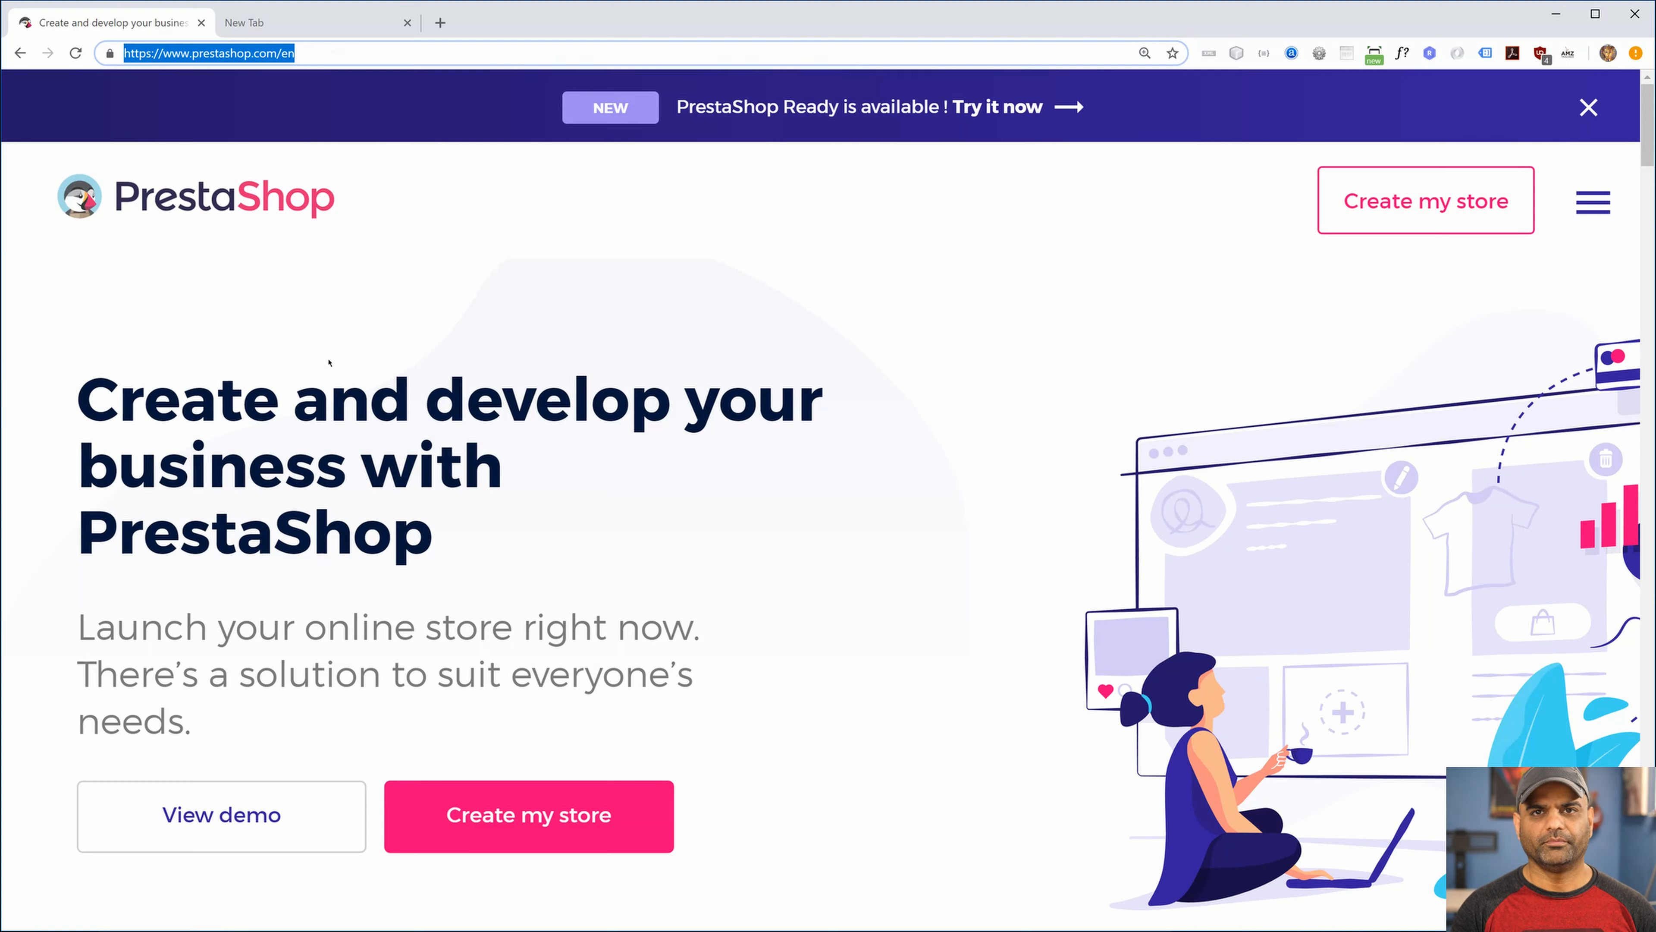
Step: Go through Create my store to the Download PrestaShop 1.7.4.4 page and focus its Email address field
left_click(457, 819)
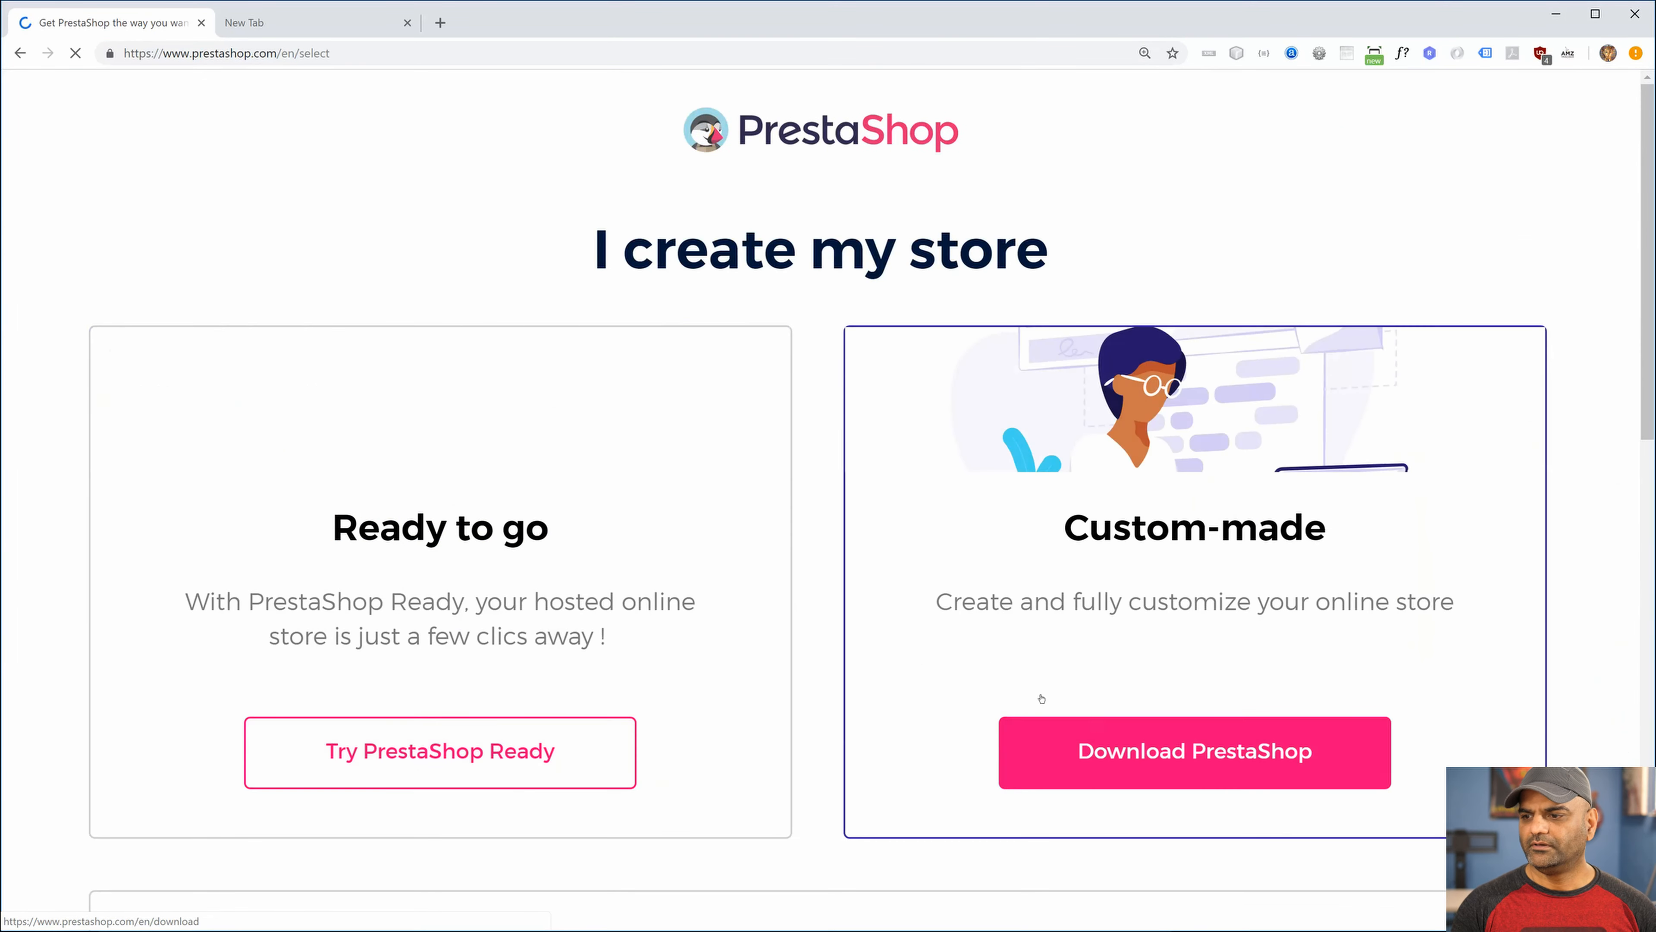
left_click(1128, 747)
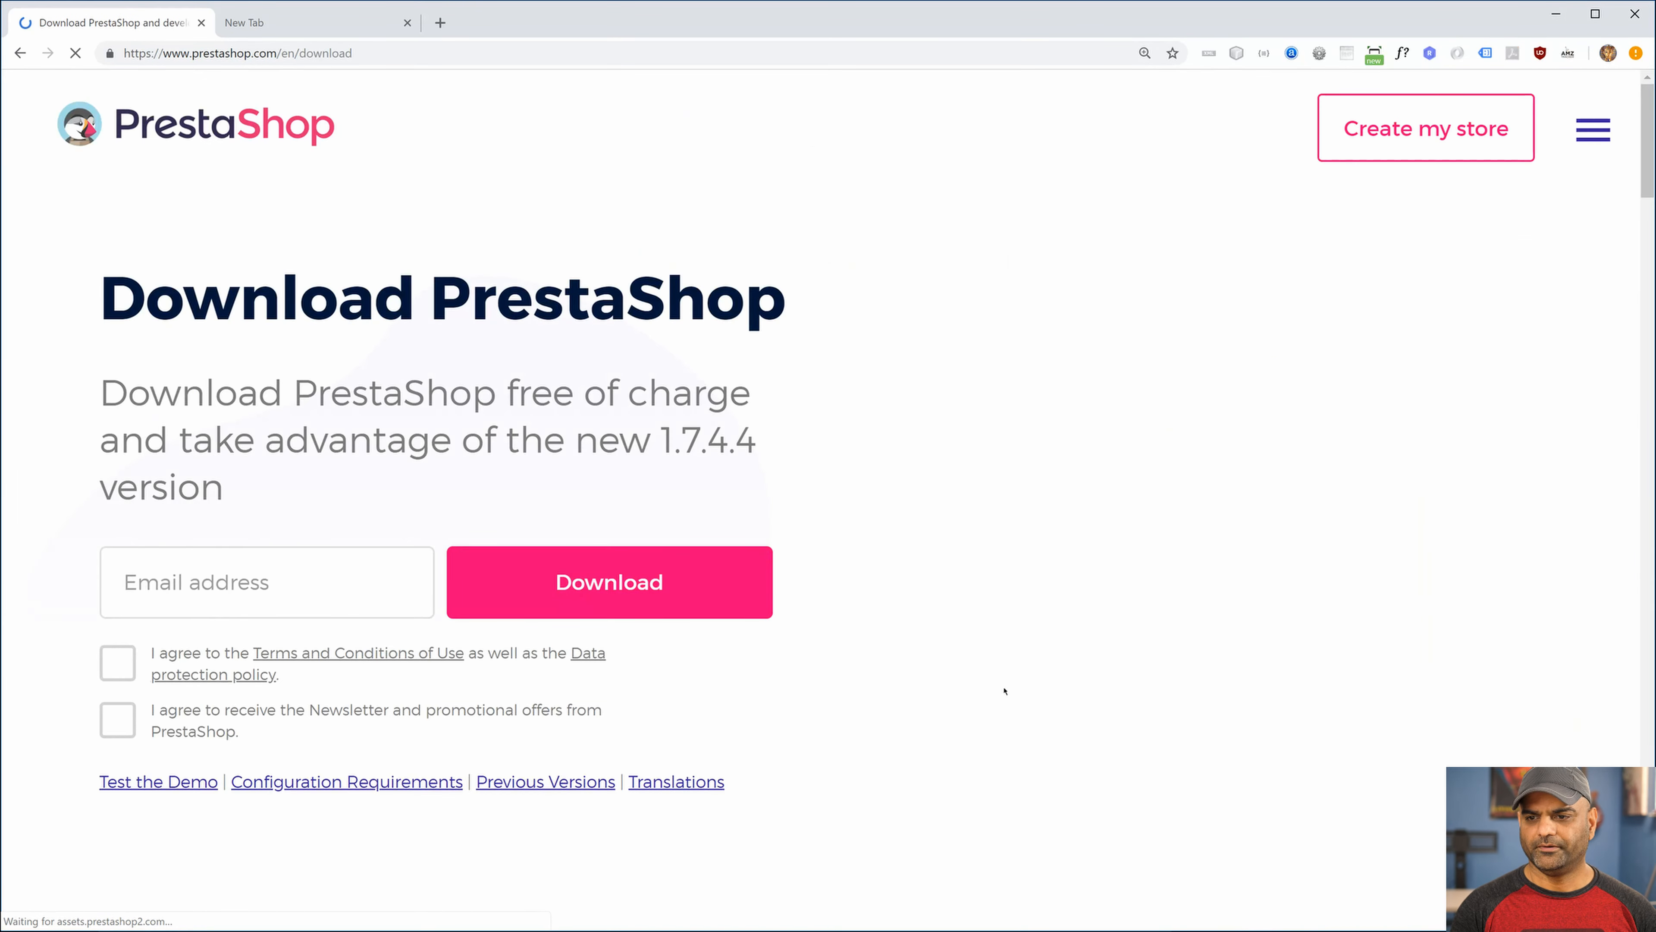
left_click(218, 594)
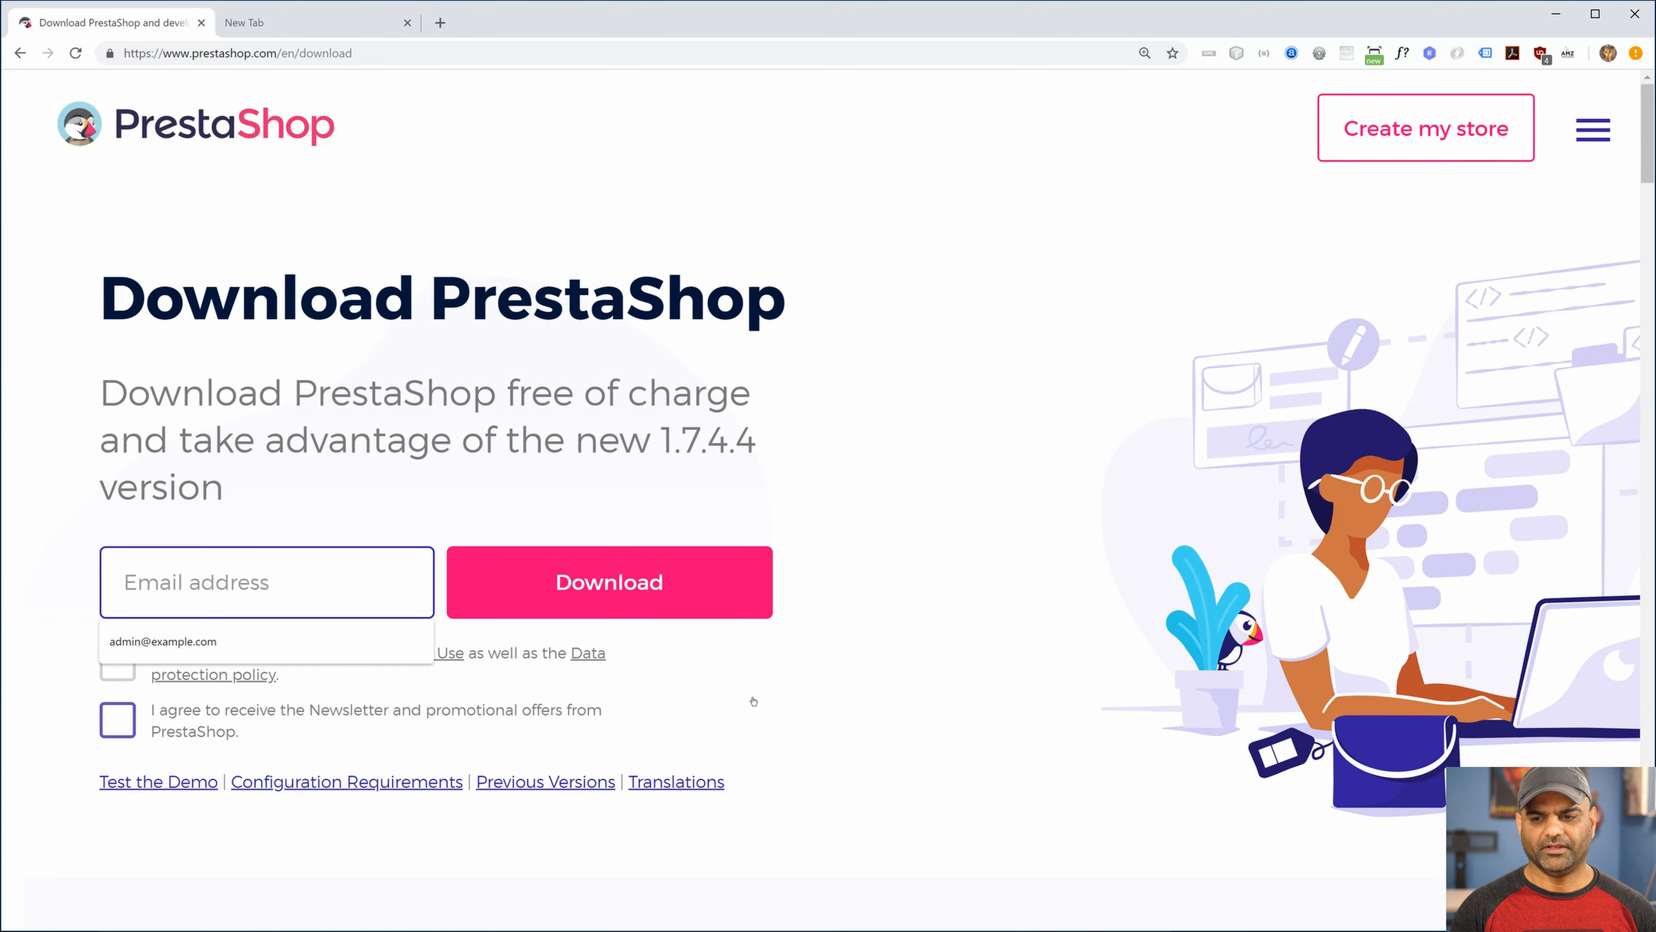
left_click(806, 695)
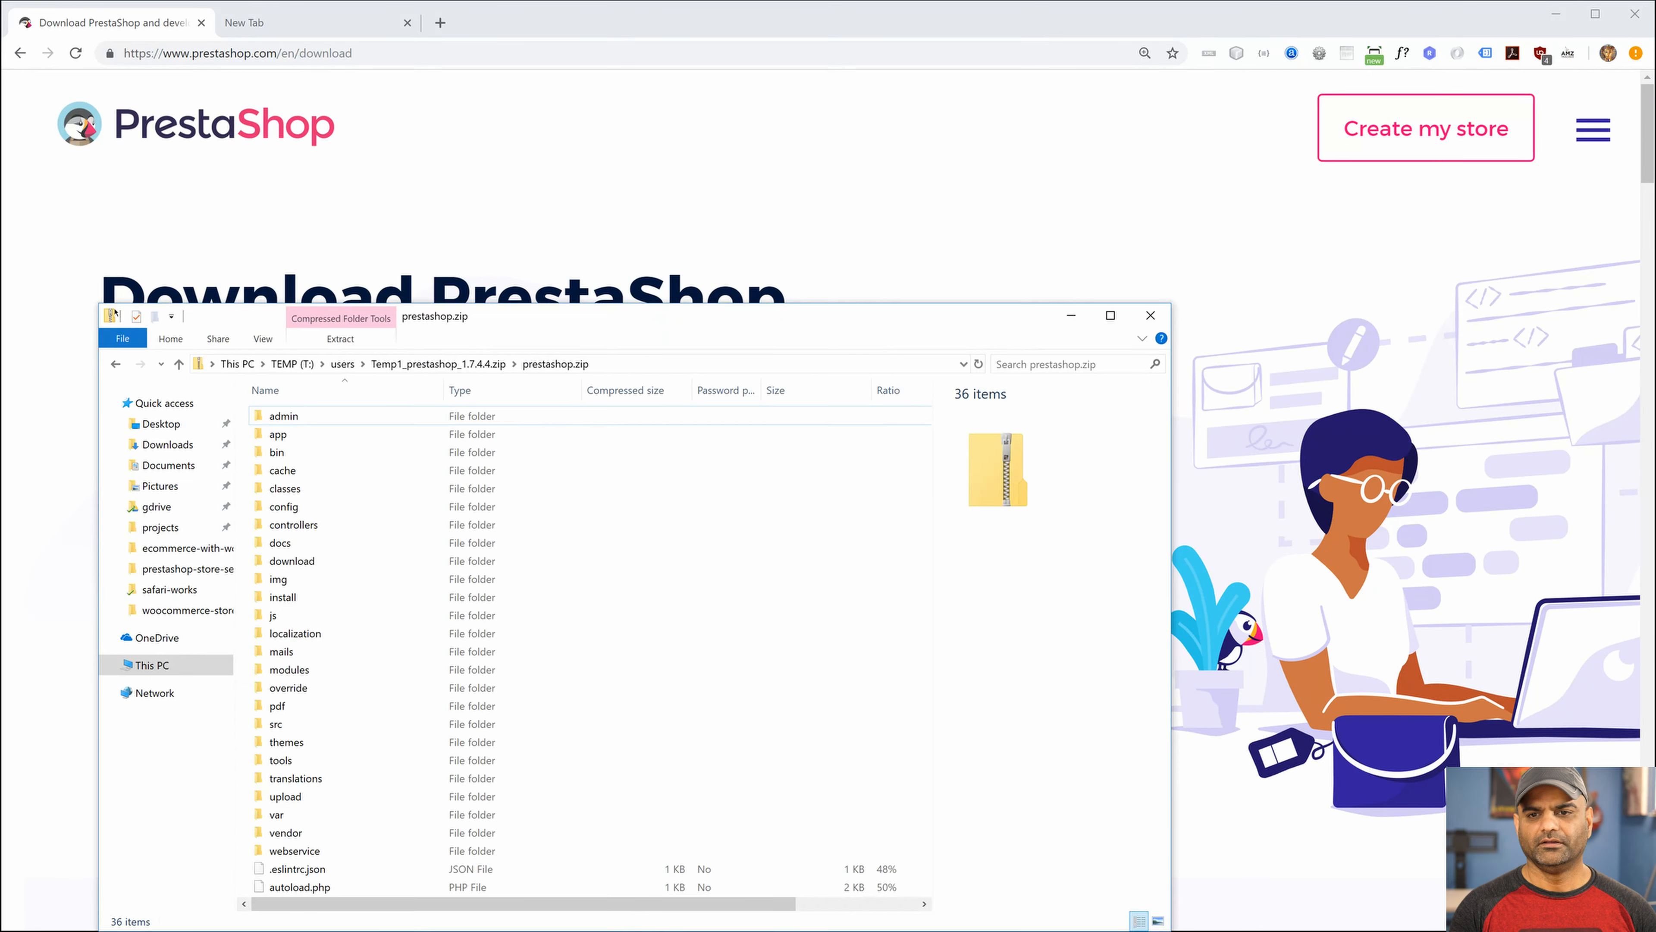
Step: Select the 27 prestashop.zip entries from the admin folder through autoload.php
left_click(313, 415)
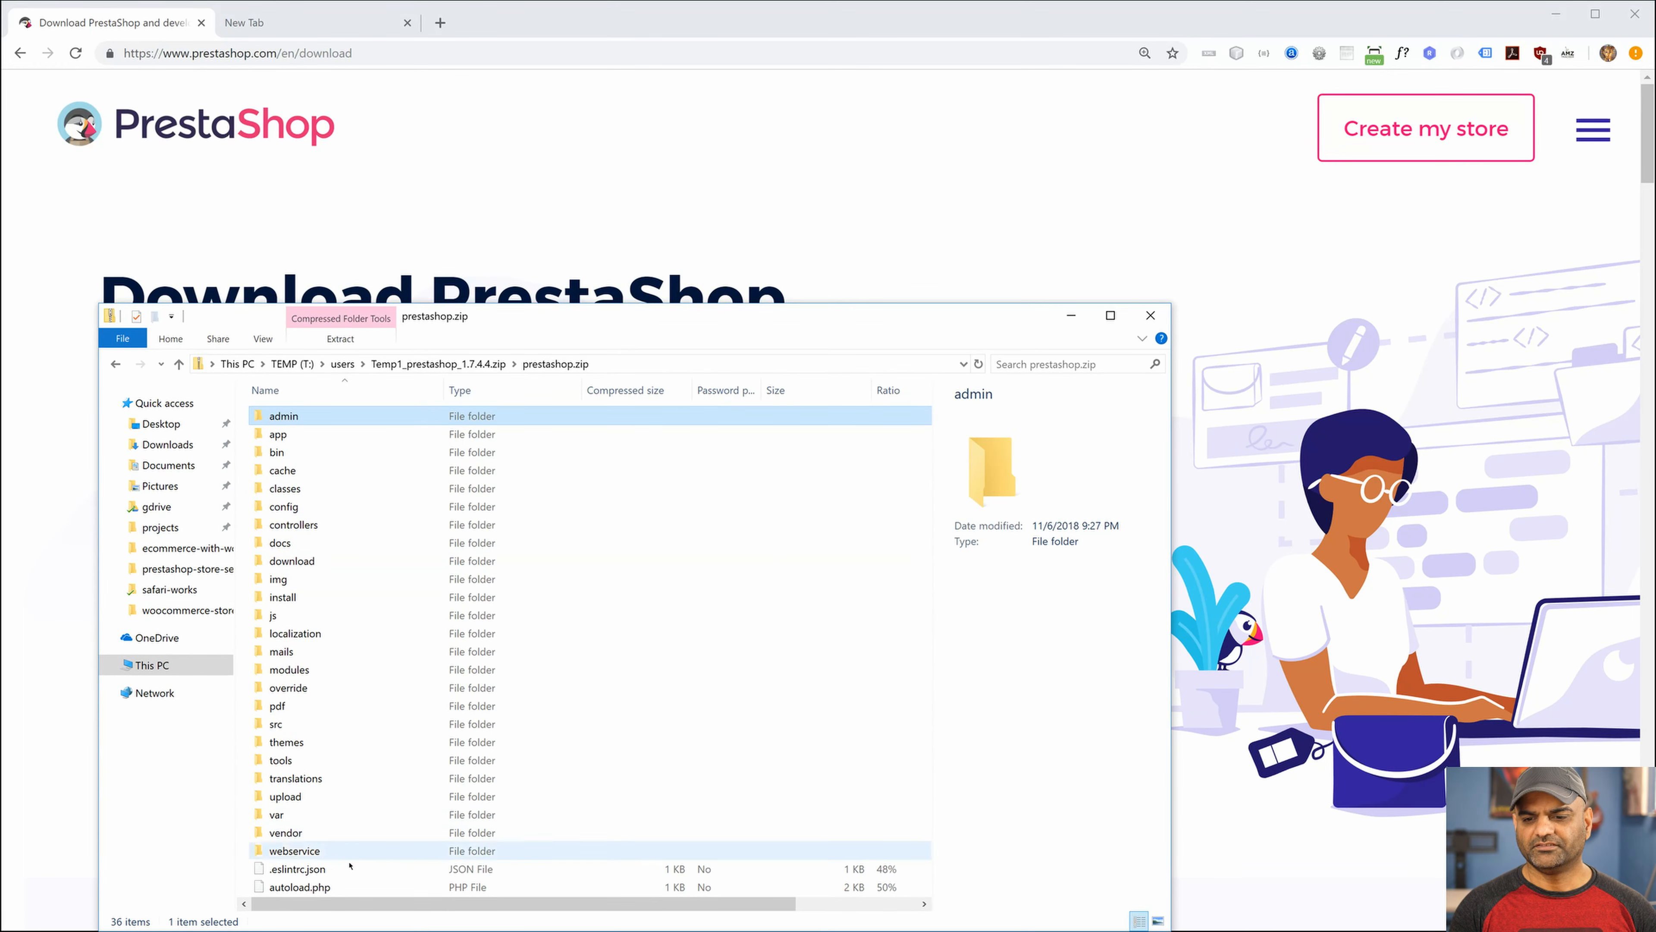
left_click(320, 888, "shift")
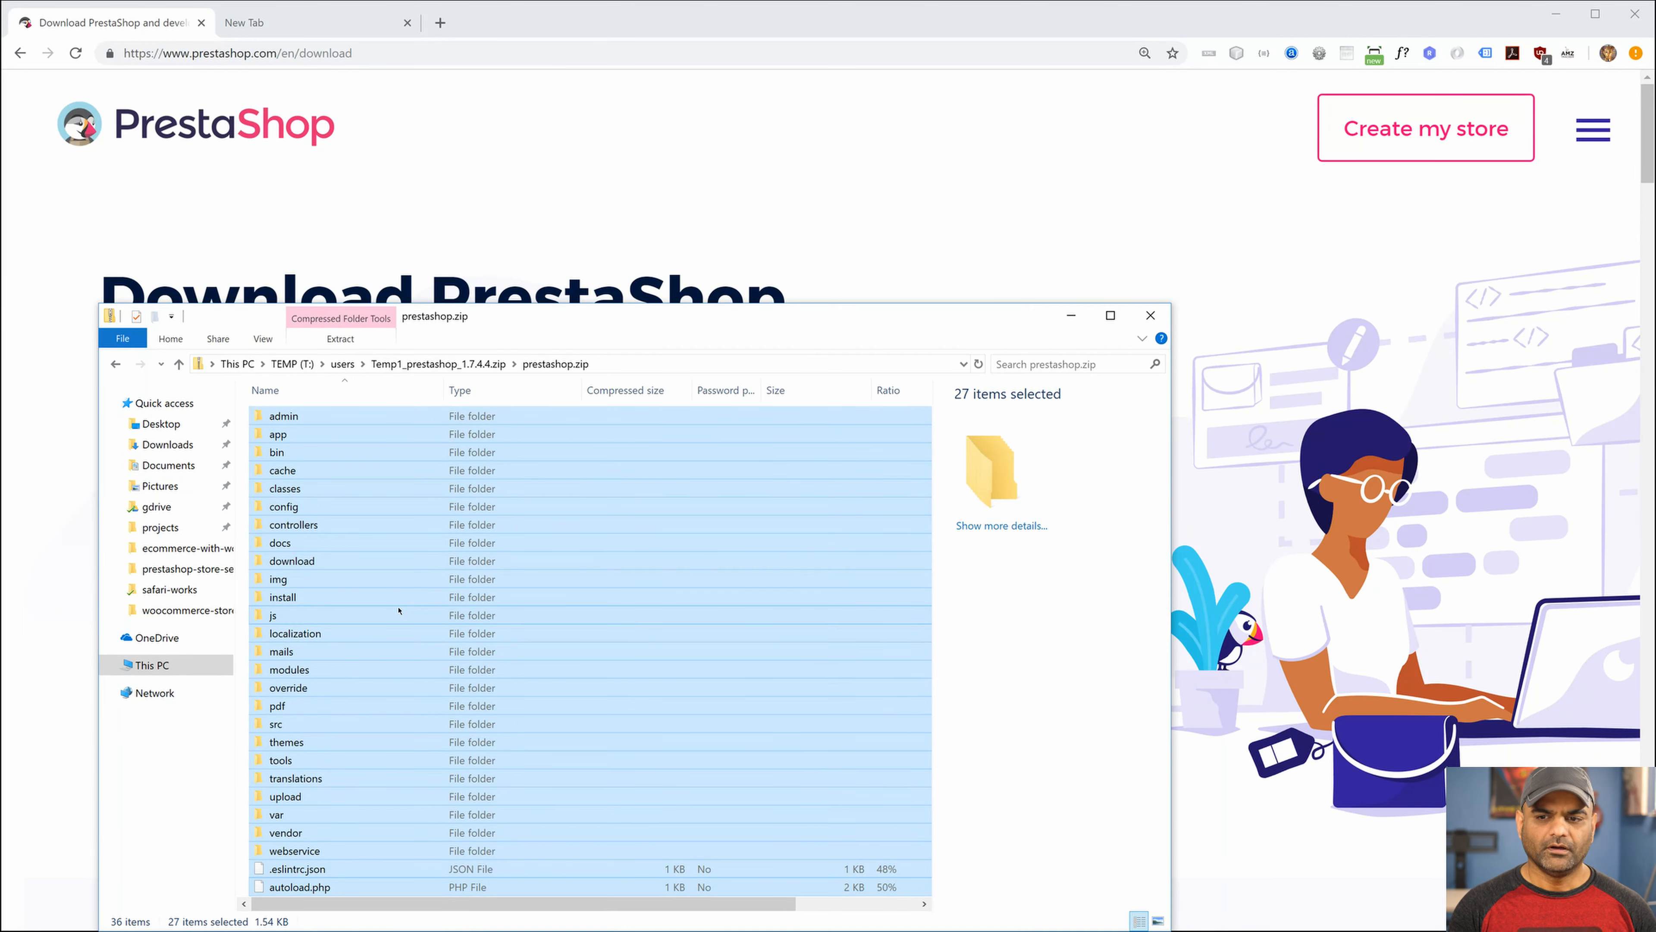
Step: Load mydomain.com in the empty new tab to bring up the Installation Assistant's language step
left_click(306, 22)
type("myd")
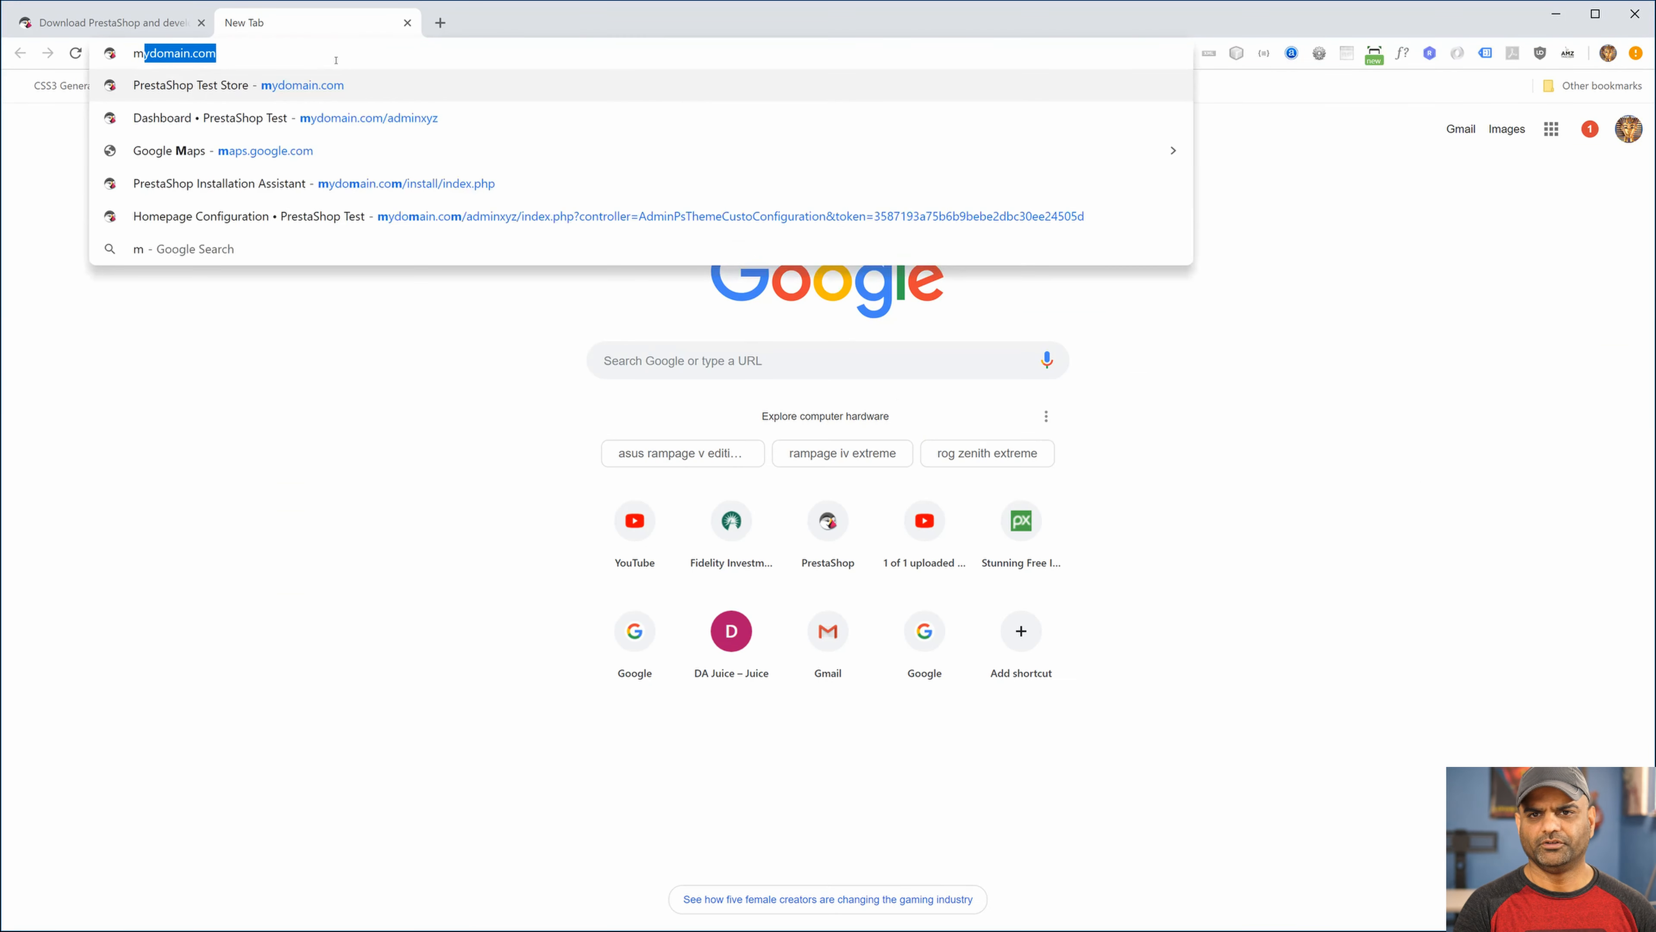
type("om")
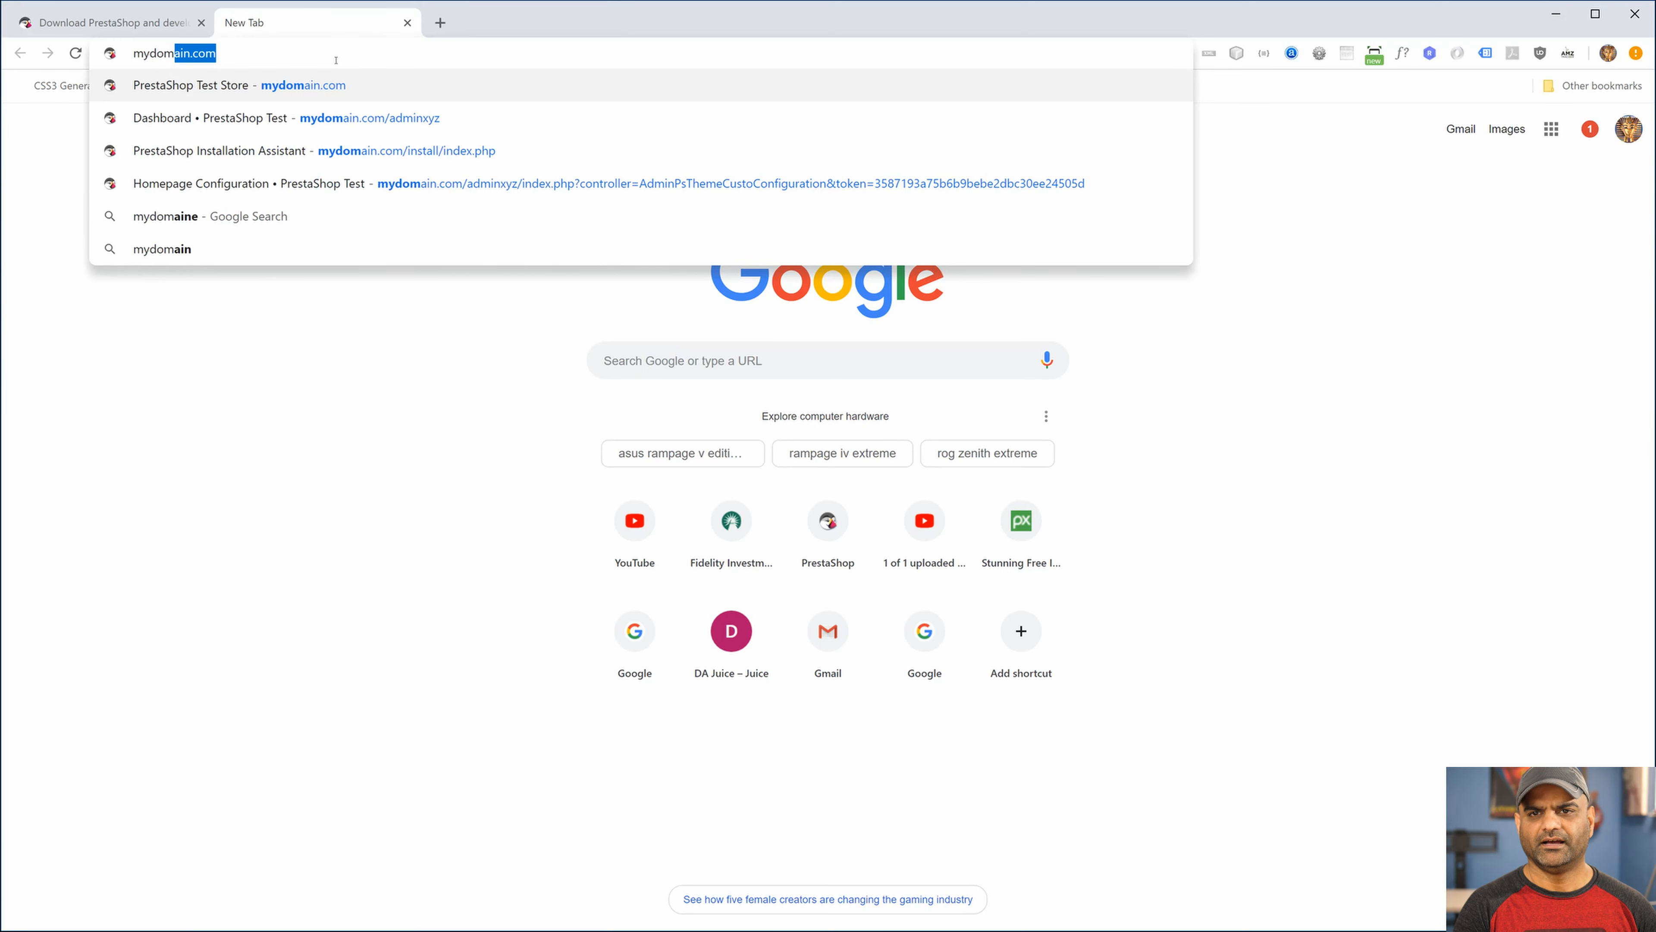
key("Return")
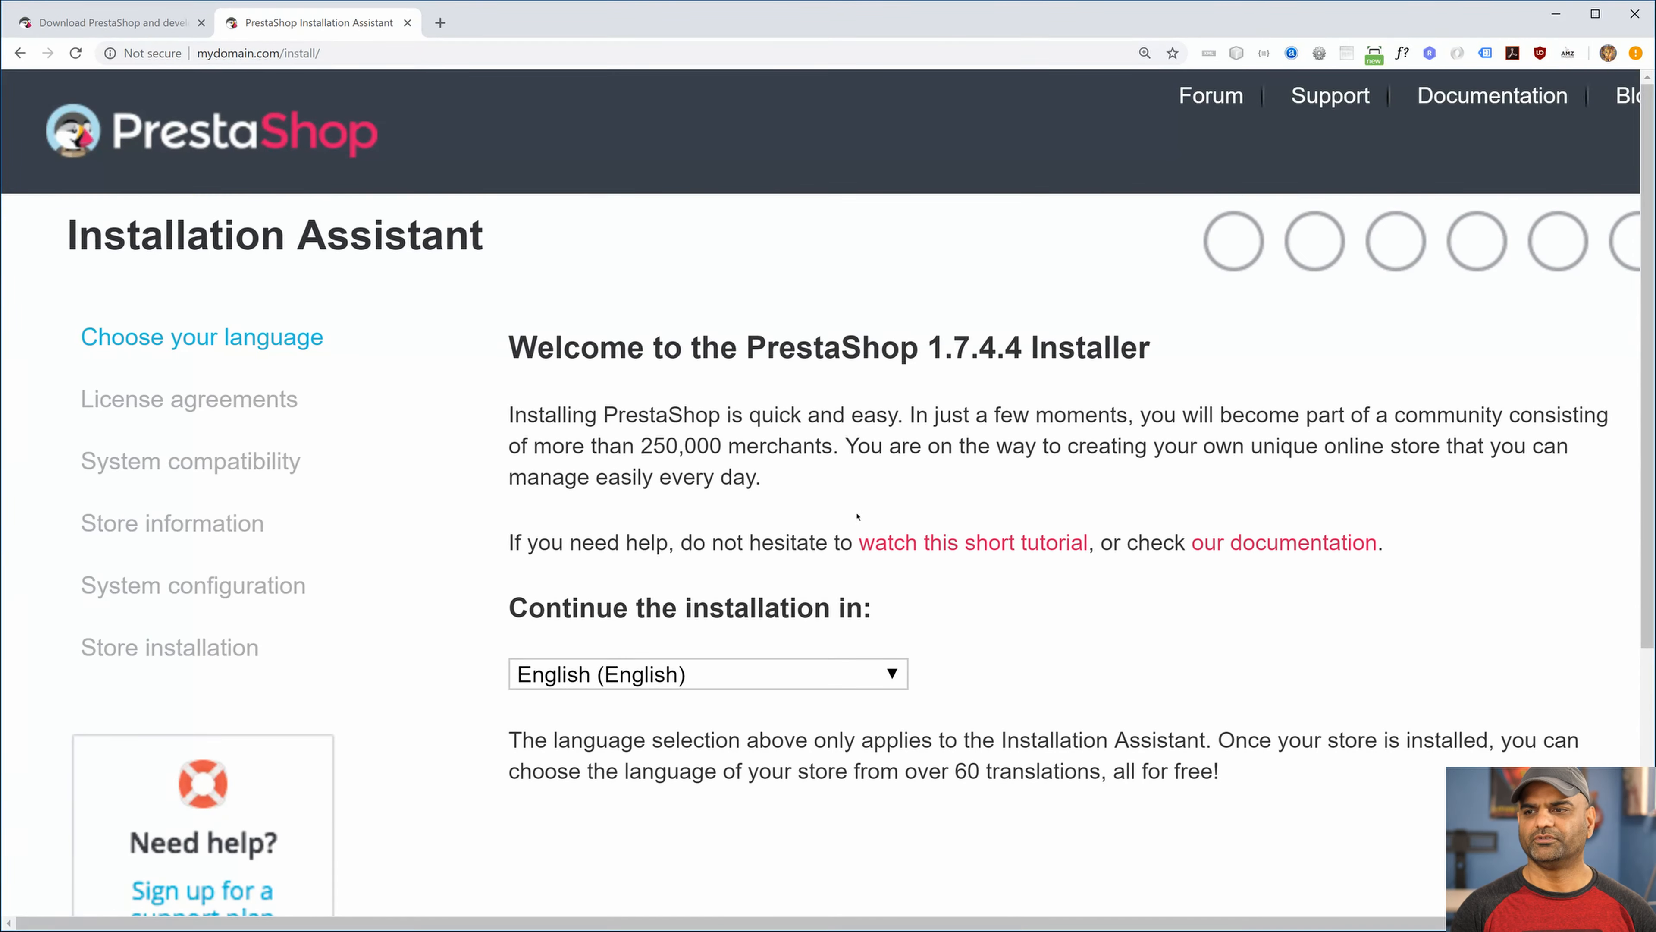
scroll(858, 515, "down", 5)
Step: Advance from the English language step to License Agreements and review the heading and installer step names
left_click(1553, 764)
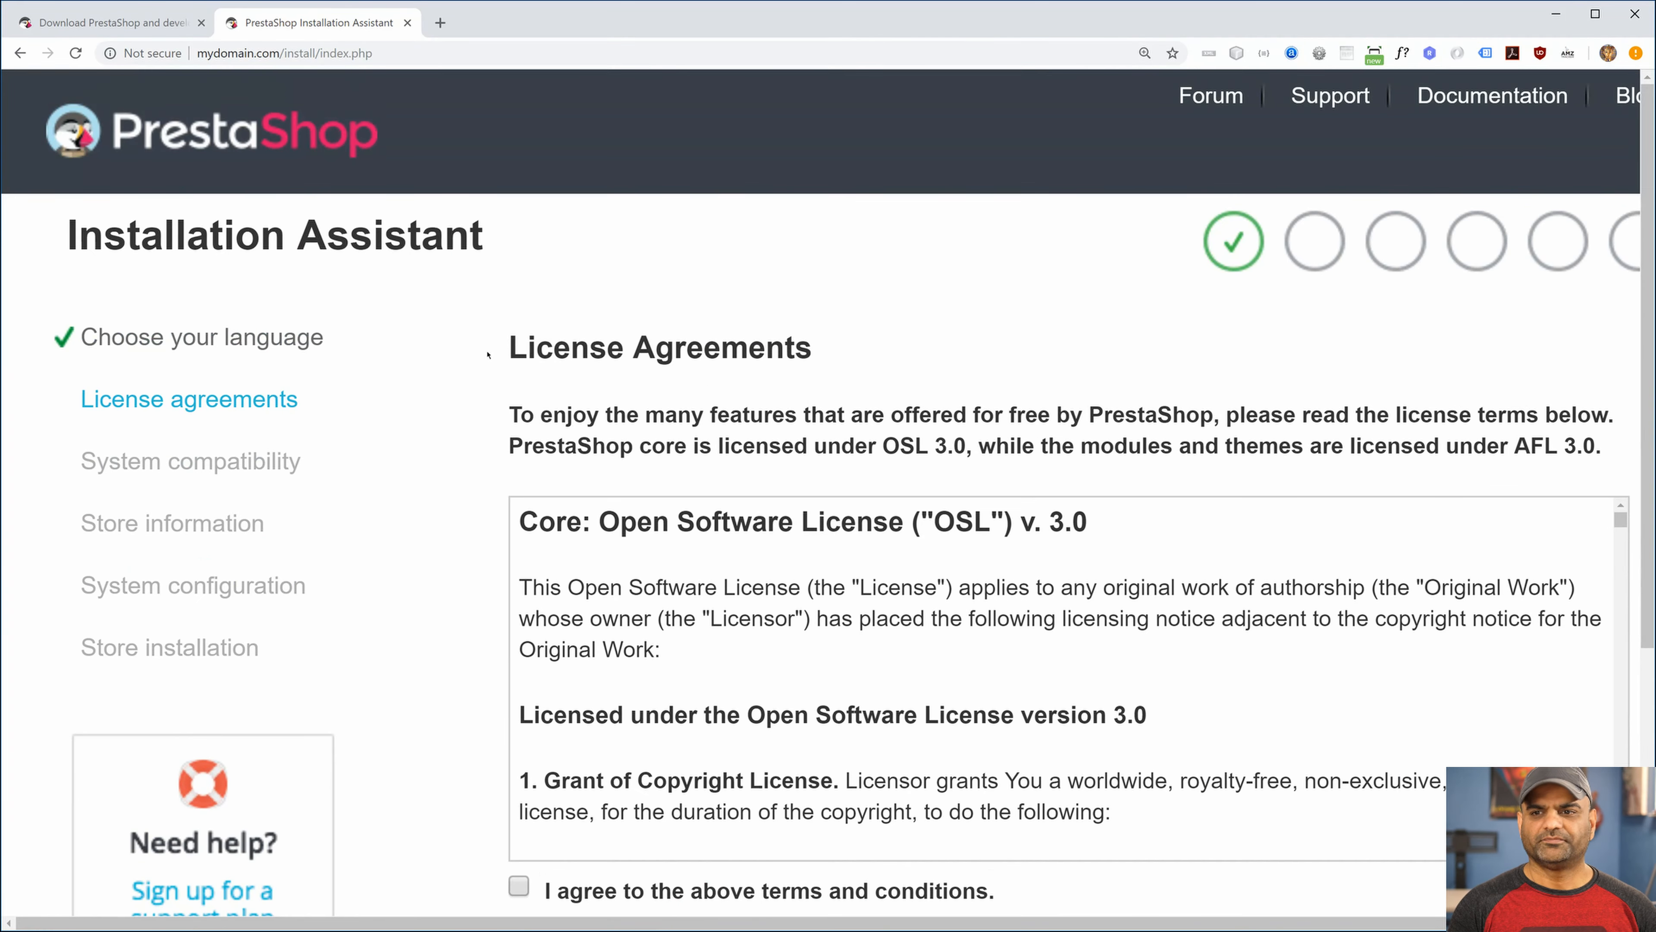
double_click(532, 349)
left_click_drag(533, 349, 809, 349)
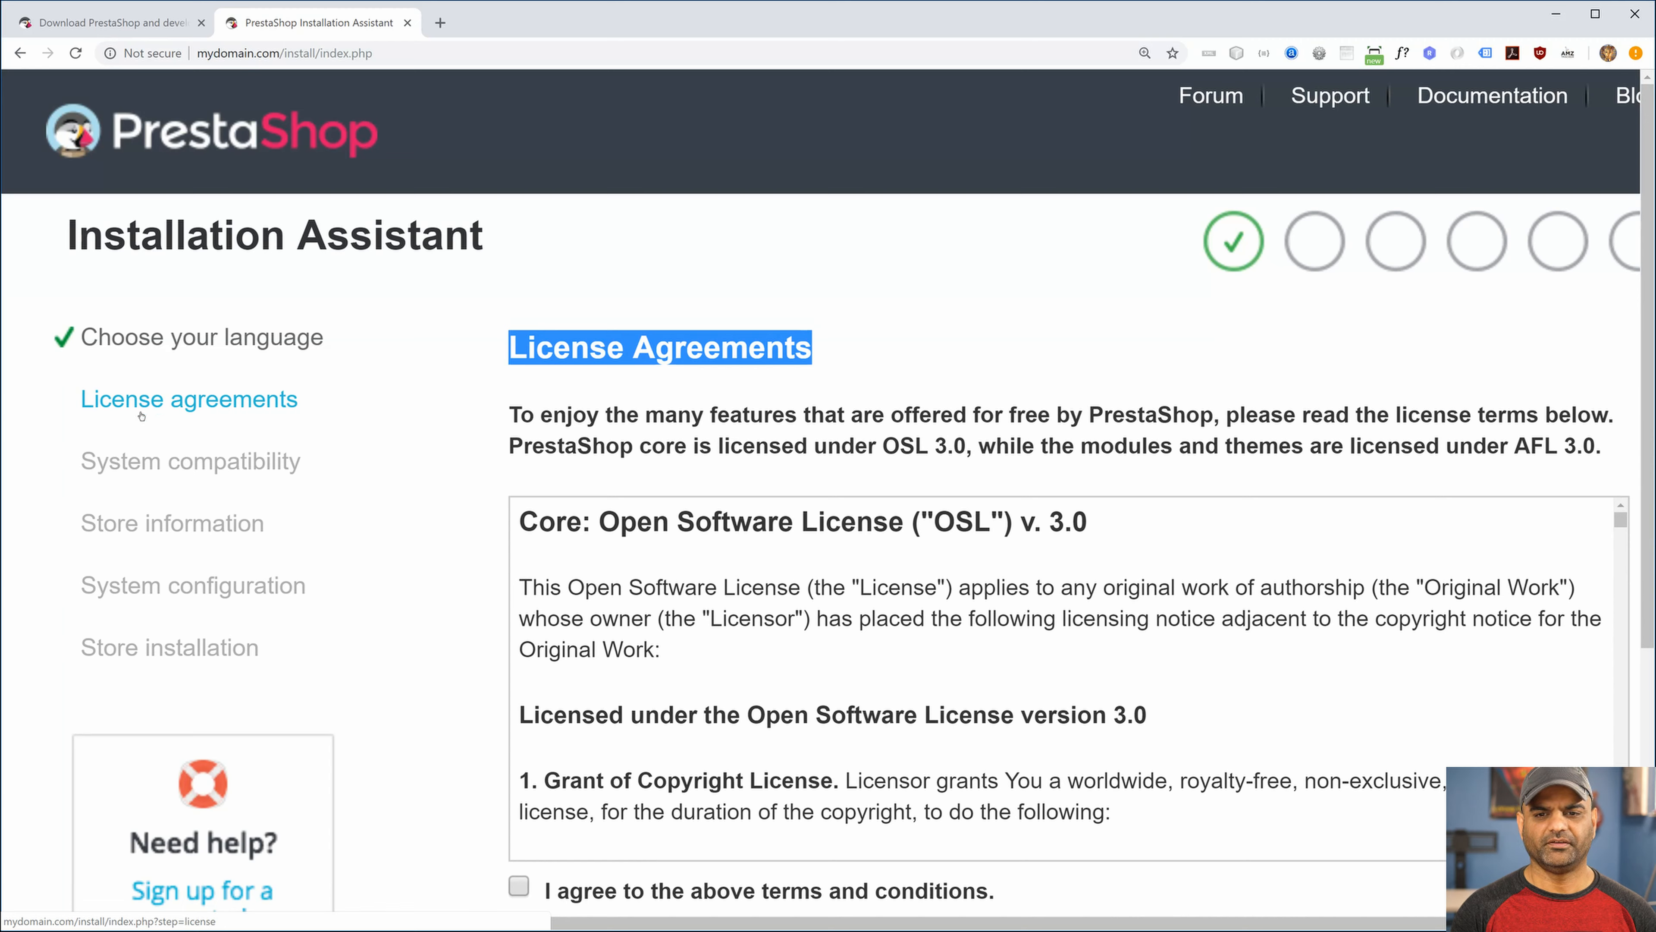
triple_click(149, 461)
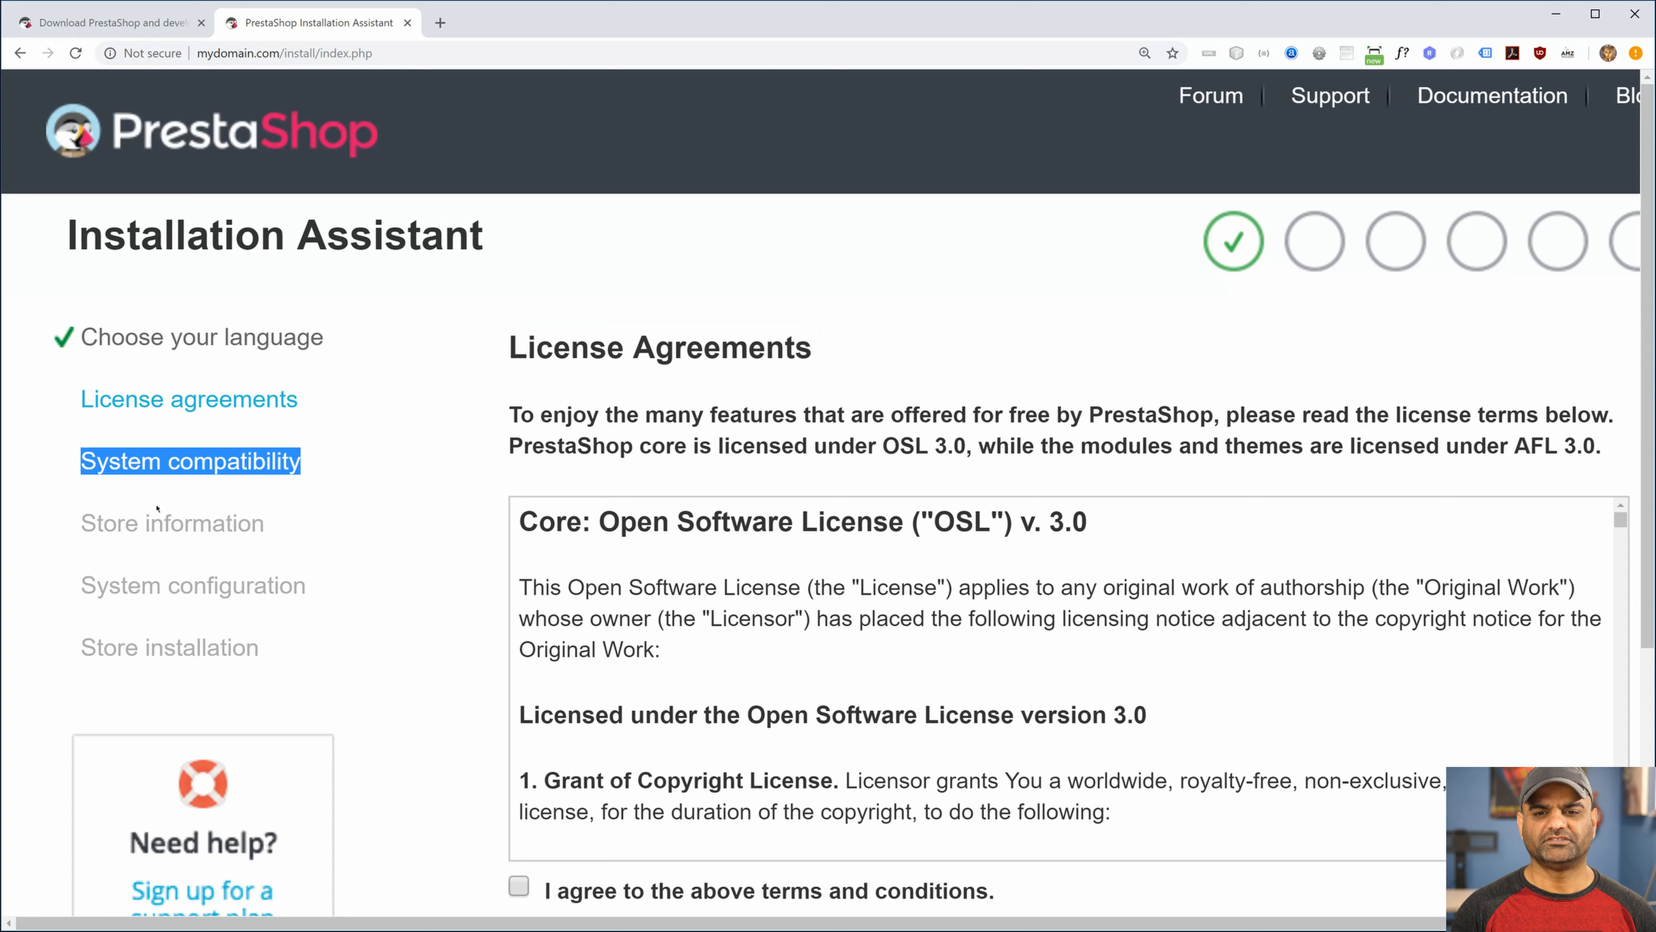
triple_click(161, 525)
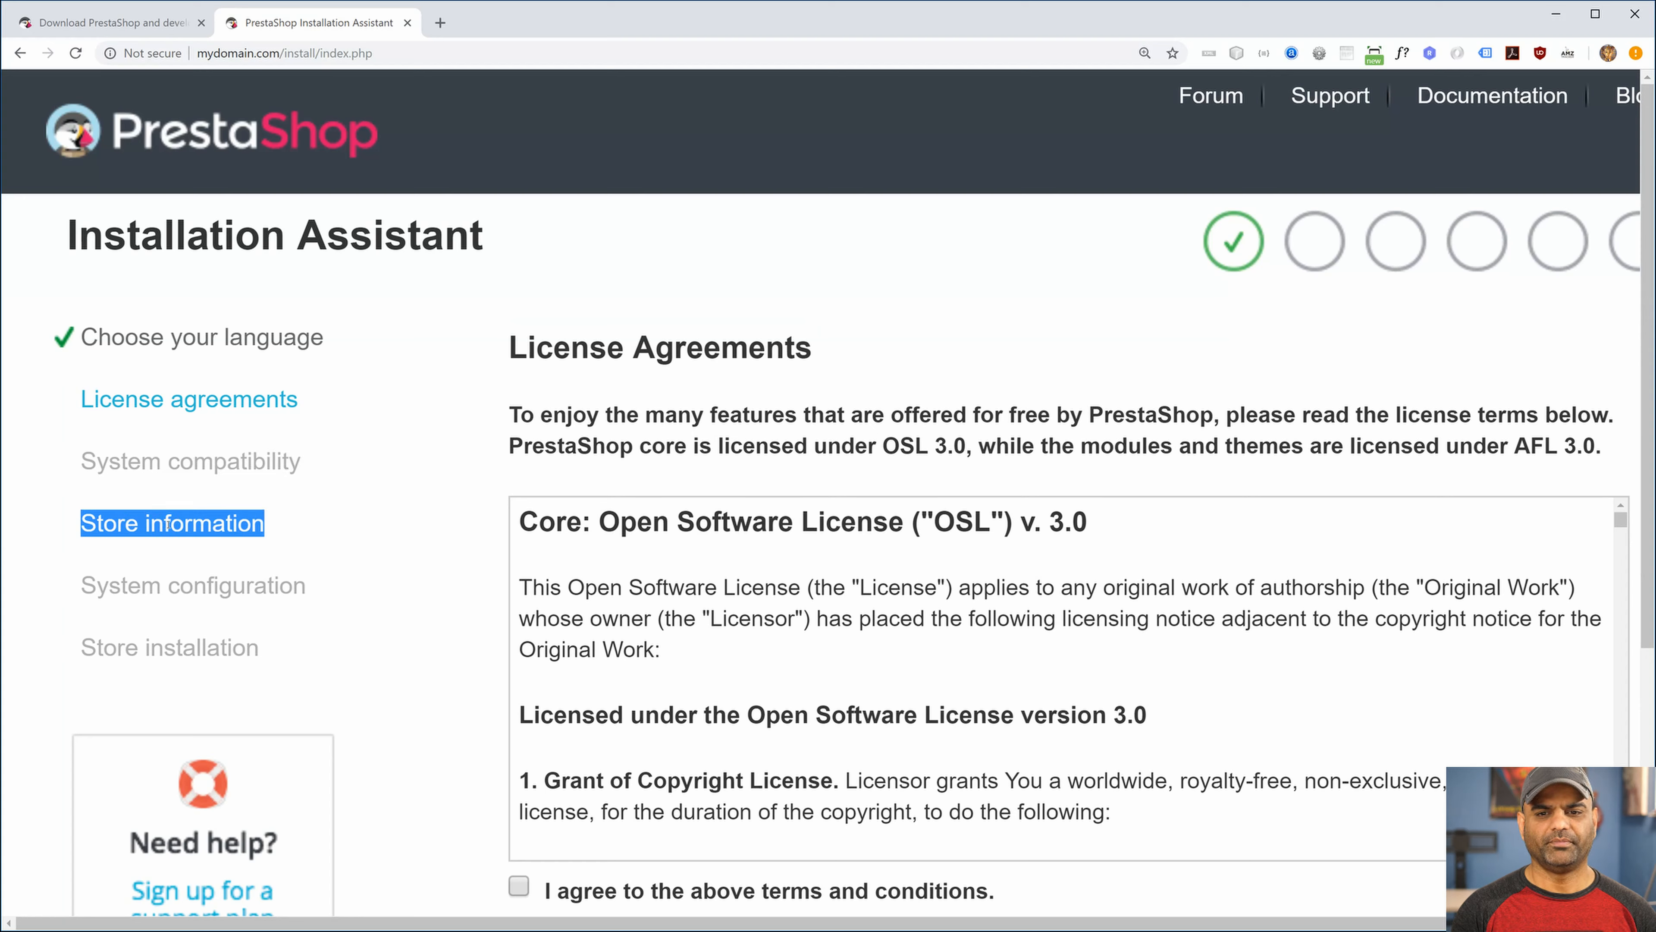
triple_click(164, 587)
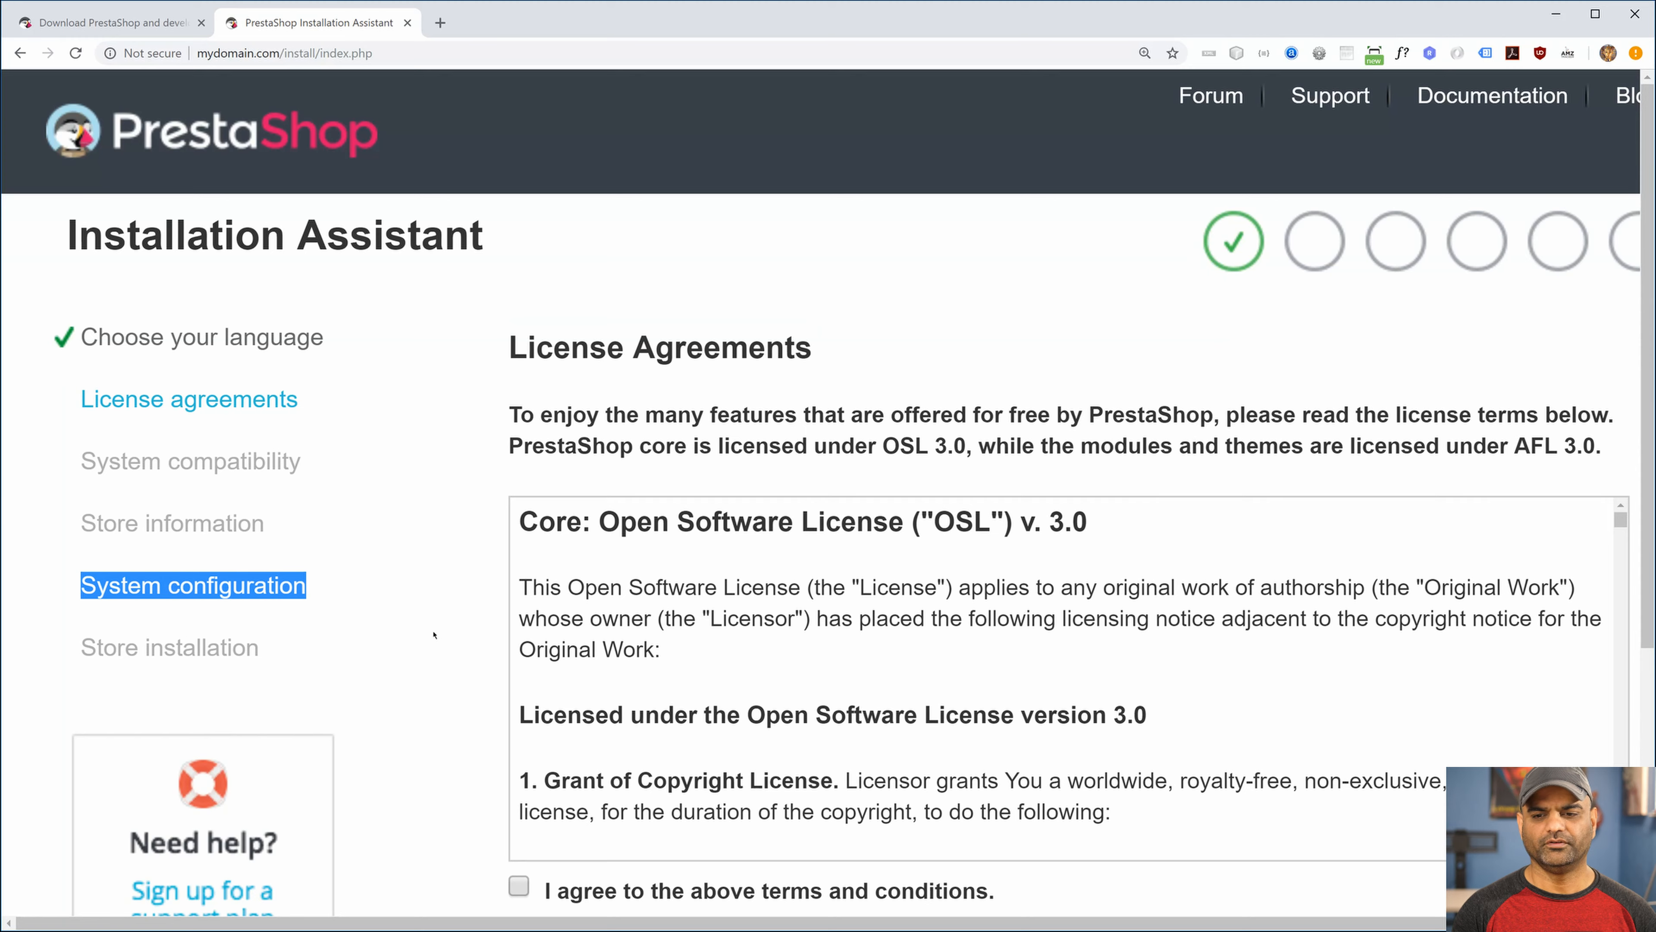
Step: Tick 'I agree to the above terms and conditions'
scroll(482, 671, "down", 2)
left_click(519, 714)
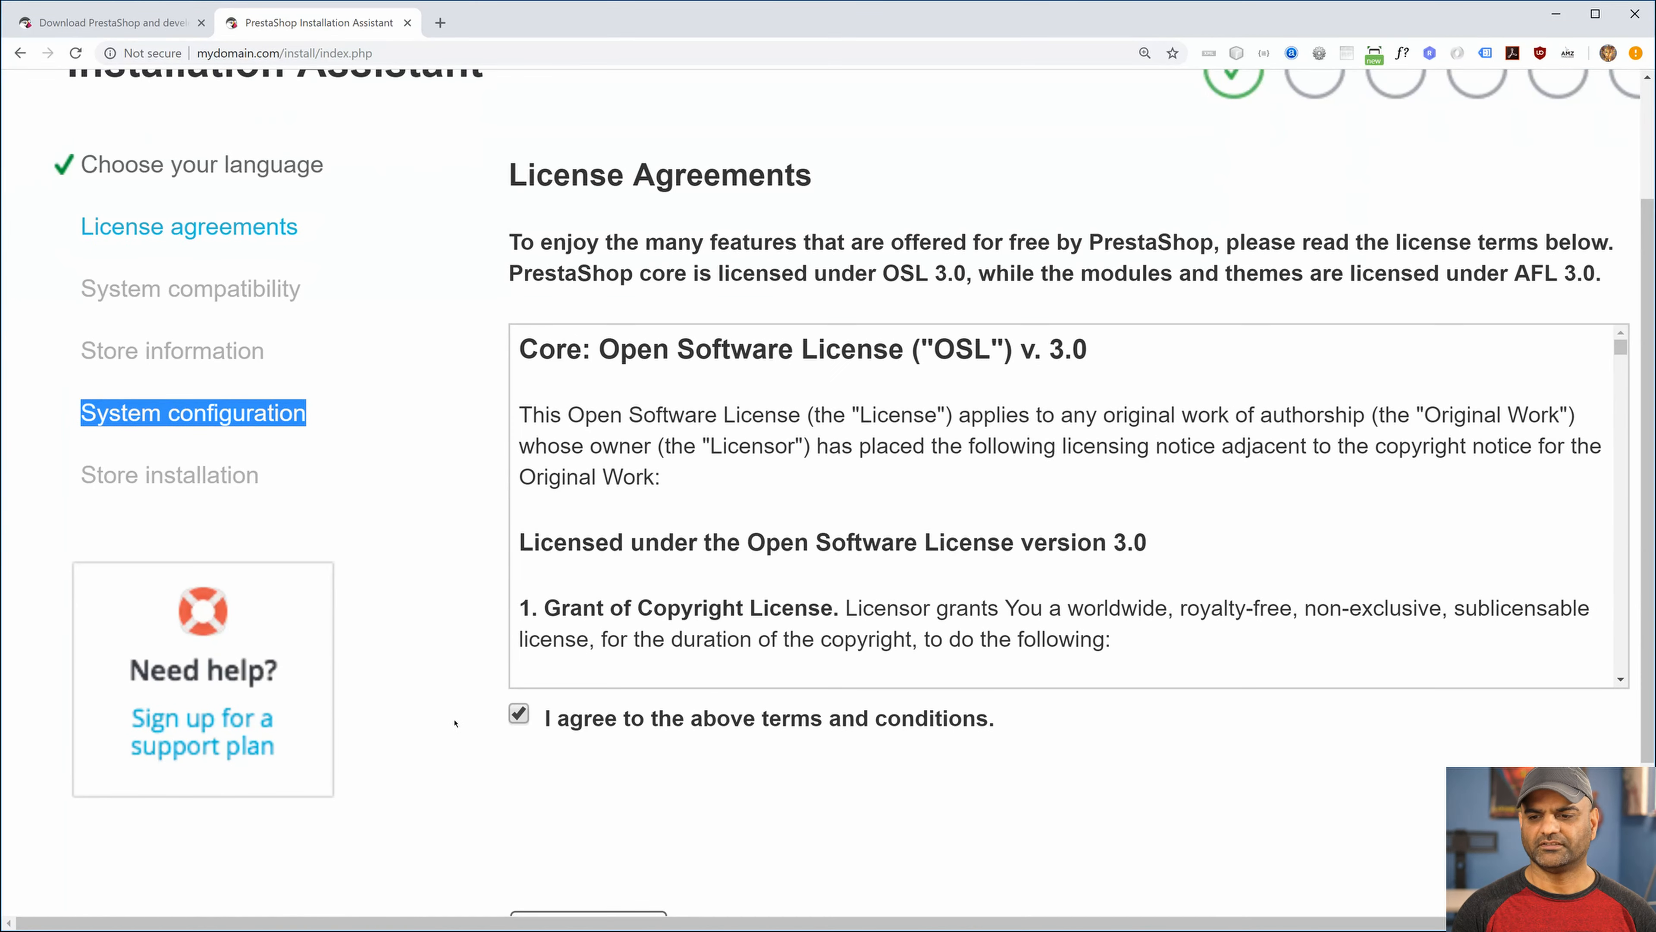
scroll(783, 652, "down", 2)
Step: Run the system compatibility check, review the verified message and two warnings, then continue to Store information
left_click(1555, 757)
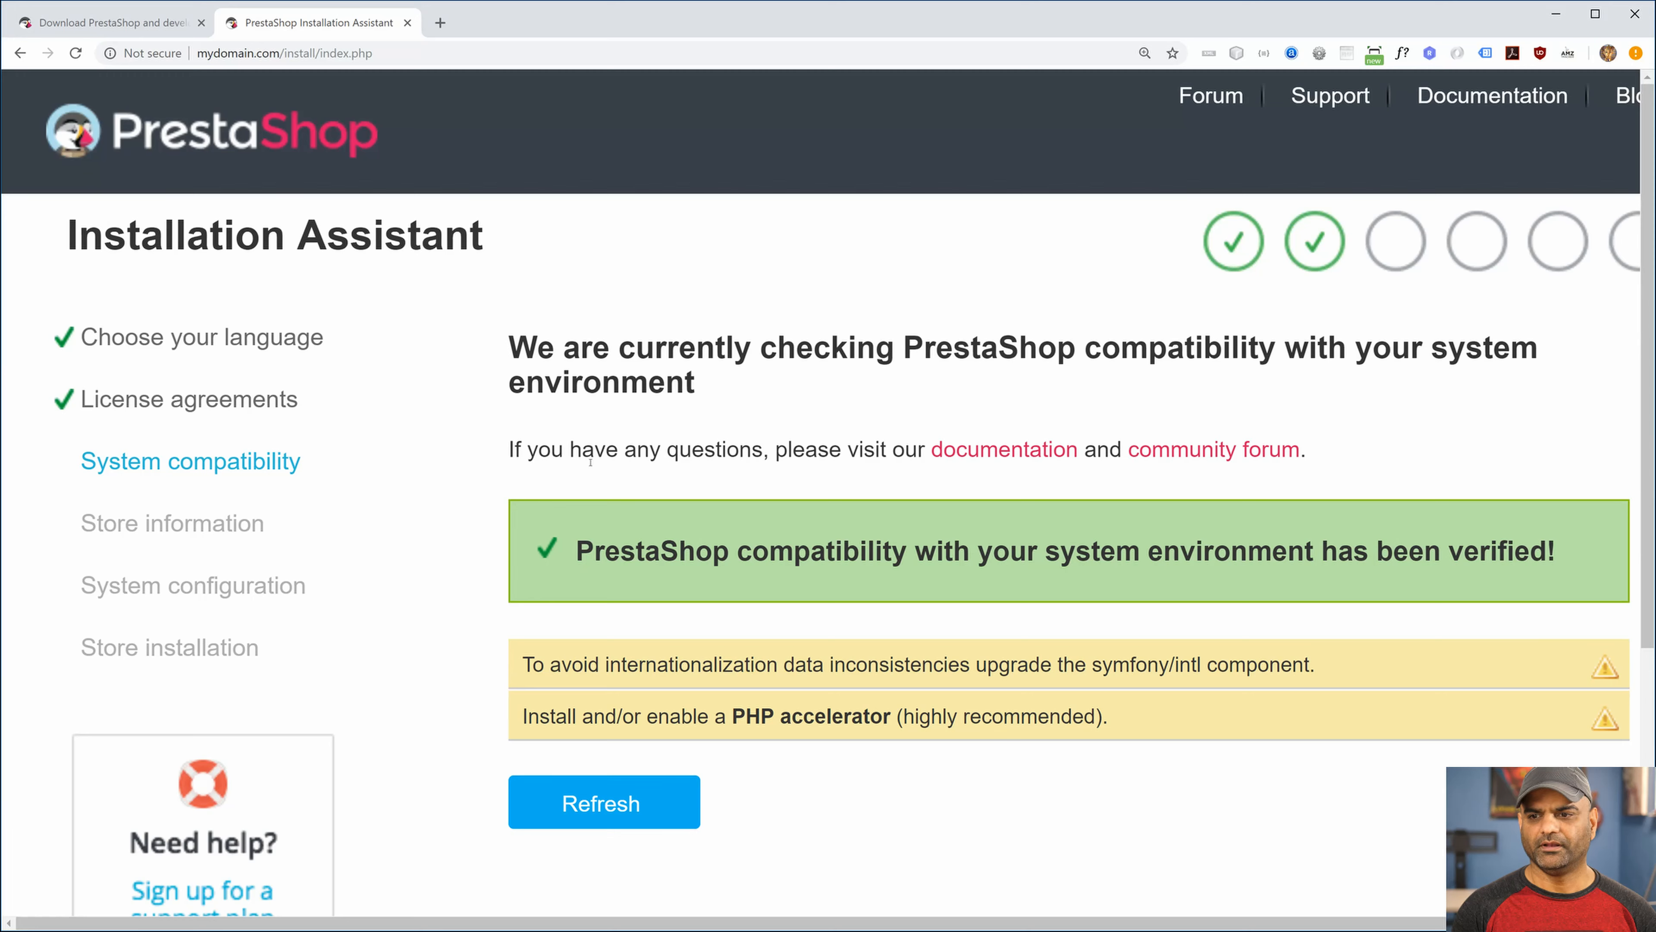
left_click_drag(571, 547, 1585, 547)
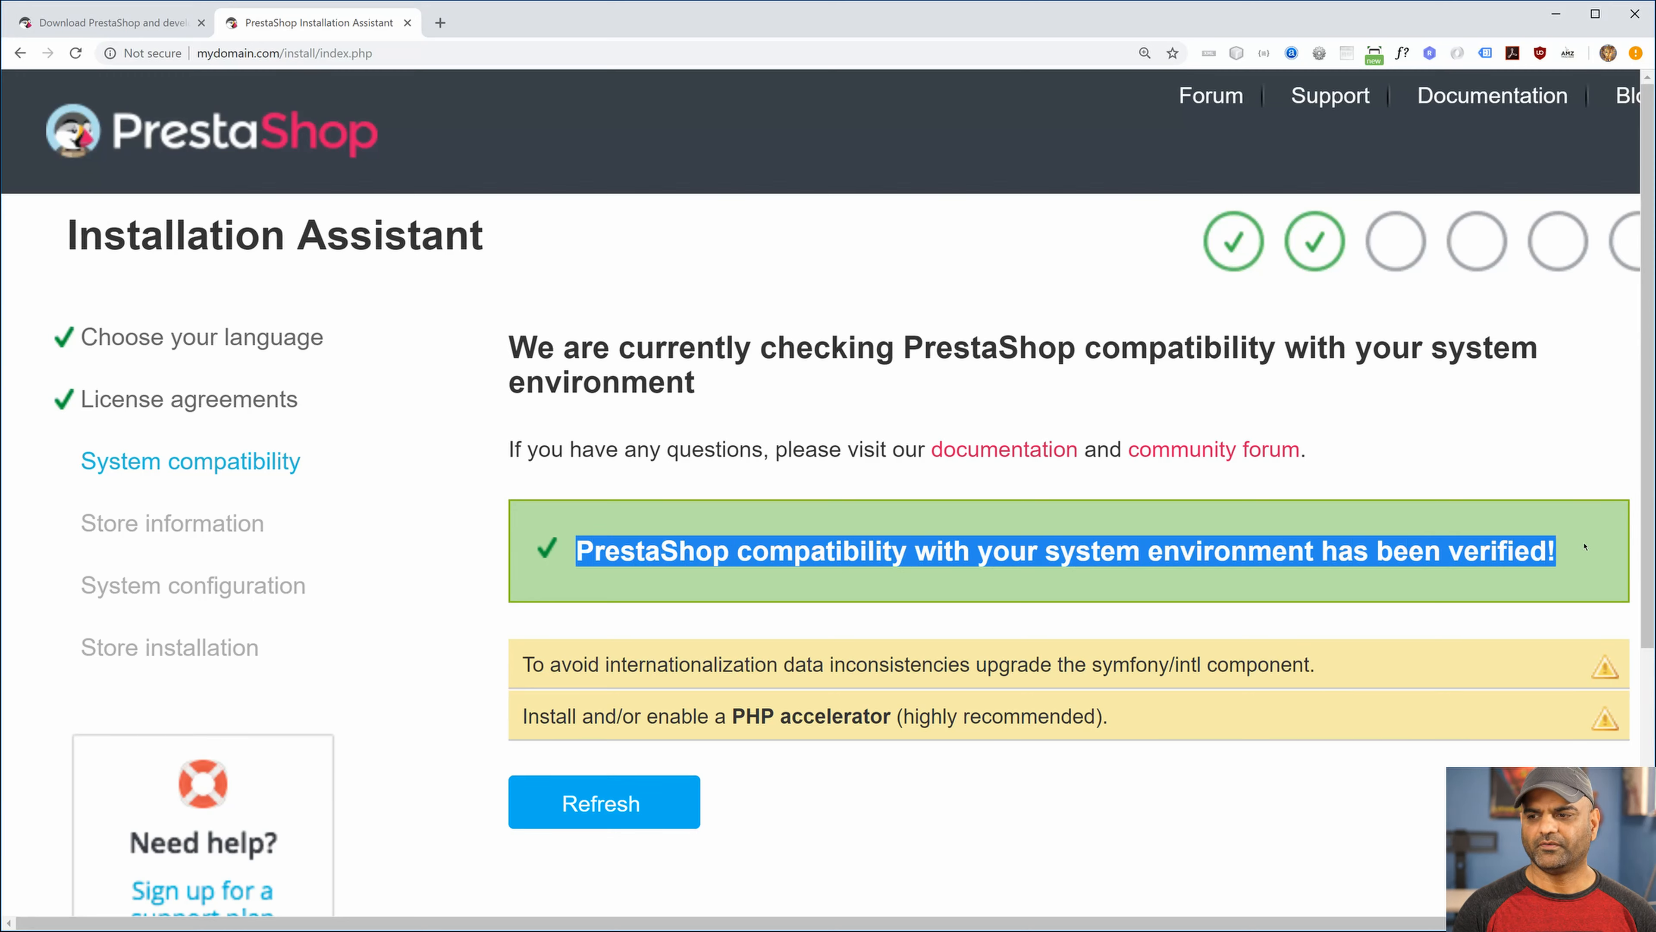
left_click(724, 517)
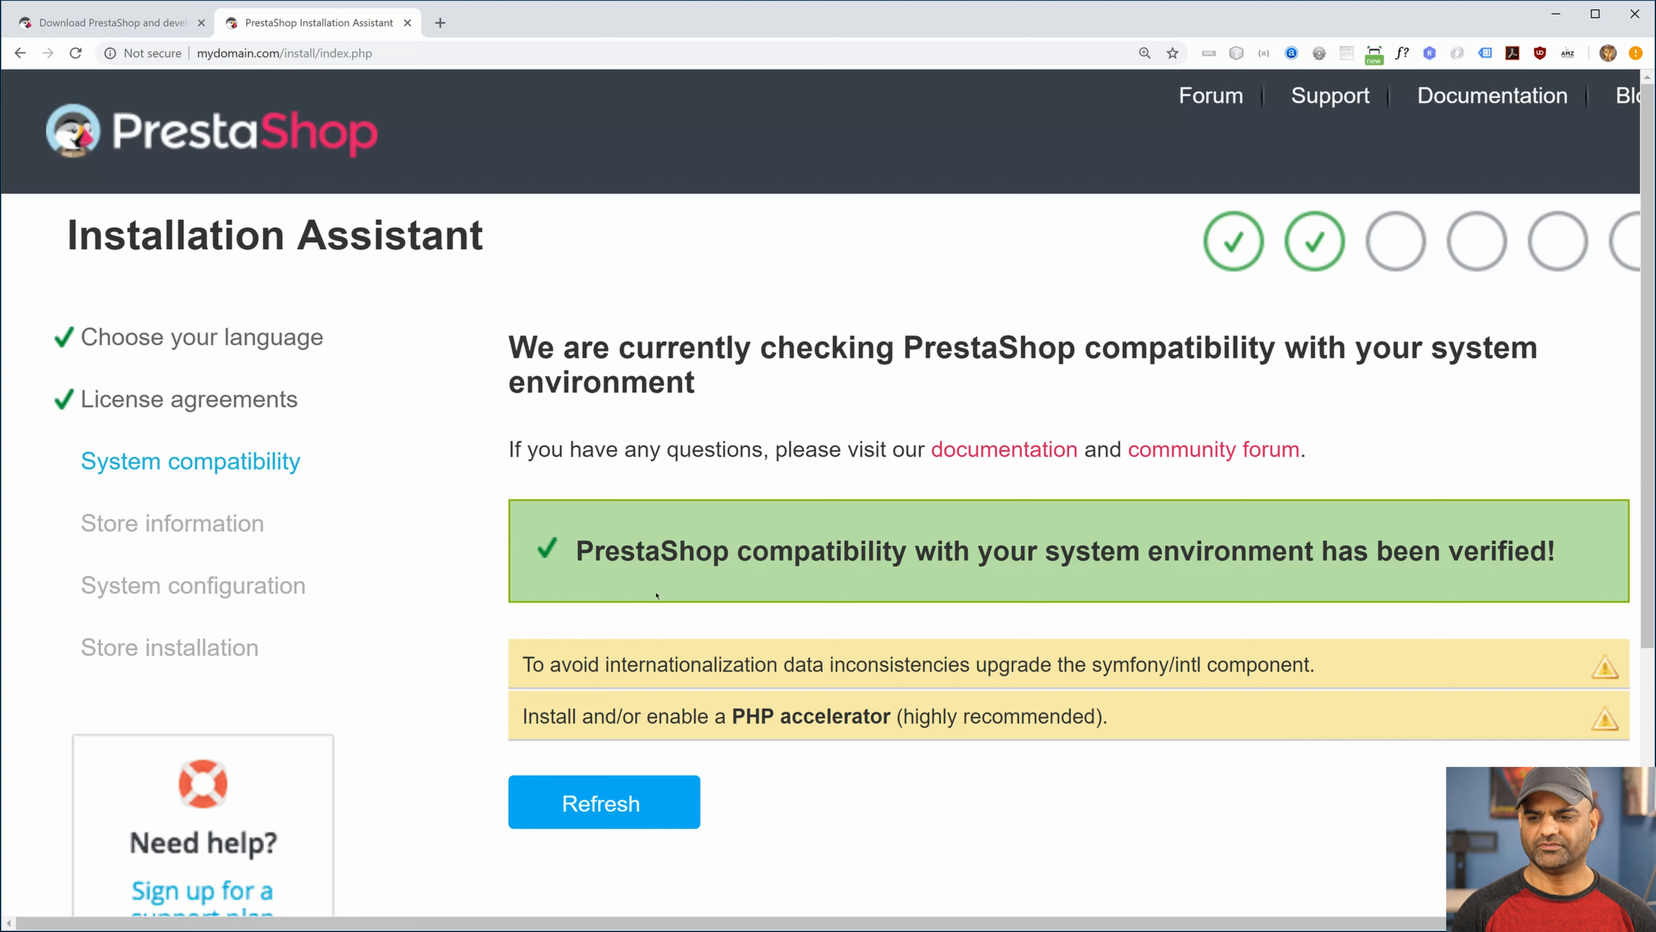
left_click_drag(1115, 717, 521, 664)
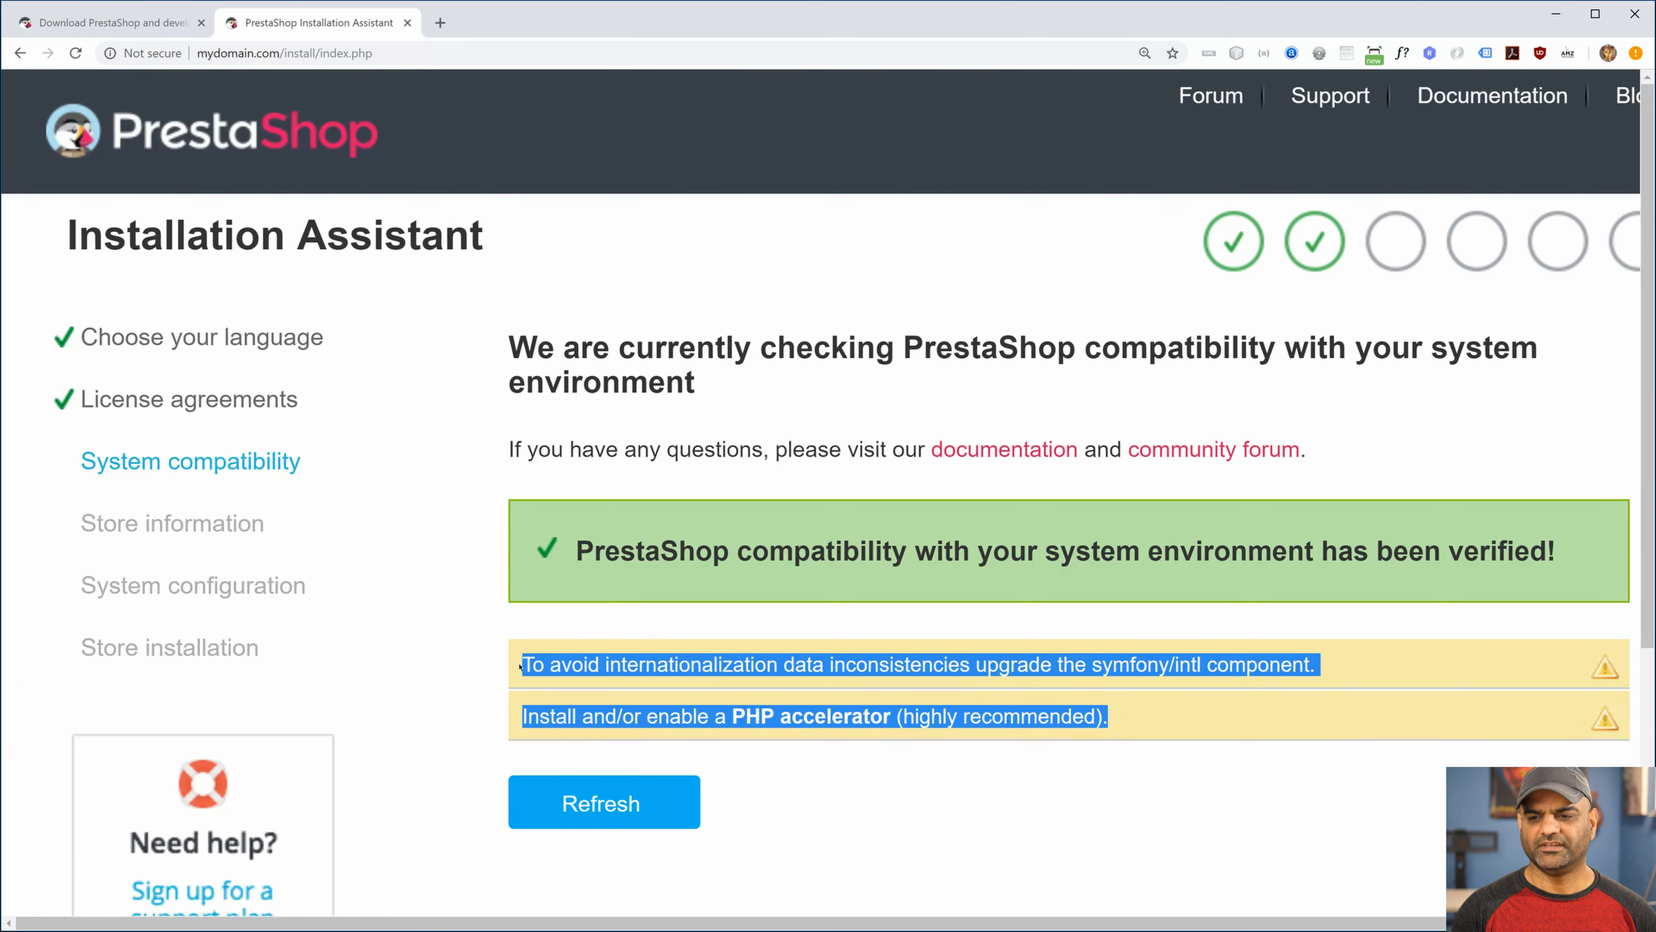
triple_click(549, 713)
left_click(561, 673)
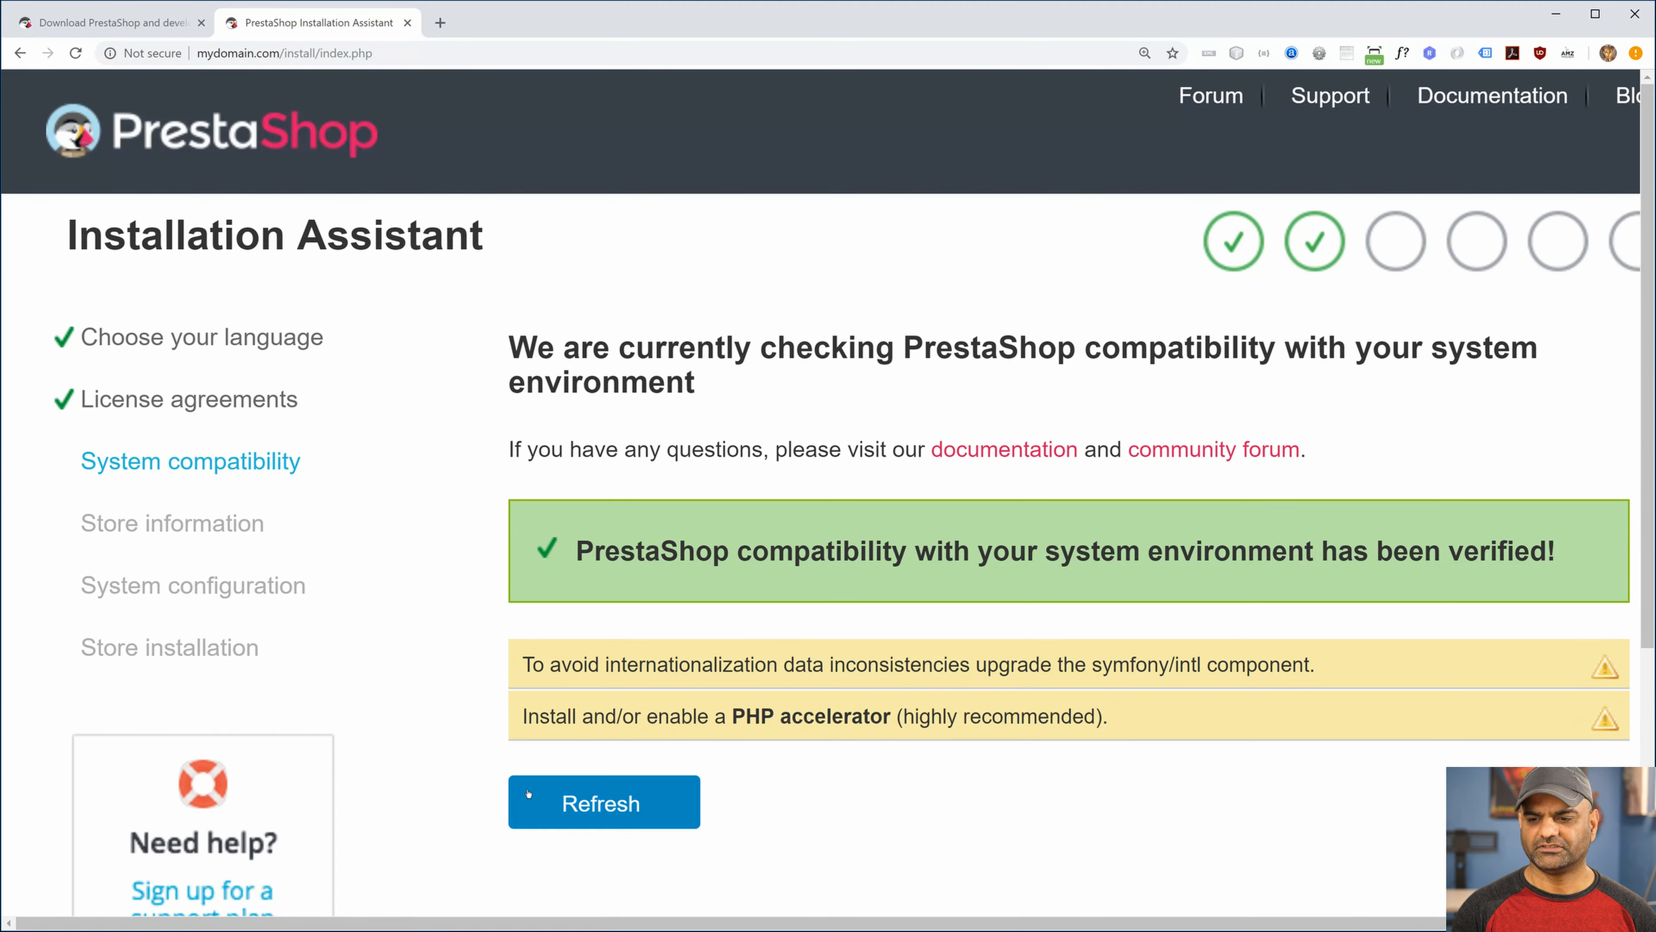
scroll(740, 811, "down", 5)
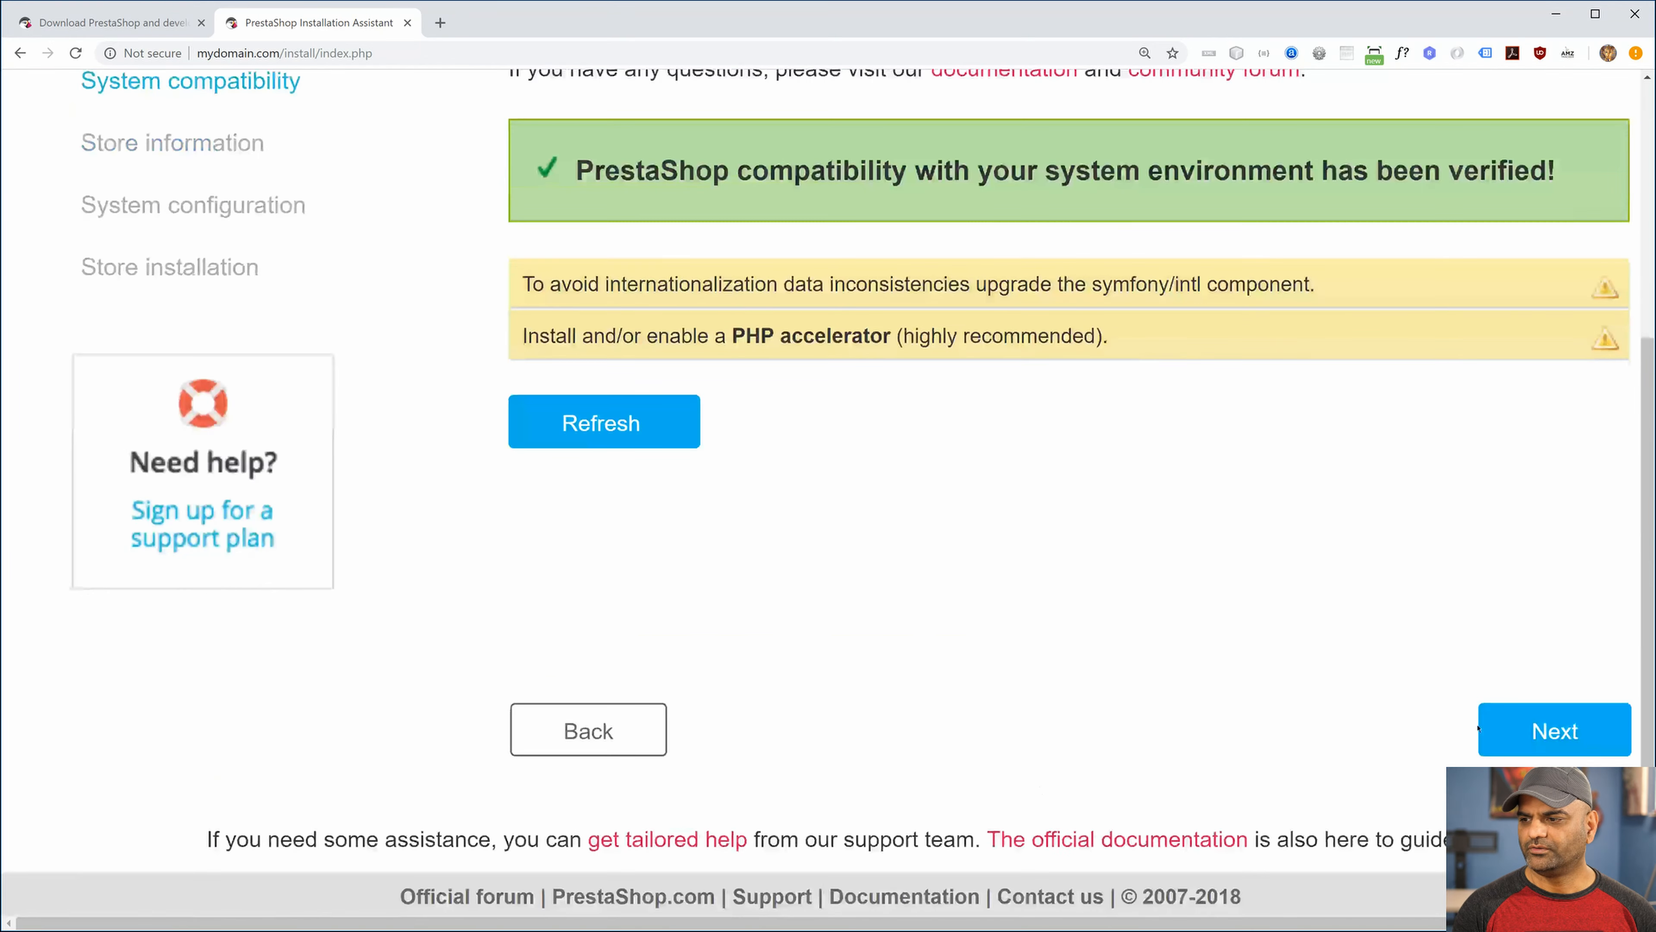
left_click(1499, 725)
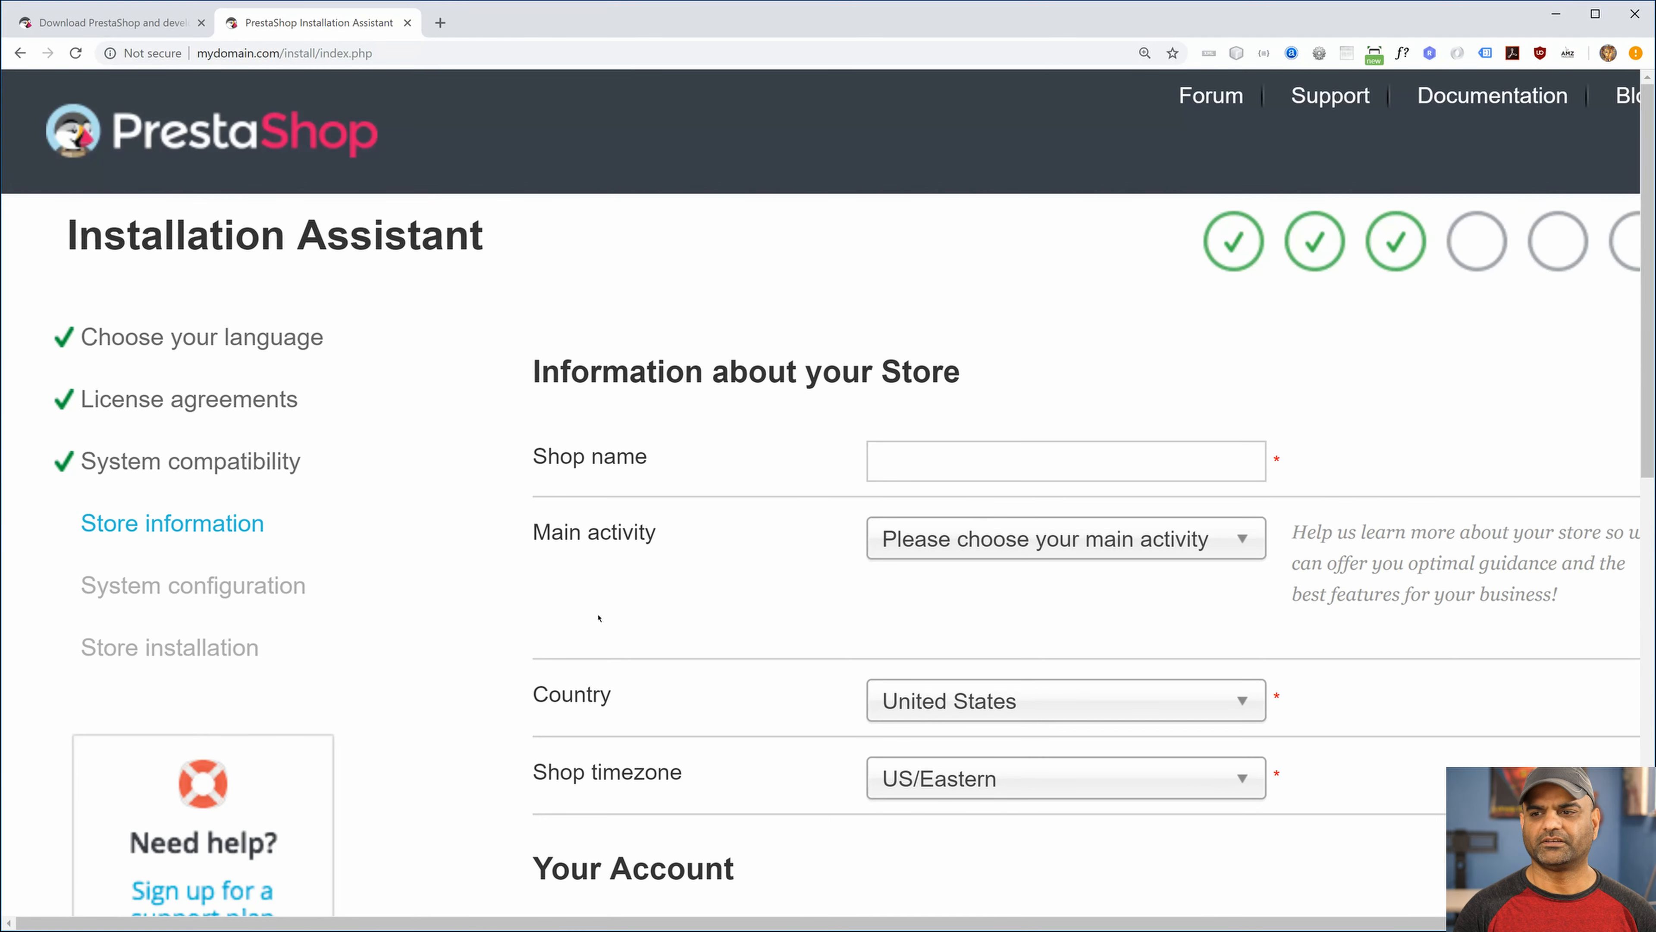
Step: Name the shop 'MyDomain Store' and set its timezone to US/Pacific-New
left_click(930, 462)
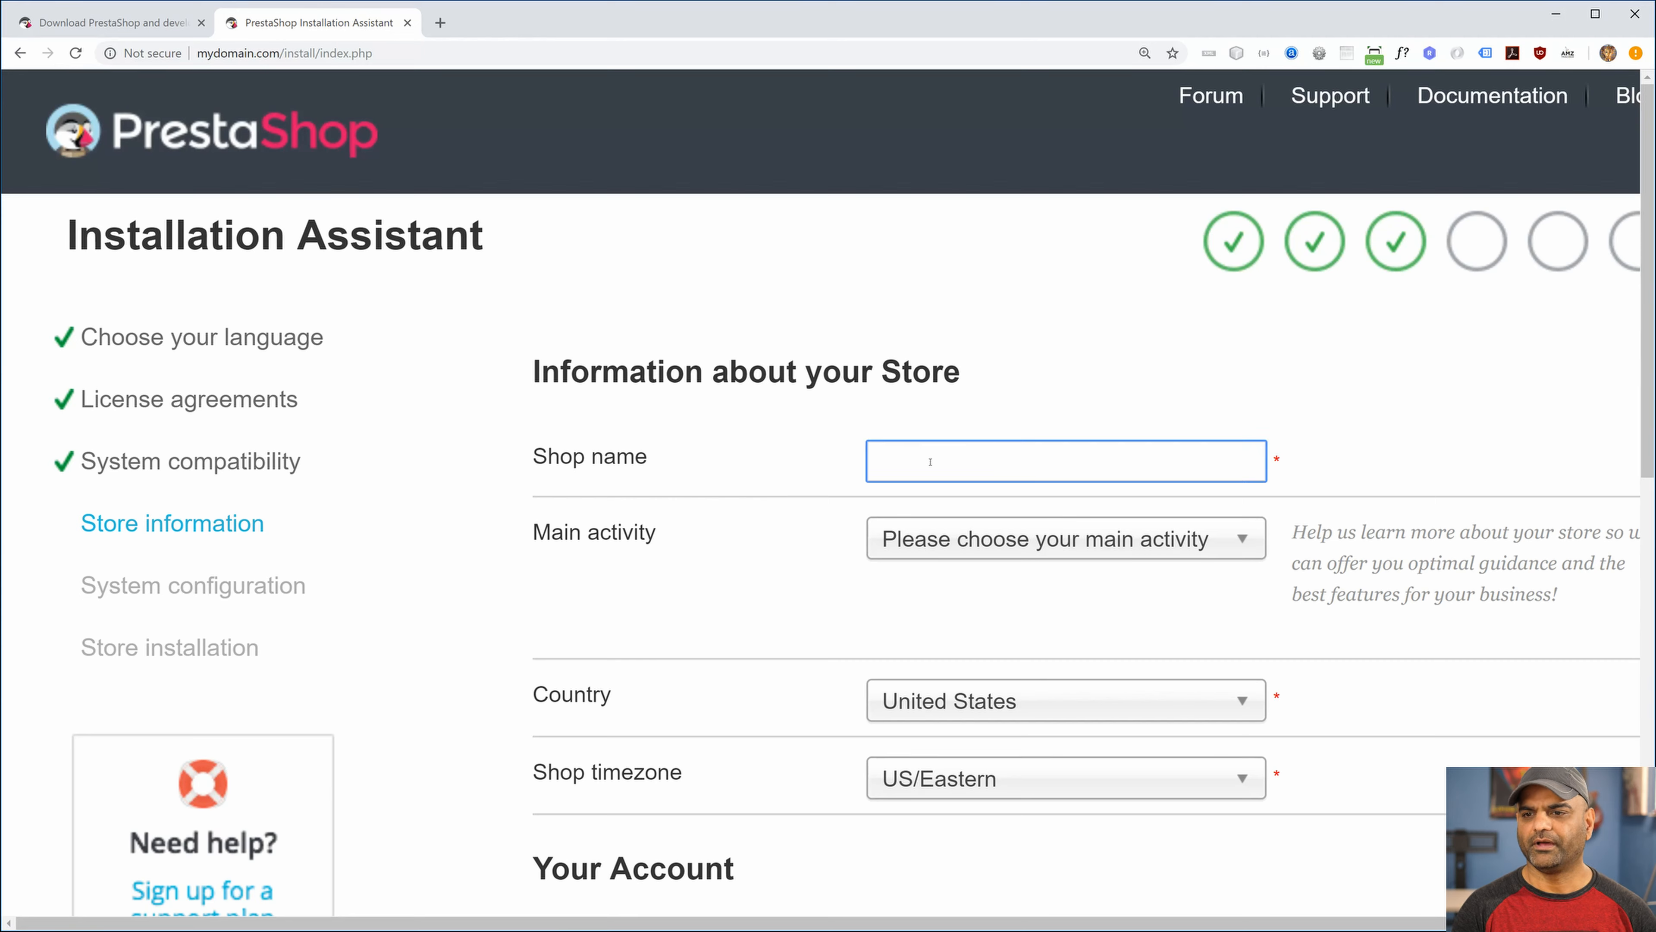
type("M")
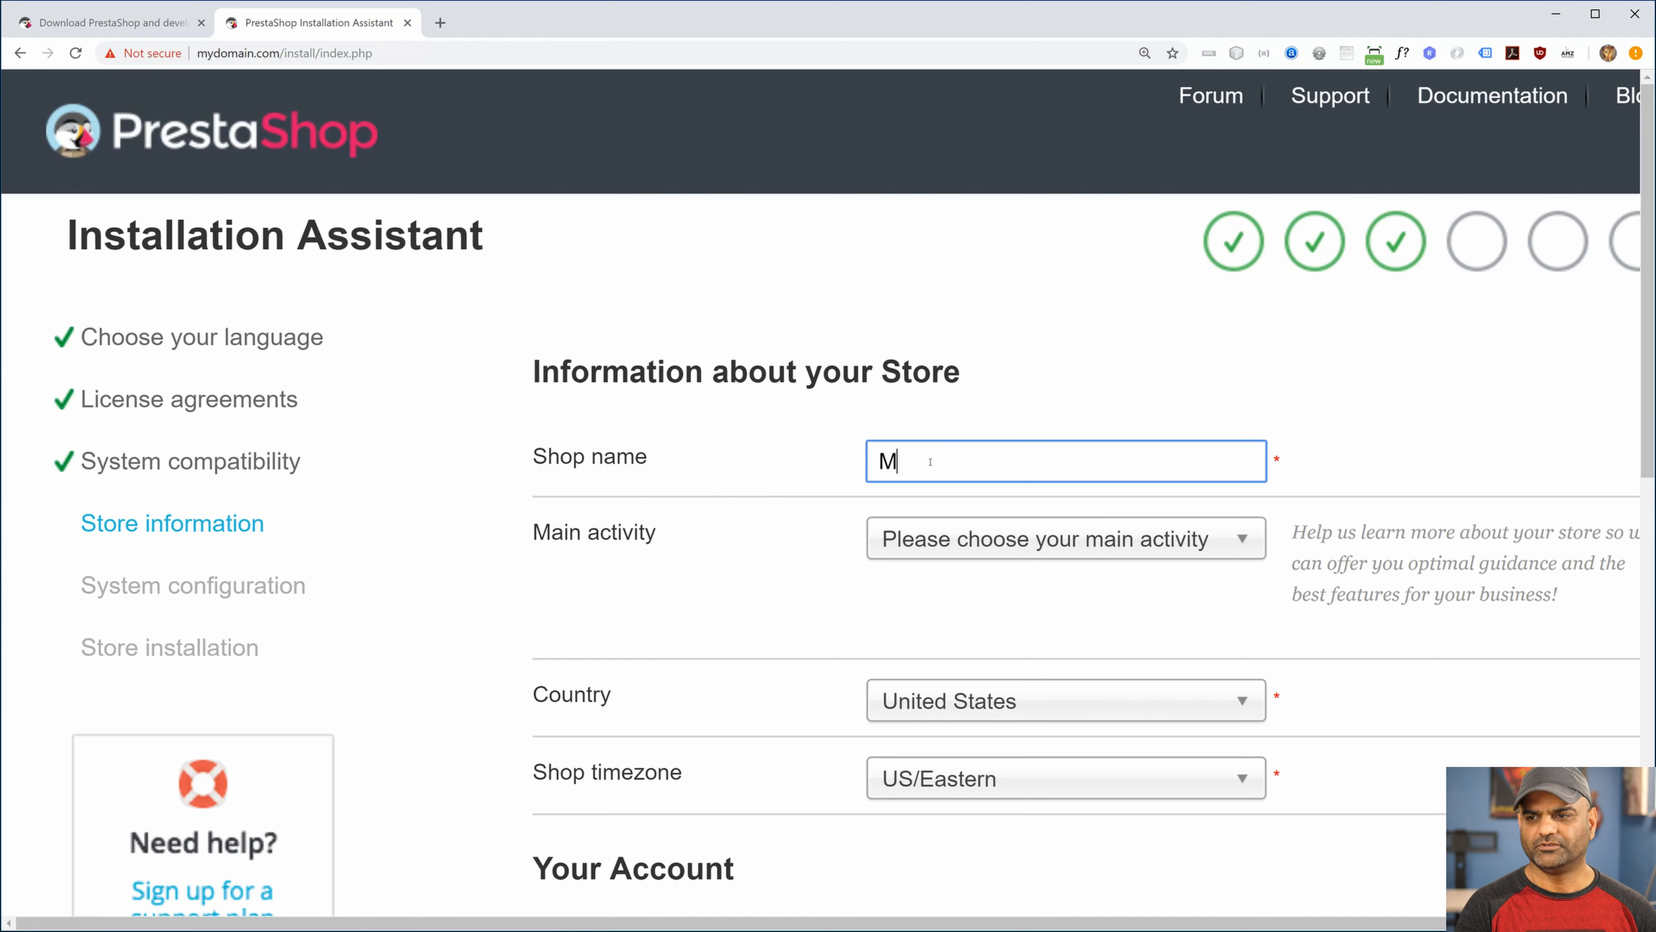
type("yDomain Store")
key("Tab")
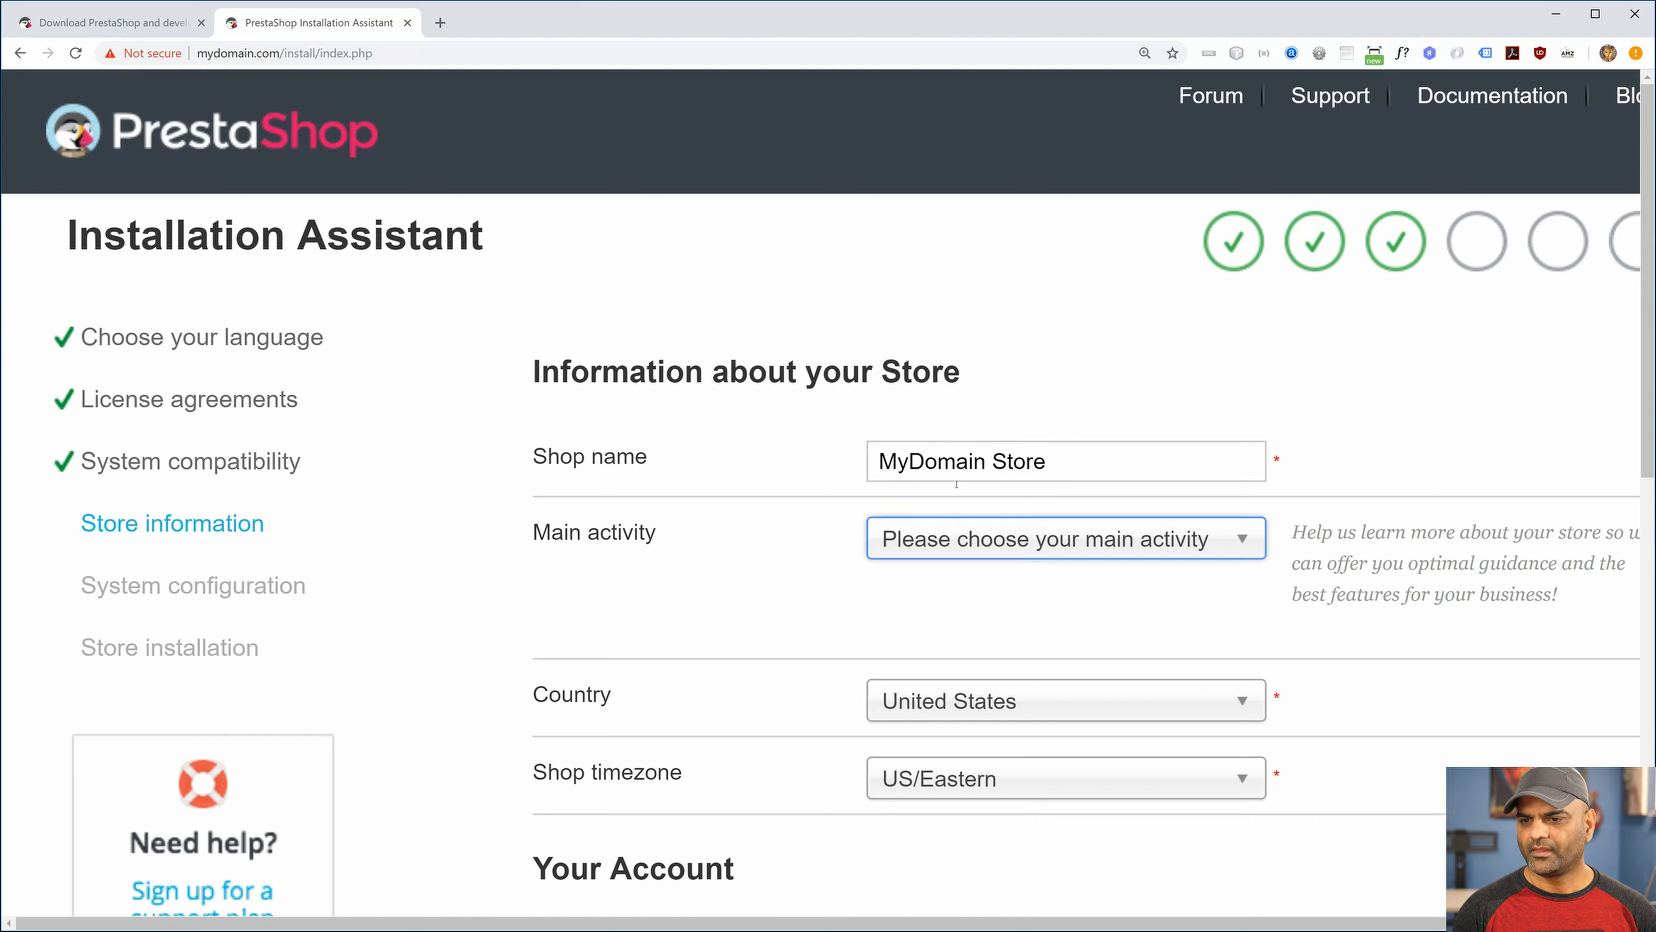
scroll(671, 540, "down", 3)
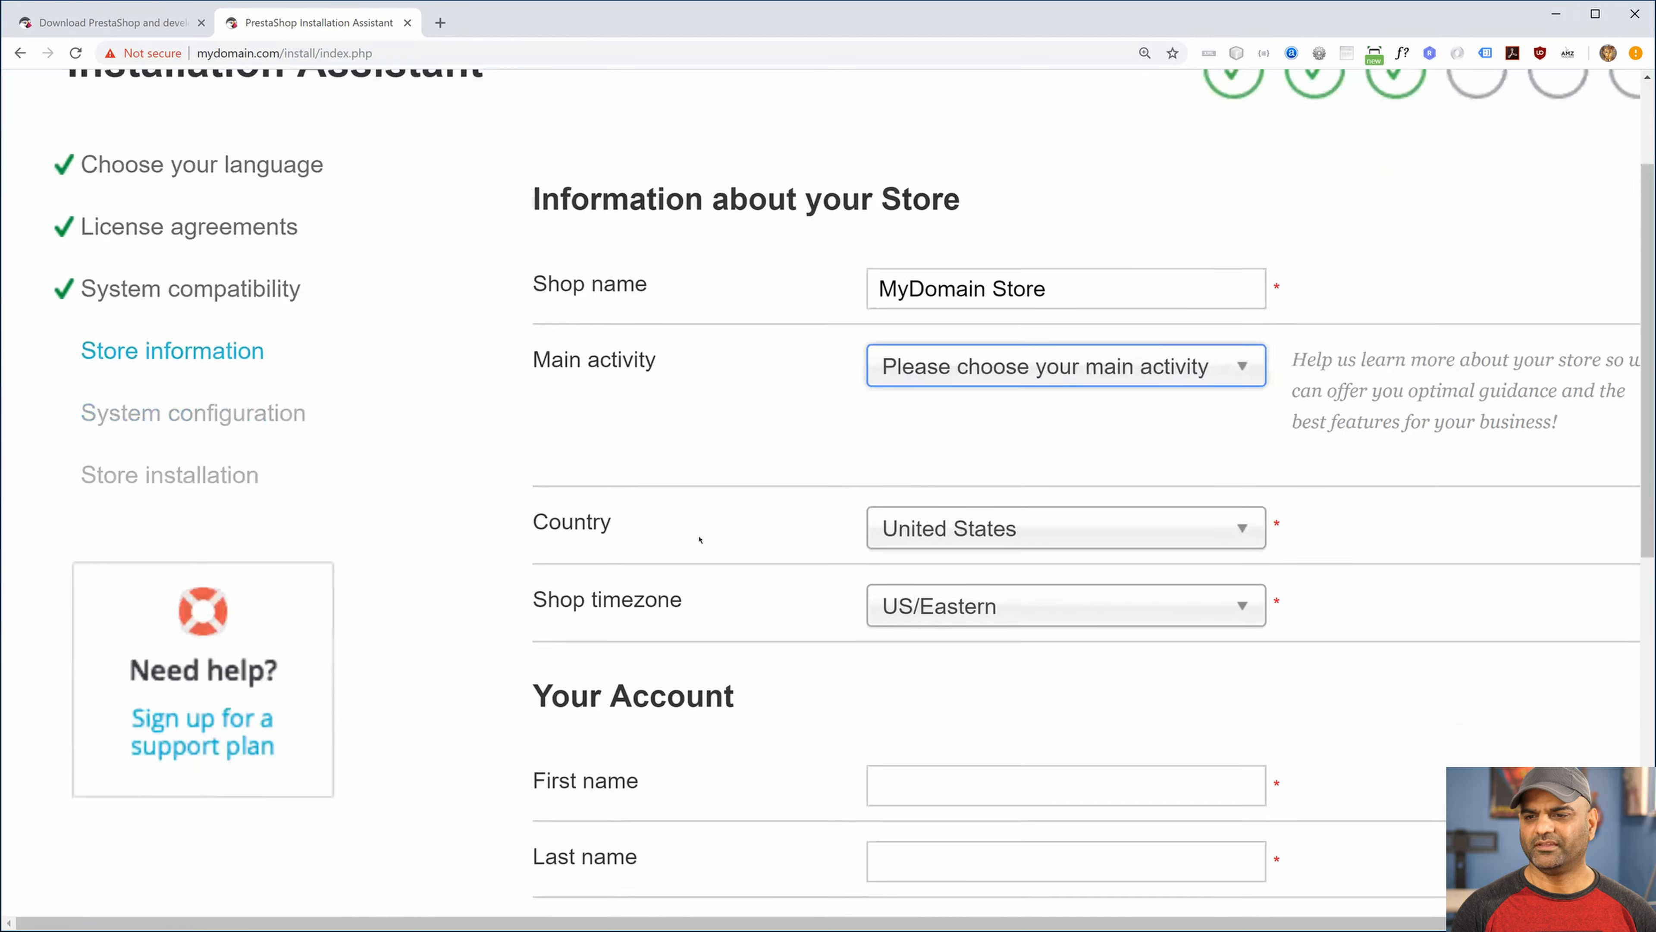
left_click(898, 612)
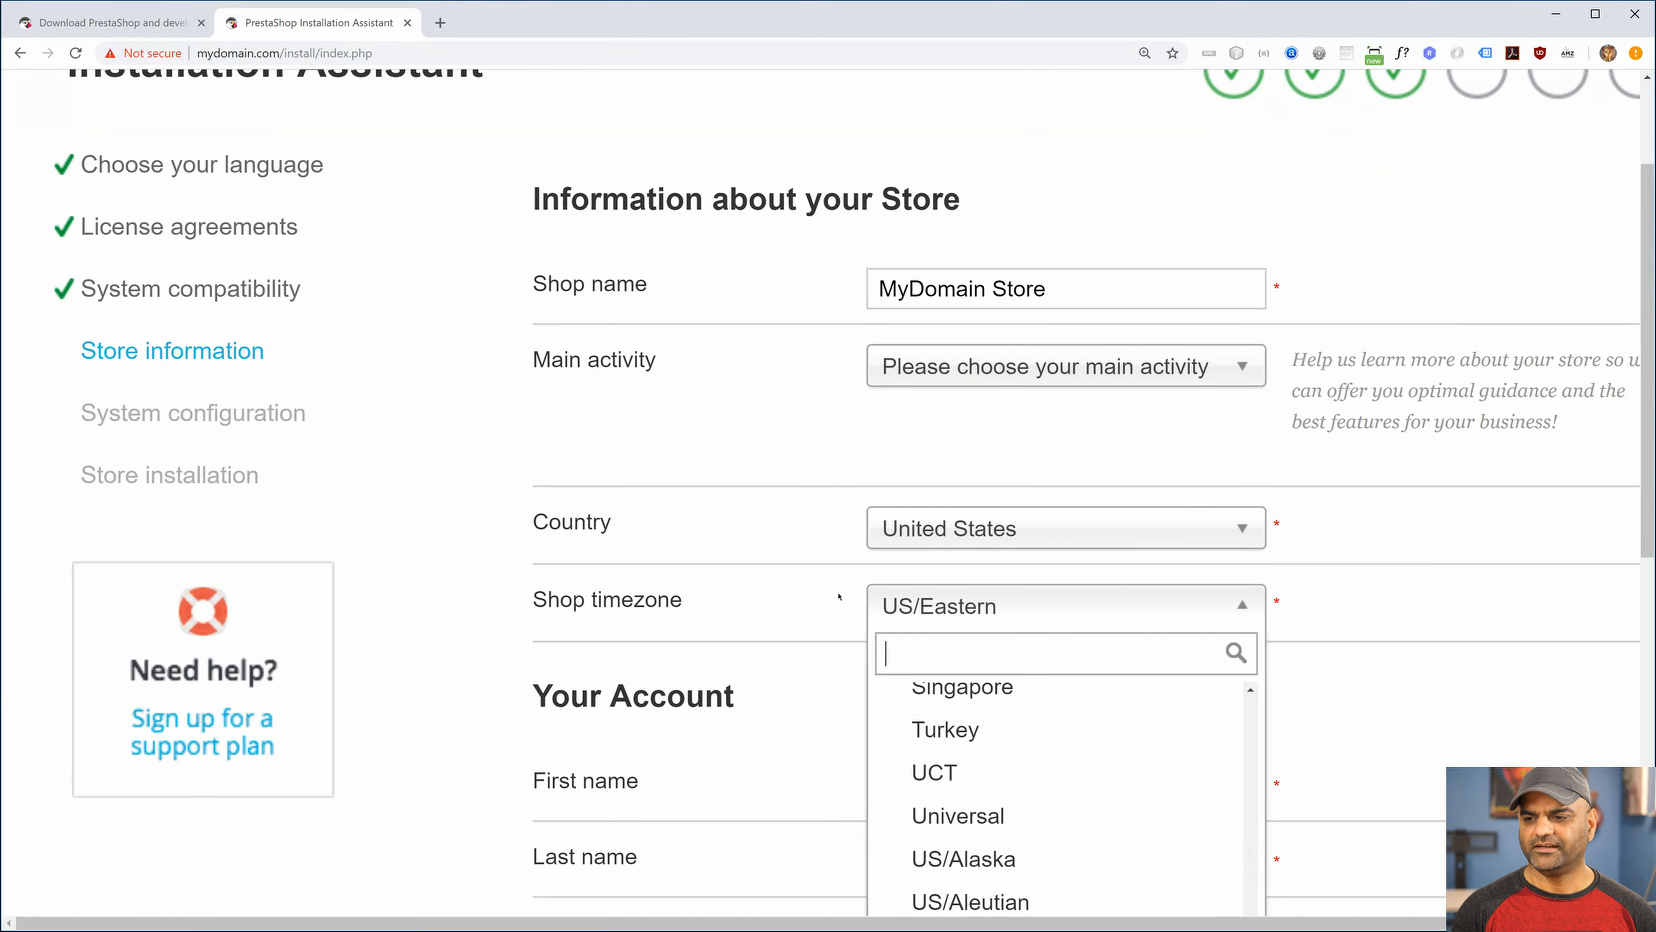
scroll(759, 595, "down", 2)
scroll(759, 596, "down", 3)
scroll(995, 596, "down", 4)
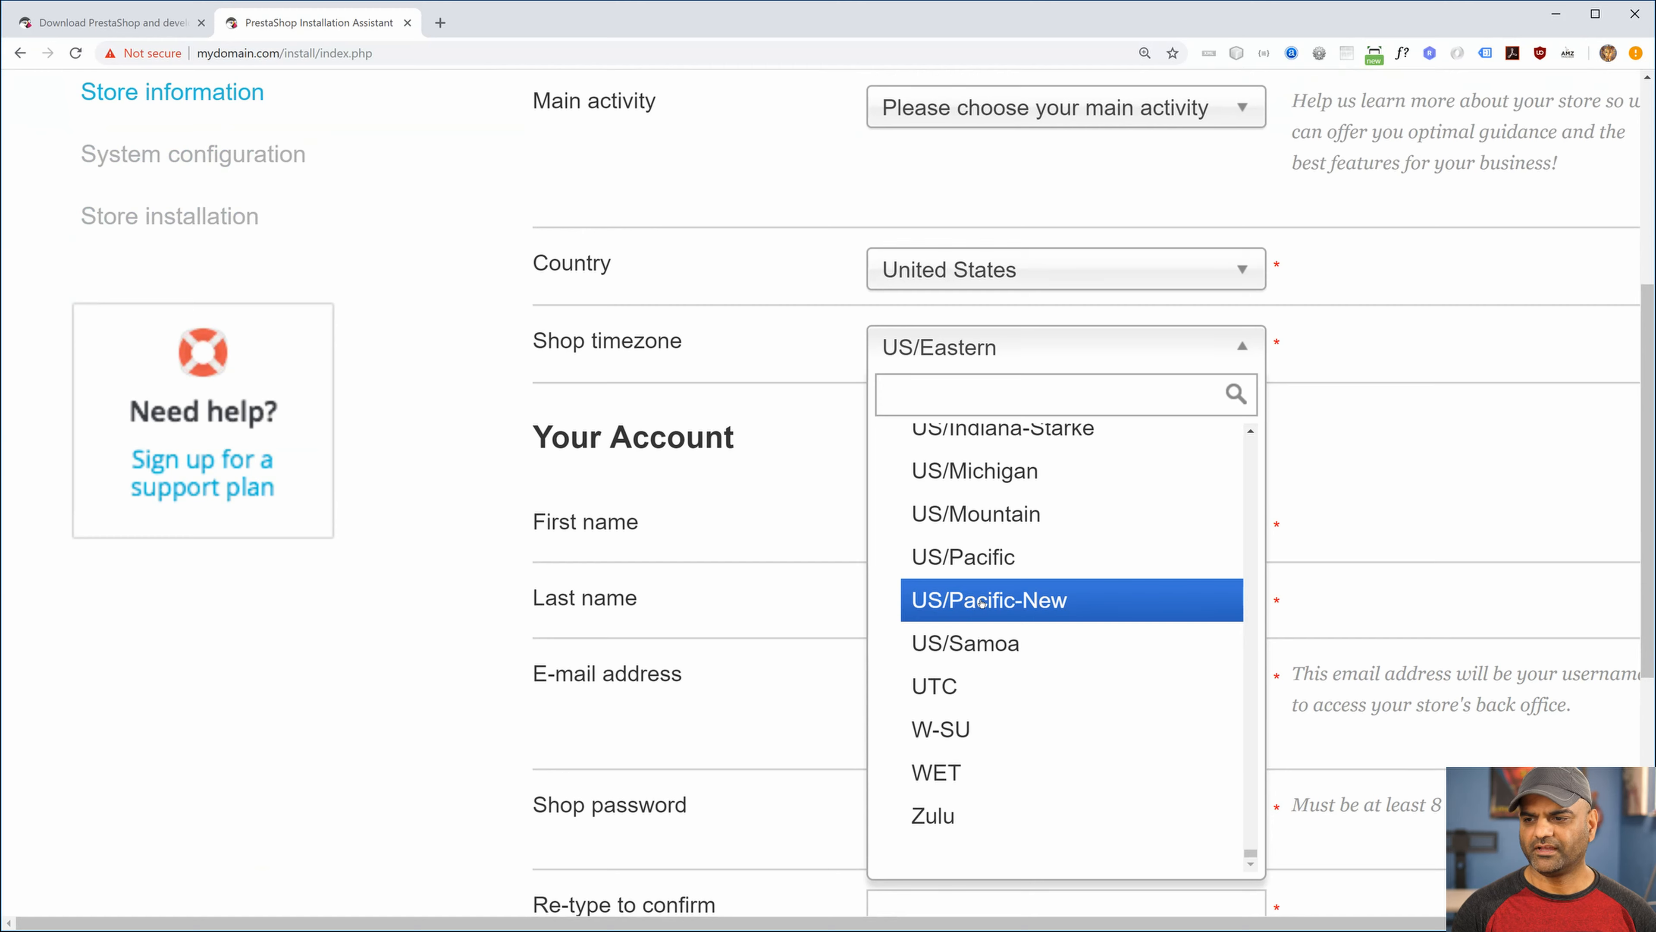
left_click(981, 601)
Step: Fill in the owner's first name, last name and back-office e-mail address
left_click(877, 529)
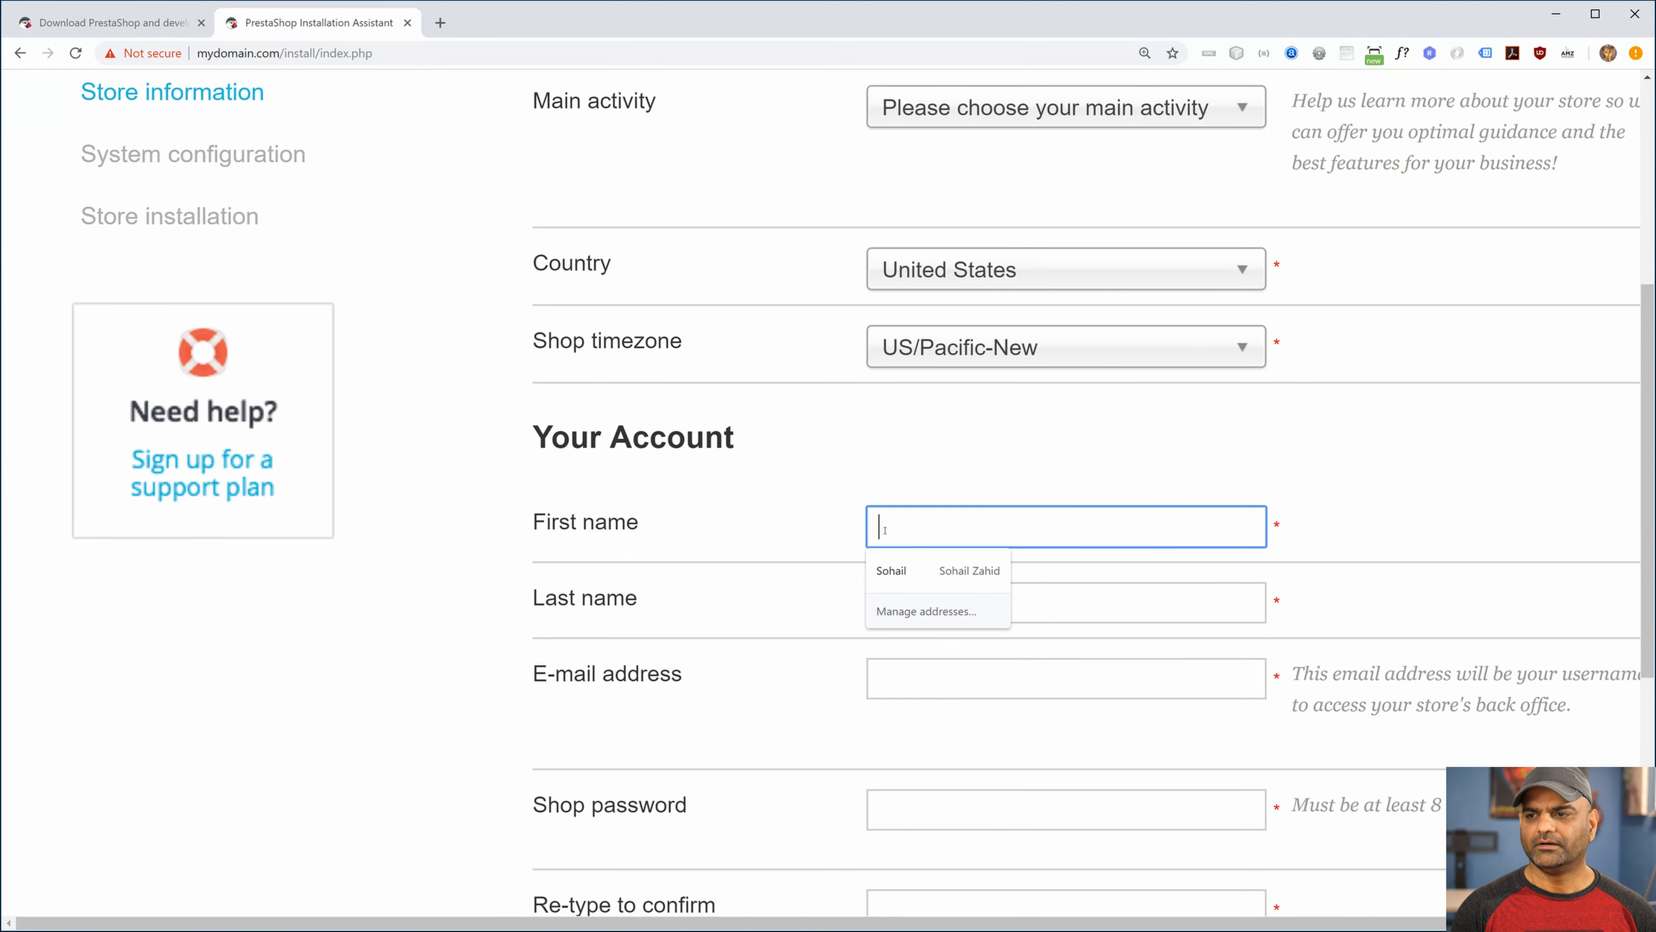
left_click(627, 342)
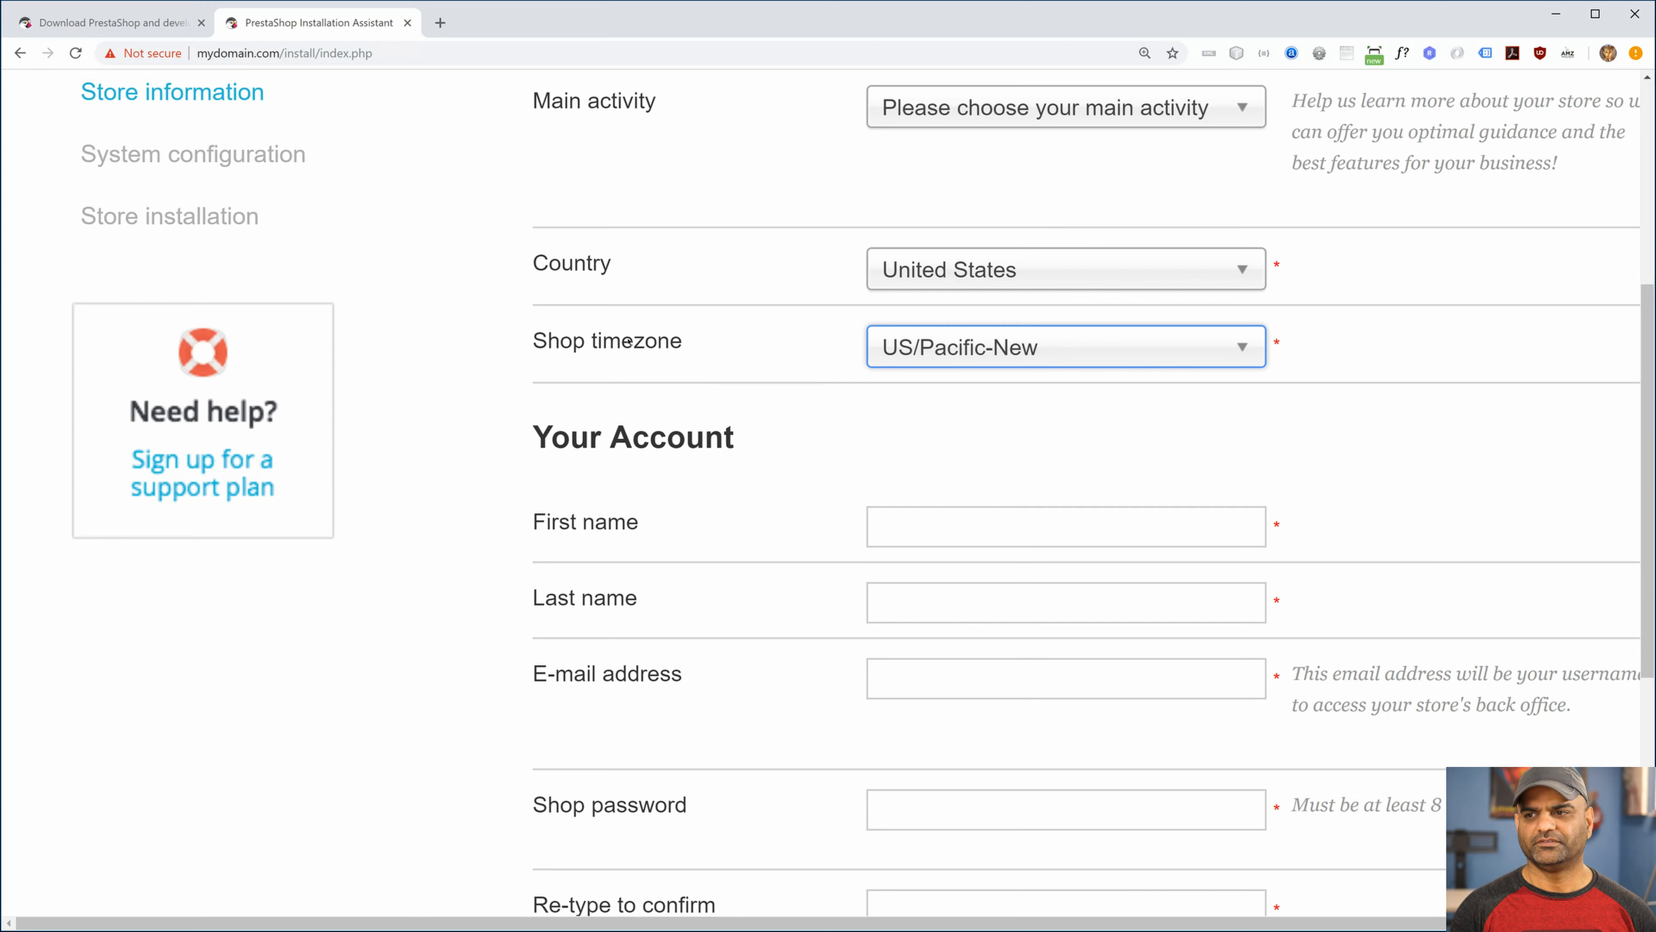
left_click(959, 526)
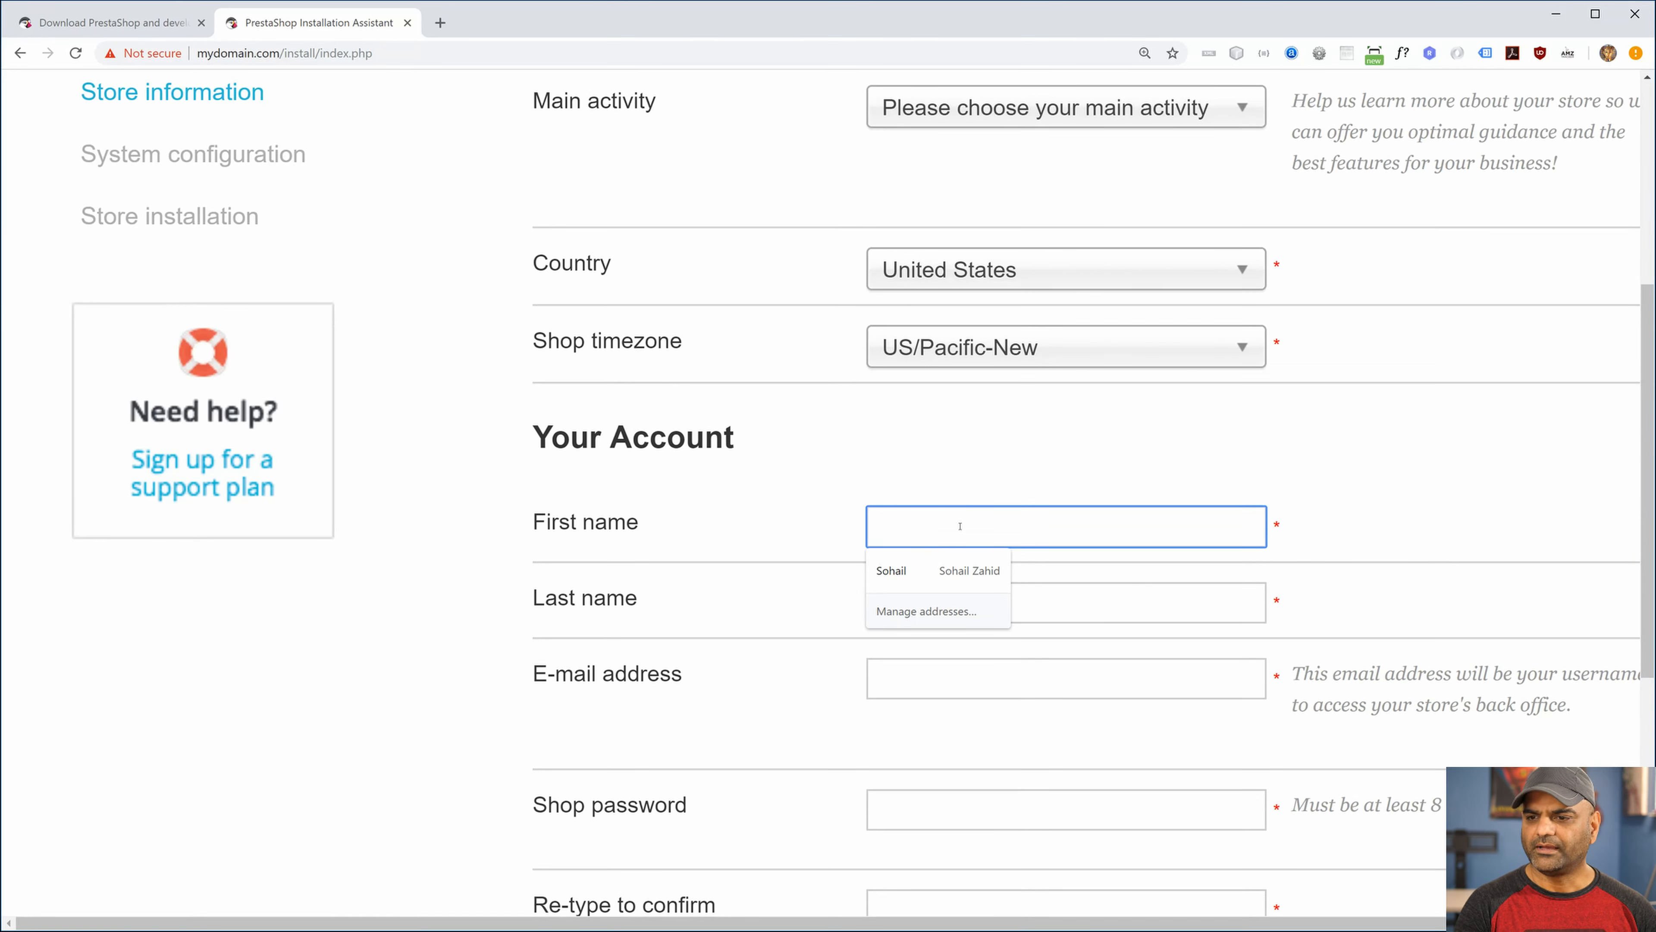
key("Tab")
key("Tab")
type("admin@exam")
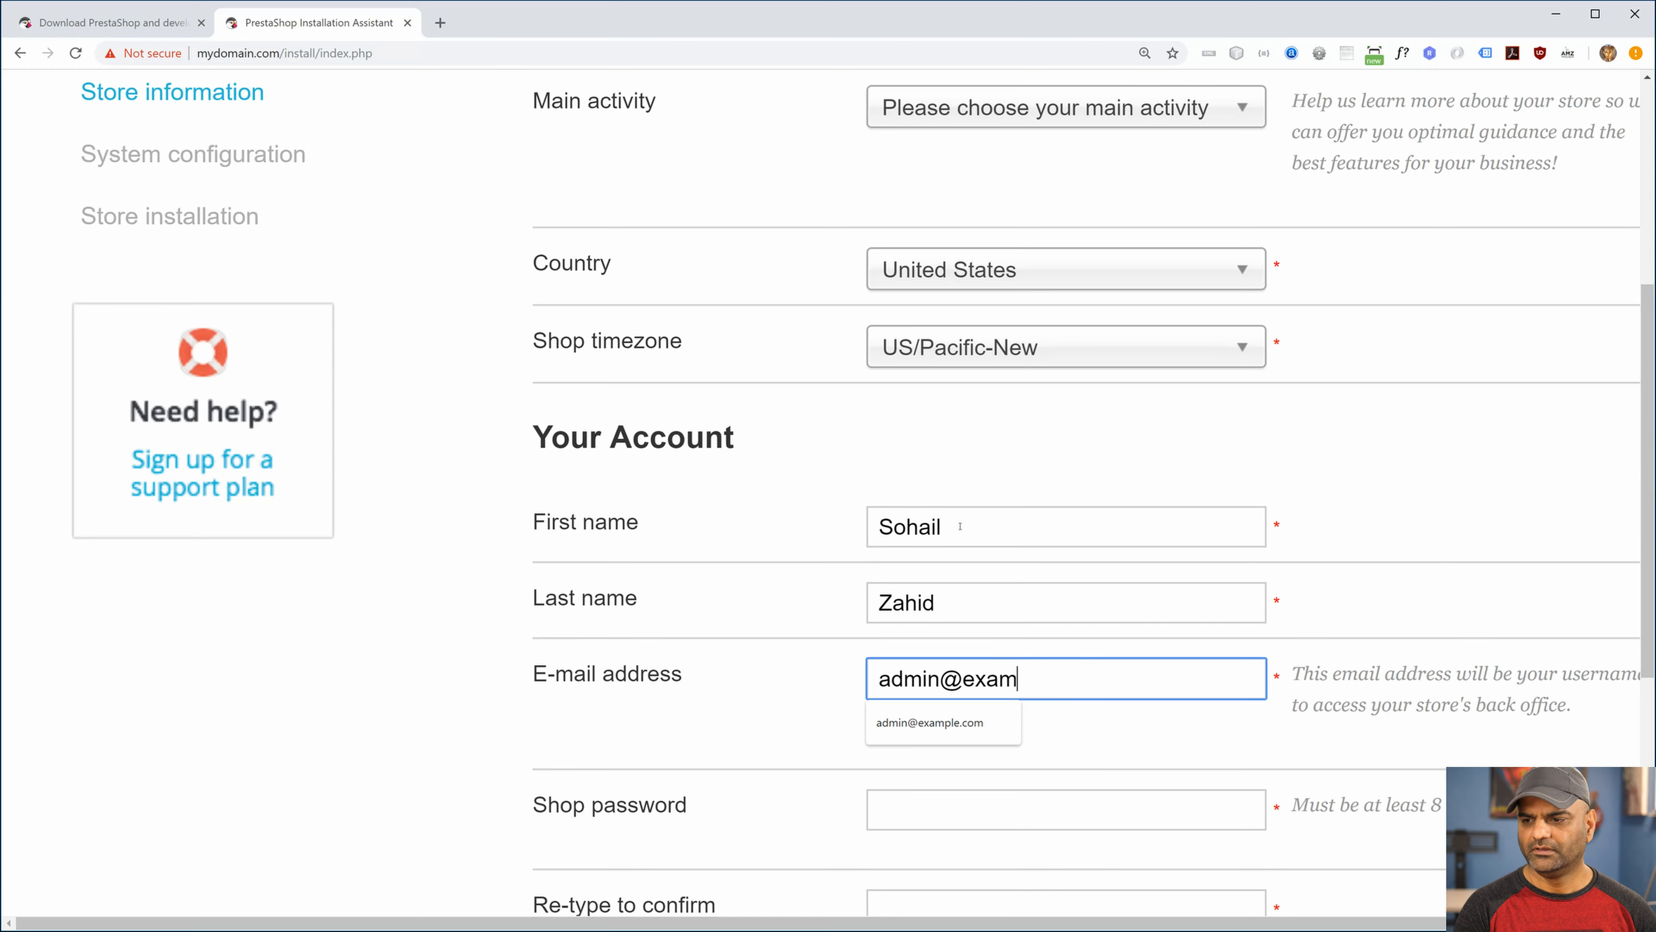
type("ple.com")
key("Tab")
Step: Enter the shop password and re-type it to confirm
scroll(910, 507, "down", 4)
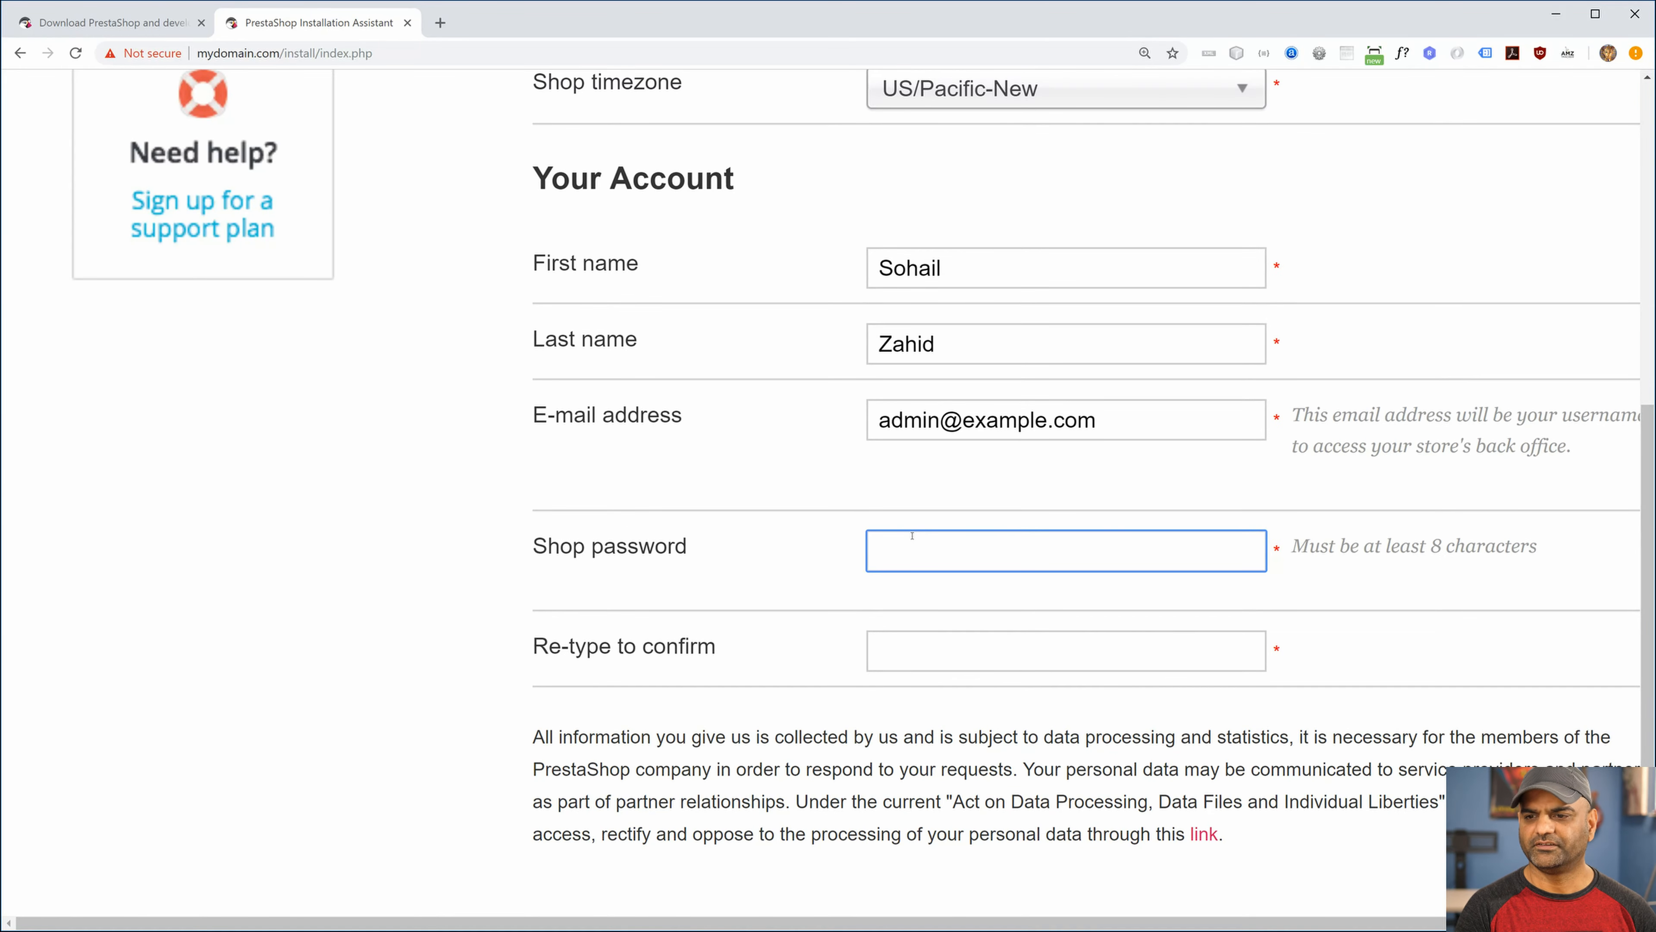
type("••••••••••")
key("Tab")
type("••••••••••")
scroll(1180, 632, "down", 3)
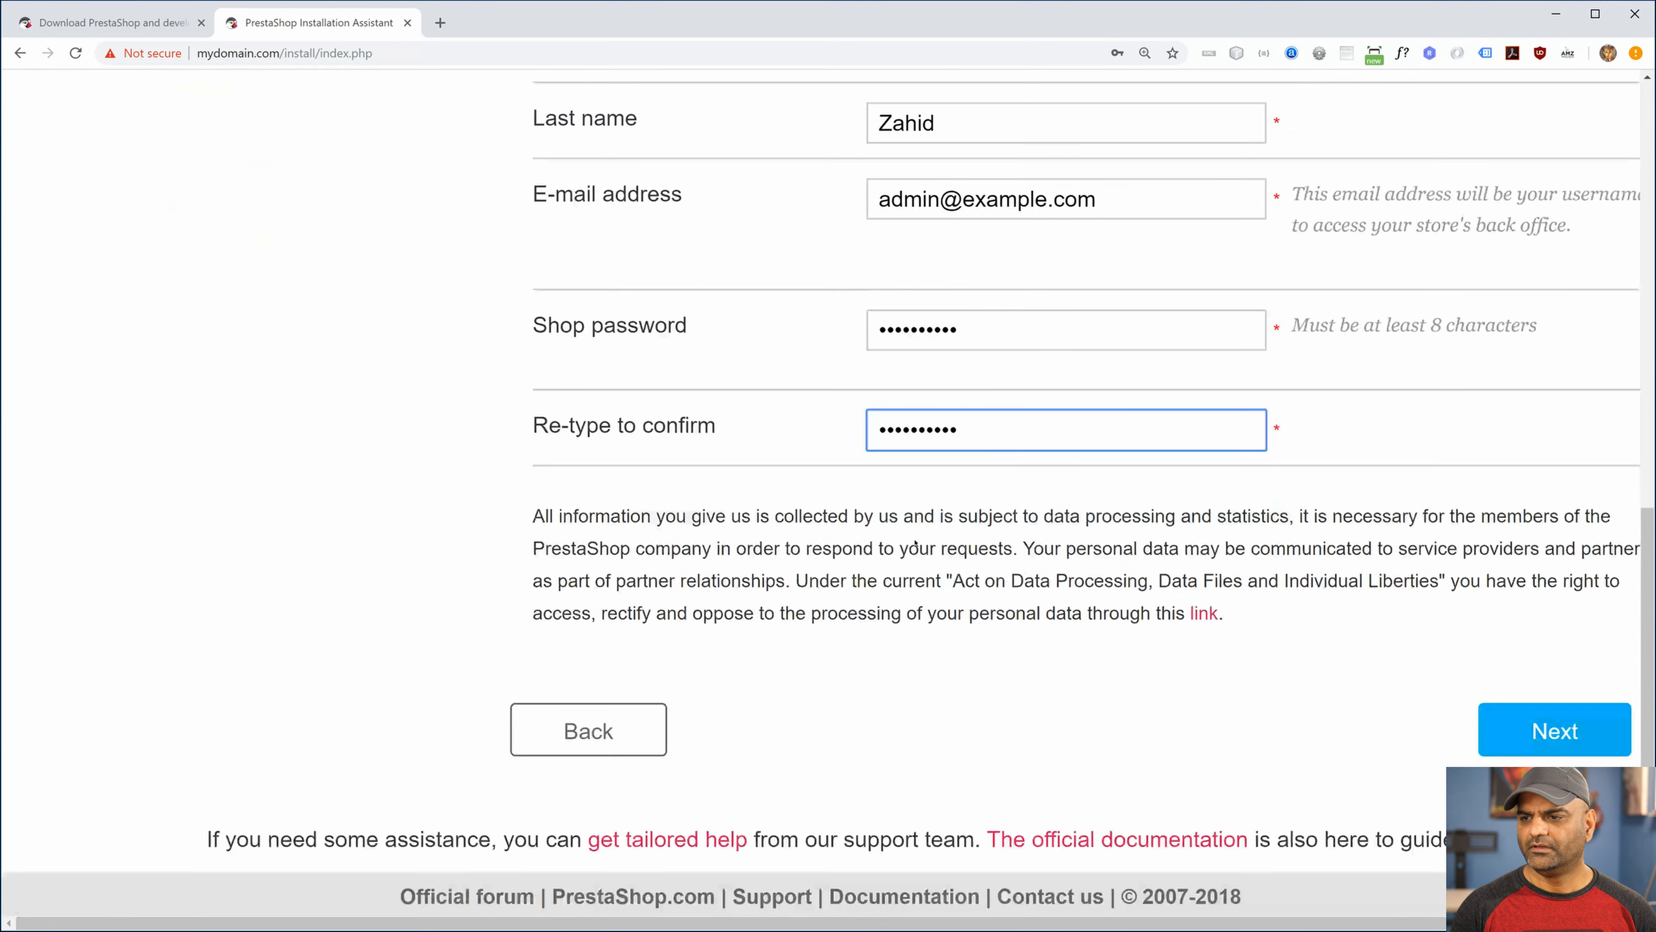
Step: Submit the store information and review the database name on the System configuration step
key("Return")
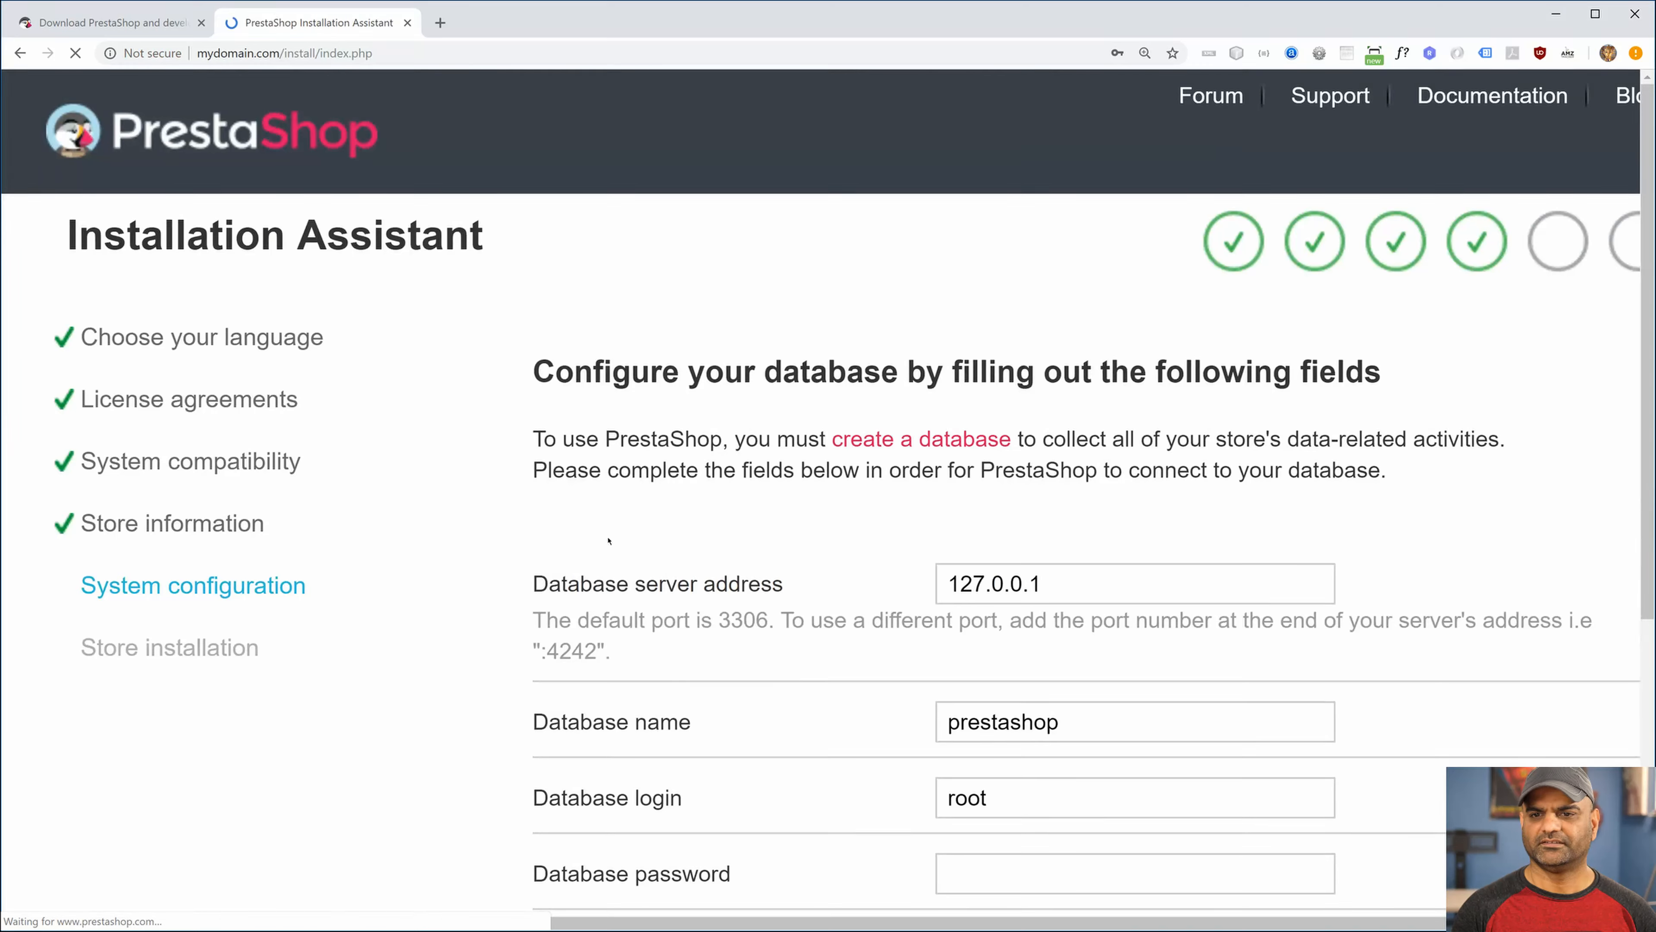
scroll(608, 540, "down", 3)
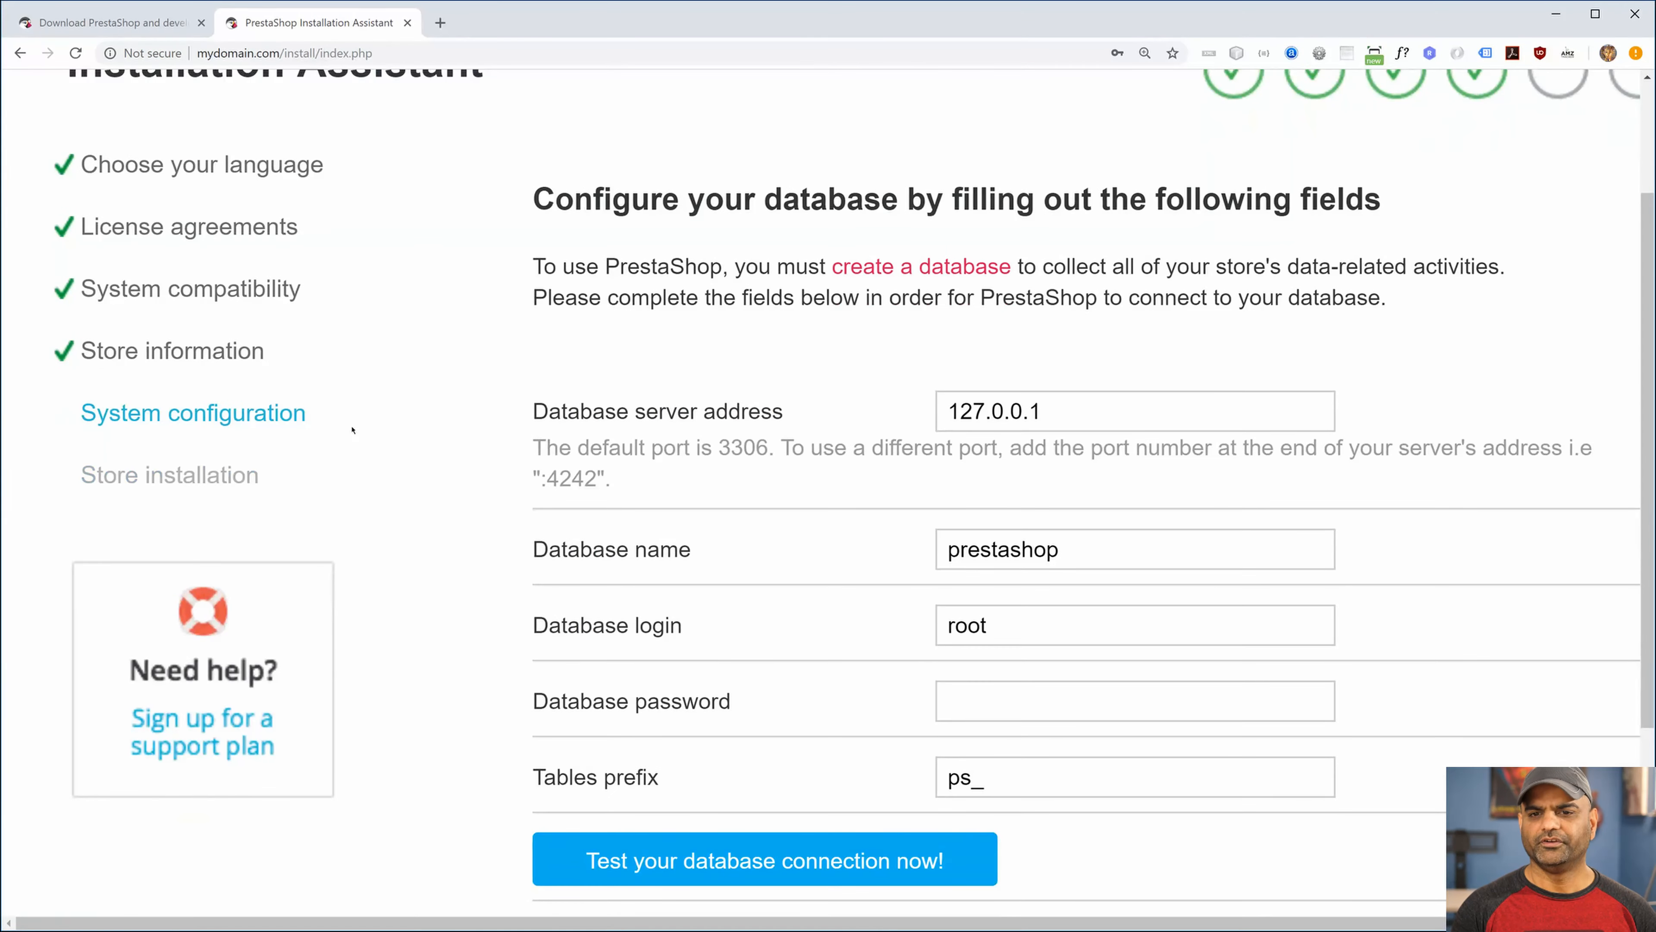
double_click(1011, 546)
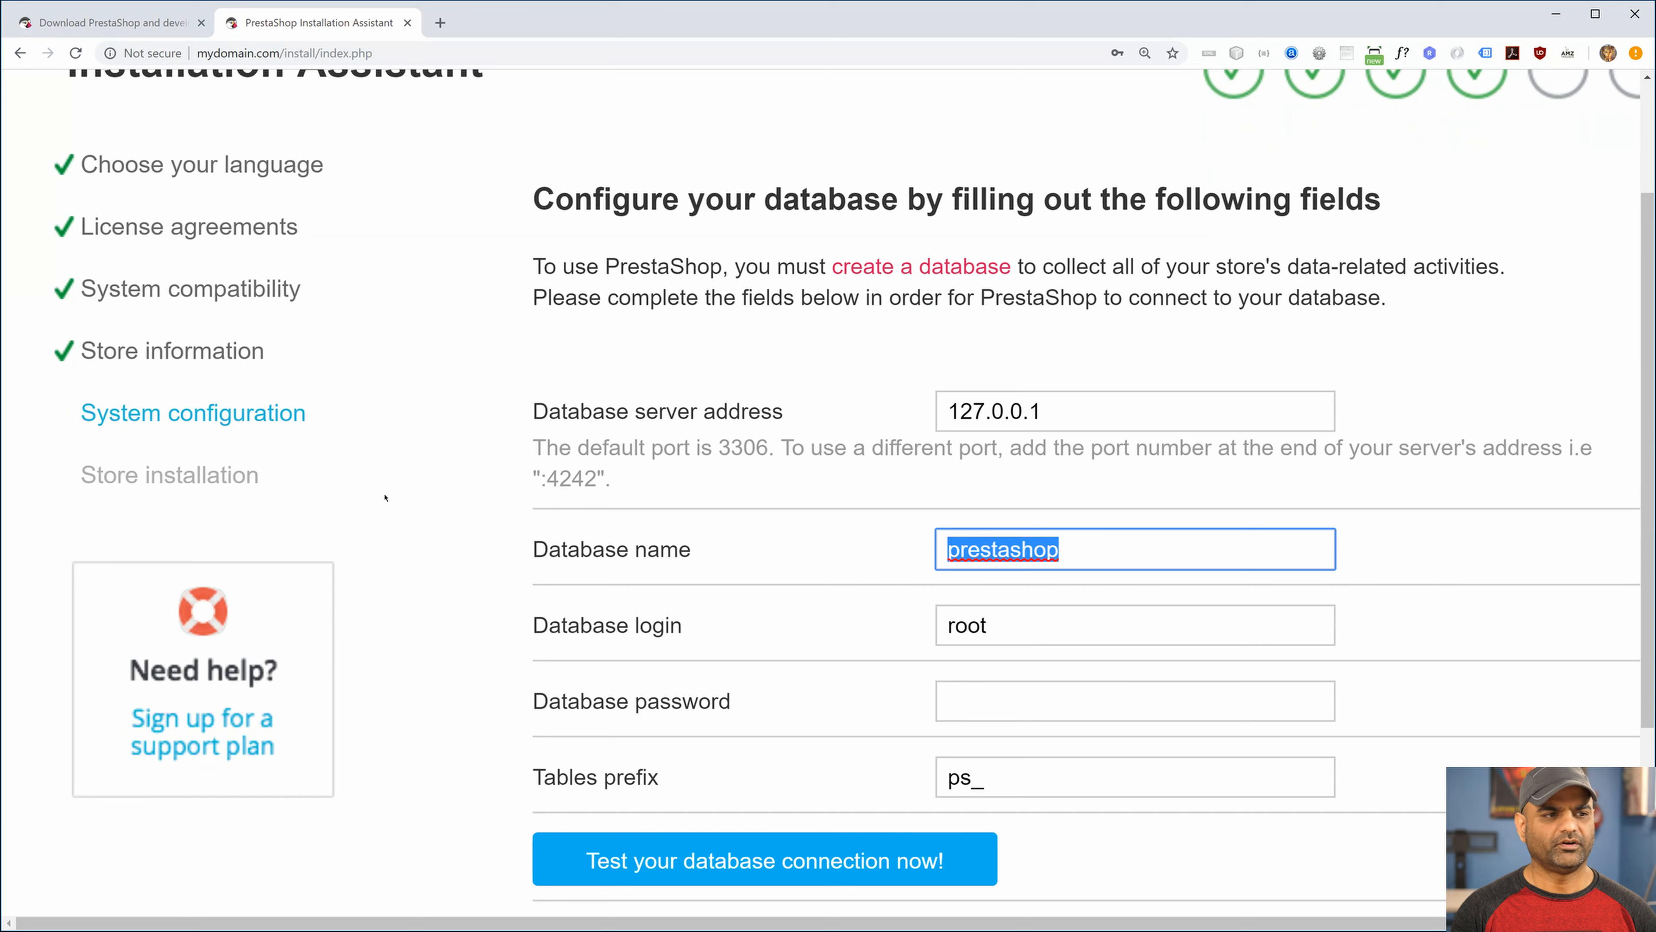
scroll(1005, 626, "down", 3)
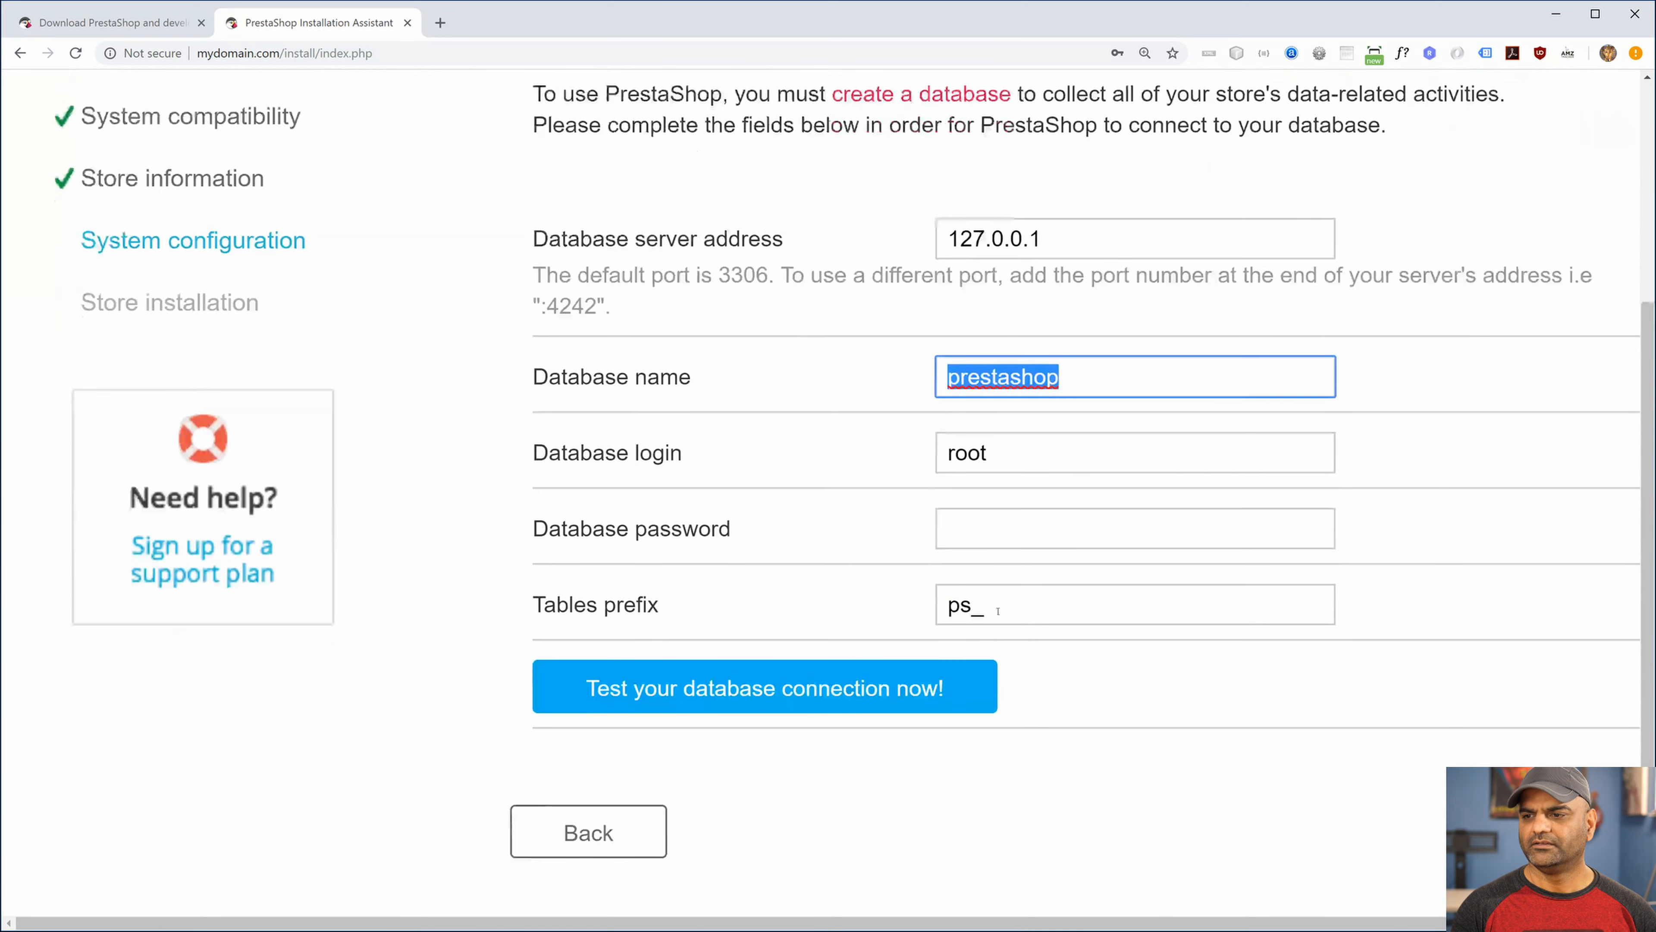
Step: Enter the database password and change the tables prefix to axy_
left_click(985, 531)
type("*******")
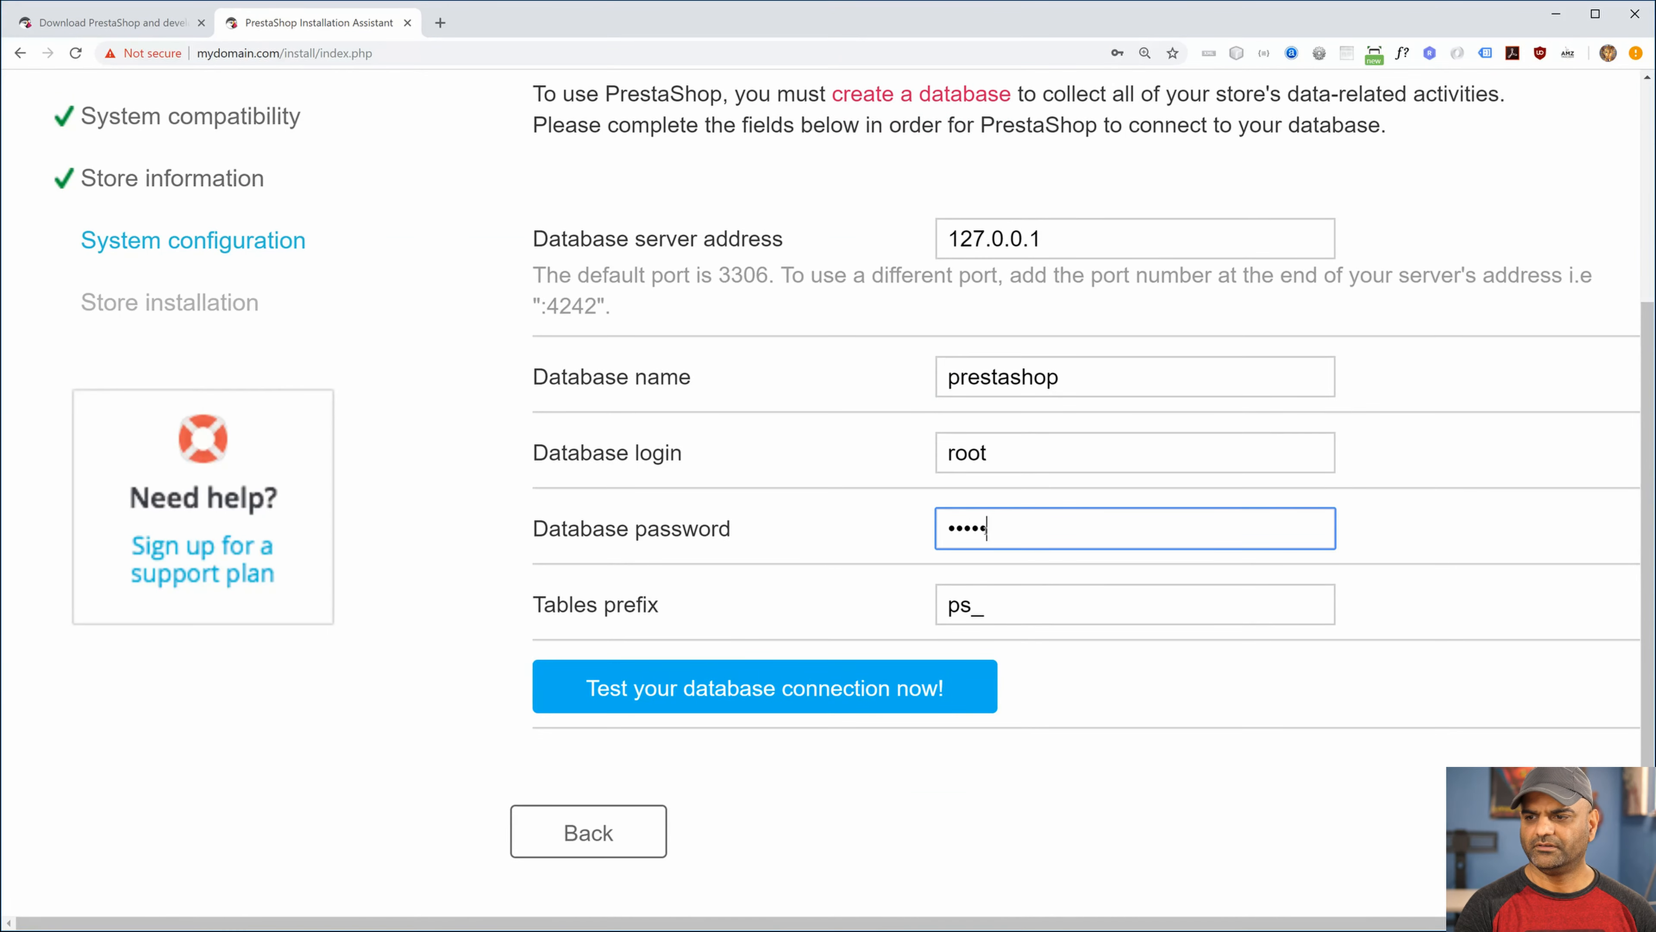
key("Tab")
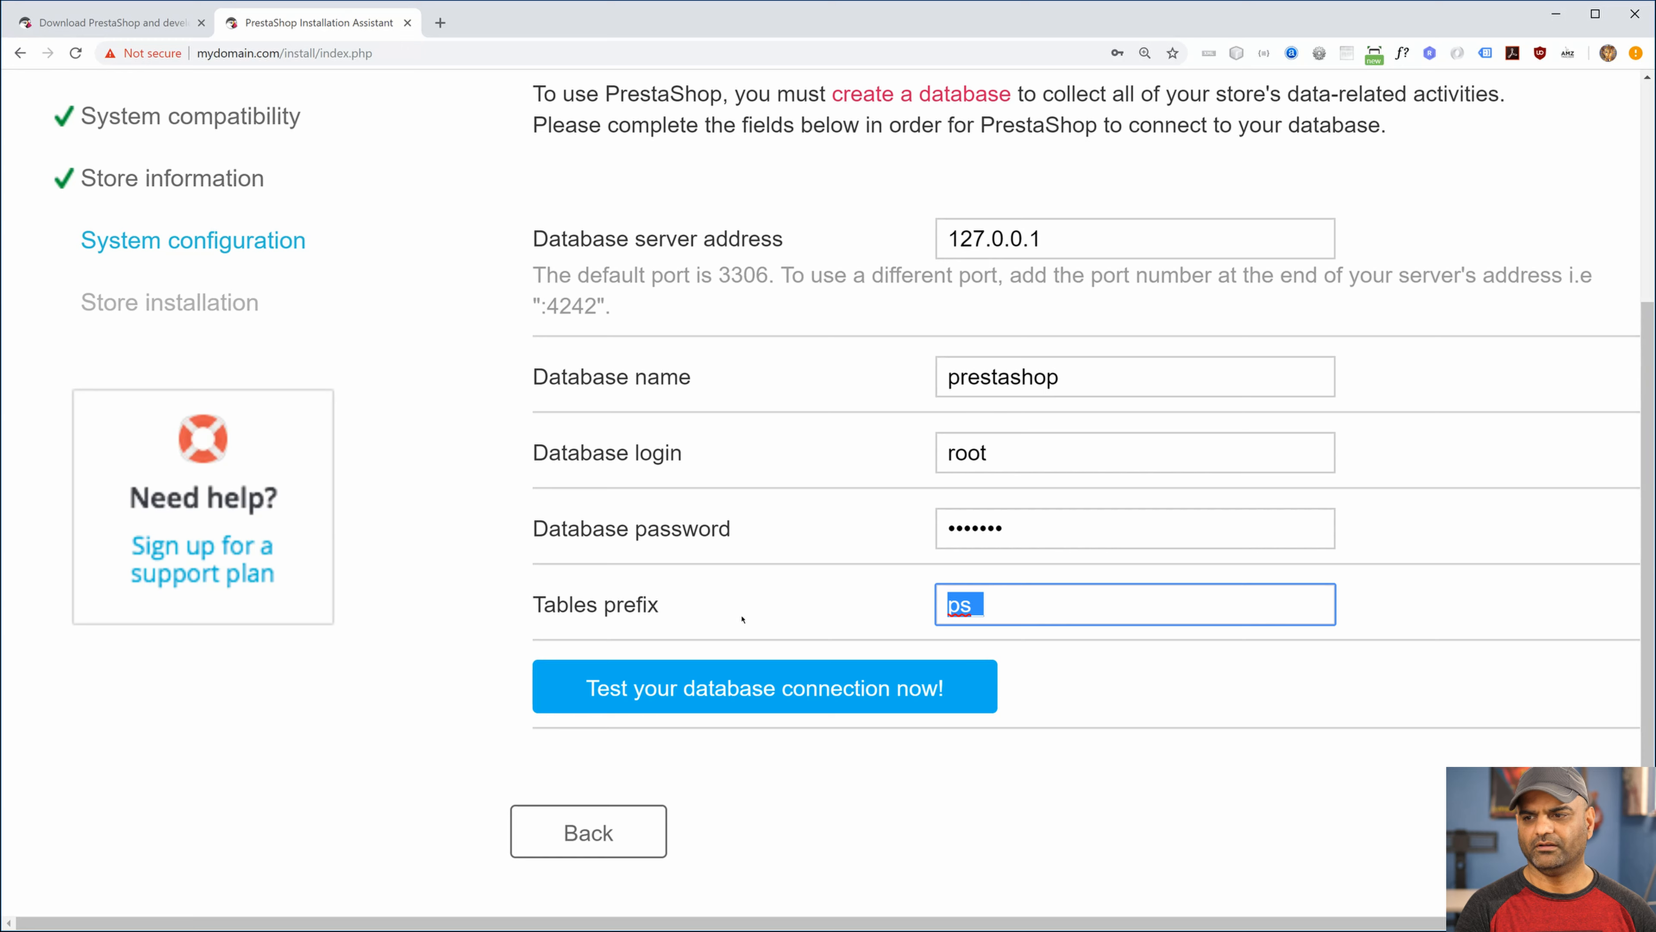
type("abc_")
key("BackSpace")
key("BackSpace")
key("BackSpace")
type("xy_")
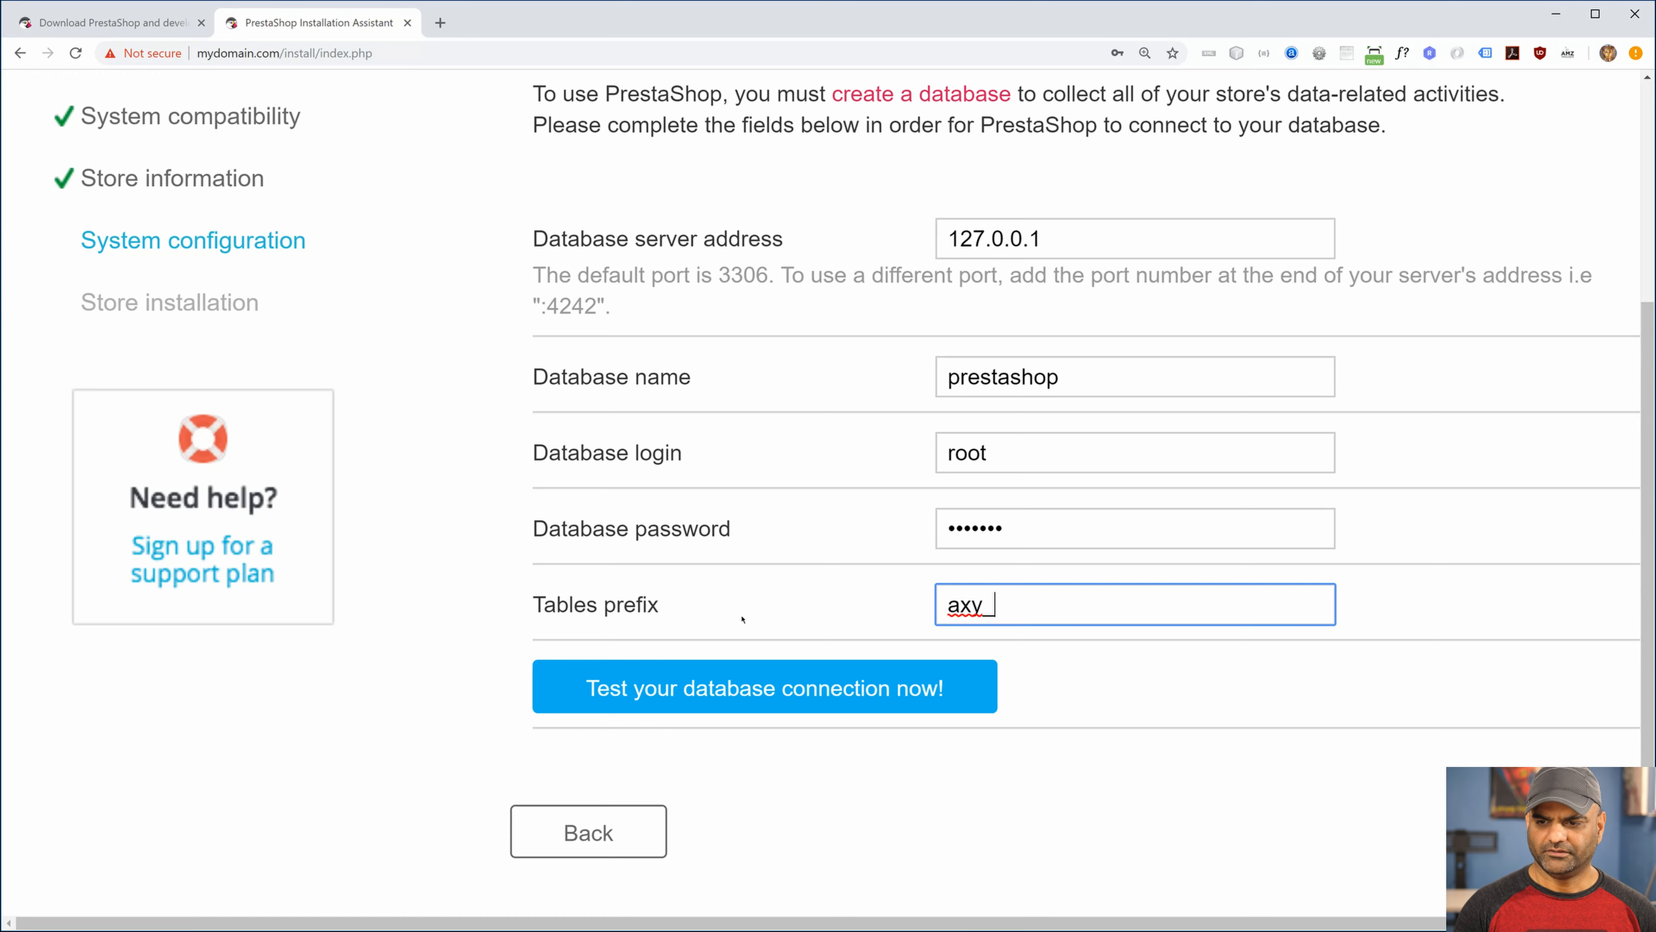
Step: Test the database connection and confirm 'Database is connected' for database prestashop
left_click(607, 687)
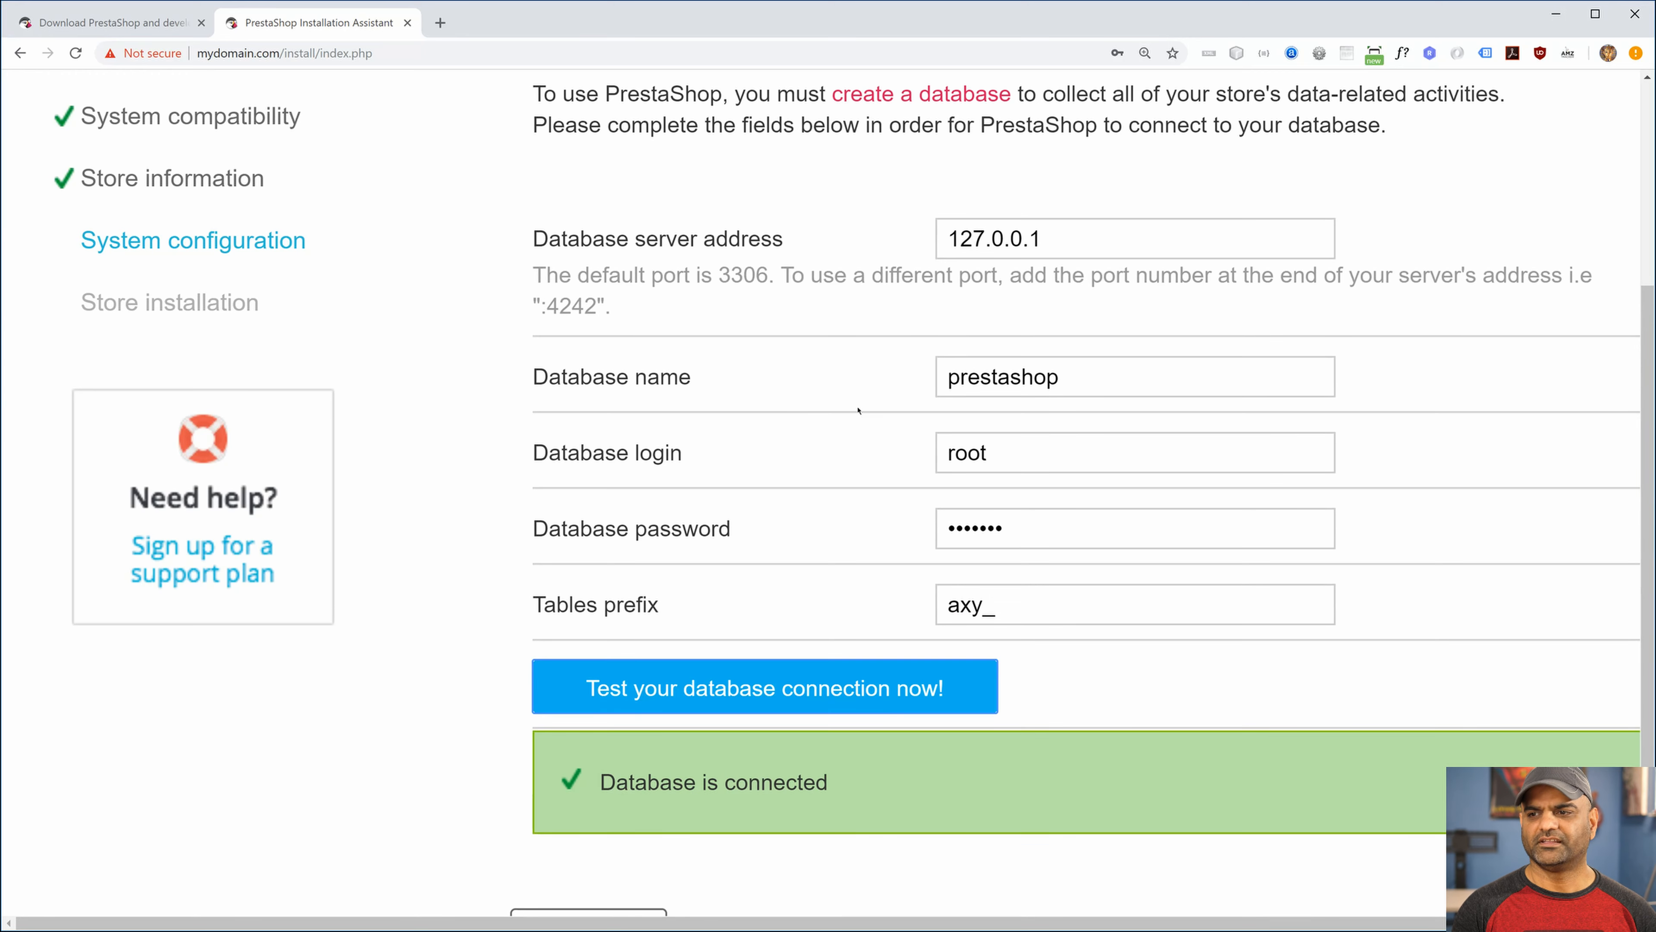
double_click(996, 377)
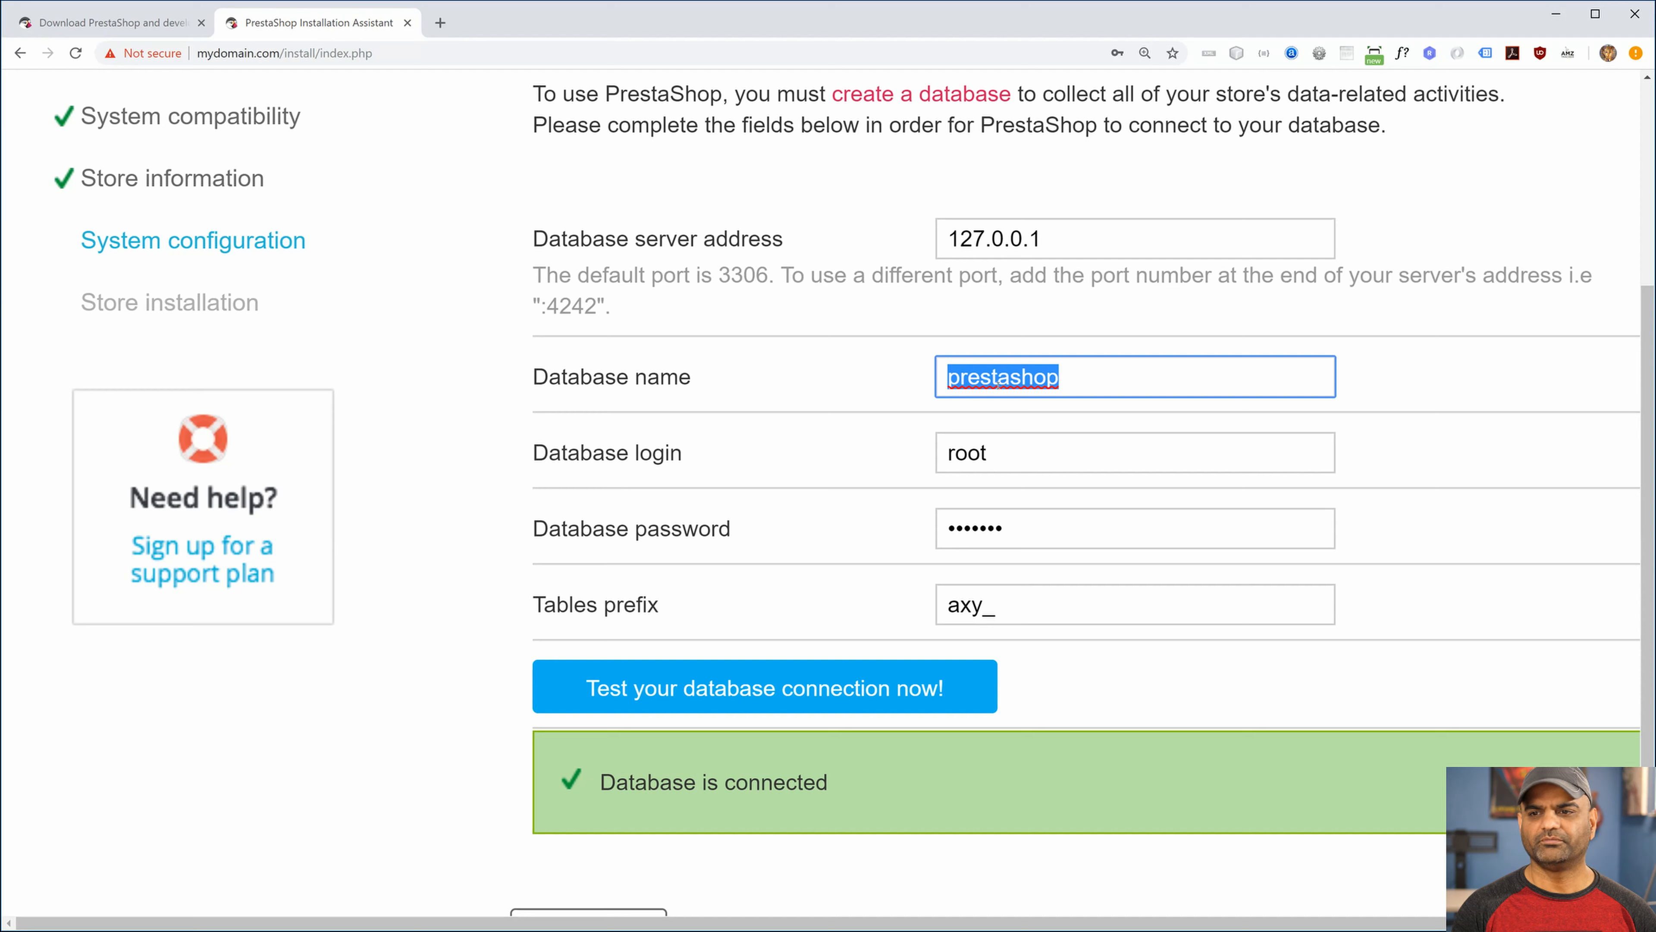
scroll(795, 450, "down", 1)
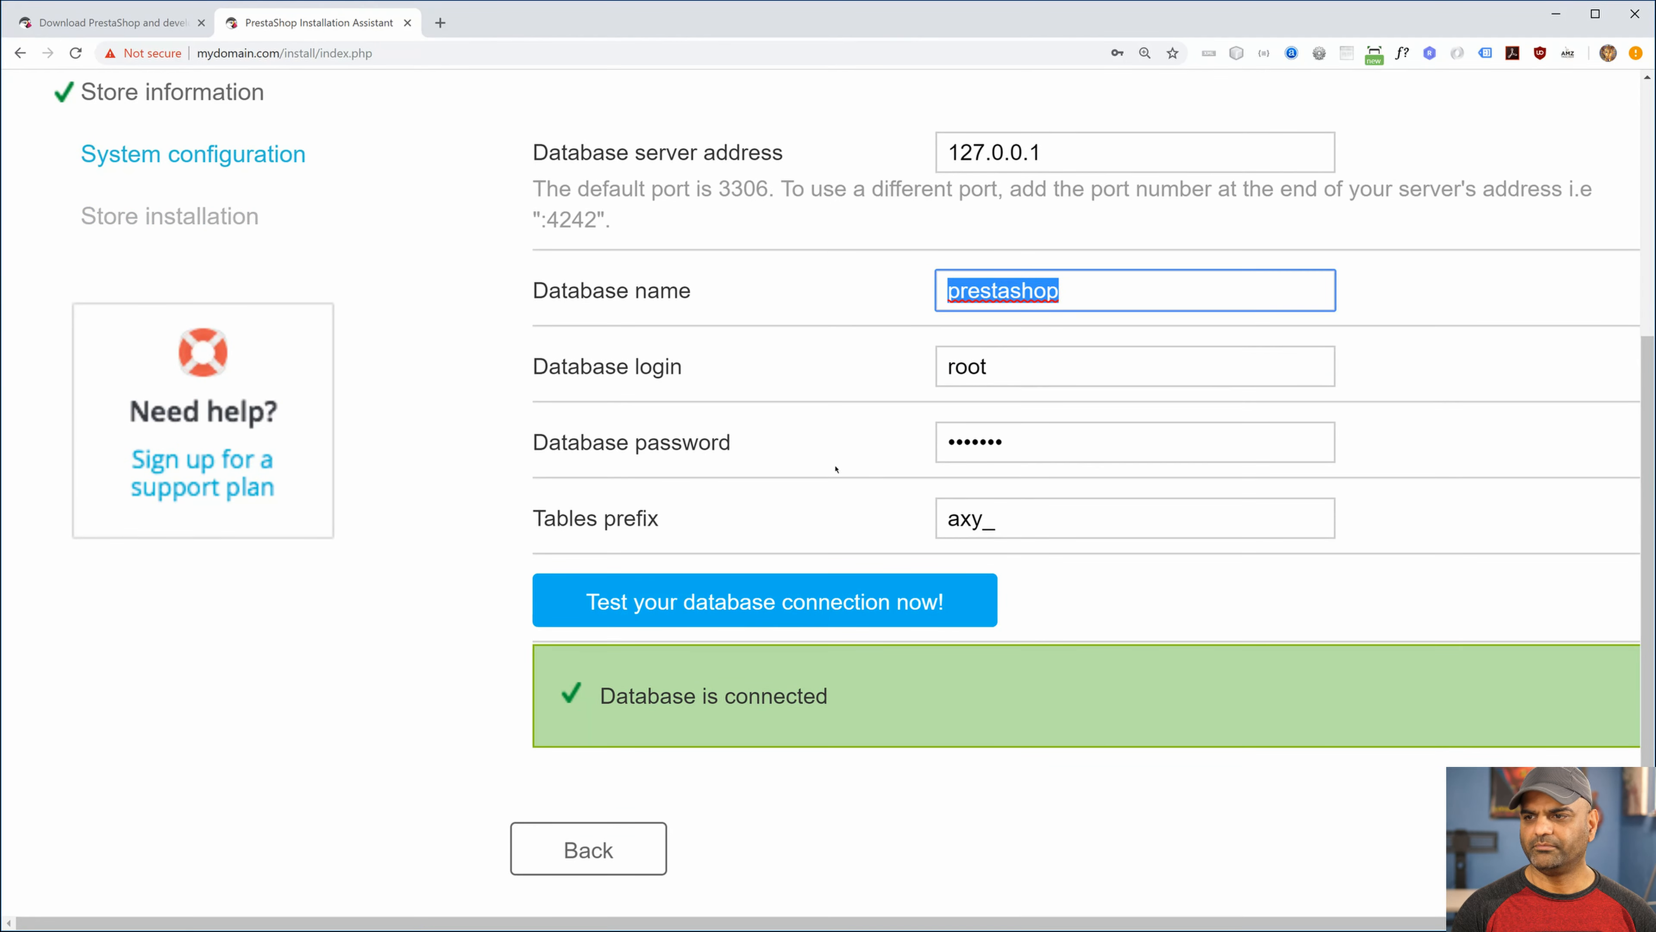
Step: Start the store installation, decline saving the password, and wait for 'Your installation is finished!'
left_click(1565, 849)
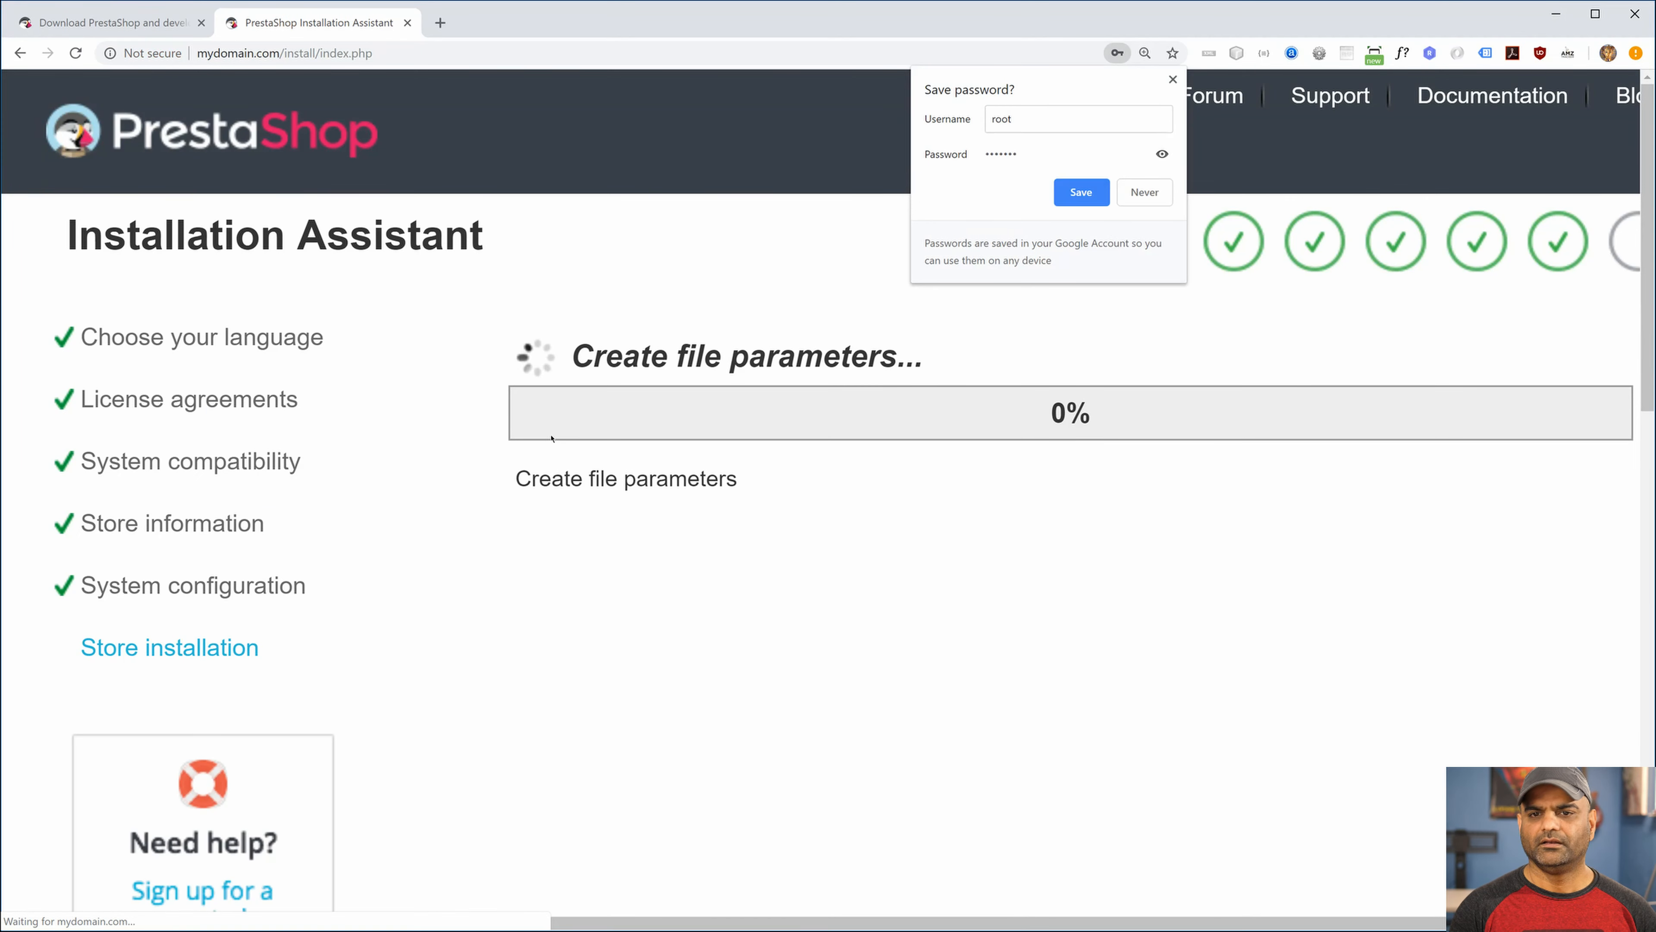
left_click(1173, 79)
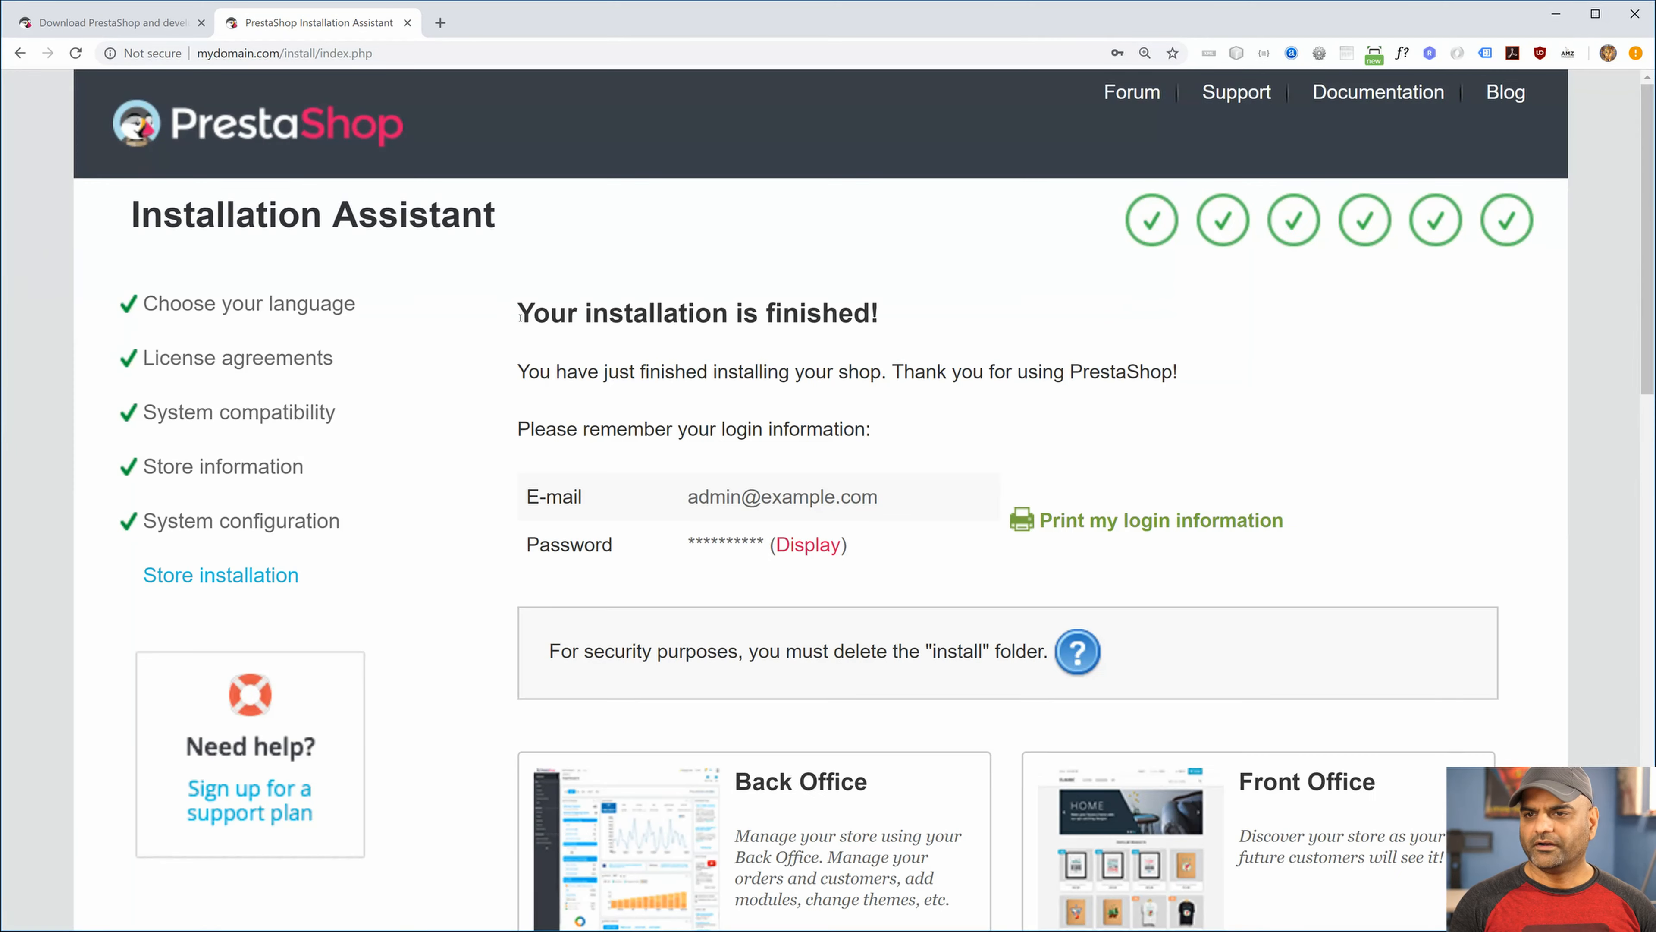
left_click_drag(518, 313, 893, 349)
Step: Open the Front Office via 'Discover your store' and zoom the my store home page out to 150%
scroll(579, 491, "down", 3)
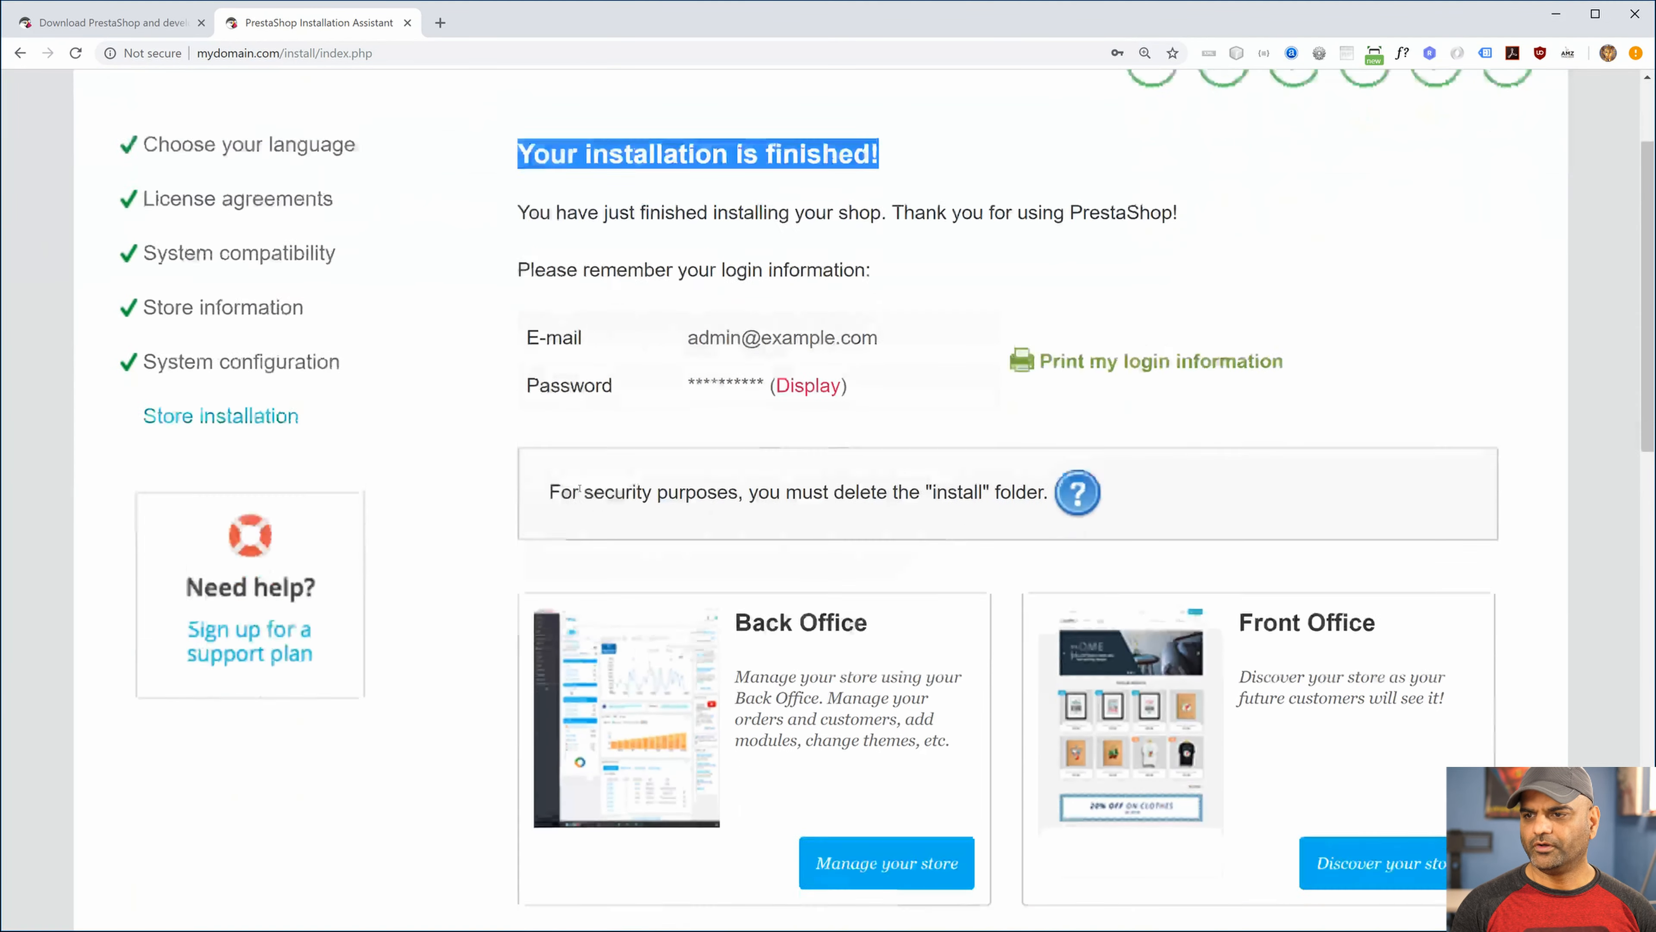
left_click_drag(687, 330, 893, 333)
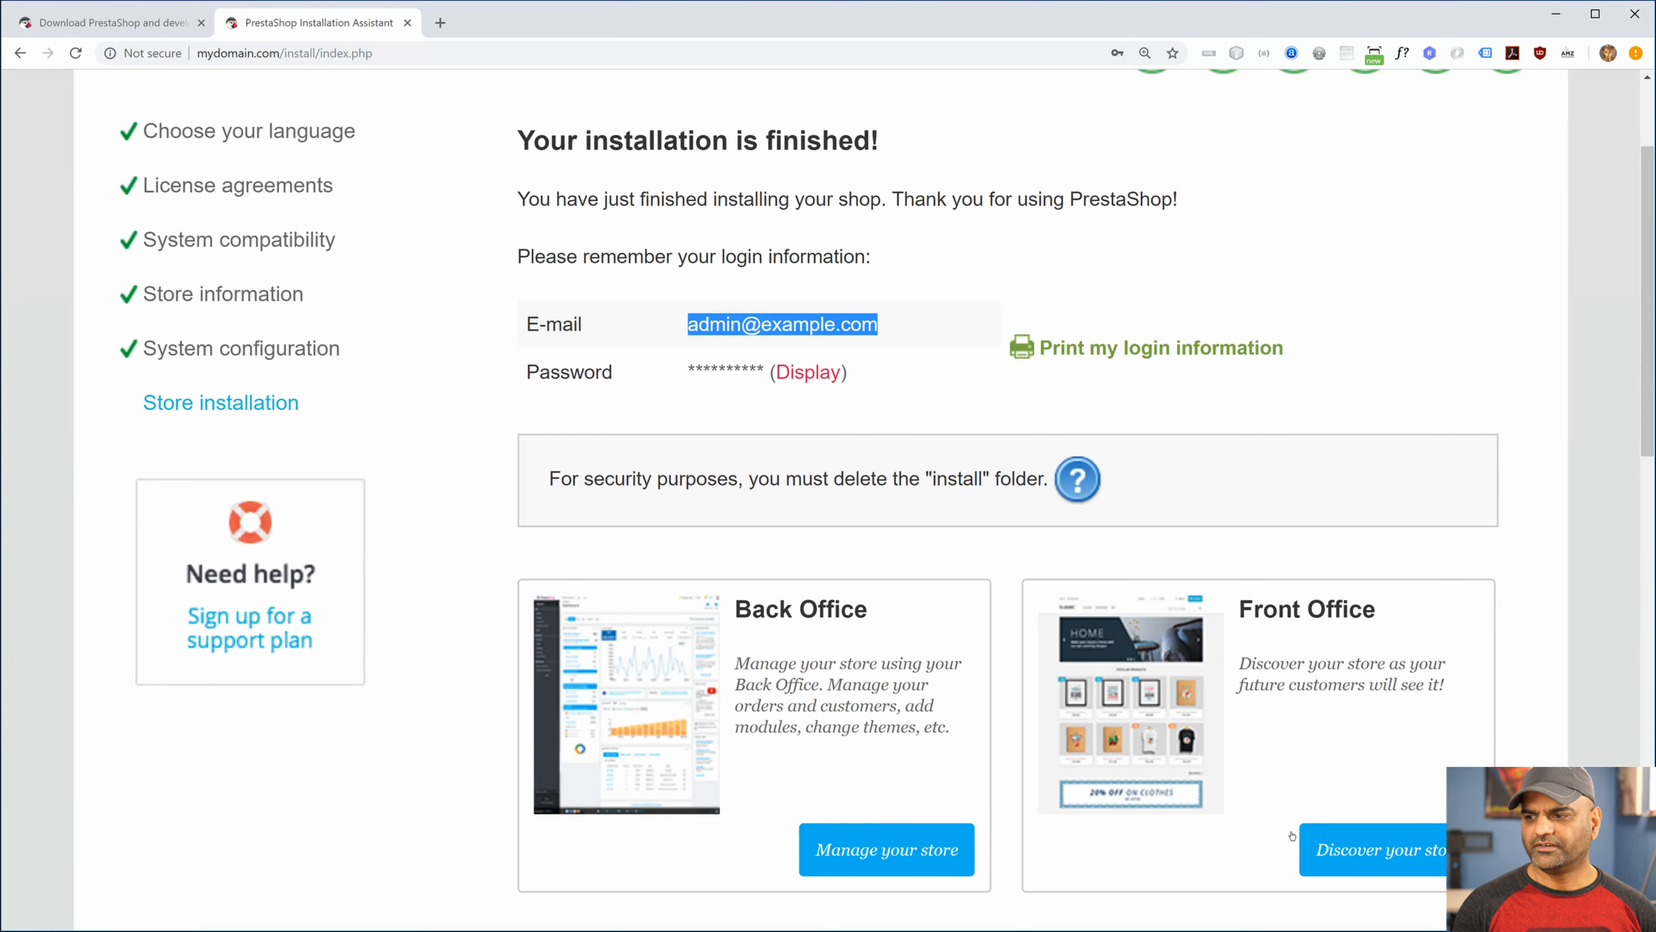
left_click(1323, 846)
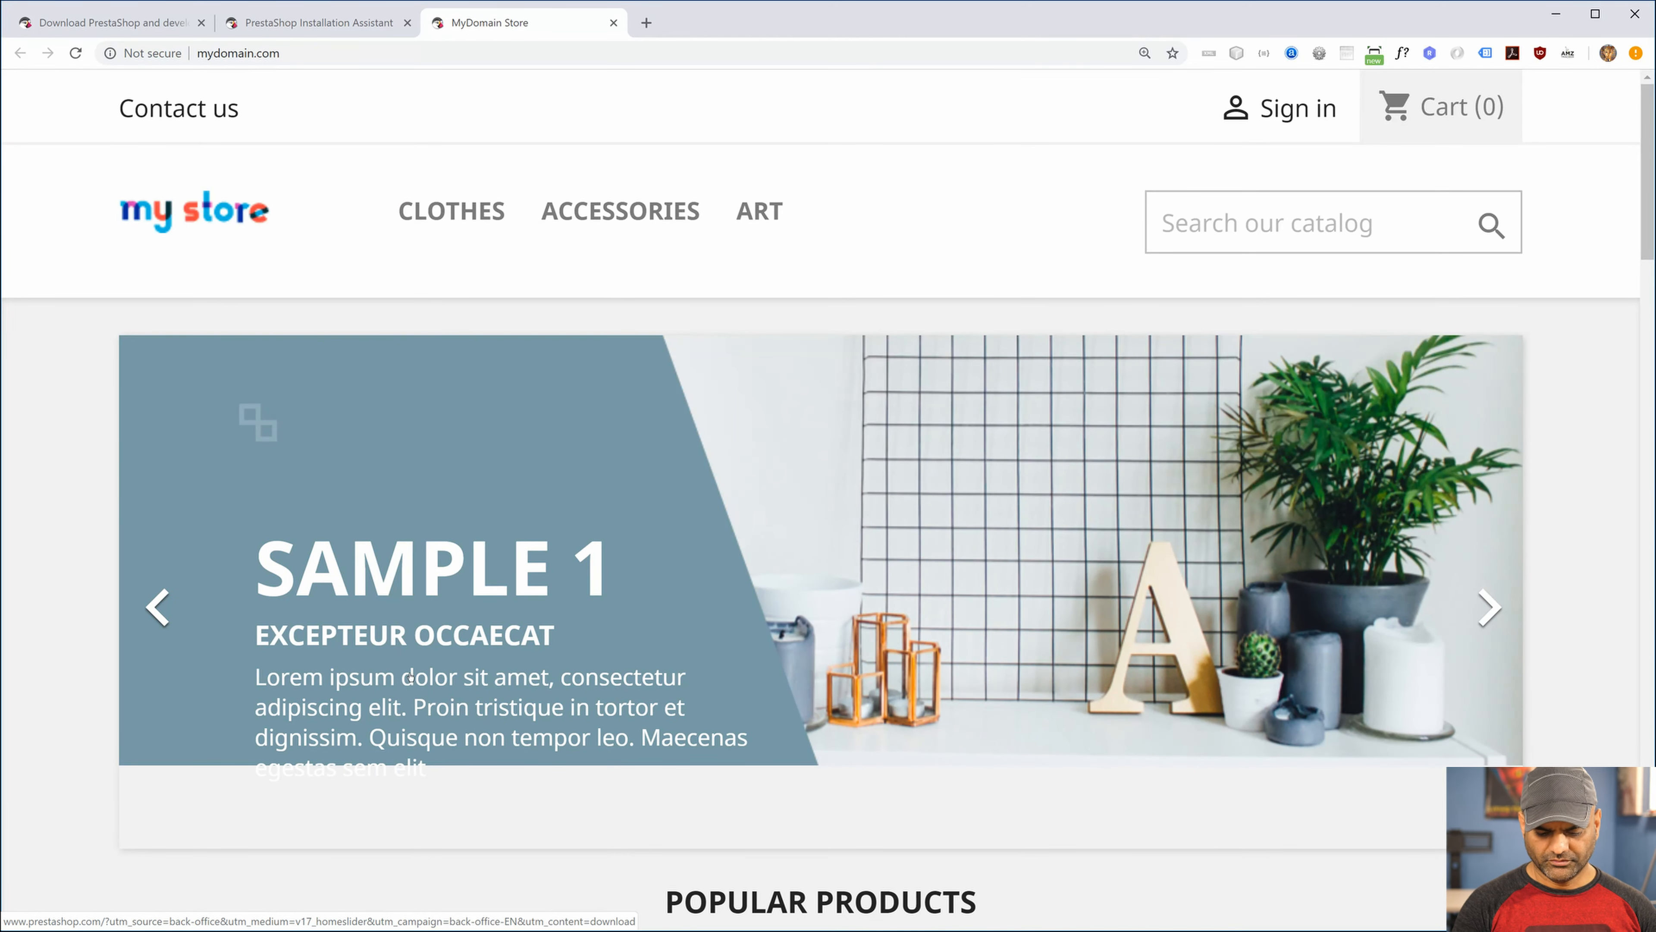
key("ctrl+minus")
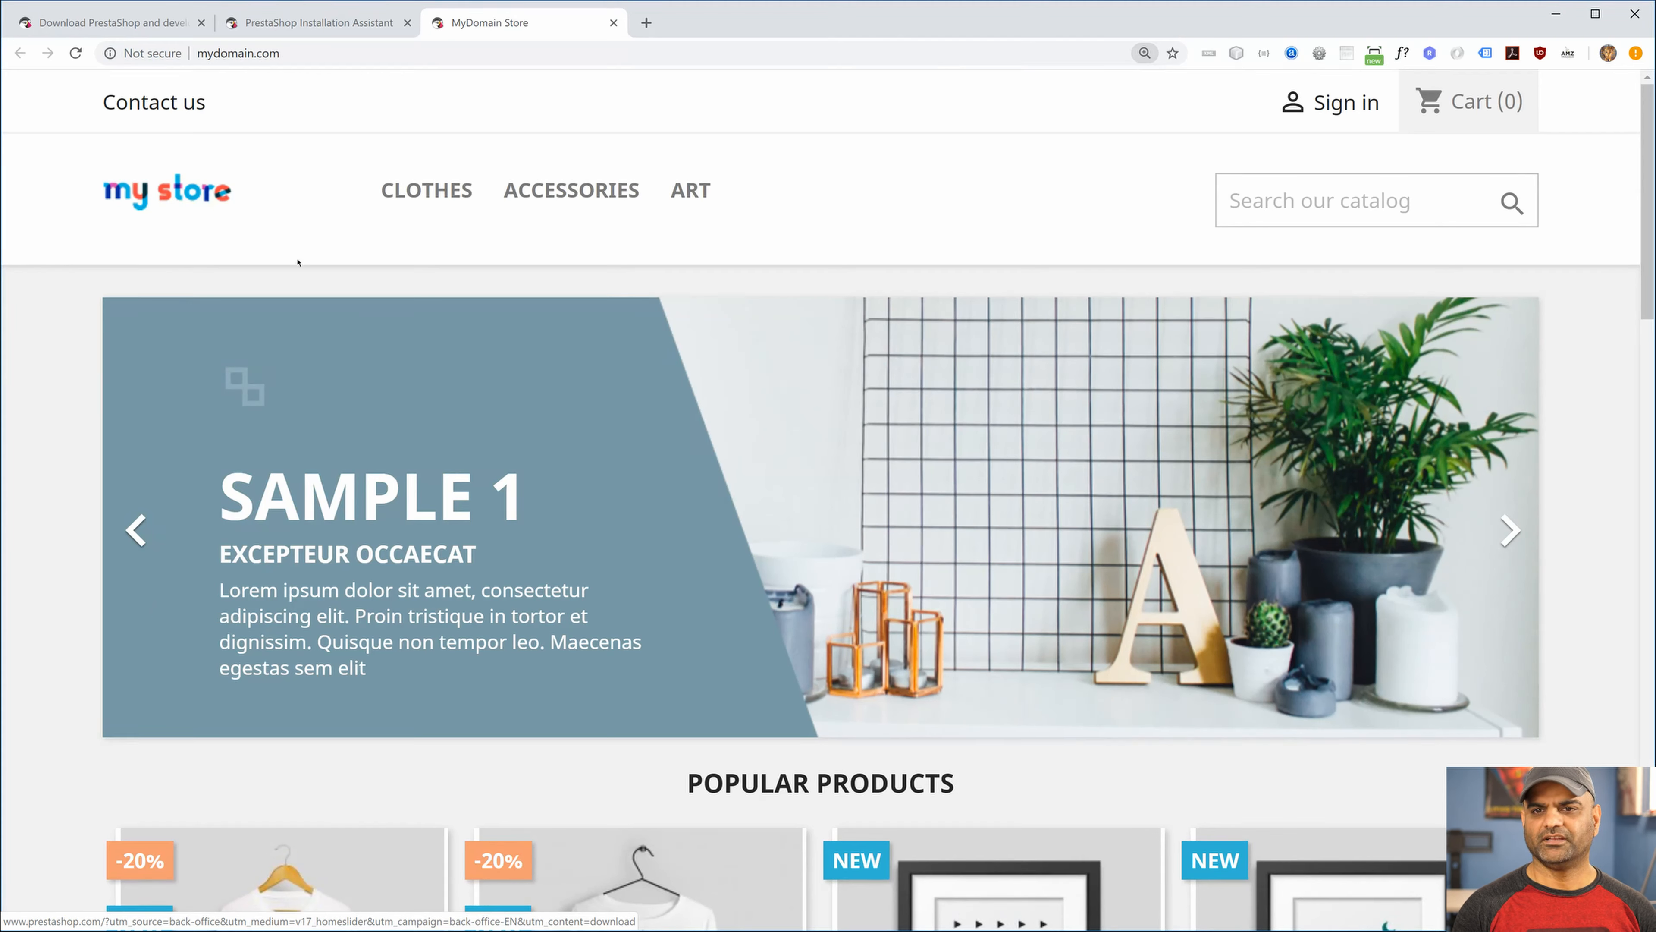
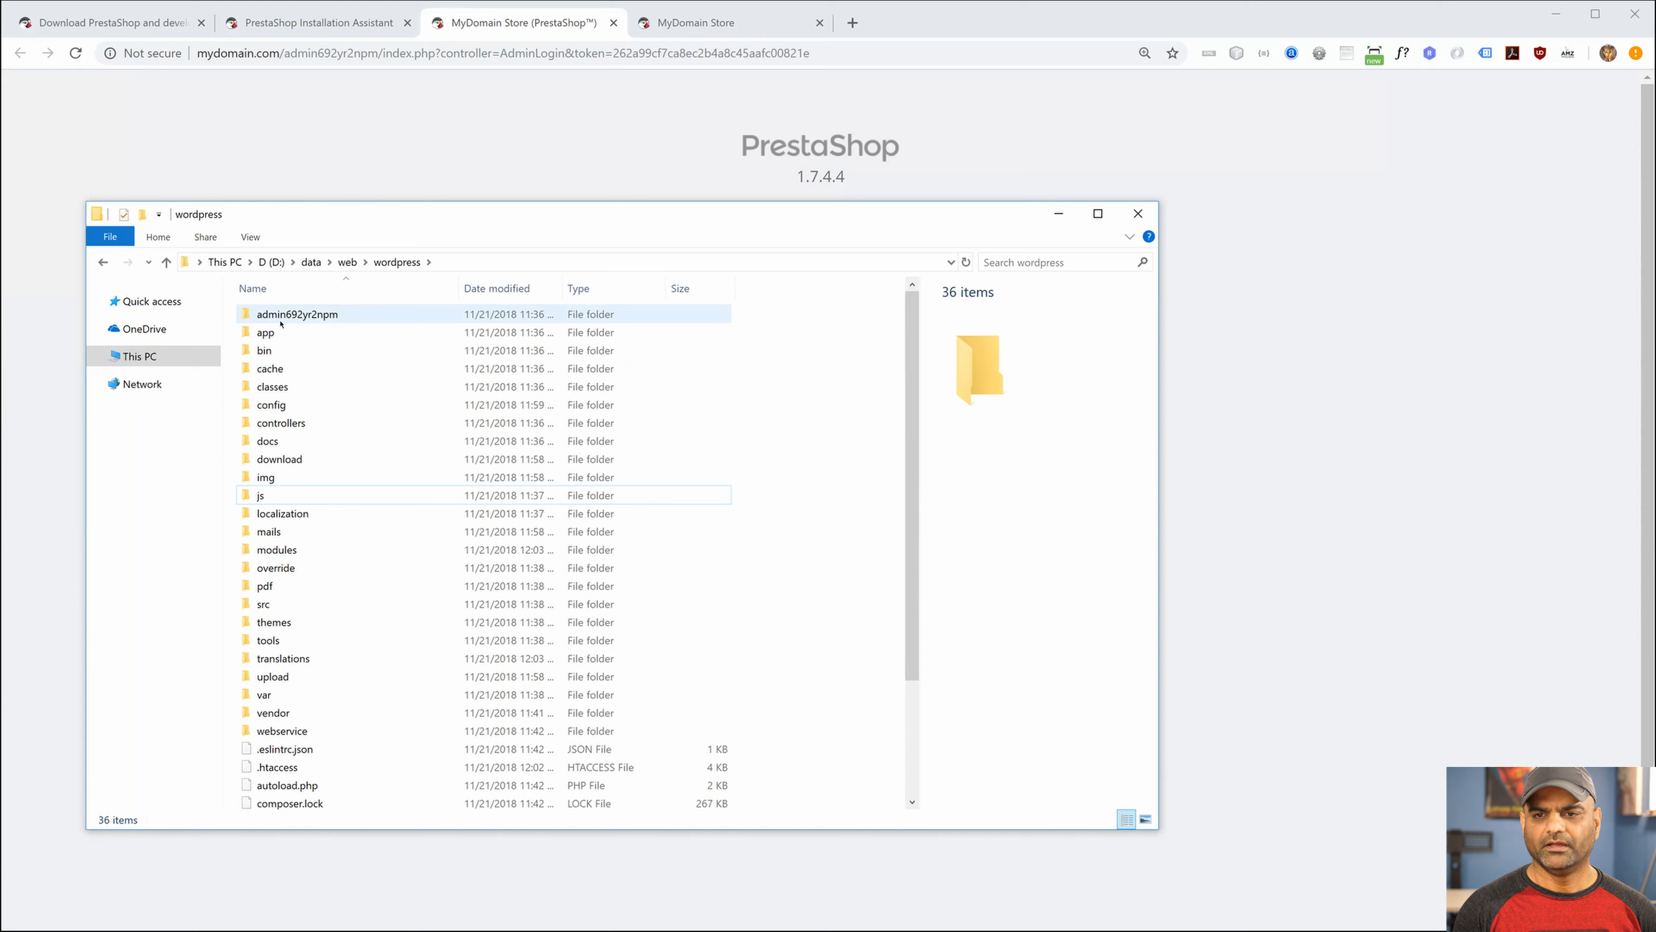
Step: Check the admin692yr2npm folder name in Explorer, then load the back-office login via the new admin link
left_click(274, 318)
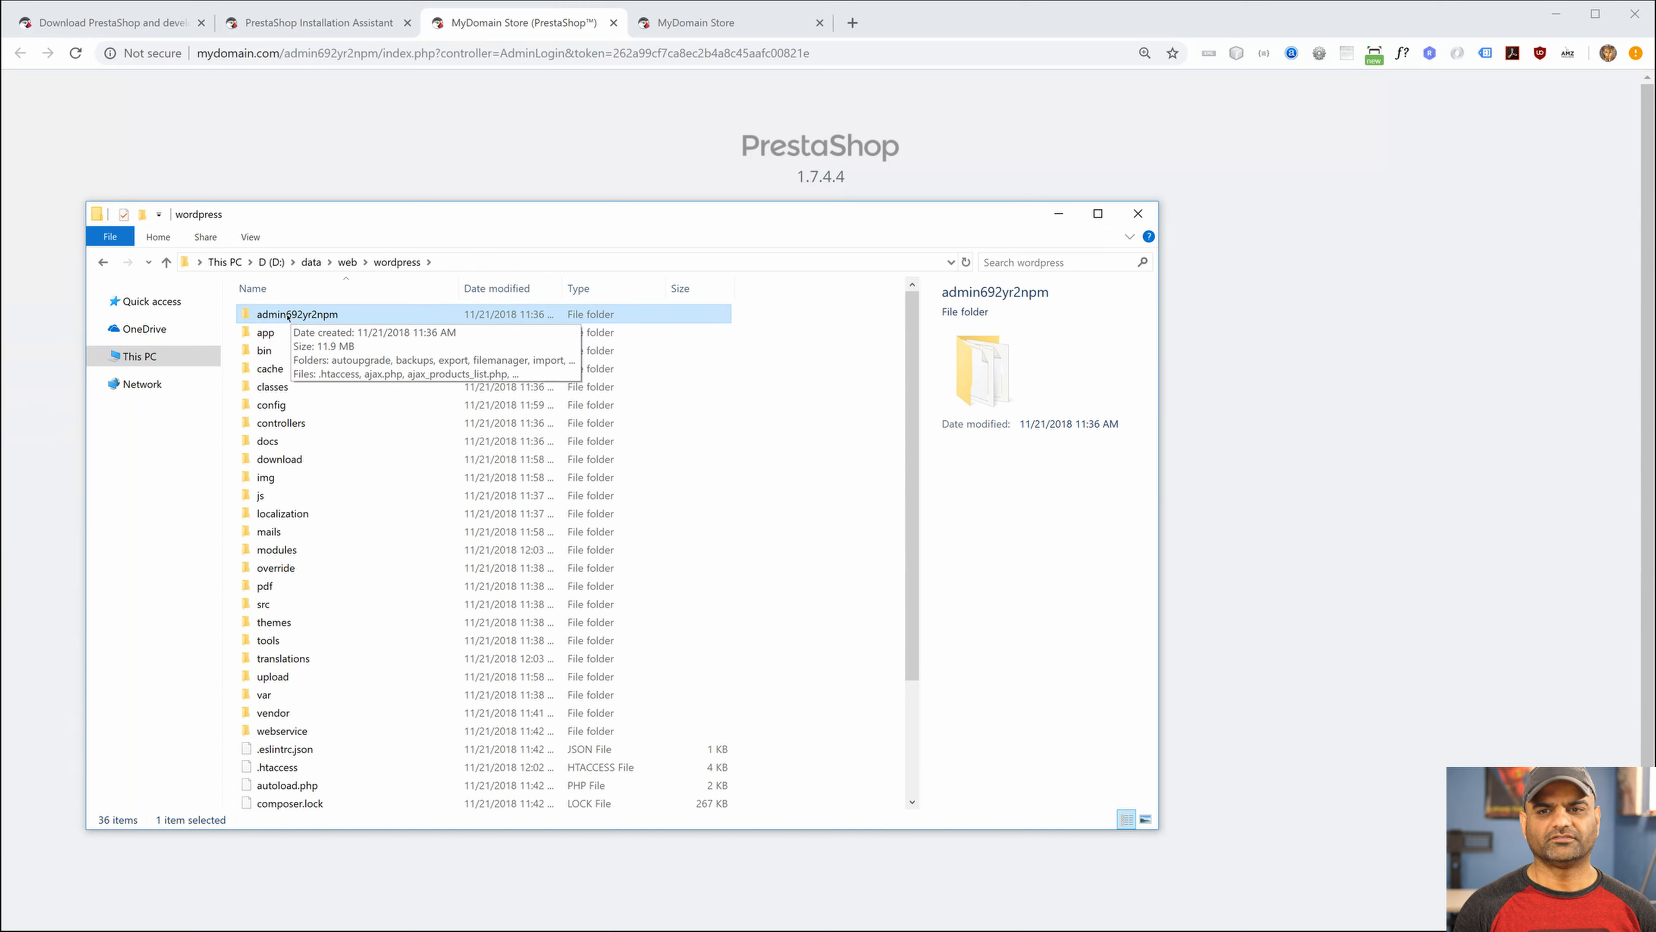
left_click(299, 316)
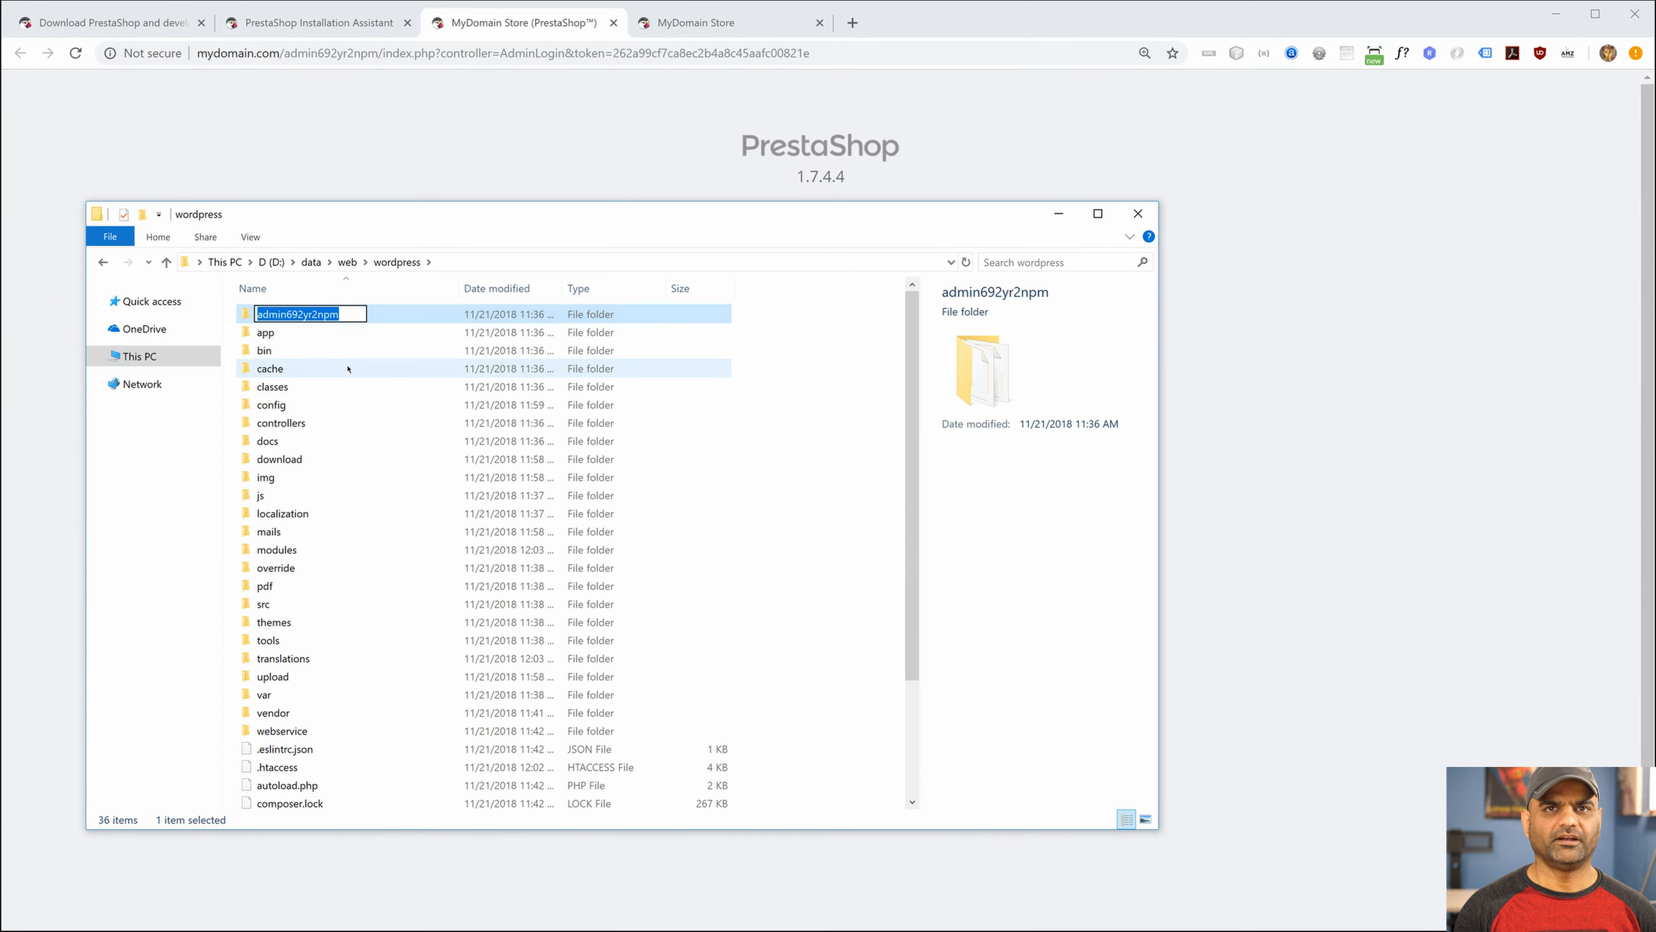
left_click(345, 392)
left_click(370, 155)
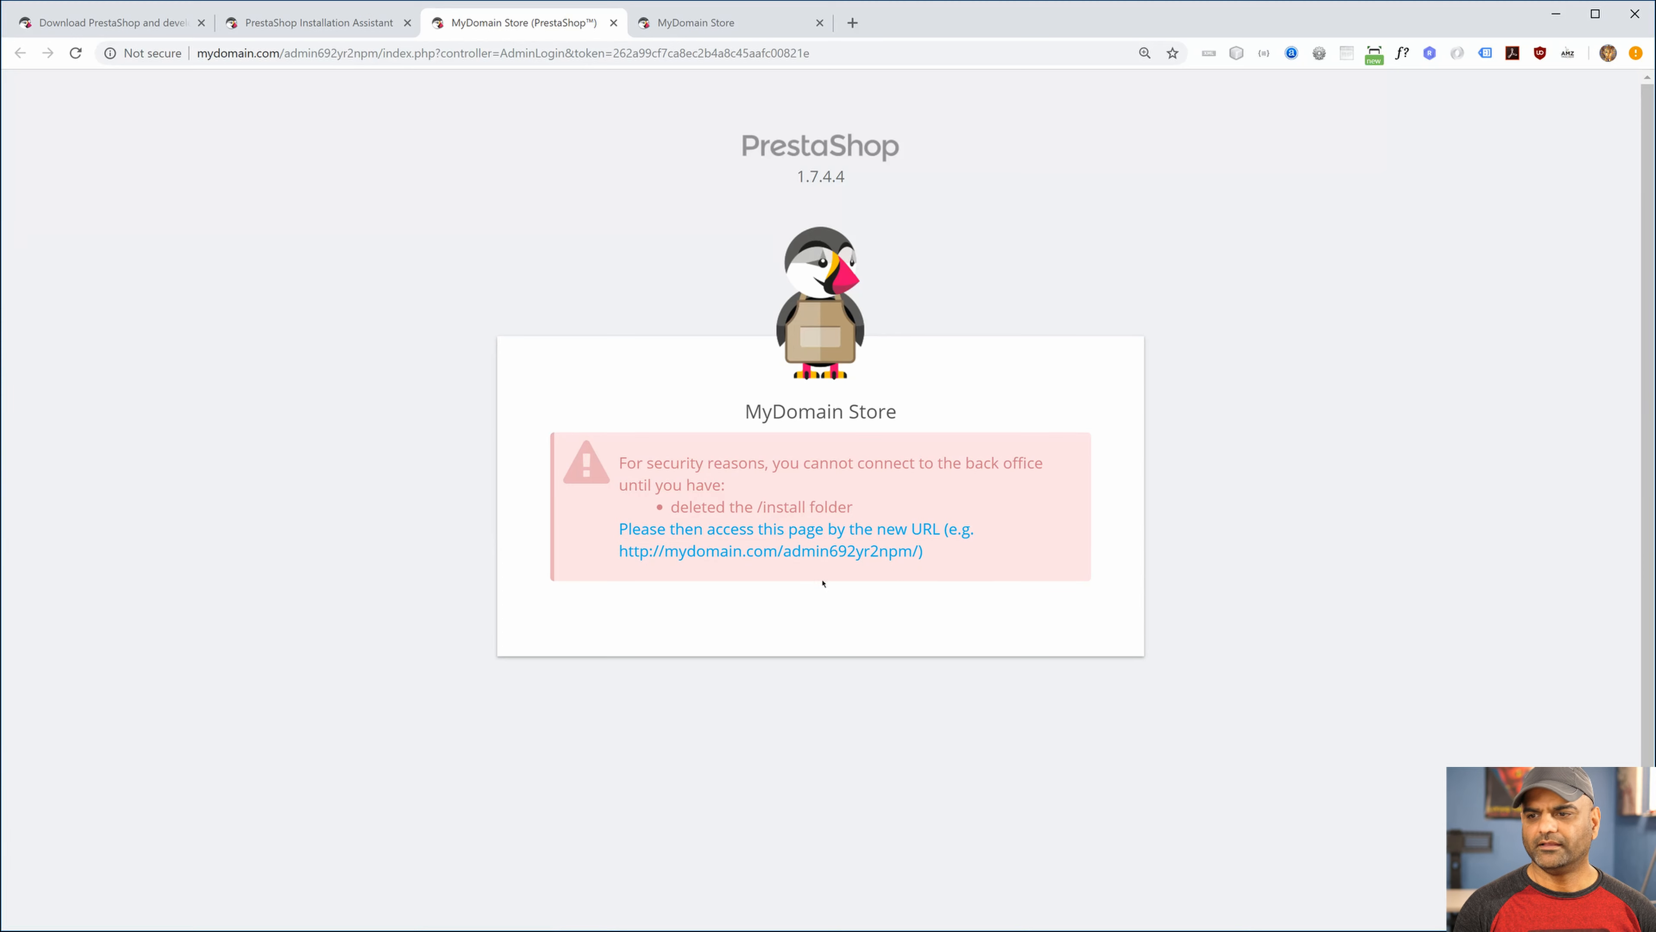
key("alt+Tab")
left_click(274, 314)
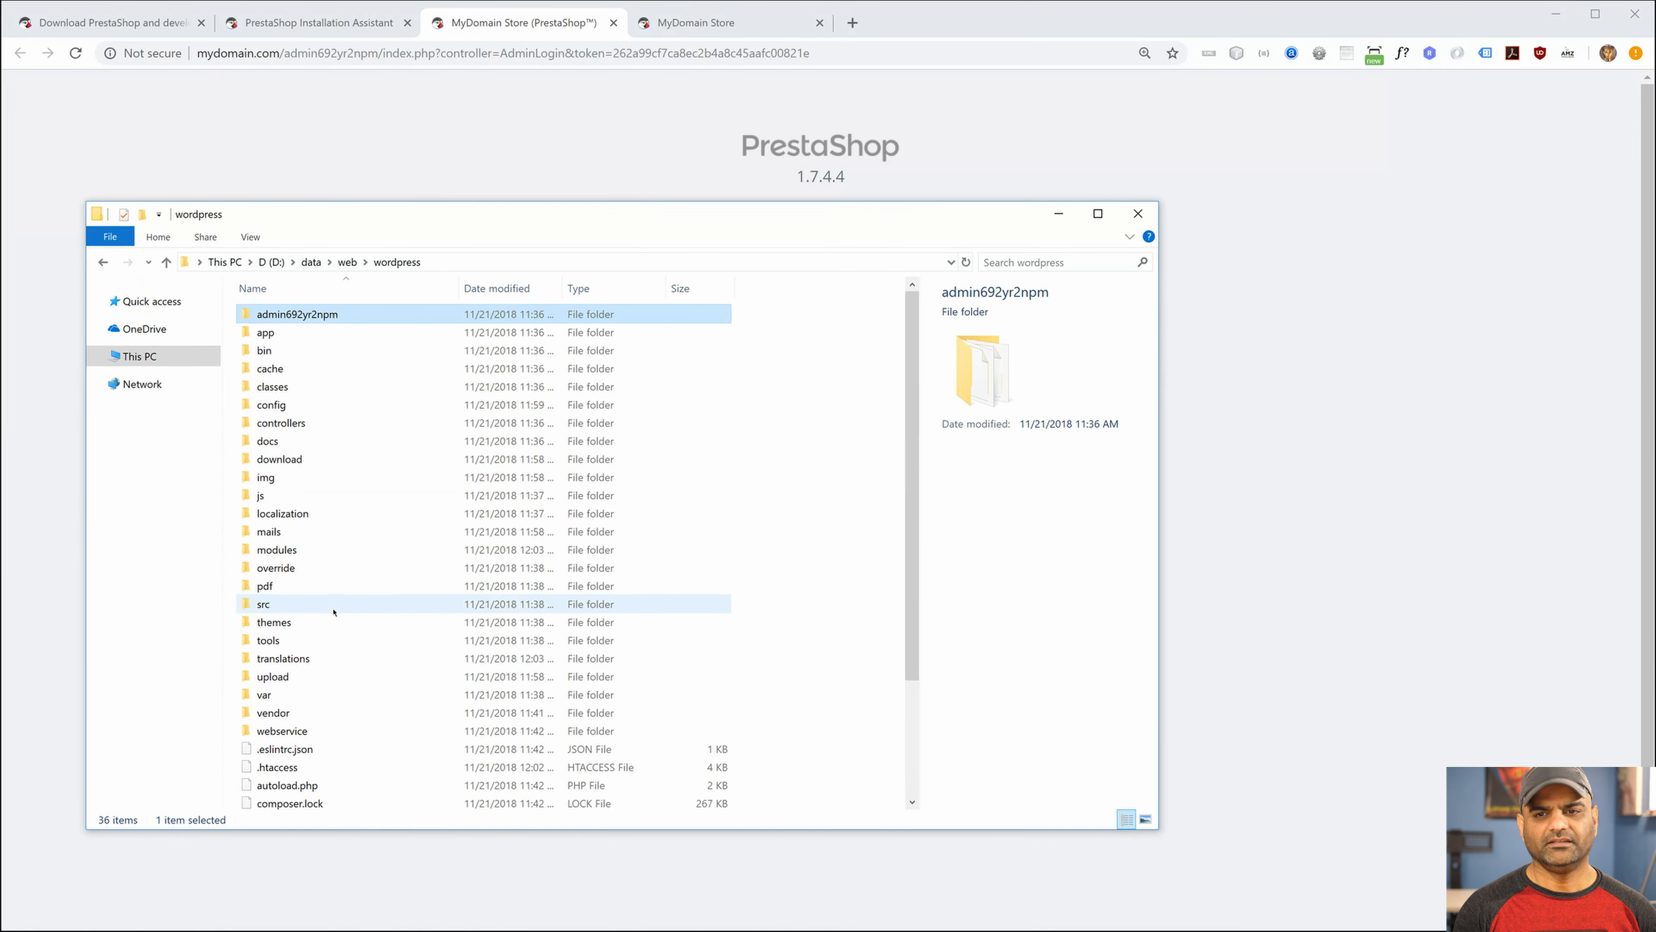
key("alt+Tab")
left_click(731, 556)
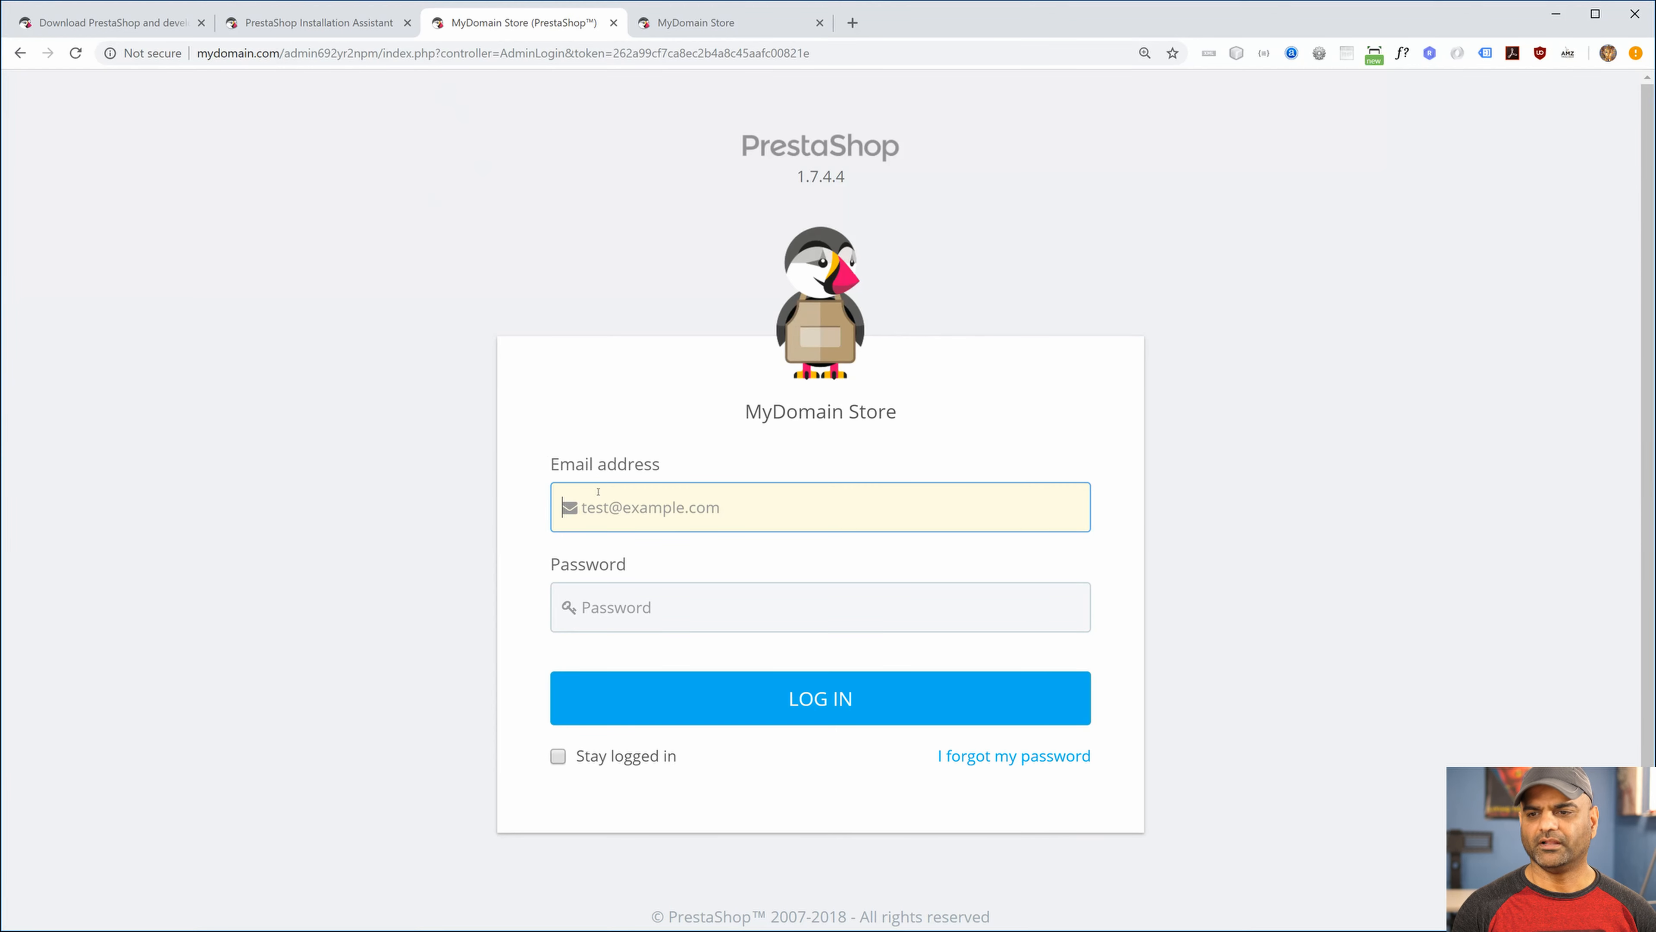
Step: Log in to the back office with the admin e-mail and password, and postpone the welcome tour
left_click(643, 508)
type("admin@exampl")
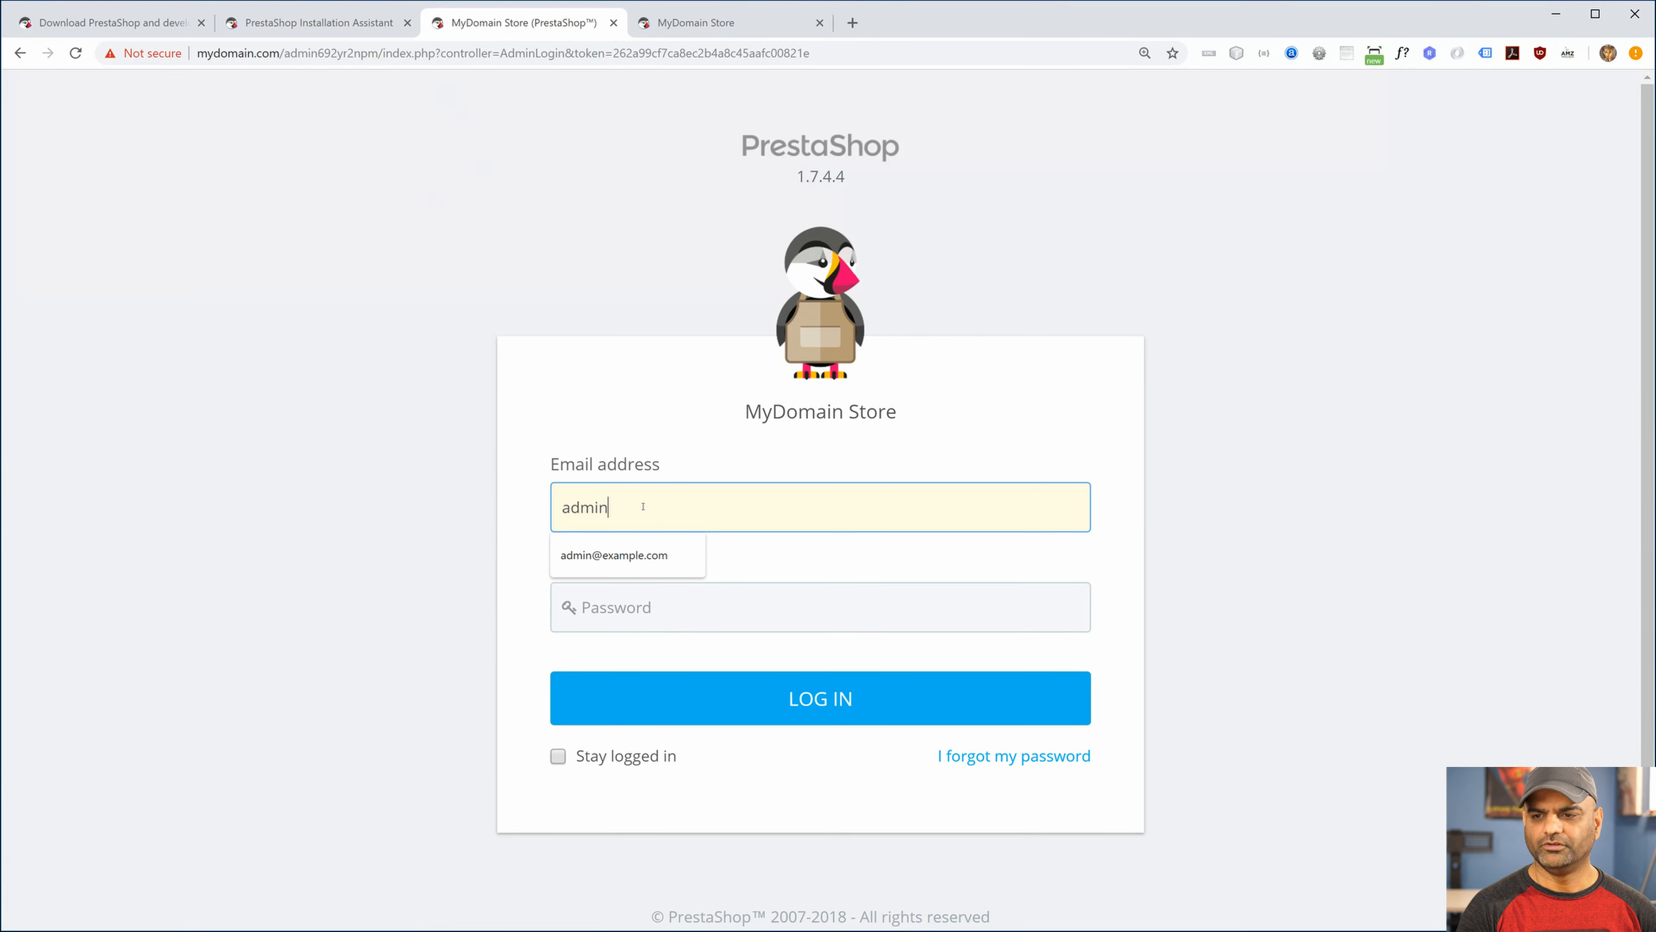
type("e.com")
key("Tab")
type("**********")
key("Return")
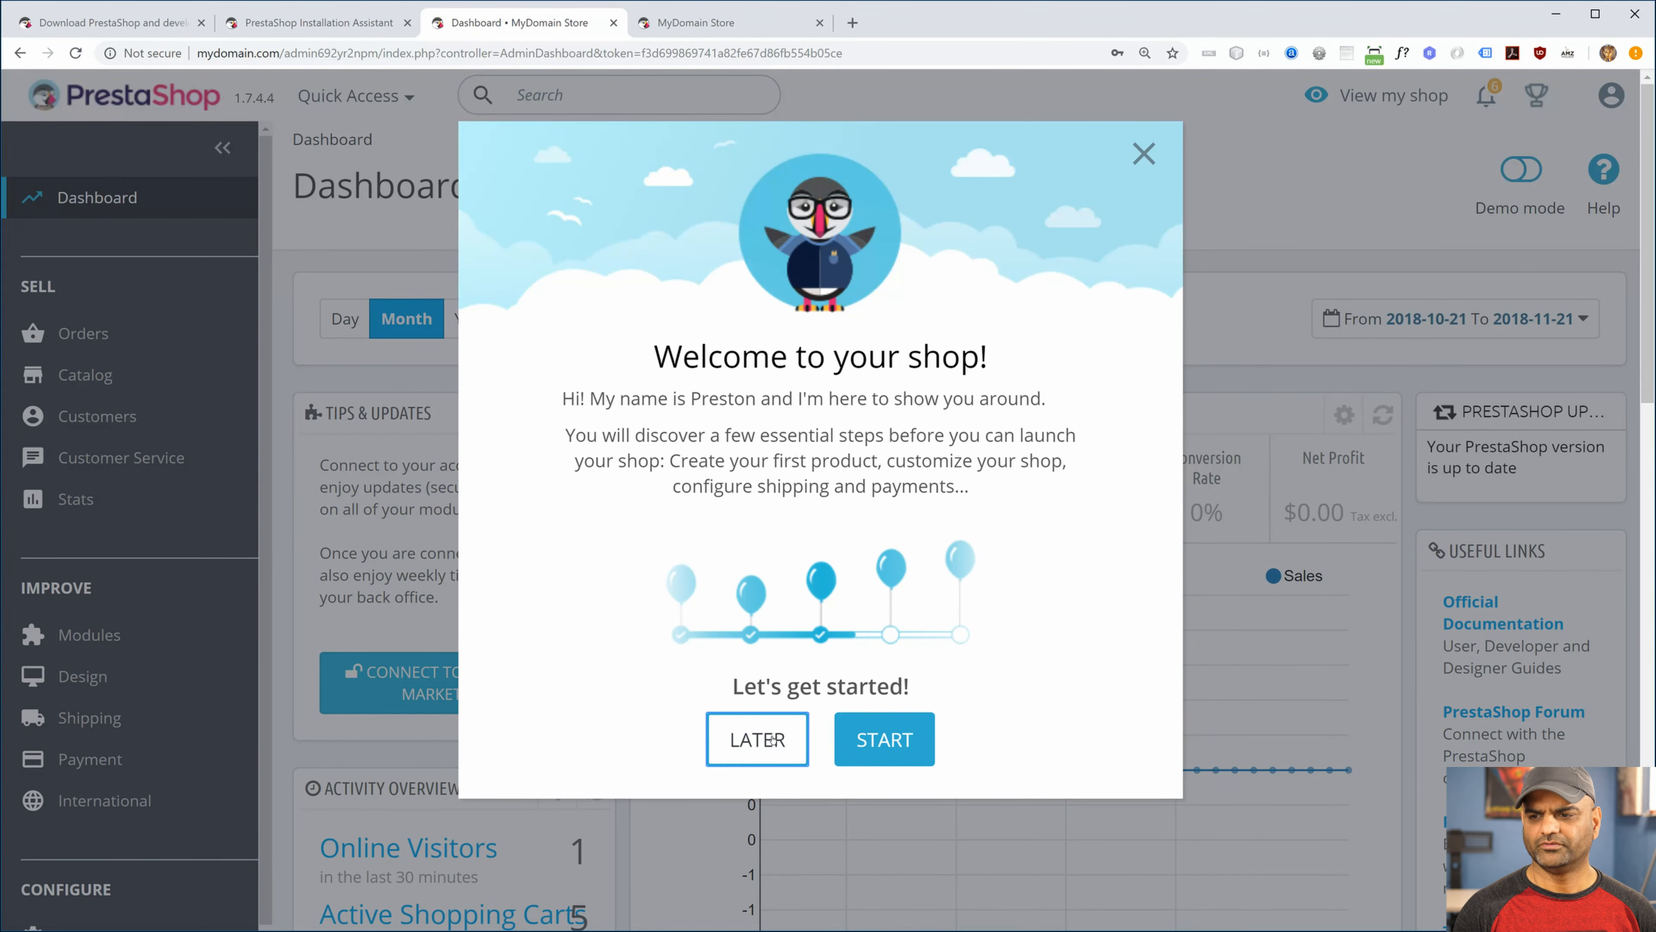
left_click(771, 739)
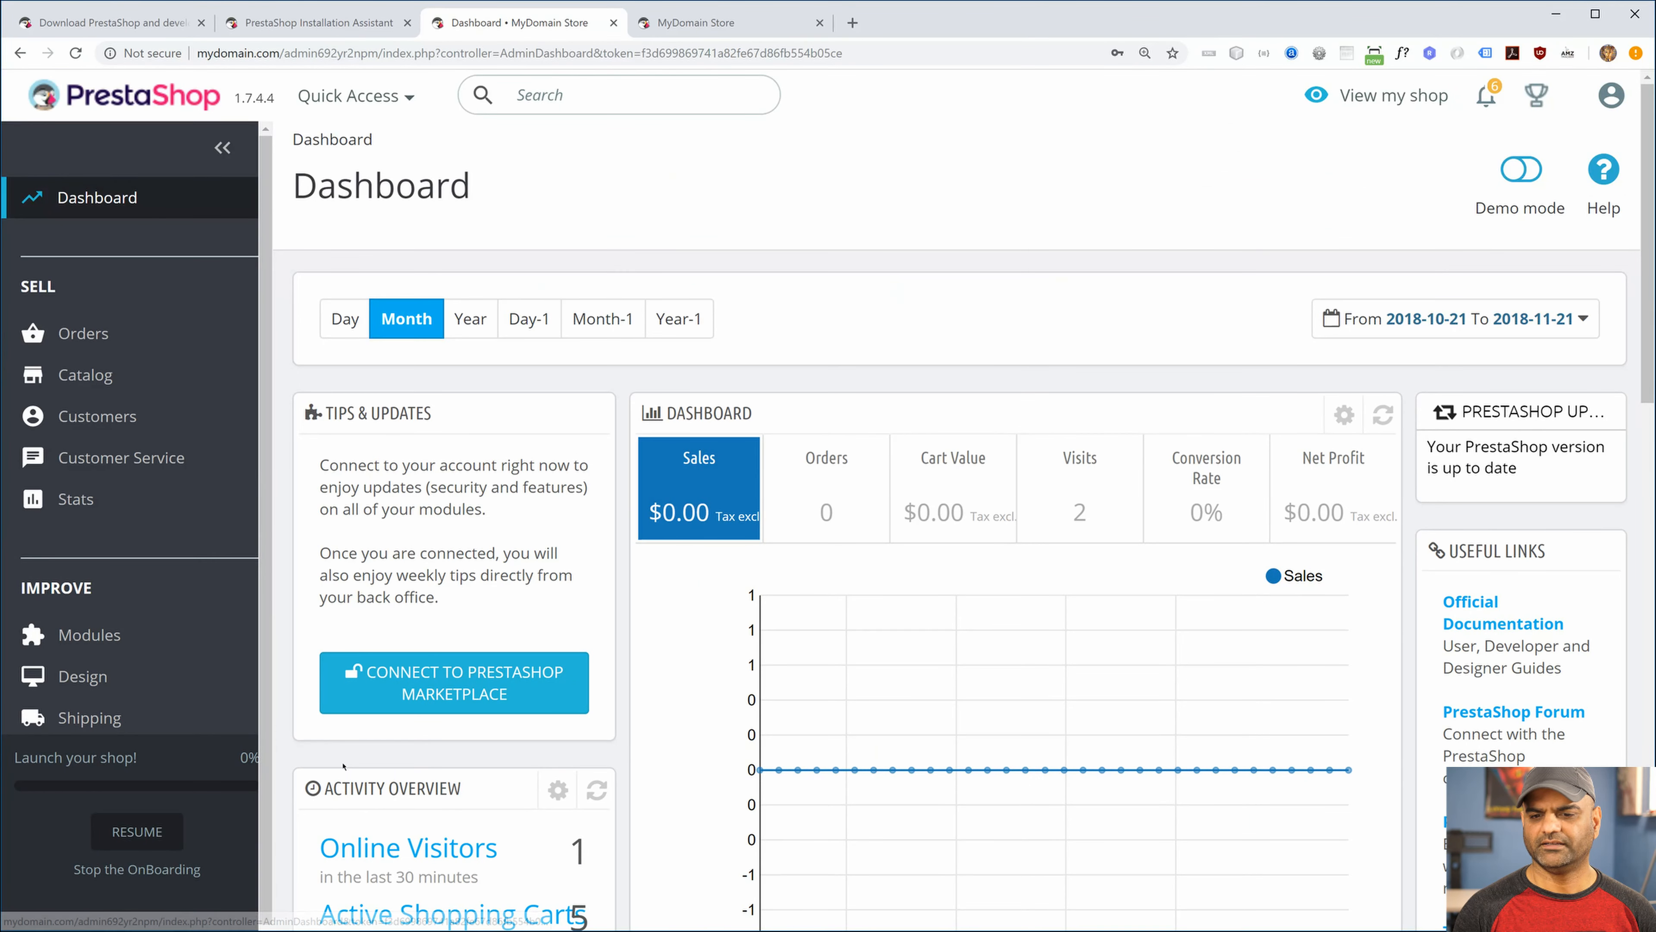
Step: Stop the shop onboarding guide and look over the Dashboard and its date range
left_click(100, 870)
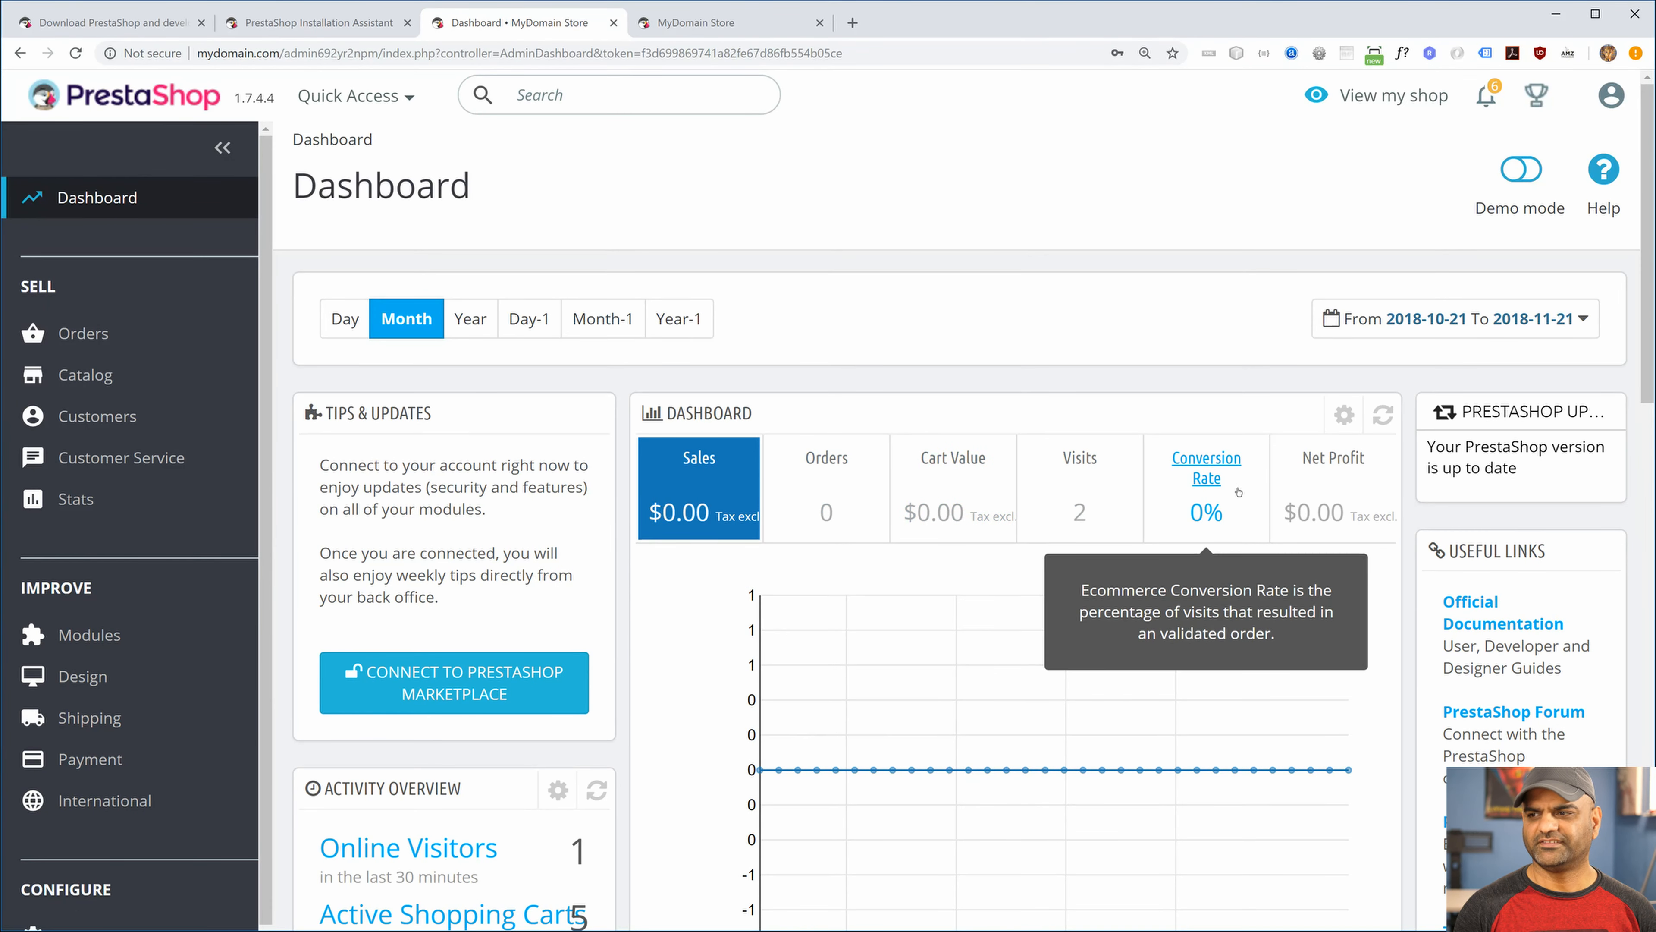
scroll(832, 563, "down", 8)
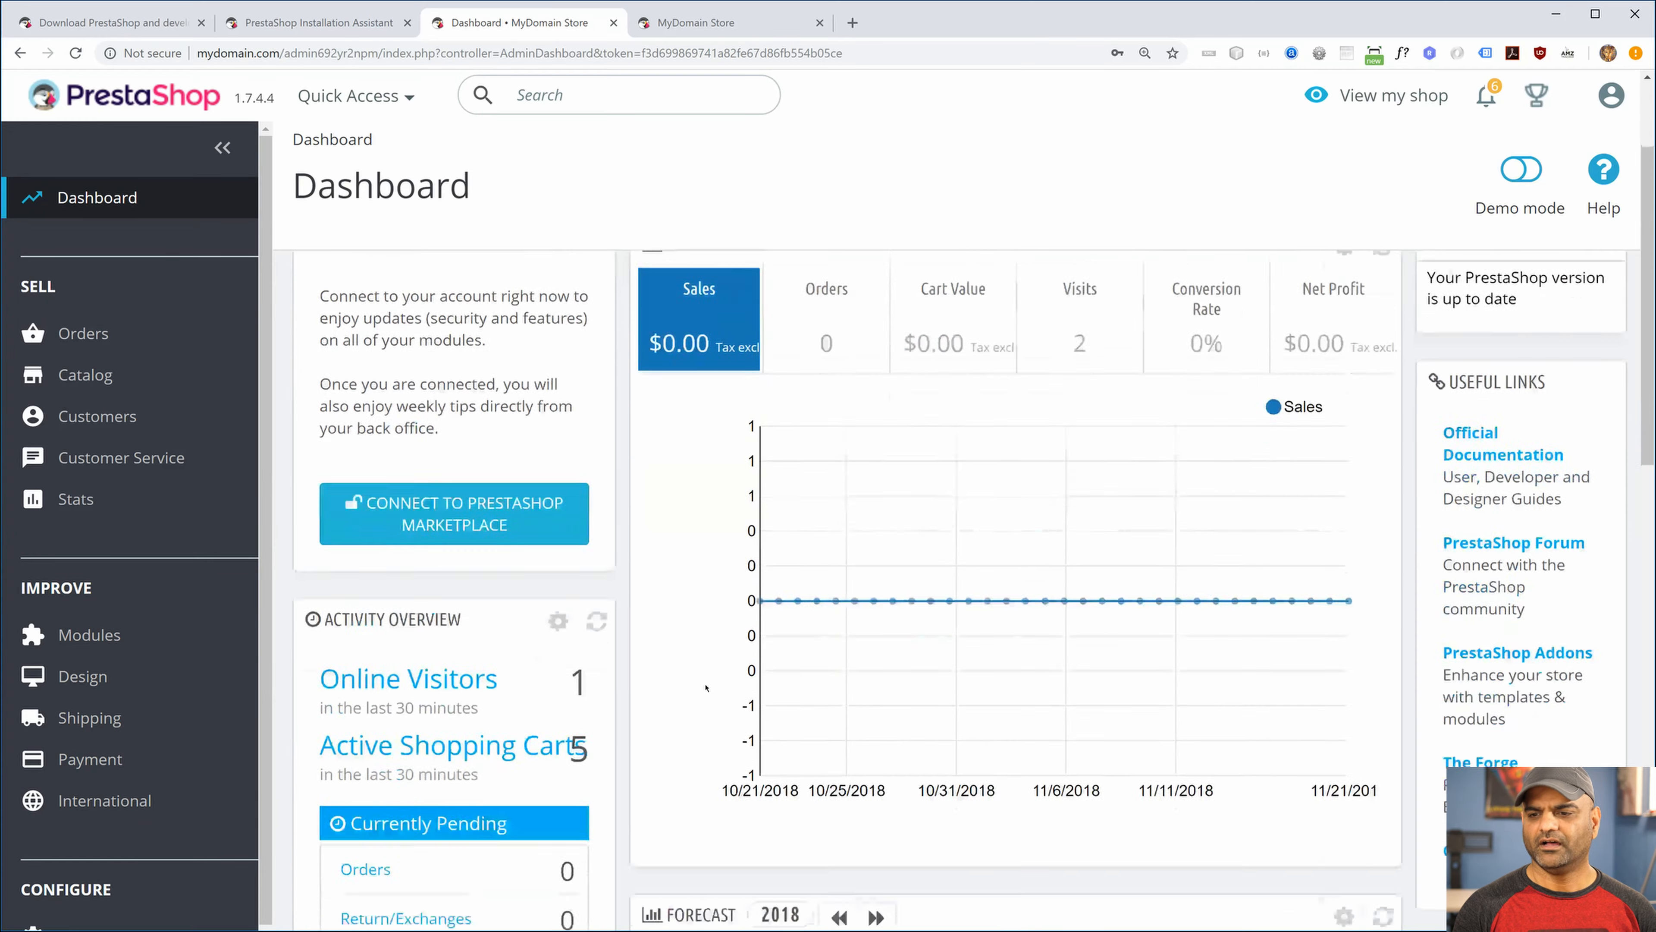
scroll(706, 688, "down", 3)
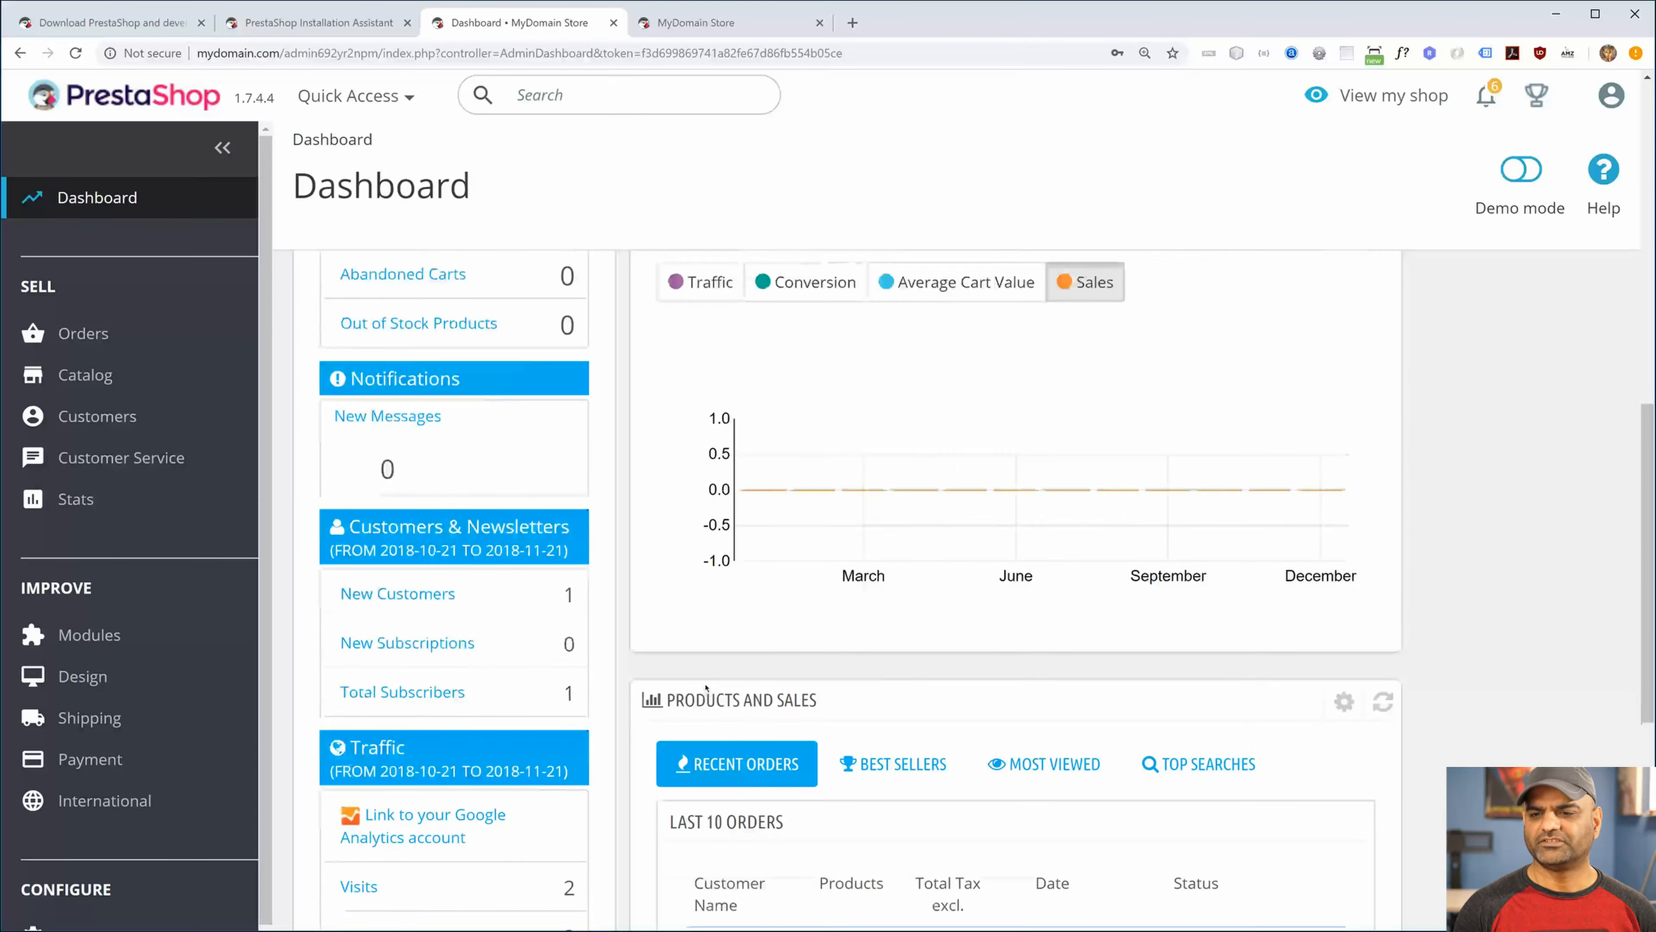
scroll(413, 389, "up", 4)
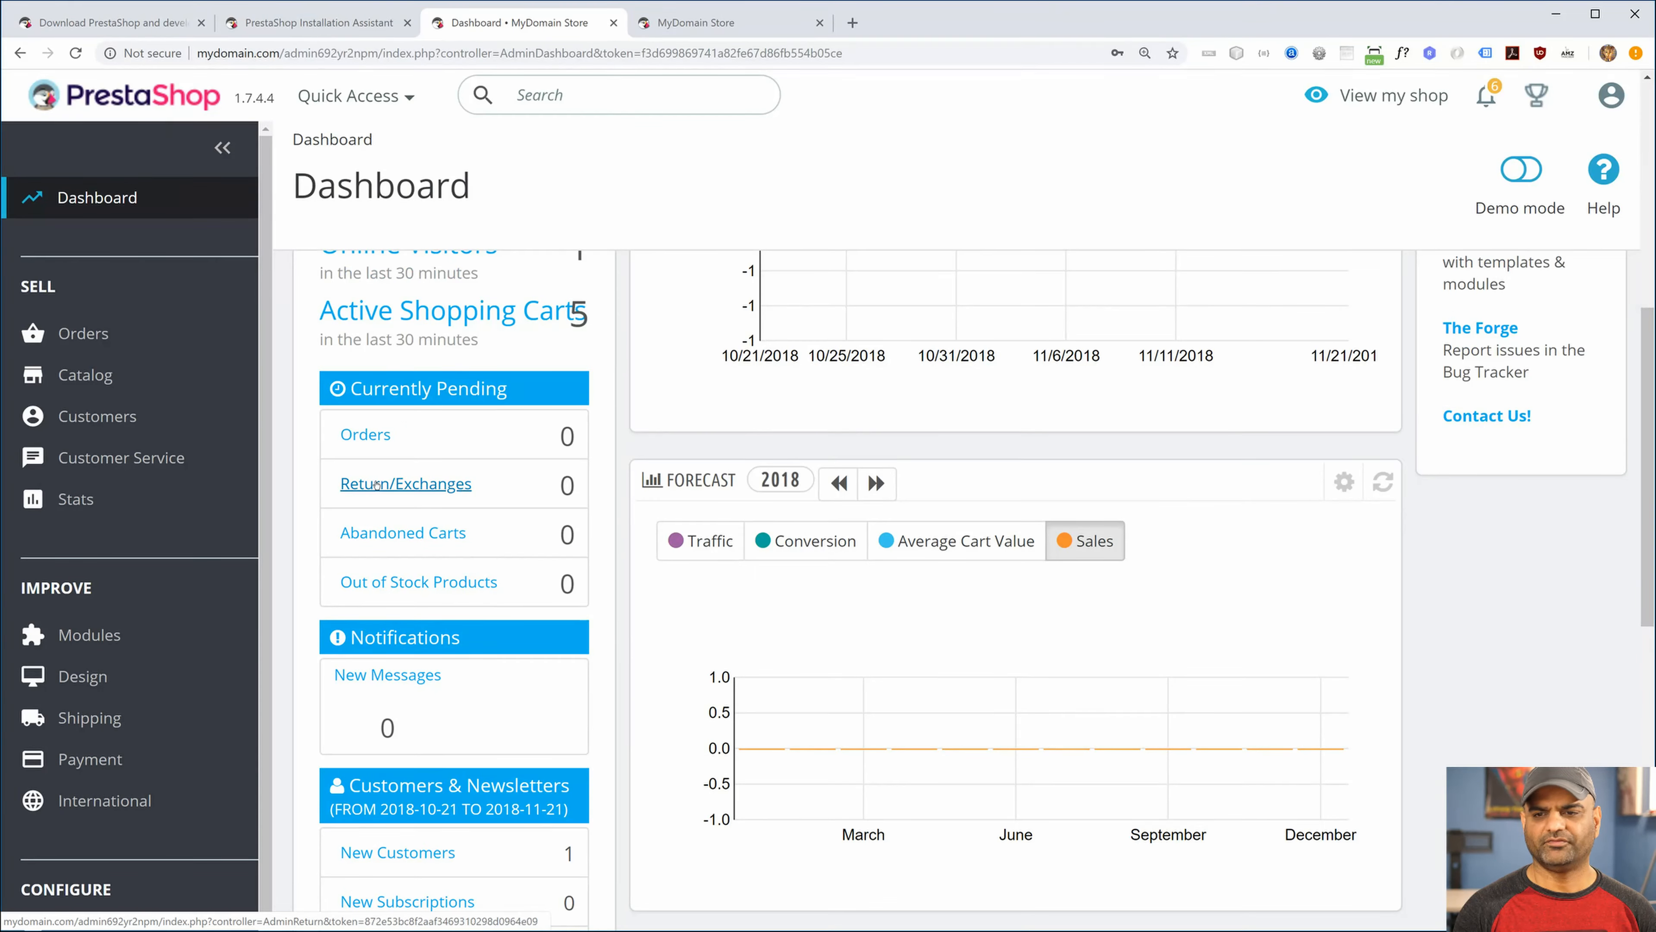
scroll(665, 585, "up", 5)
scroll(751, 671, "up", 4)
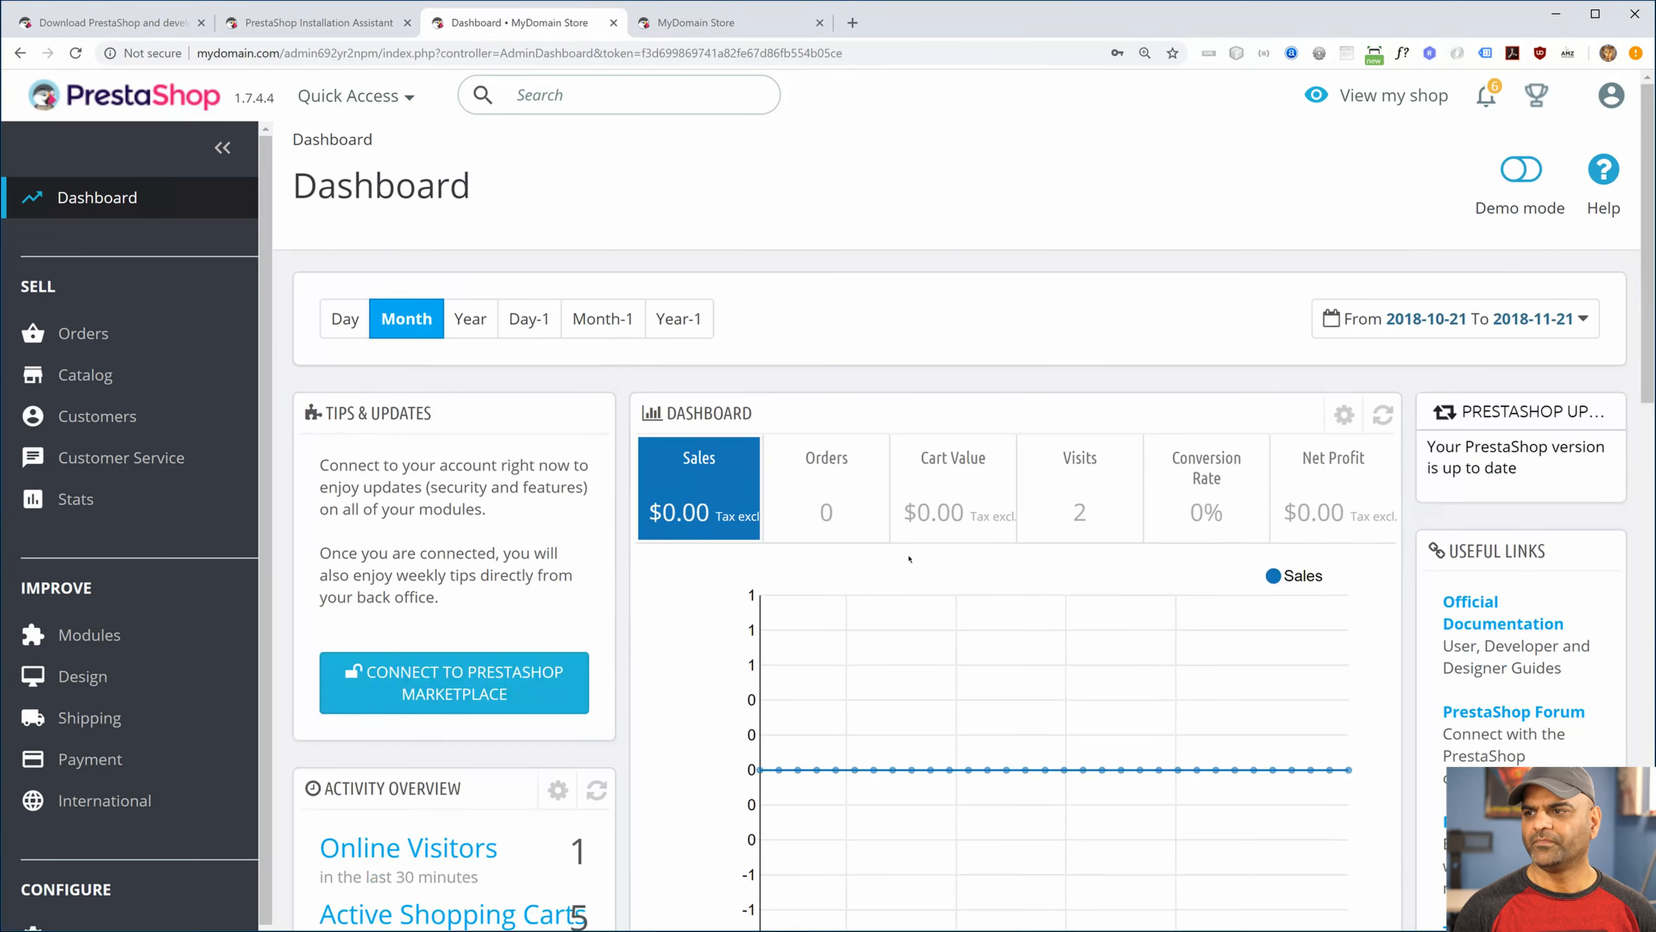
left_click(1473, 326)
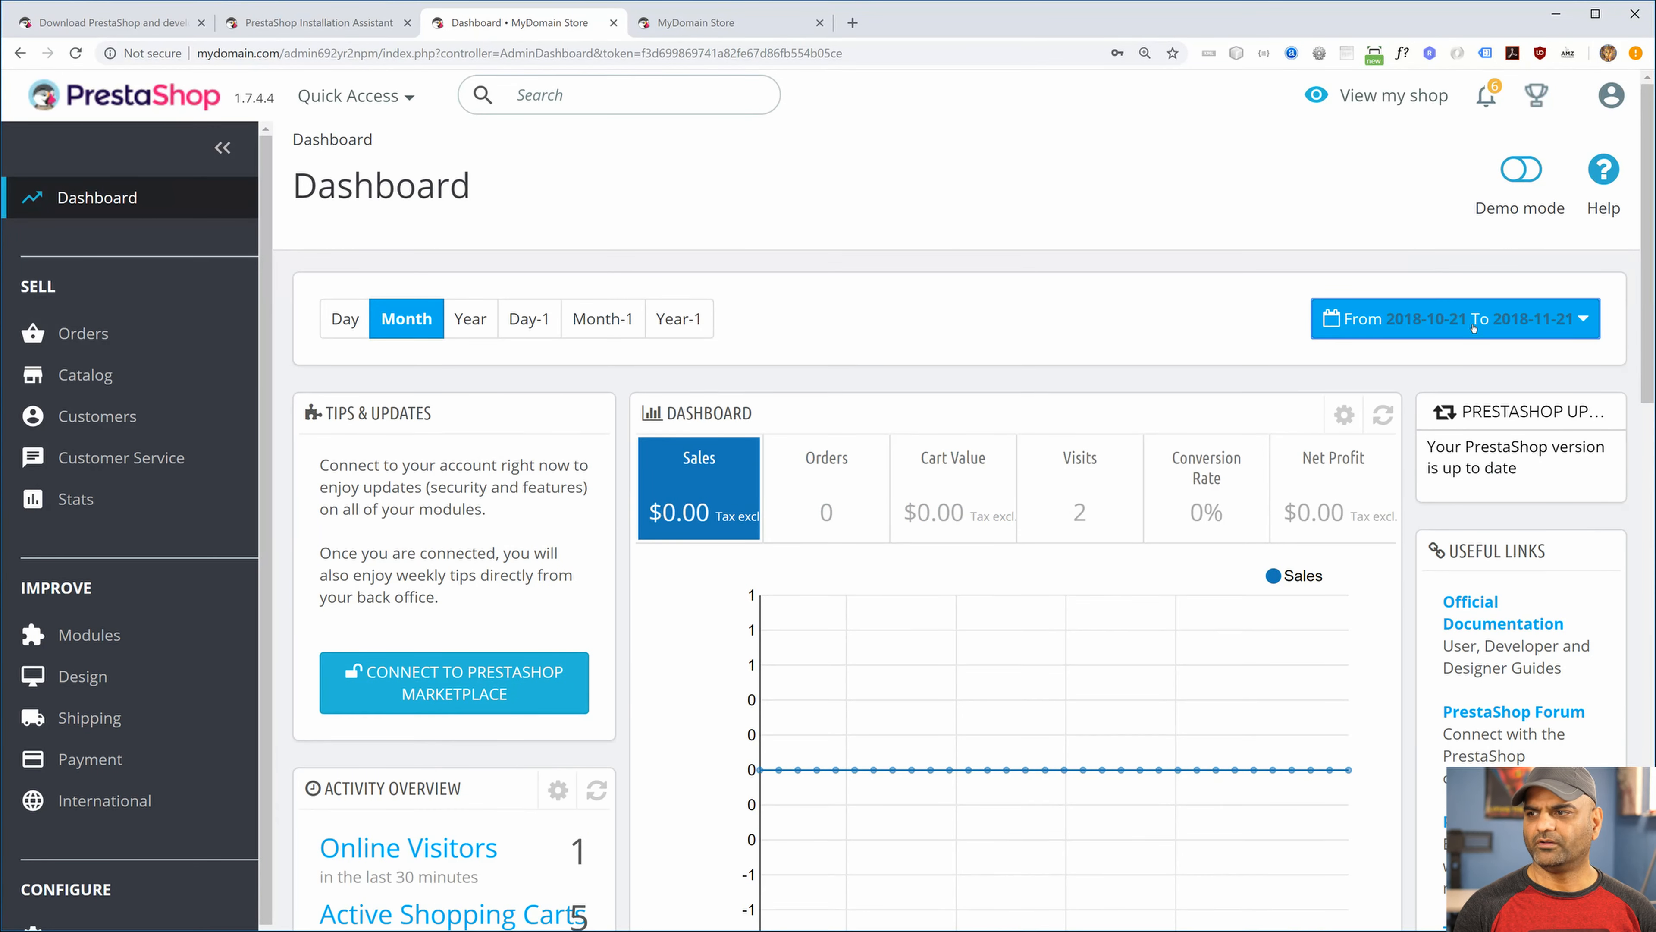
left_click(1473, 326)
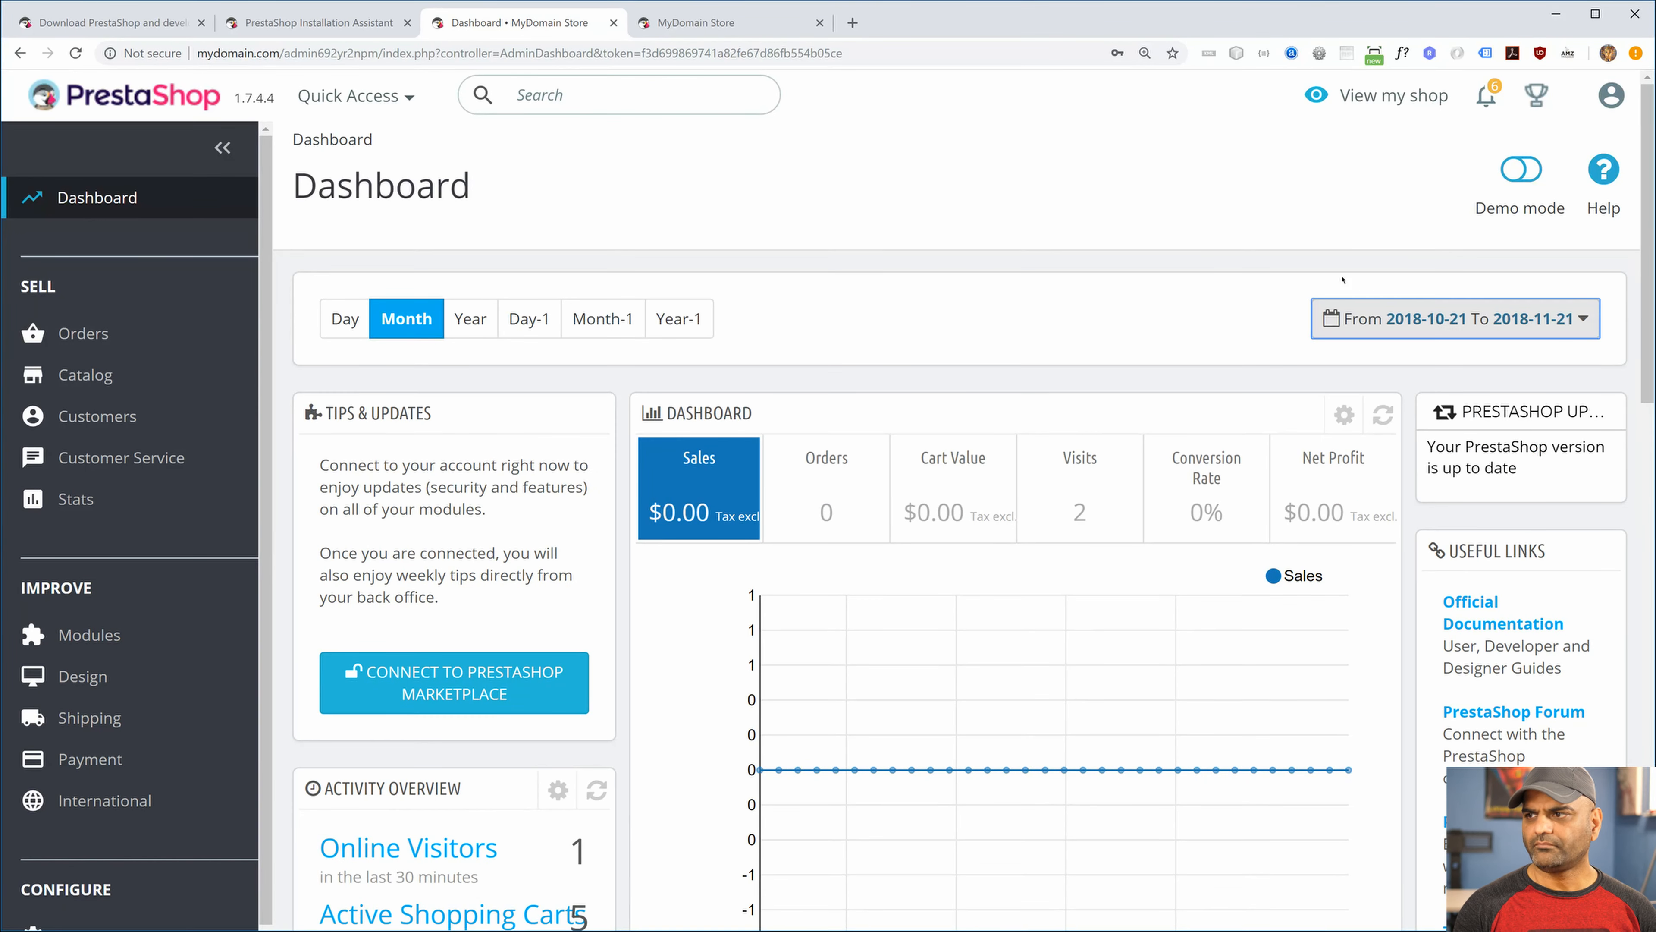
mouse_move(1529, 171)
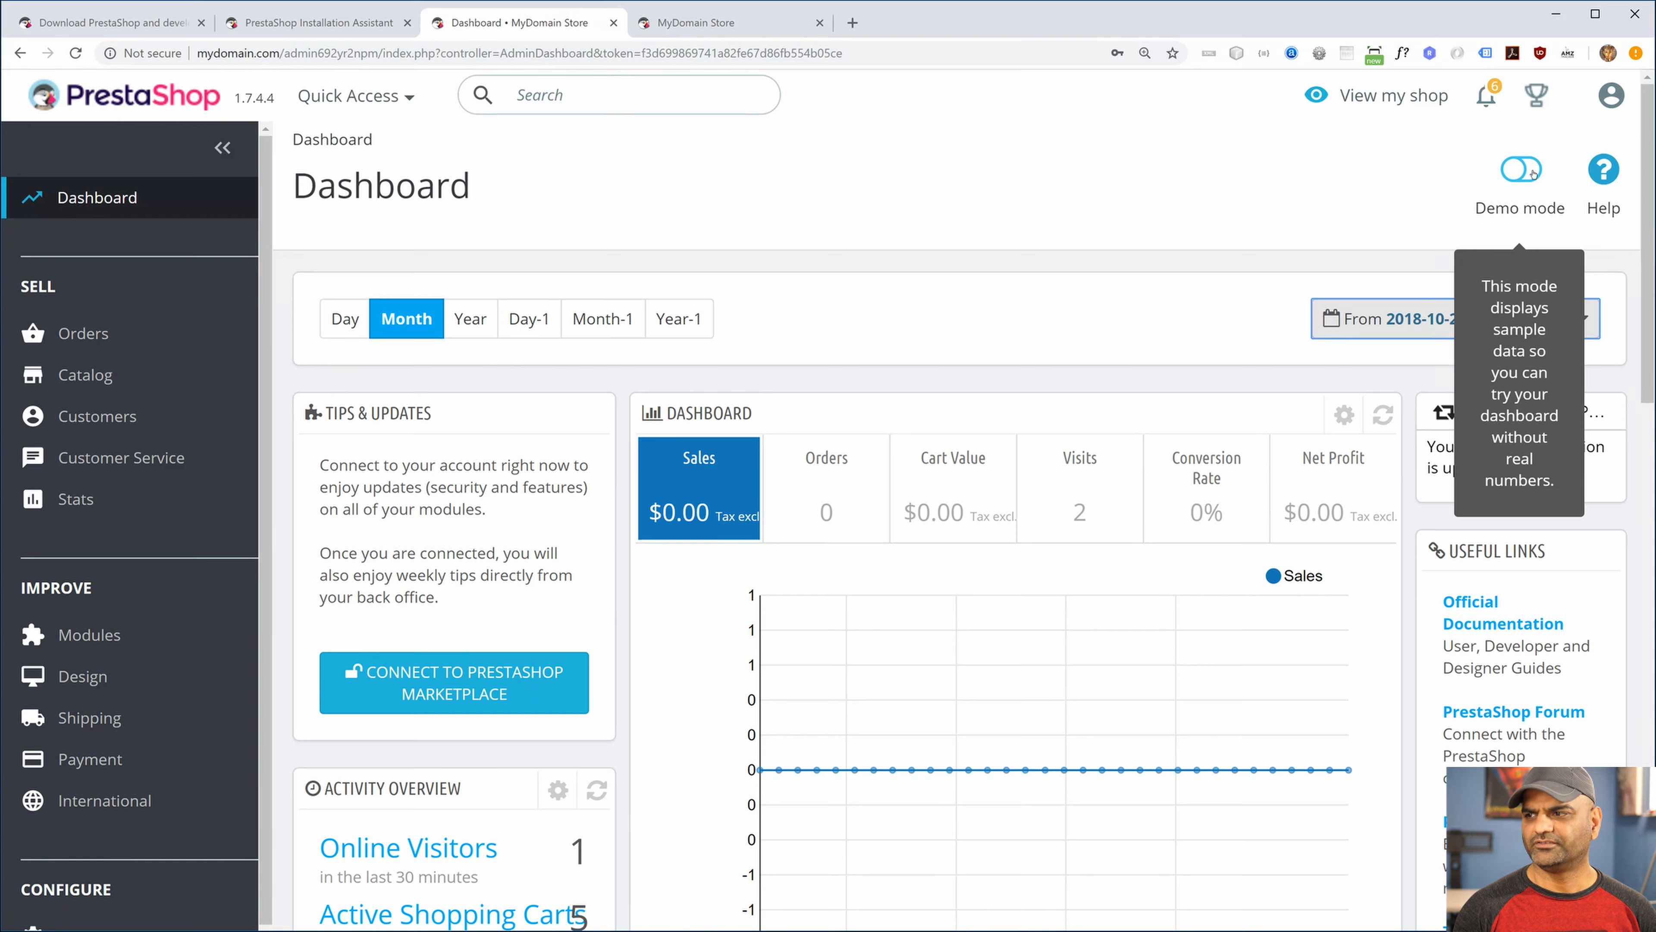
Step: Turn on Dashboard demo mode and browse the sample sales charts and Recent Orders
left_click(1533, 172)
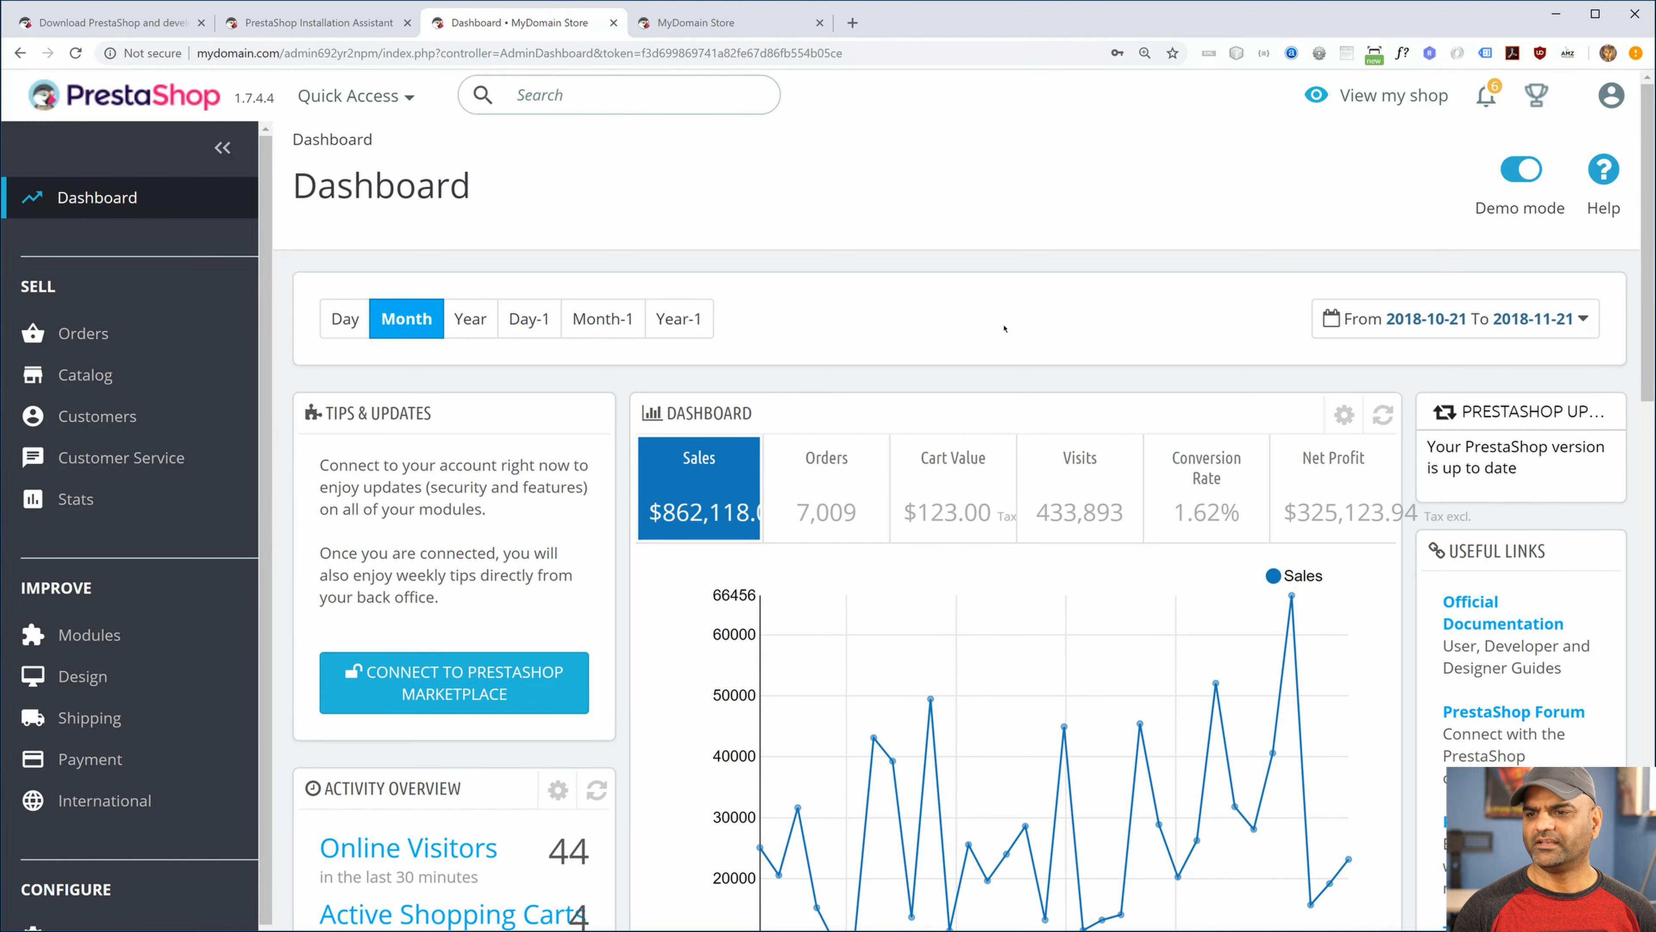
scroll(1004, 328, "down", 1)
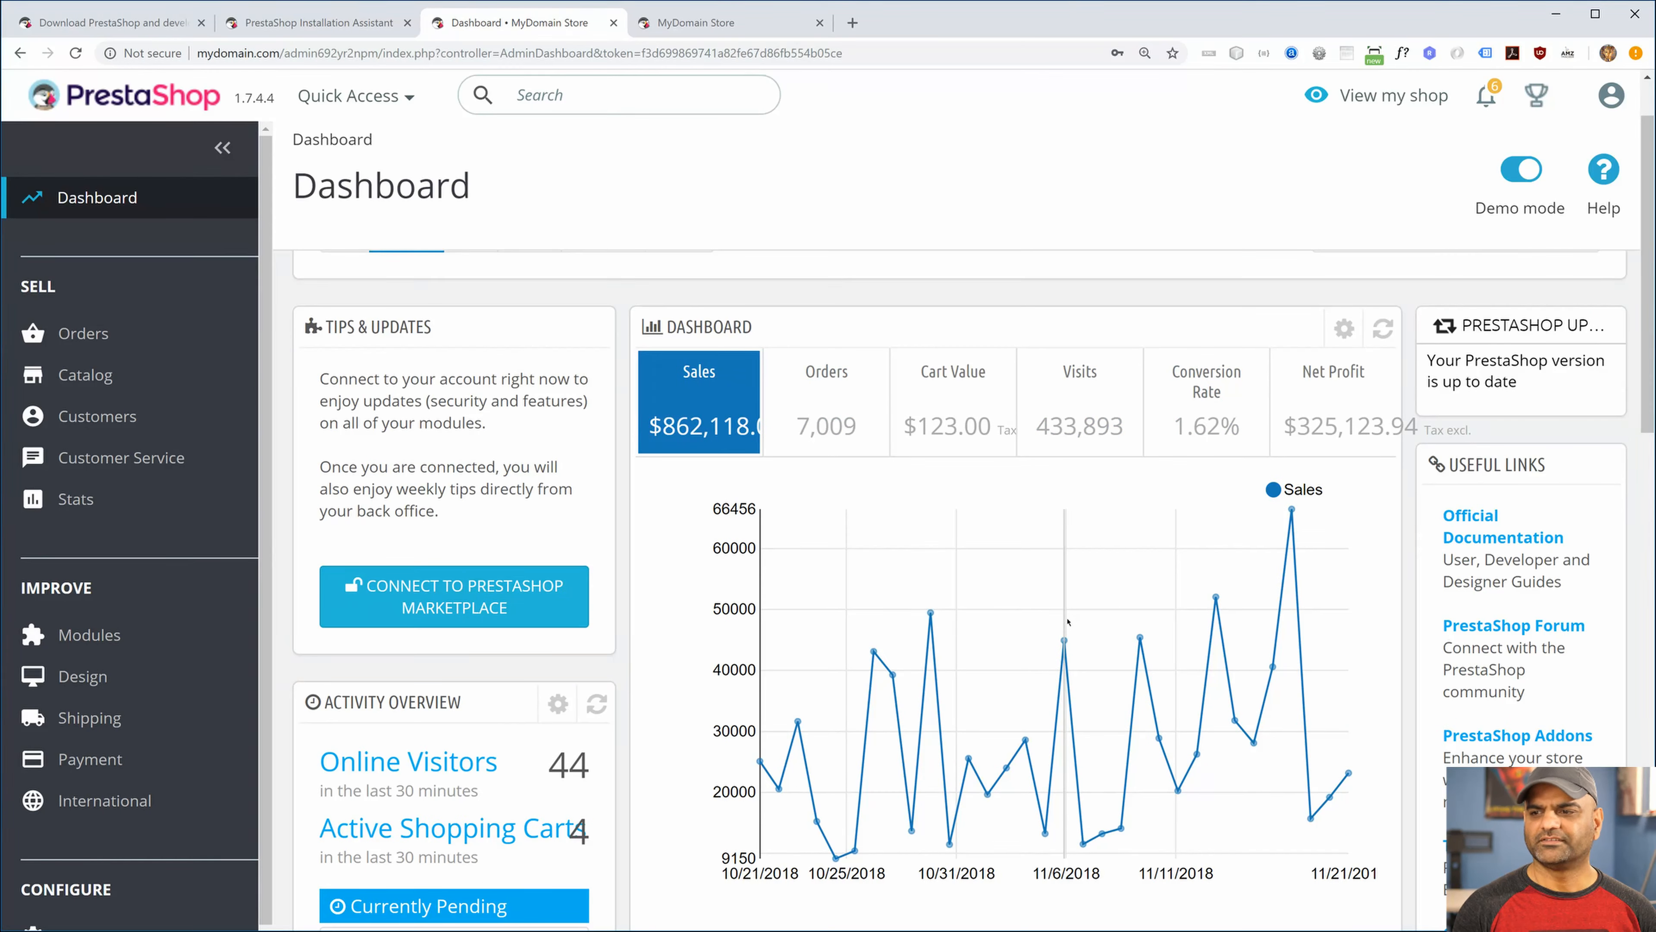
scroll(951, 678, "down", 1)
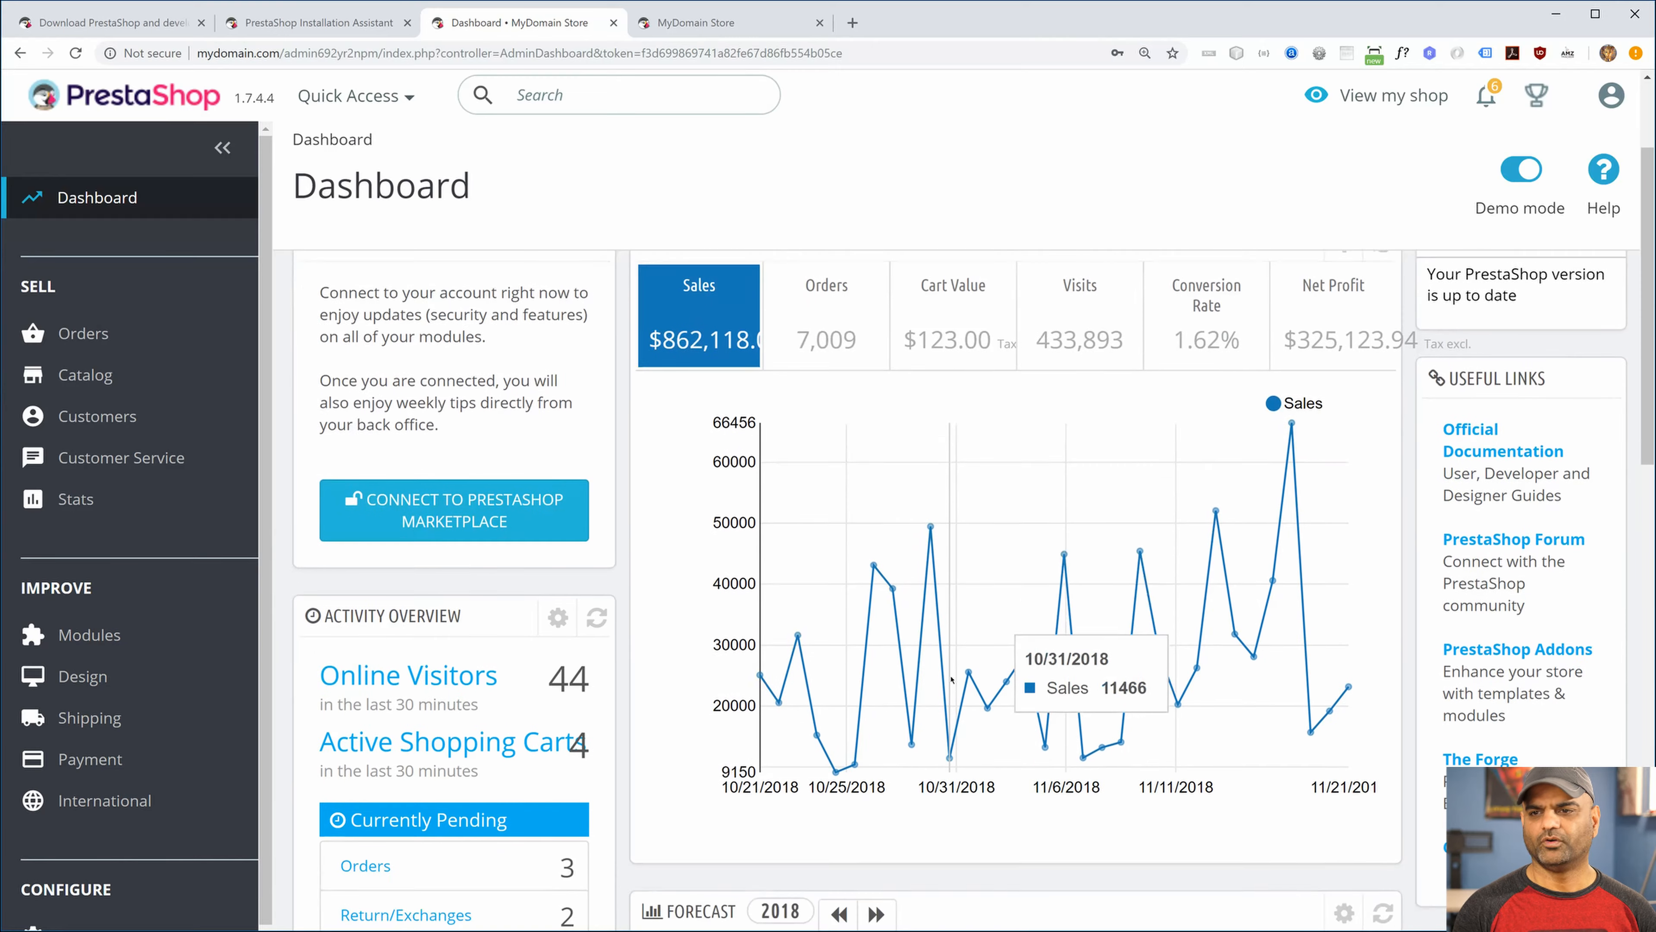
scroll(952, 678, "down", 5)
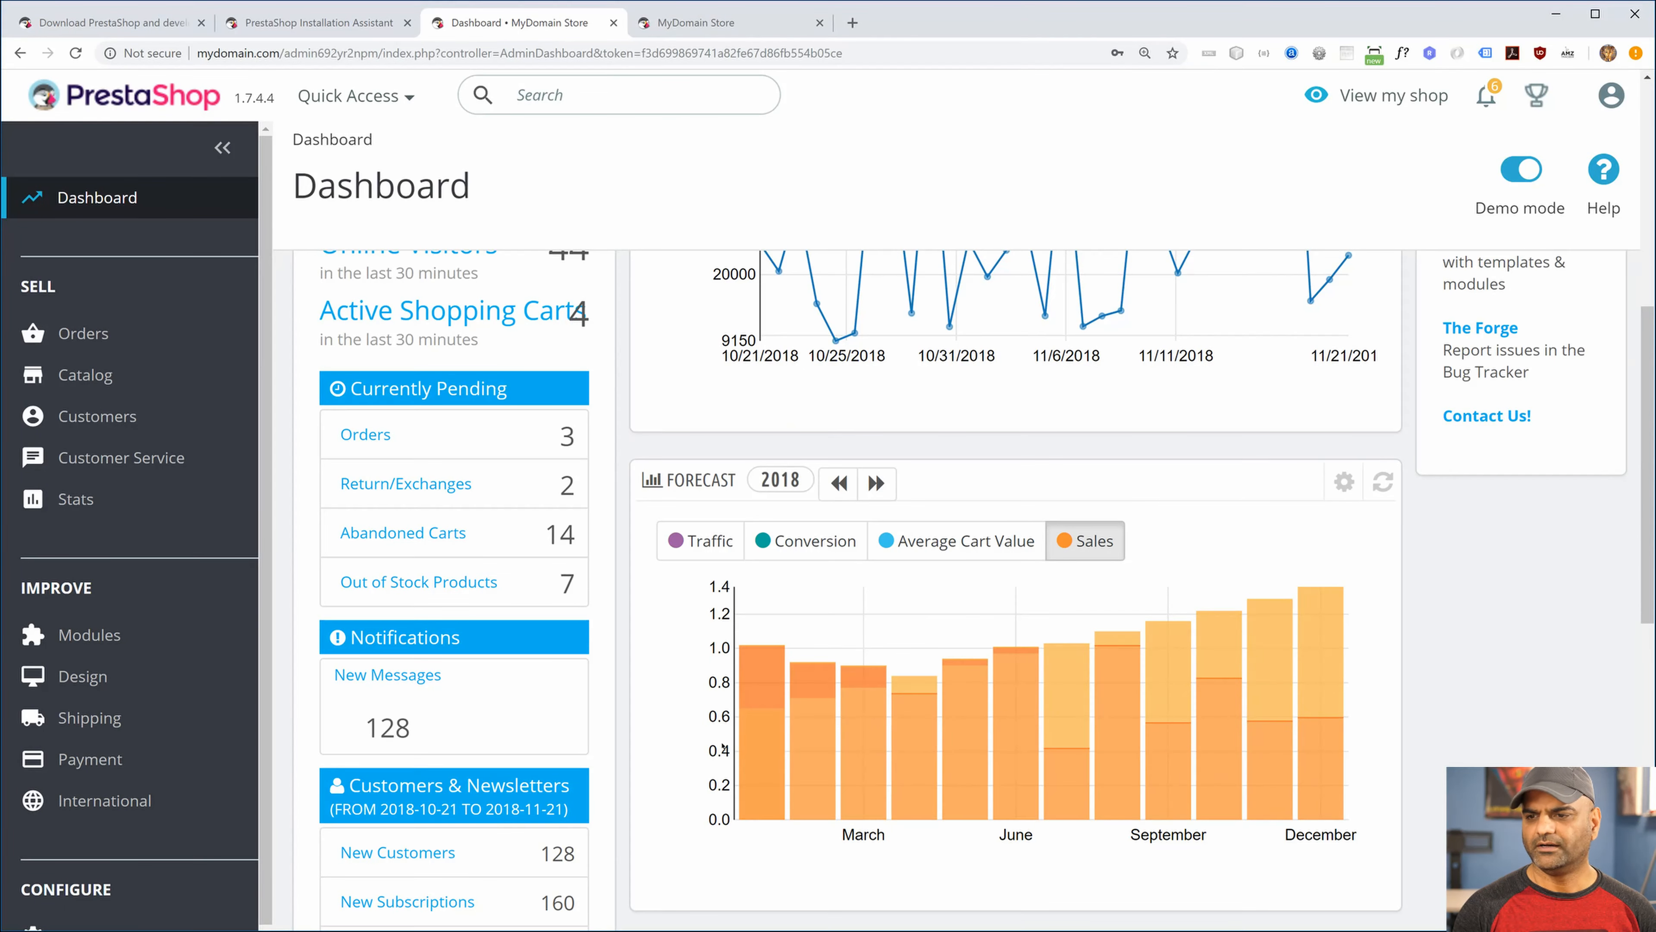
scroll(743, 783, "down", 5)
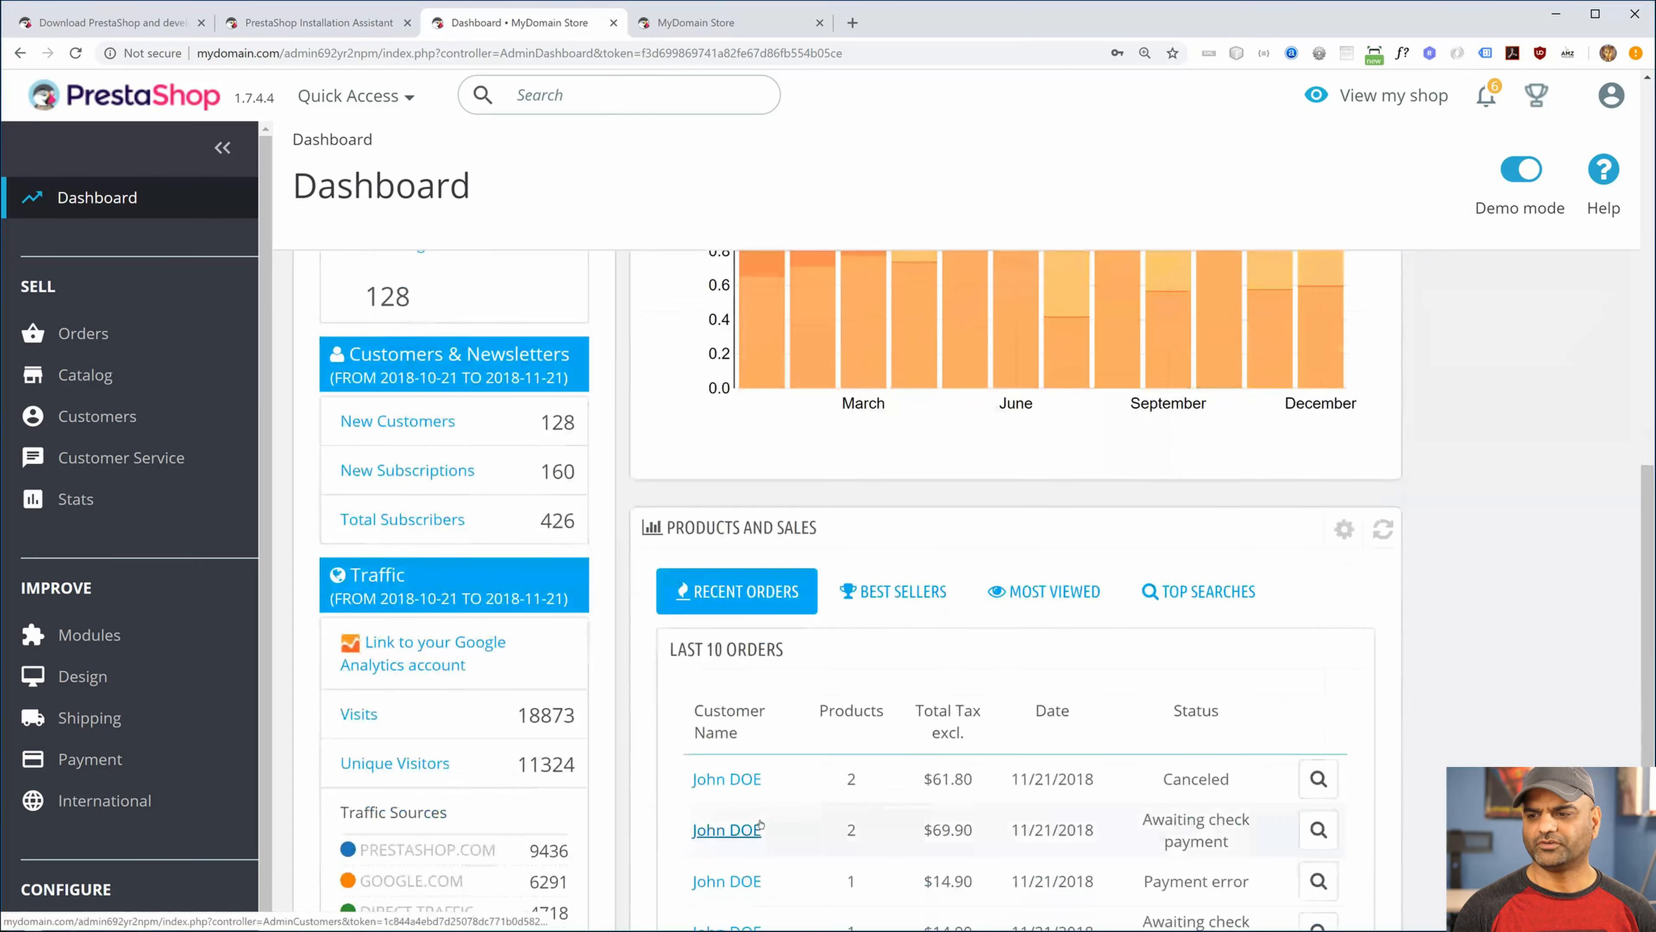
scroll(760, 825, "down", 4)
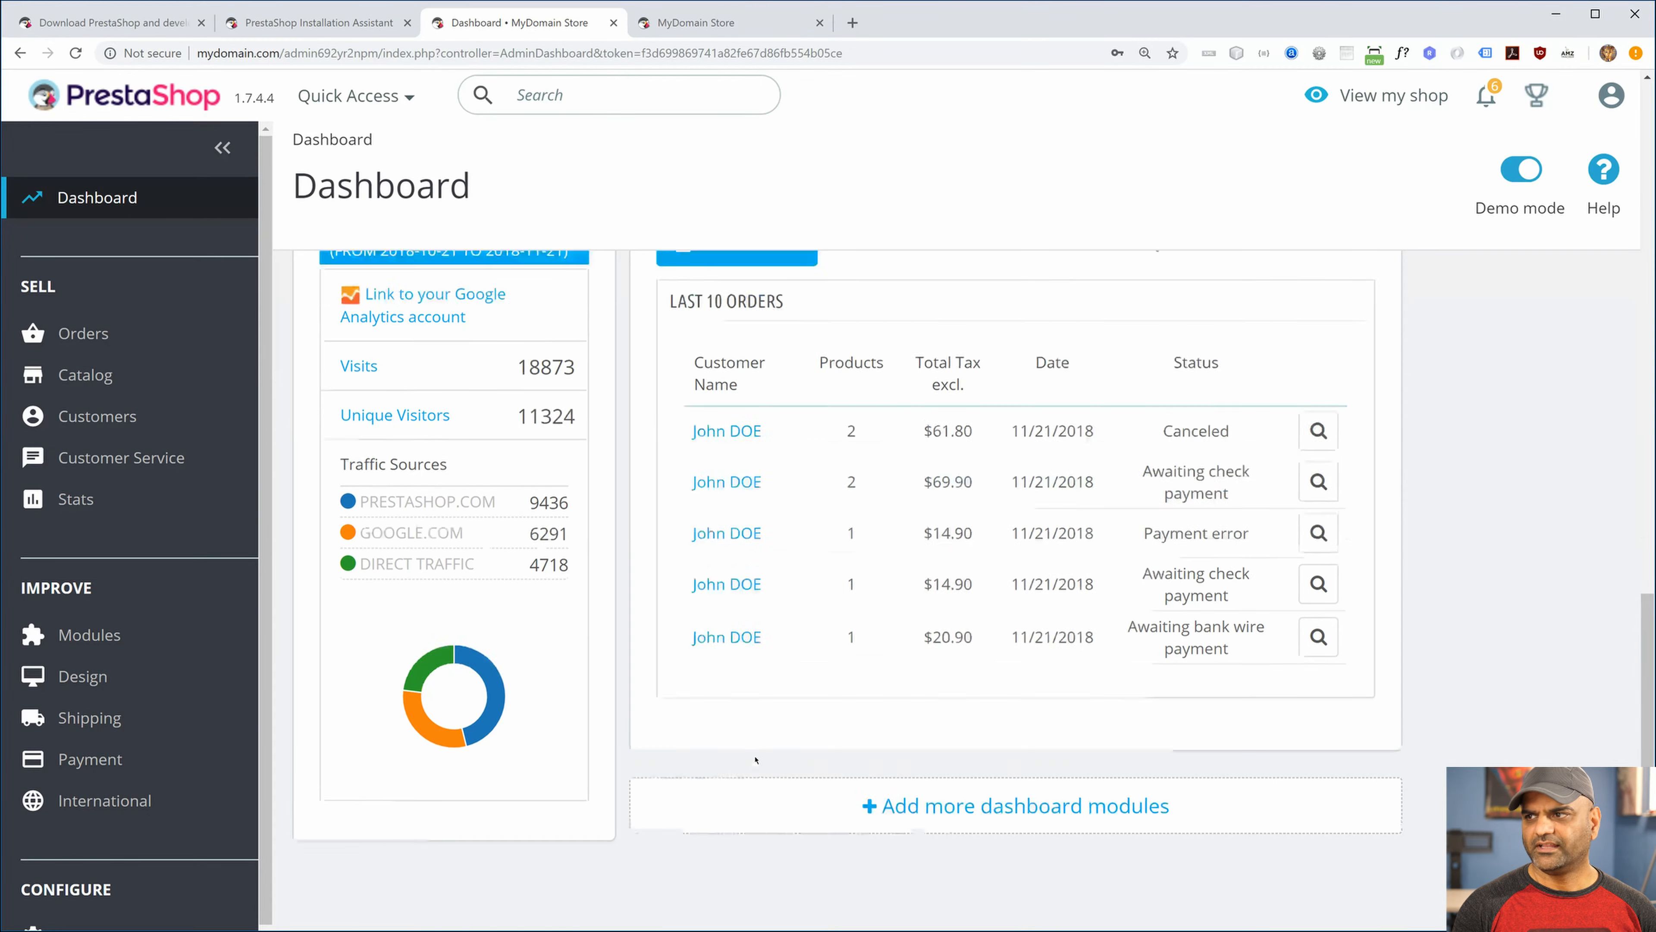
scroll(755, 759, "up", 10)
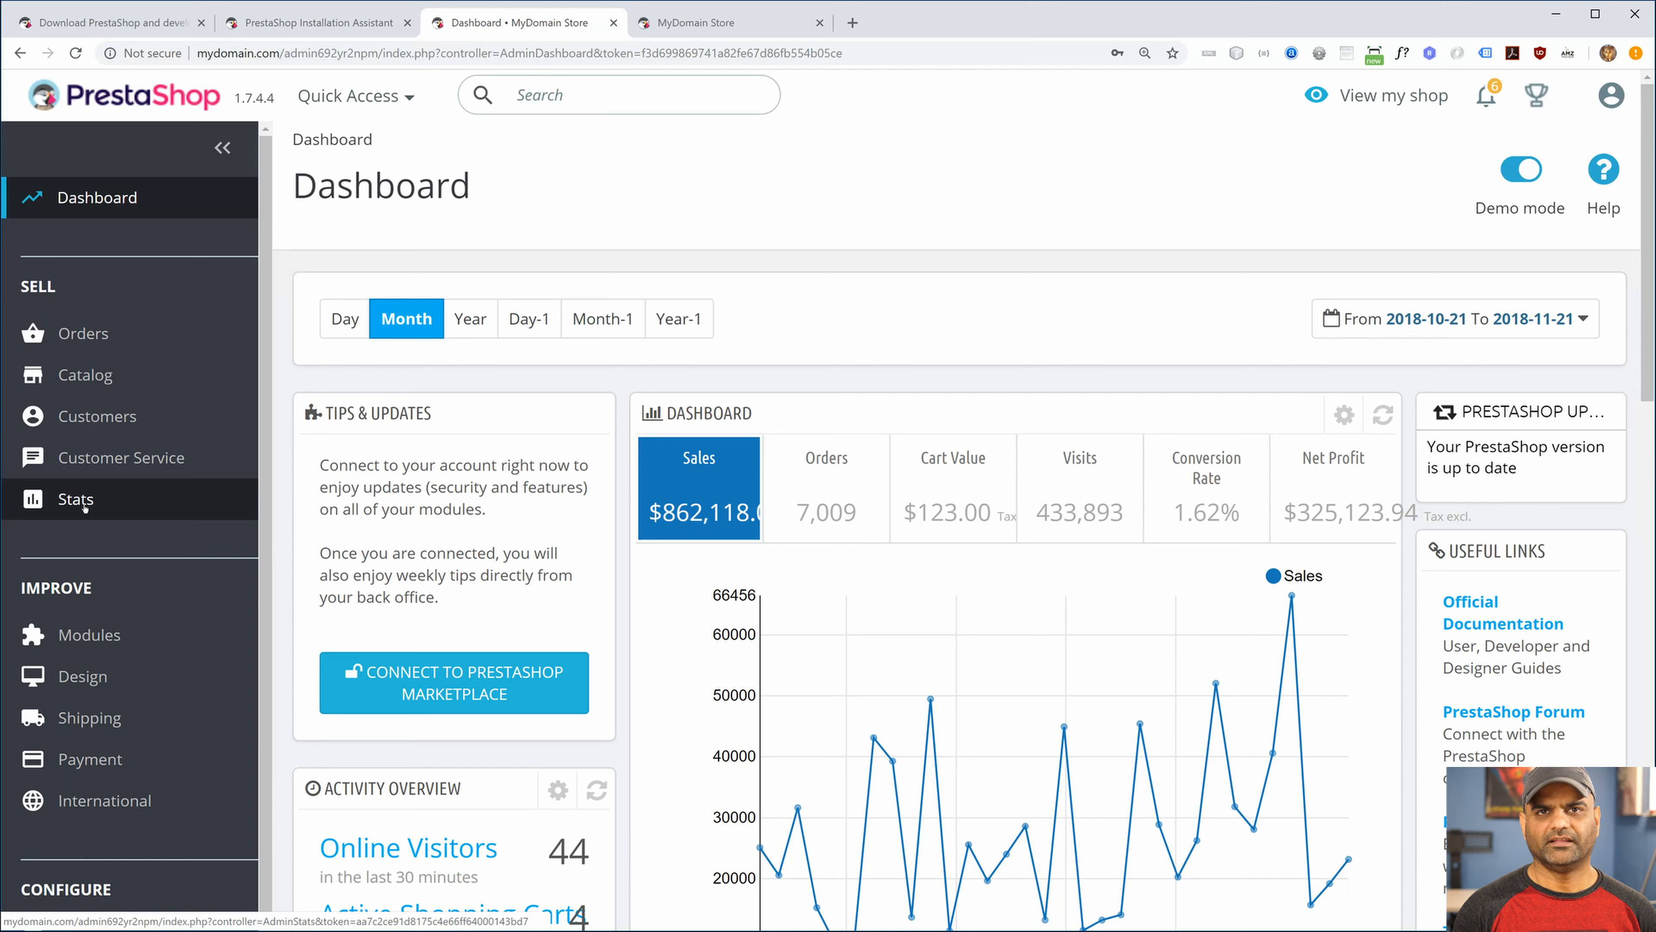
scroll(85, 508, "down", 2)
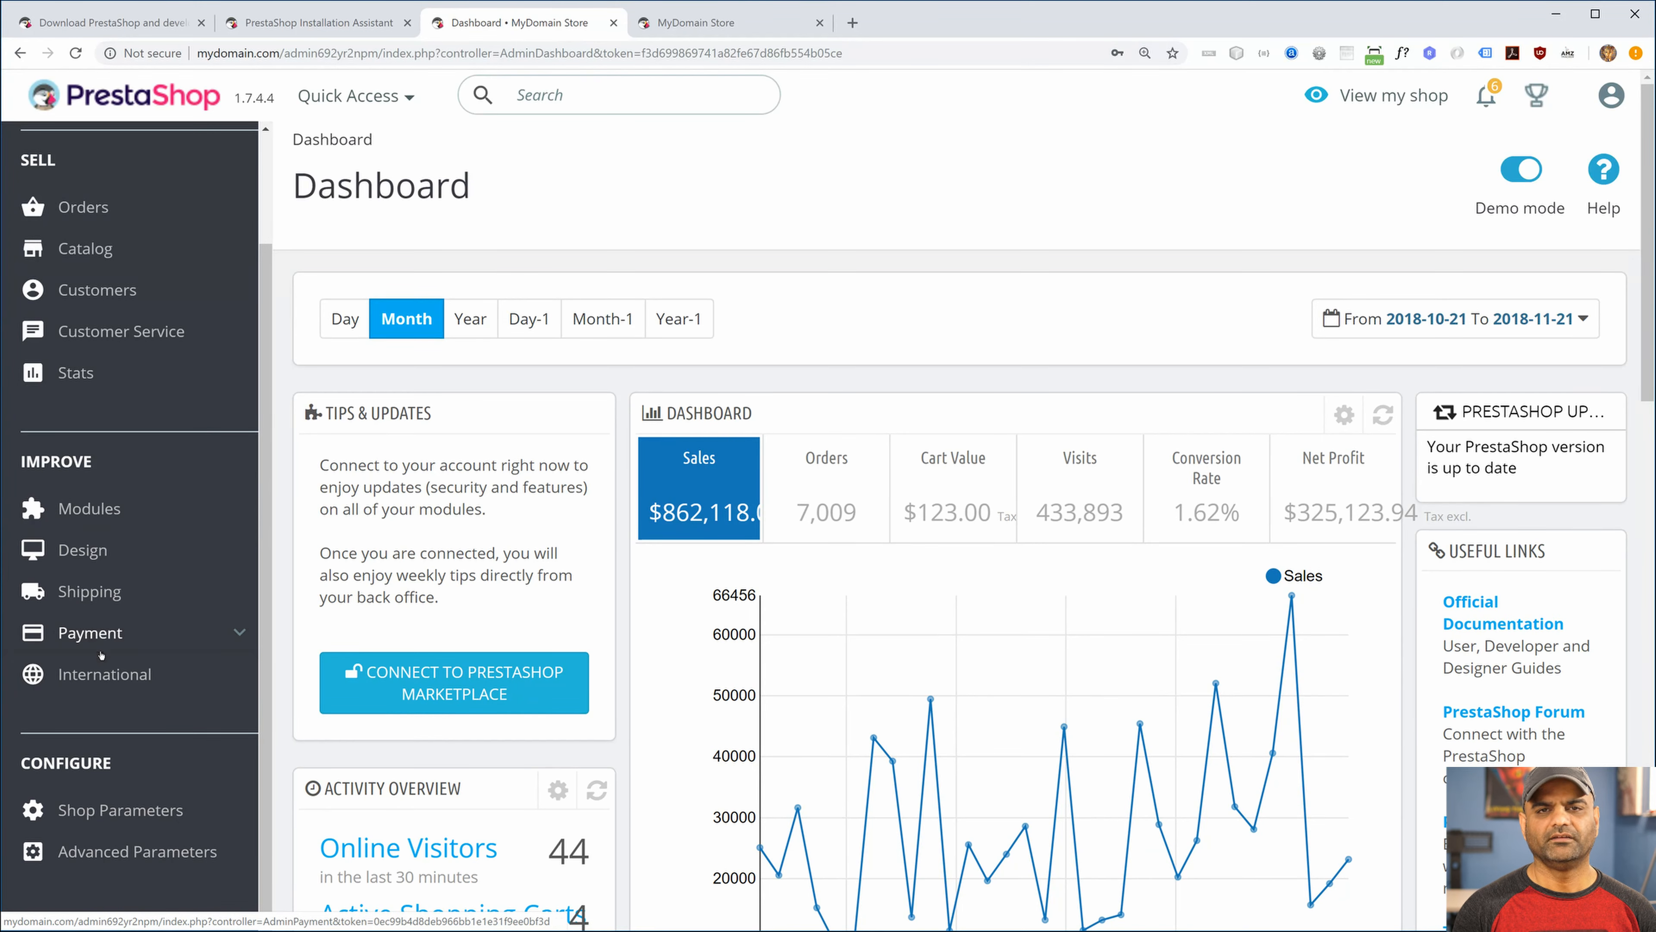
scroll(75, 629, "down", 1)
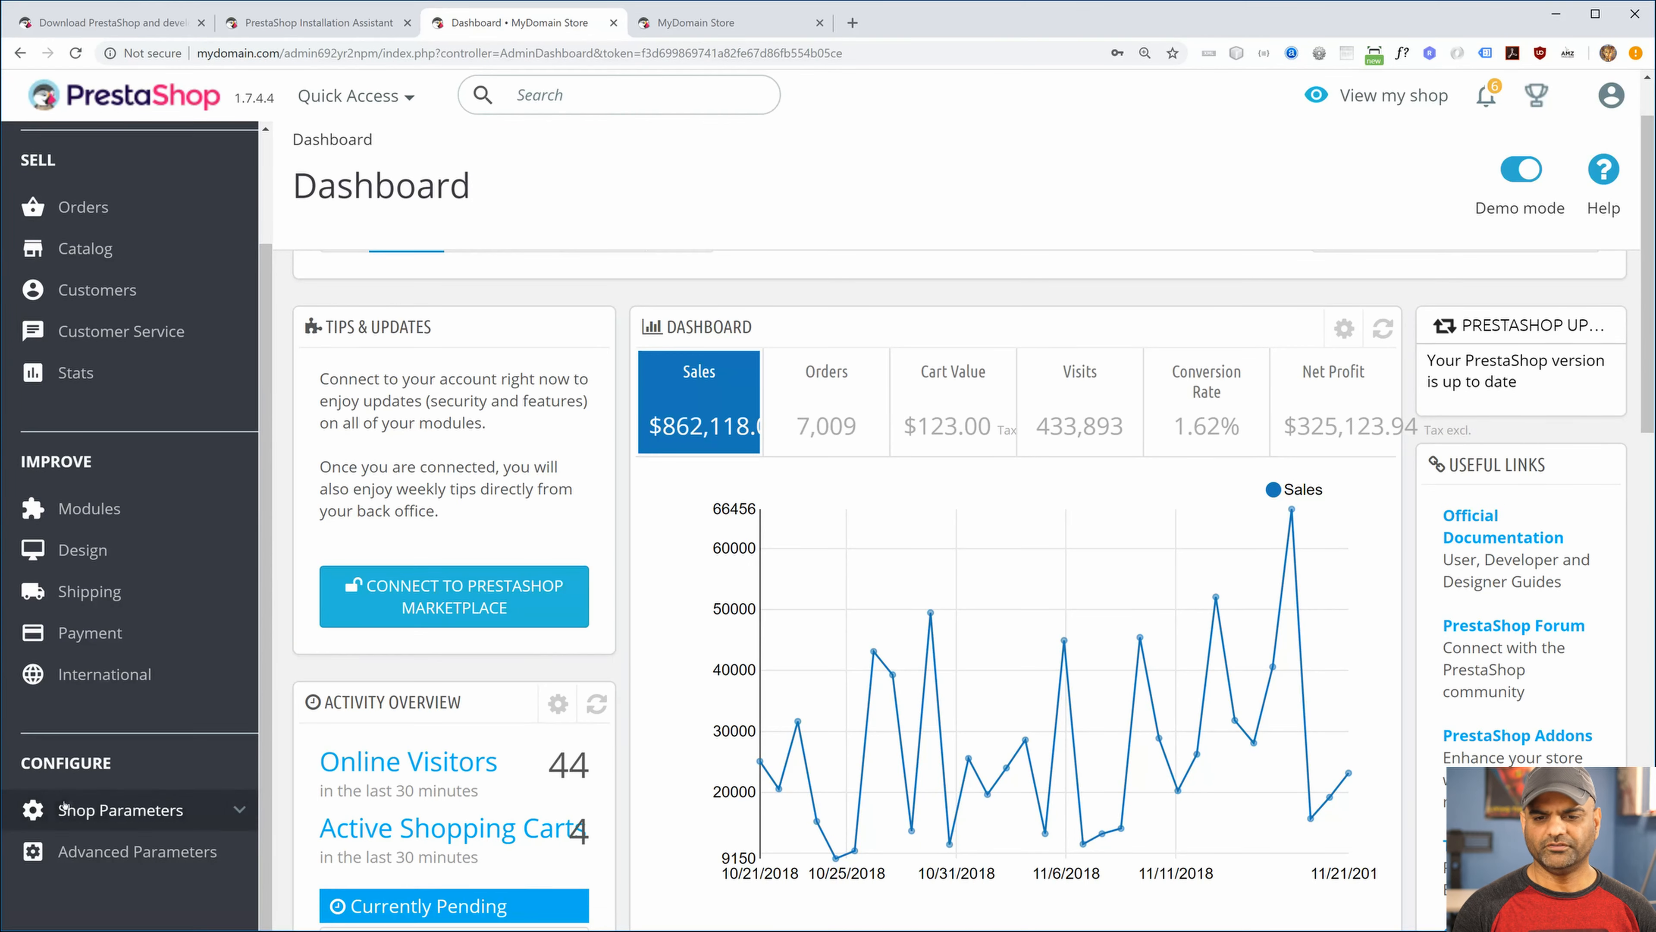
scroll(132, 583, "up", 2)
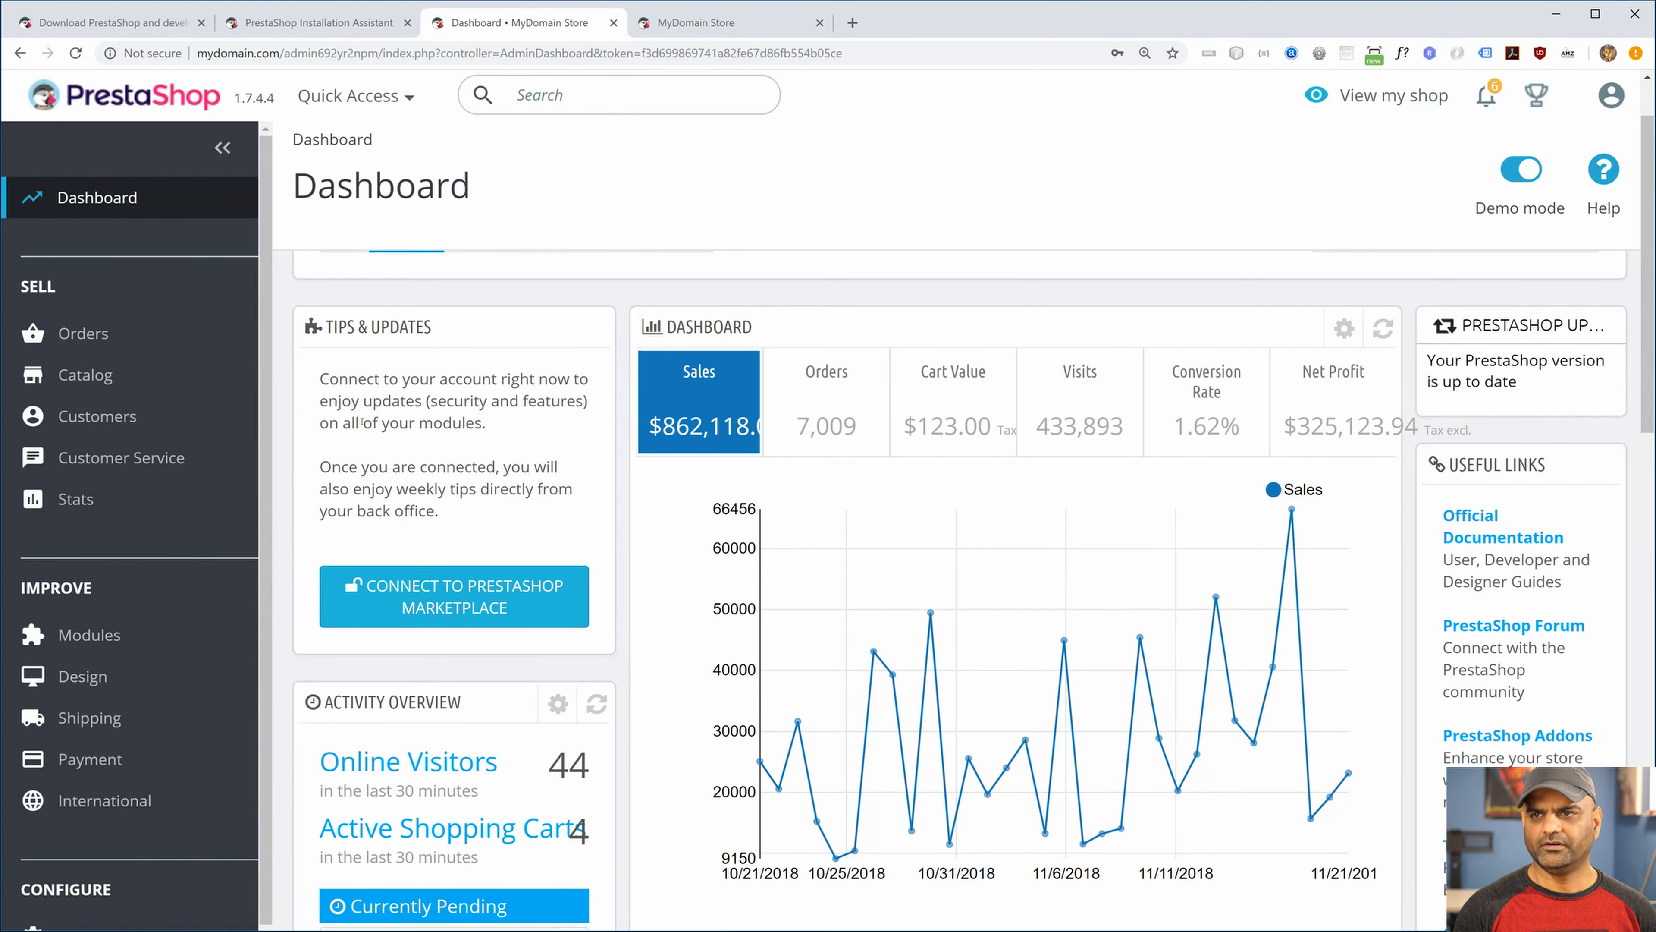
Step: Open the Hummingbird Printed T-Shirt product page from the storefront homepage
left_click(691, 22)
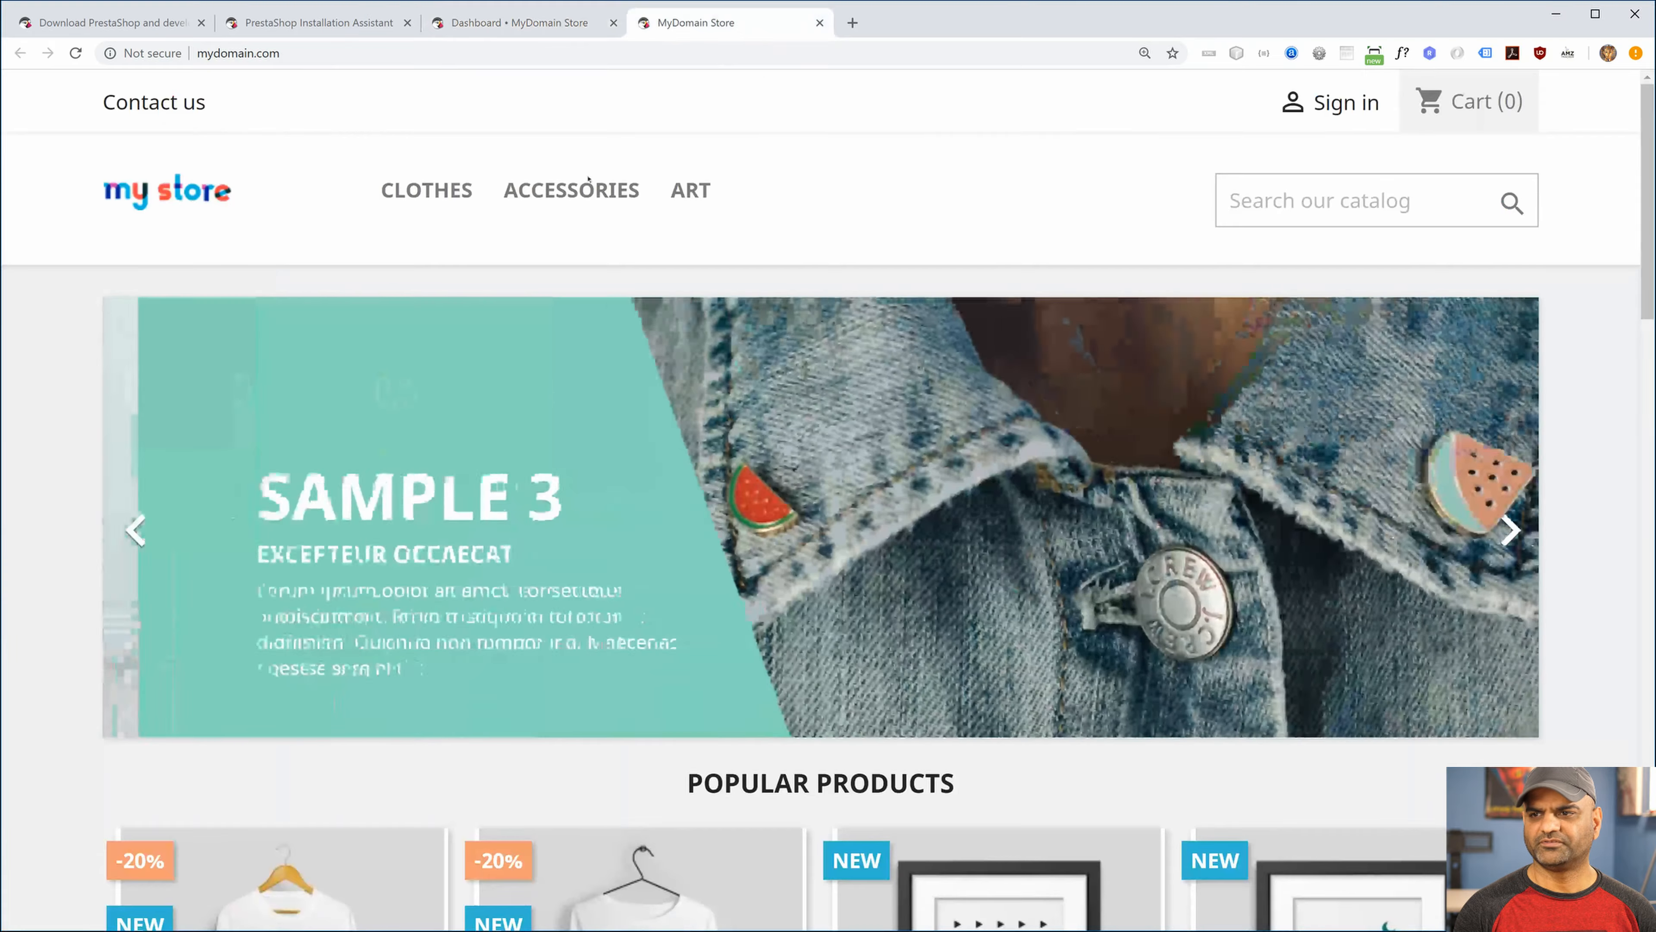
scroll(334, 356, "down", 8)
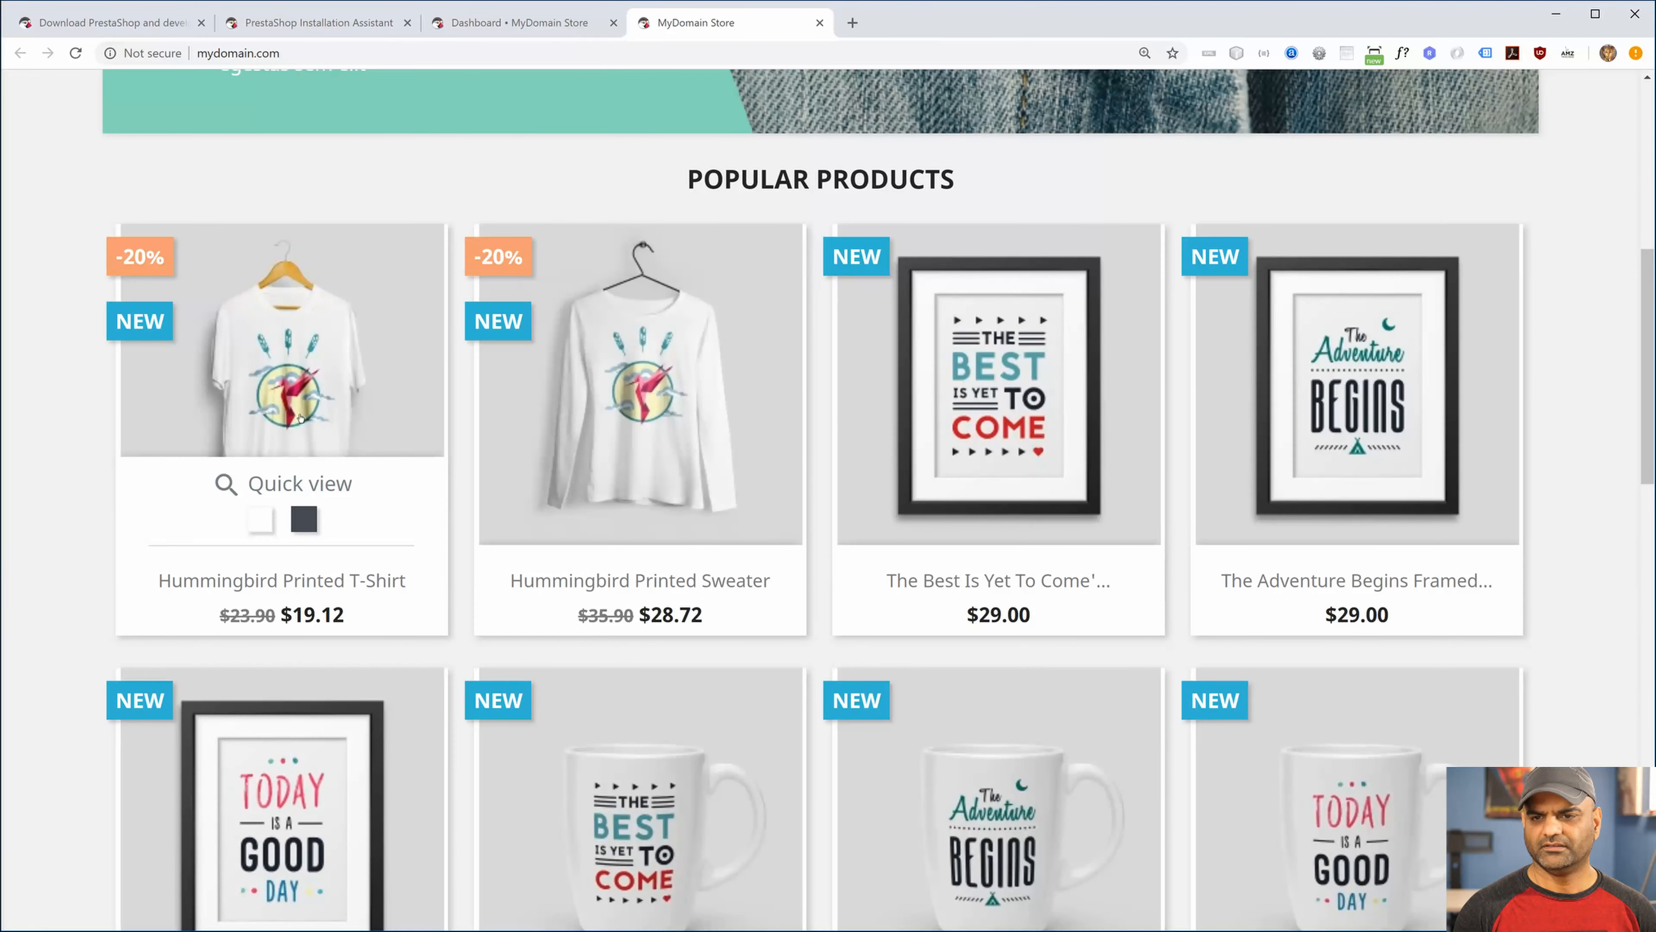
left_click(321, 404)
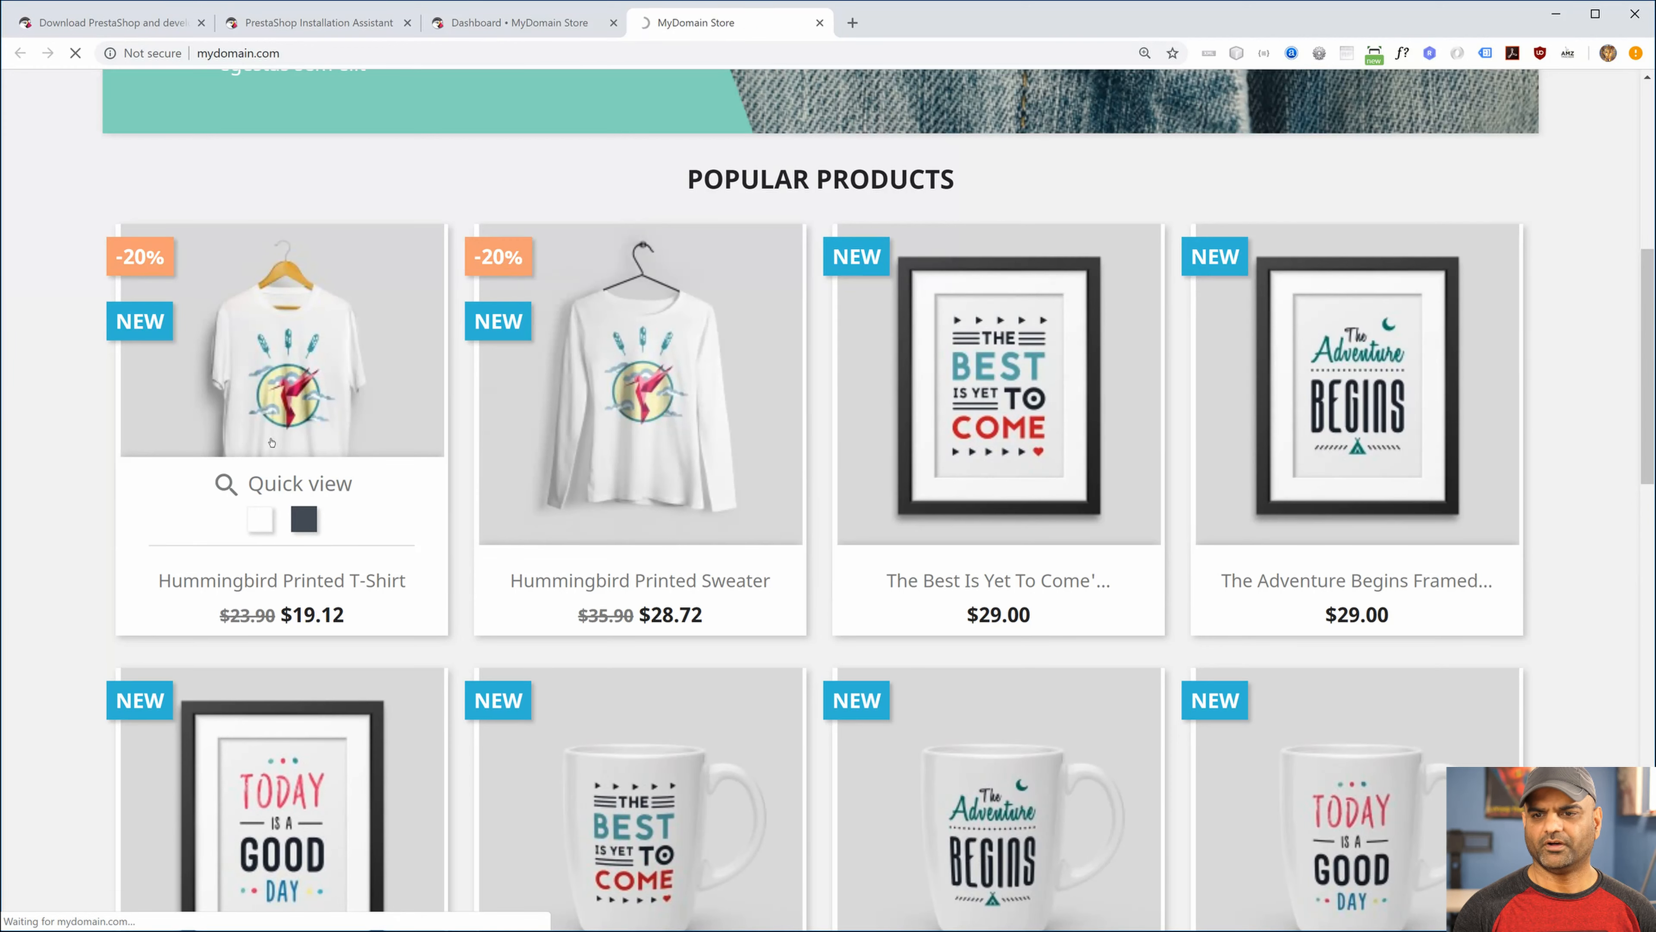
scroll(115, 554, "down", 1)
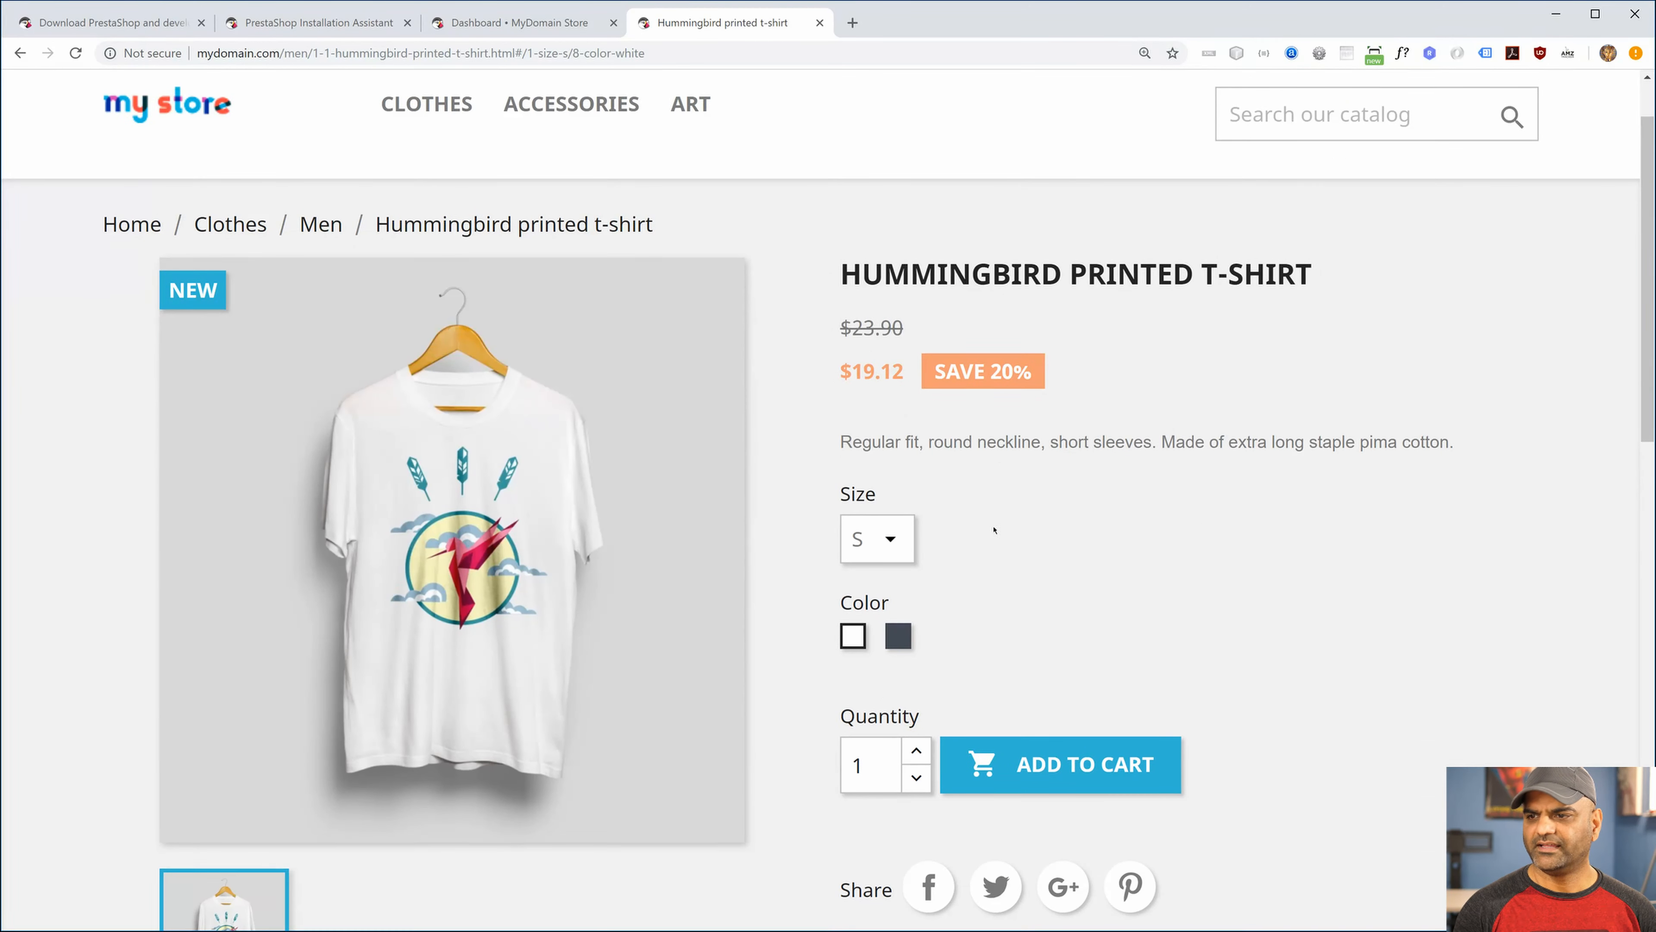
triple_click(891, 273)
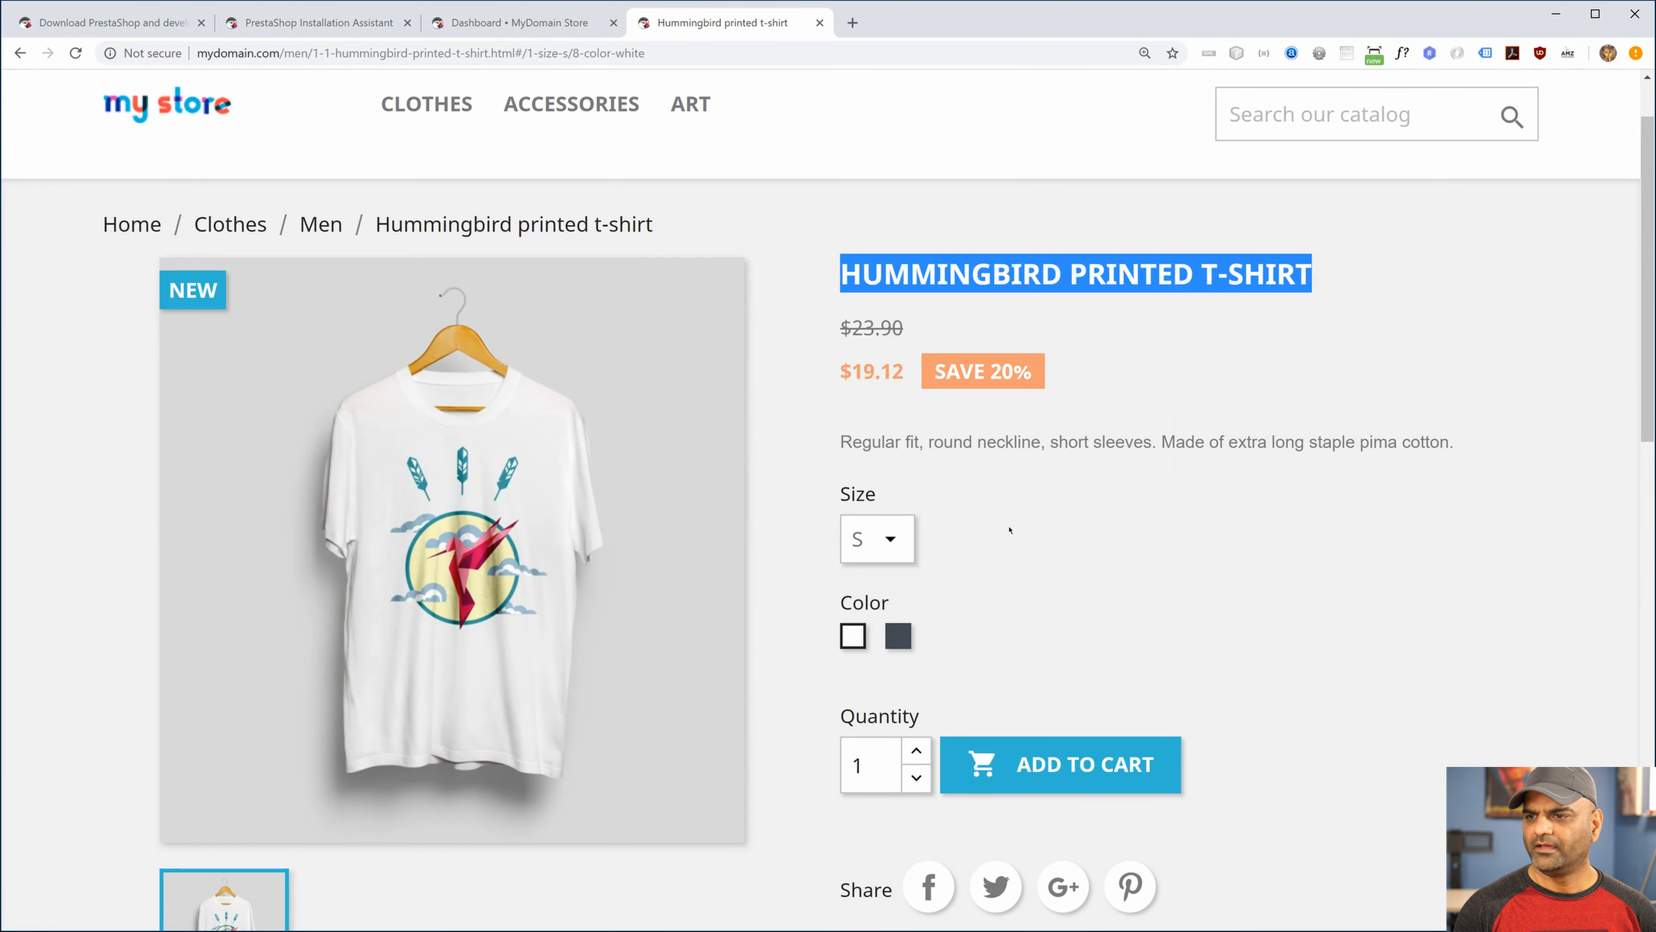
left_click(998, 452)
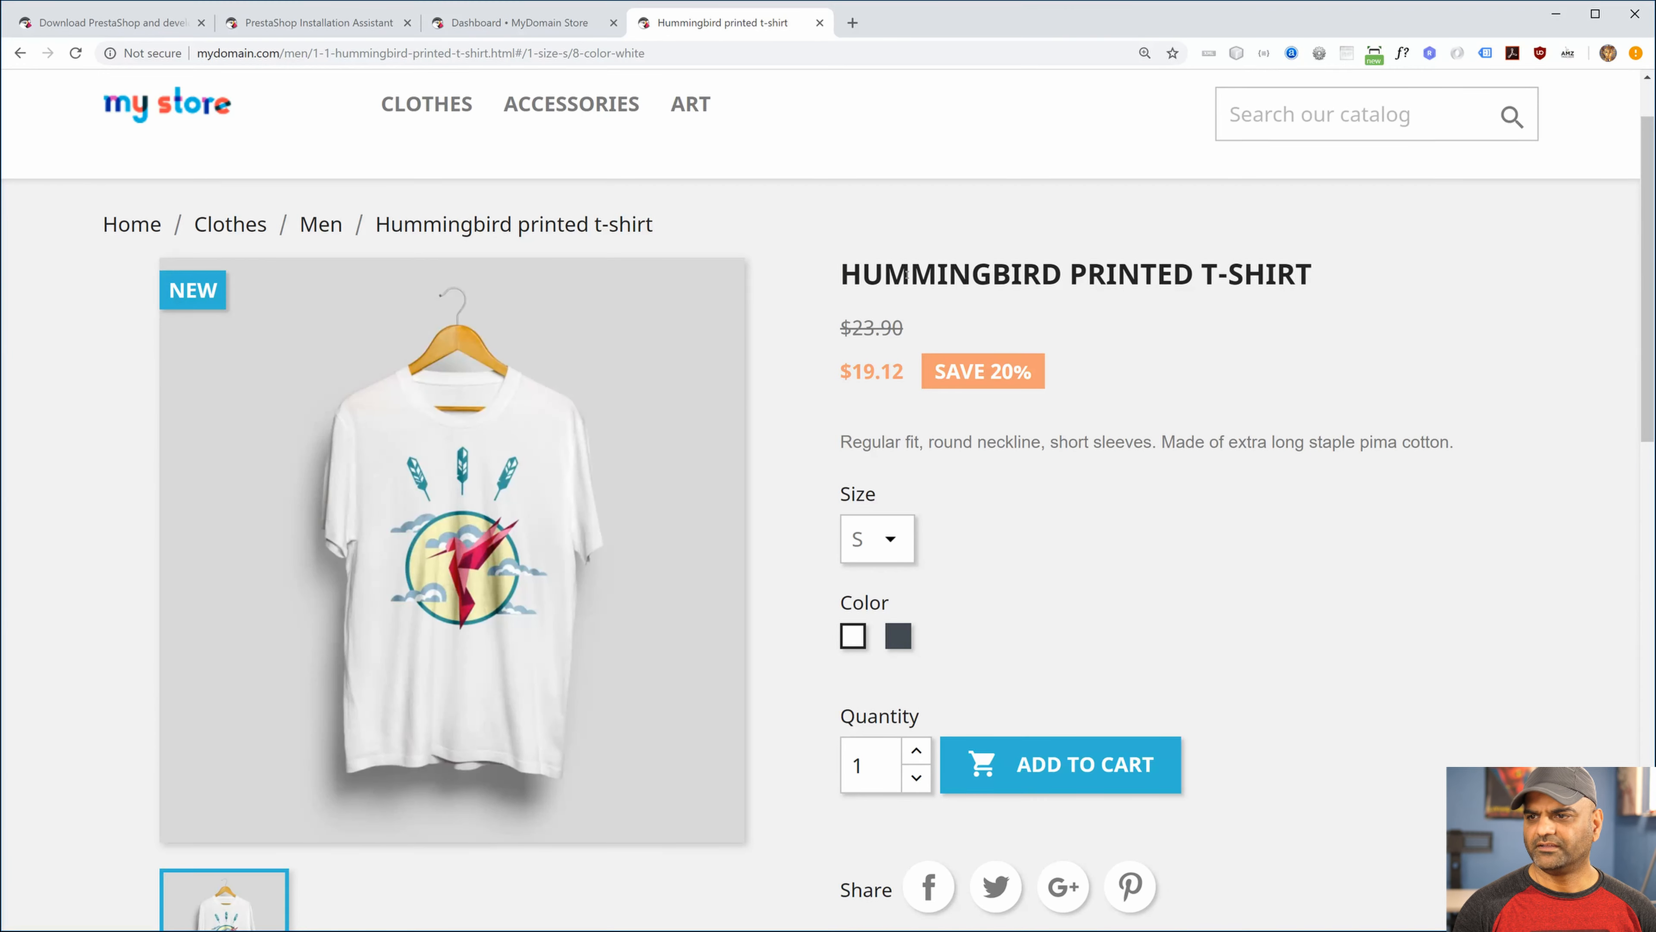
triple_click(906, 274)
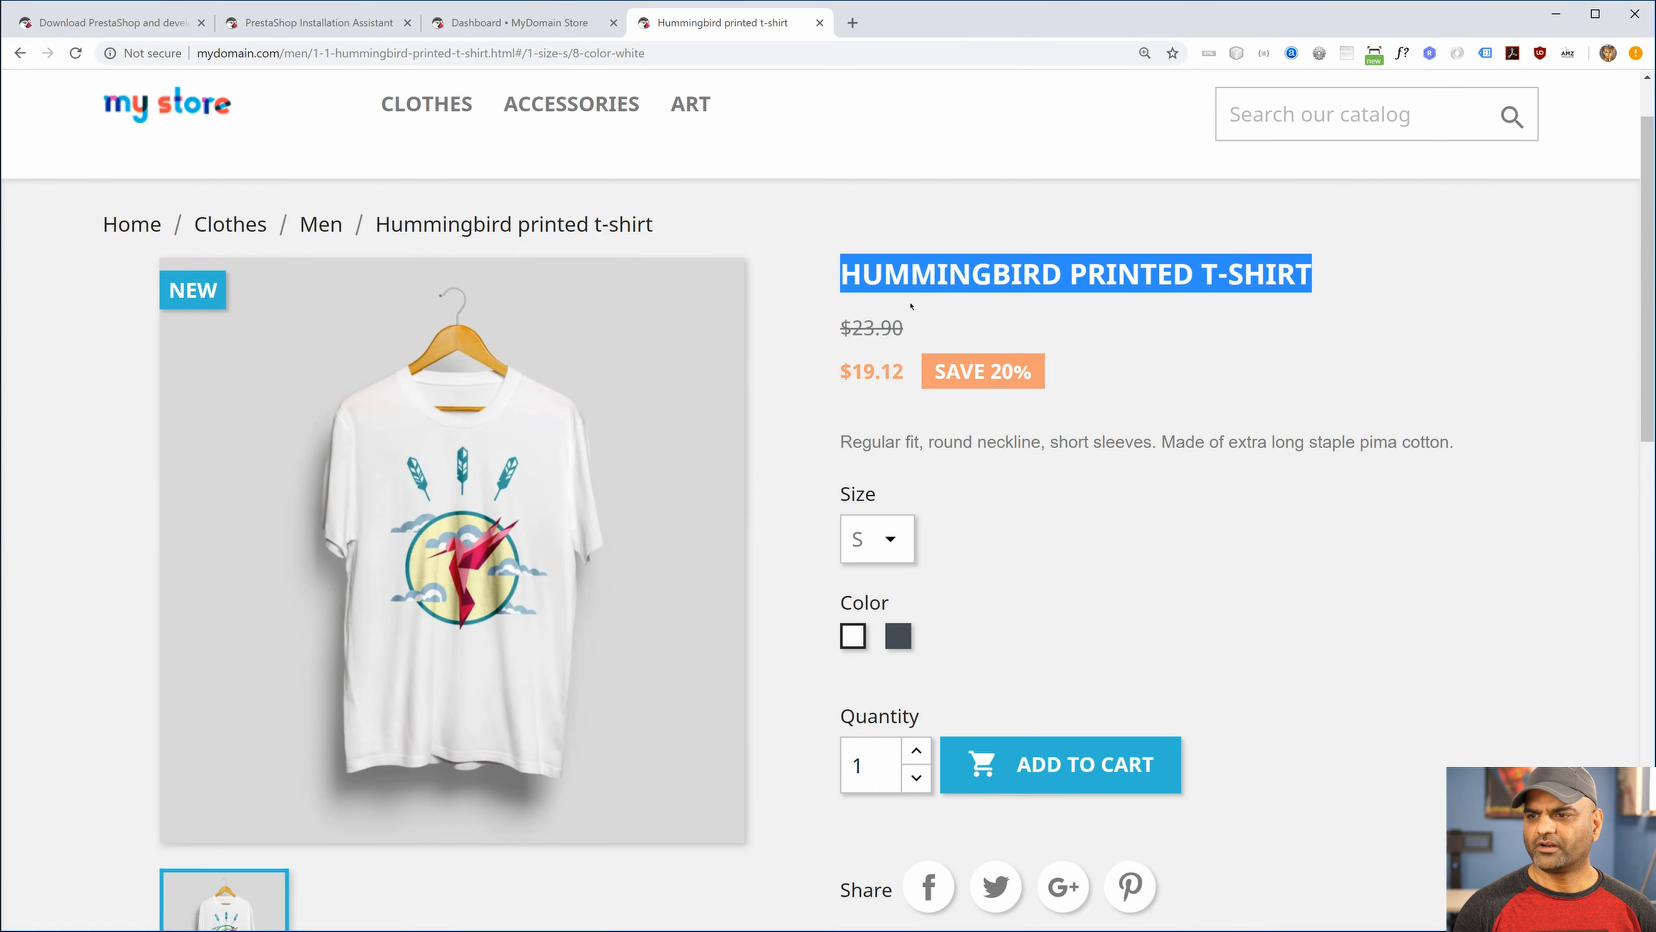
triple_click(915, 444)
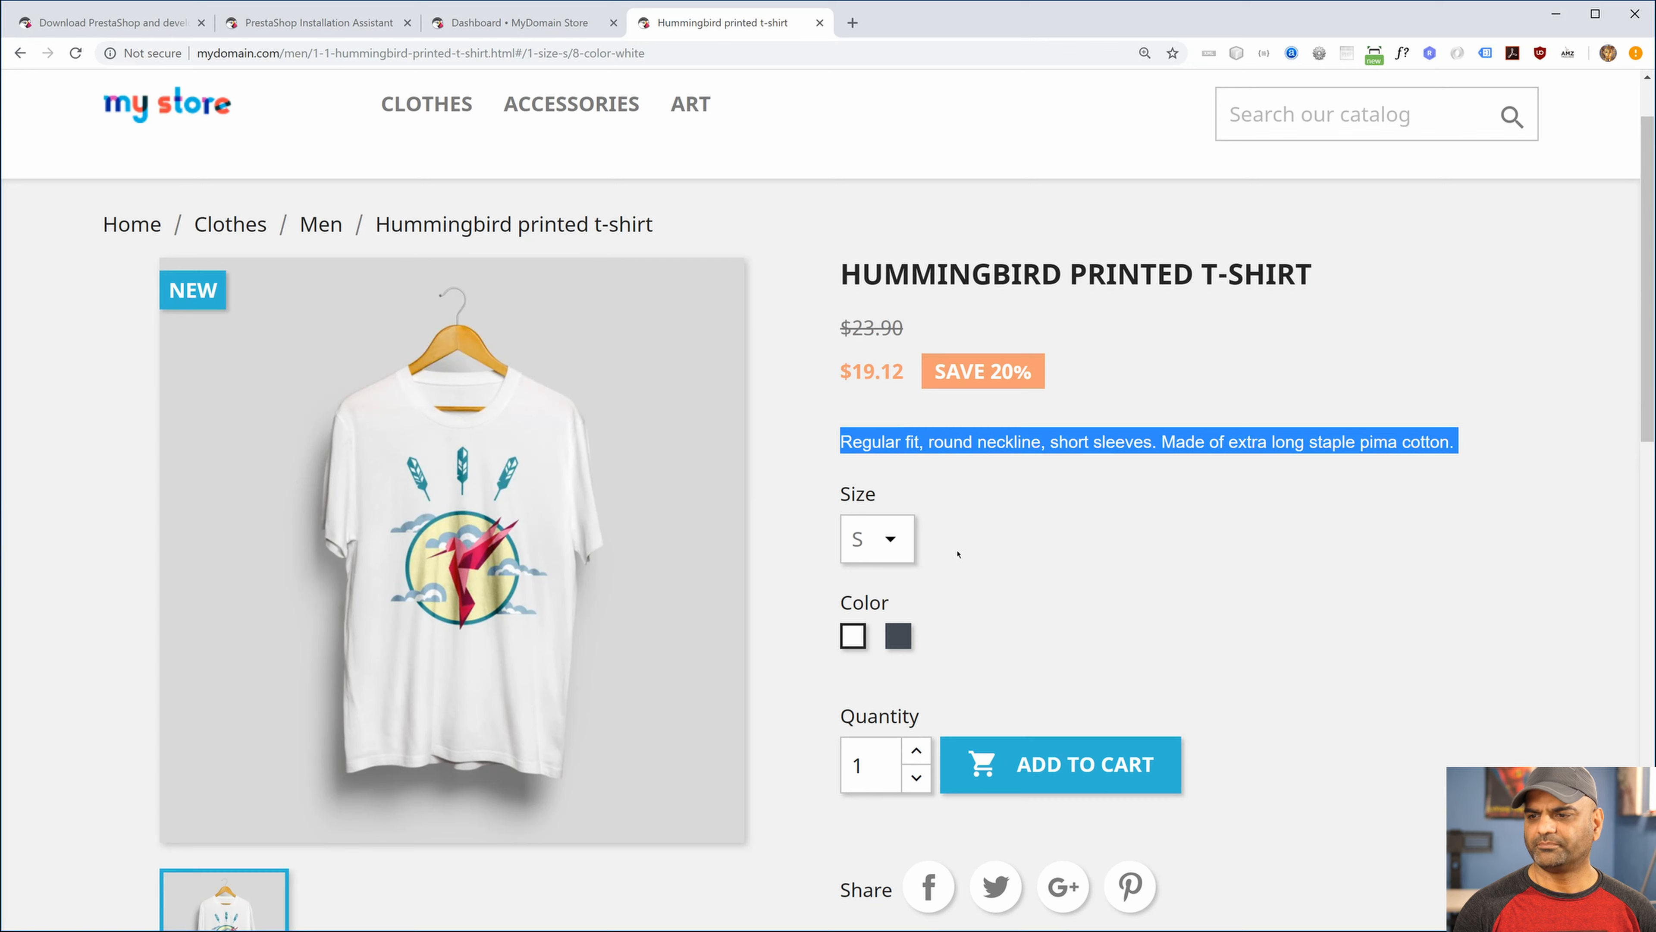
Step: Configure the t-shirt as size L in white and add it to the cart
left_click(878, 538)
left_click(959, 569)
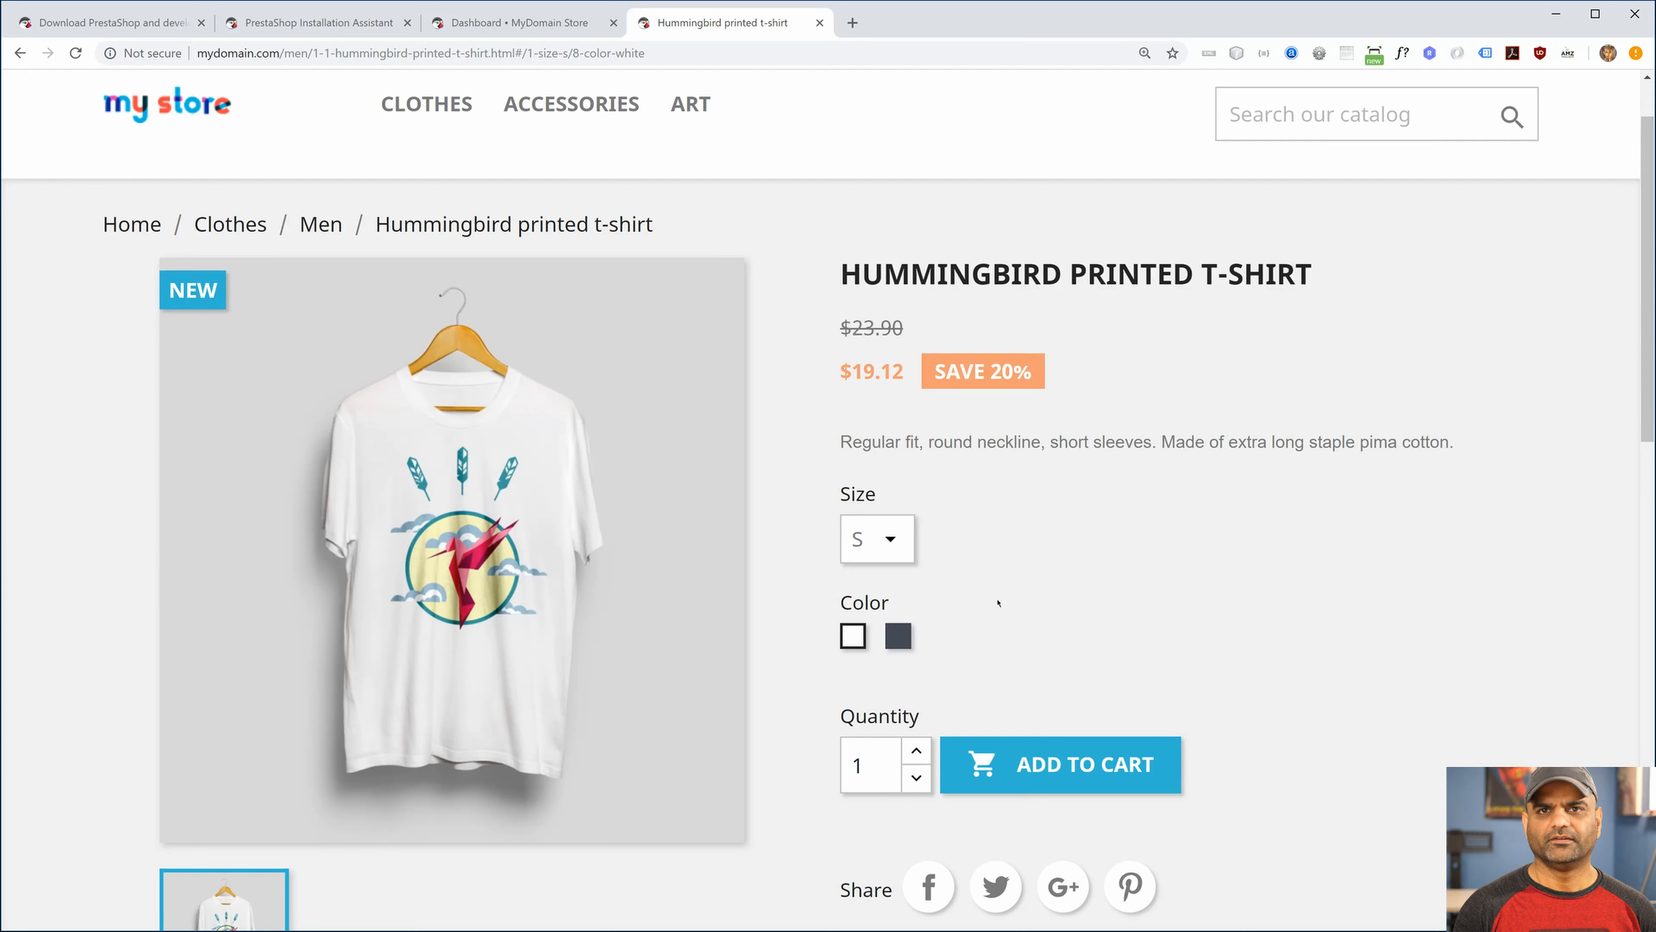
triple_click(931, 441)
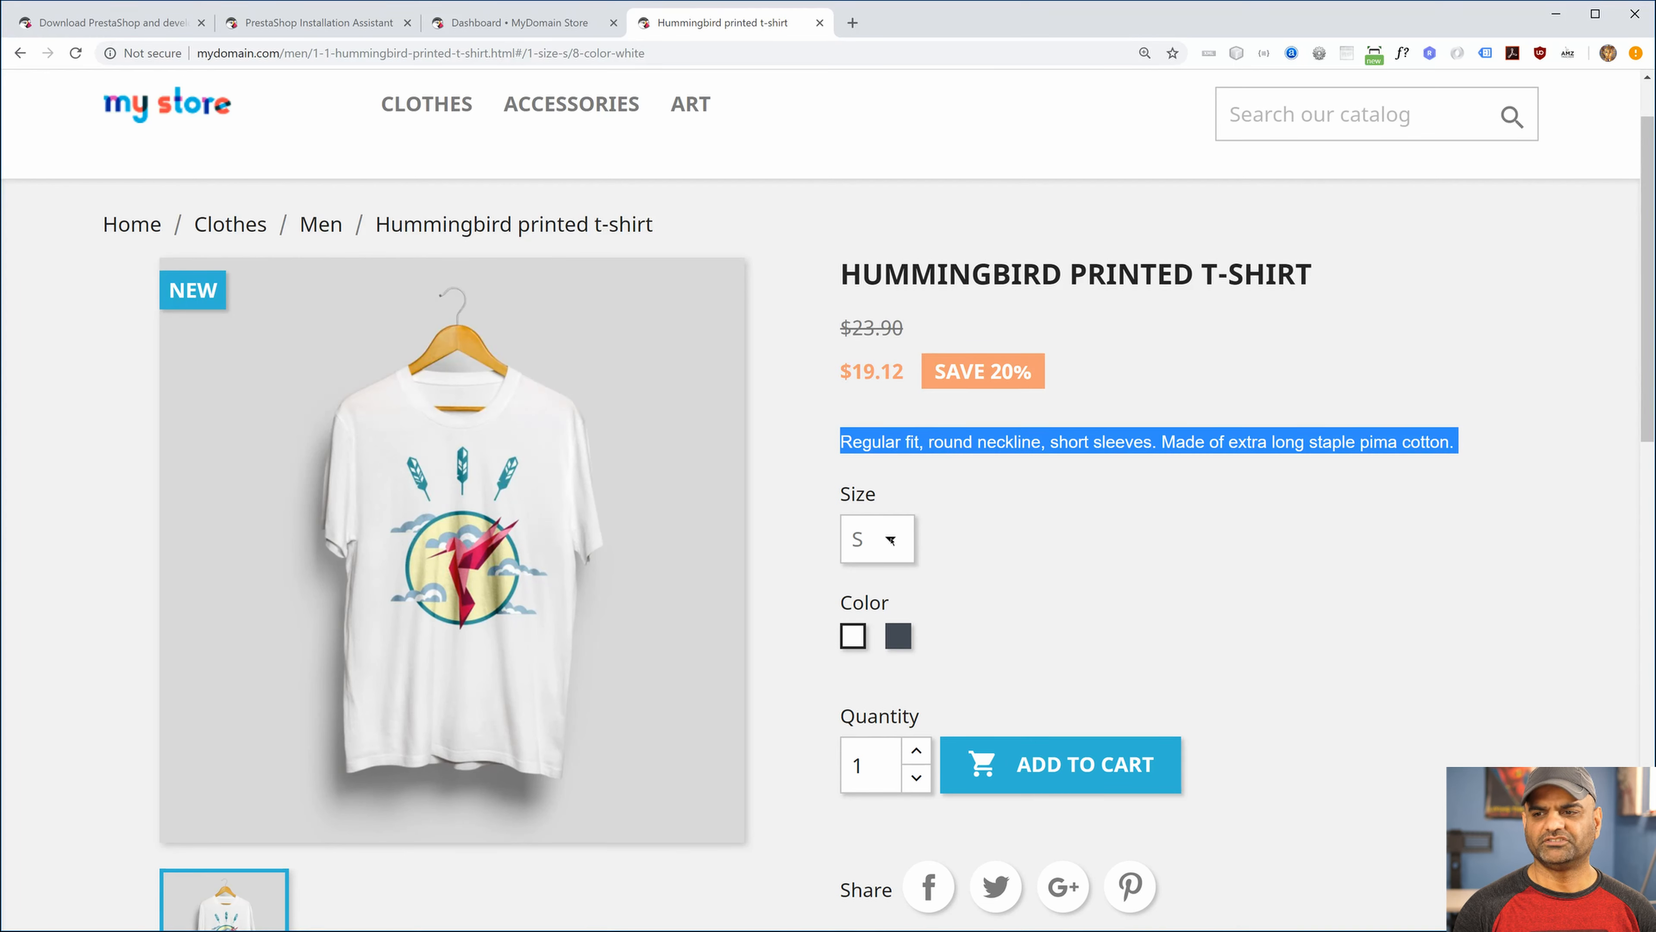
left_click(885, 556)
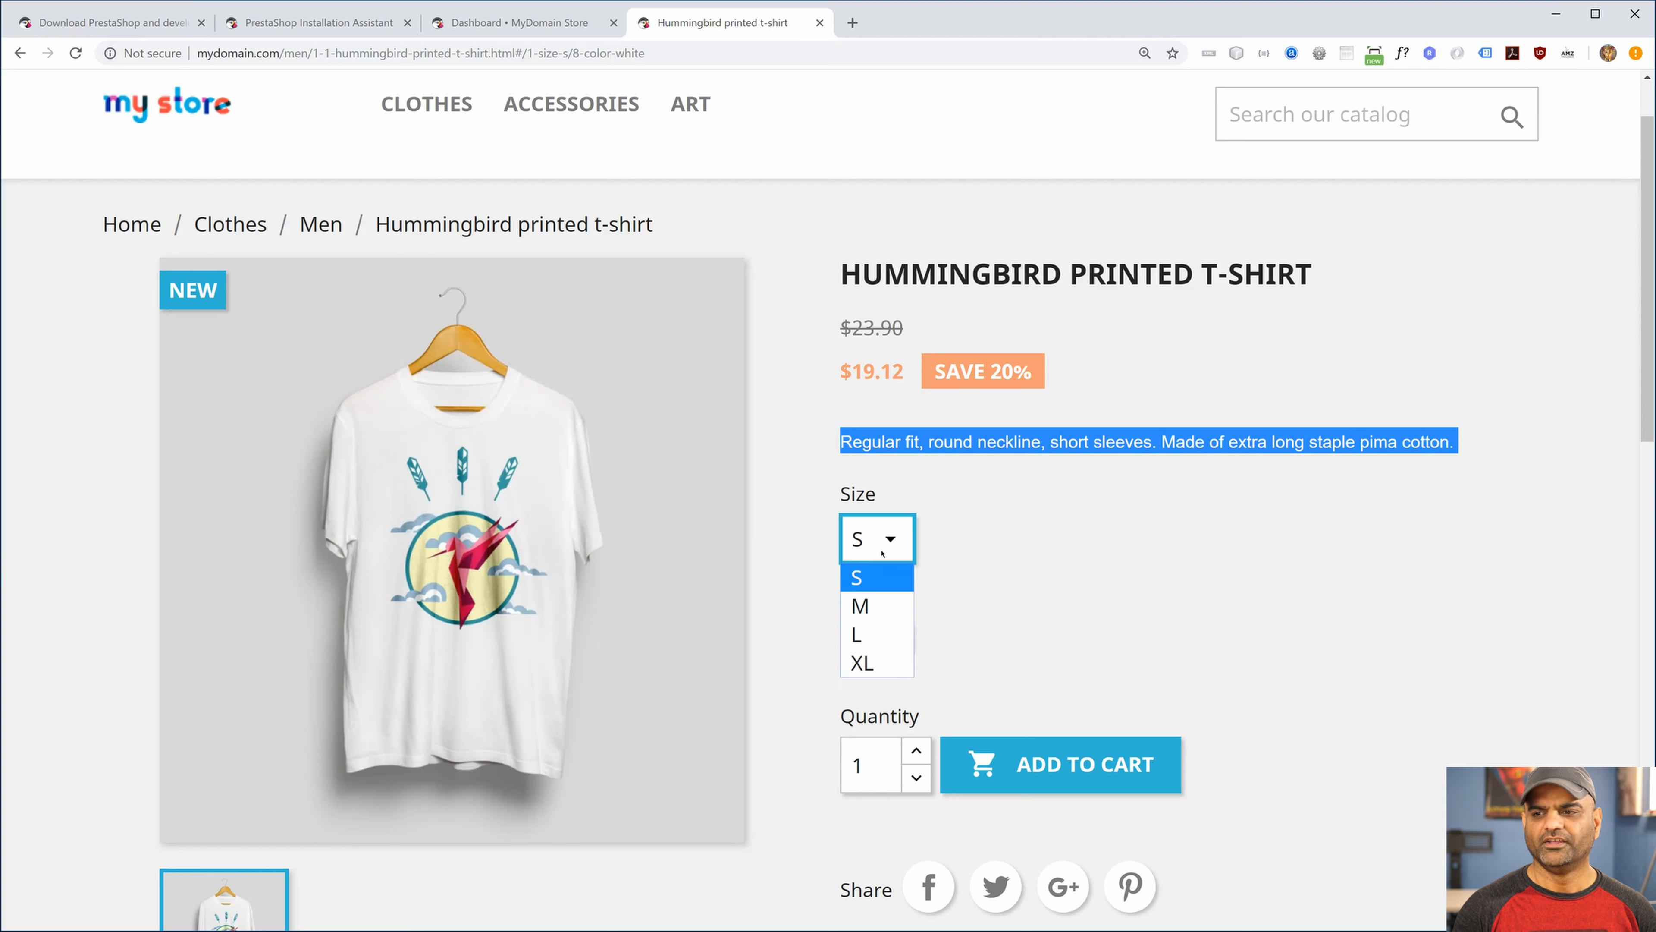
left_click(870, 607)
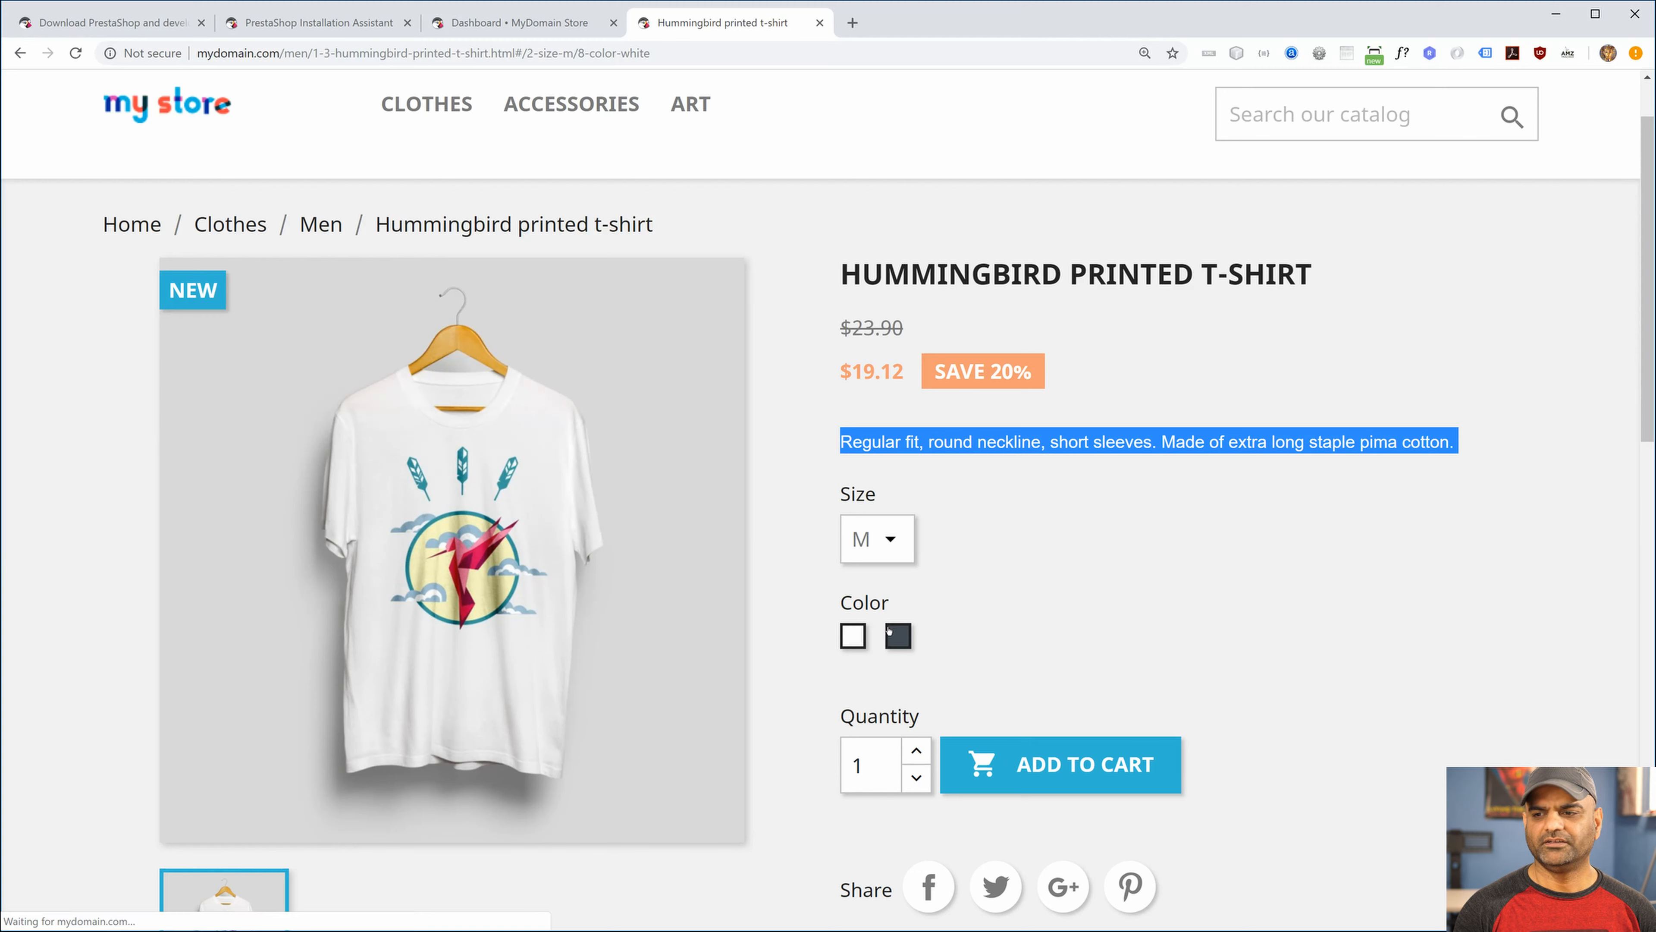
left_click(901, 639)
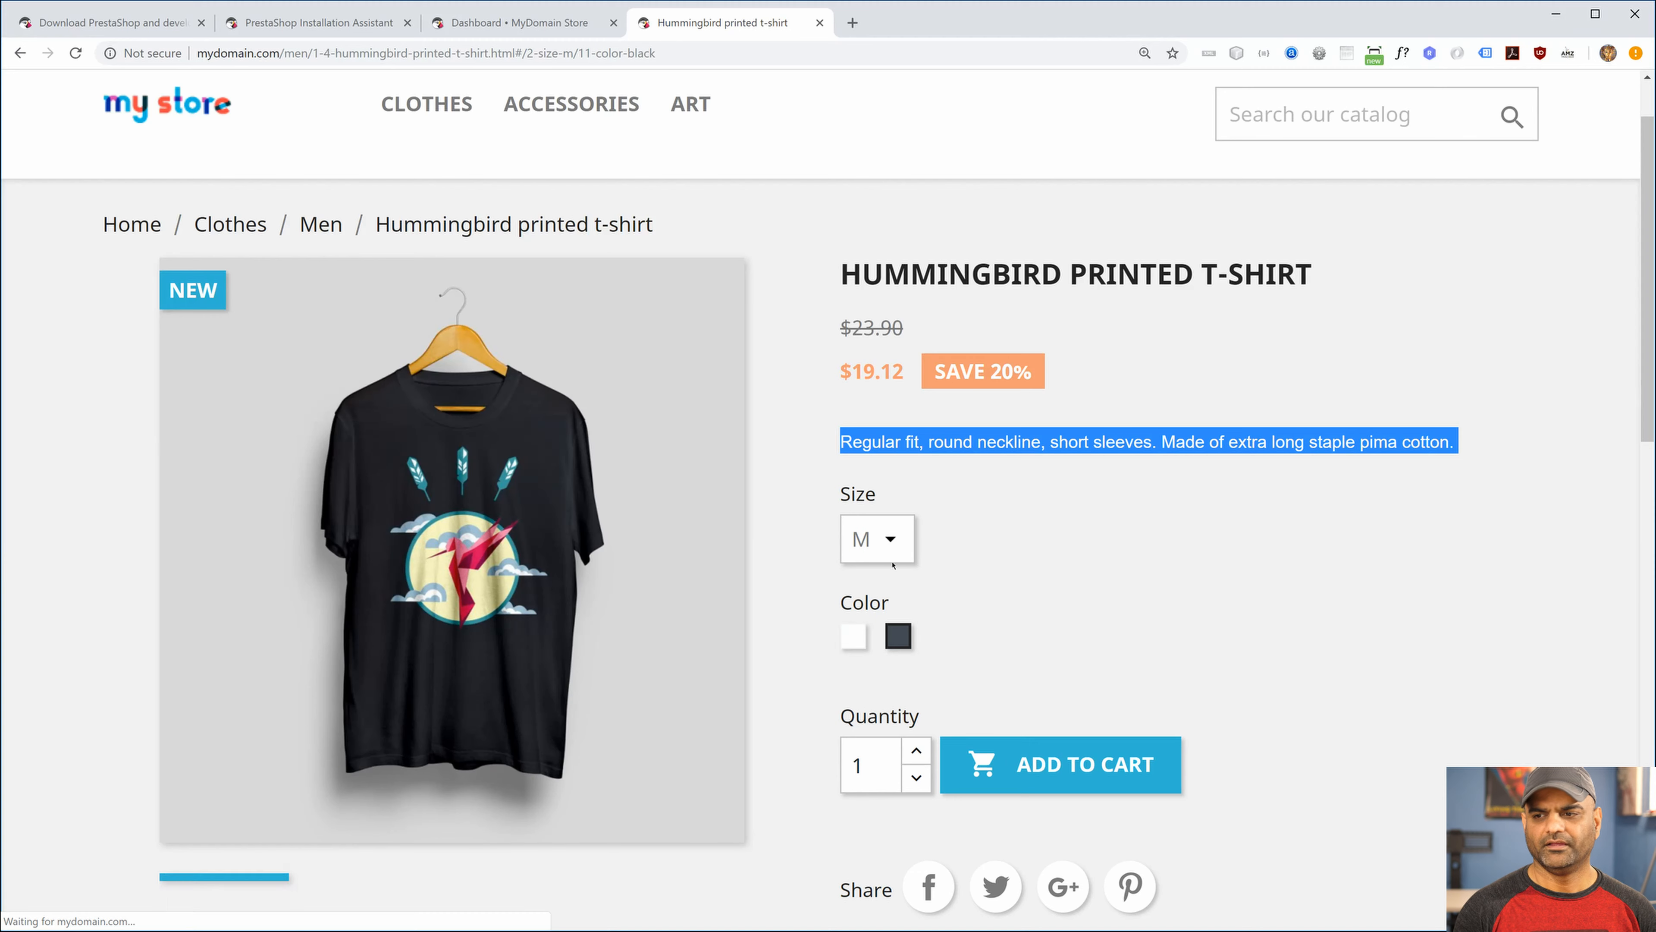
left_click(877, 539)
left_click(864, 633)
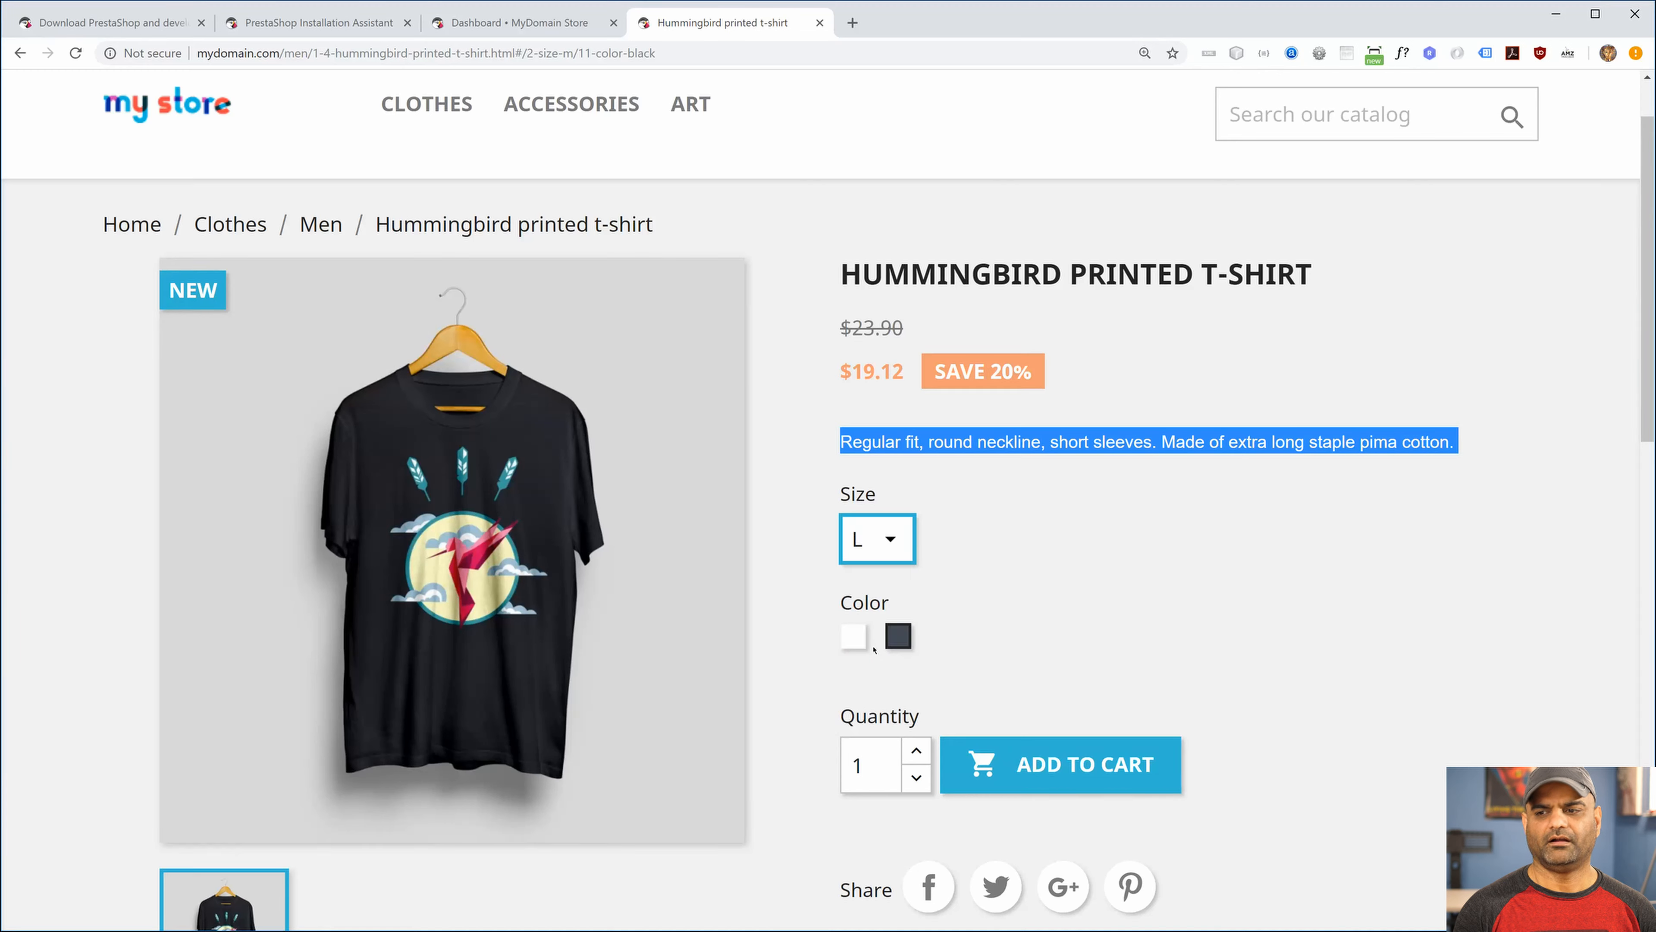
left_click(851, 637)
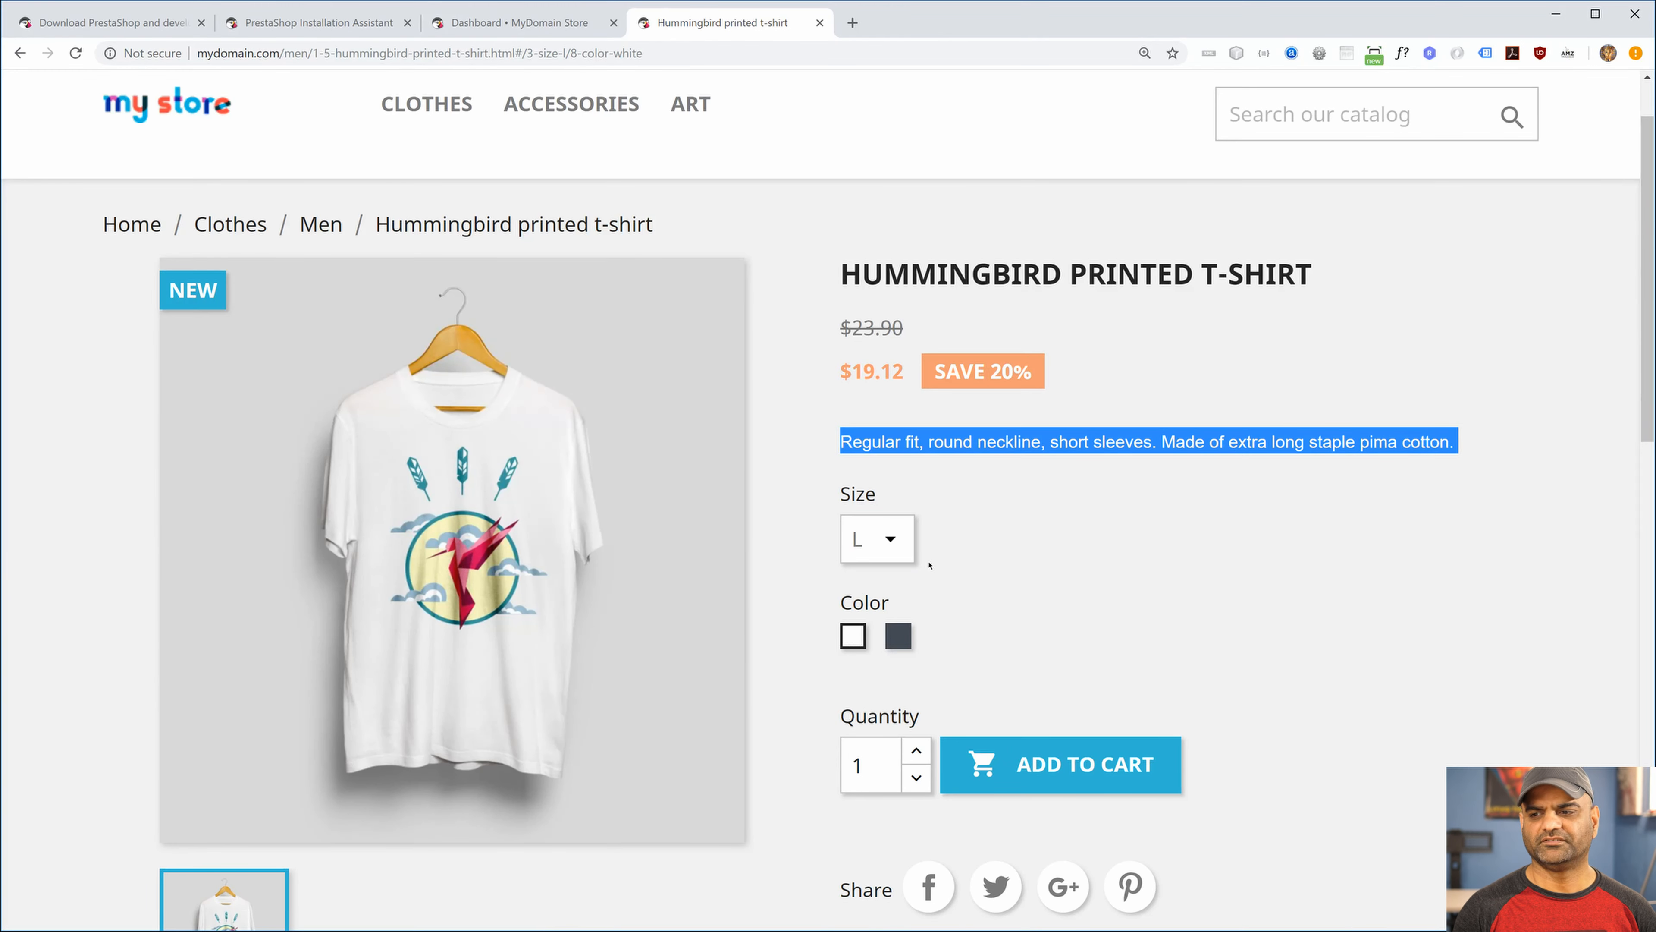
left_click(1049, 764)
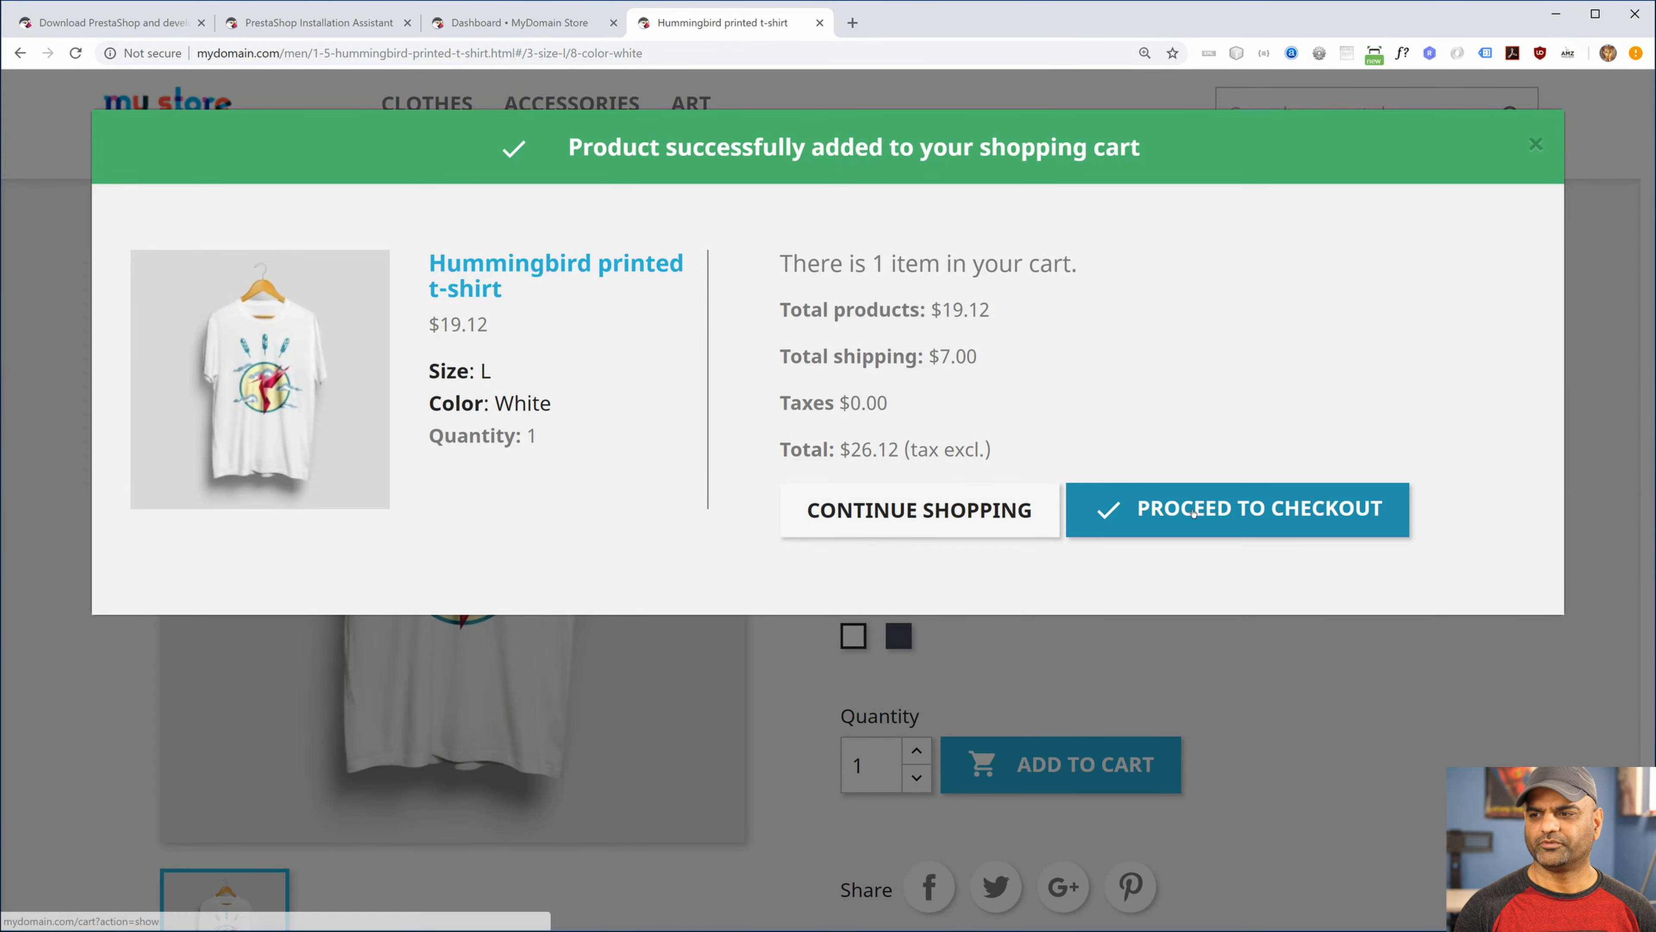
Step: Keep shopping, check the one-item cart's $26.12 total, then return home and to the admin Dashboard
left_click(1017, 516)
scroll(1057, 596, "up", 2)
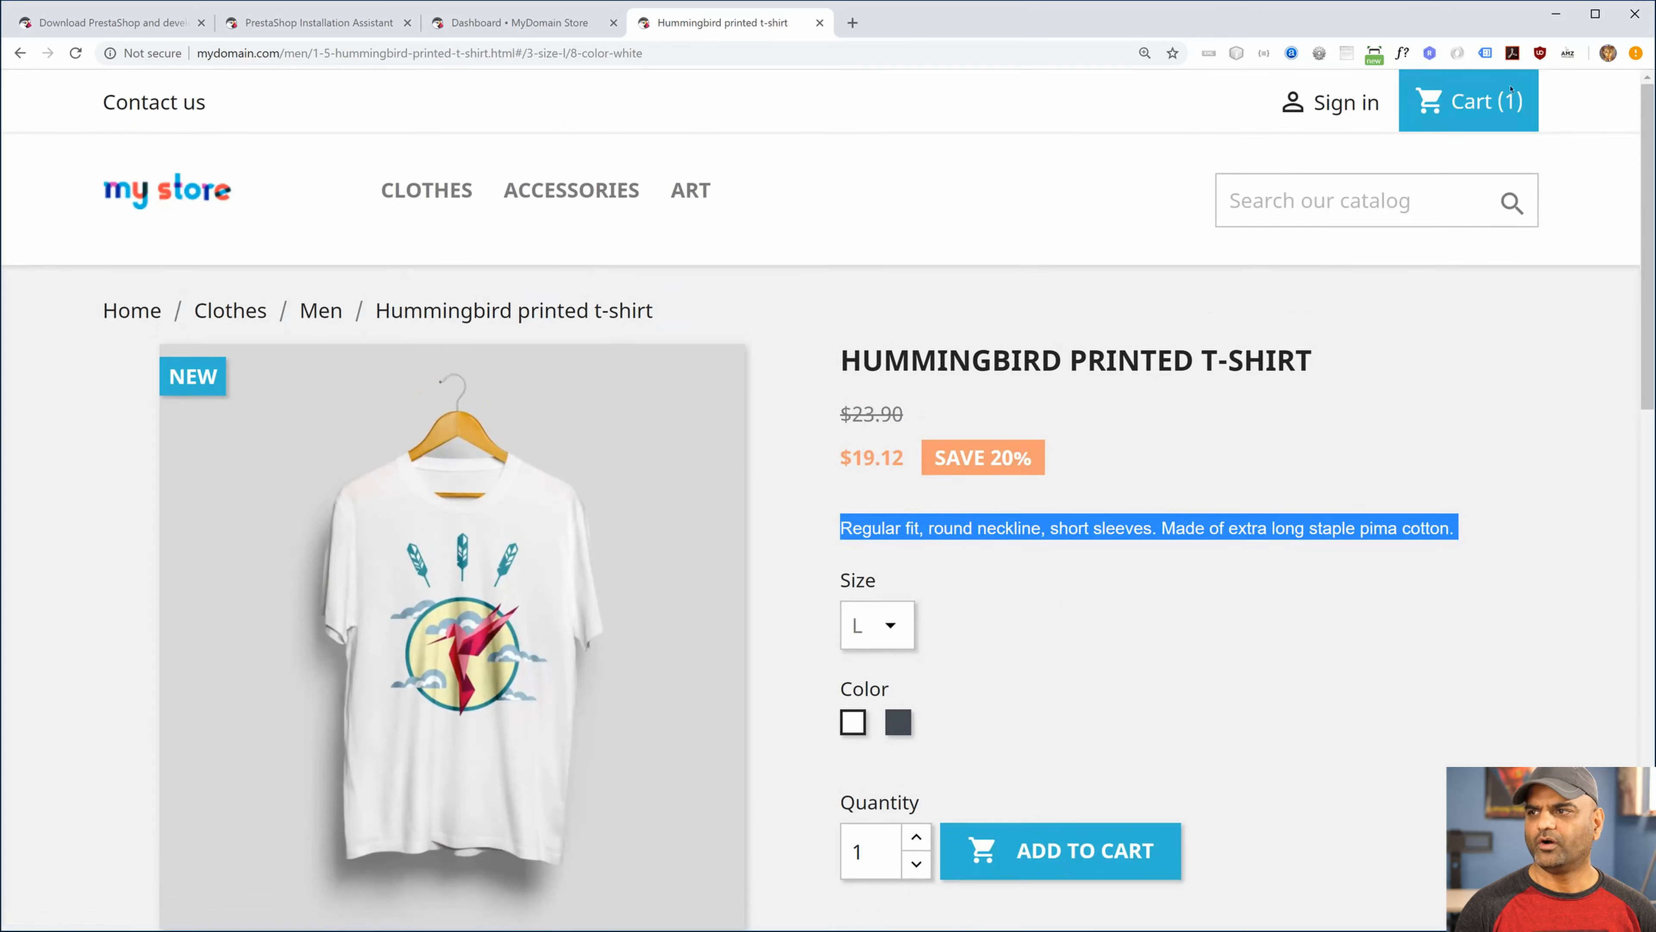
left_click(1459, 106)
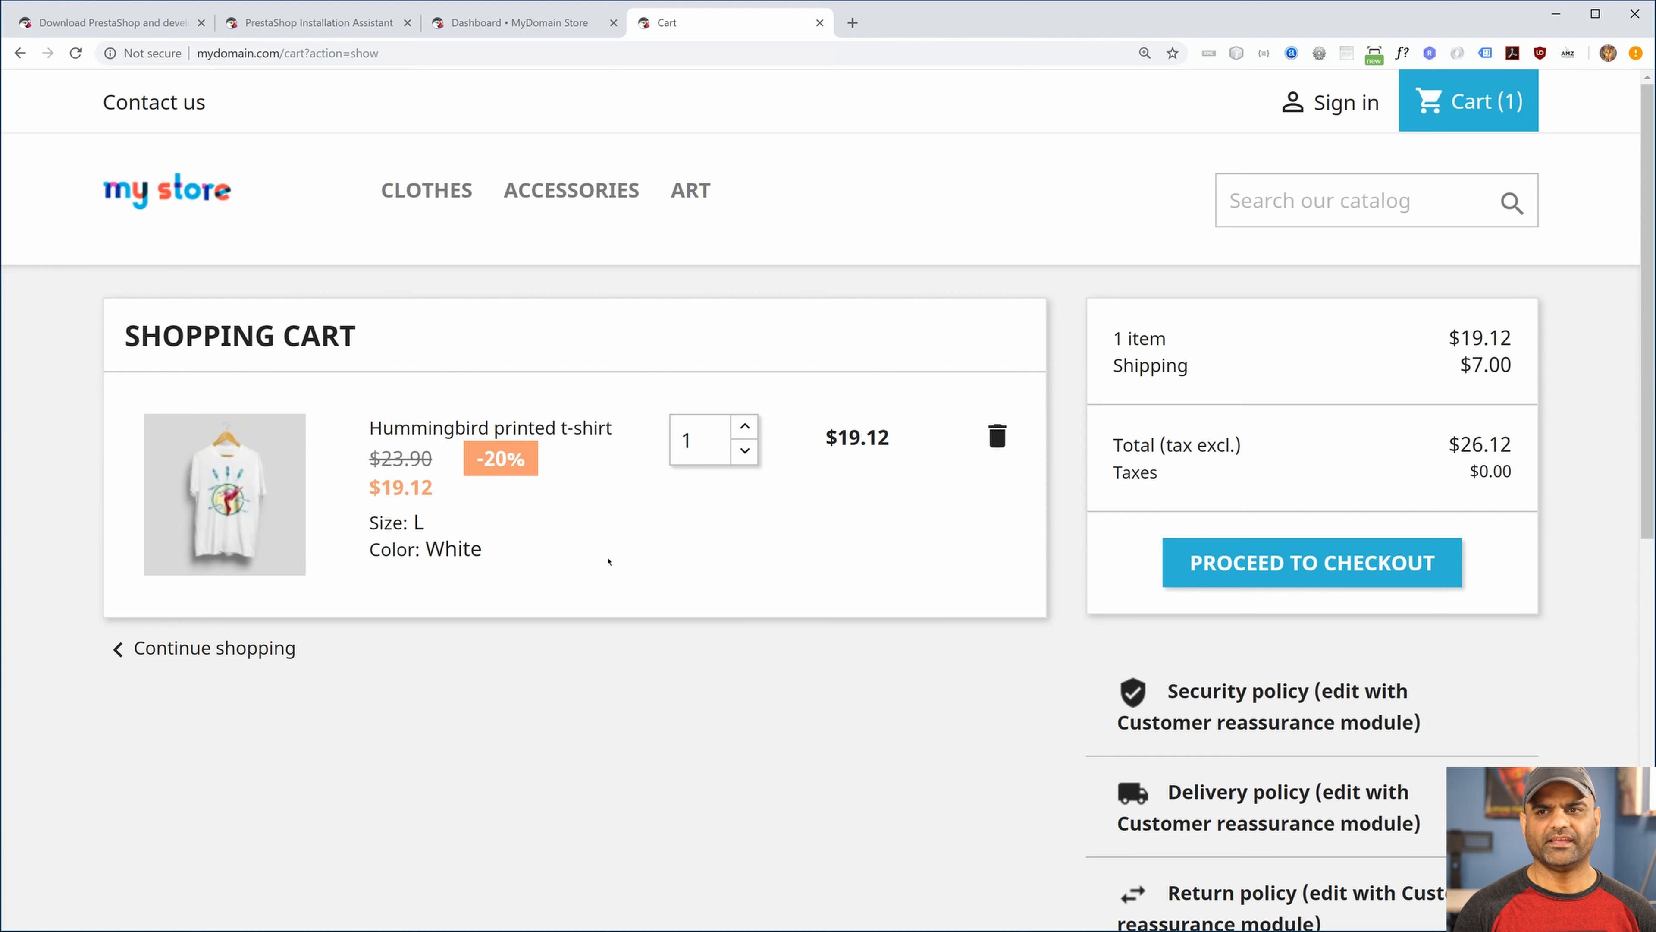
left_click(160, 201)
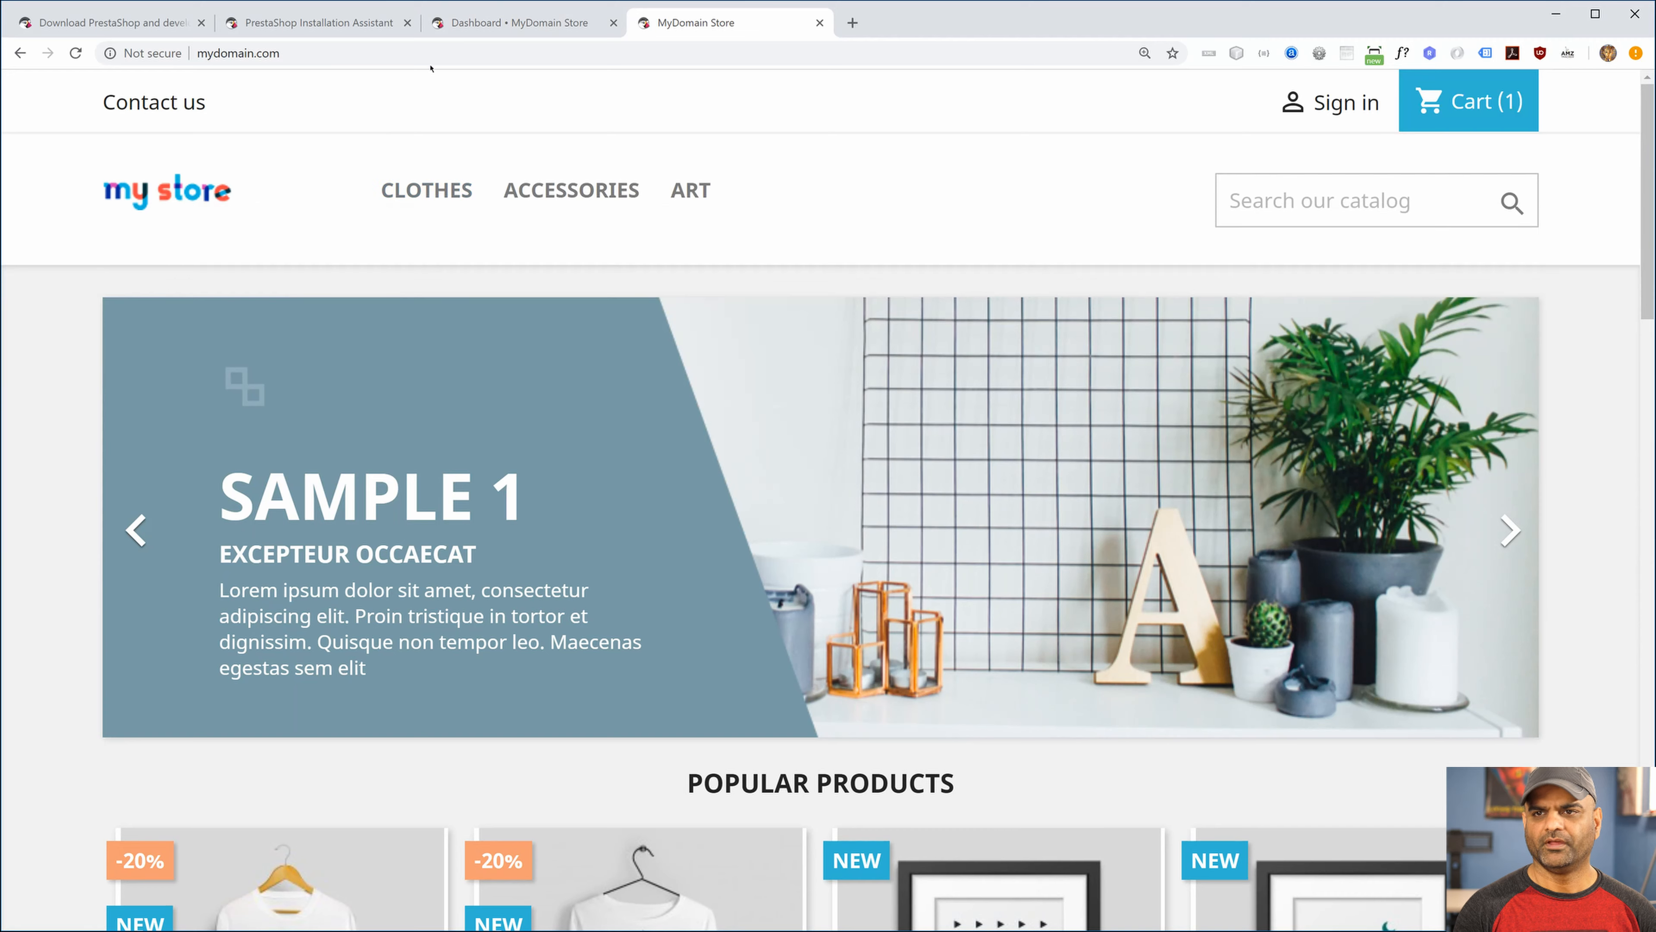
left_click(465, 21)
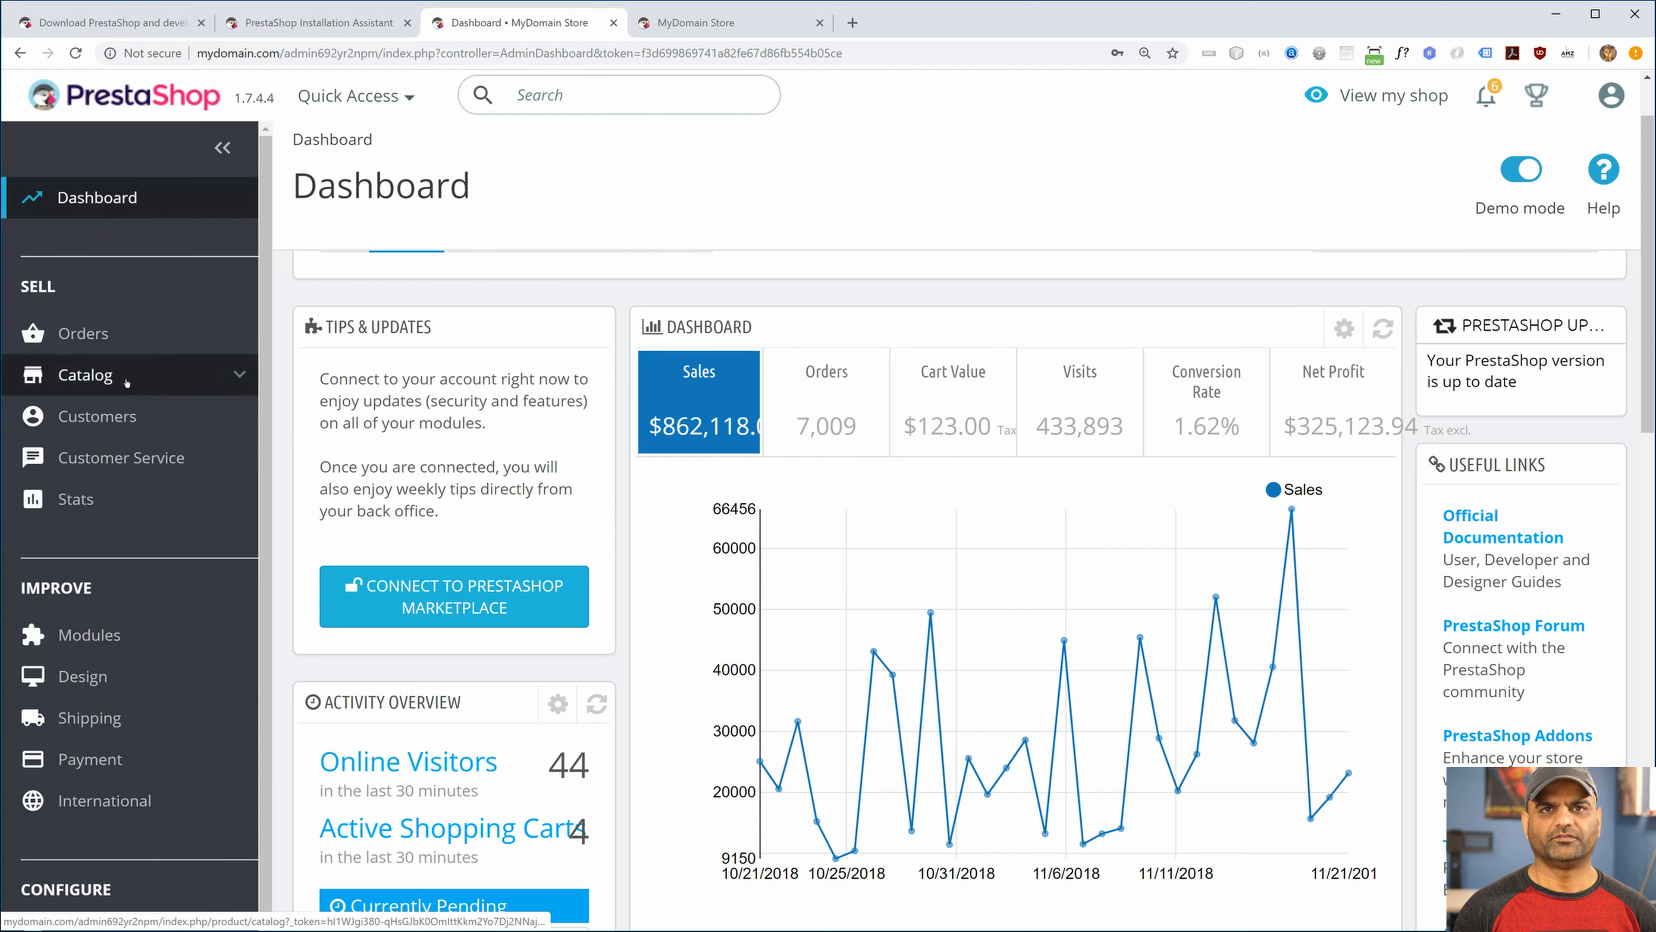
Step: Open Catalog > Products and scroll the list, e.g. Customizable mug at $13.90 with 300 in stock
mouse_move(127, 382)
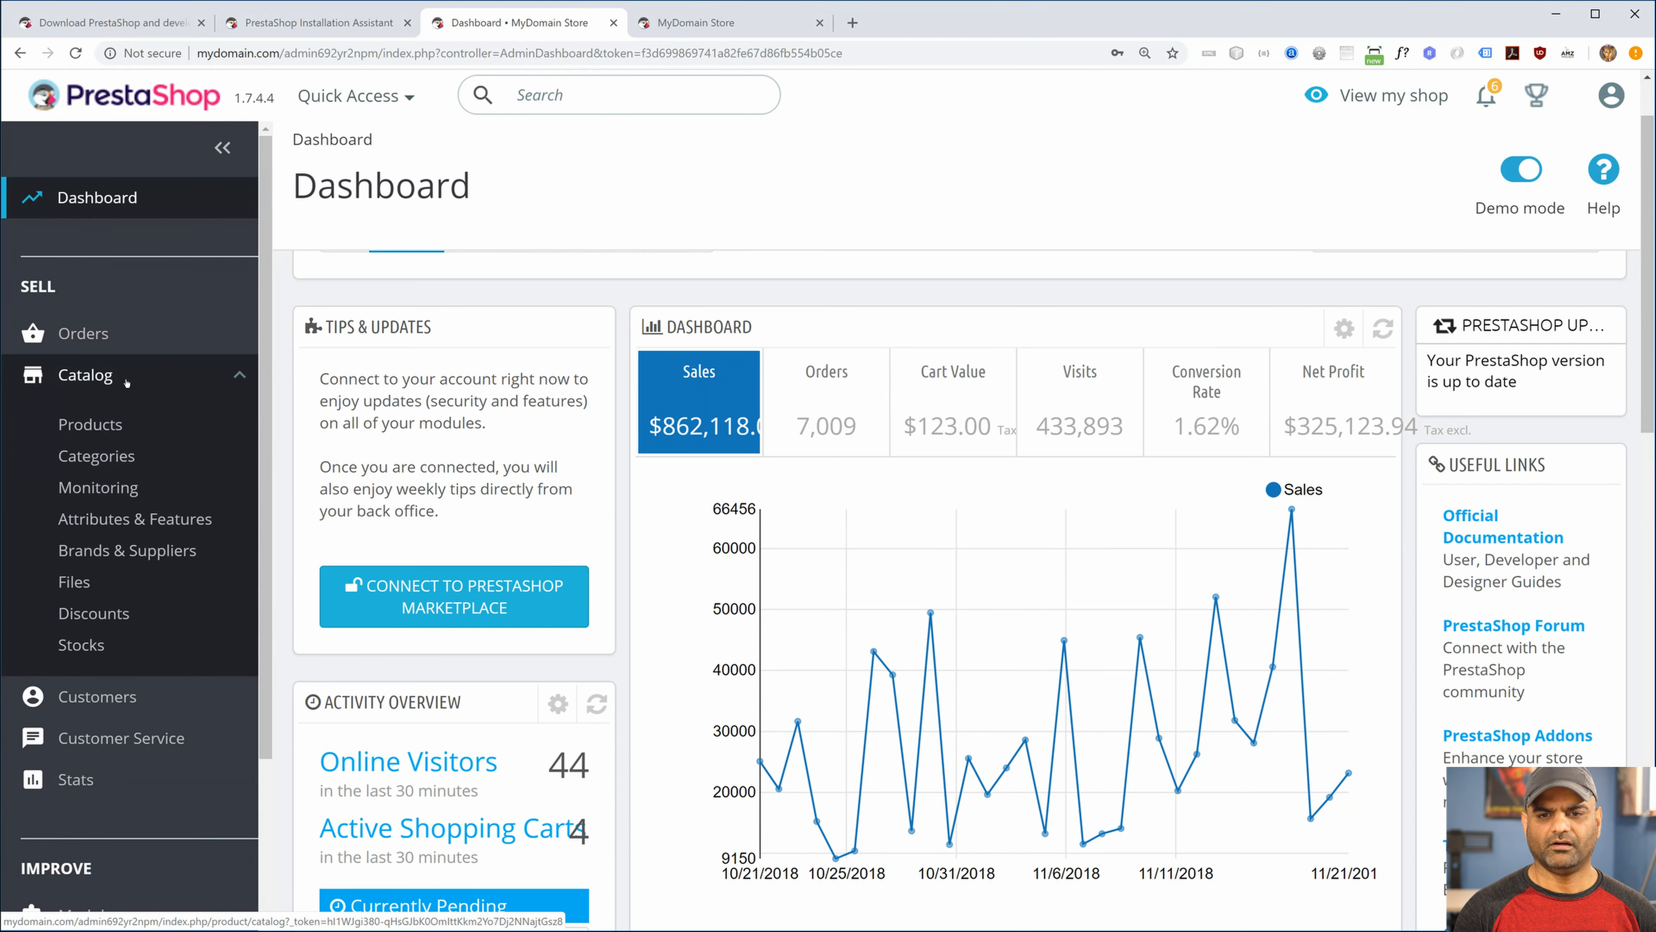
left_click(82, 425)
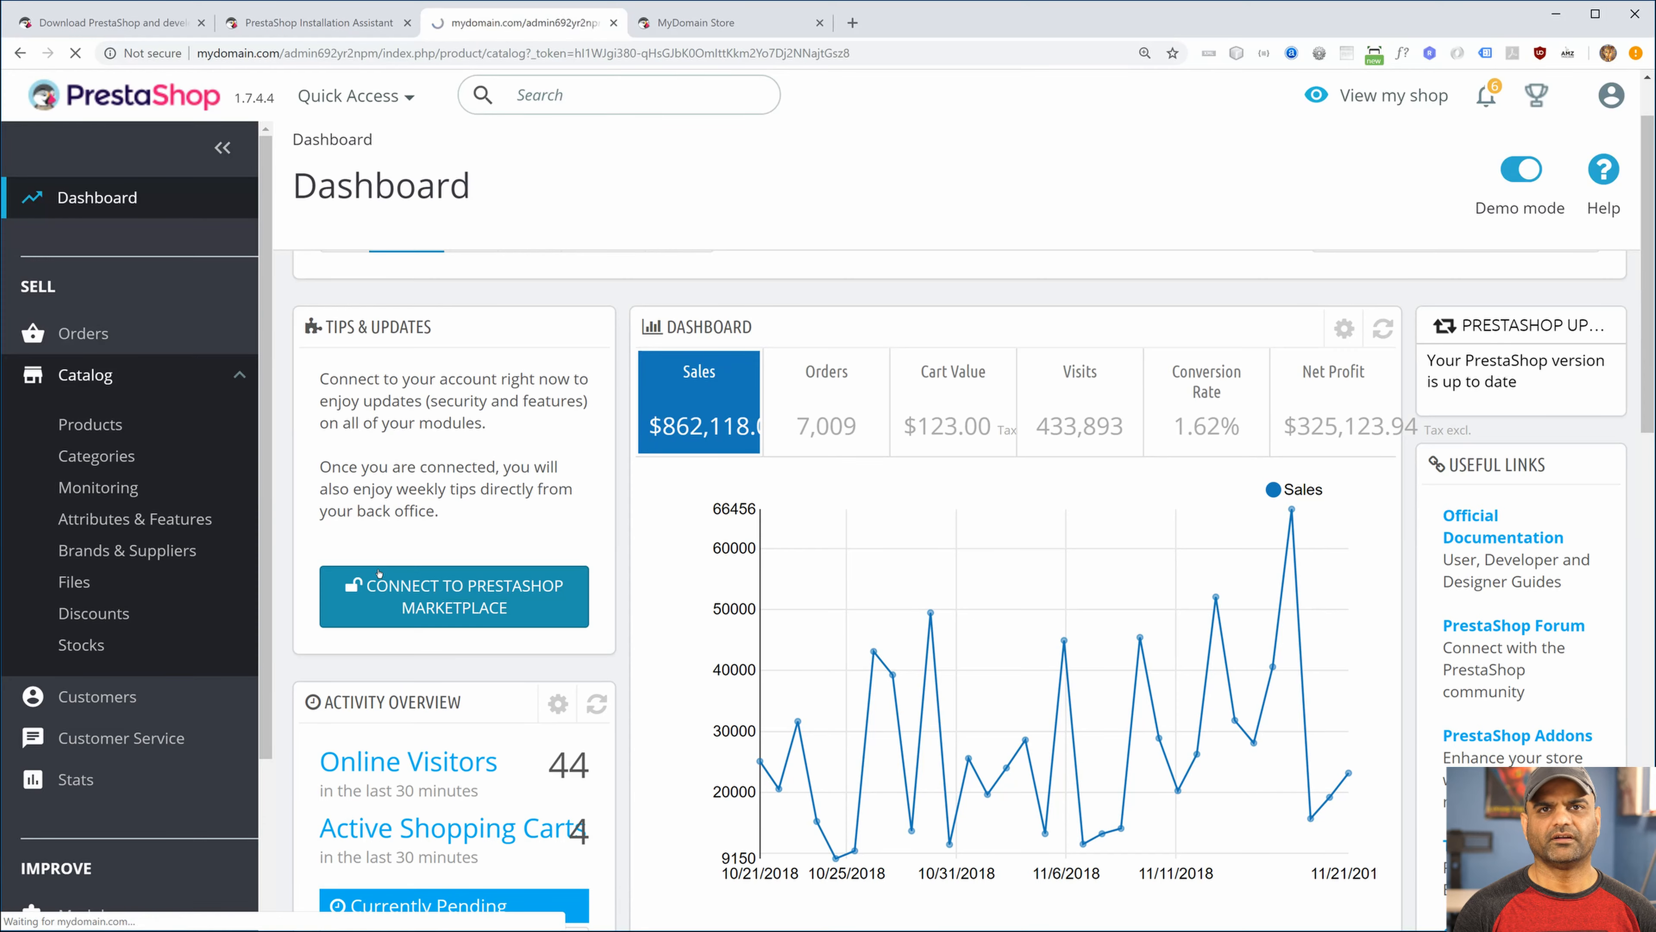
scroll(378, 572, "down", 3)
scroll(379, 572, "down", 1)
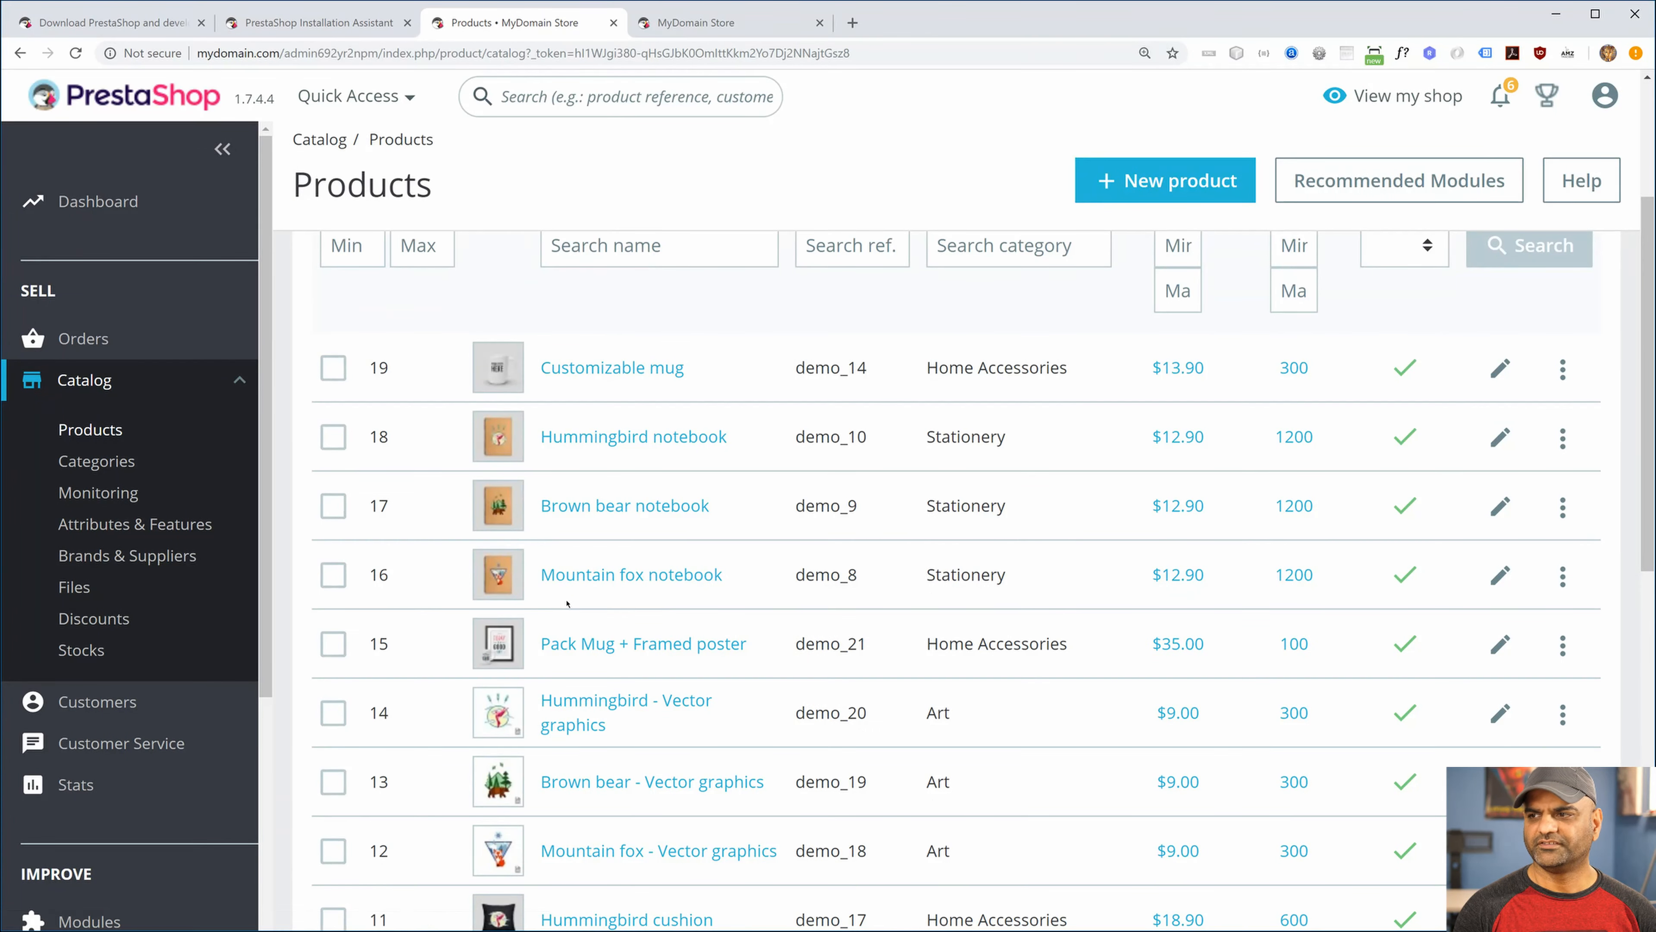
scroll(566, 603, "up", 4)
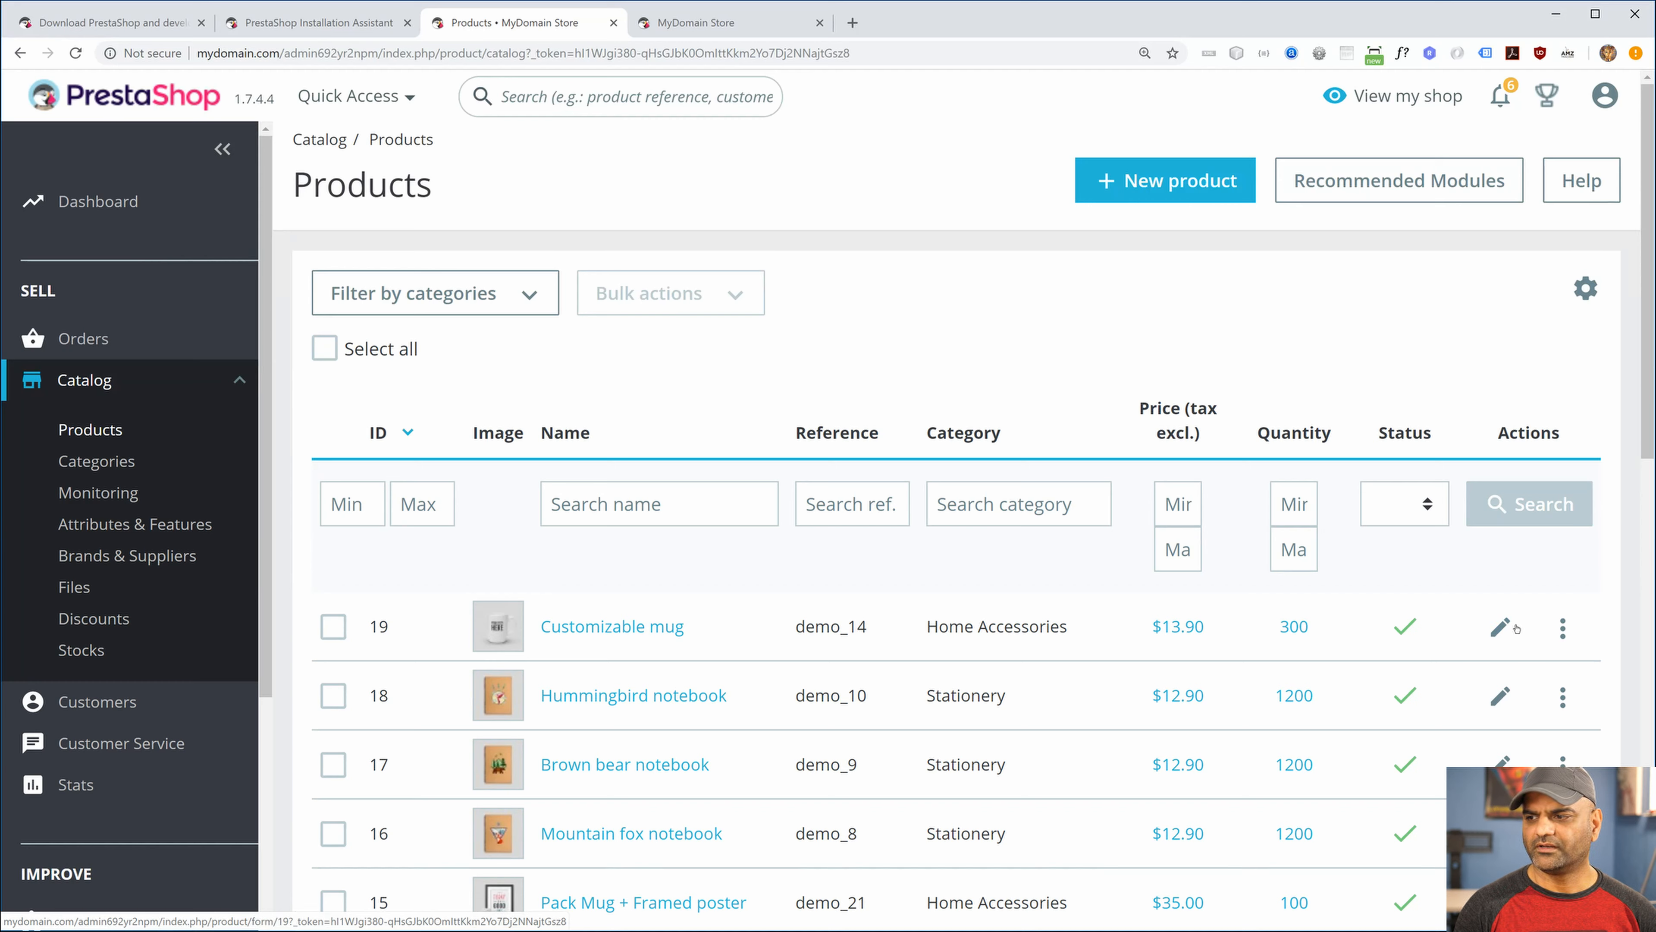
scroll(632, 696, "down", 1)
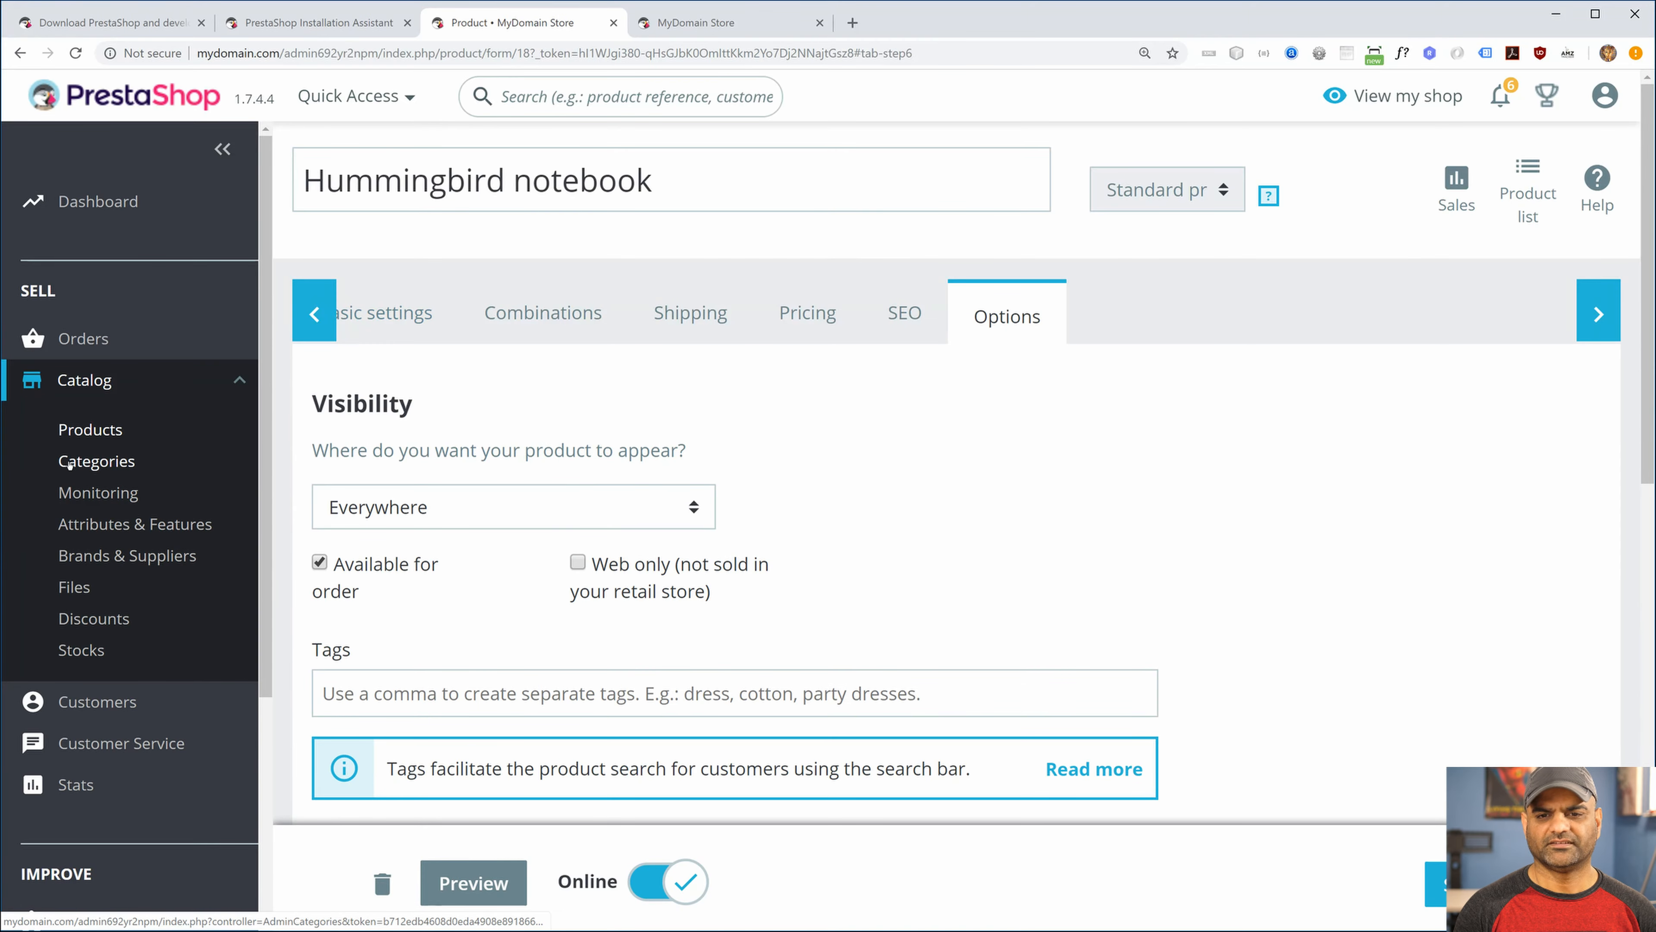
Step: Open Catalog > Categories and drag the Art category above Accessories
left_click(70, 464)
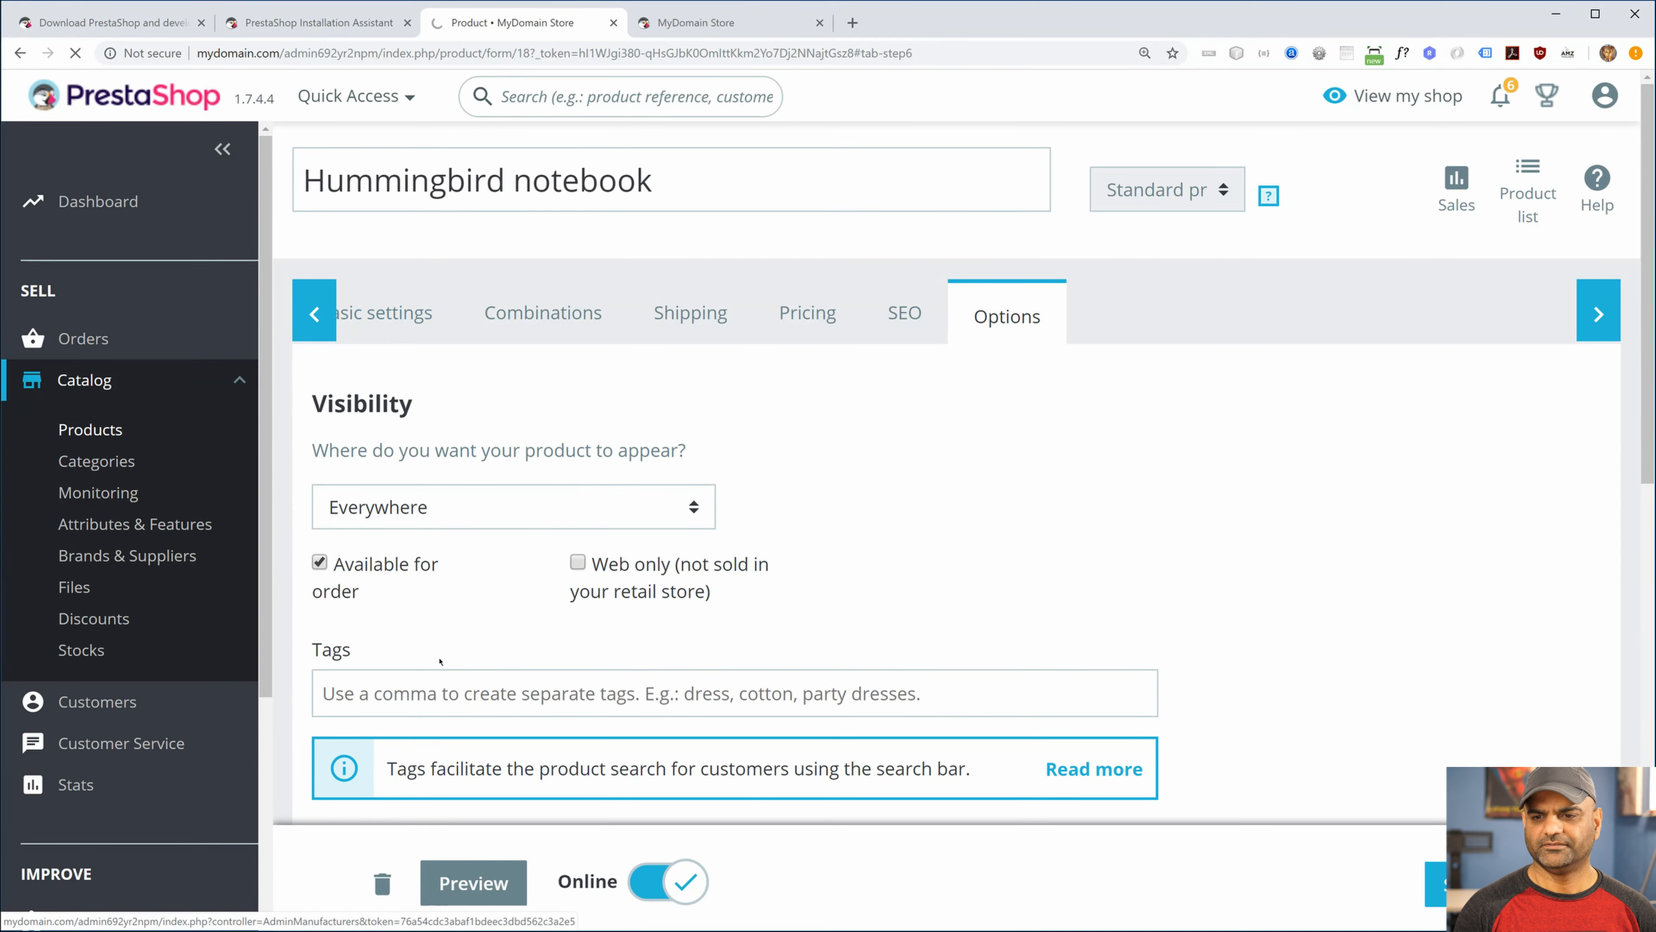
scroll(434, 666, "down", 2)
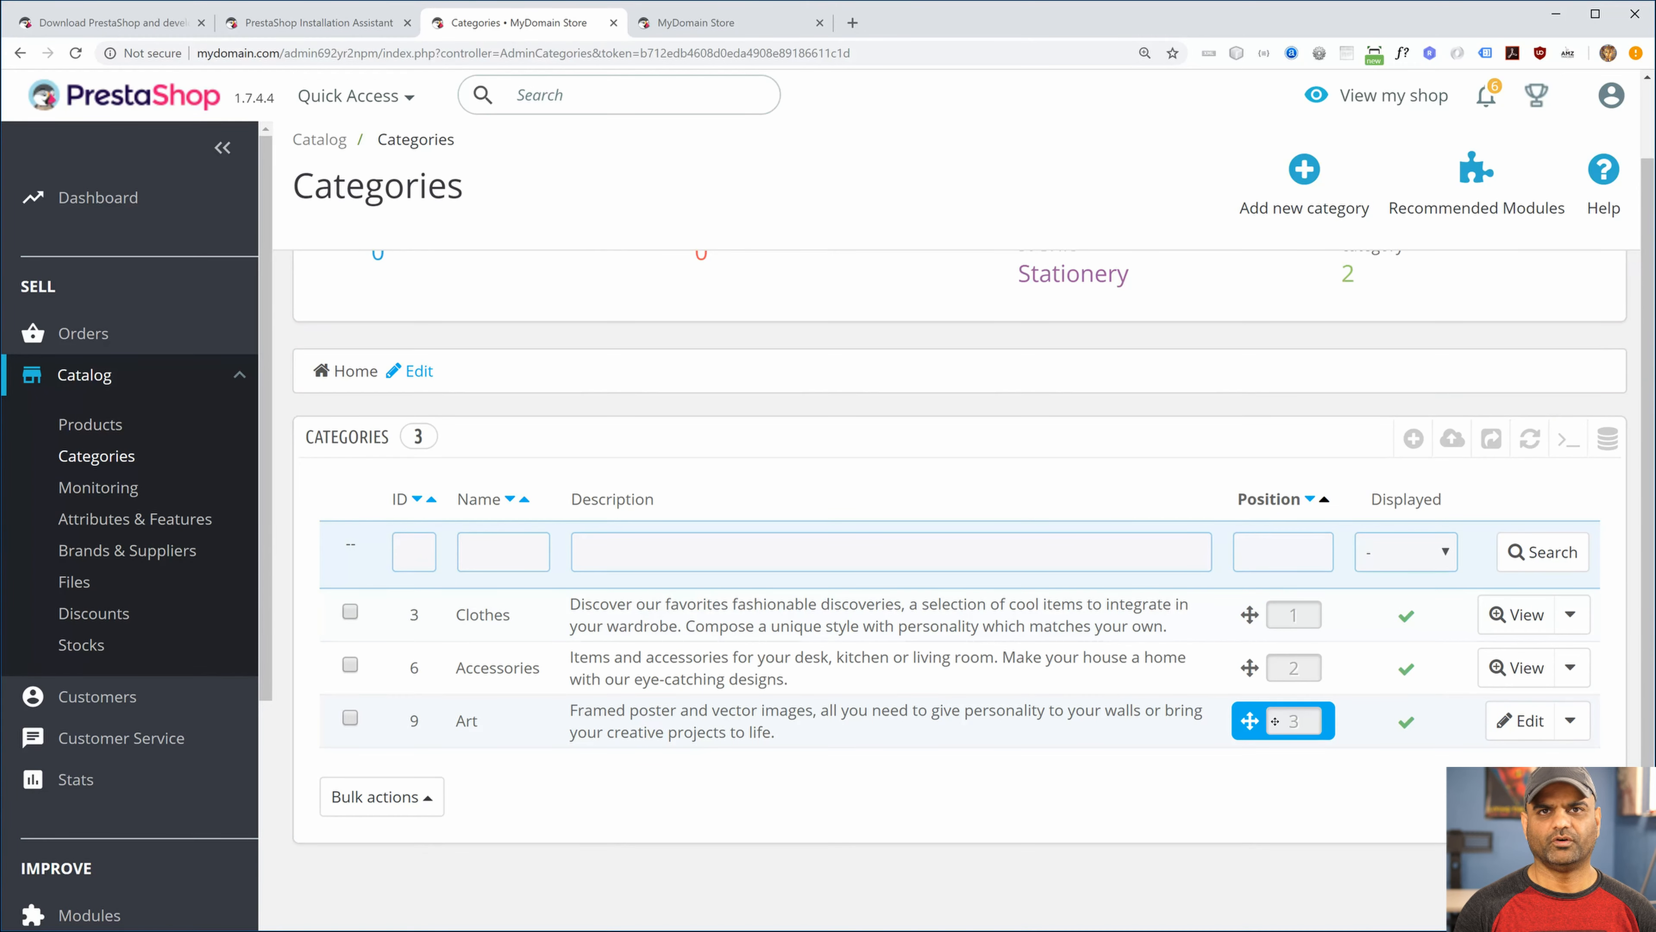
left_click_drag(1263, 720, 1255, 627)
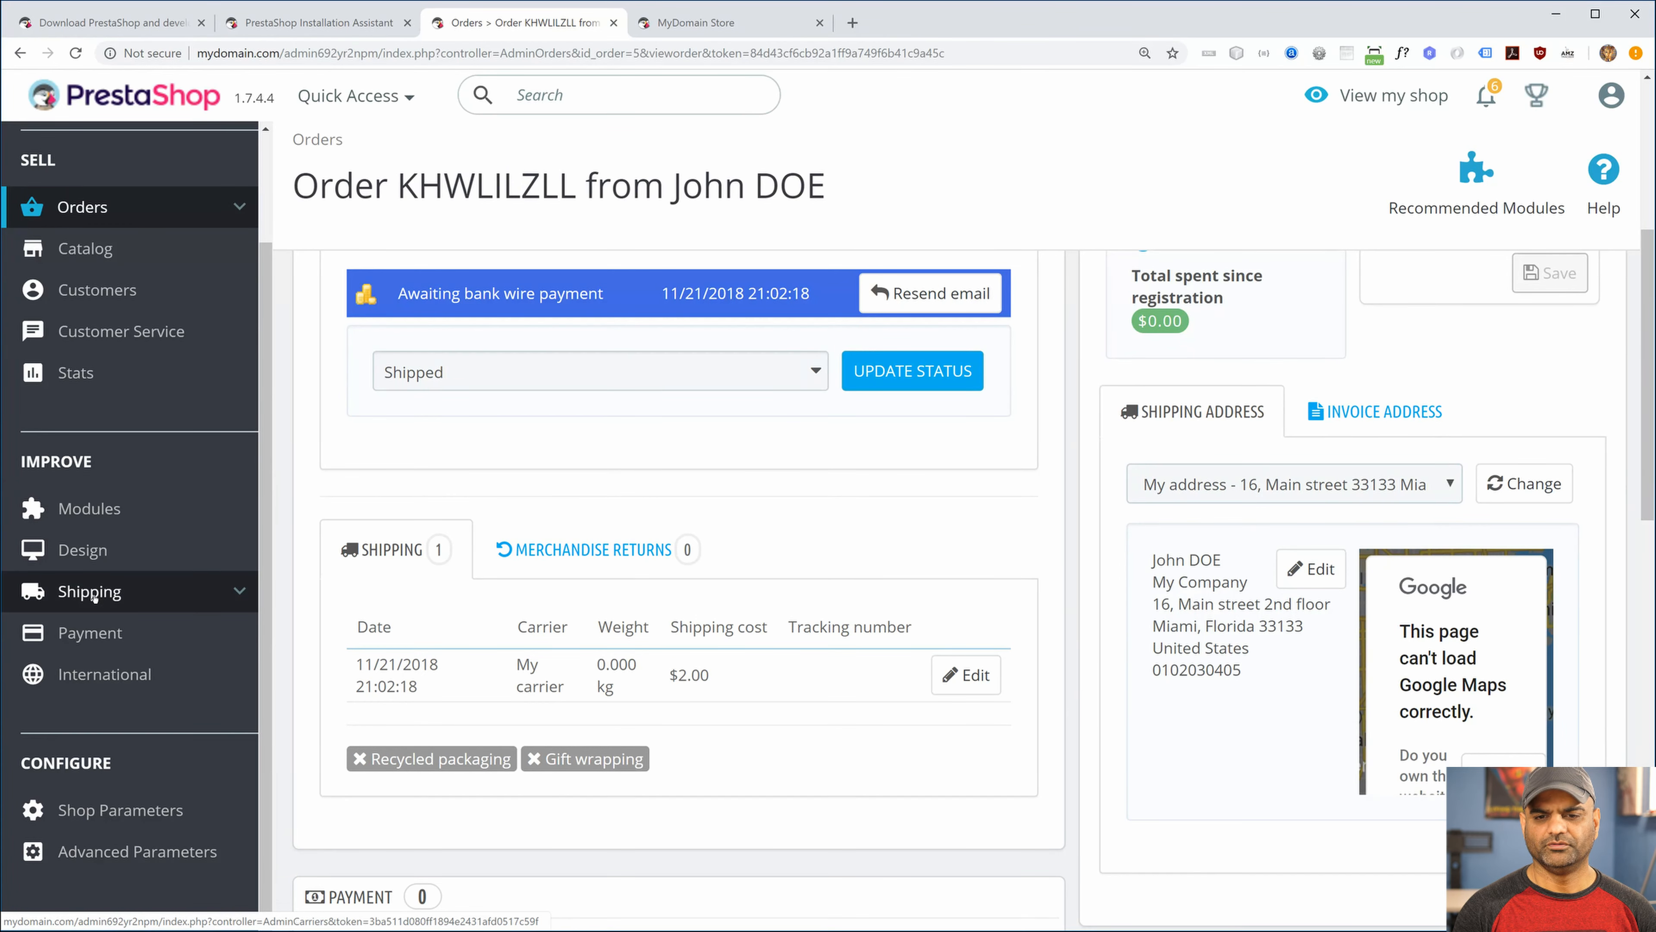
Step: Delete the MyDomain Store carrier, then edit My carrier and reach its shipping locations and costs
mouse_move(93, 597)
left_click(78, 644)
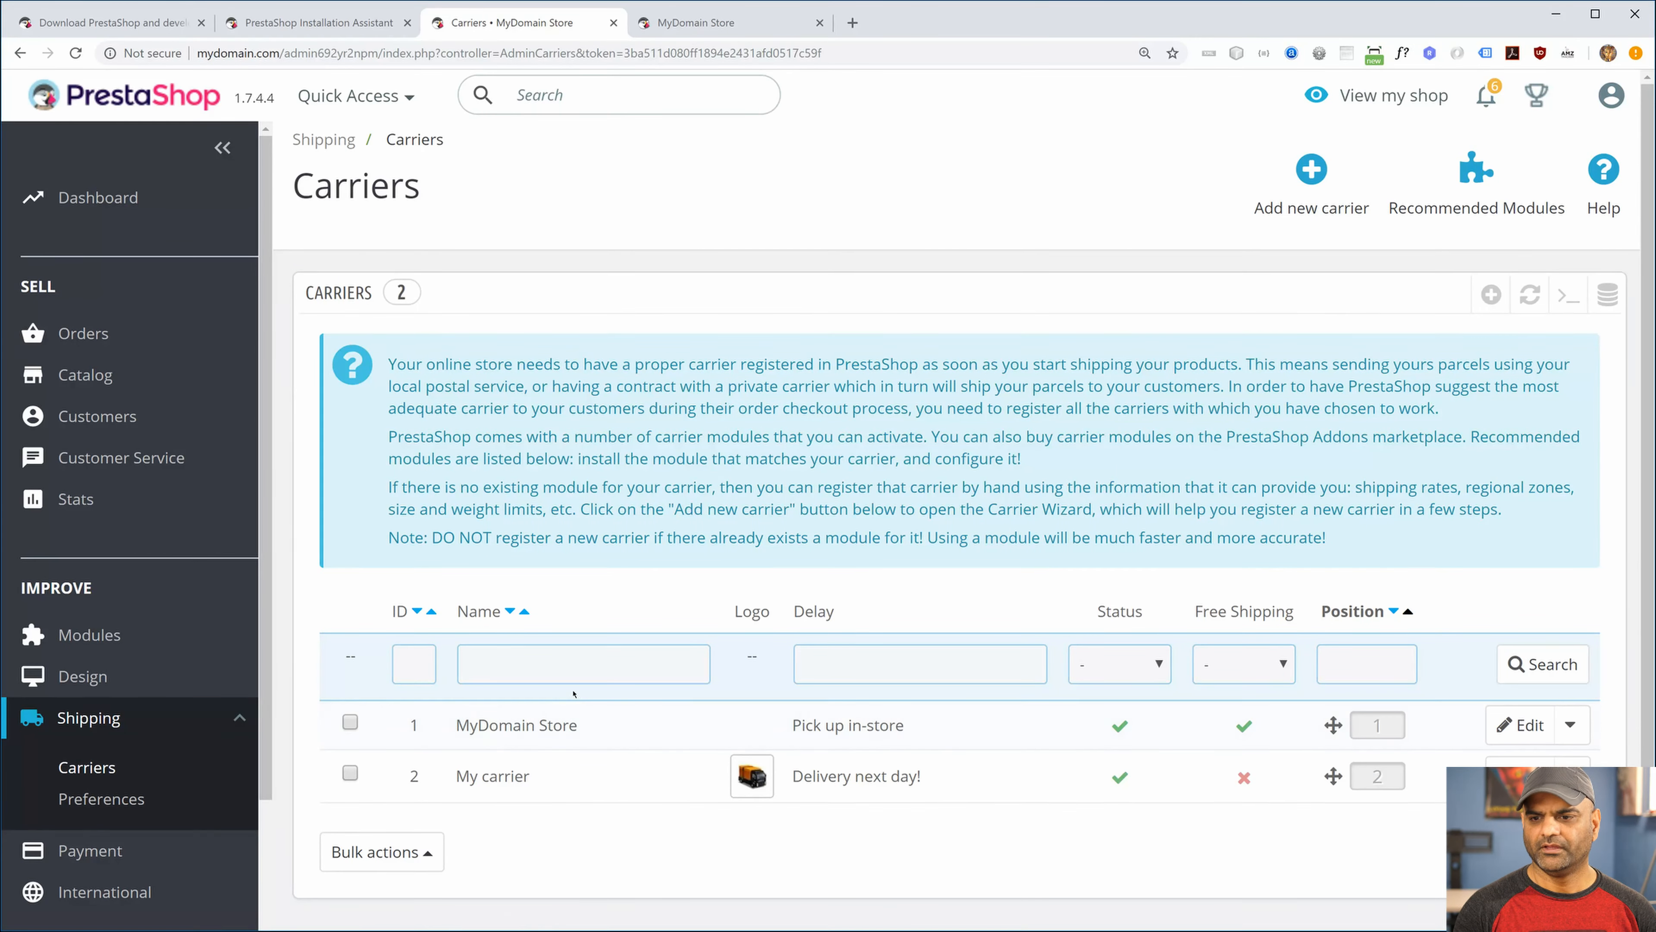
scroll(574, 693, "down", 1)
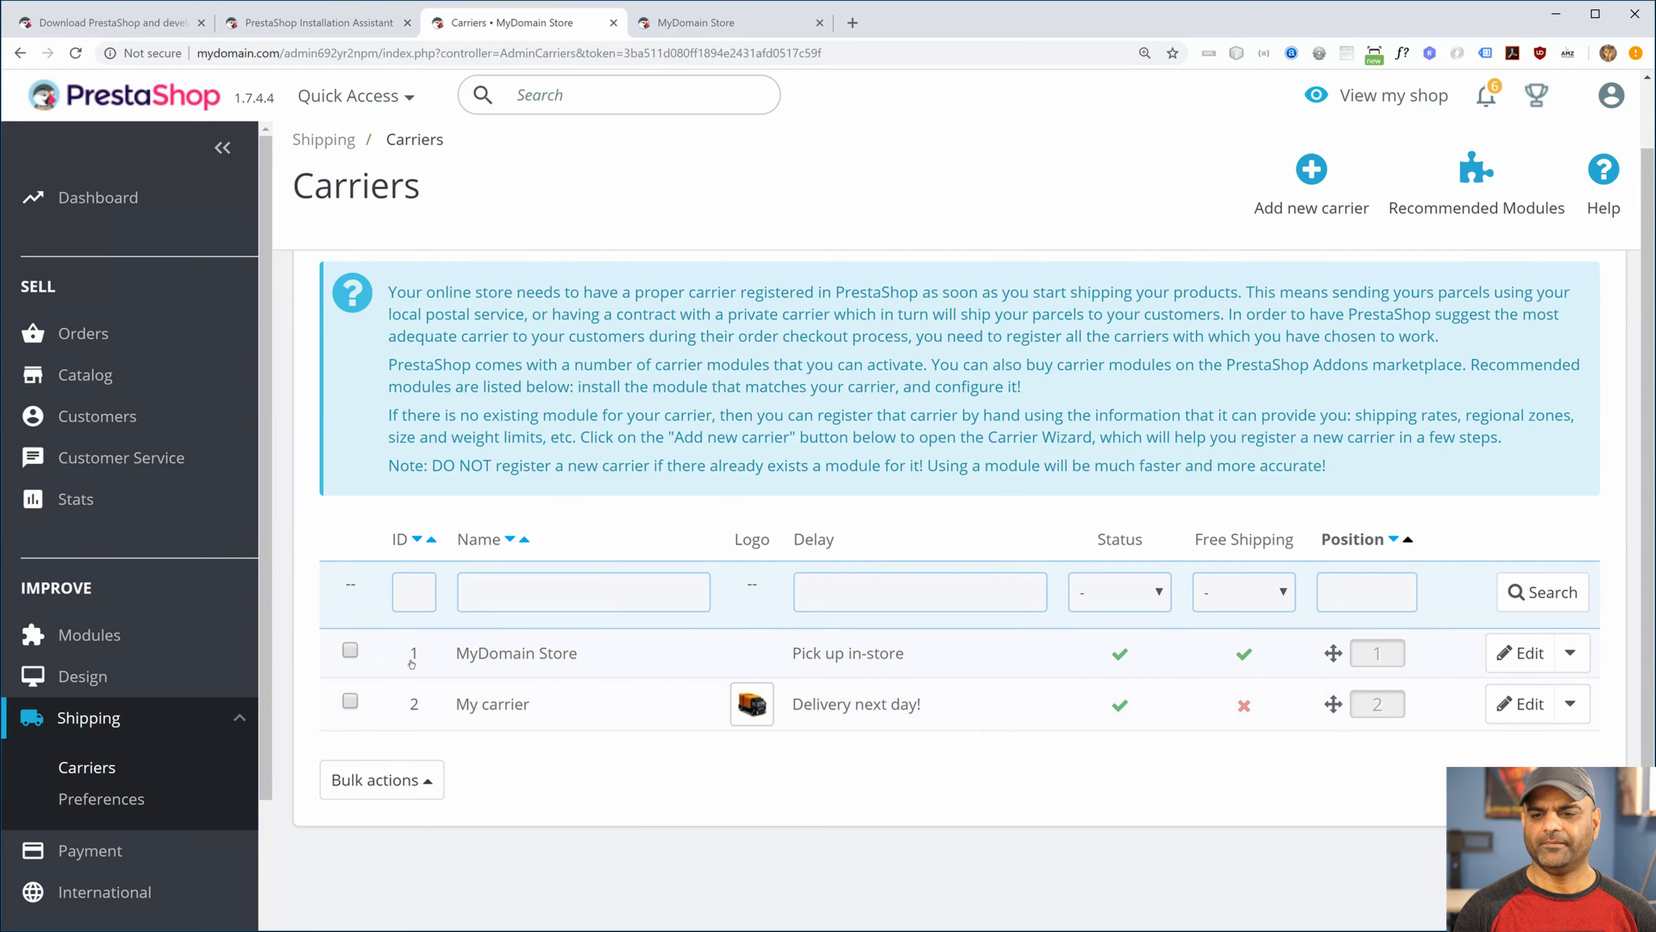
left_click(1570, 653)
left_click(1458, 706)
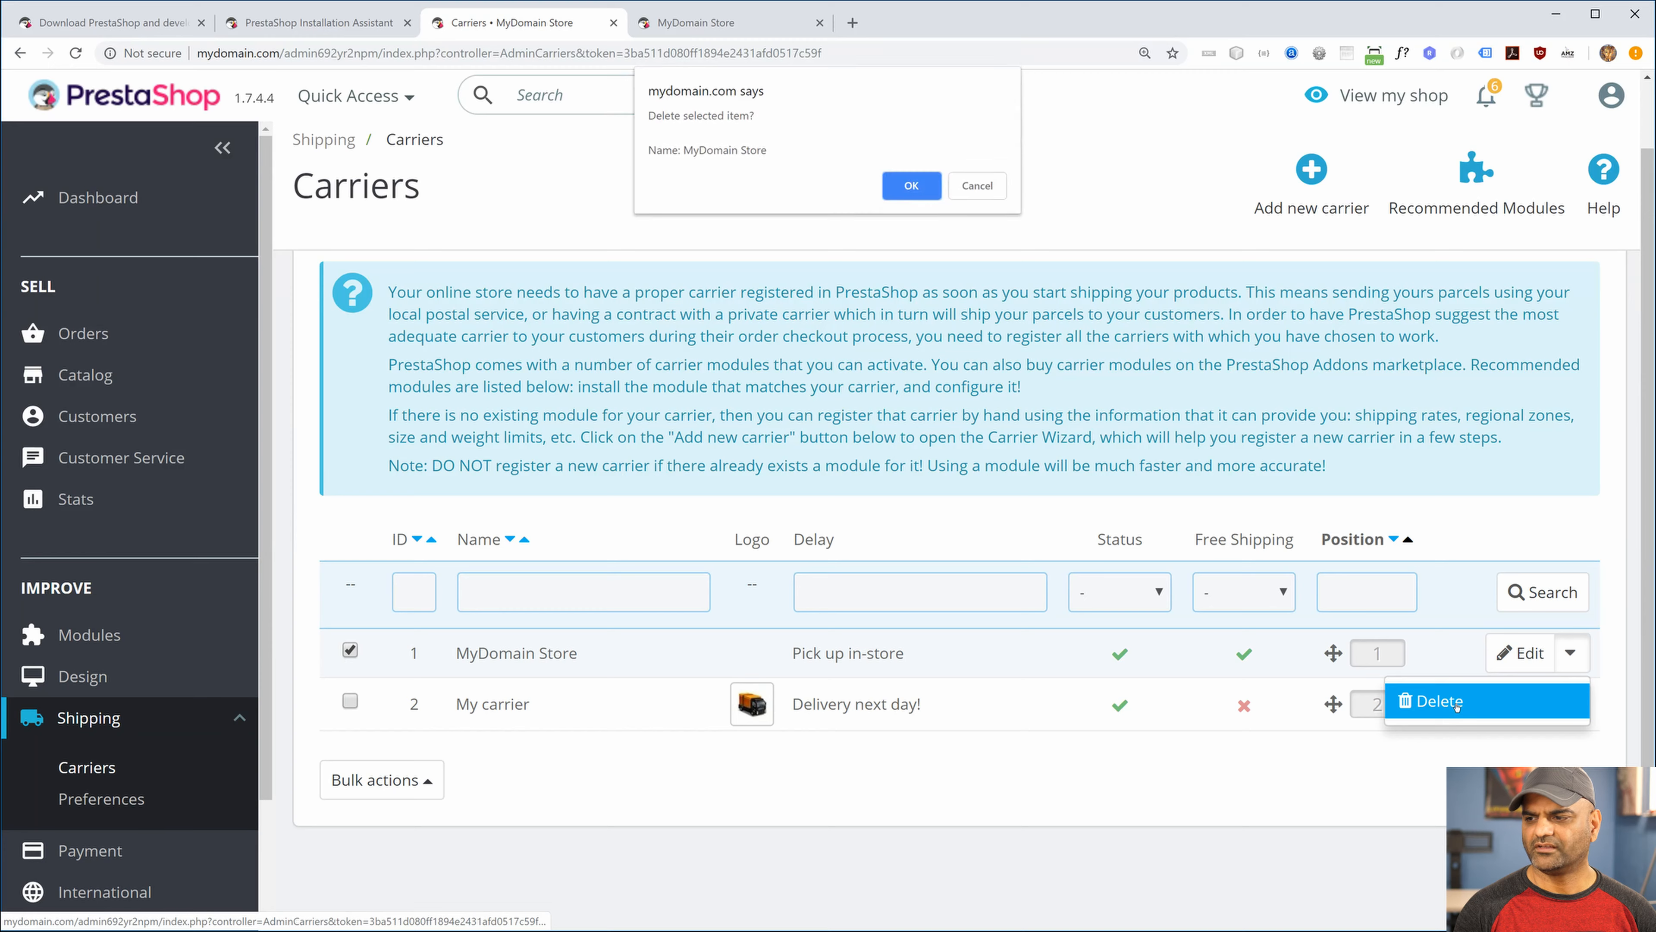
left_click(910, 185)
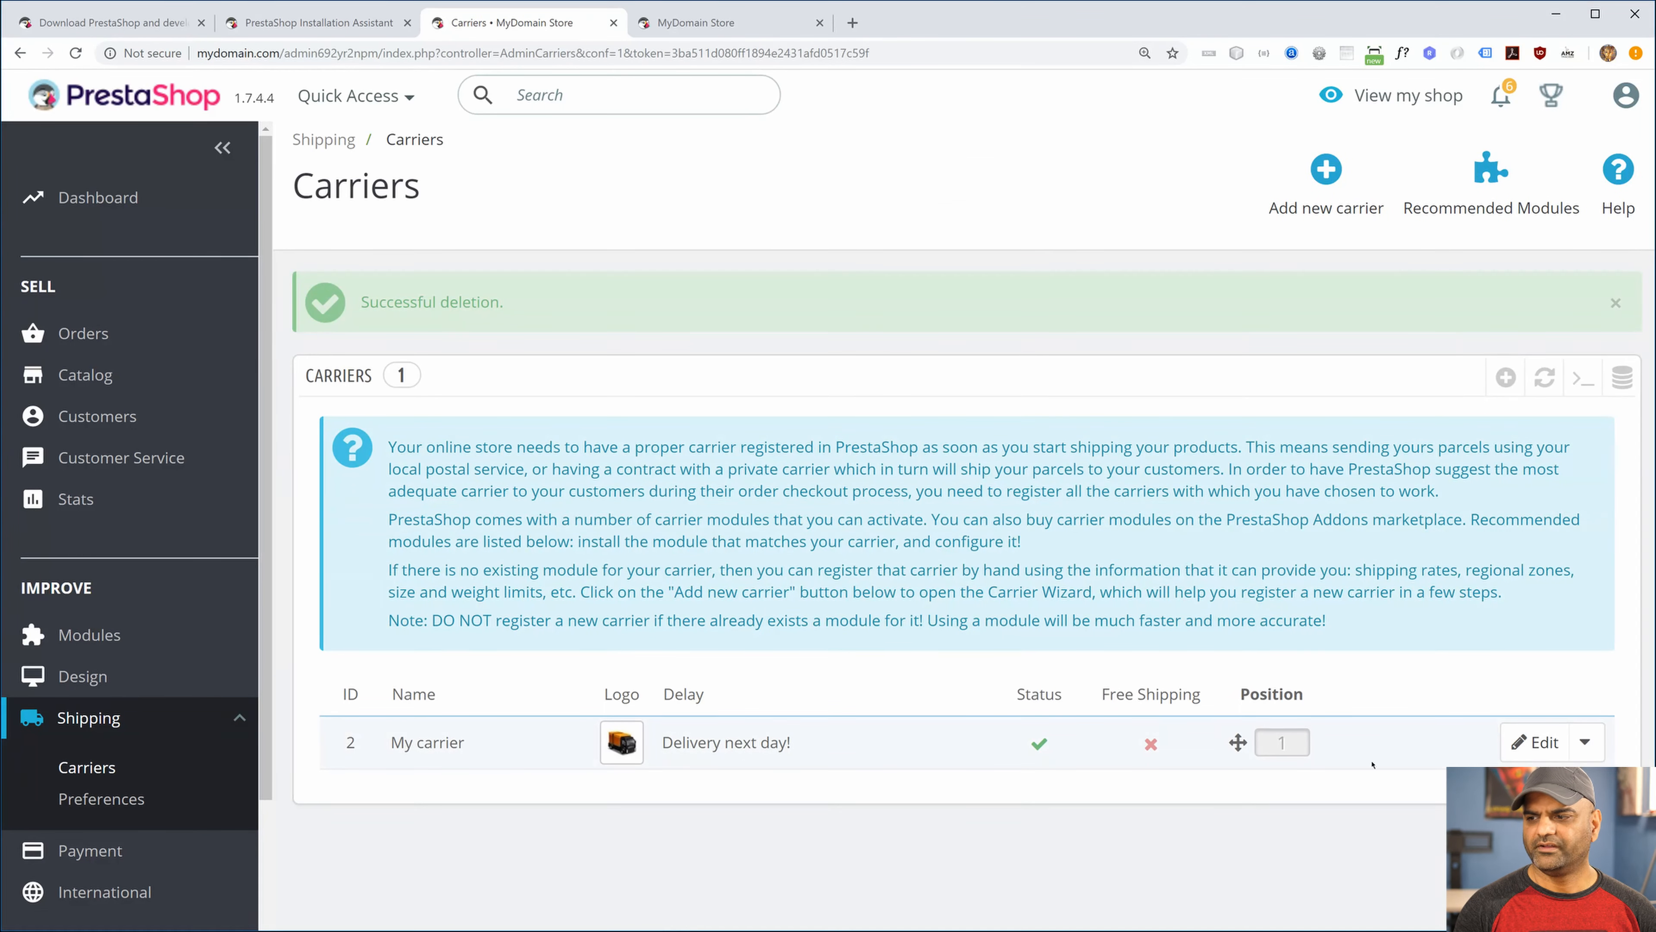
left_click(1527, 743)
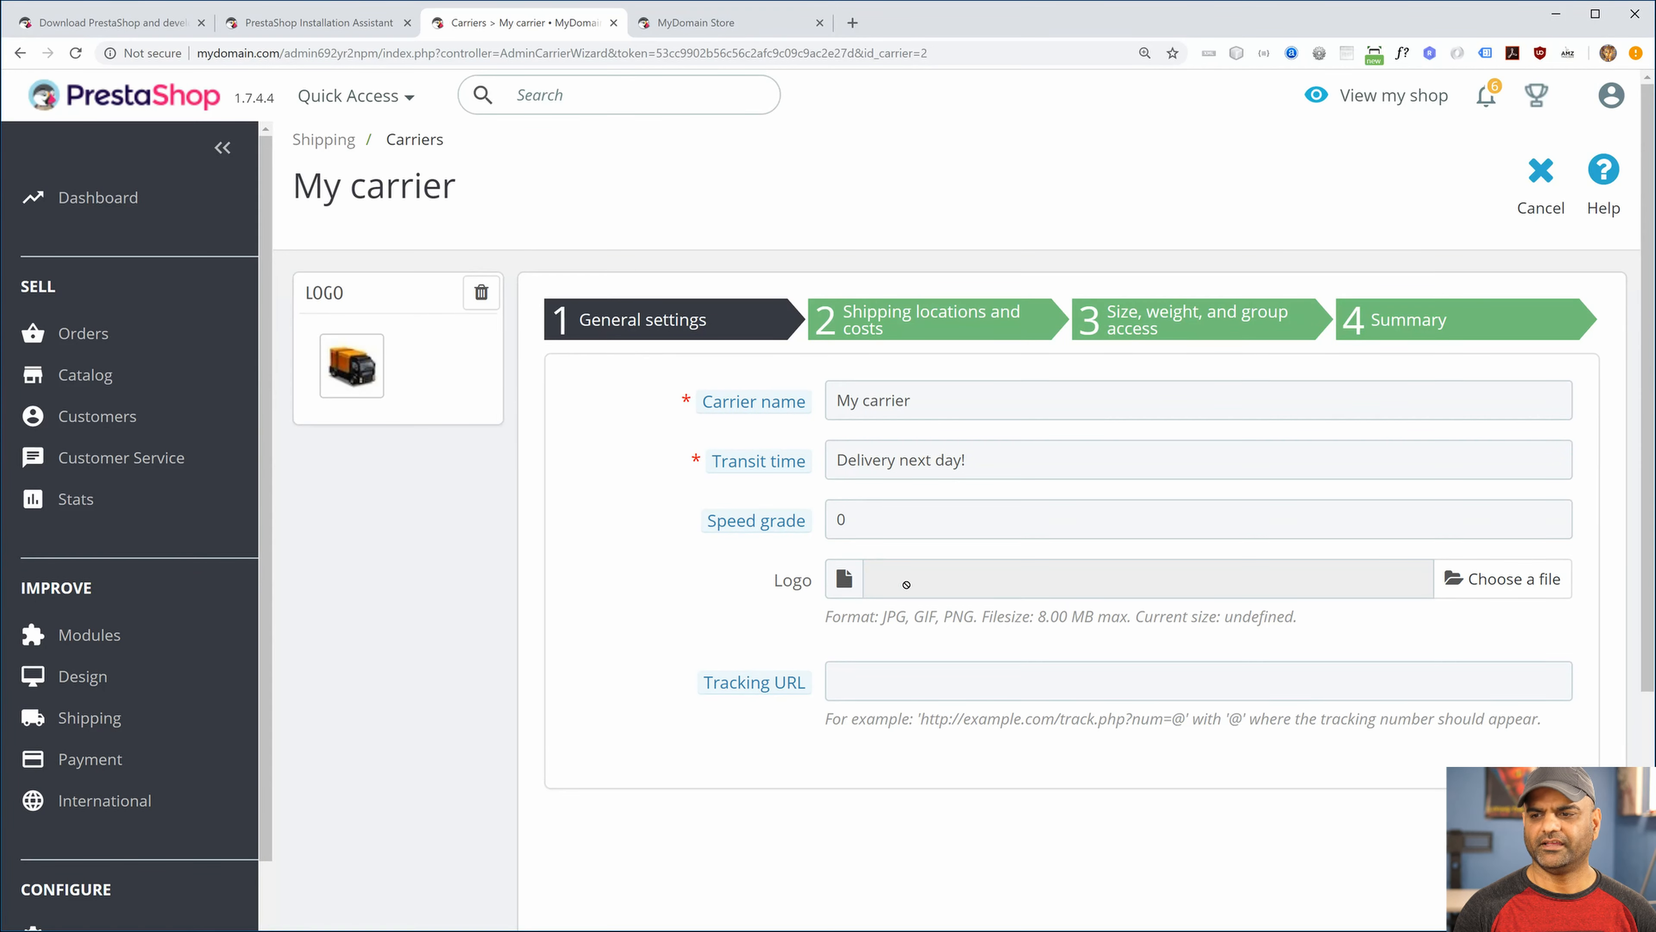
left_click(850, 318)
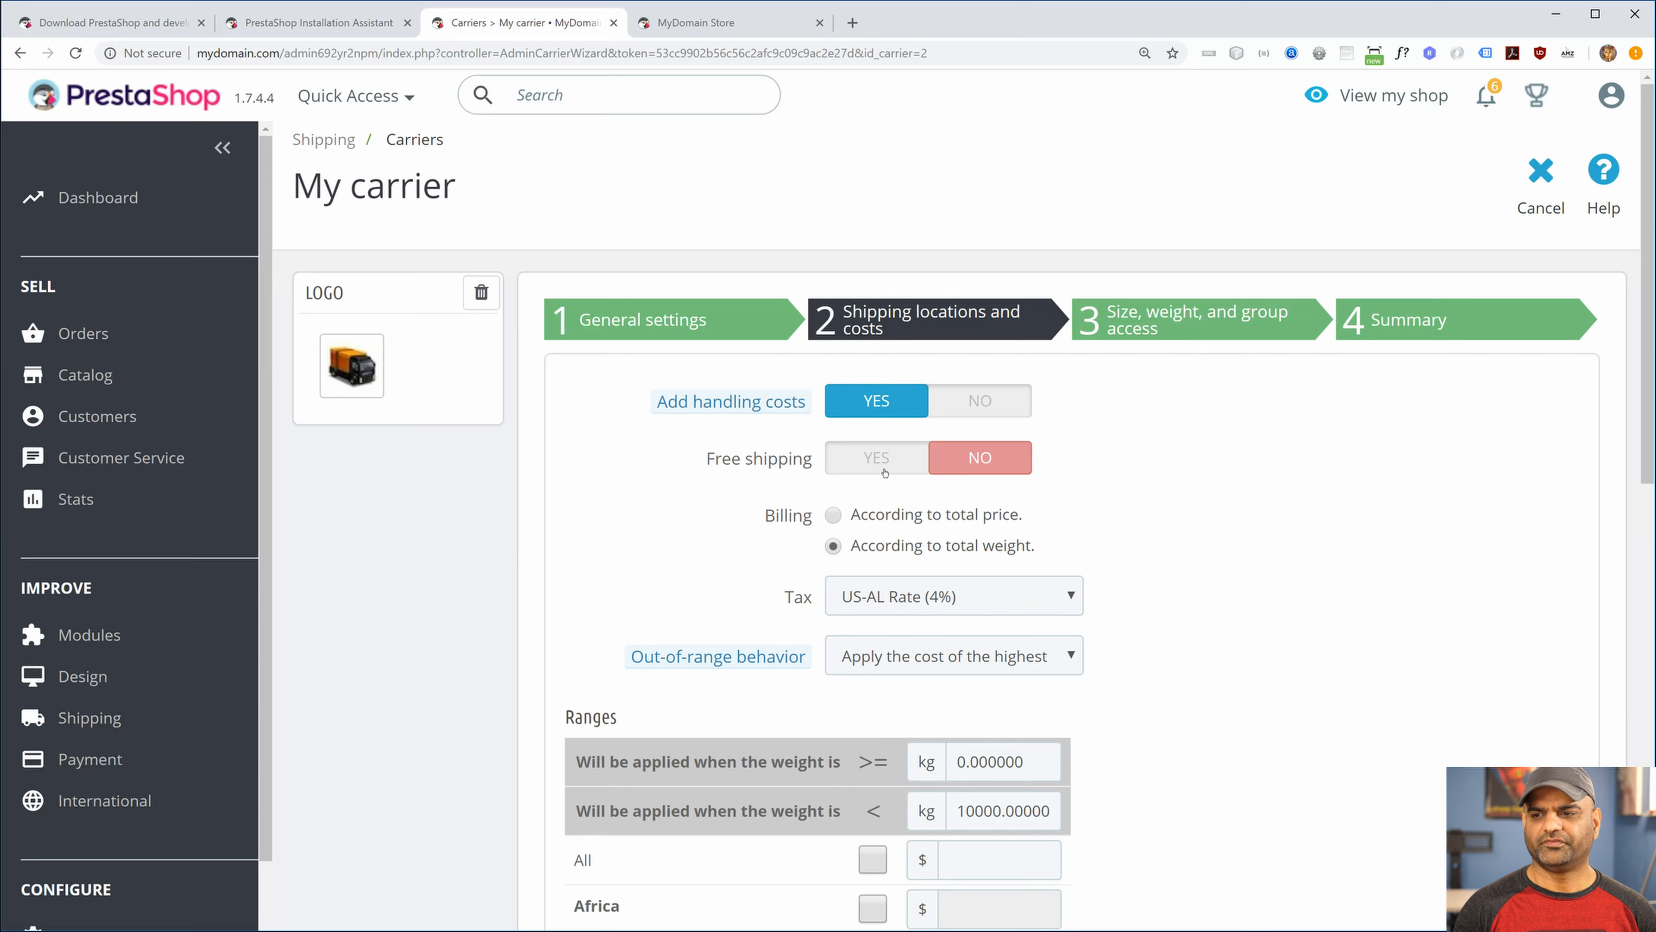
Step: Review the weight range limits (0 to 10000) and the North America price of 5.000000
scroll(1206, 613, "down", 1)
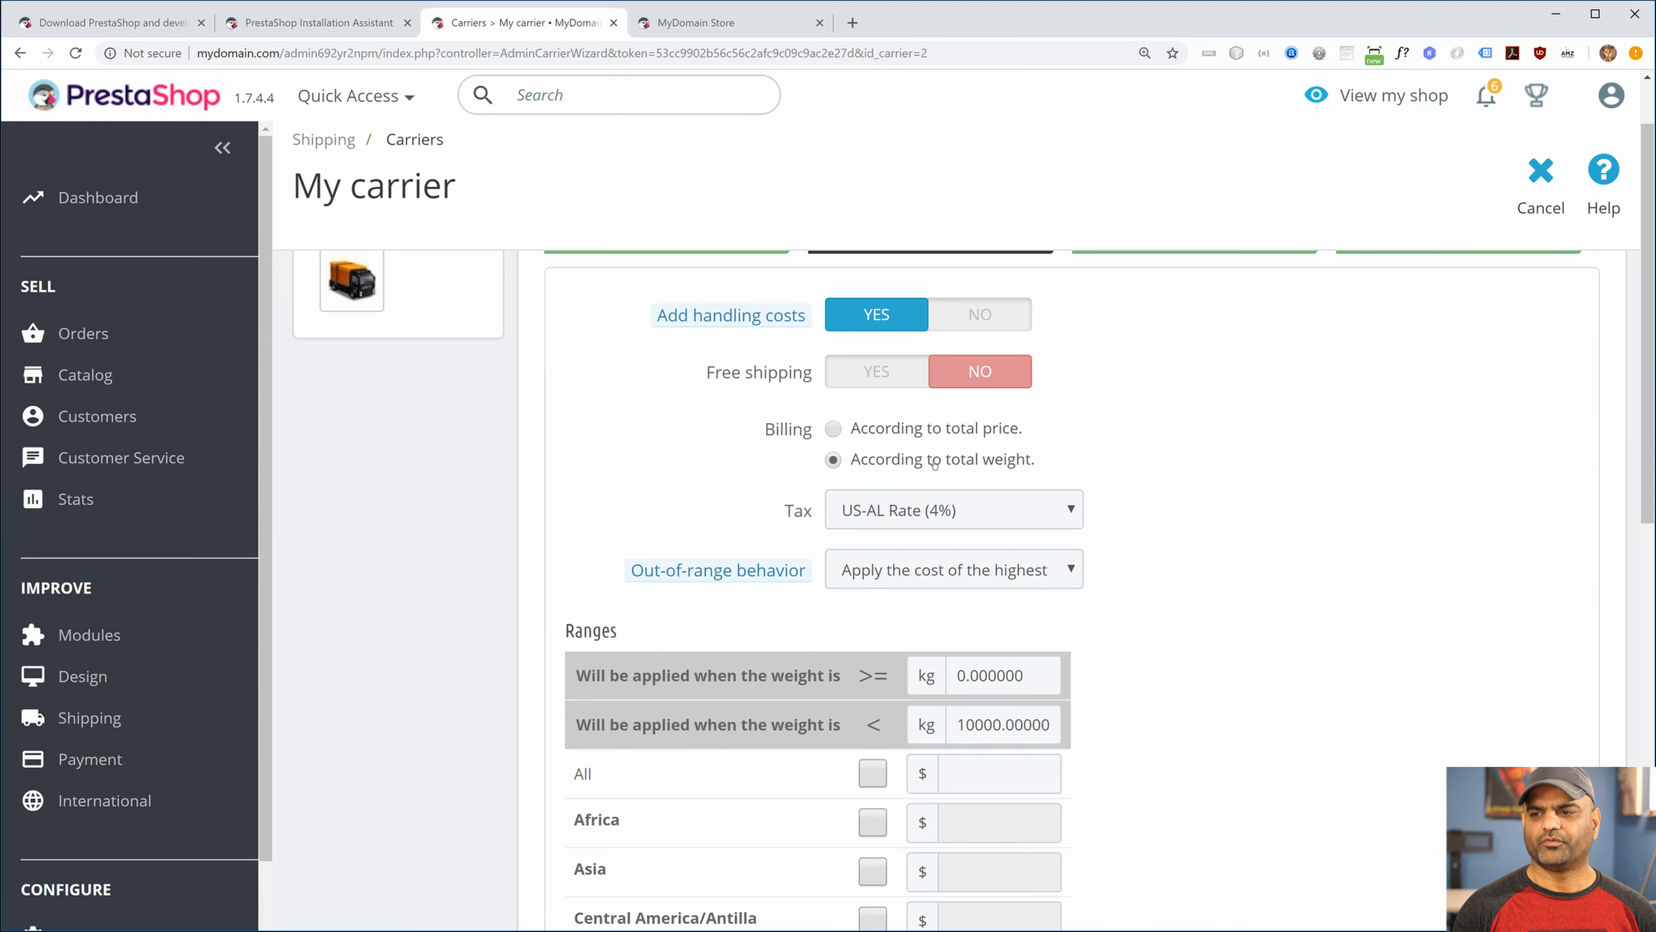
scroll(1167, 595, "down", 3)
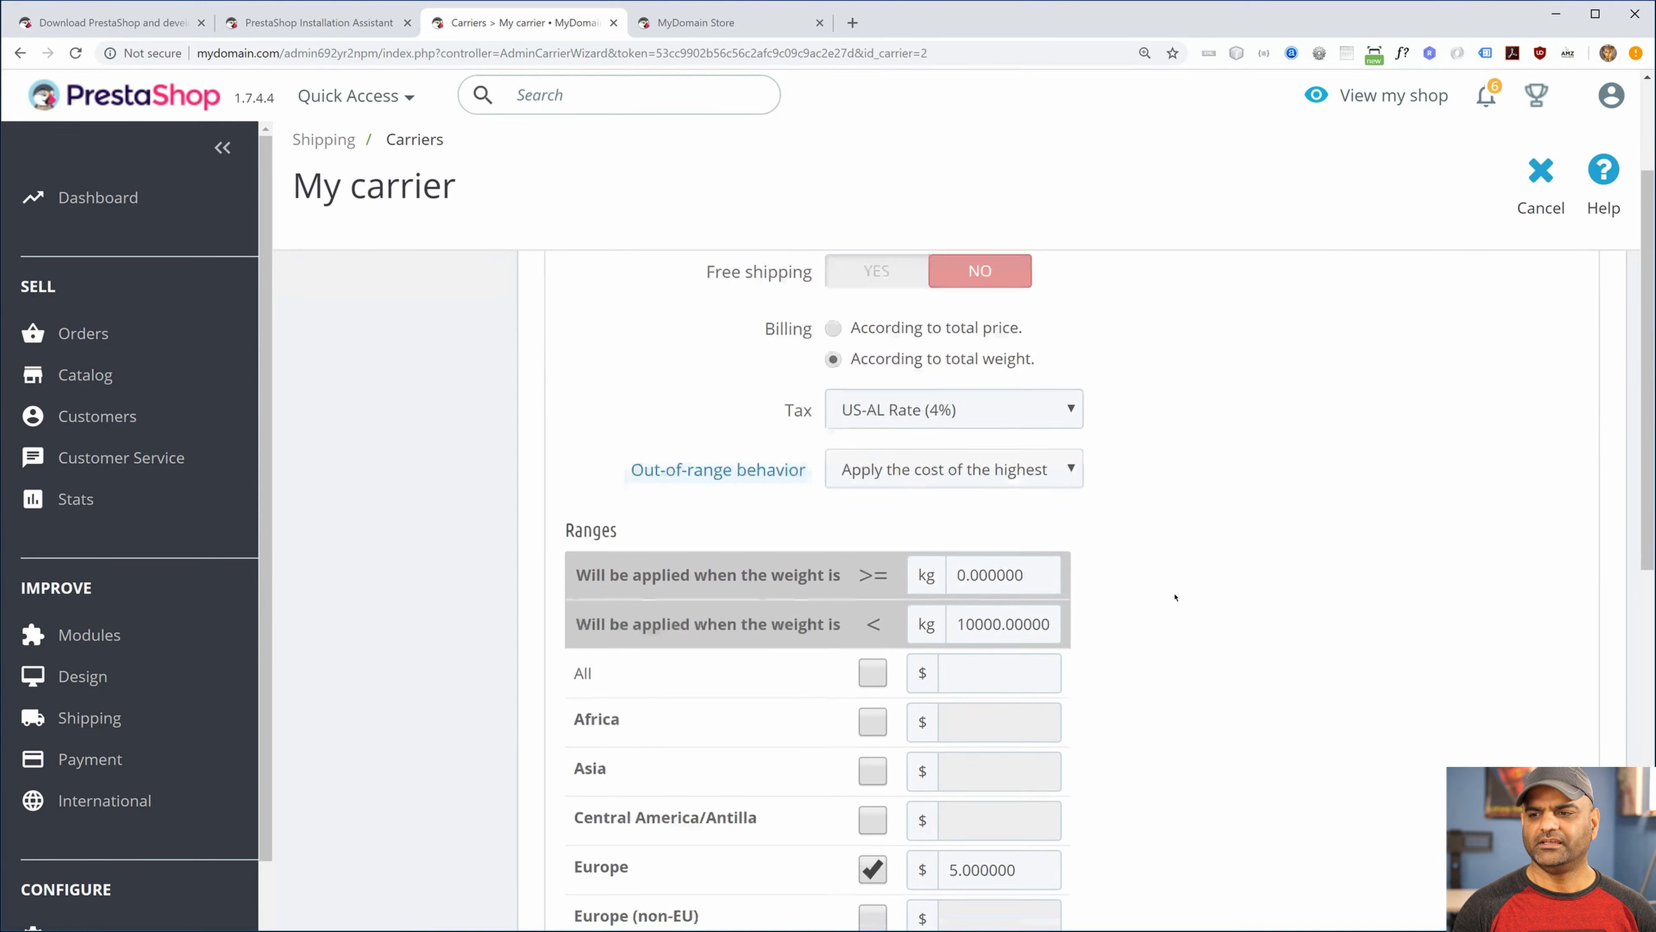
left_click(975, 503)
double_click(974, 503)
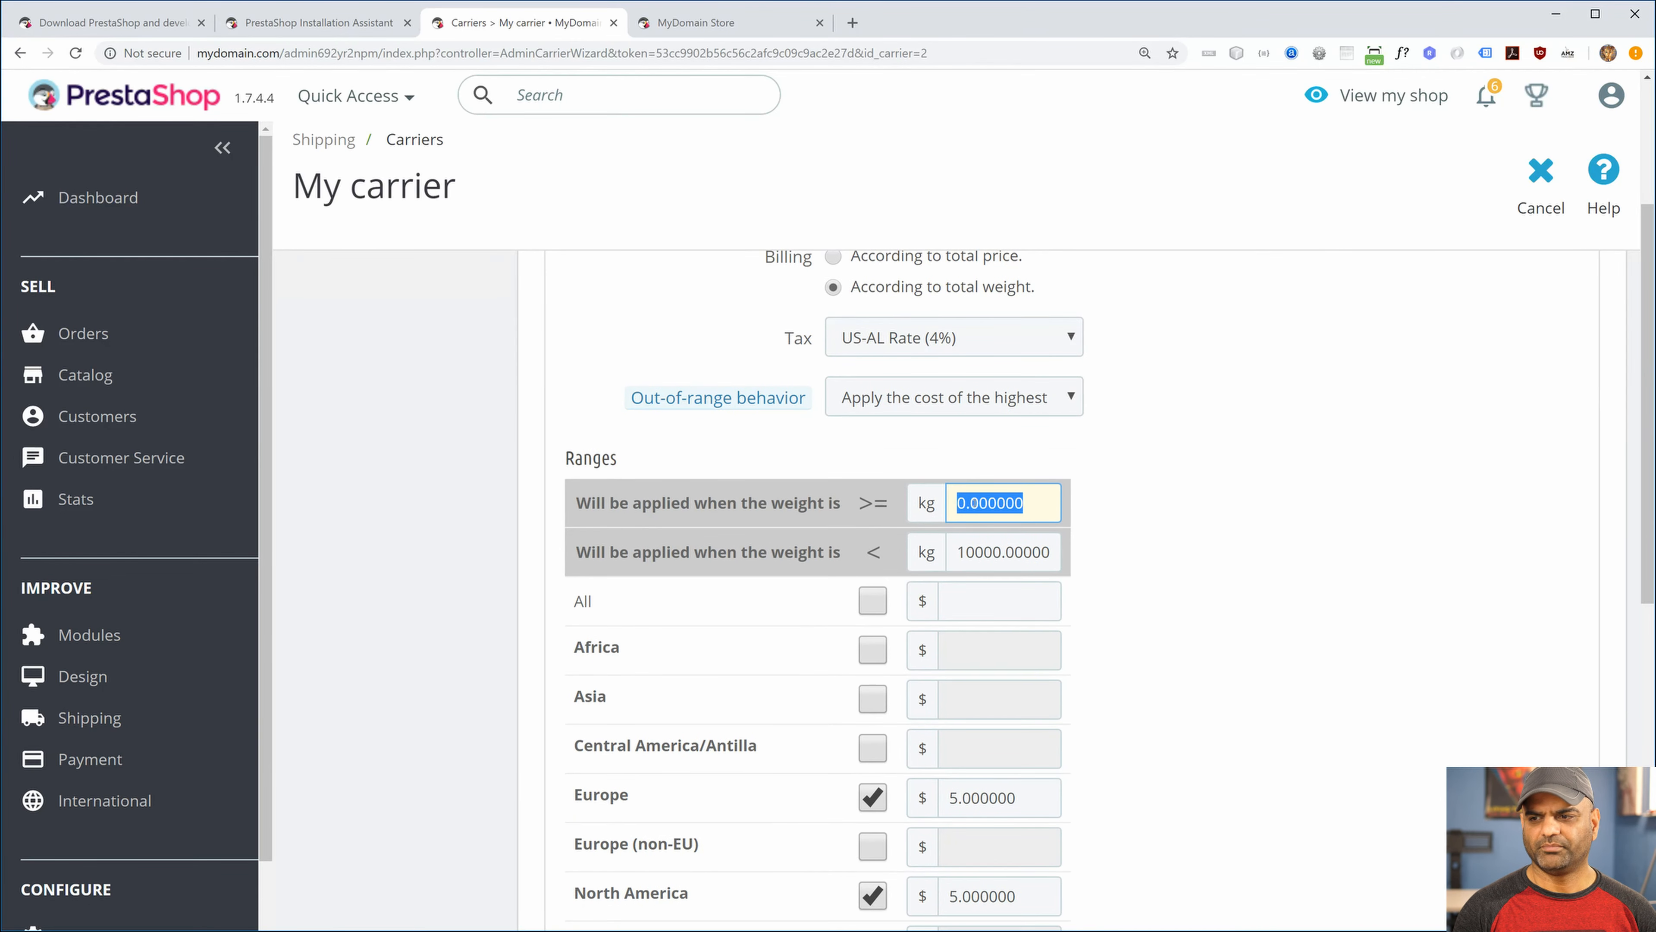
left_click_drag(962, 506, 1039, 499)
left_click(983, 548)
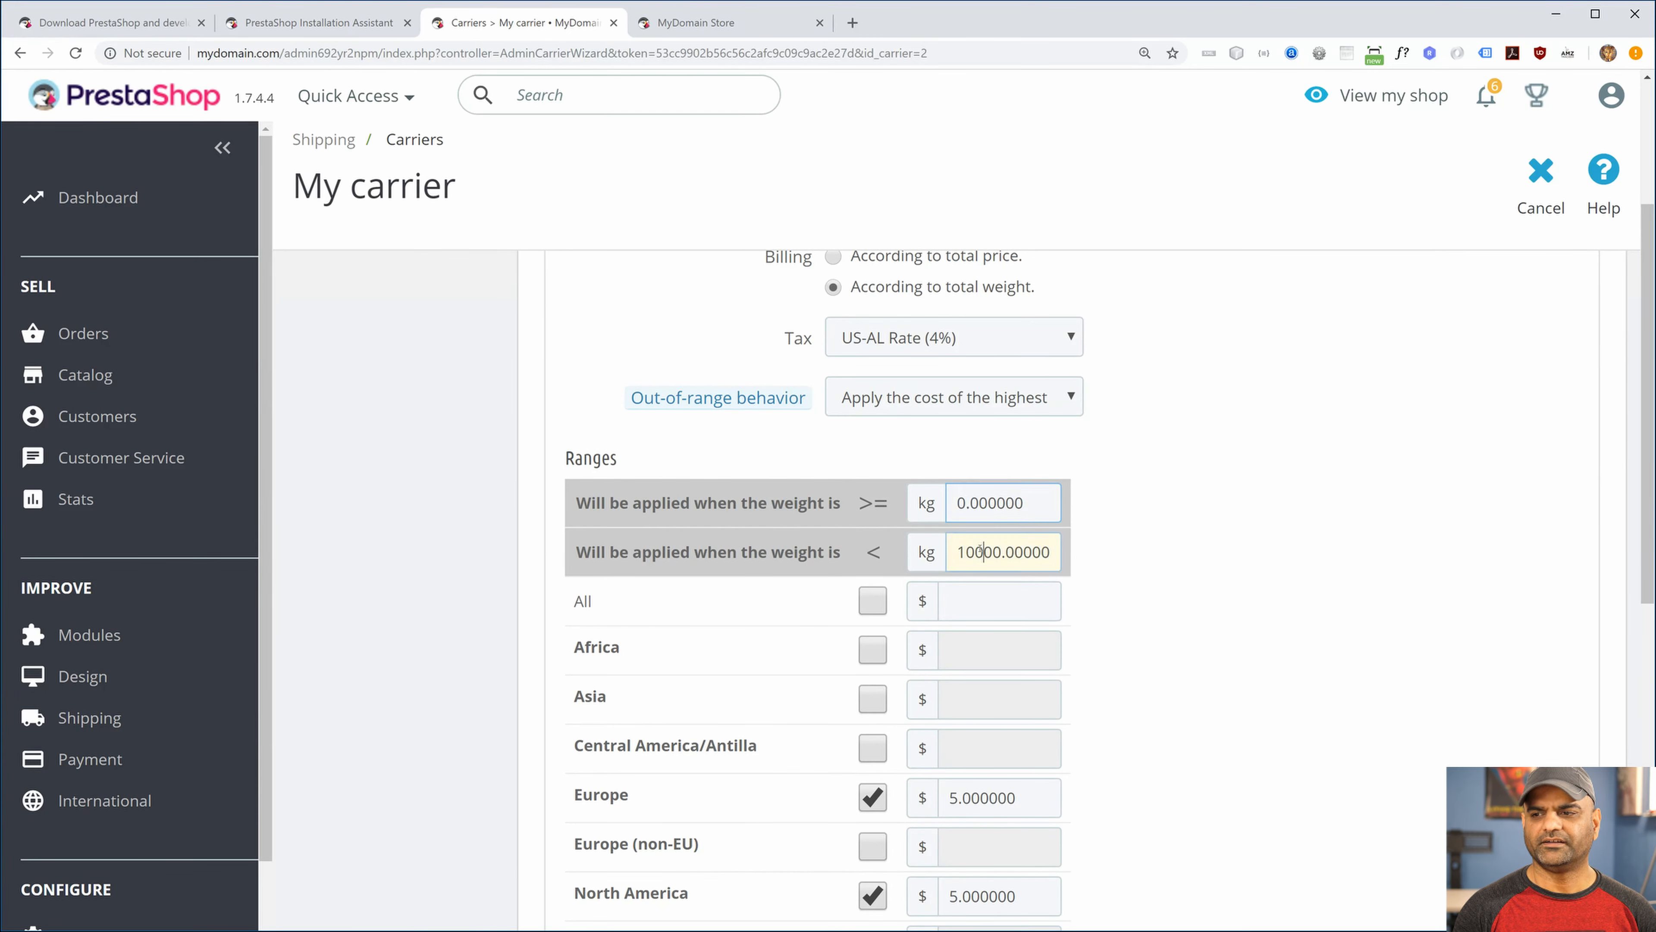
double_click(980, 550)
scroll(1158, 675, "down", 4)
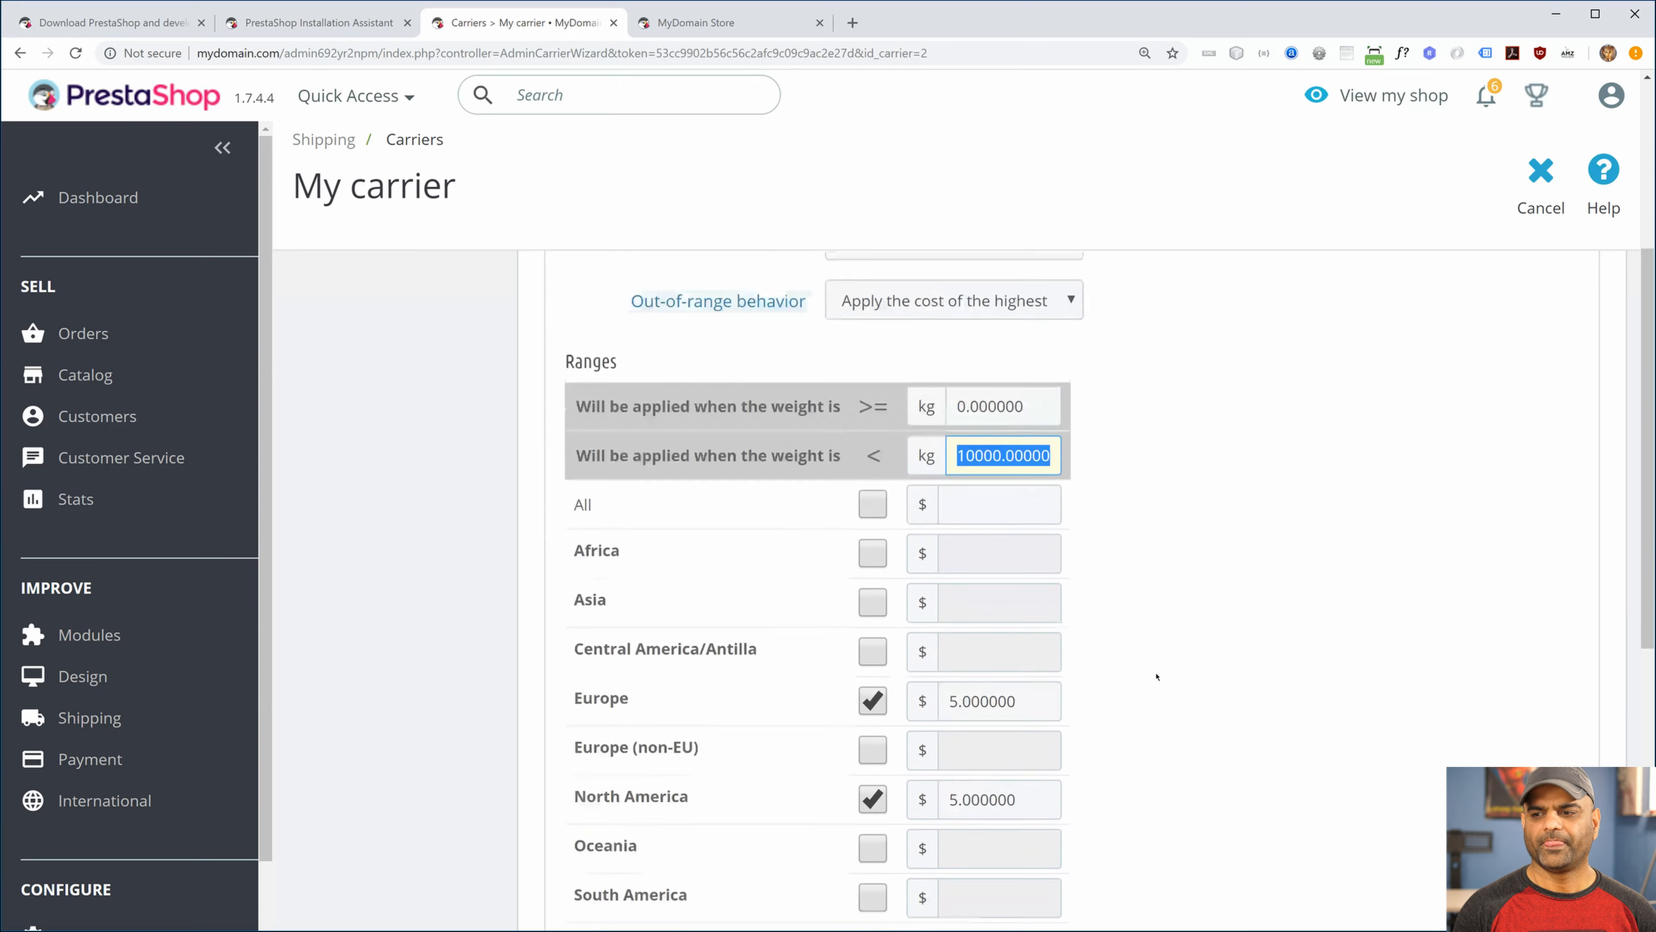
left_click(1030, 638)
double_click(1030, 638)
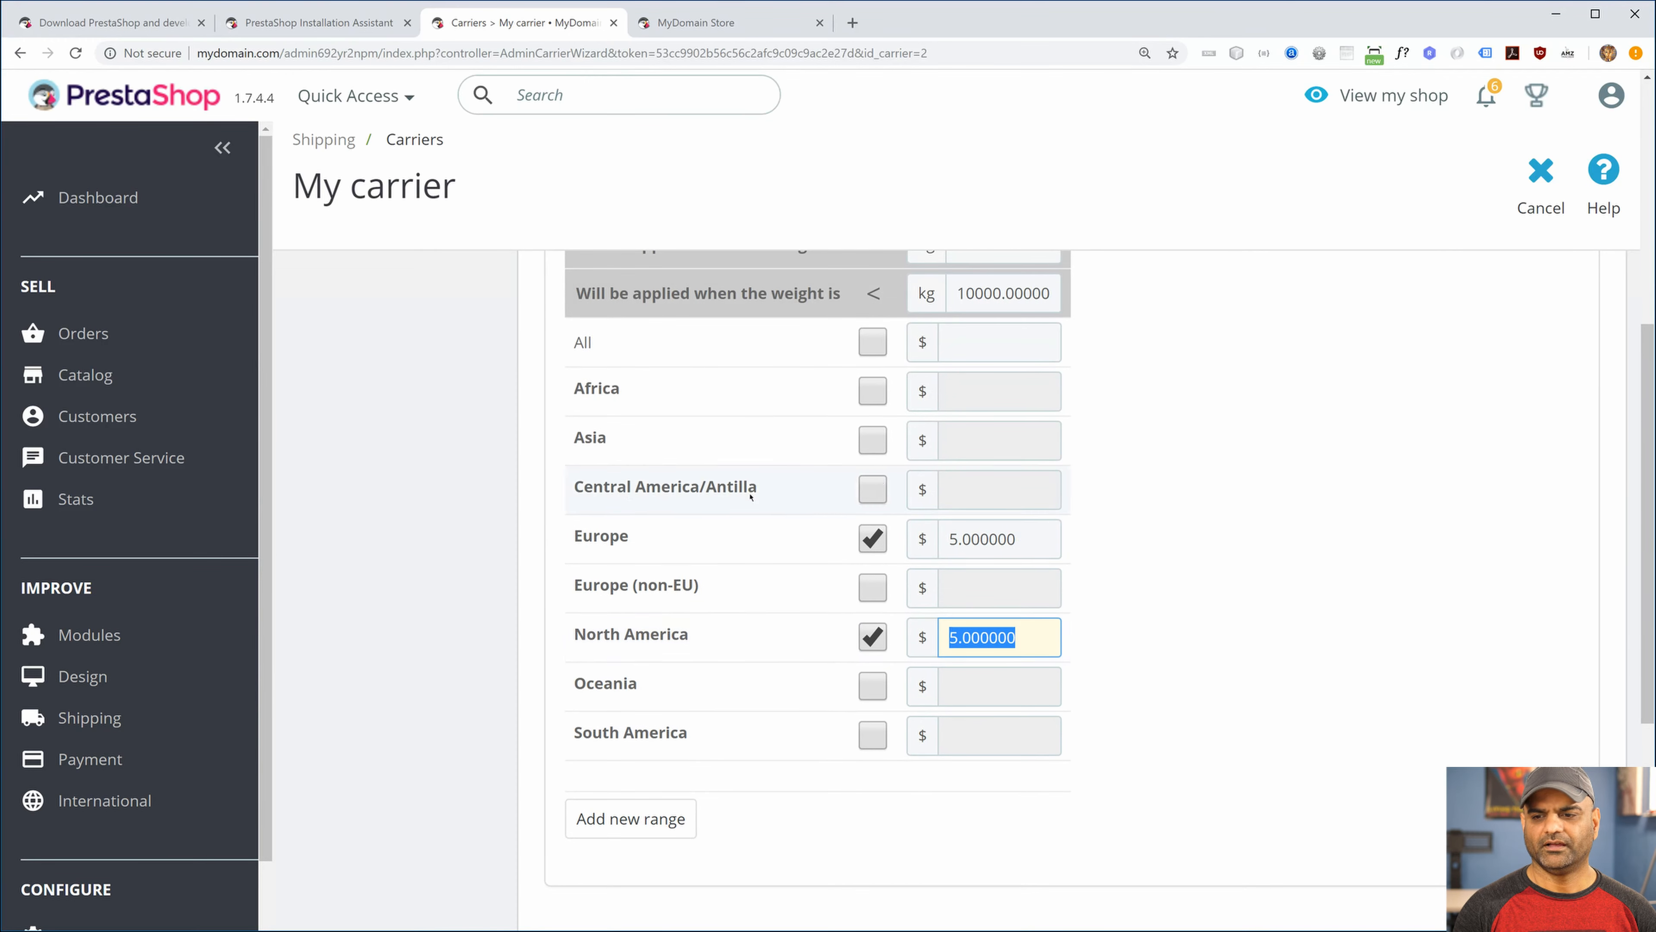
scroll(1109, 692, "up", 4)
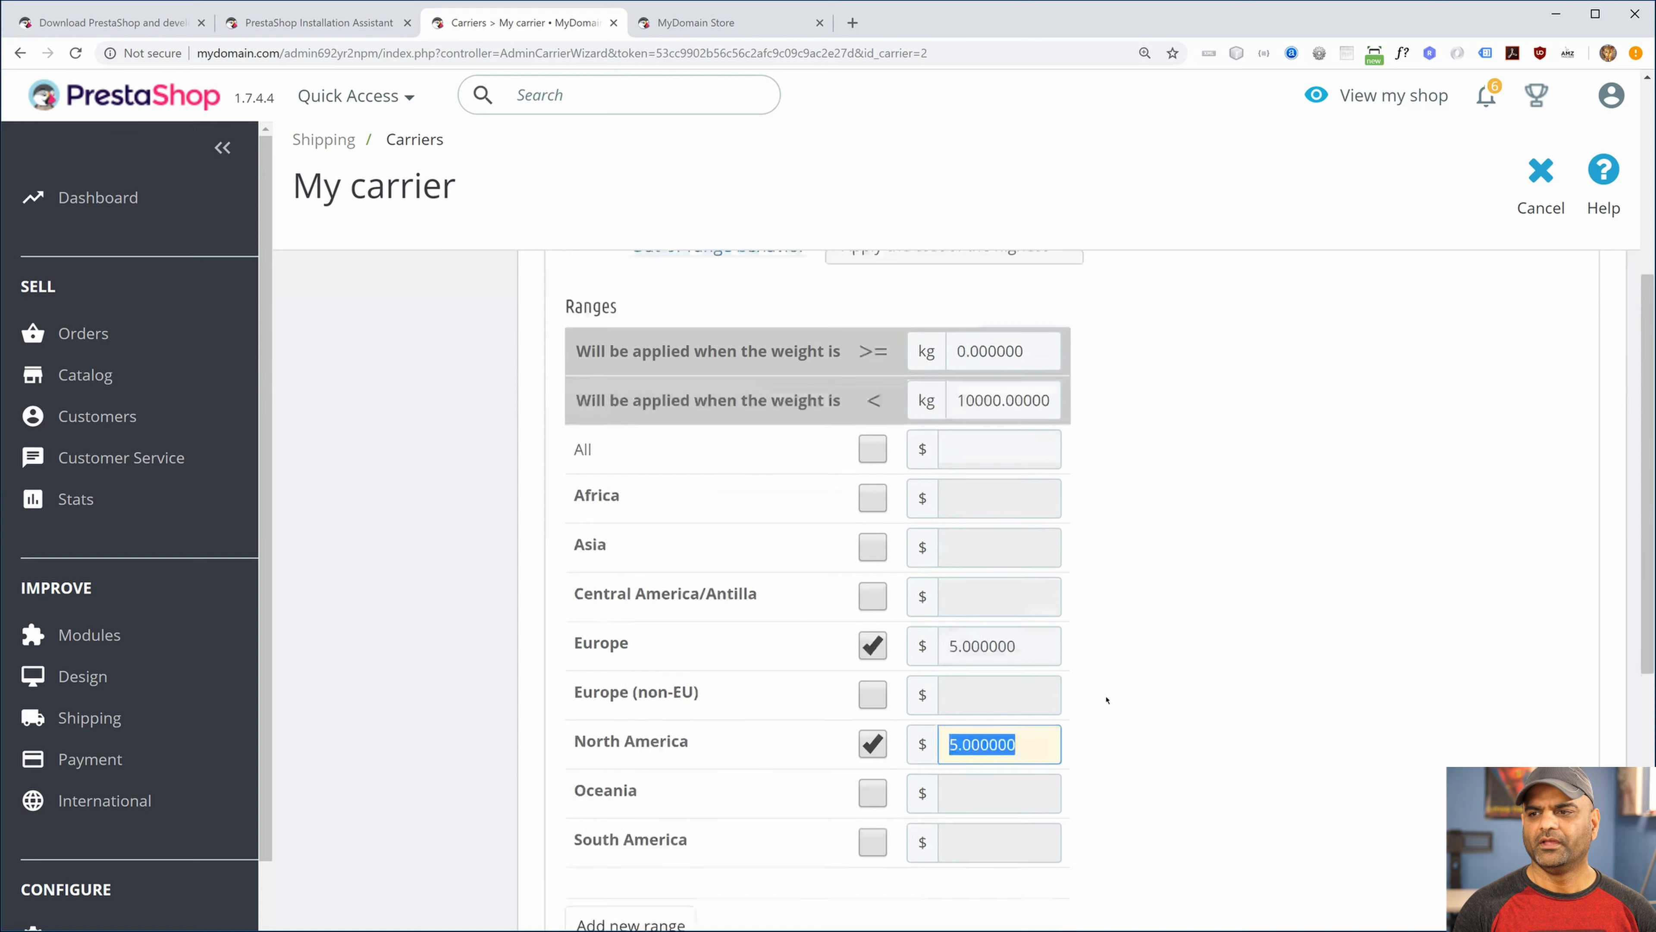
Step: Change the first weight range's upper limit from 10000 to 1
left_click(1001, 503)
key("Tab")
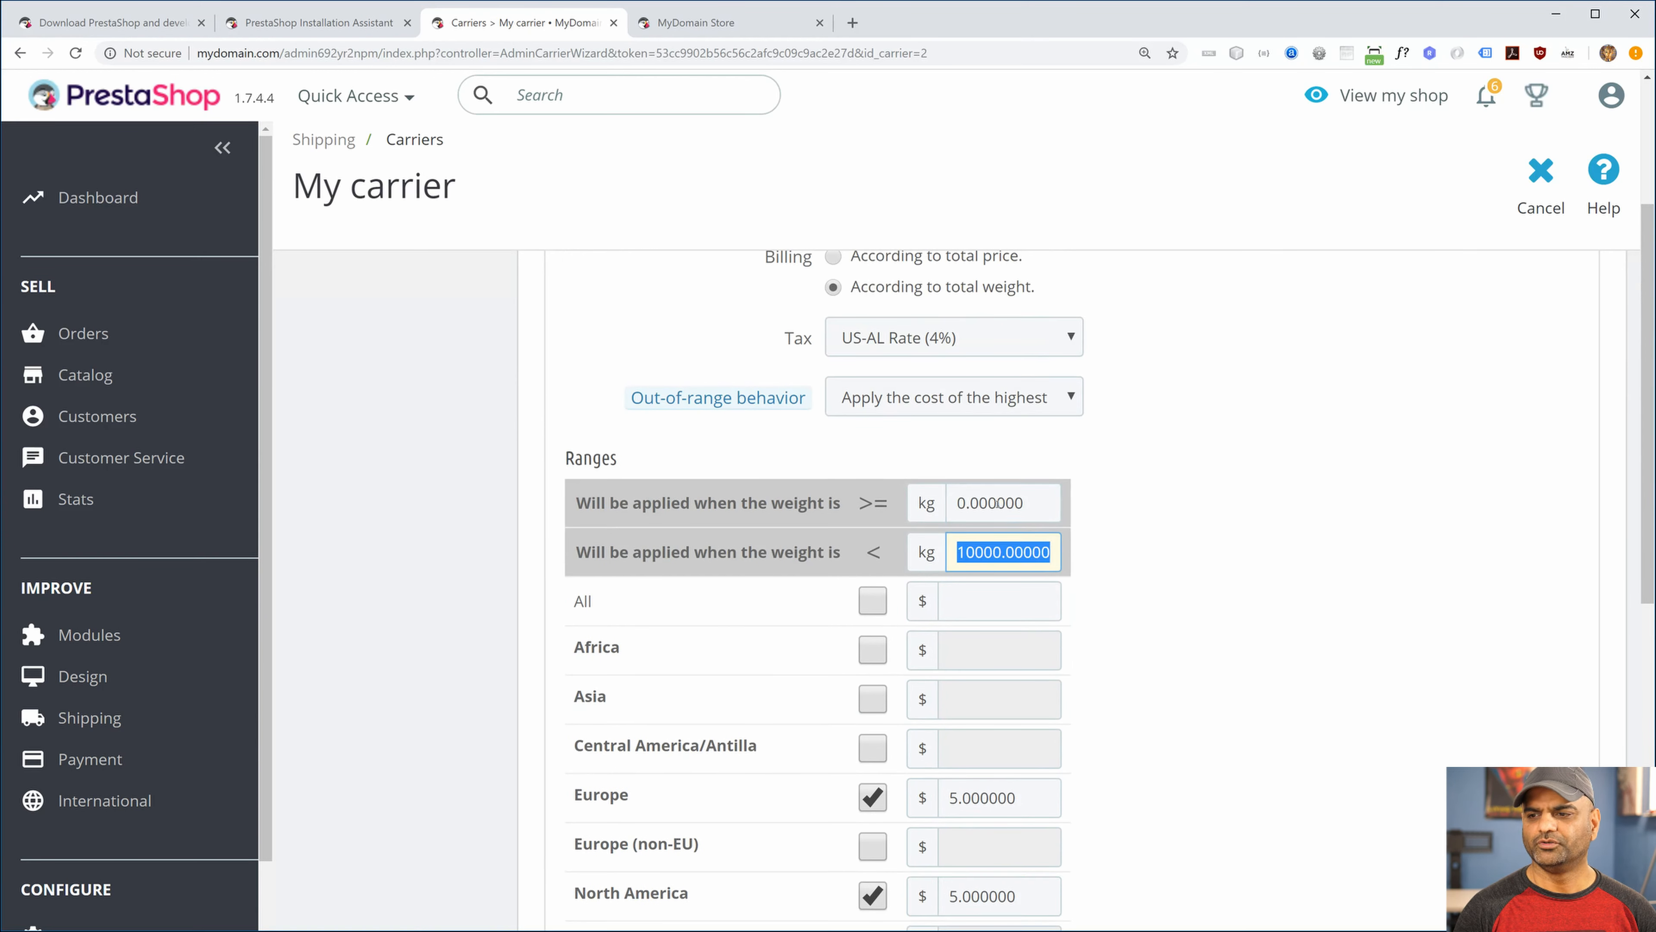
type("1")
key("Tab")
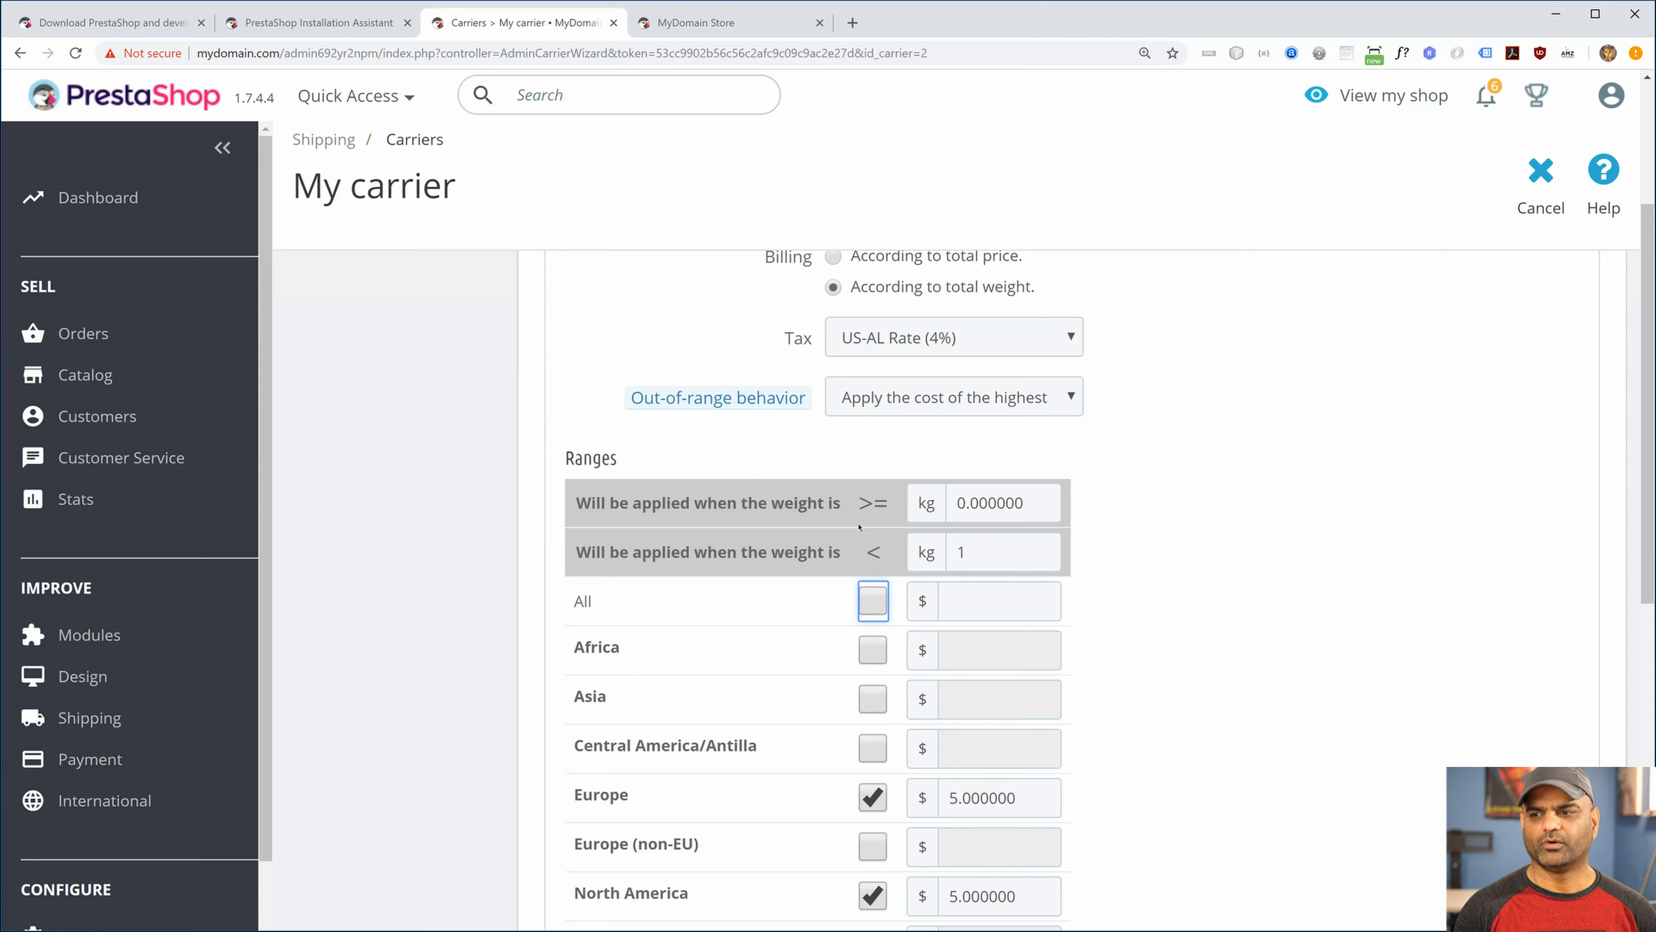
scroll(799, 672, "down", 5)
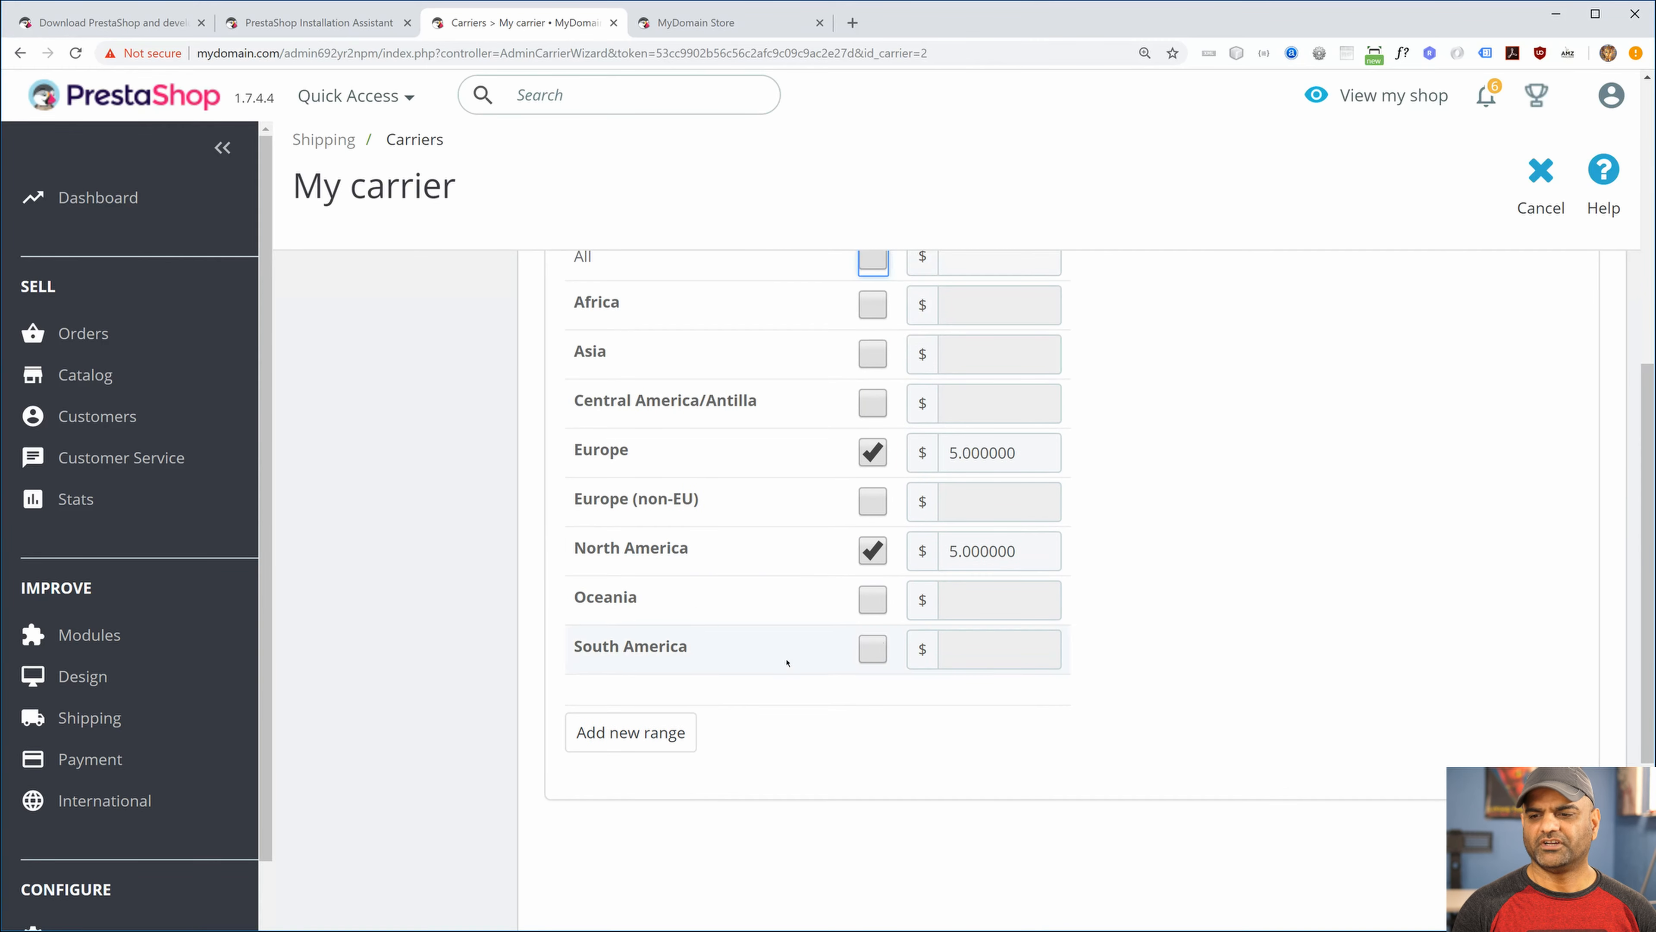
Step: Add a new weight range for My carrier with a 10 kg upper limit
left_click(644, 744)
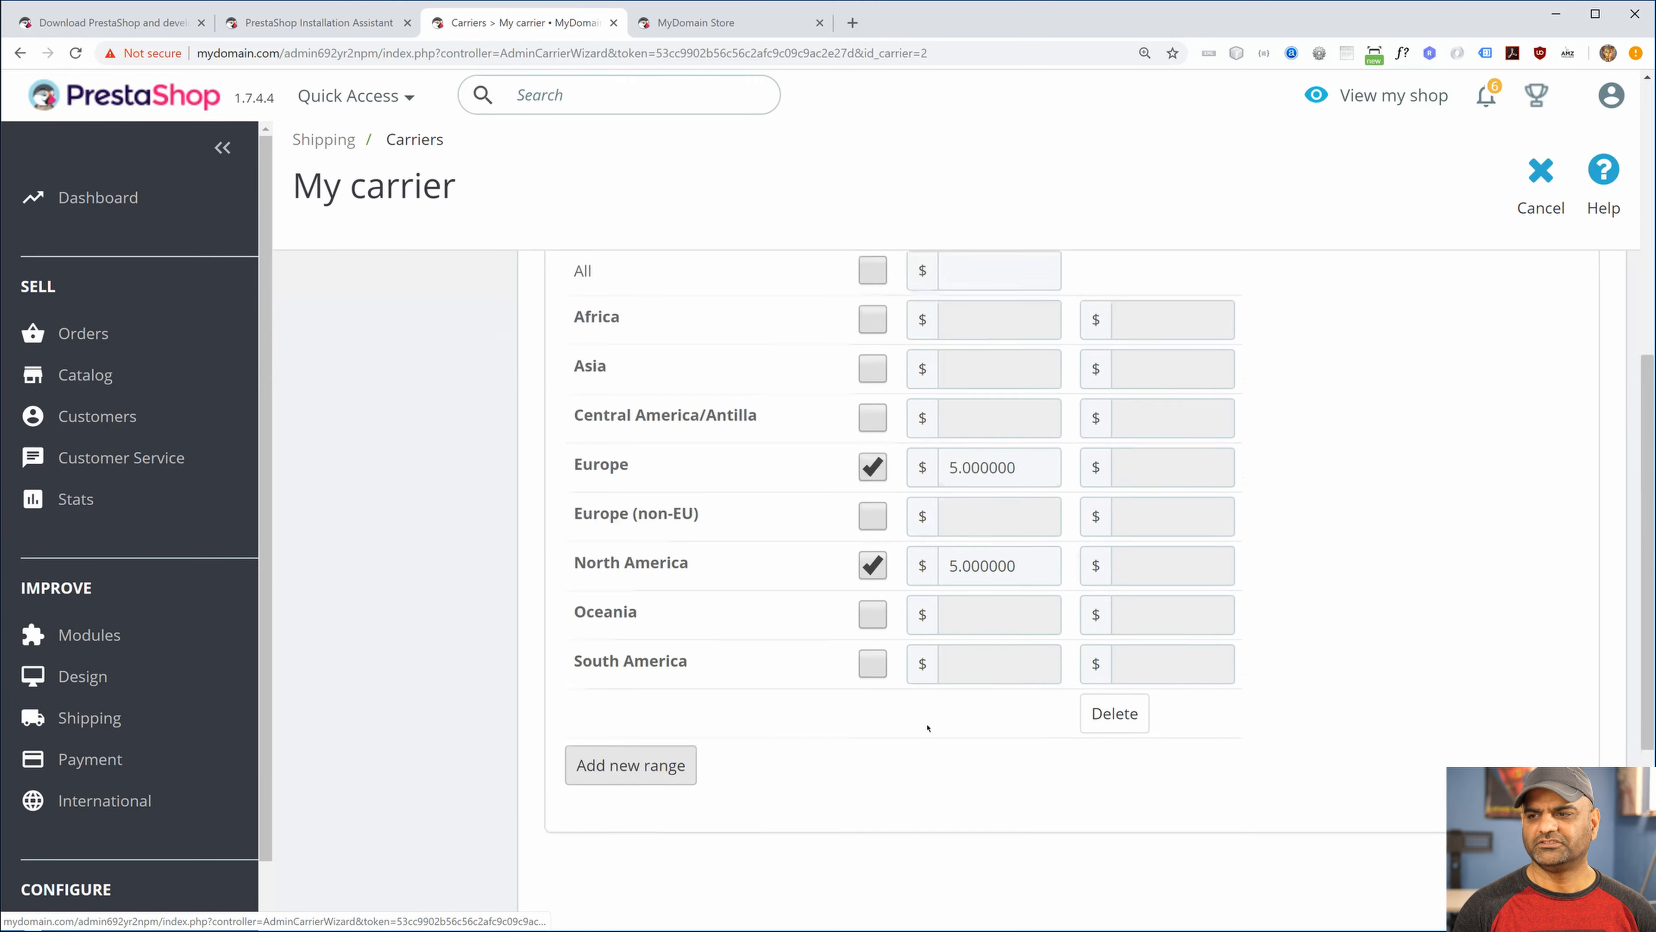
scroll(928, 727, "up", 5)
left_click(1161, 552)
type("10")
key("Tab")
Step: Charge $10 for North America in the new 1–10 kg range and save the carrier
scroll(1123, 659, "down", 1)
left_click(1138, 698)
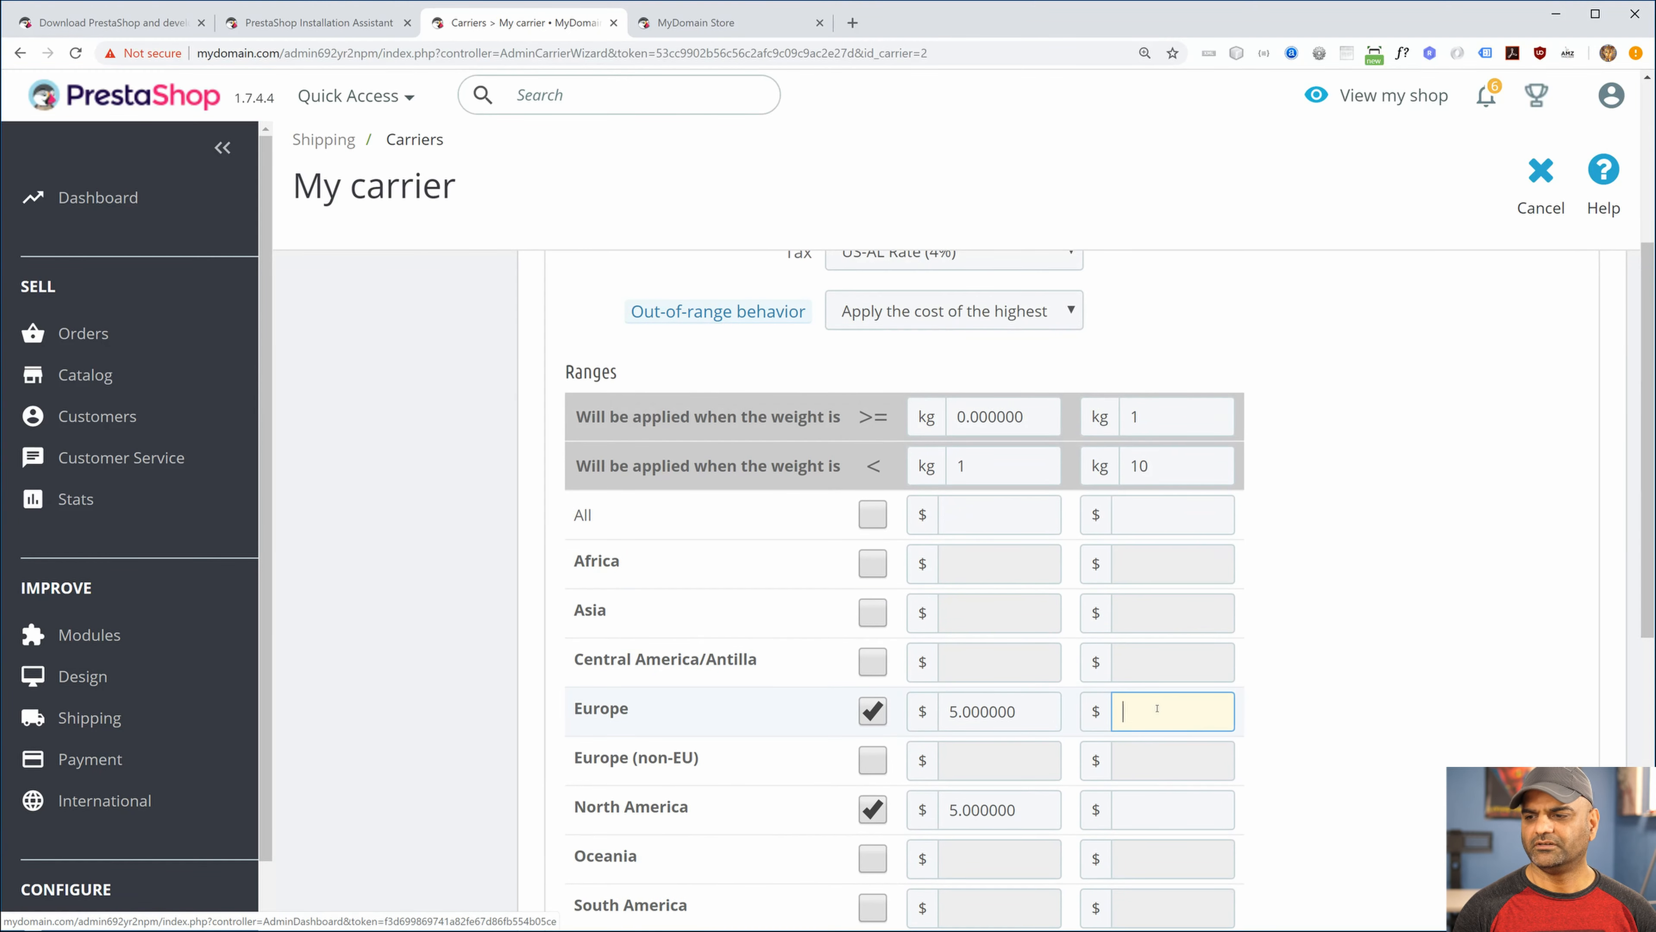
left_click(1150, 810)
type("10")
key("Tab")
scroll(1111, 729, "down", 2)
scroll(1111, 729, "down", 1)
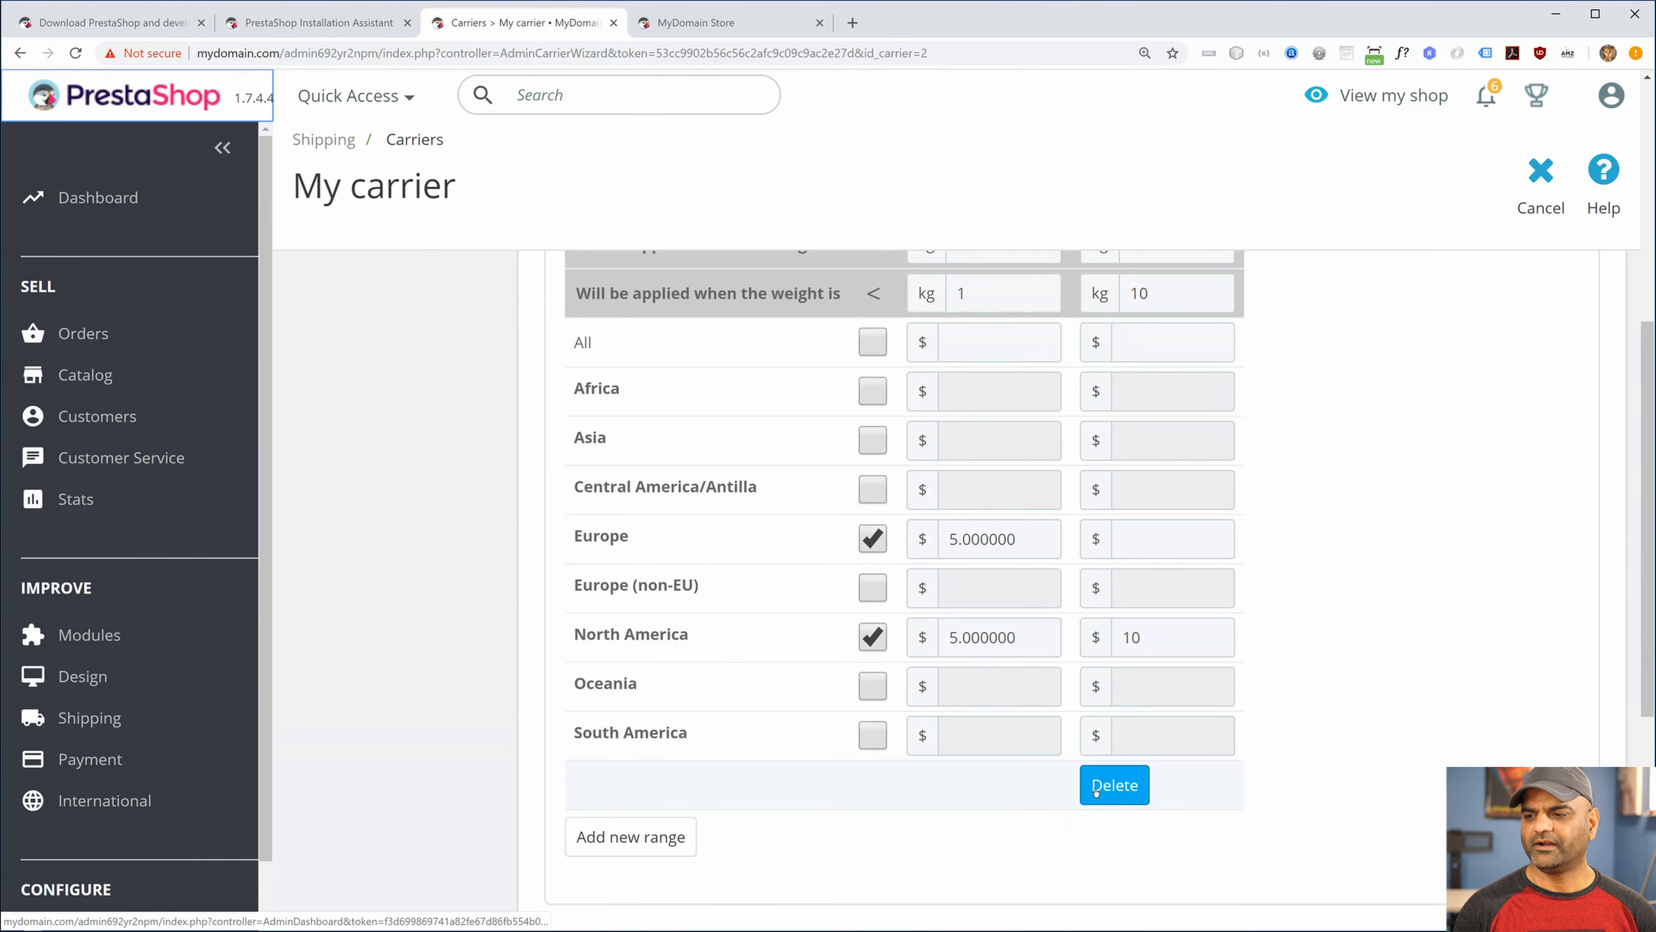
scroll(1121, 766, "down", 4)
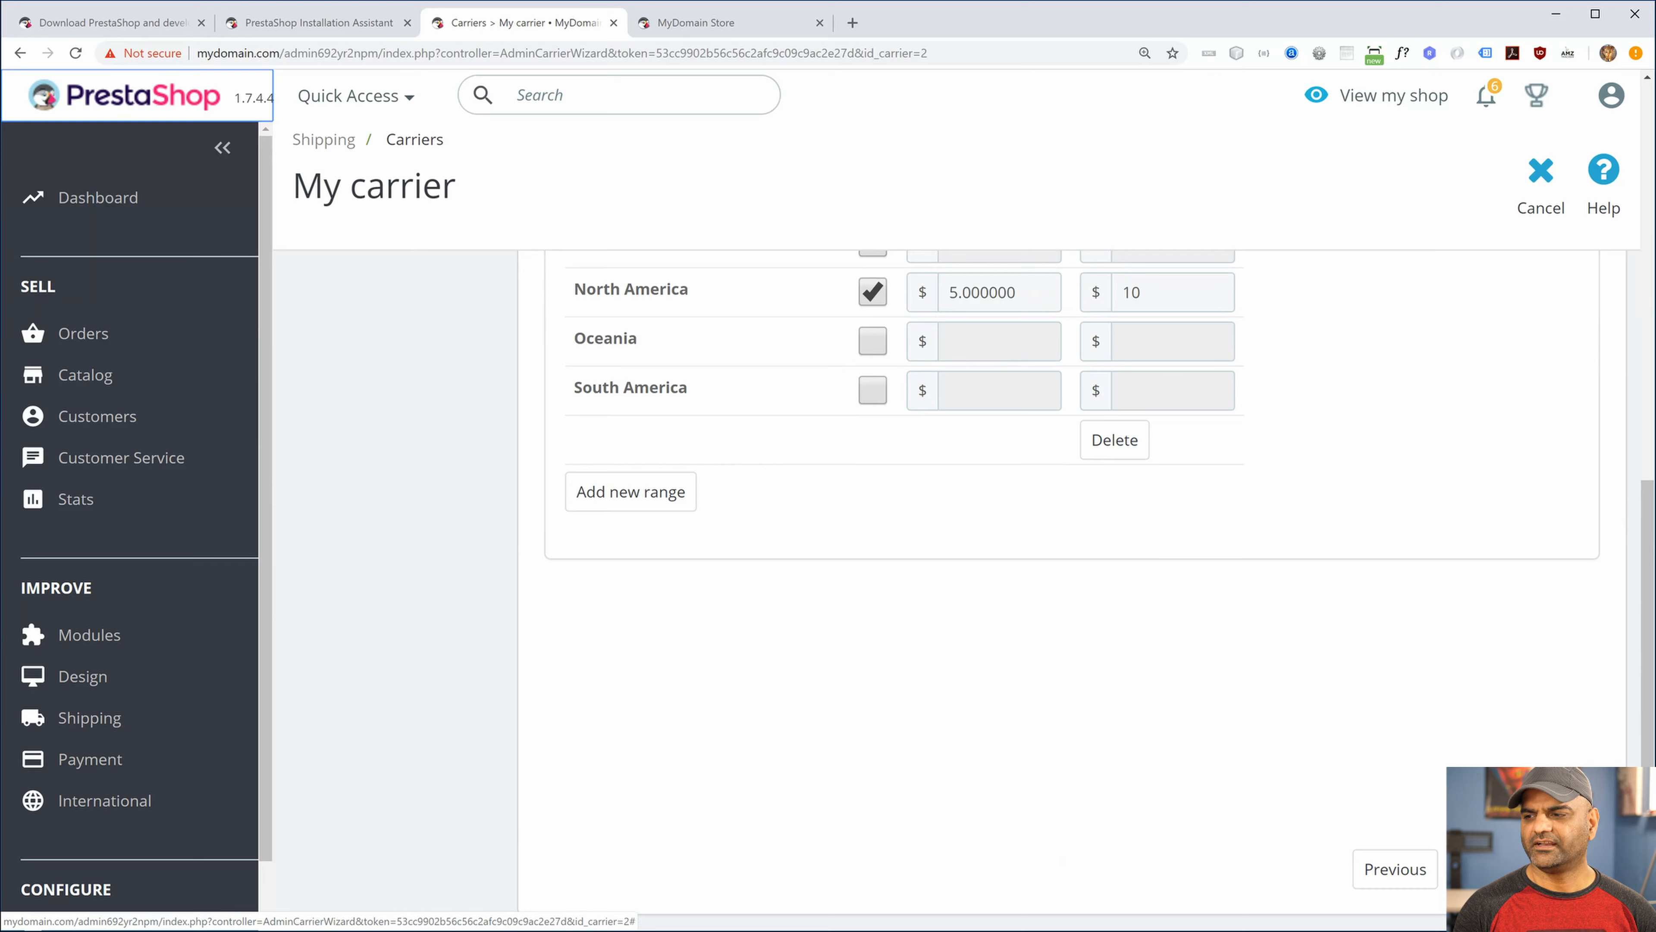
left_click(1471, 869)
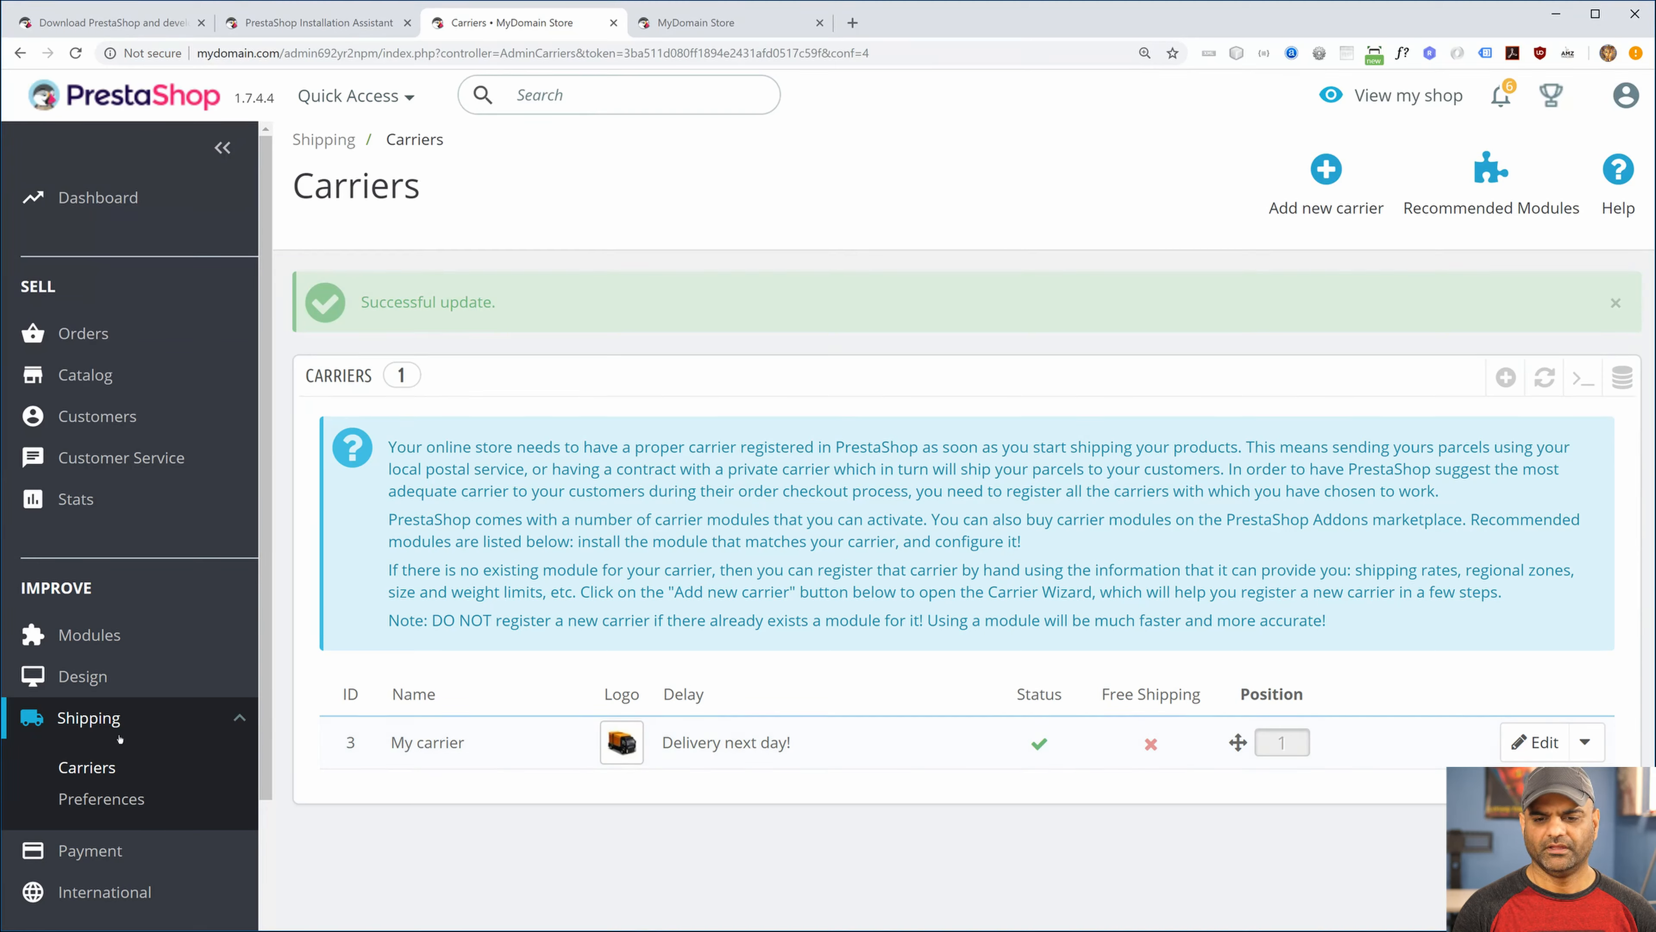
scroll(120, 738, "down", 3)
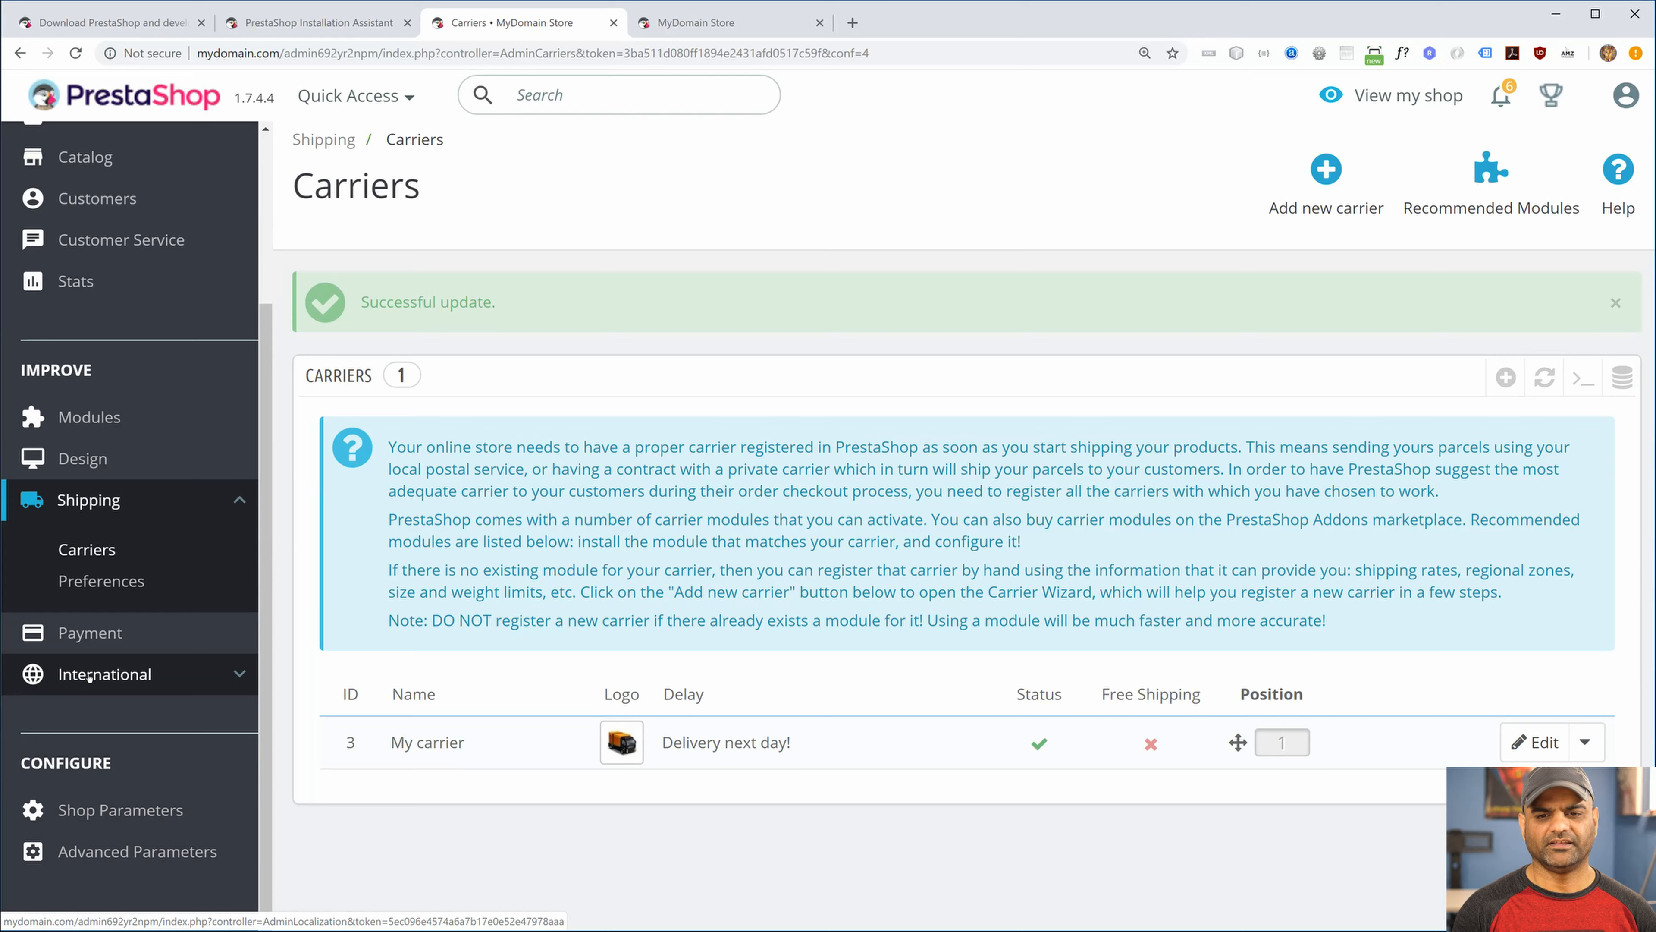
Step: Go to International > Localization and choose the United States localization pack
left_click(89, 678)
left_click(70, 635)
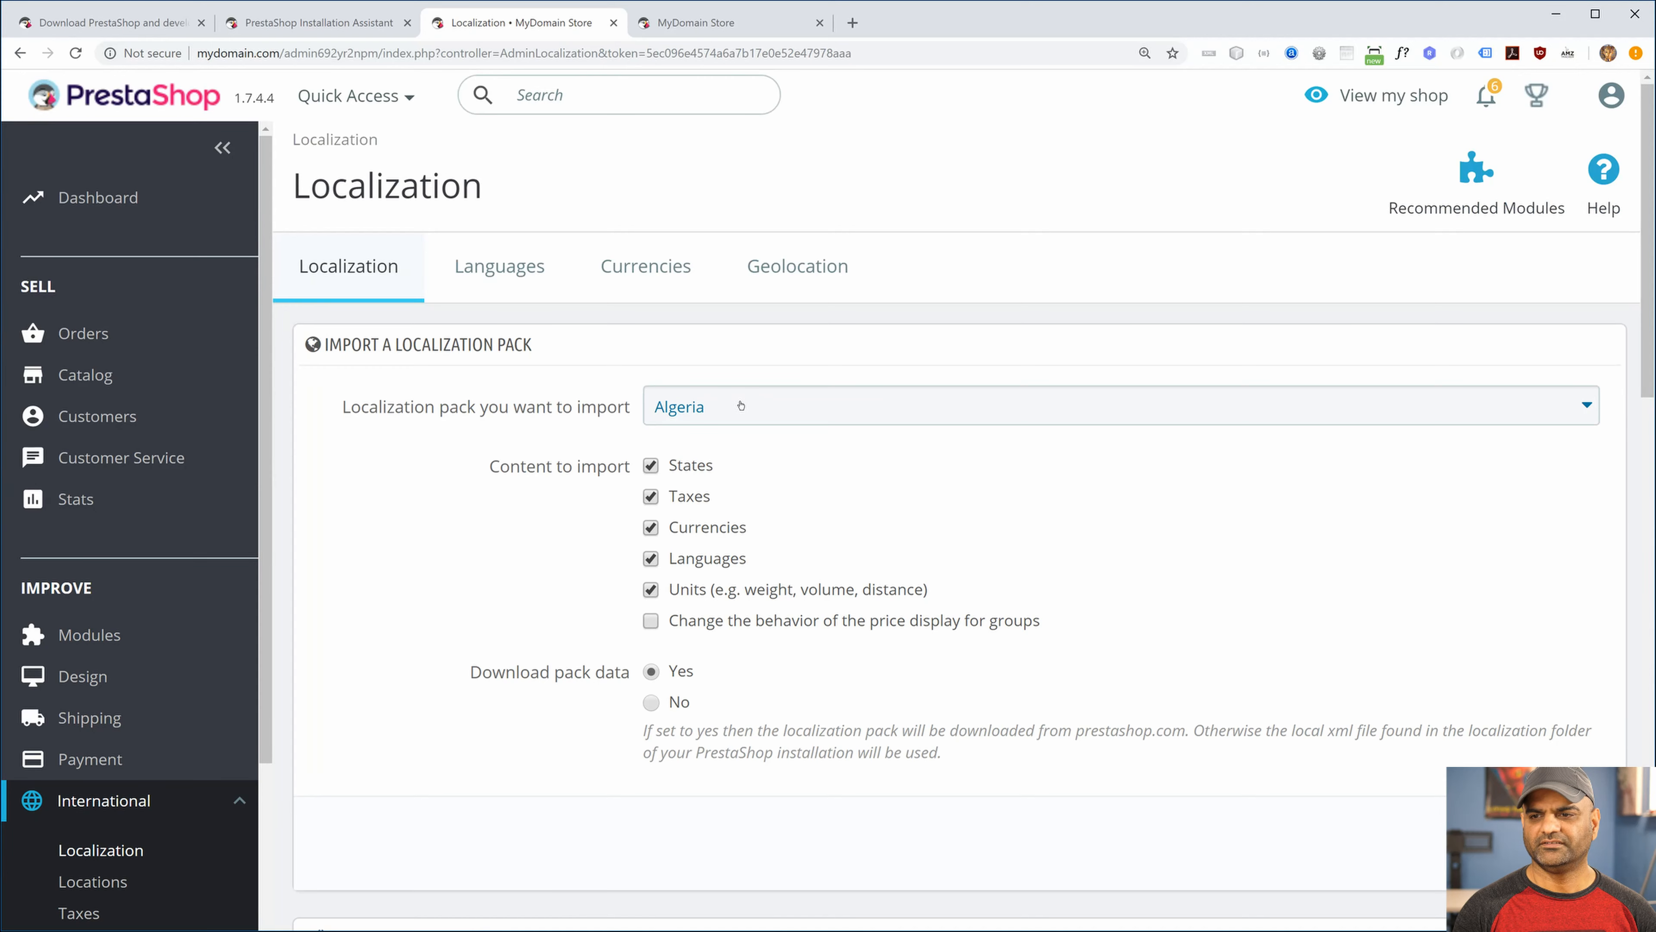
left_click(742, 405)
type("united states")
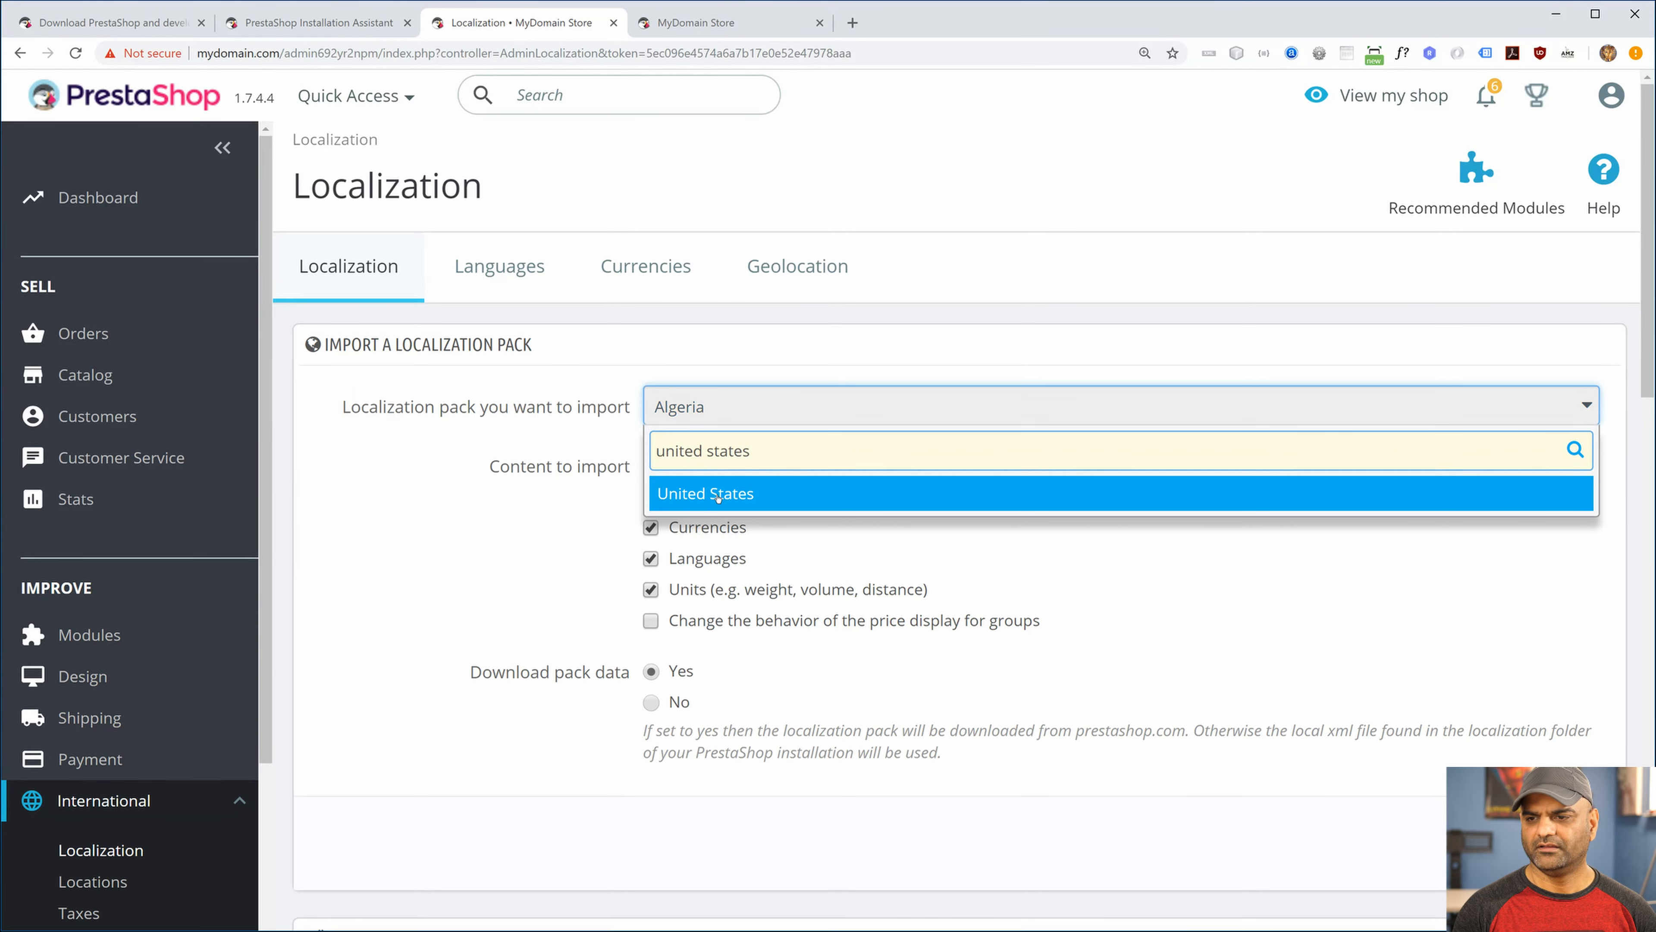
left_click(718, 496)
left_click(1584, 842)
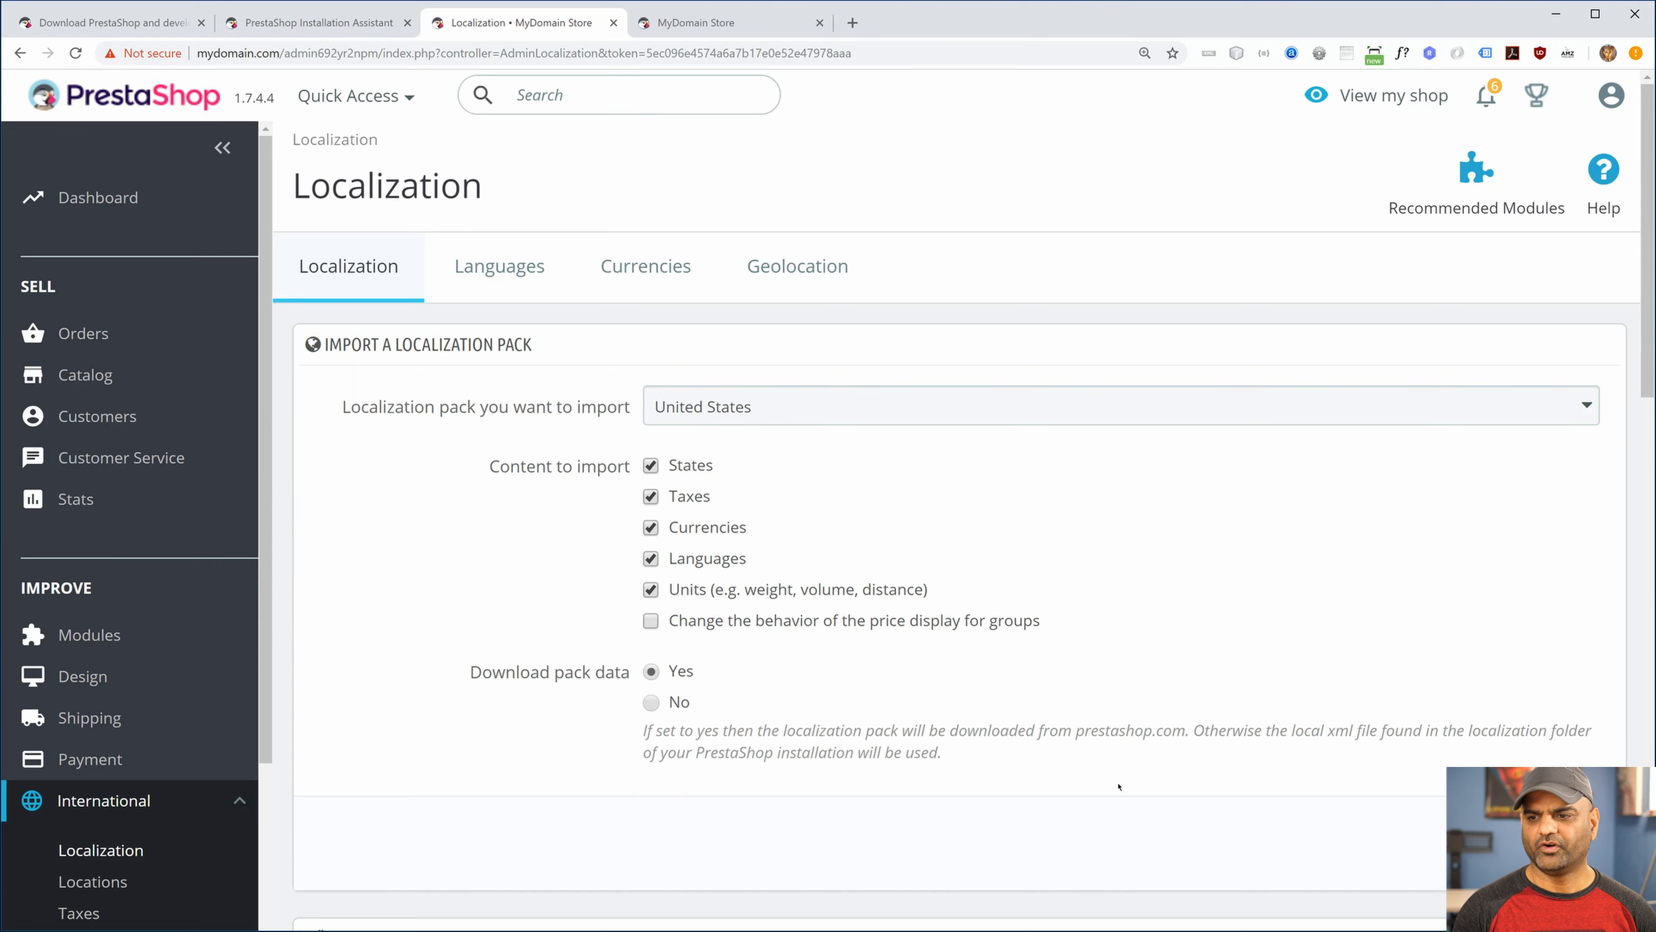
Step: Review the current local units (kg, cl, cm) and import the United States pack
scroll(922, 732, "down", 8)
scroll(906, 725, "down", 6)
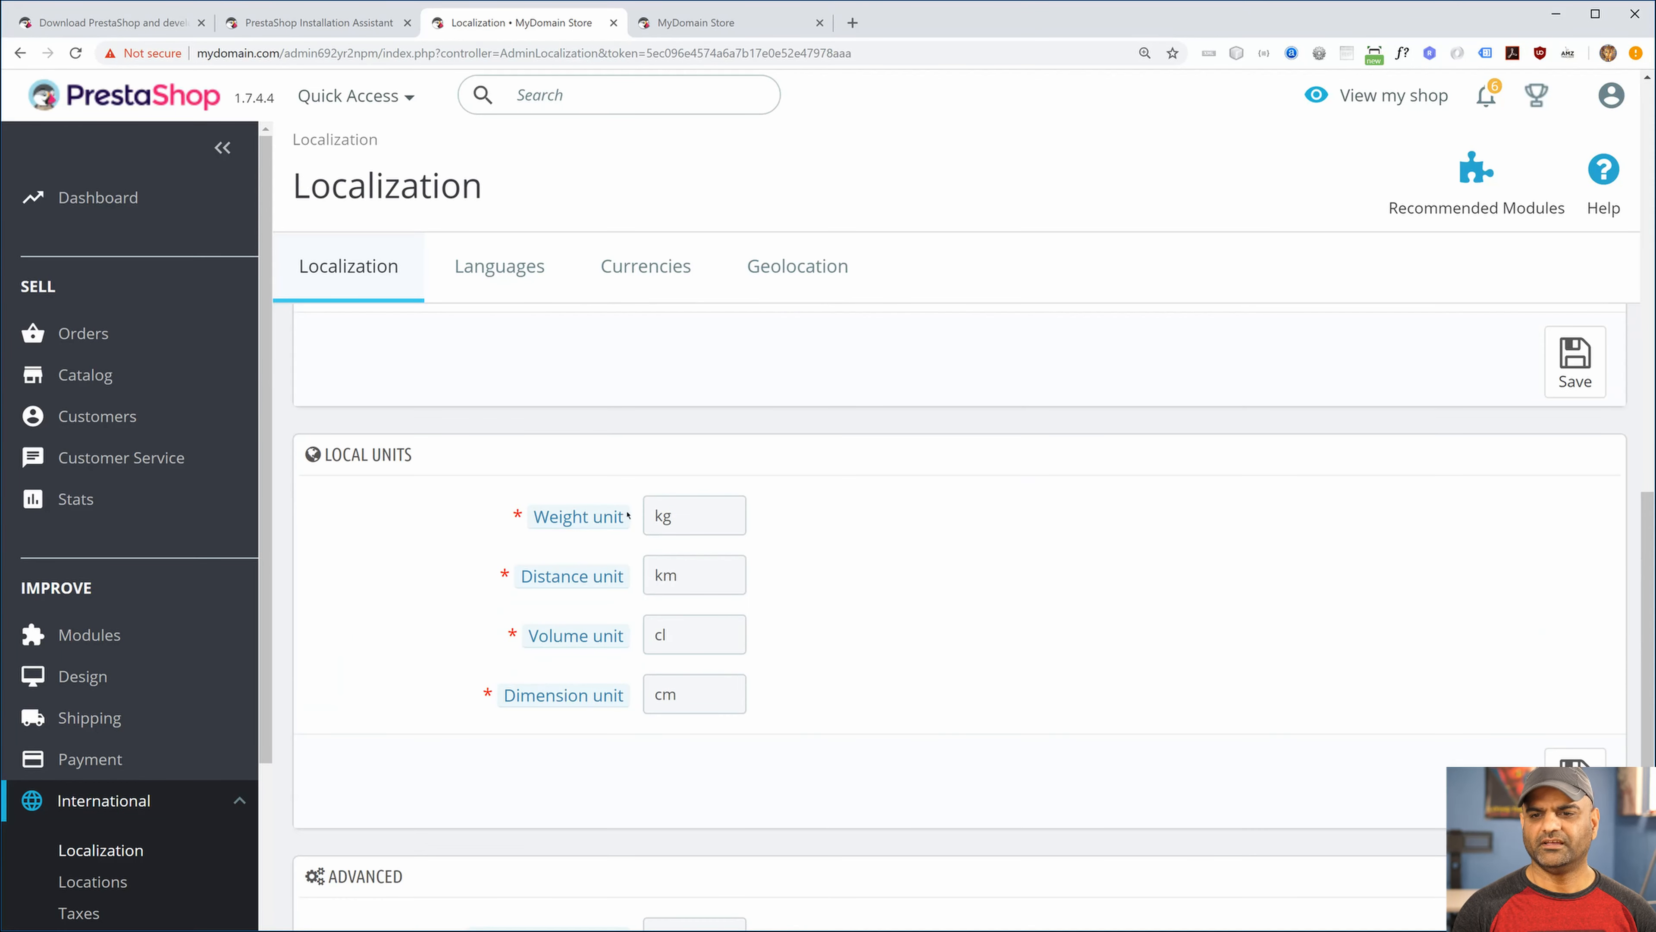
double_click(717, 517)
left_click(680, 577)
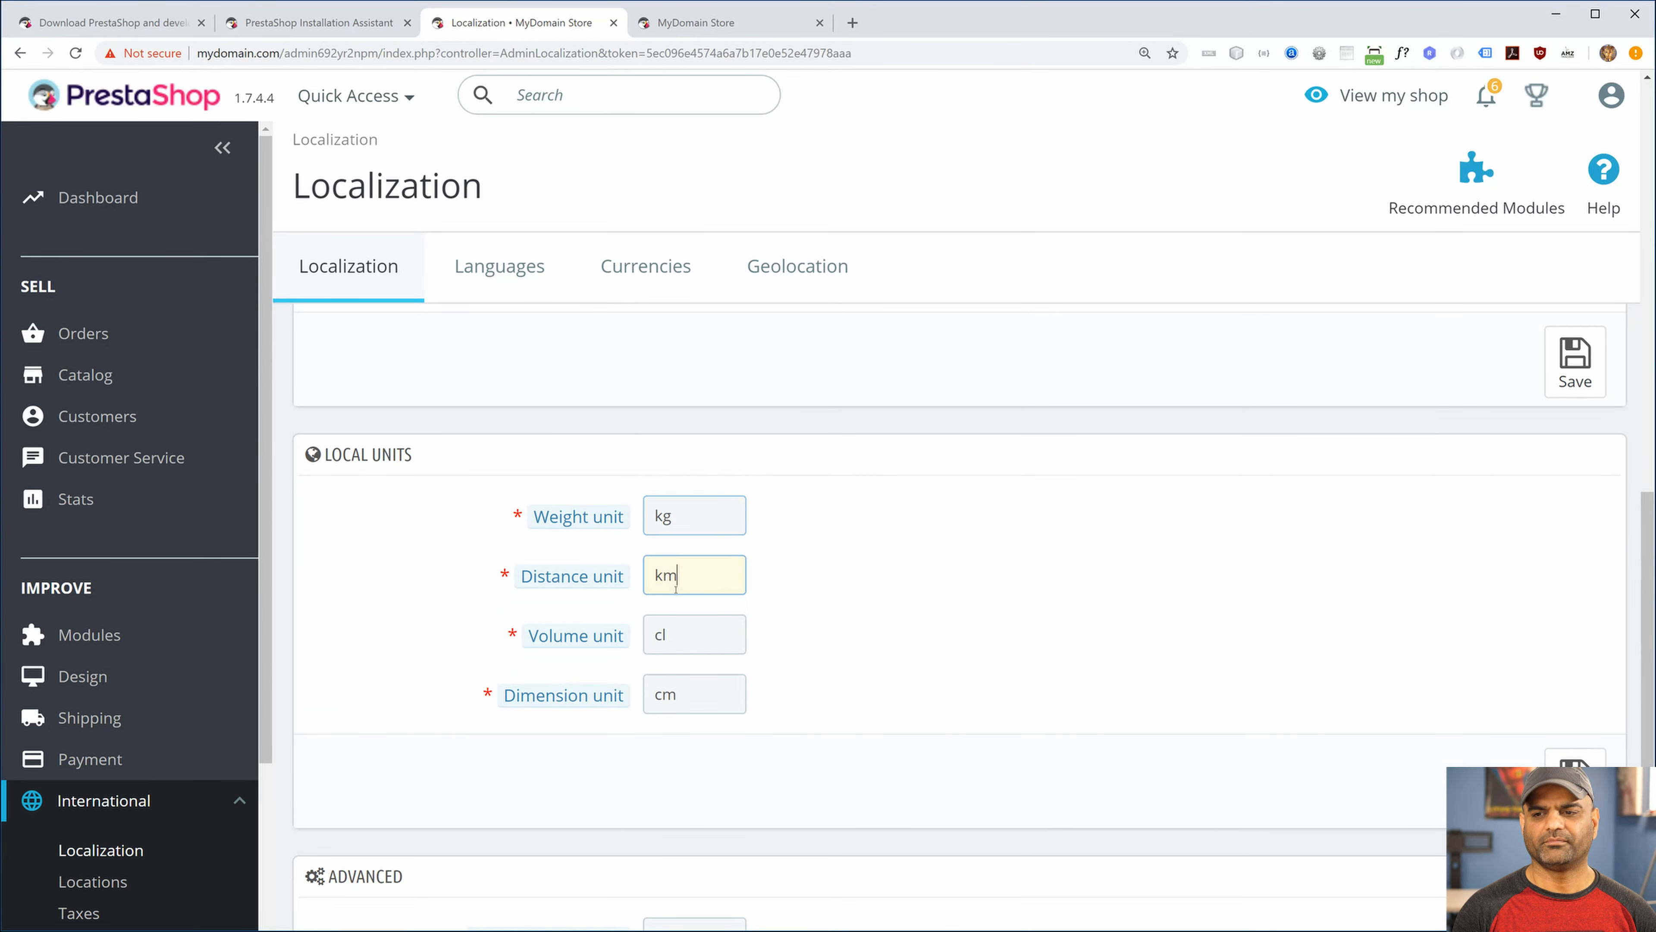
double_click(689, 636)
double_click(696, 687)
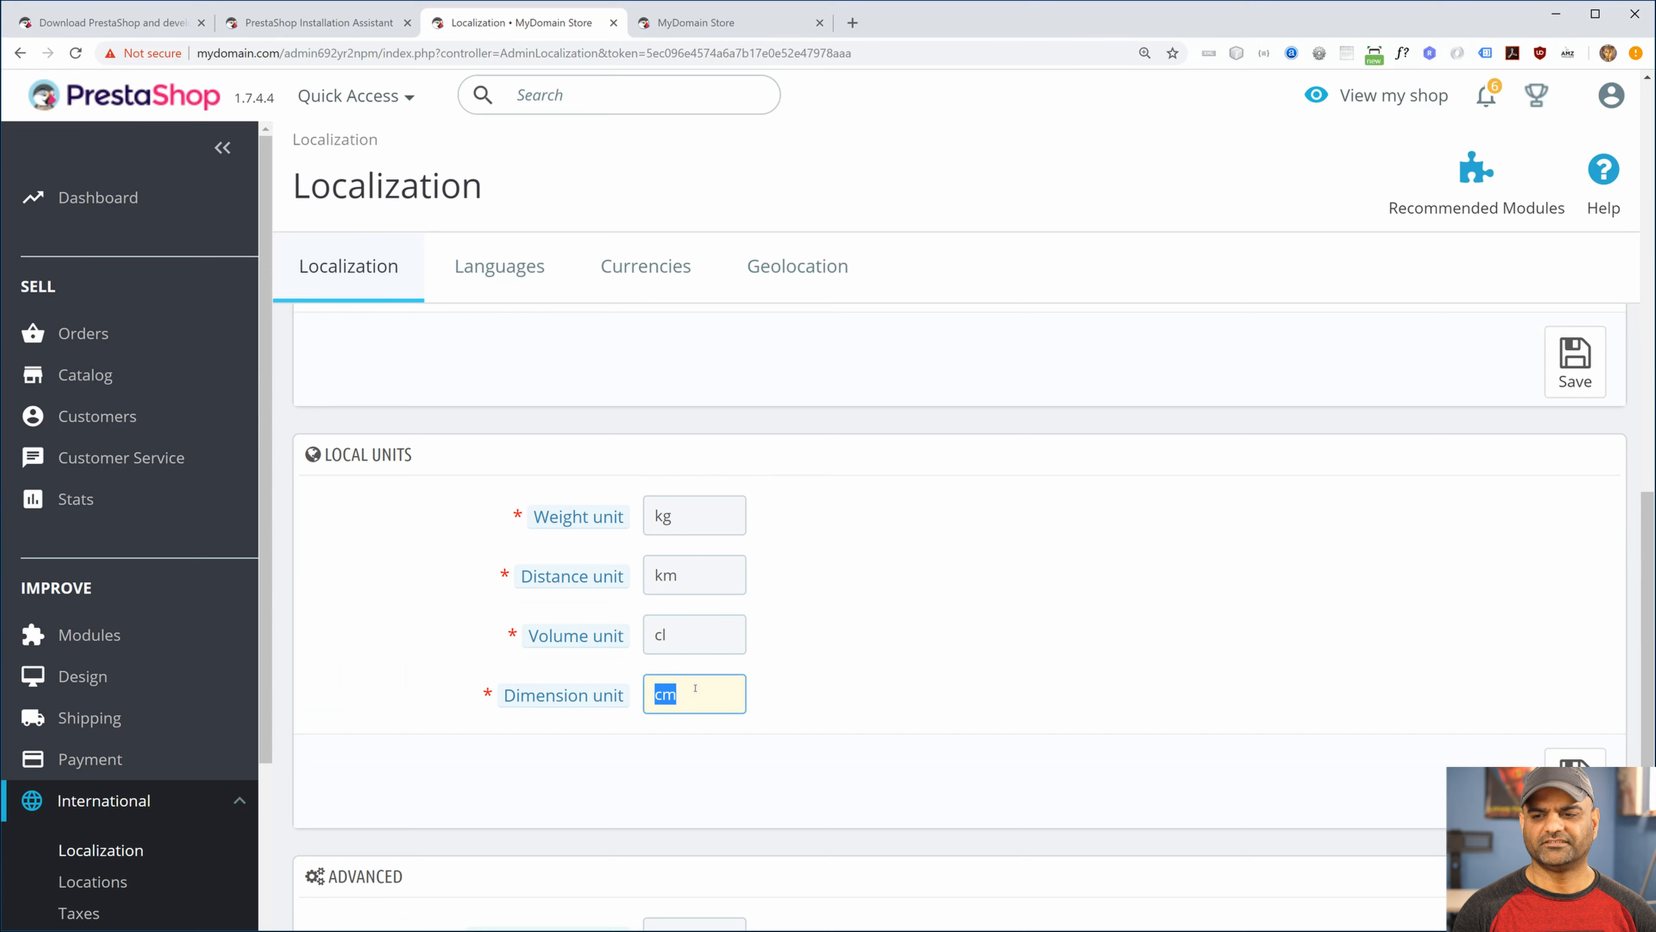
scroll(936, 695, "up", 10)
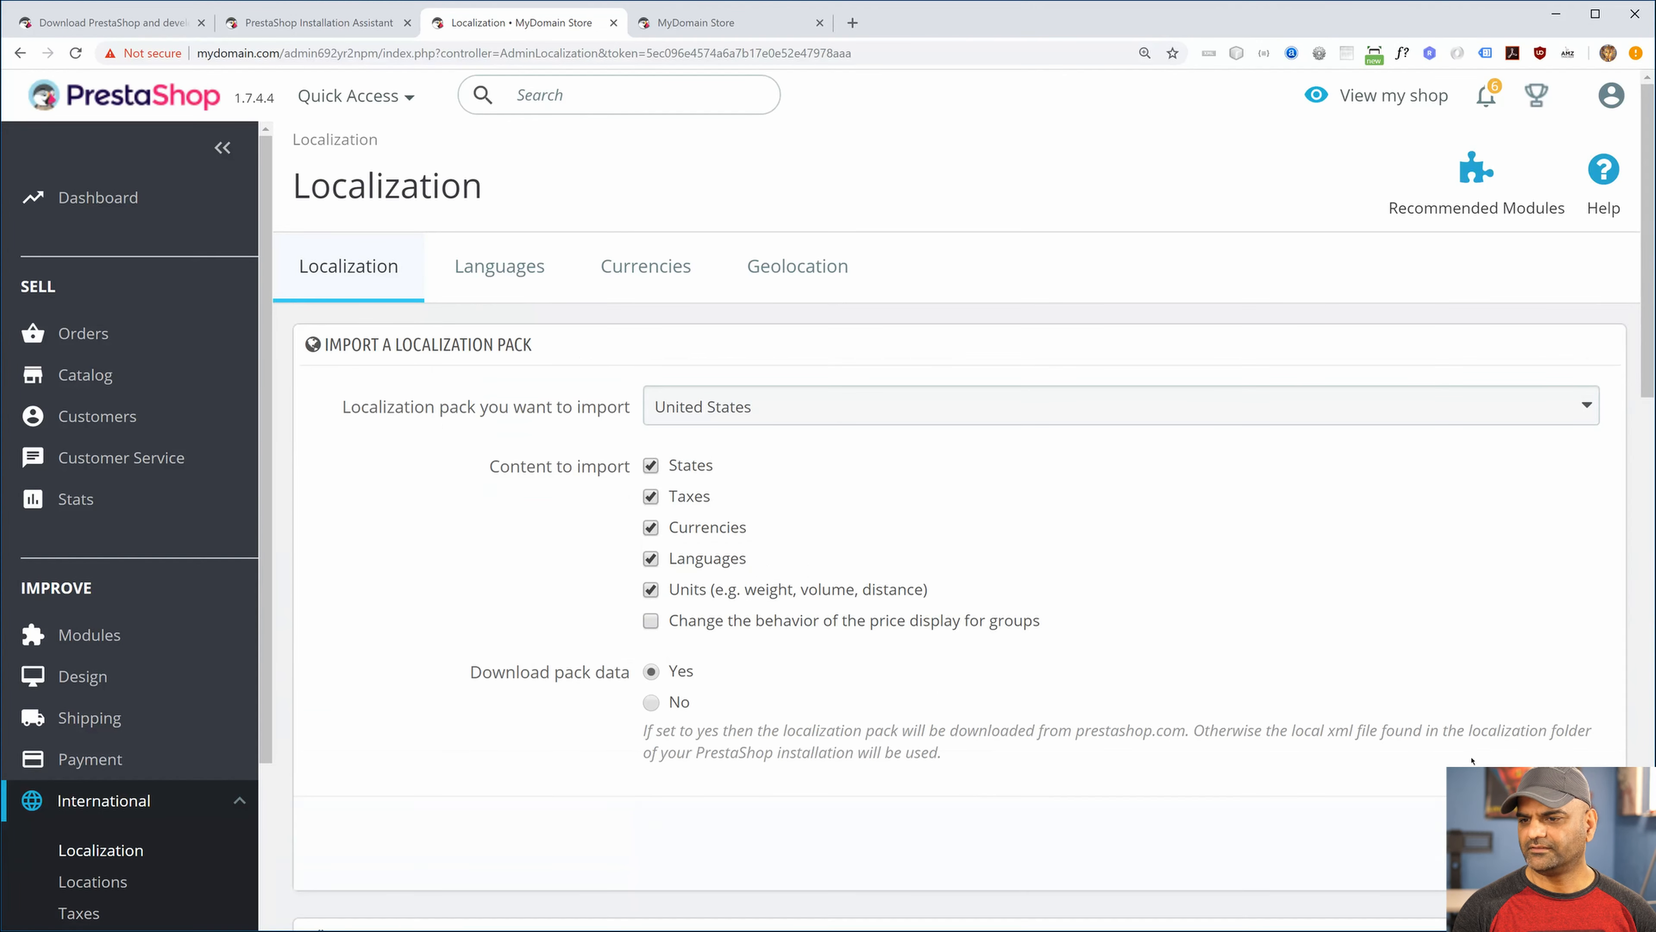
left_click(1581, 841)
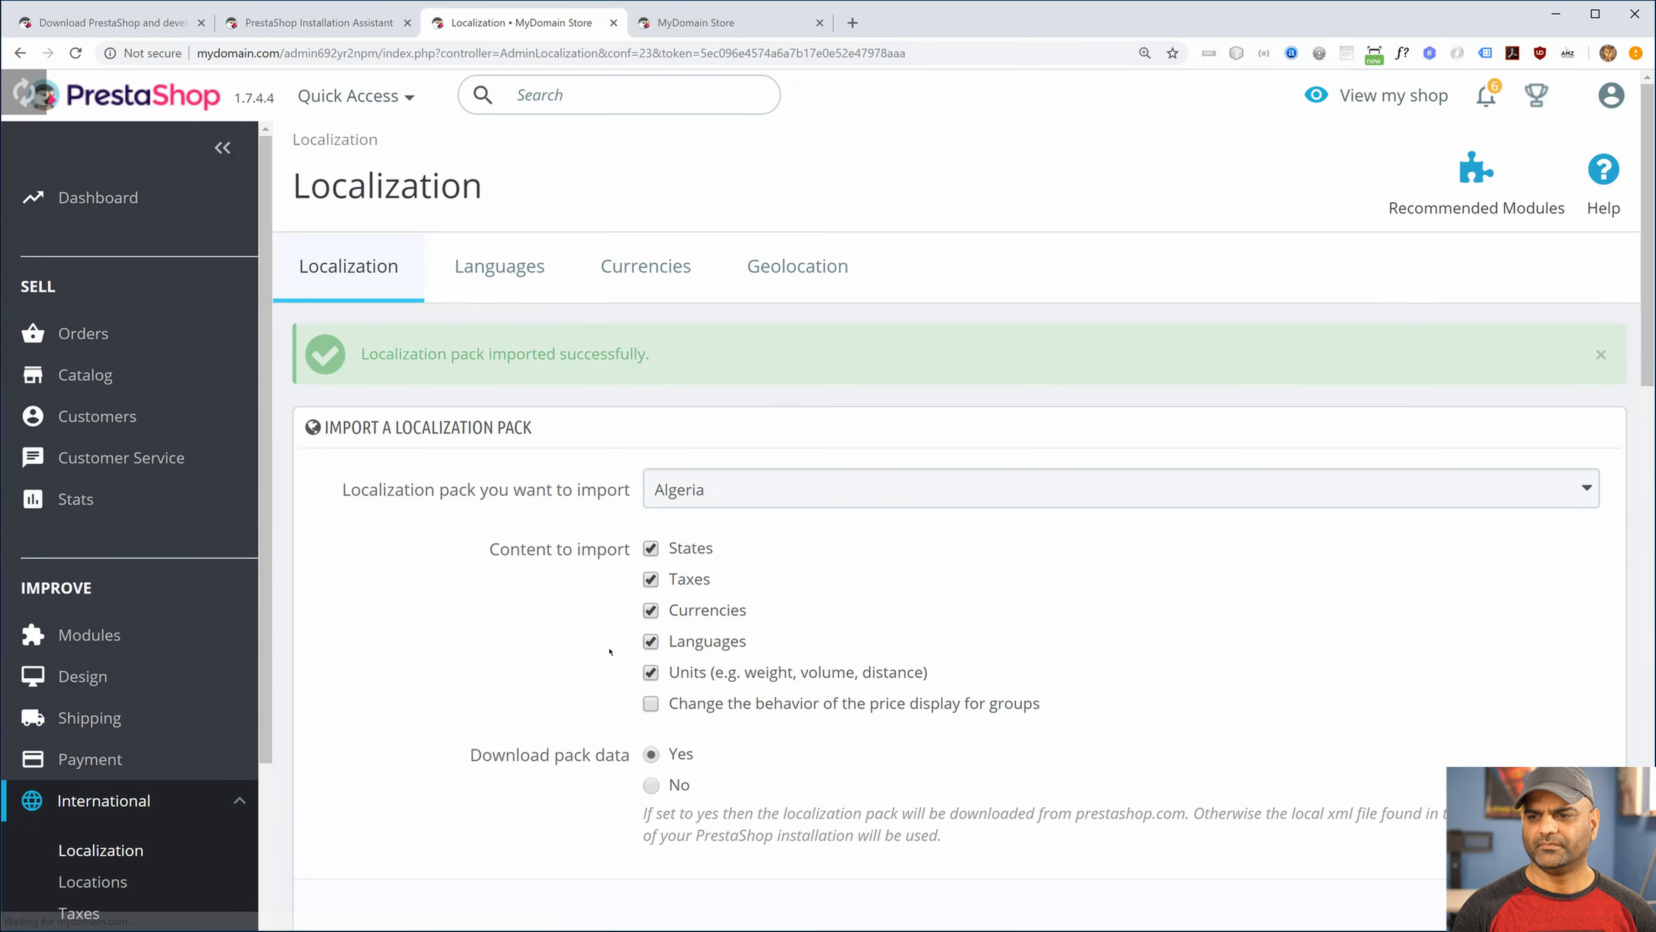
Step: Verify the local units now read lb, mi, gal and in, and view the import success banner
scroll(536, 648, "down", 10)
scroll(536, 648, "down", 5)
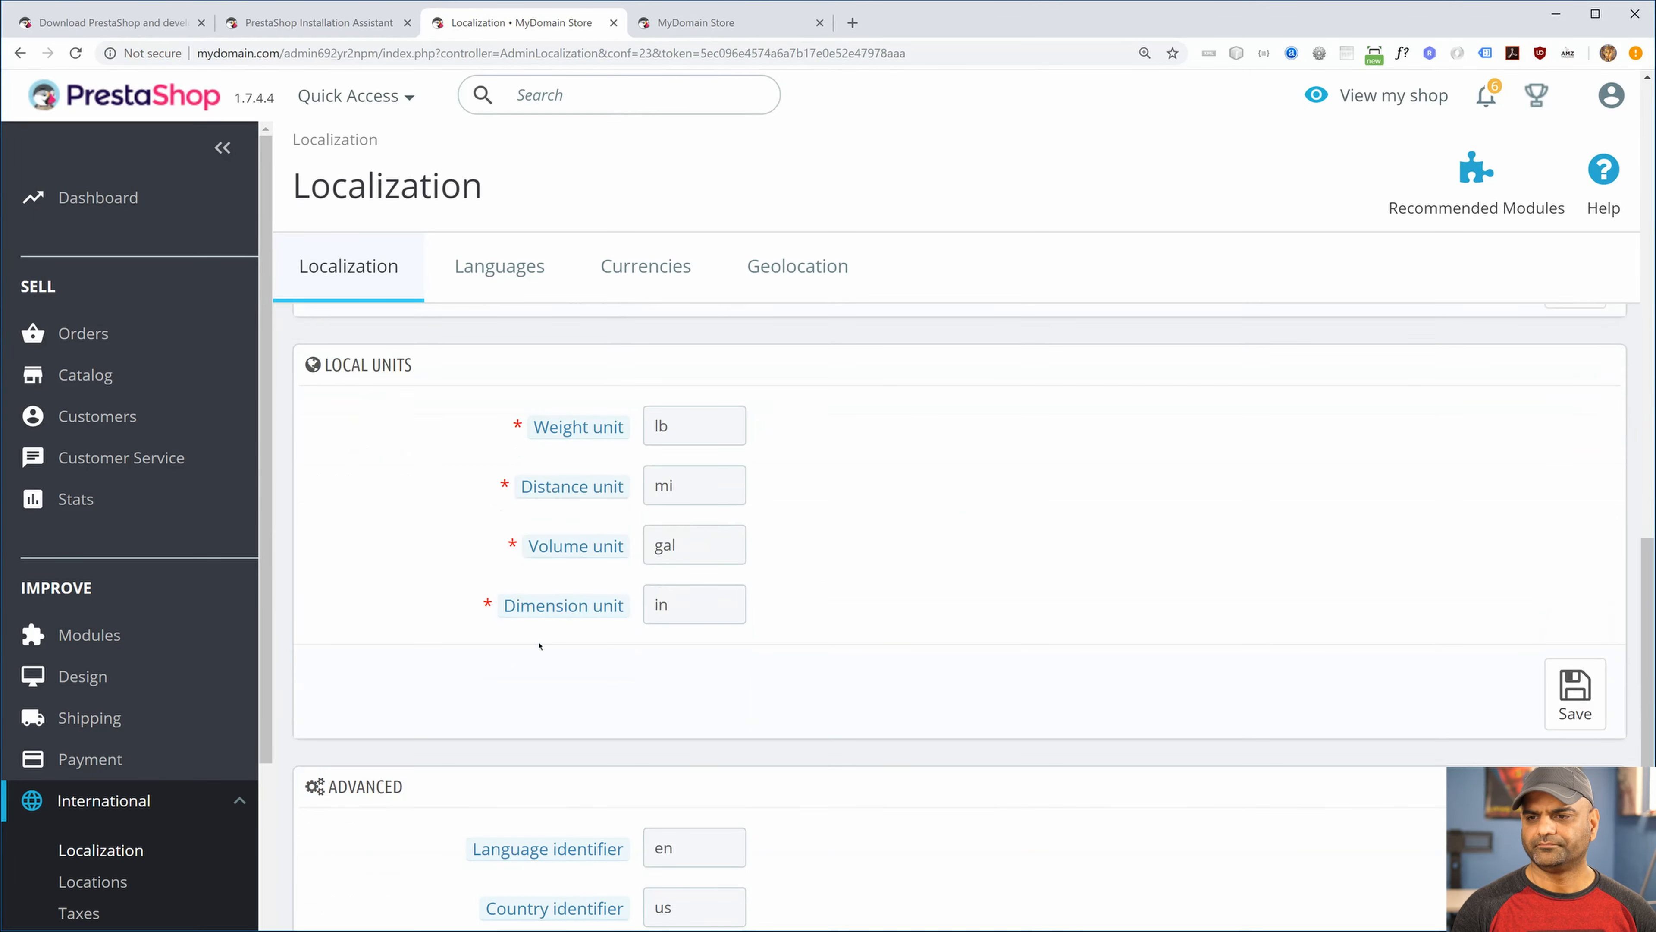
left_click(678, 425)
double_click(678, 425)
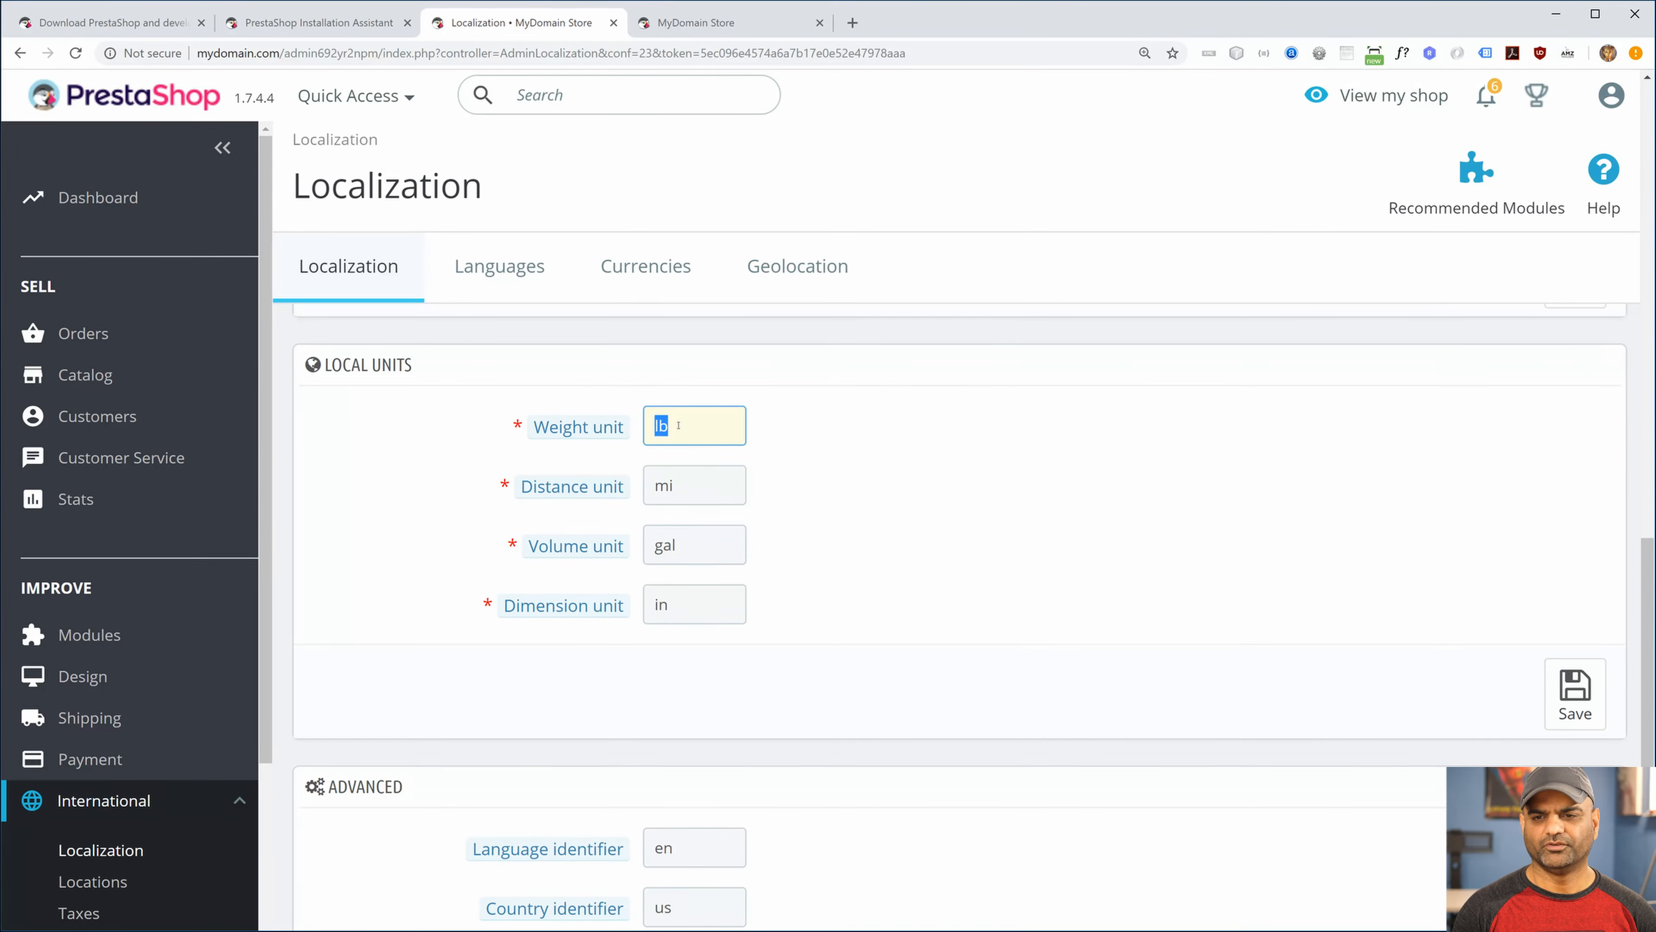
left_click(700, 484)
left_click(690, 554)
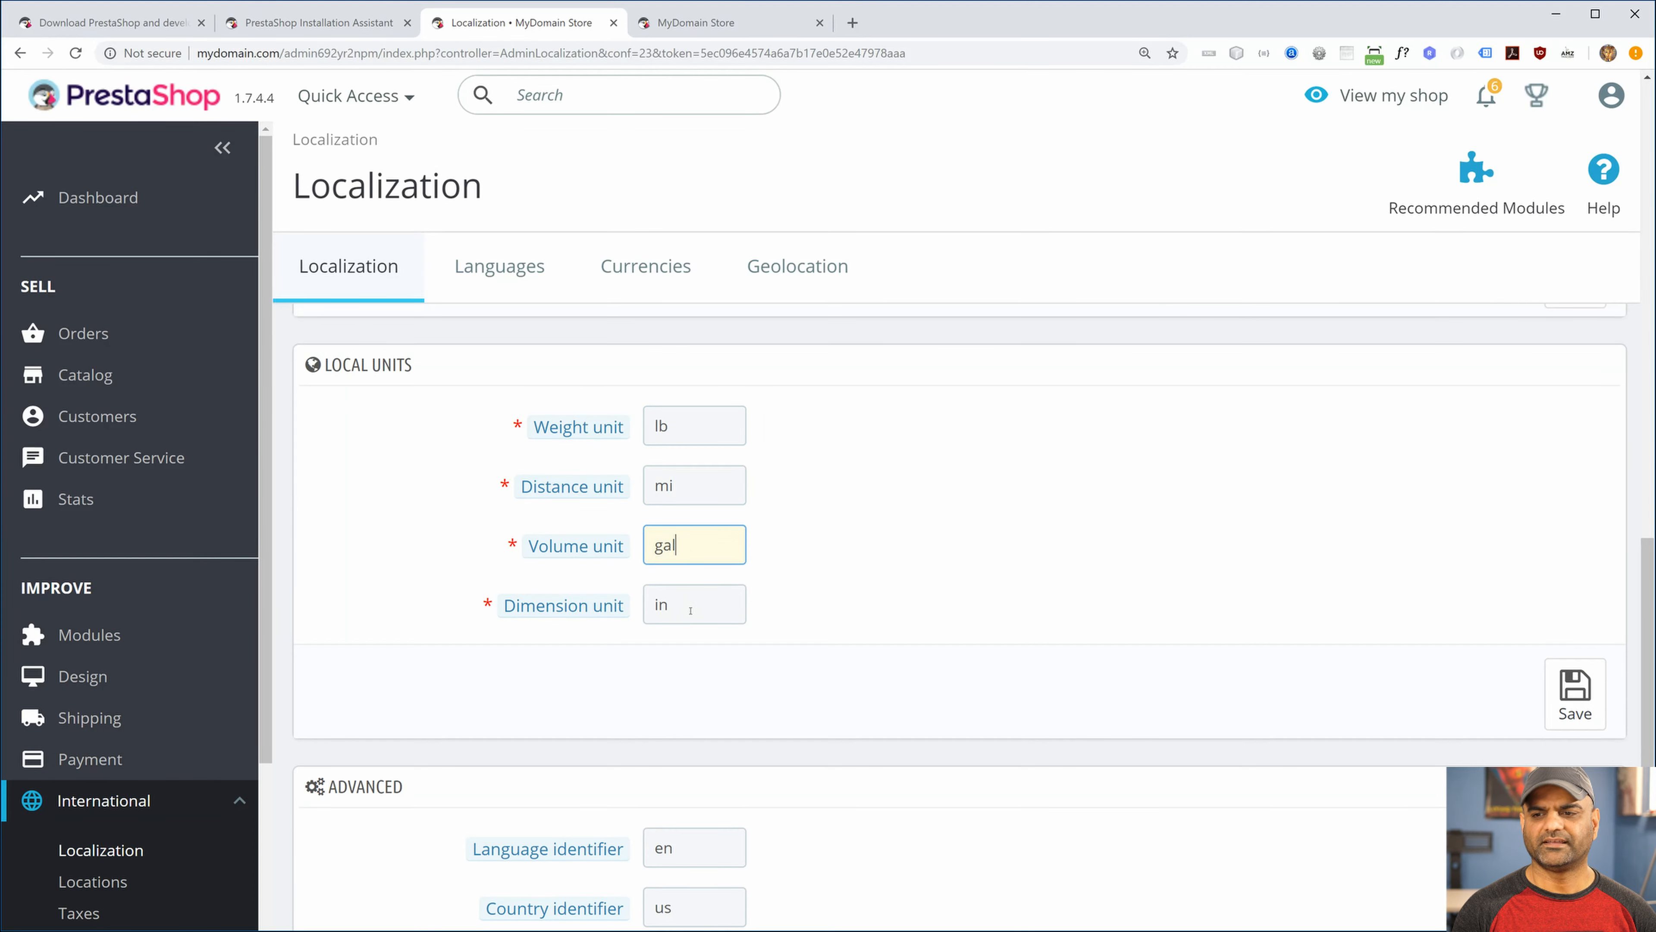
left_click(668, 605)
scroll(846, 674, "down", 1)
scroll(846, 674, "up", 12)
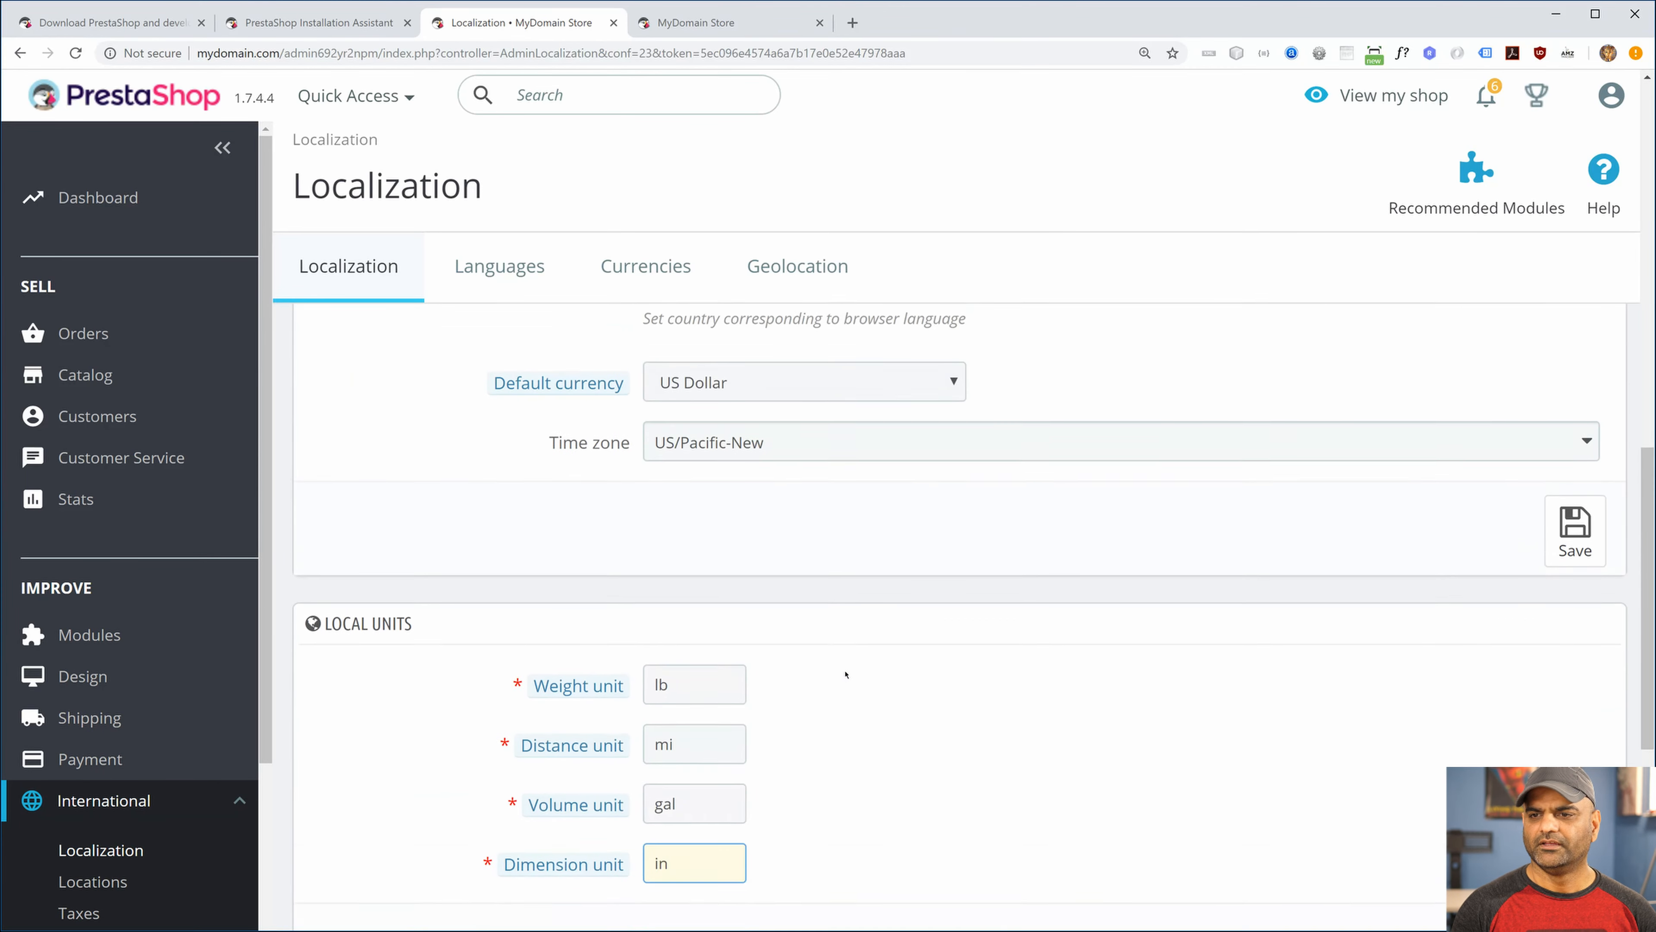
scroll(846, 674, "up", 1)
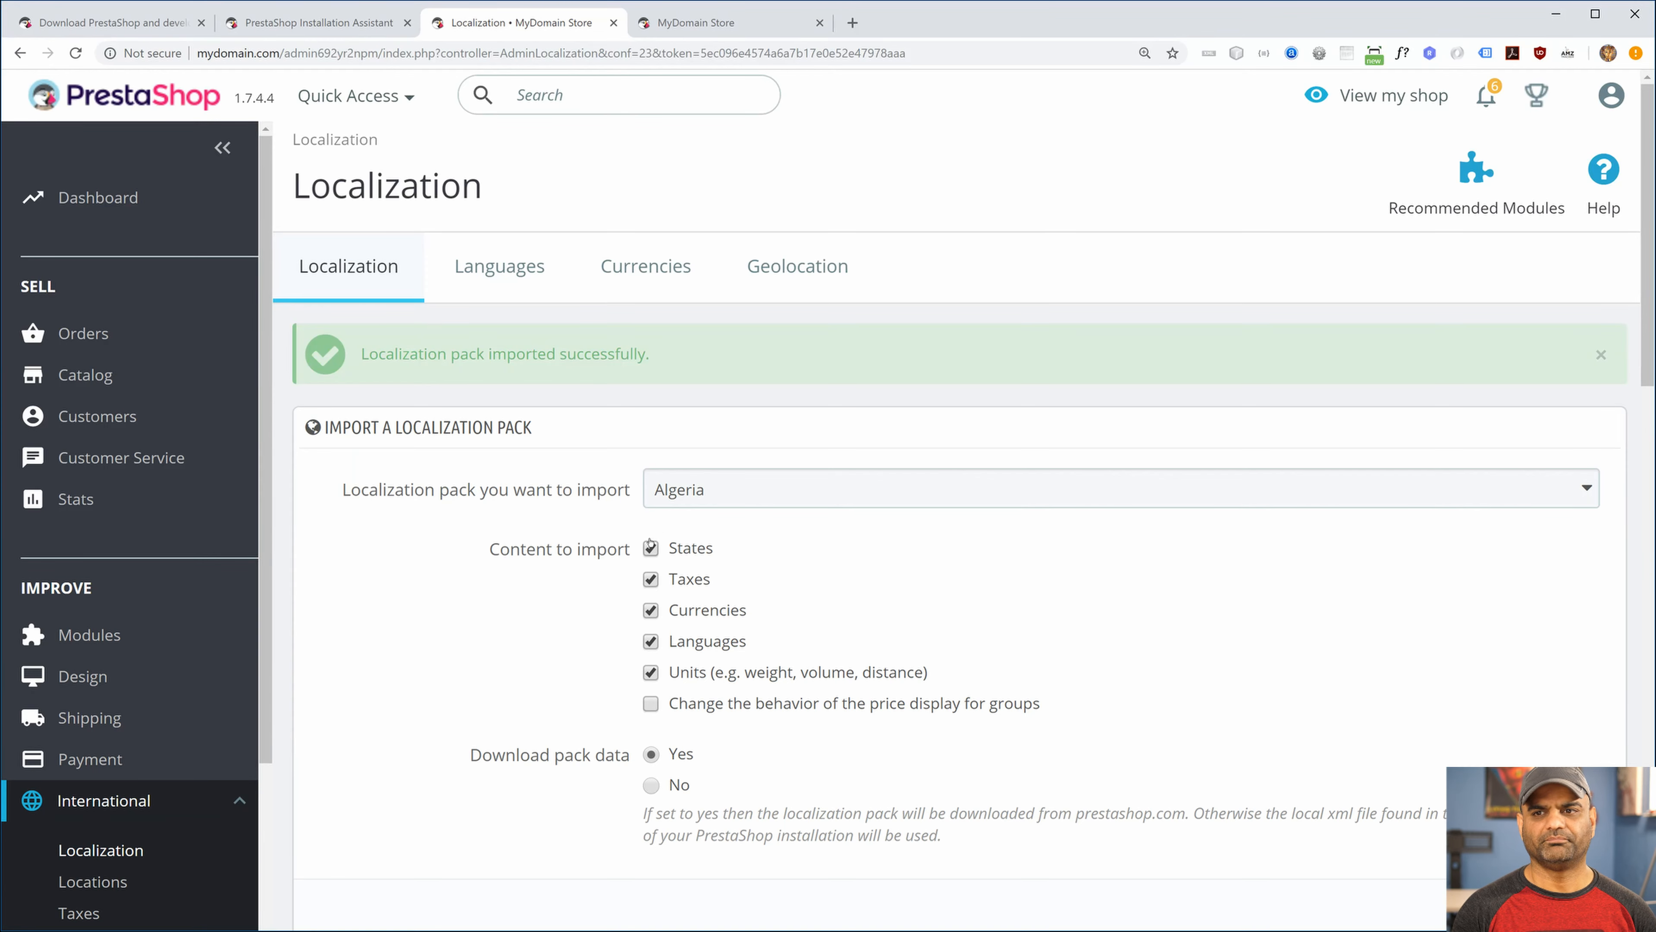
Step: View the Languages and Currencies settings, then bring up Geolocation settings
left_click(461, 270)
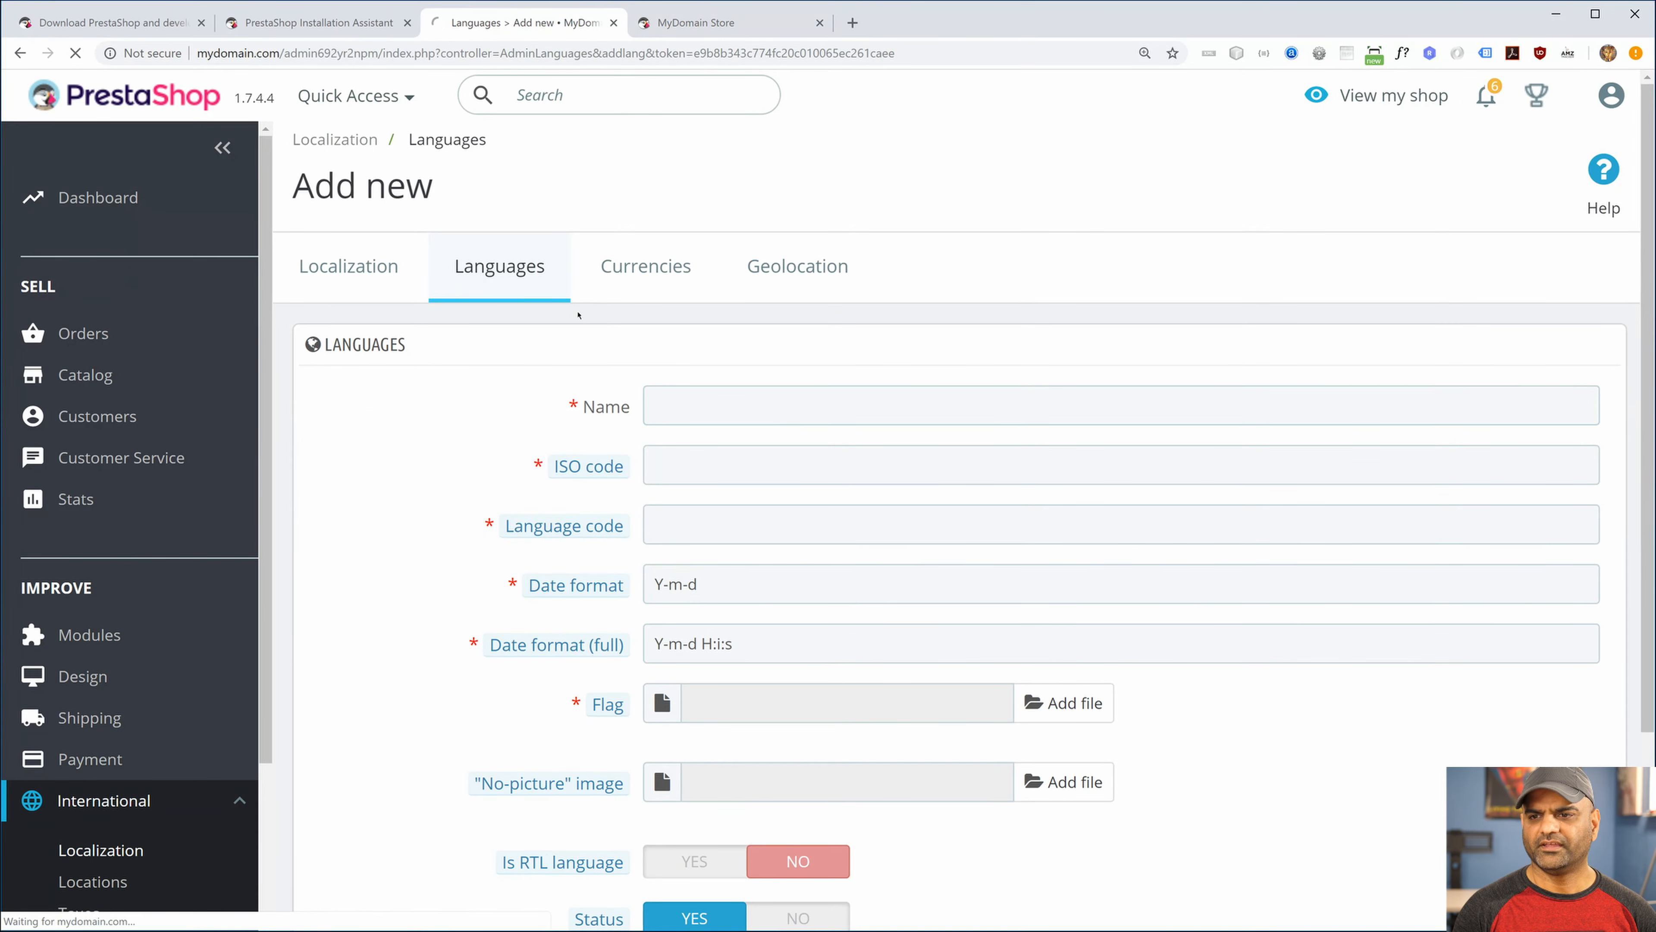
left_click(646, 268)
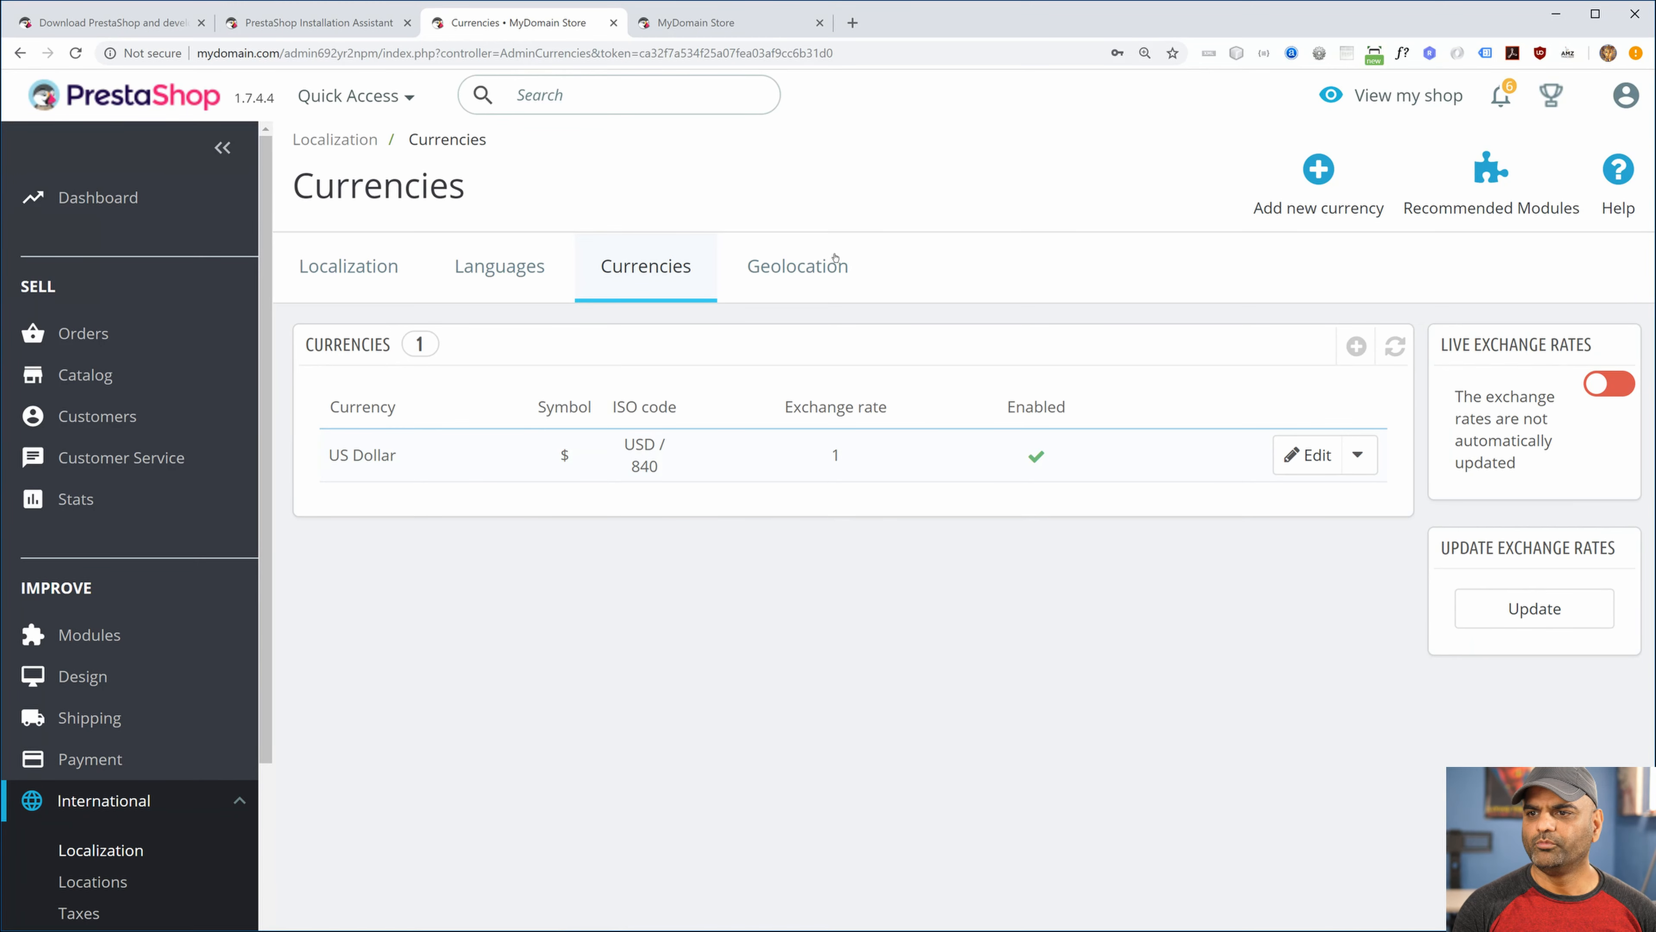
left_click(756, 262)
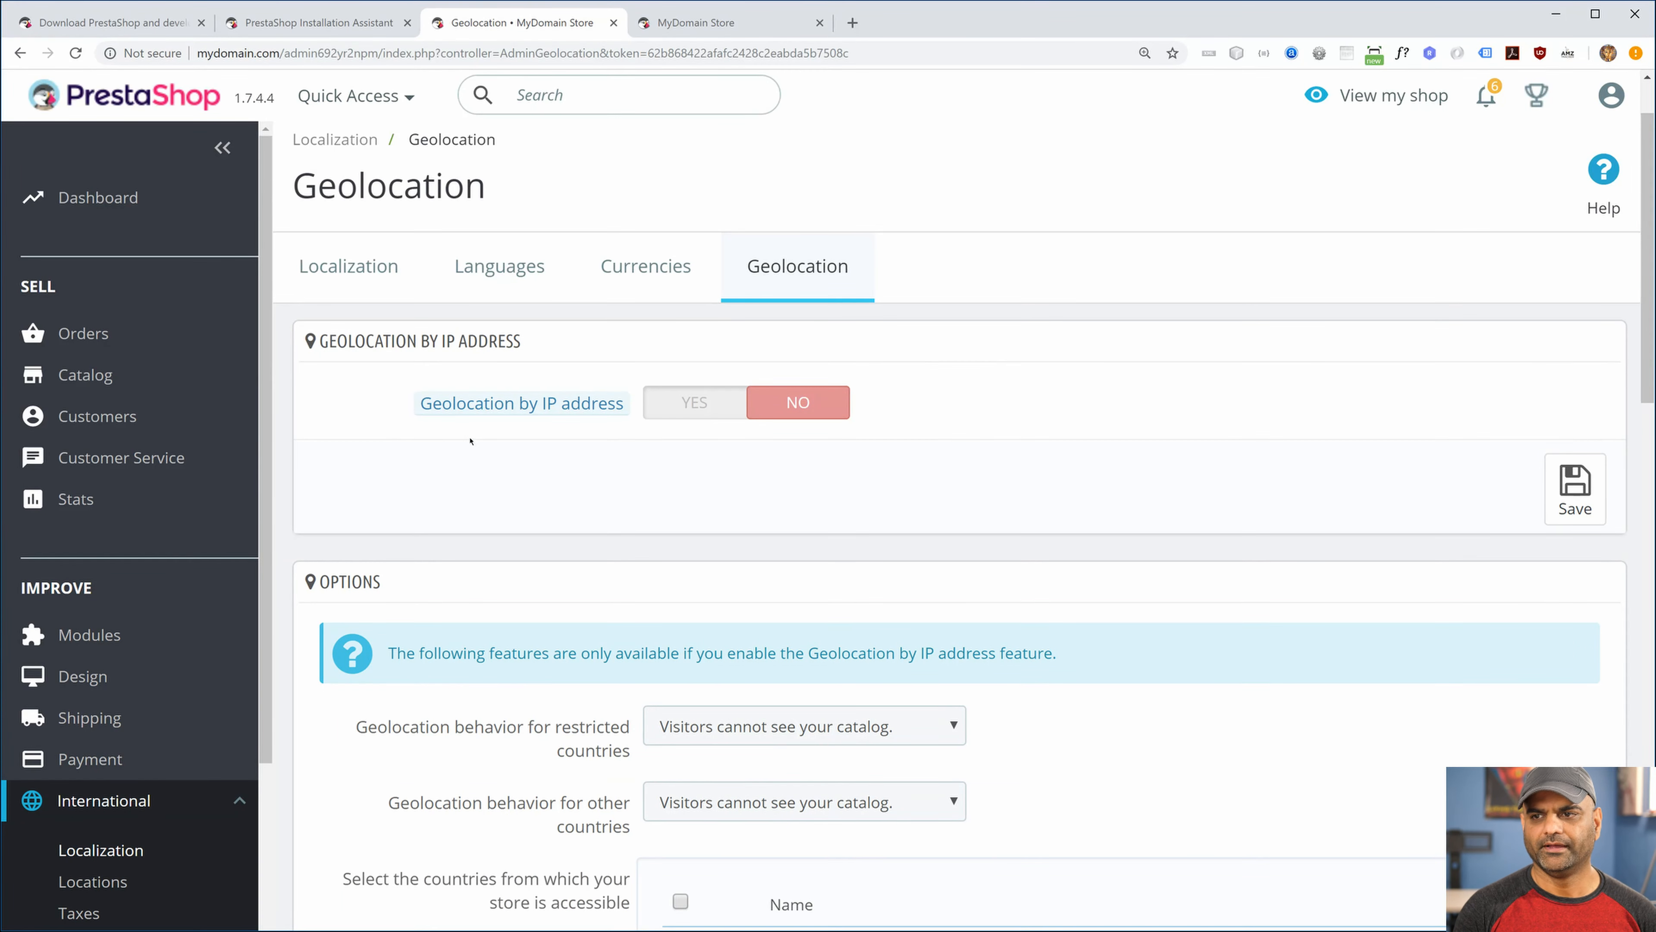
scroll(587, 499, "up", 1)
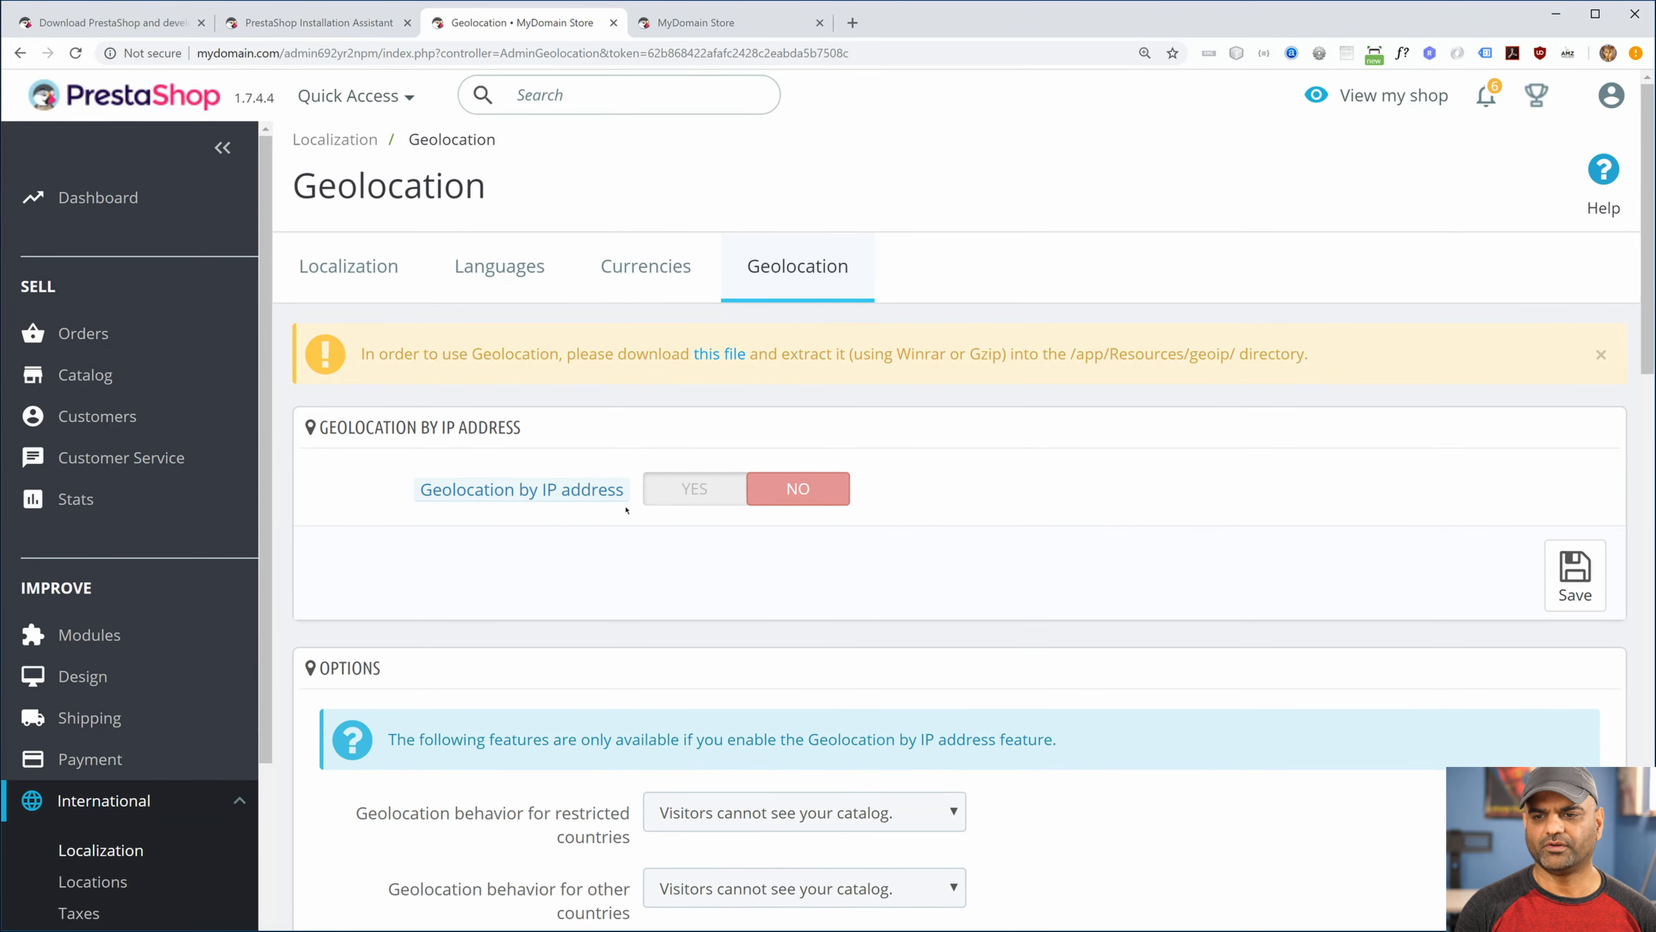
scroll(495, 564, "down", 5)
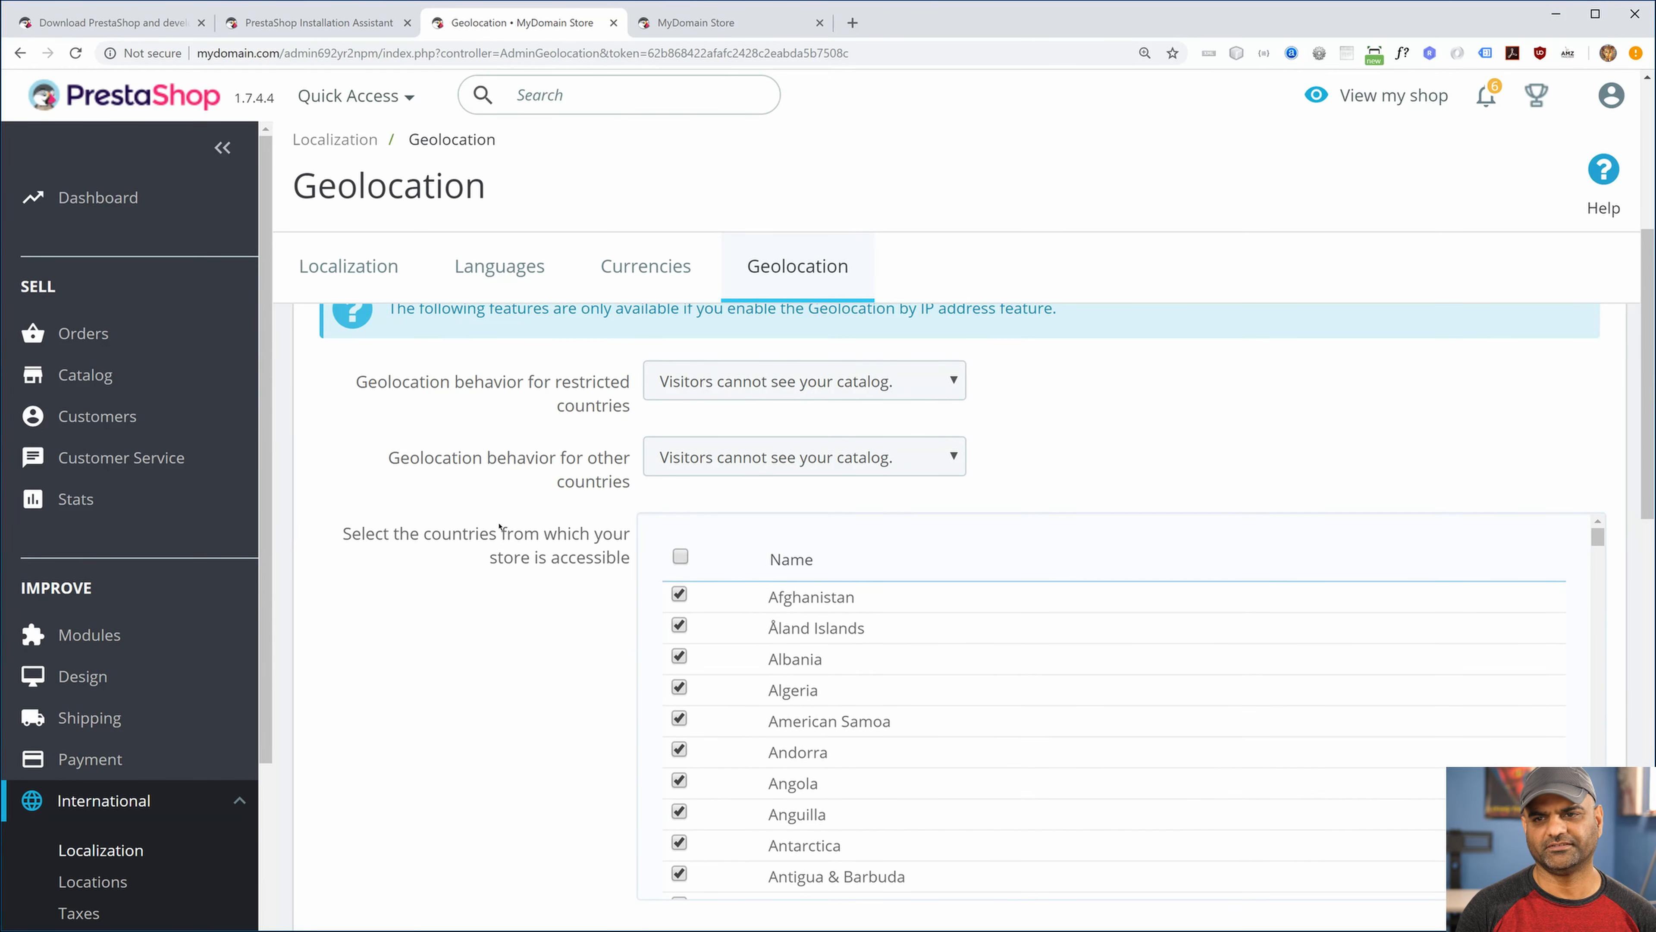
scroll(500, 525, "down", 3)
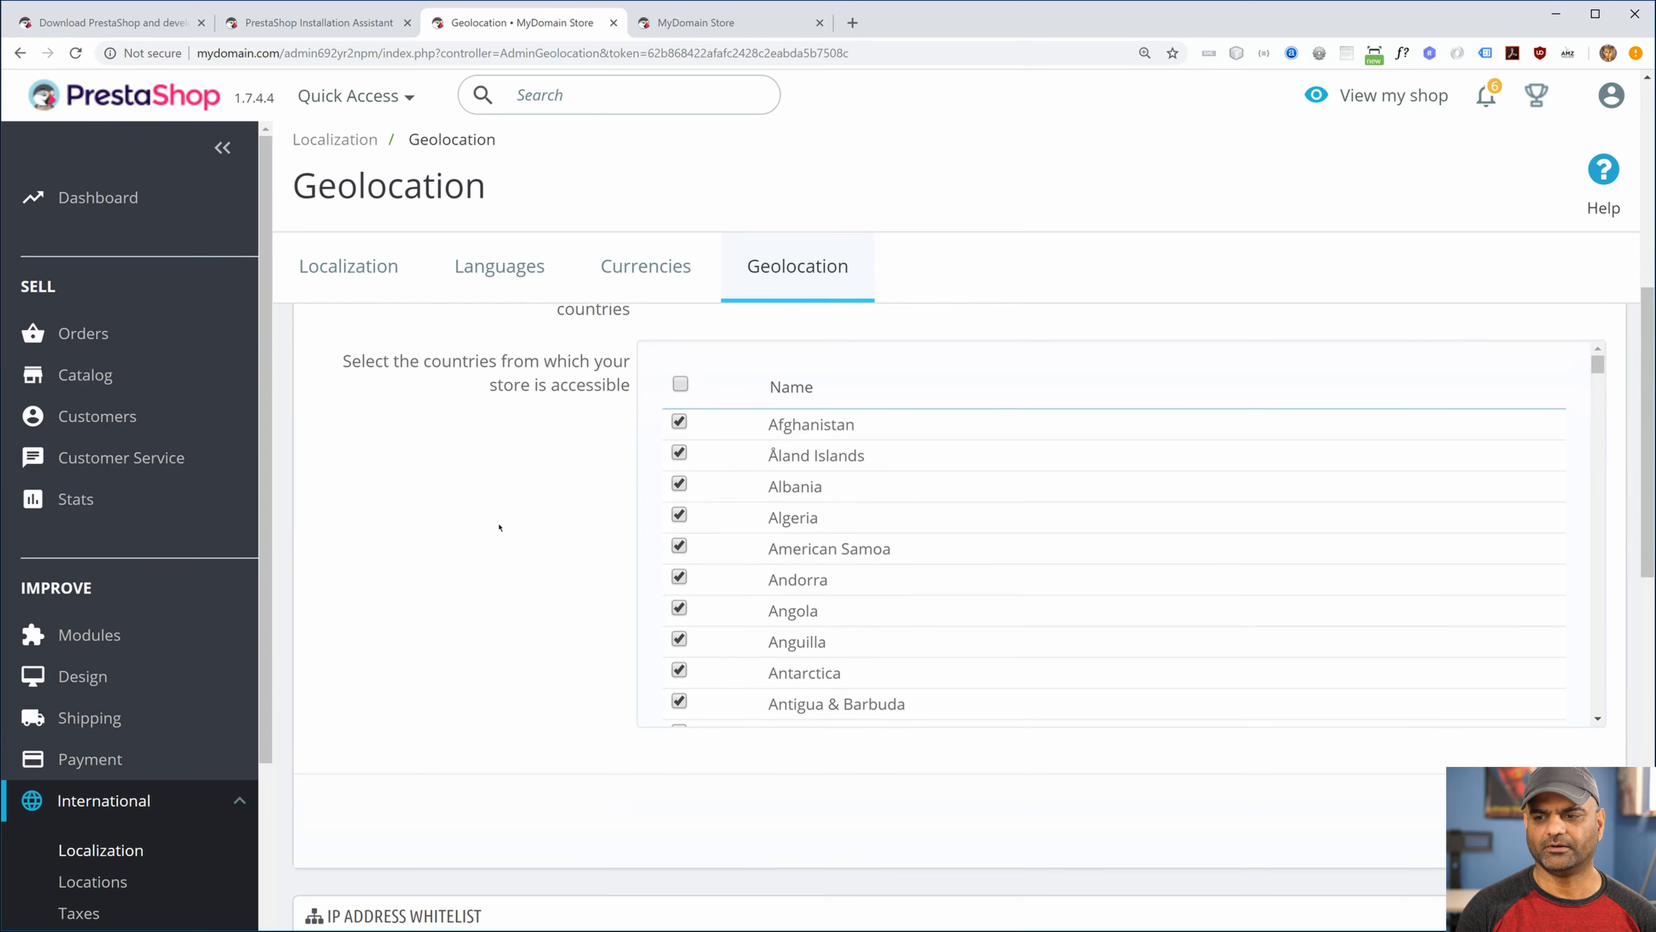
scroll(500, 526, "up", 6)
scroll(264, 611, "down", 2)
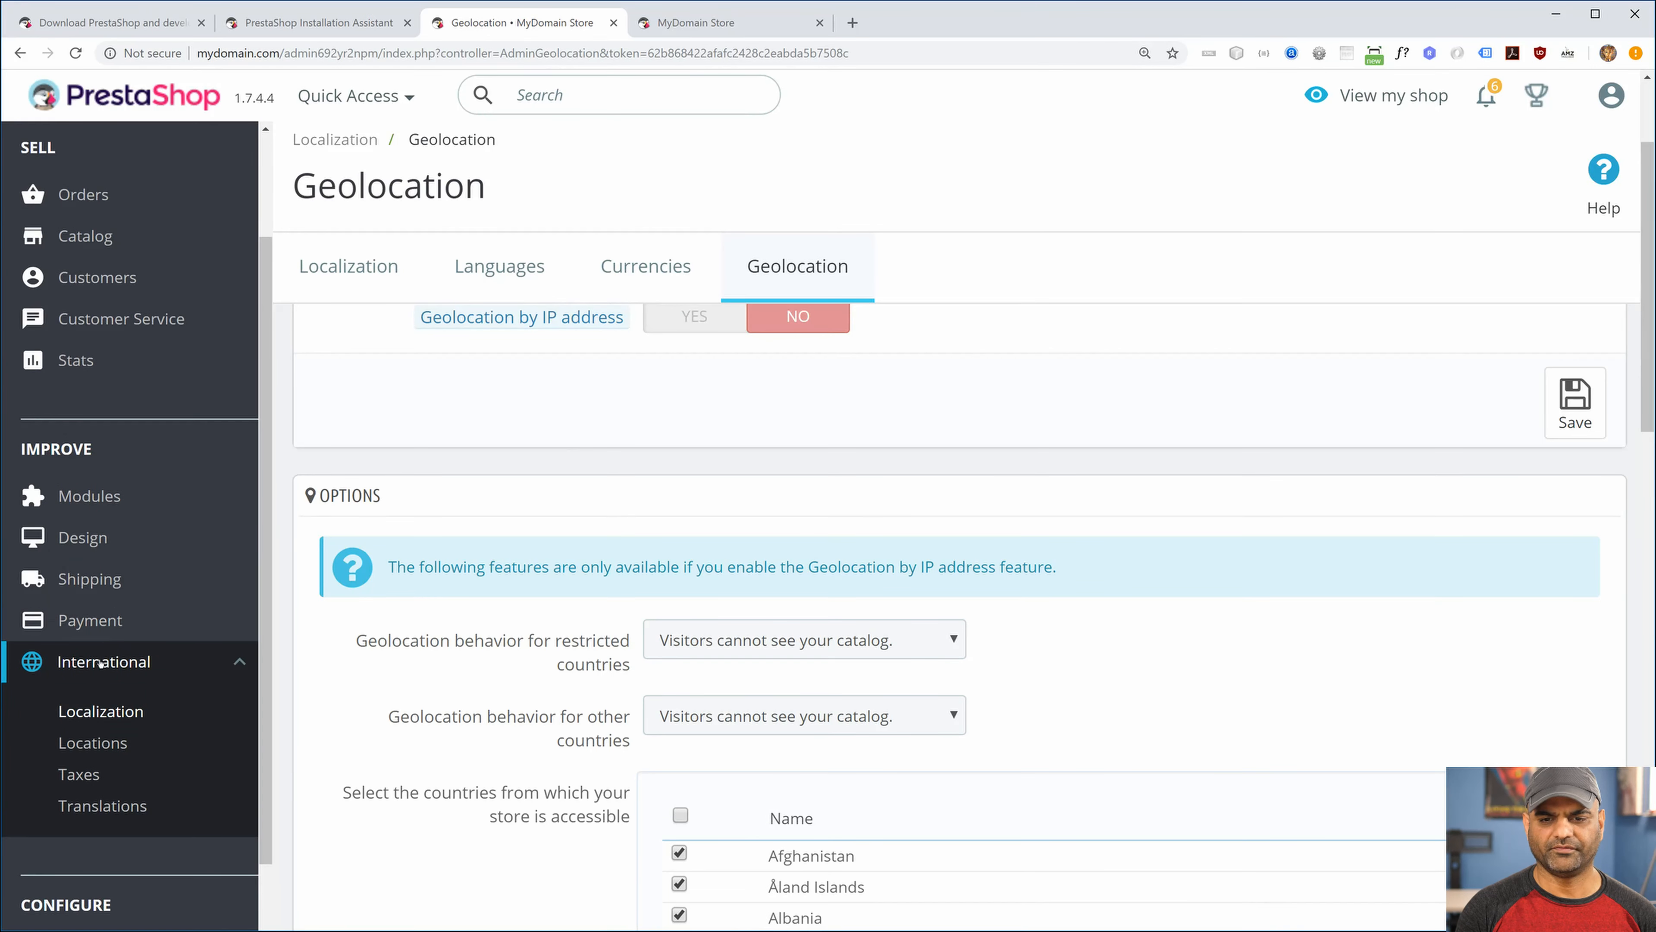
left_click(107, 659)
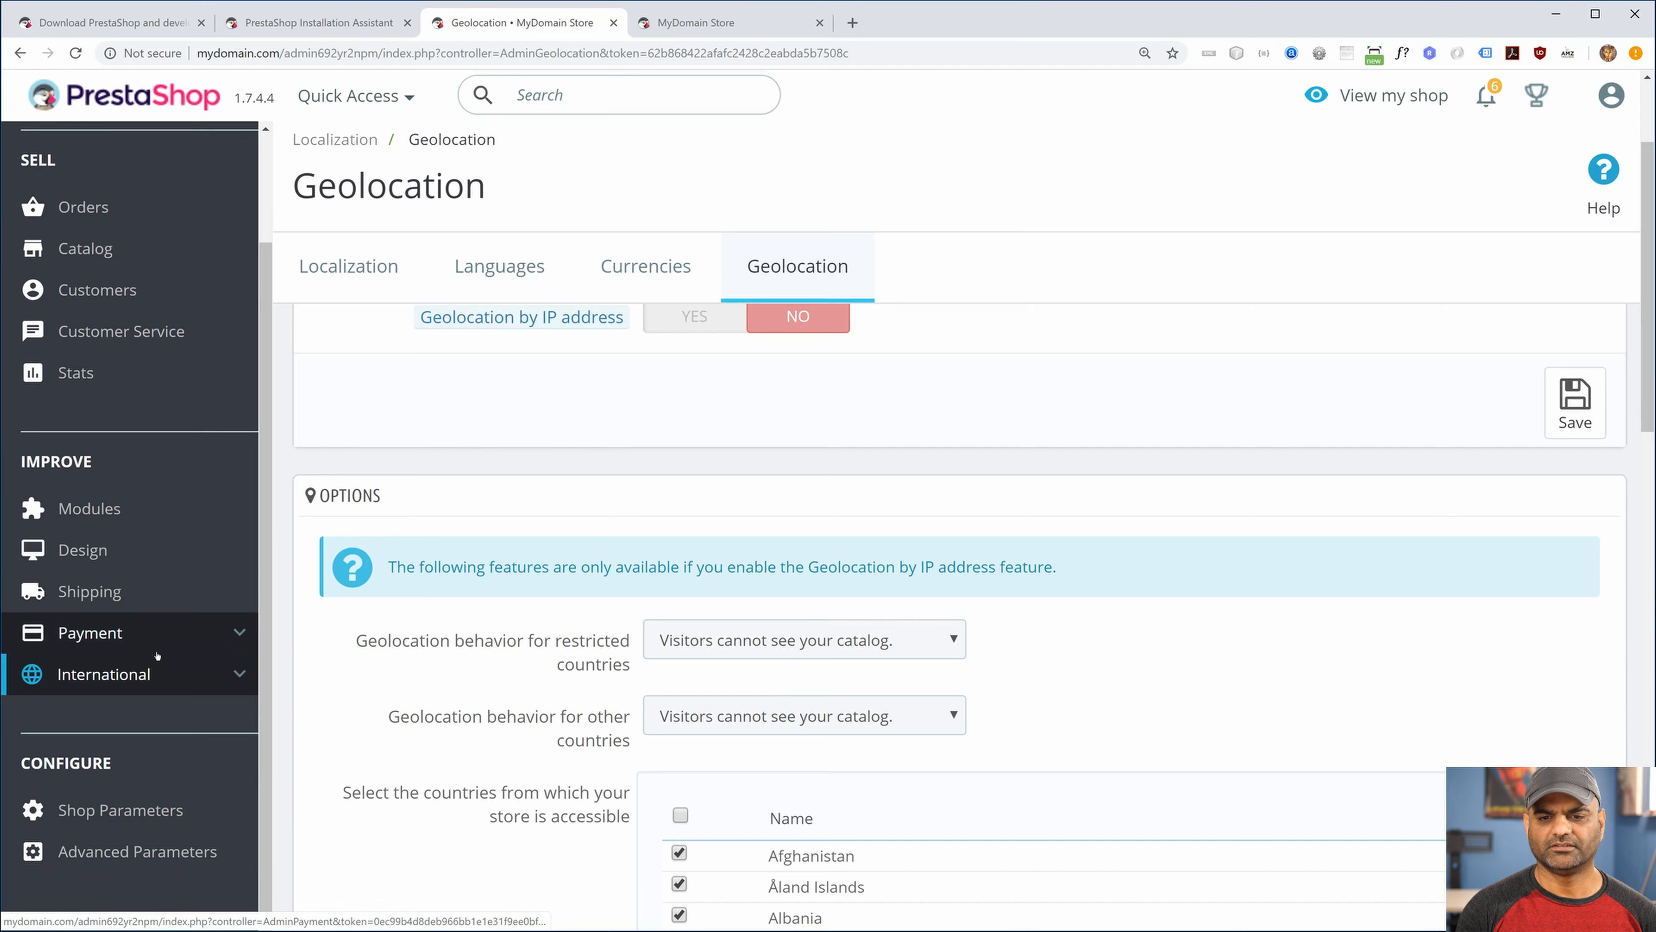
Step: Go to Payment Methods and highlight the Bank transfer and Payments by check modules
left_click(116, 635)
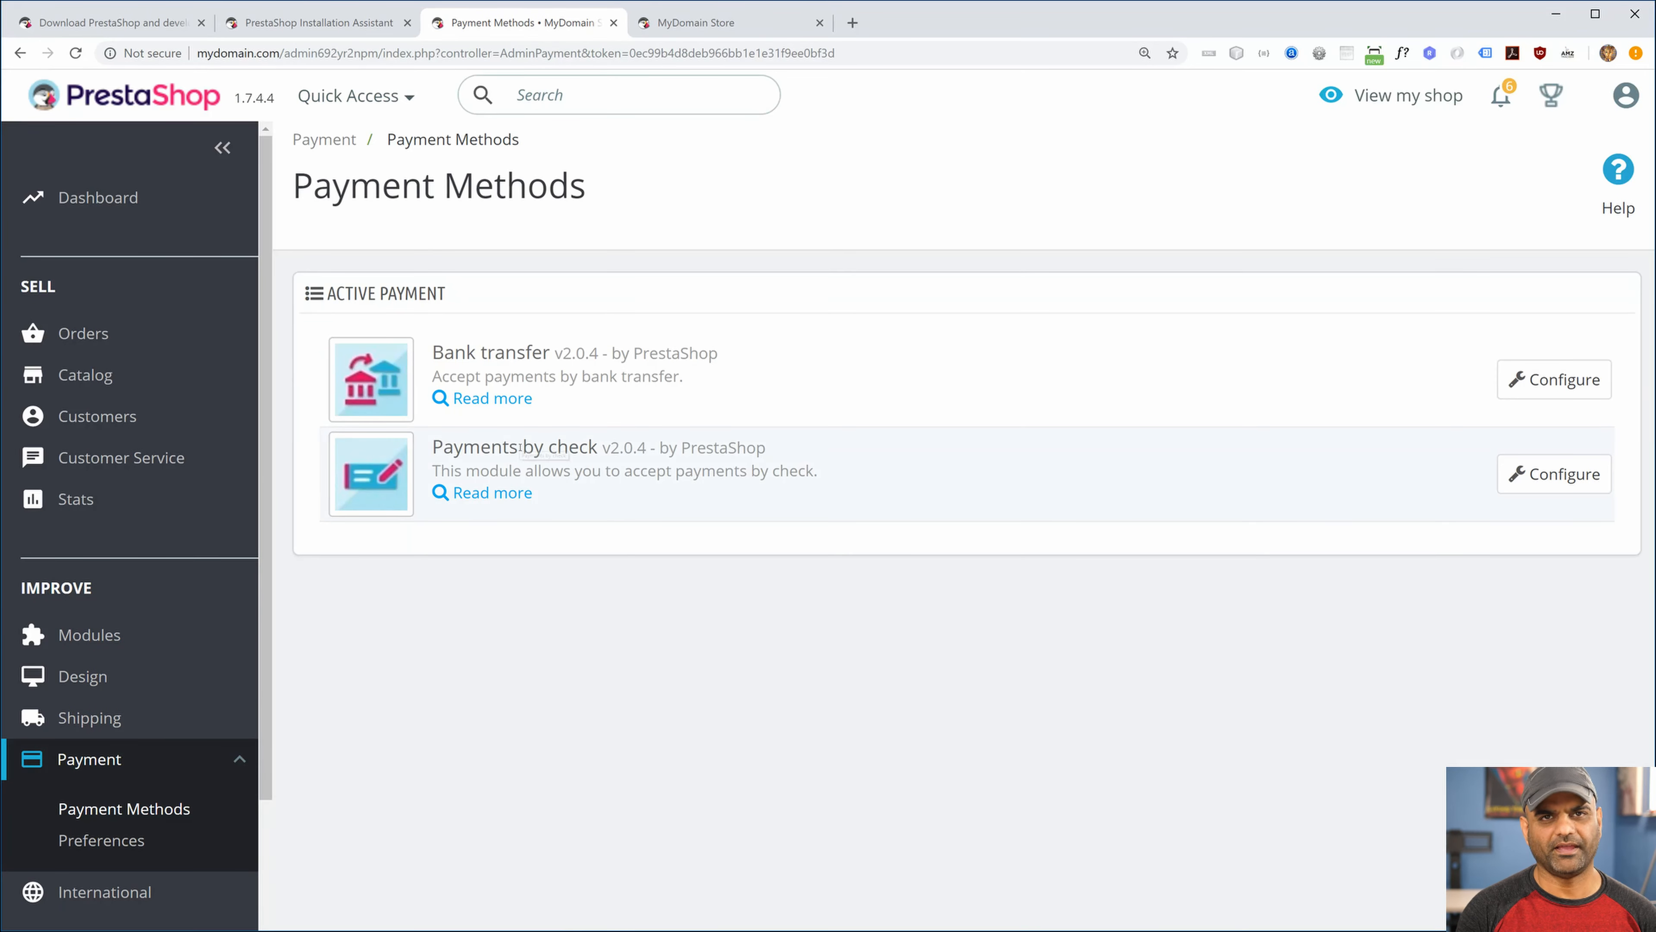
triple_click(481, 454)
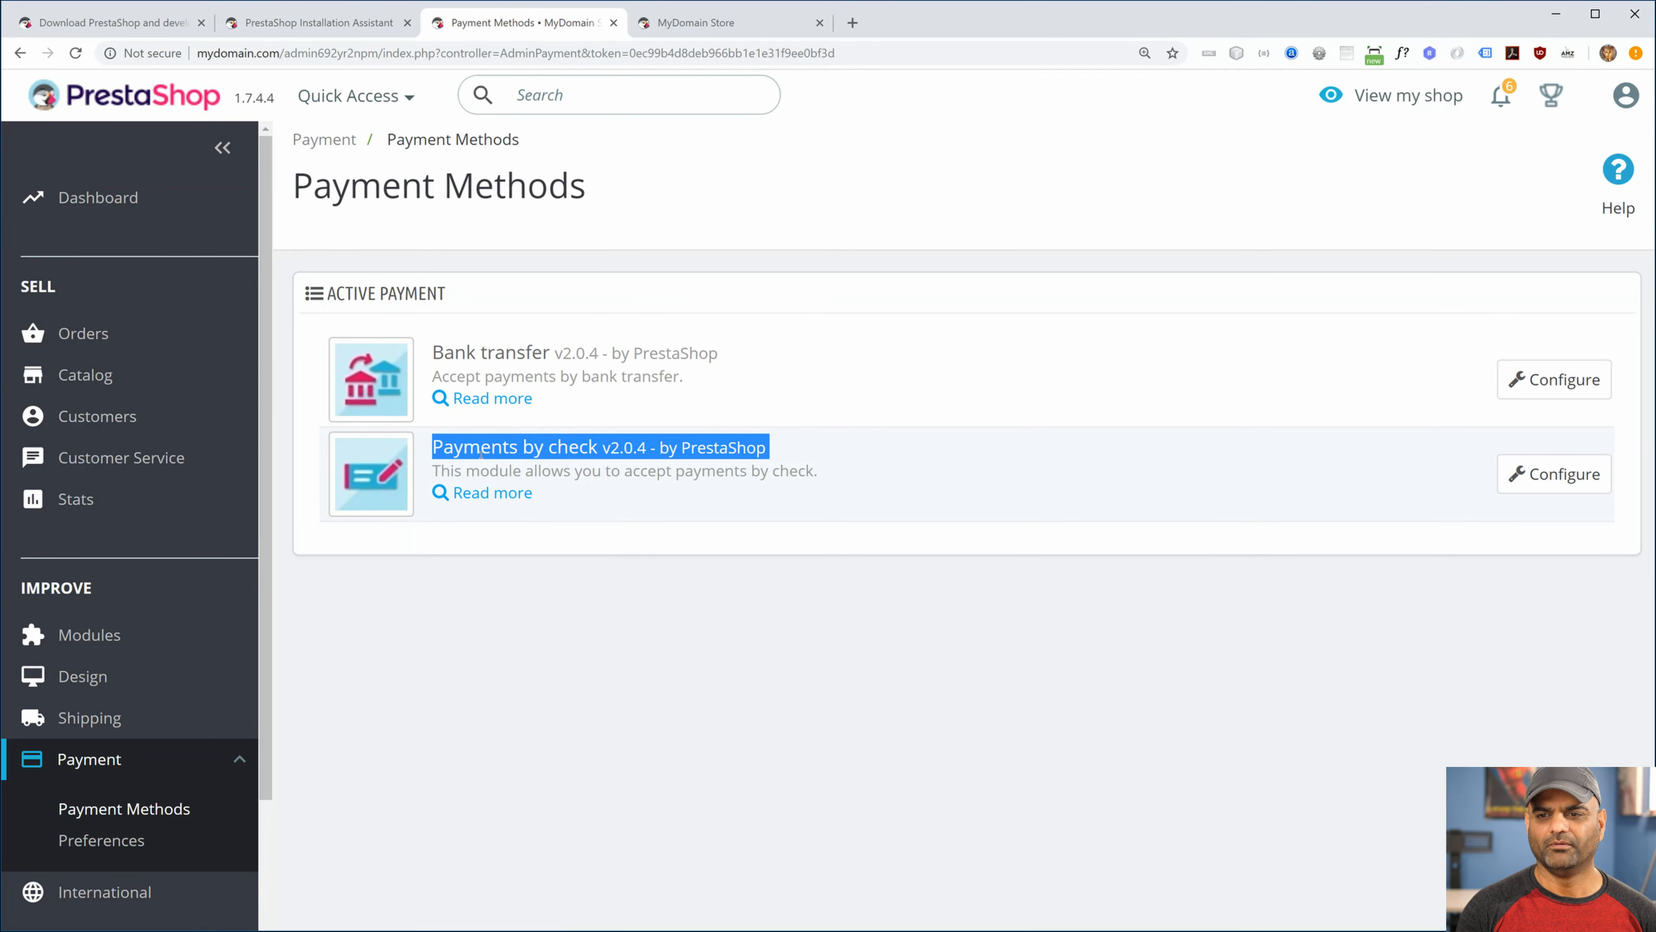
triple_click(498, 350)
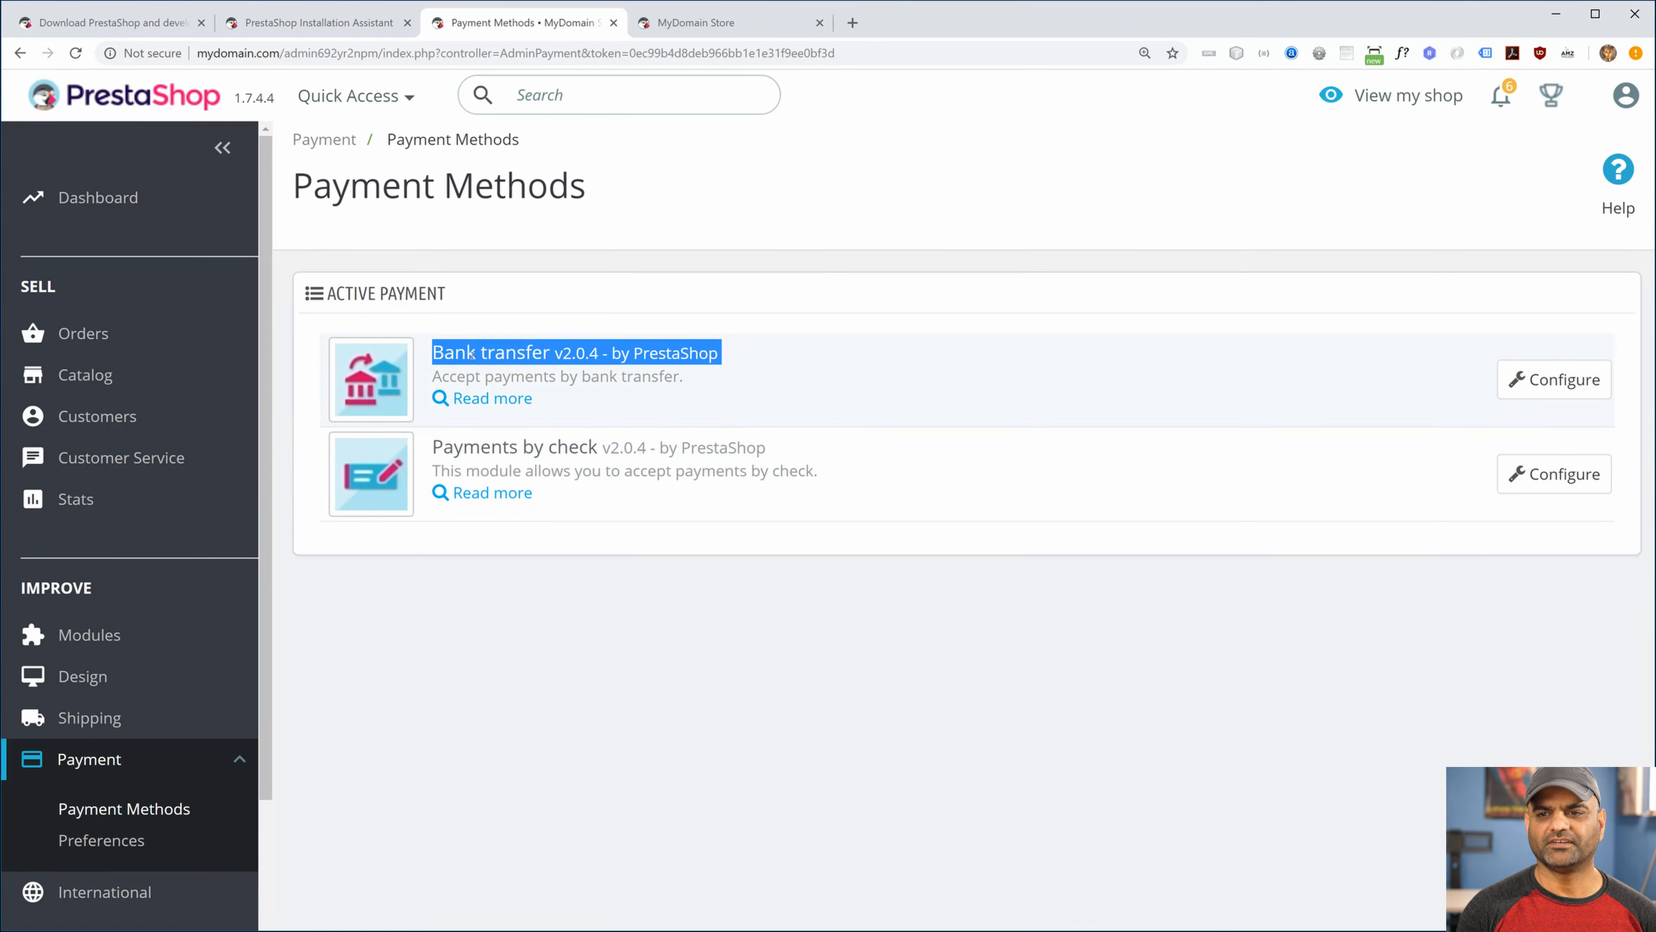
left_click(489, 357)
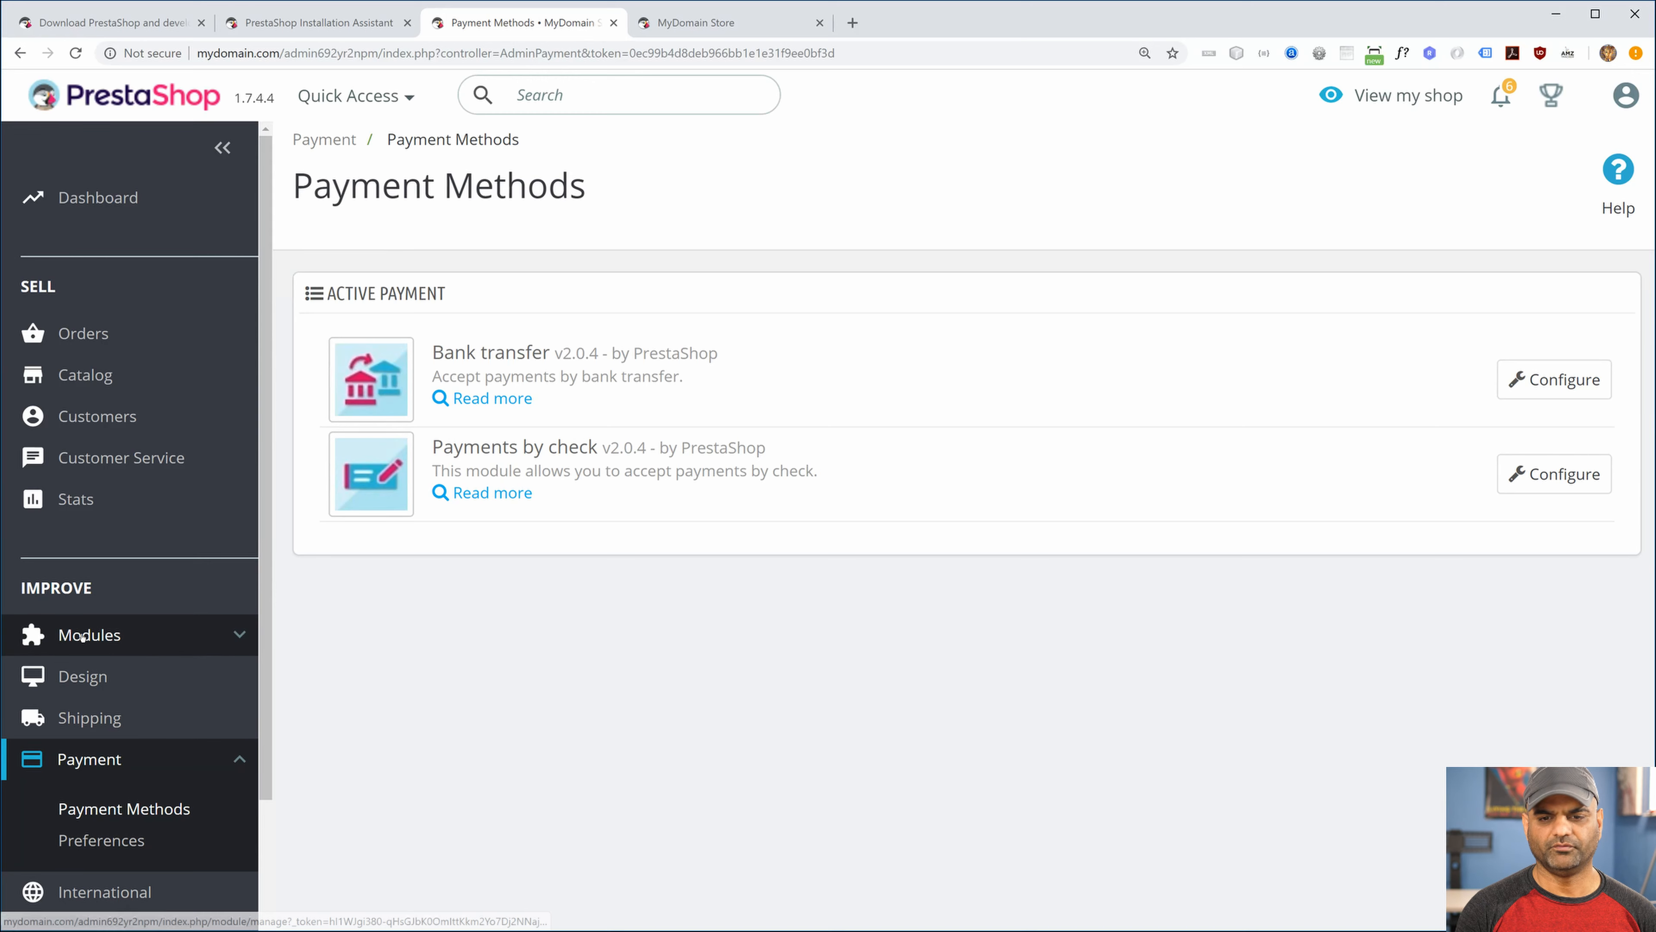
mouse_move(113, 632)
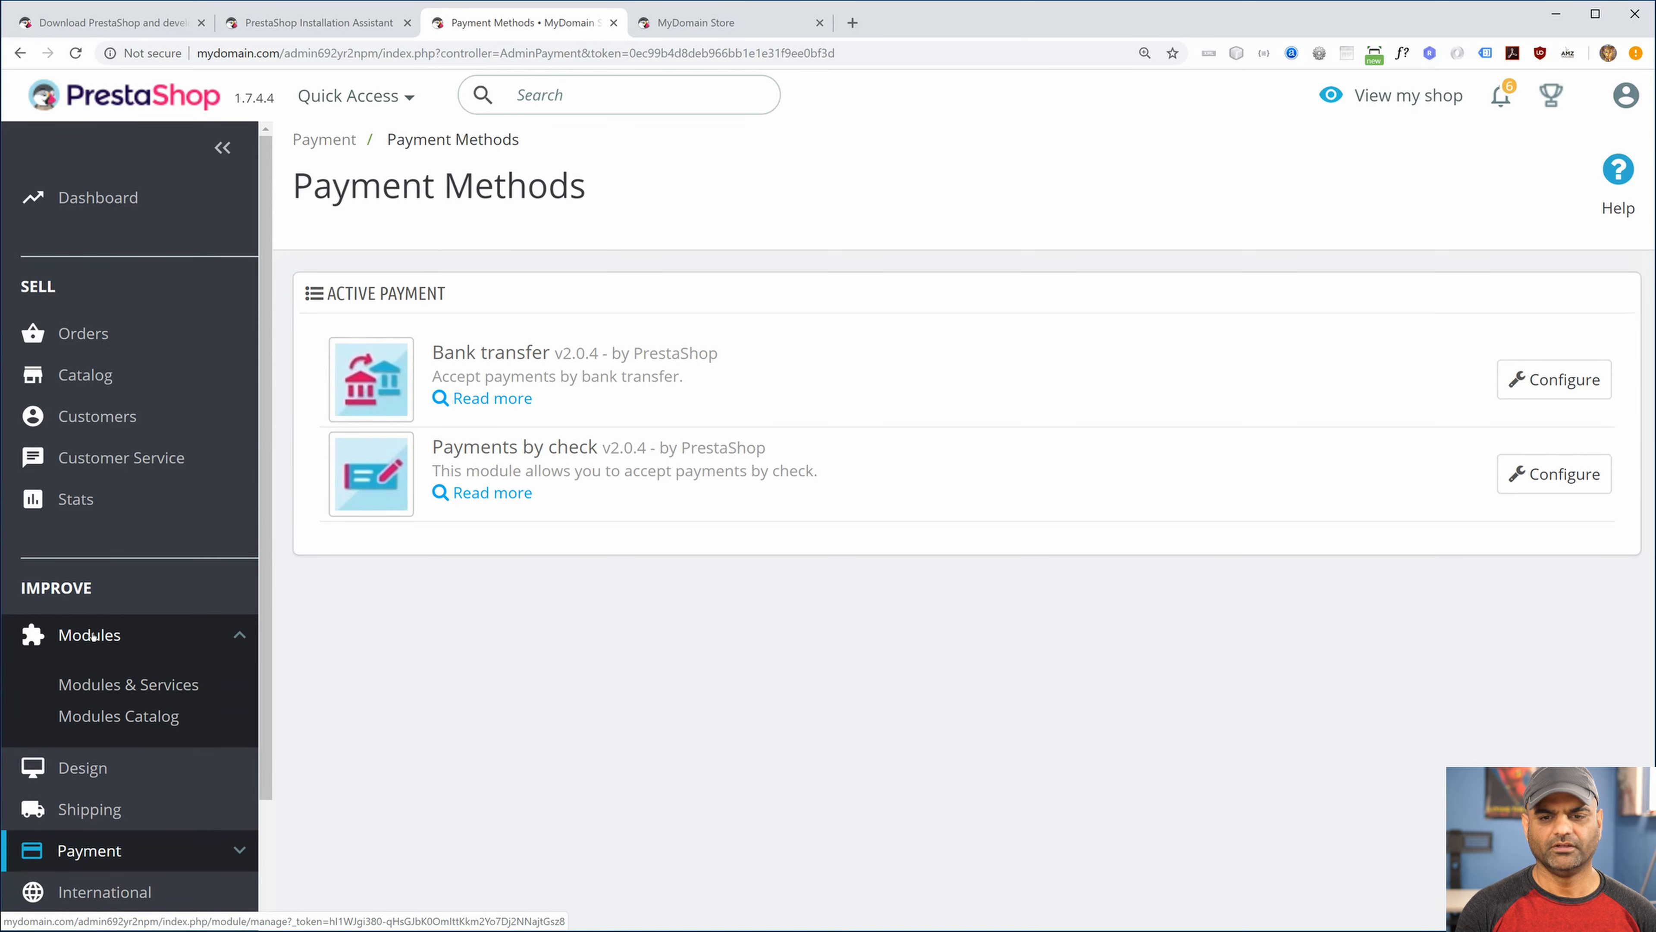
Step: Scroll through Modules & Services' installed and built-in modules, then bring up the Modules Catalog
left_click(83, 687)
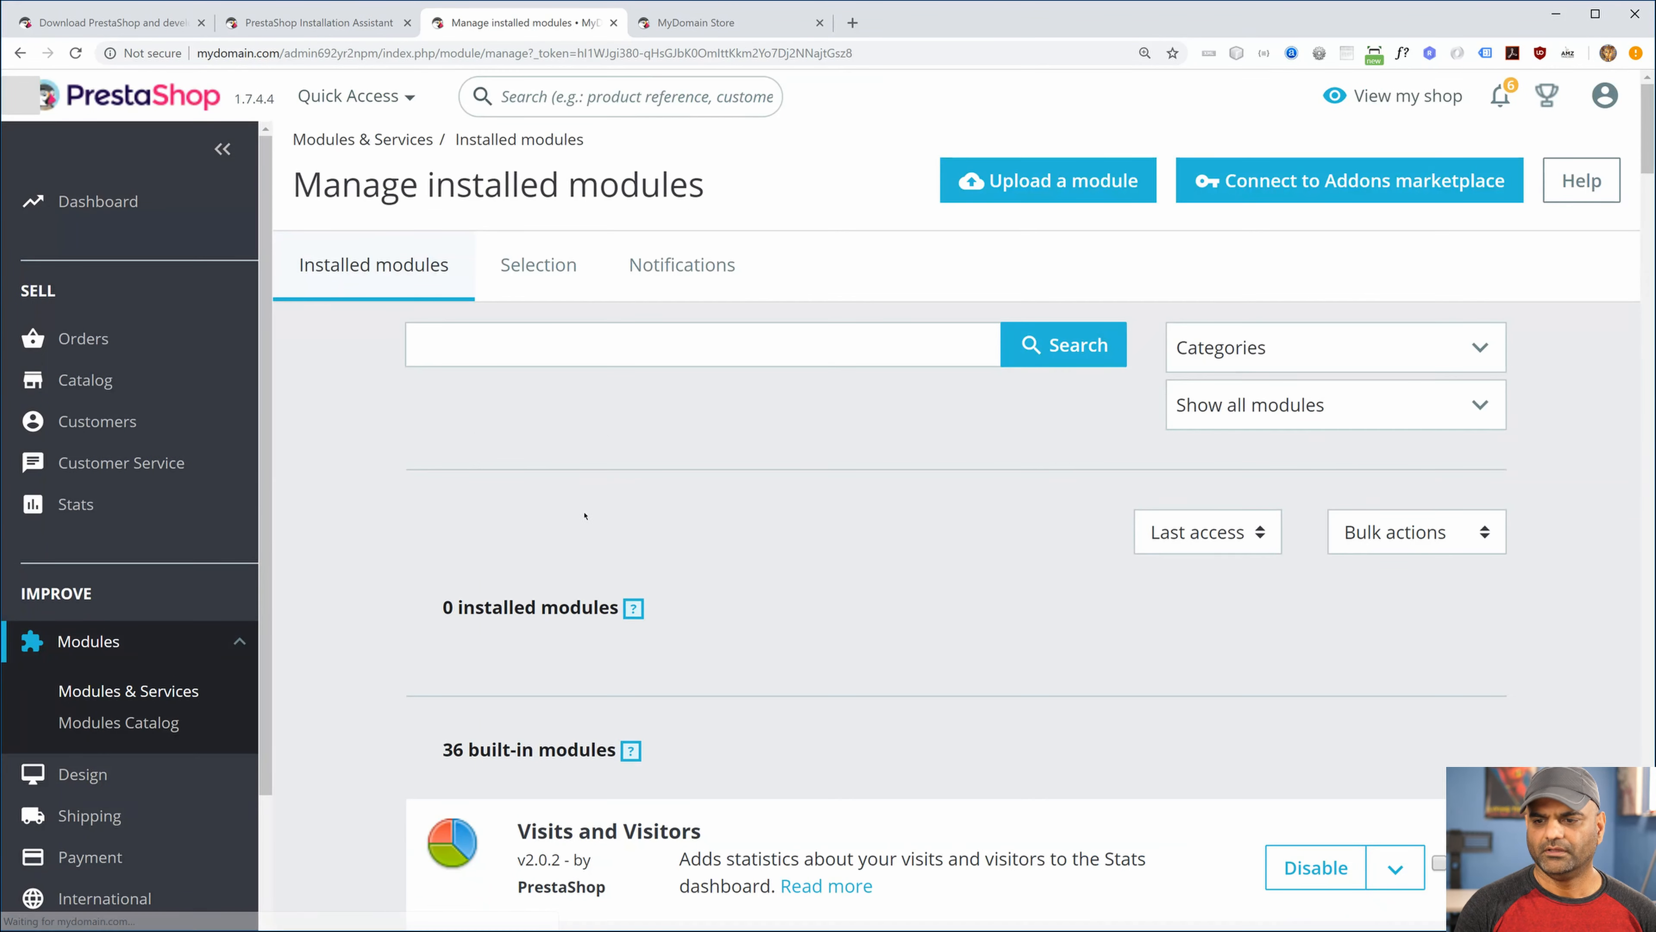
scroll(586, 516, "down", 5)
scroll(586, 516, "down", 2)
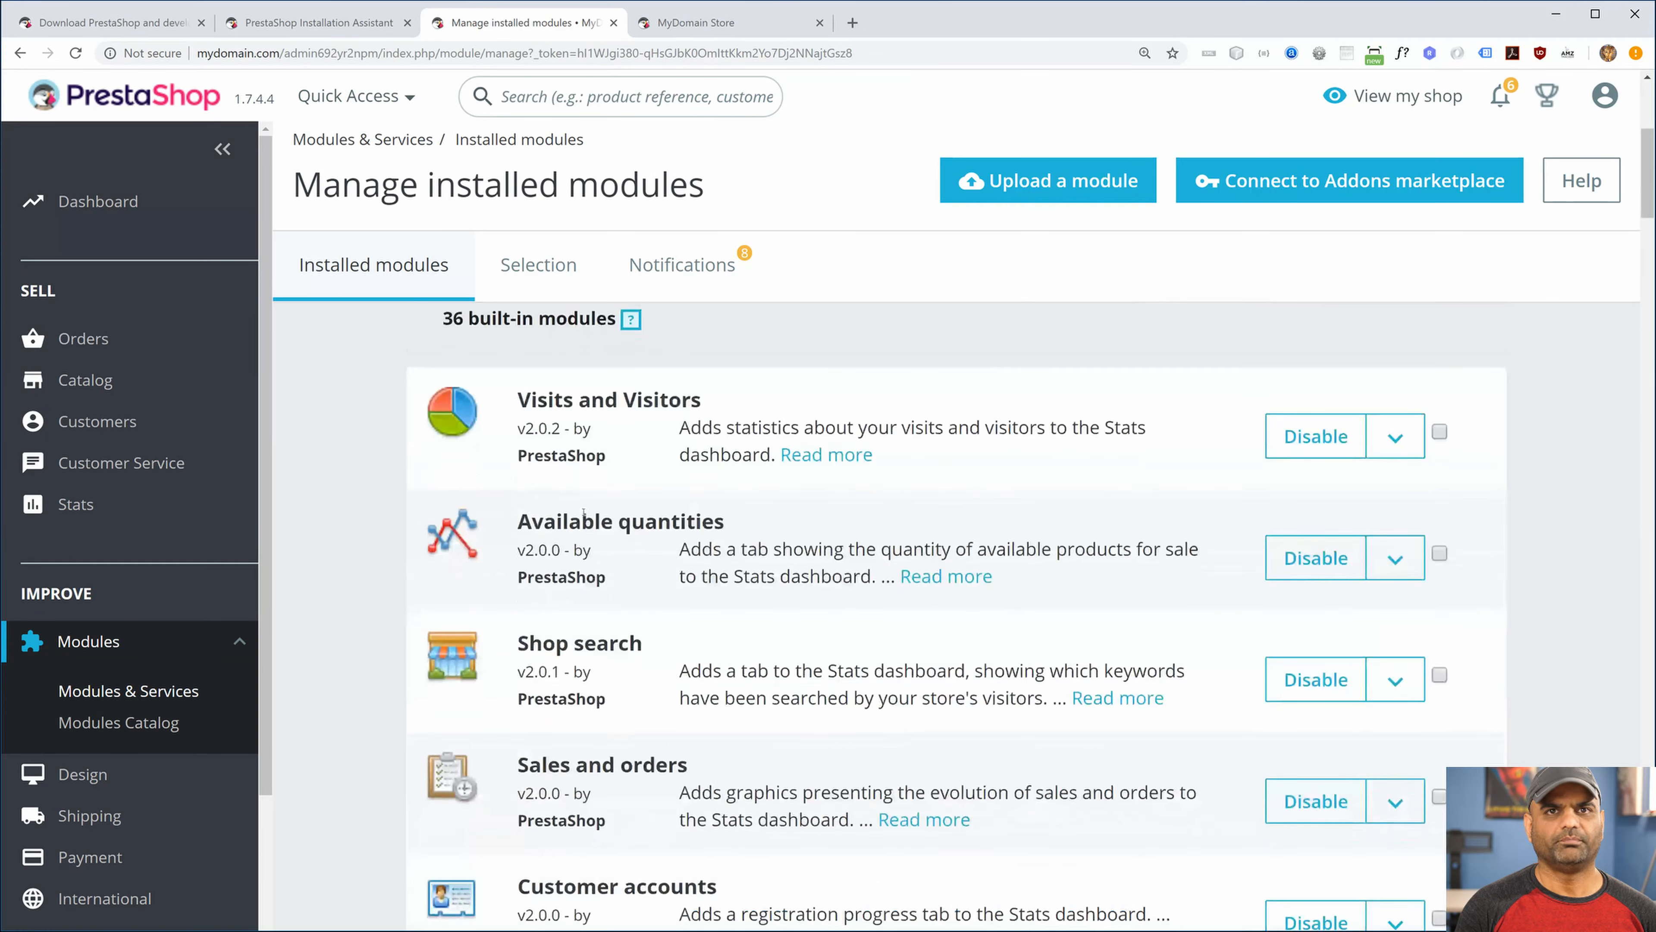
scroll(585, 515, "up", 2)
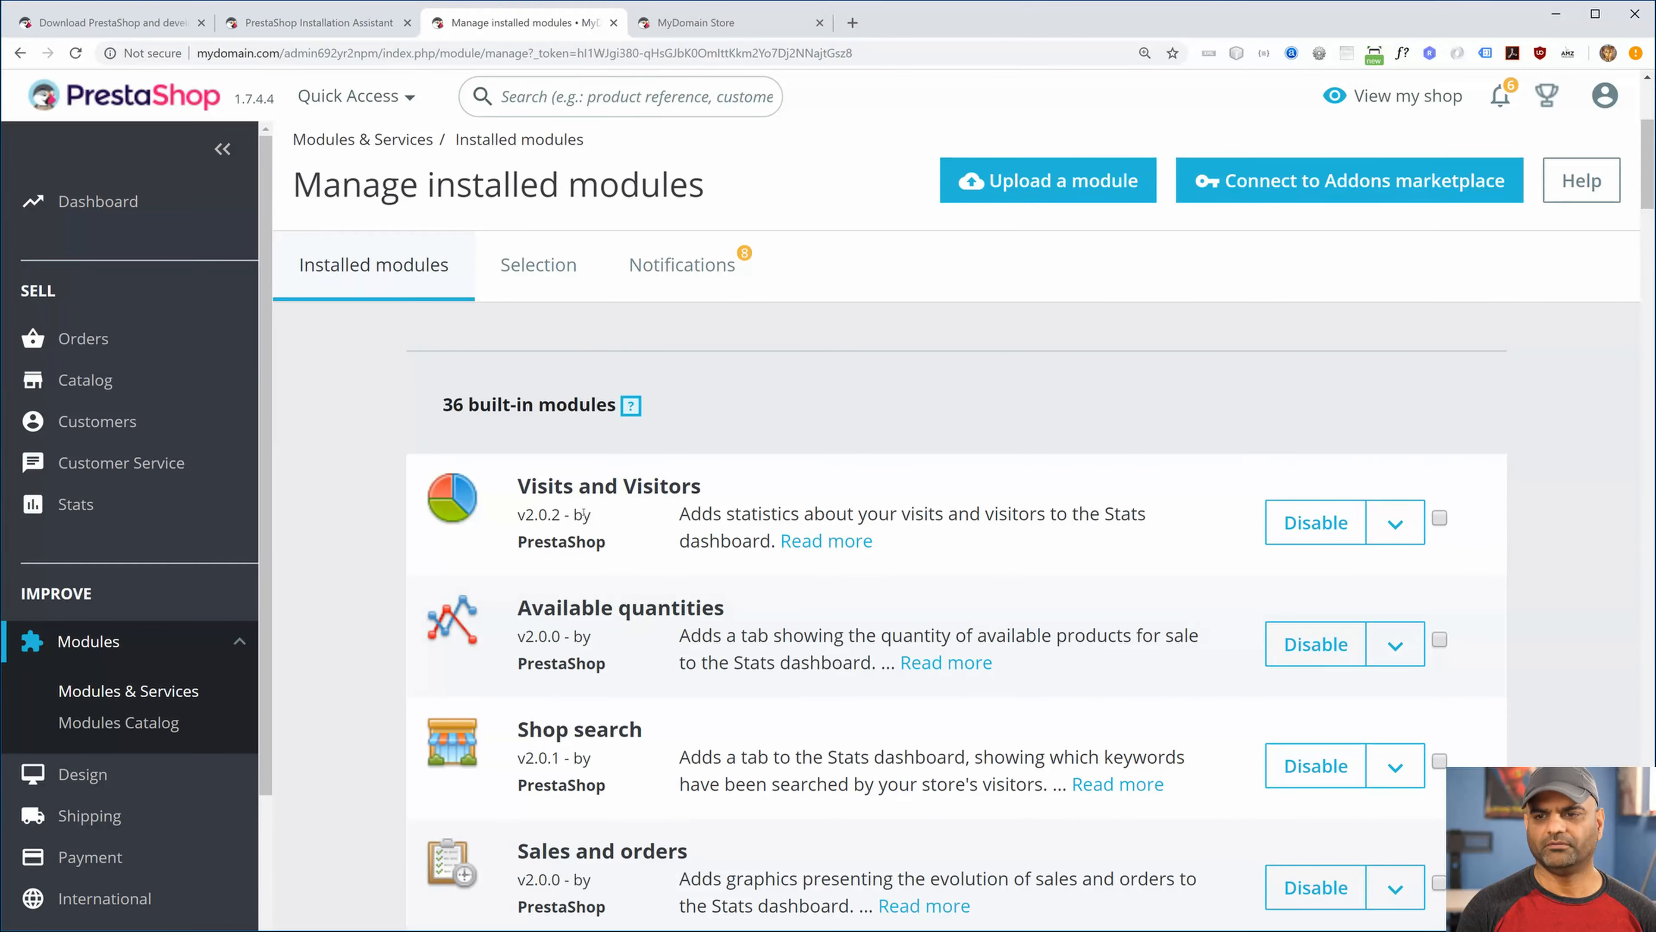
scroll(586, 516, "up", 5)
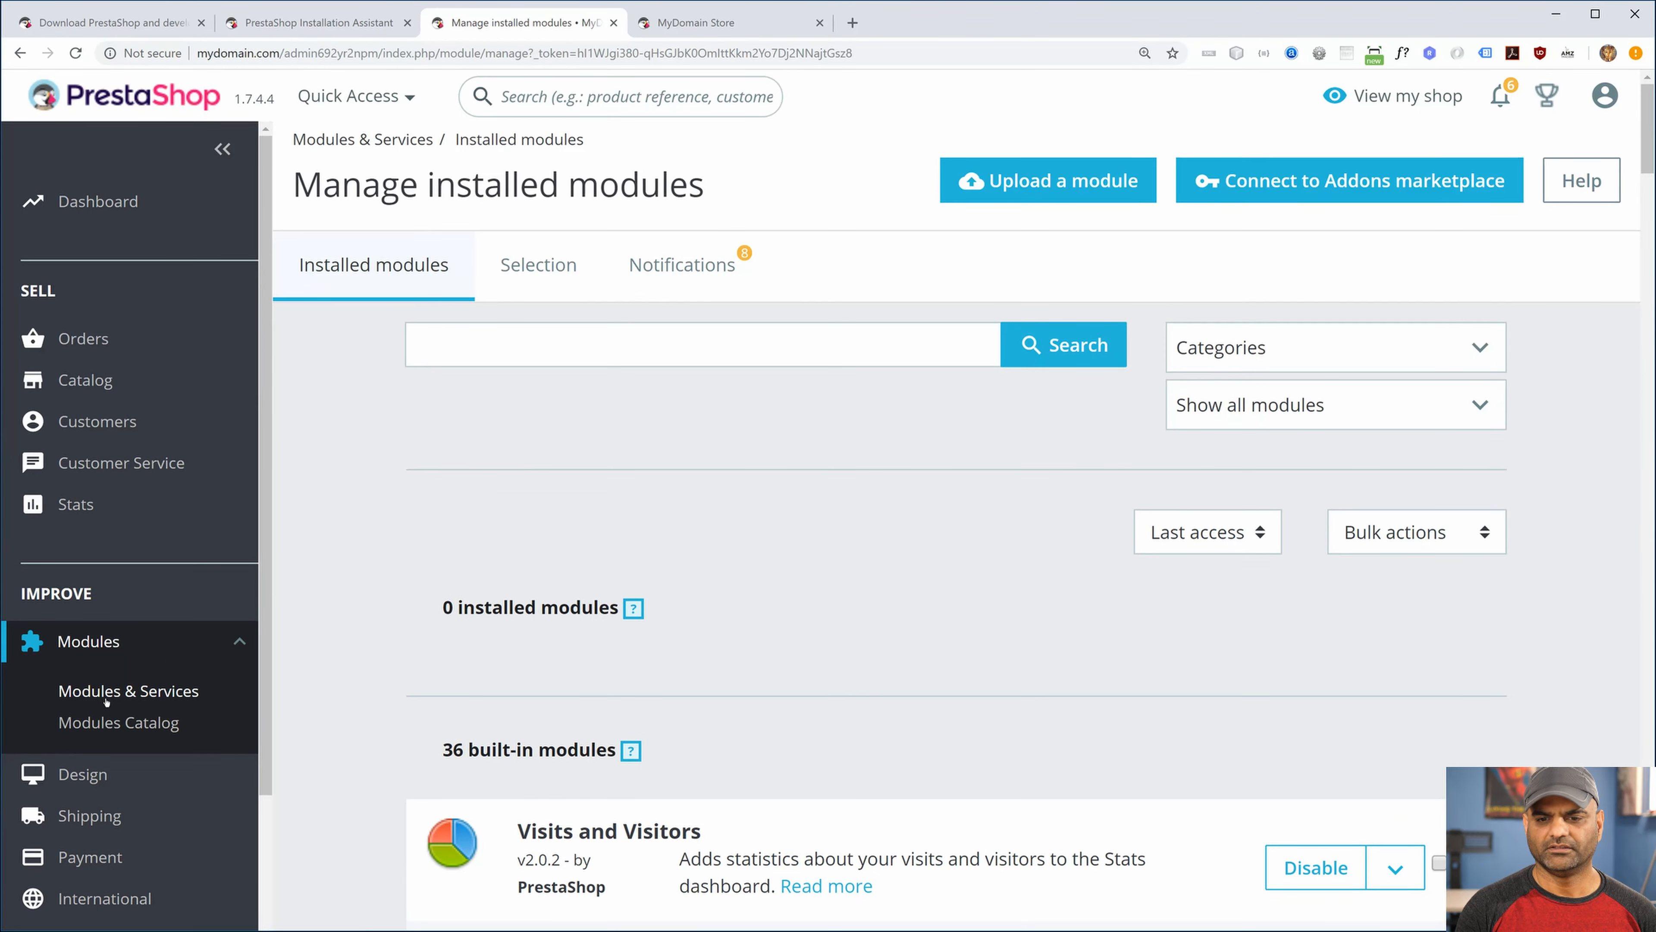
left_click(75, 726)
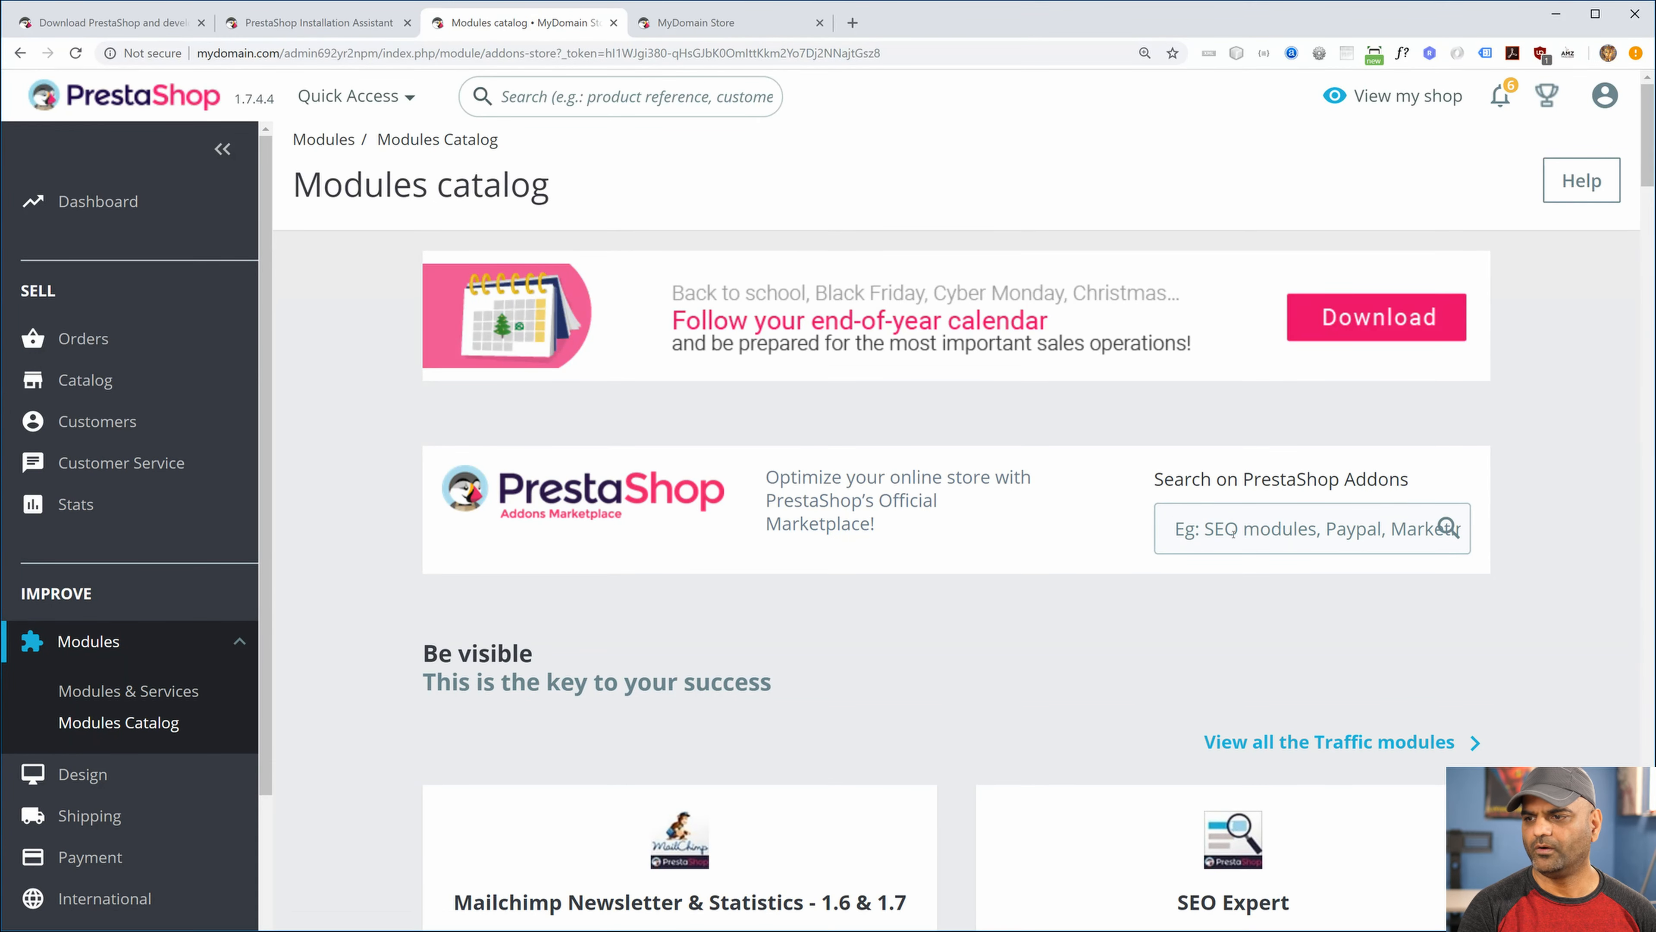
Step: Search Addons for 'paypal', view the free PayPal & Braintree module, then close that tab
left_click(1230, 530)
type("paypal")
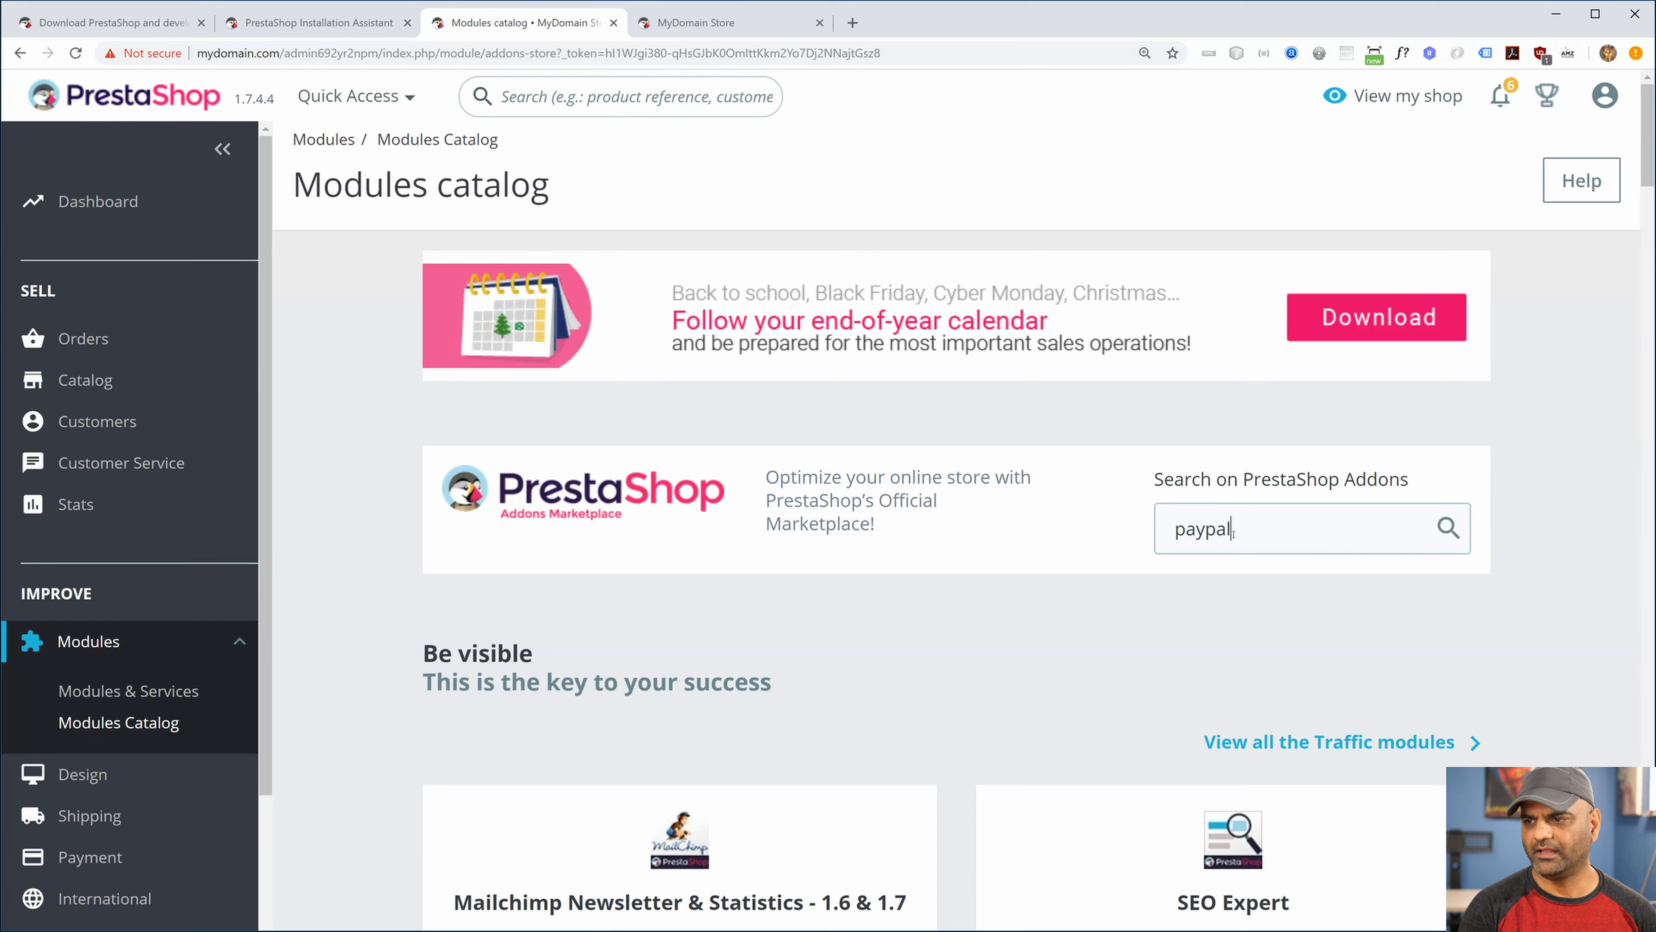
key("Return")
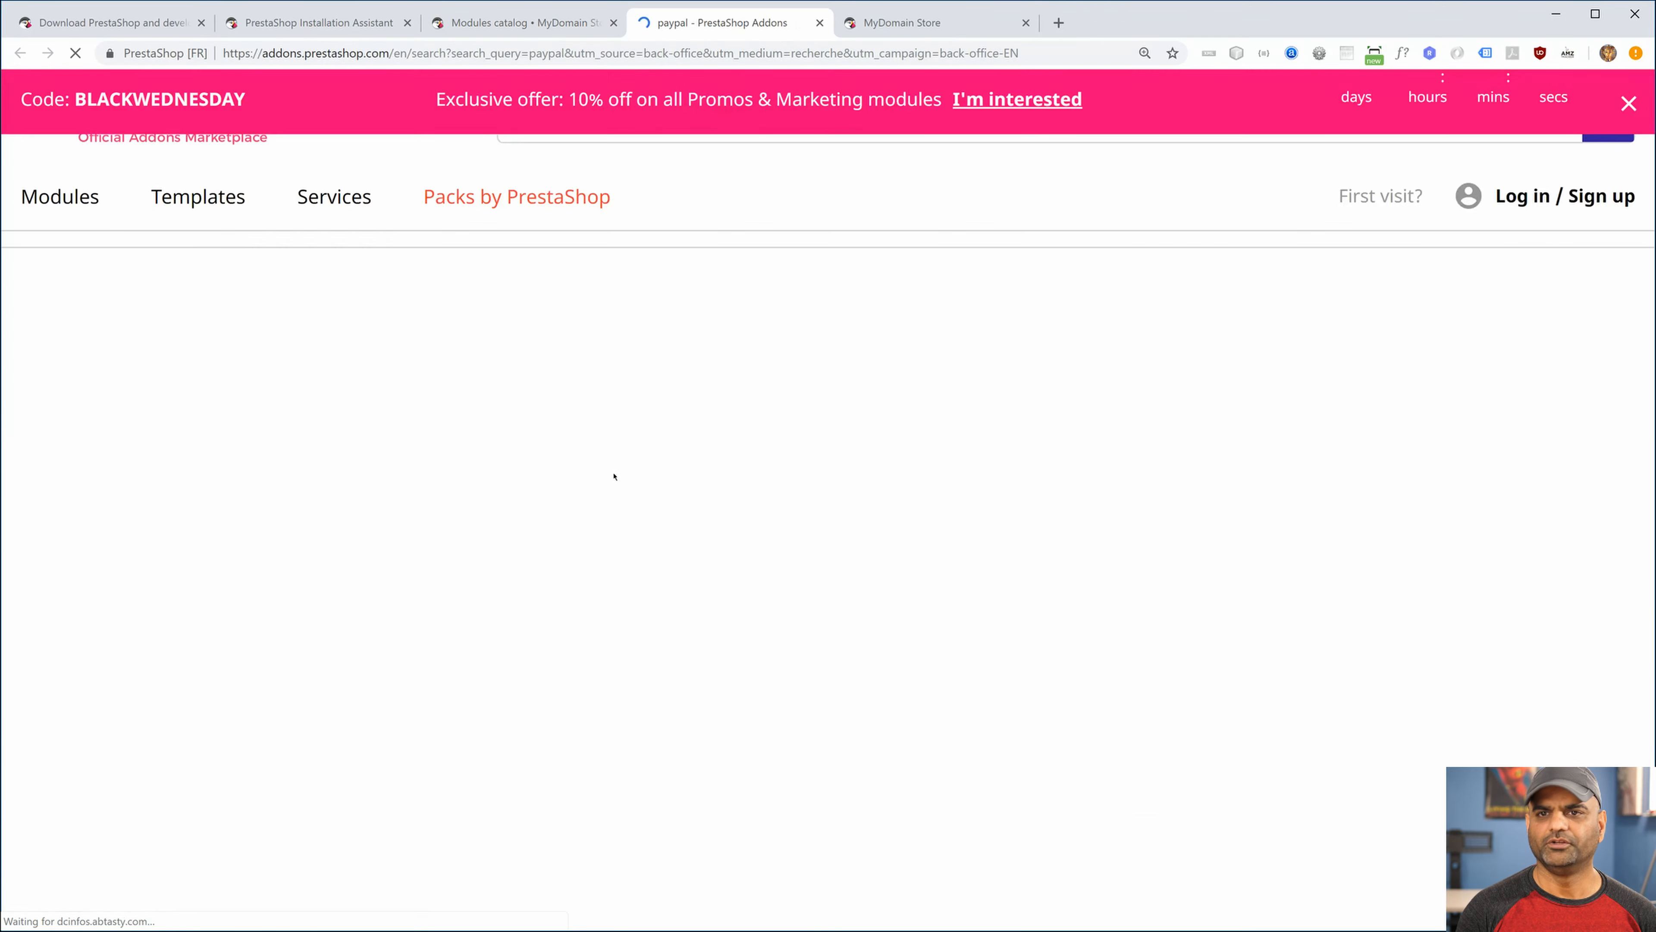
scroll(836, 447, "down", 3)
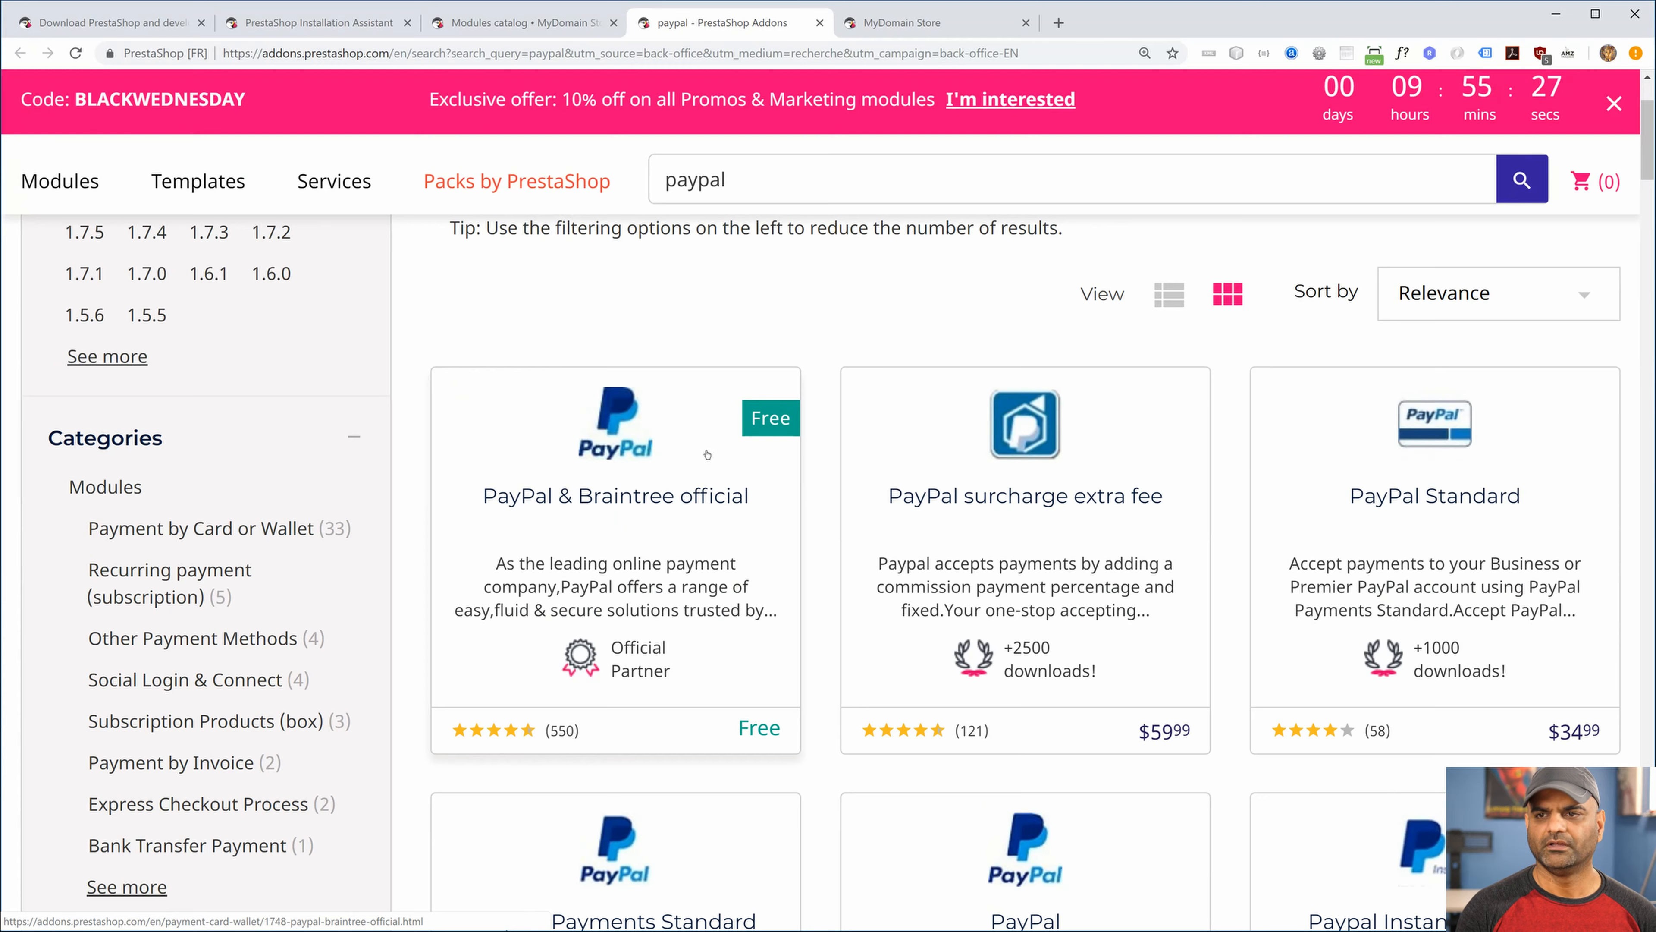
left_click(671, 452)
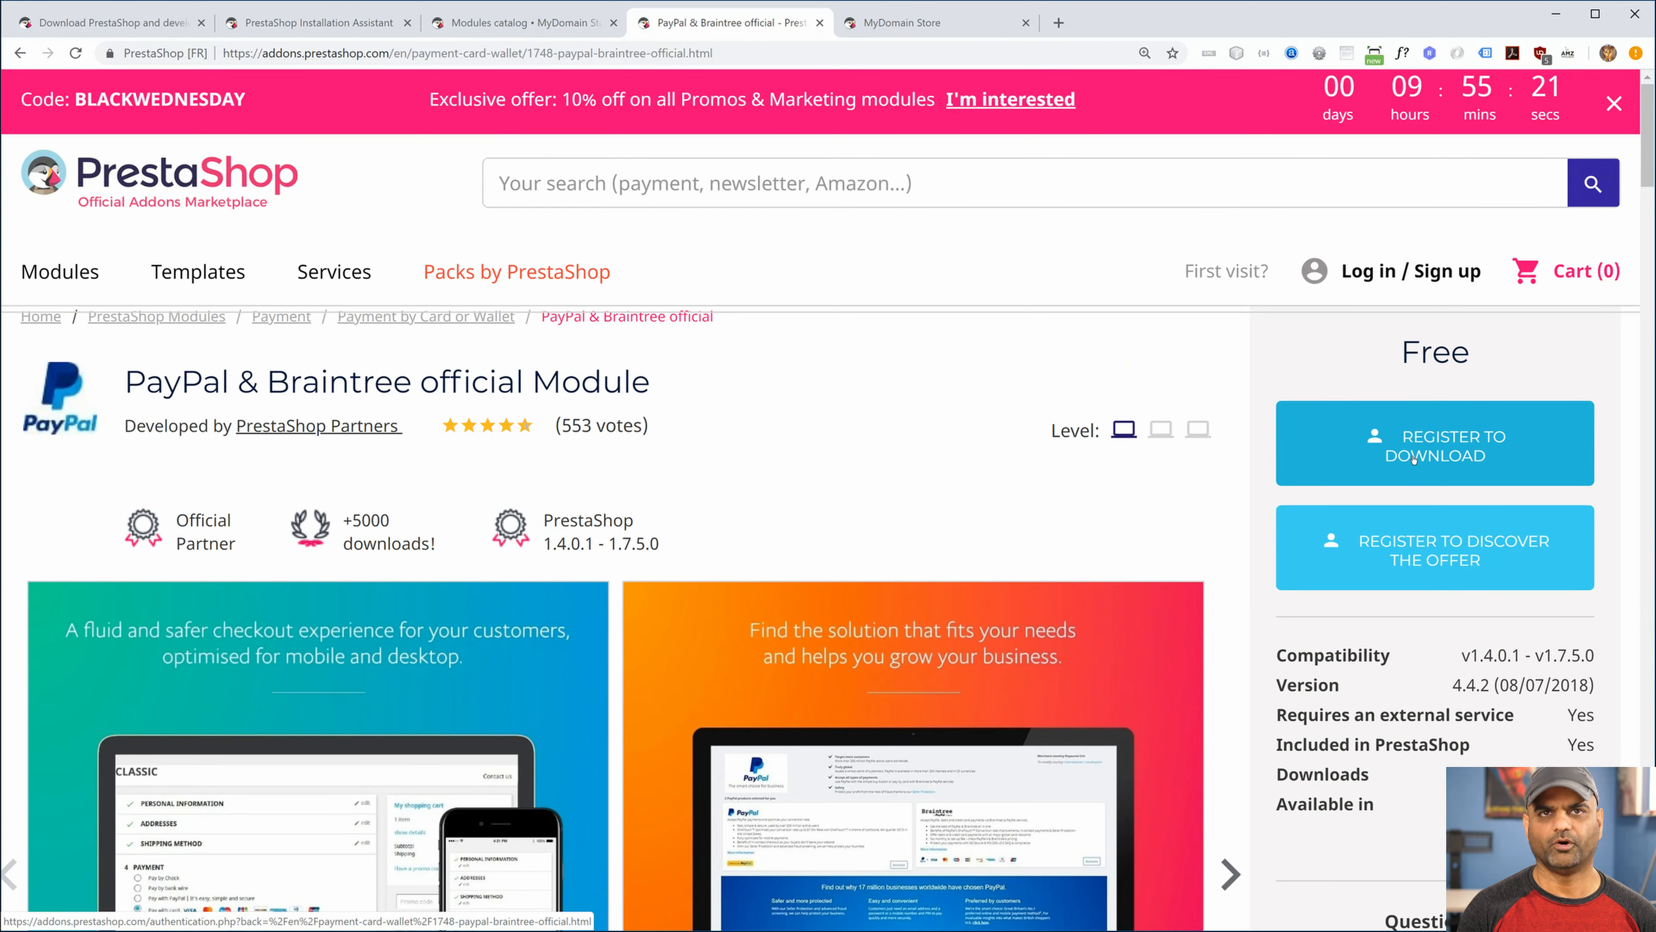
key("ctrl+w")
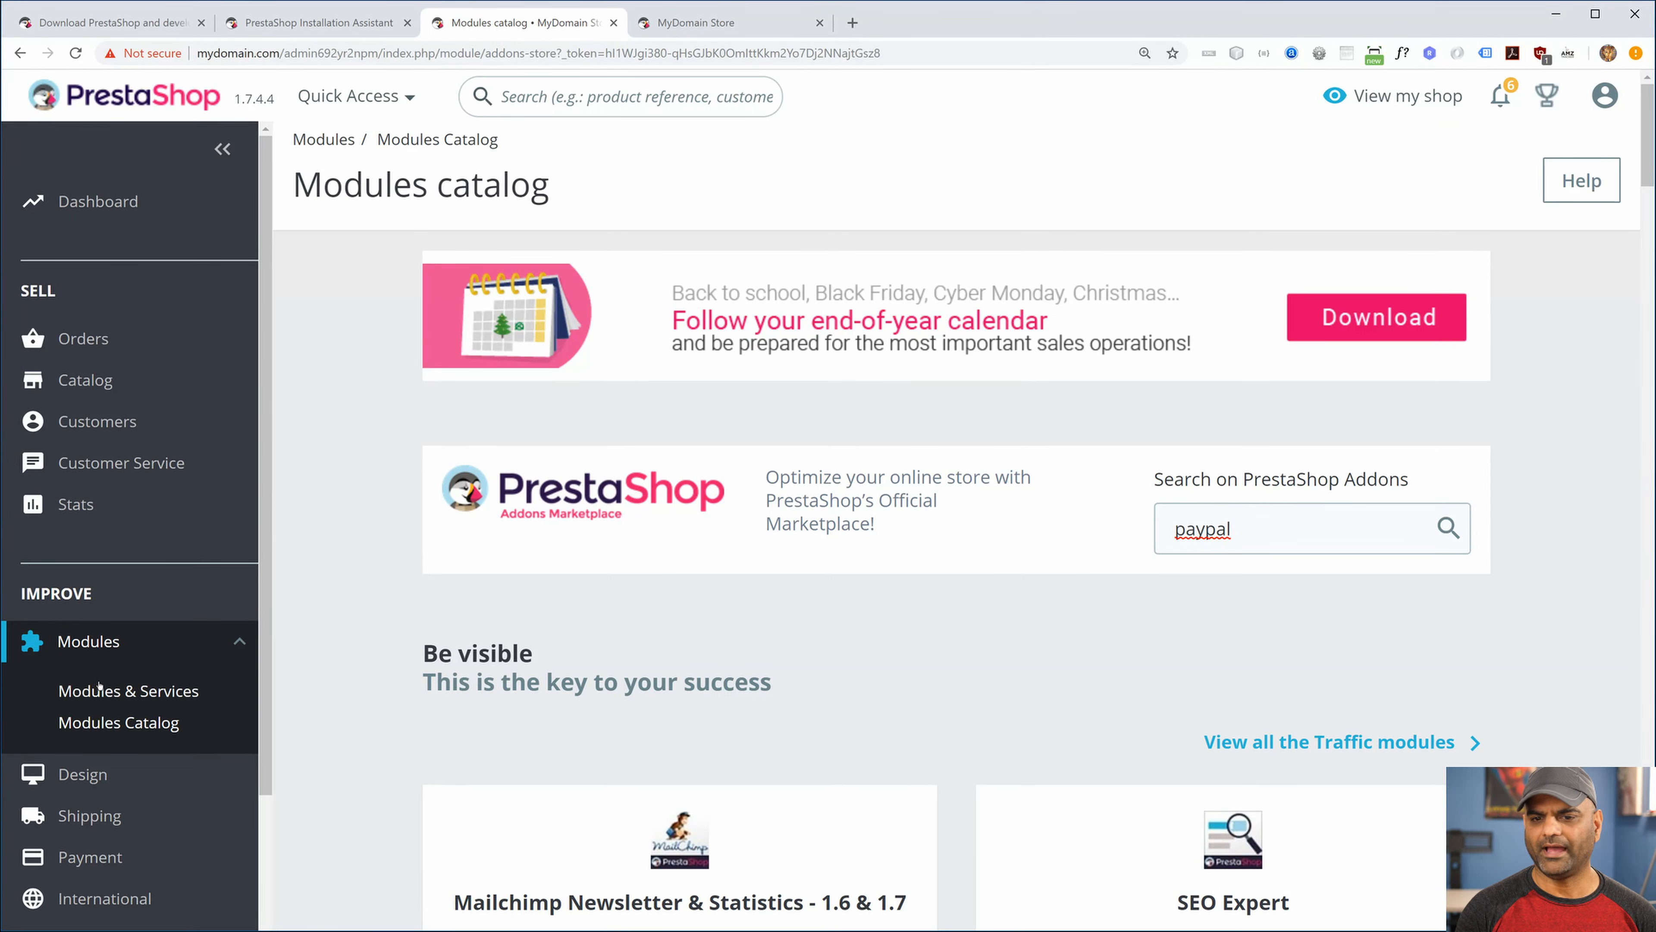
left_click(117, 686)
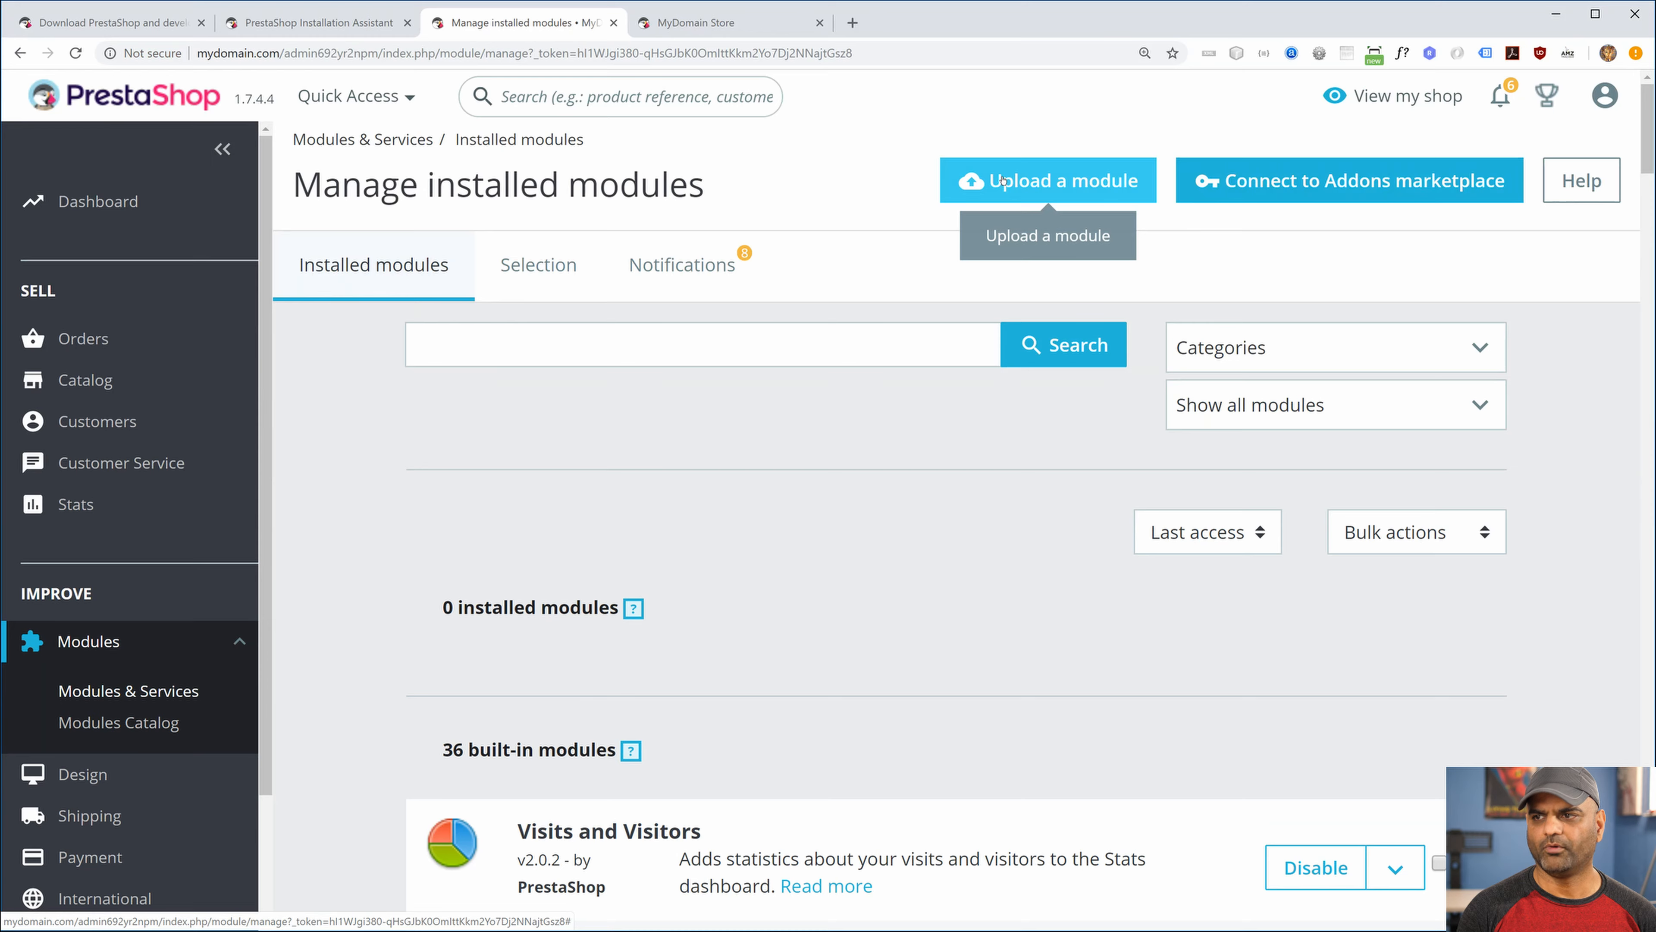
Step: Upload and install the PayPal module archive, then close the upload window
left_click(1002, 181)
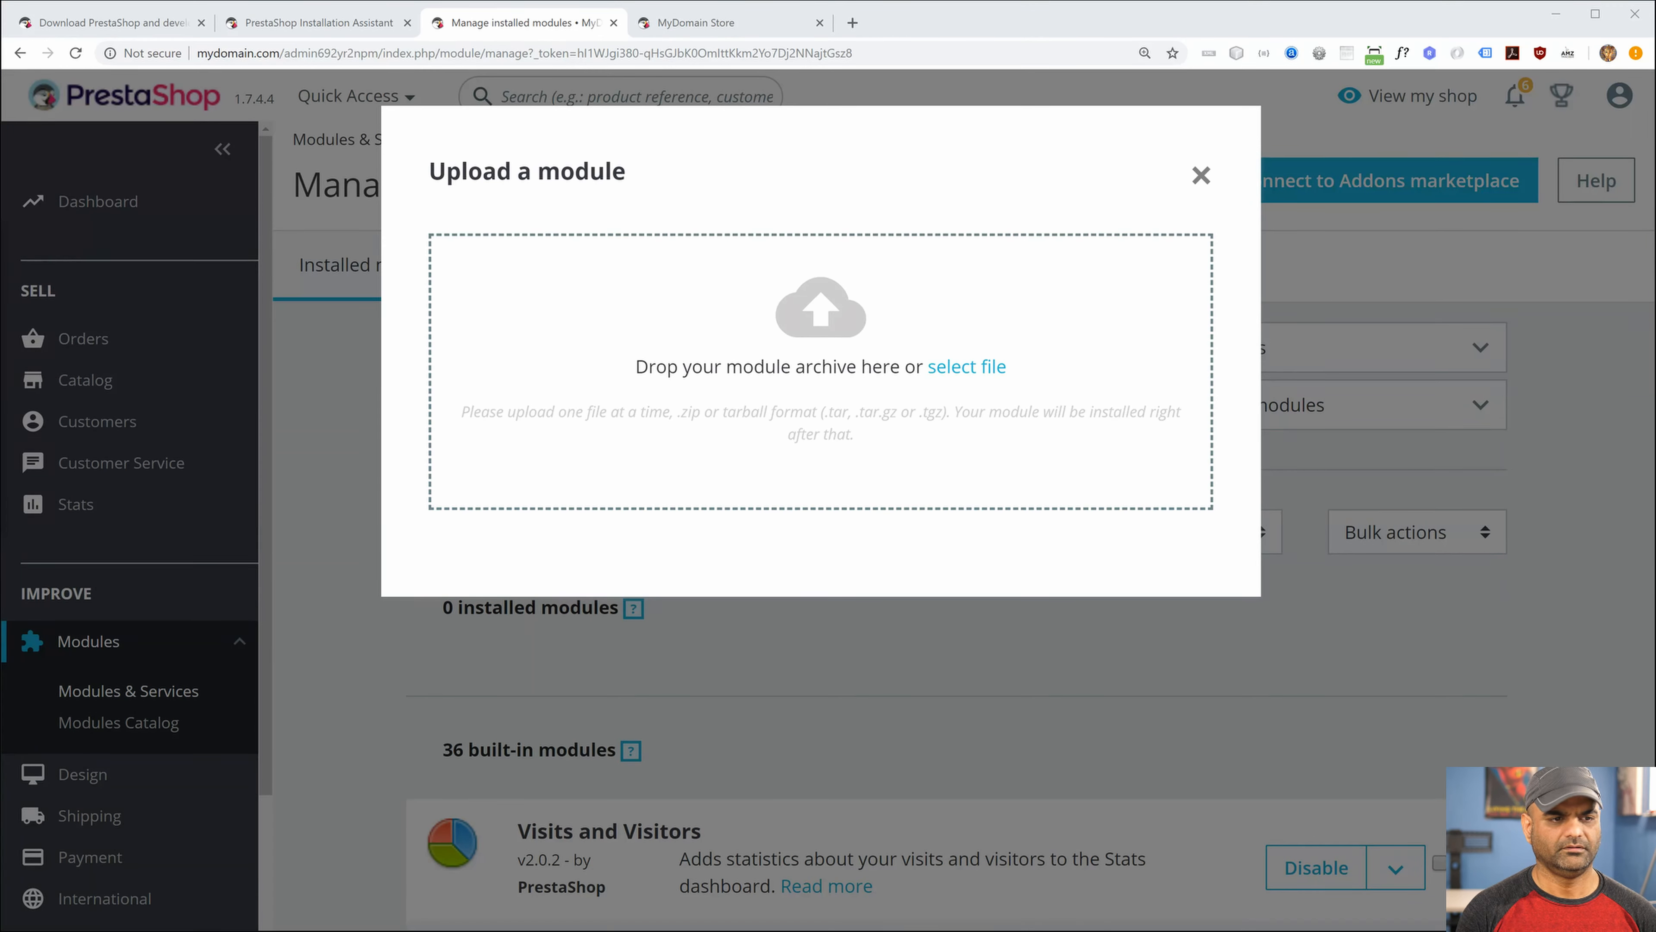
left_click_drag(0, 335, 710, 334)
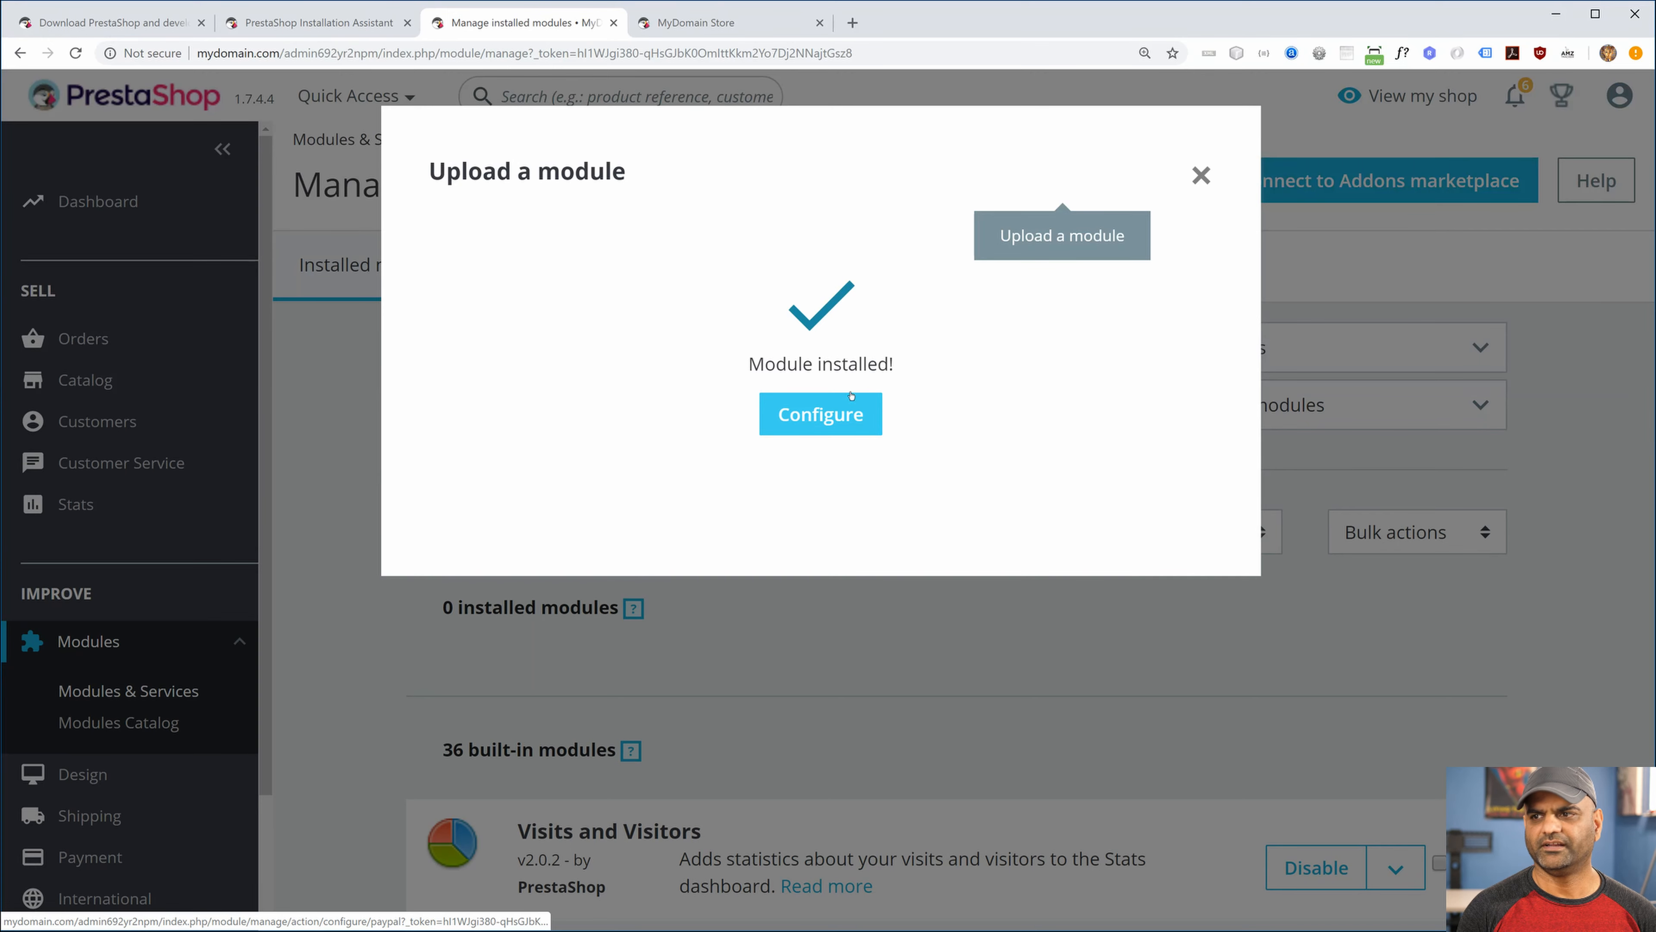
left_click(1199, 175)
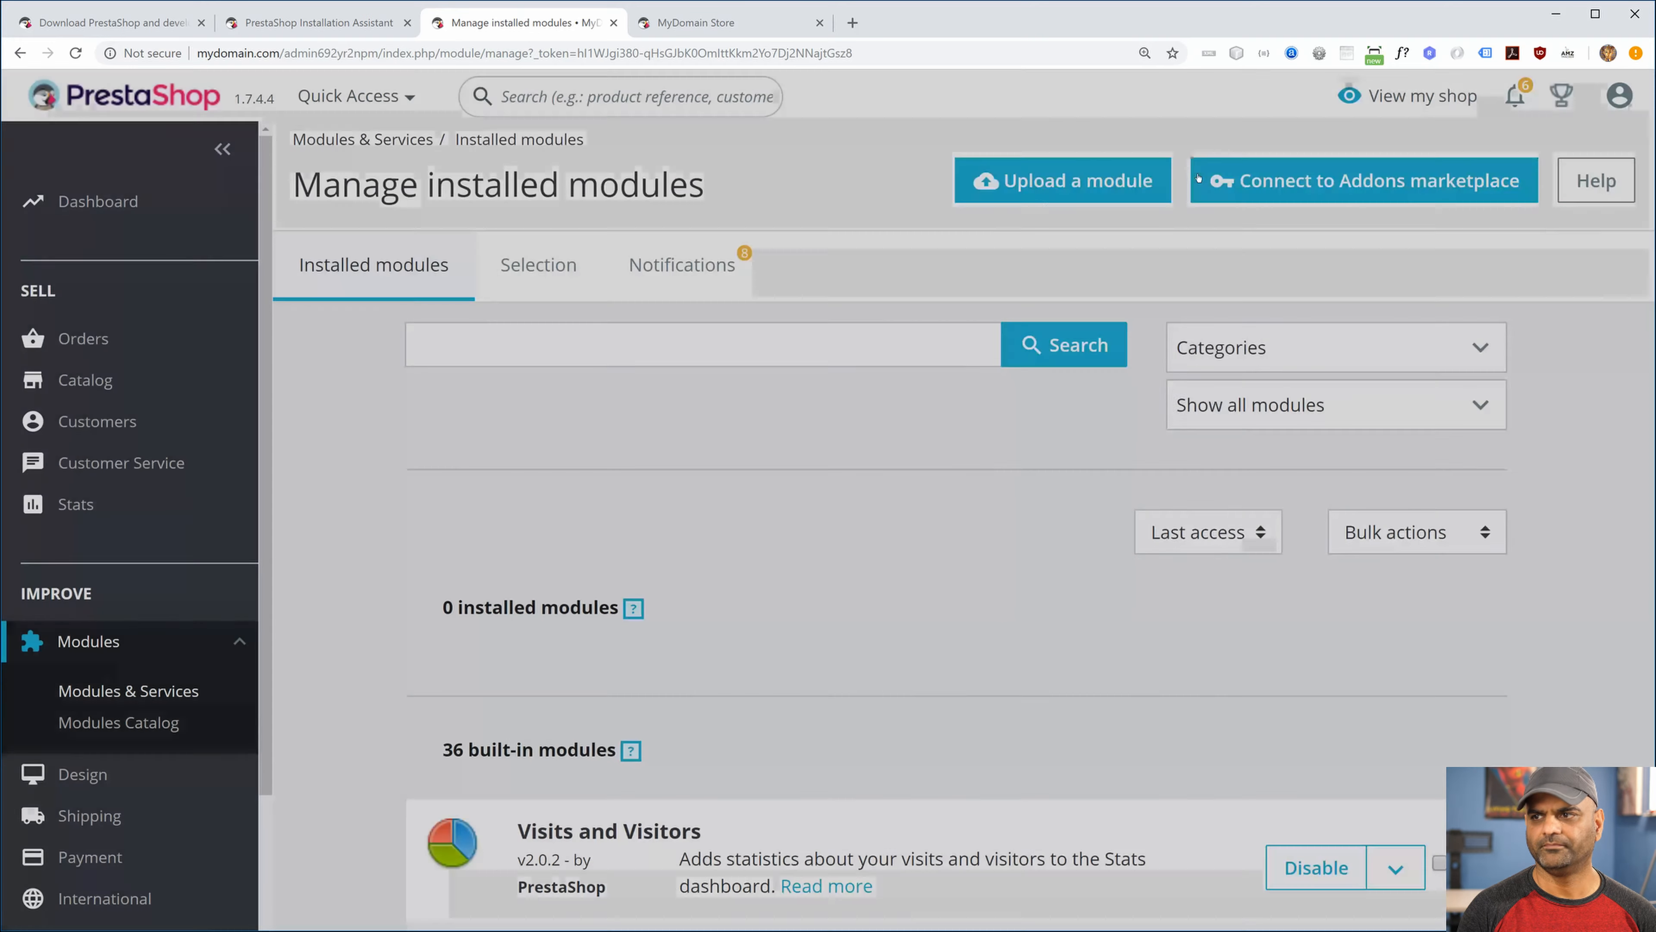
scroll(283, 609, "down", 1)
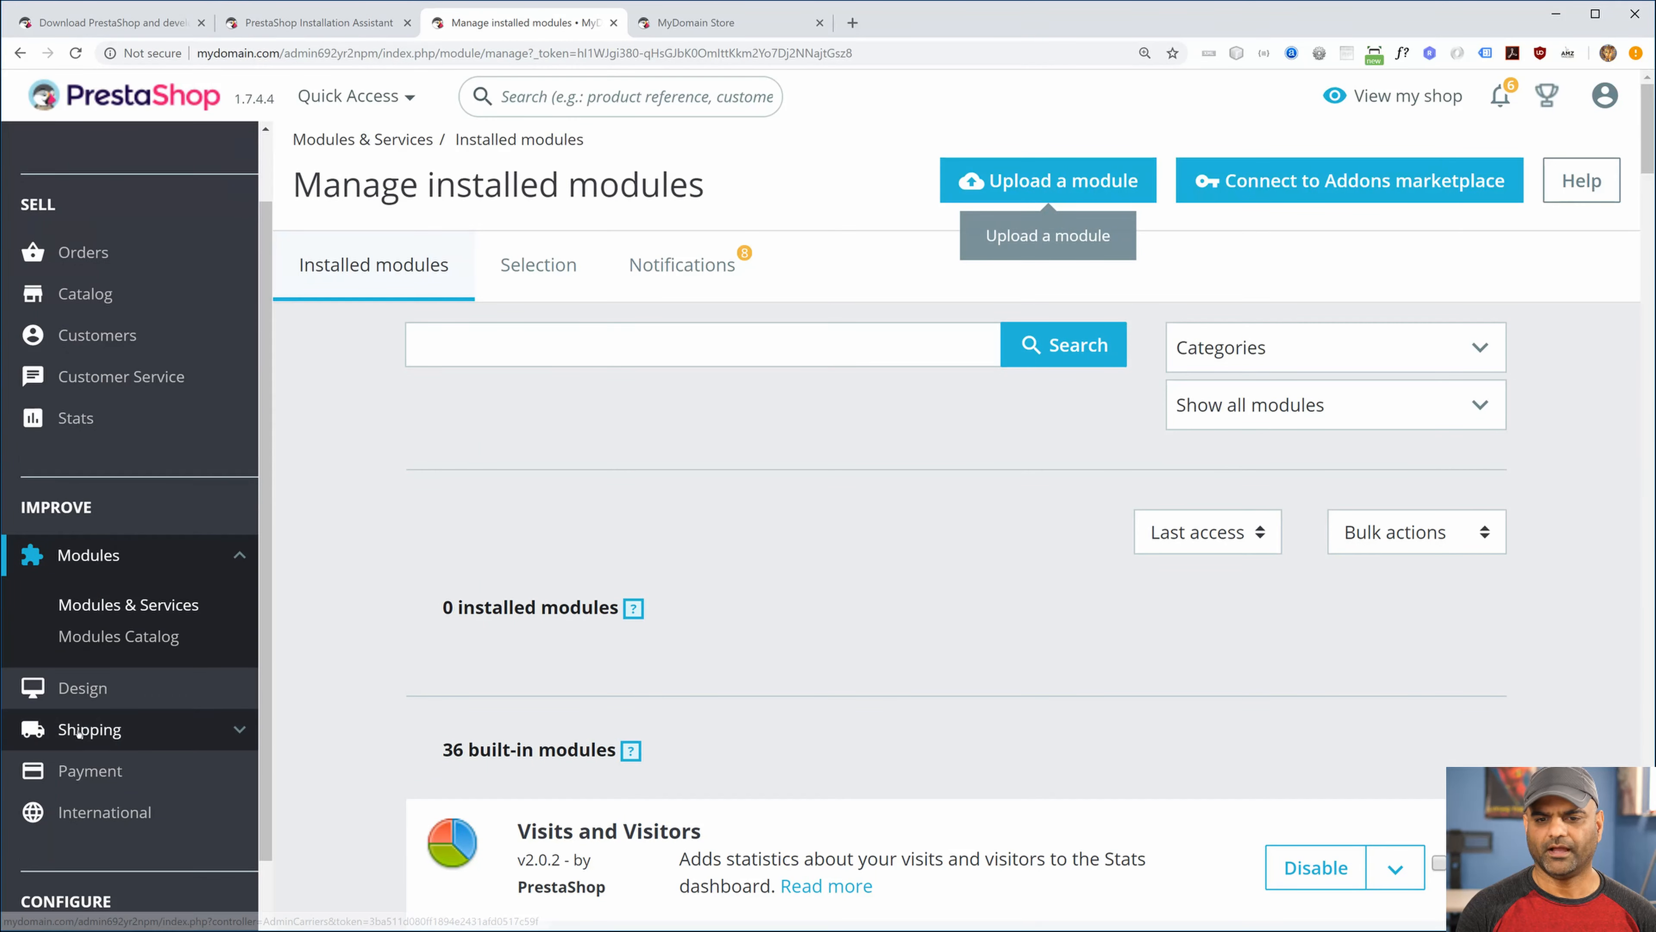
left_click(87, 779)
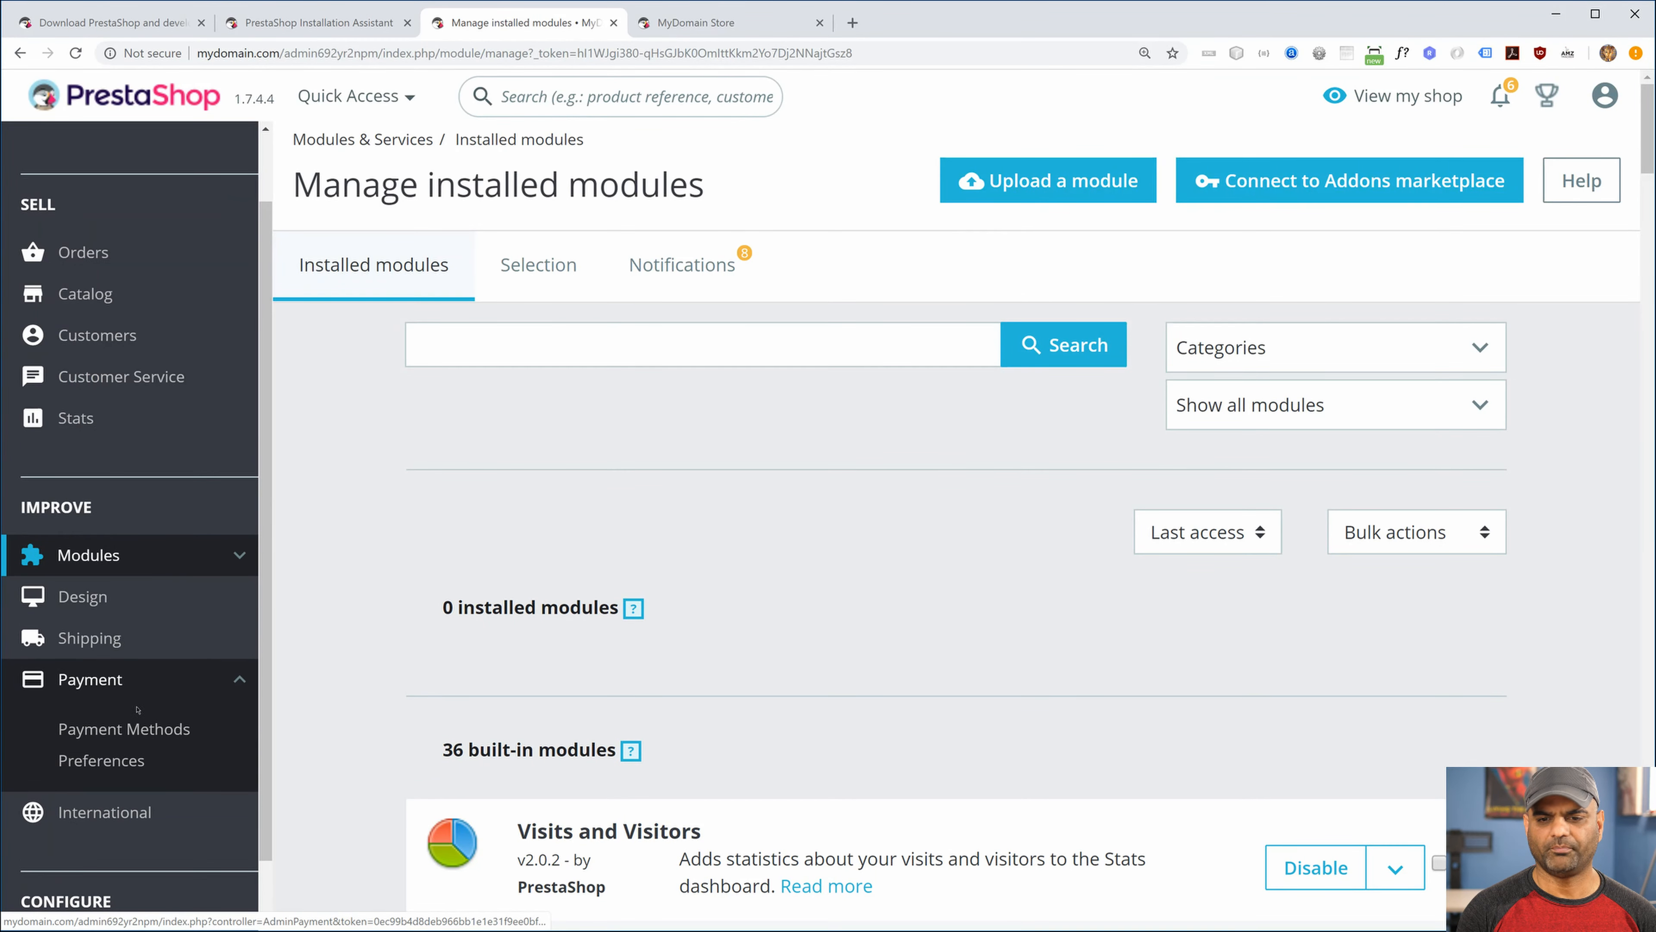
Step: Go to Payment Methods and confirm PayPal v4.4.2 appears beside Bank transfer and Payments by check
left_click(87, 729)
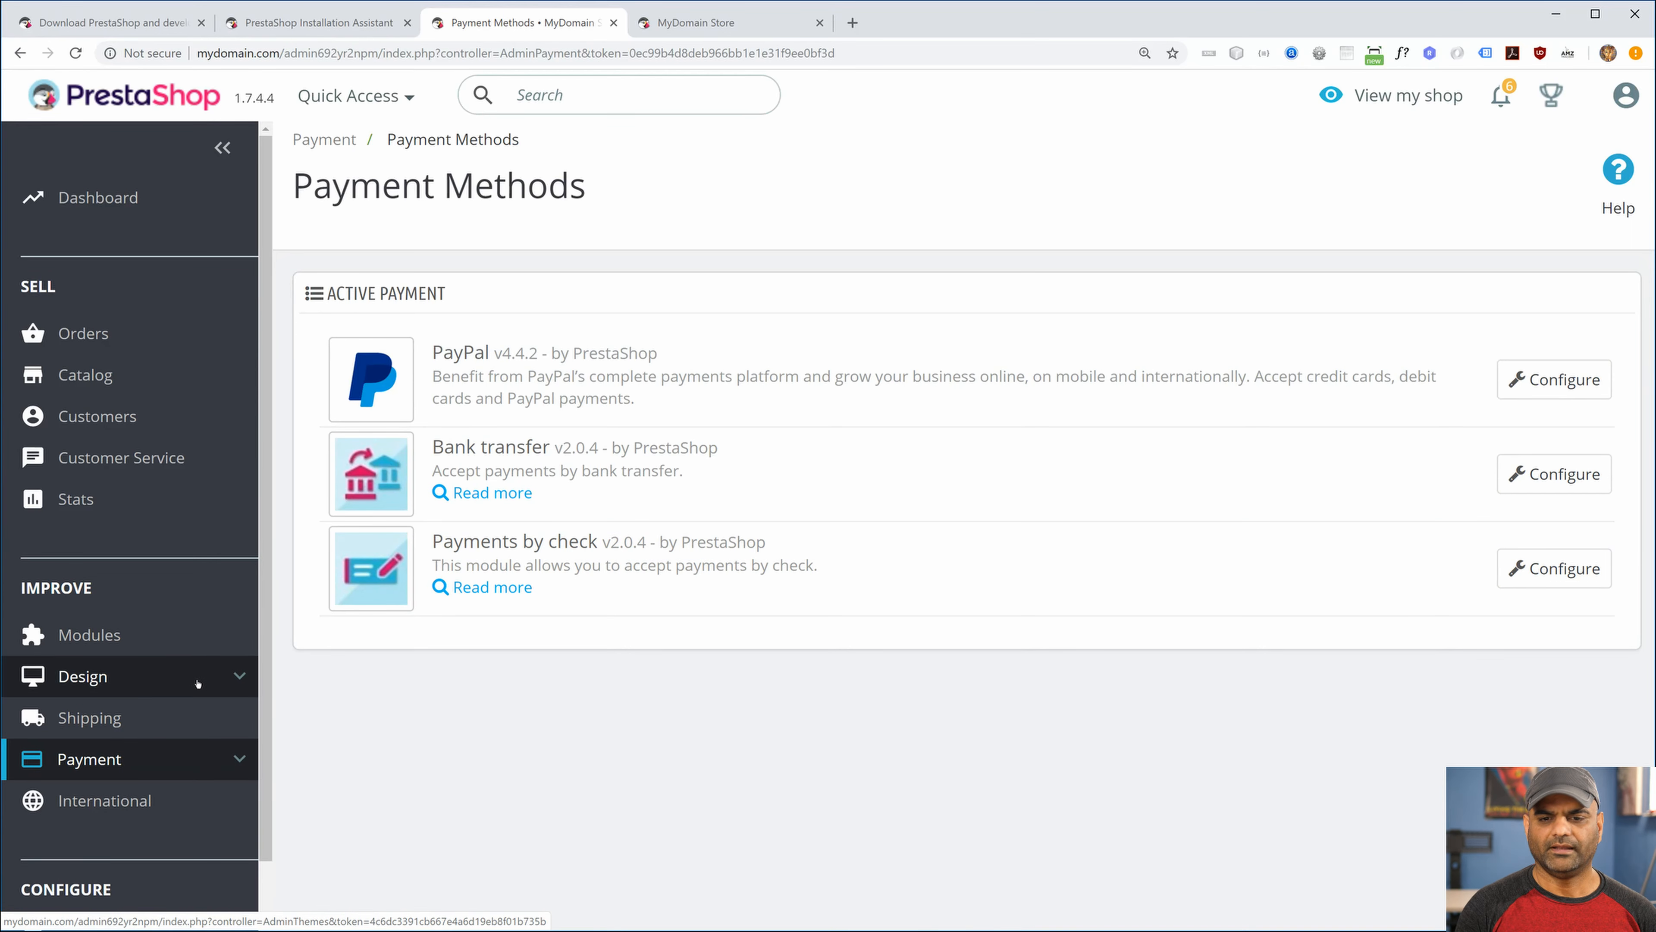
scroll(185, 683, "down", 2)
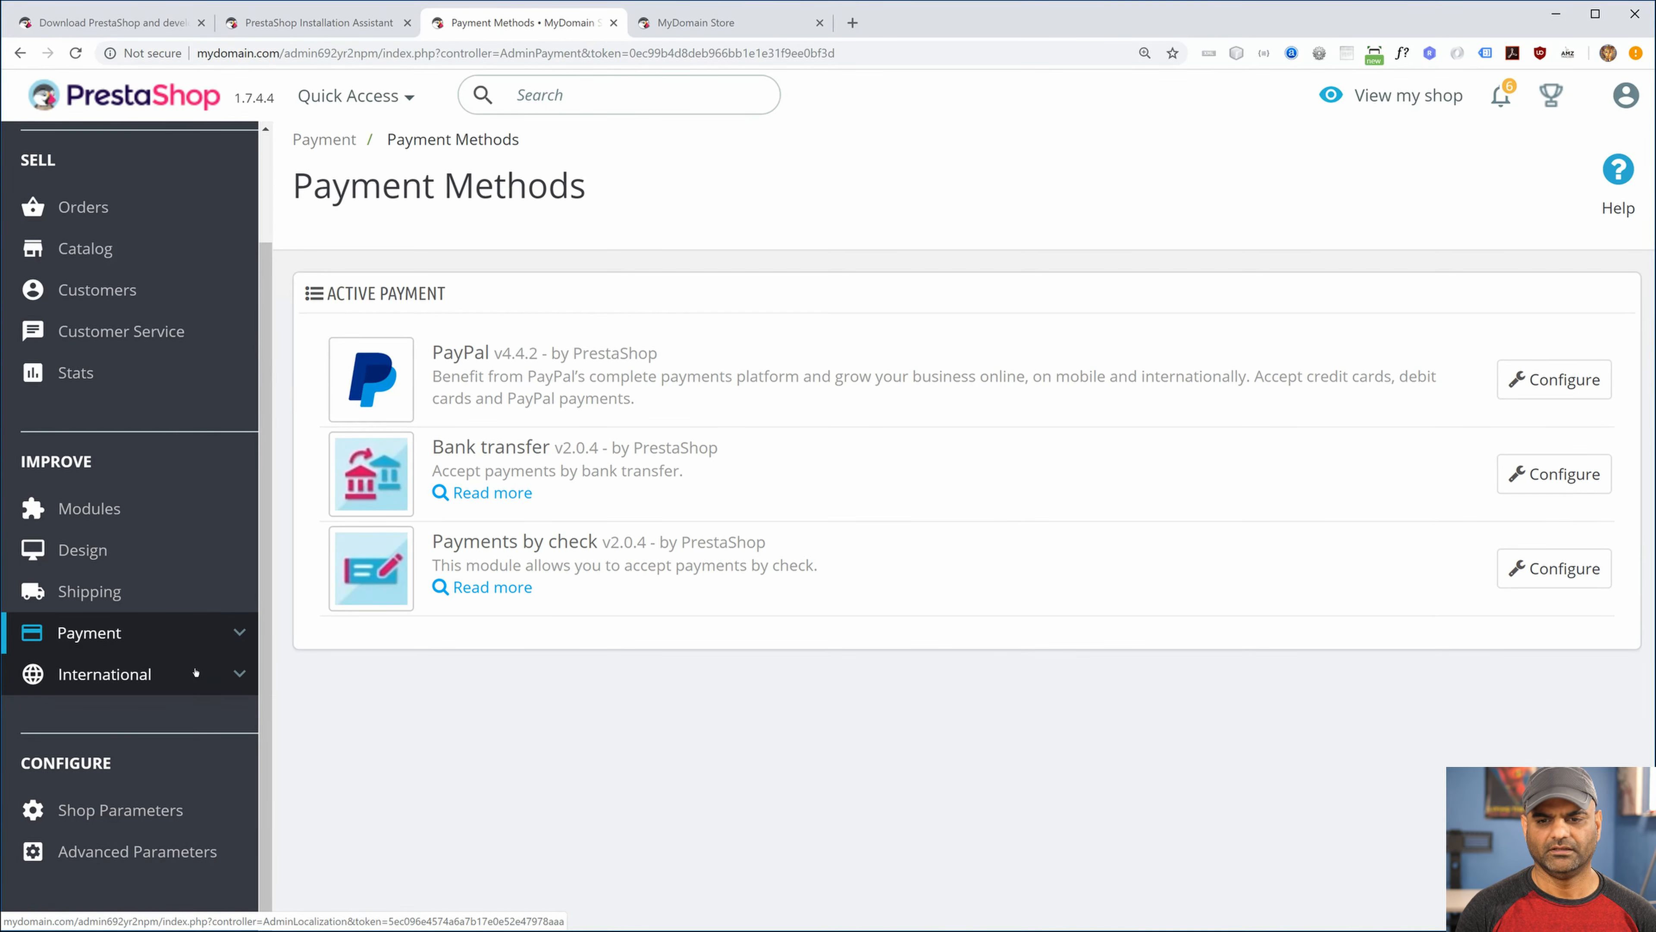
mouse_move(195, 672)
scroll(196, 671, "down", 2)
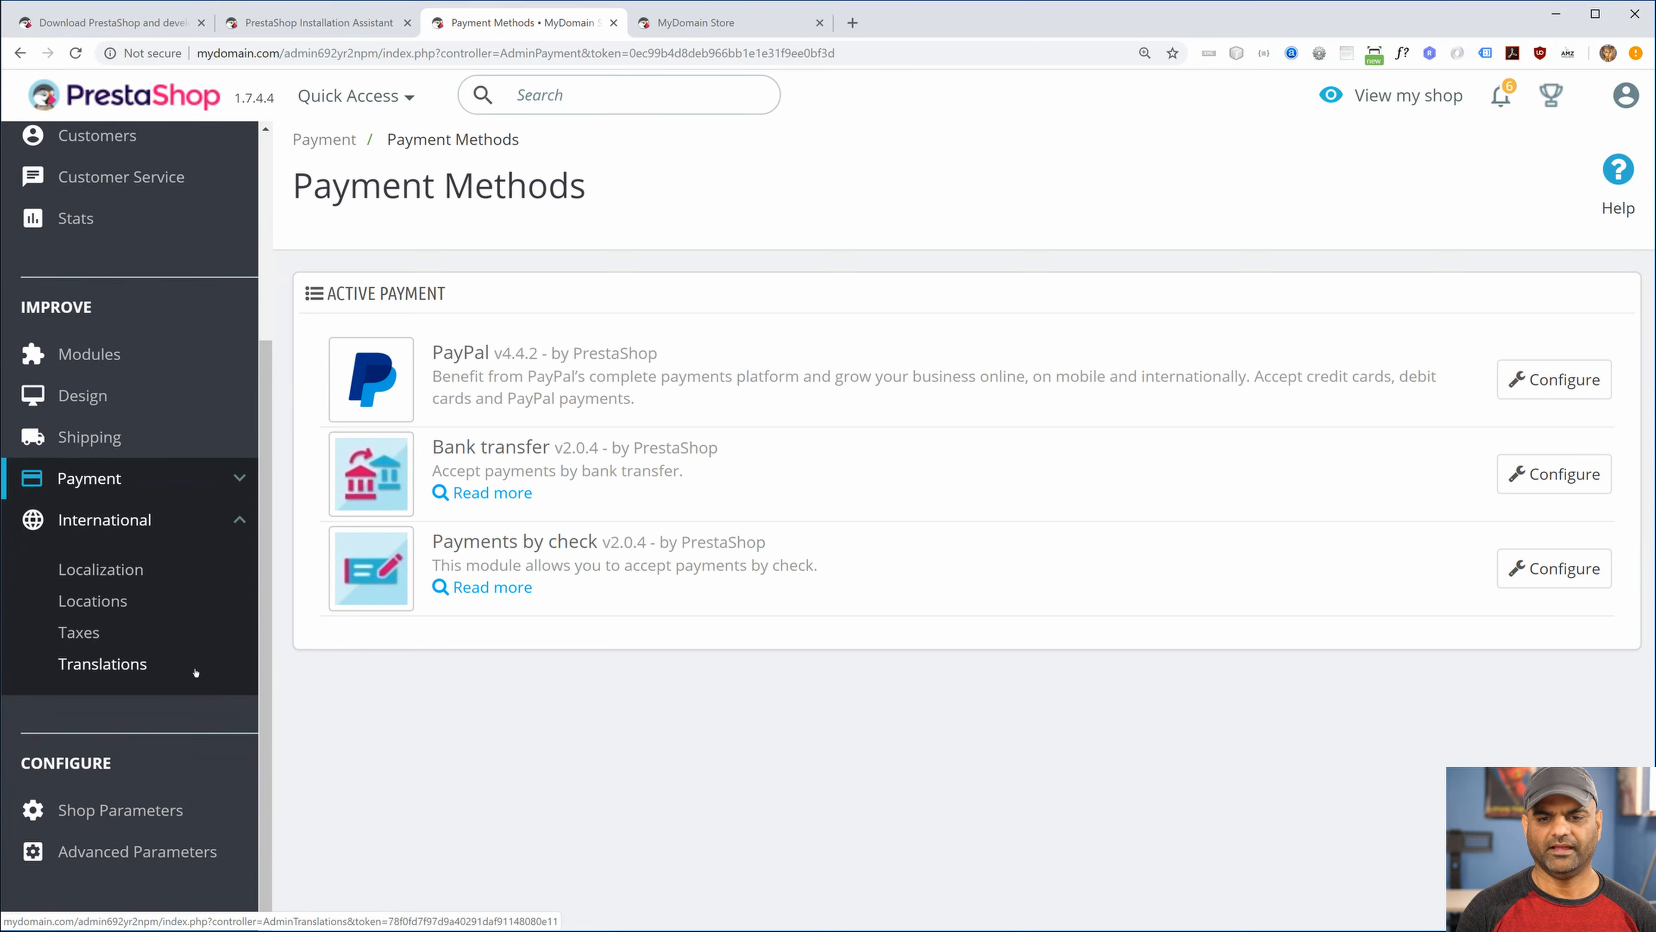
Step: Go to International > Taxes and review the 52 US sales-tax rates and tax options
left_click(75, 633)
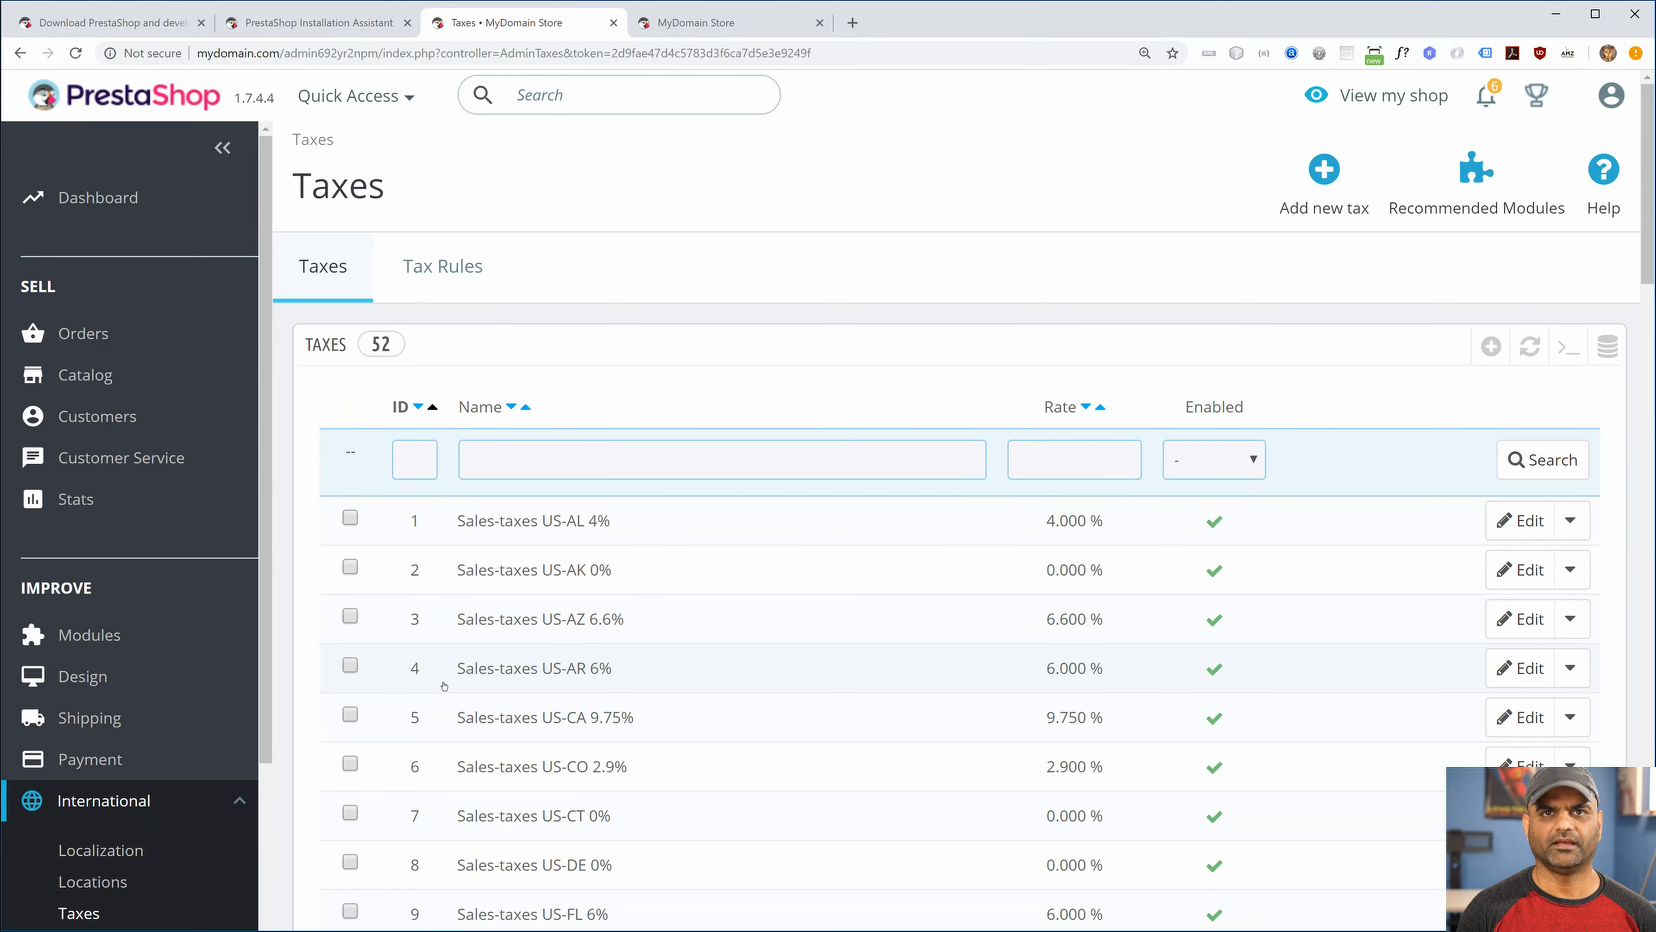
scroll(445, 685, "down", 4)
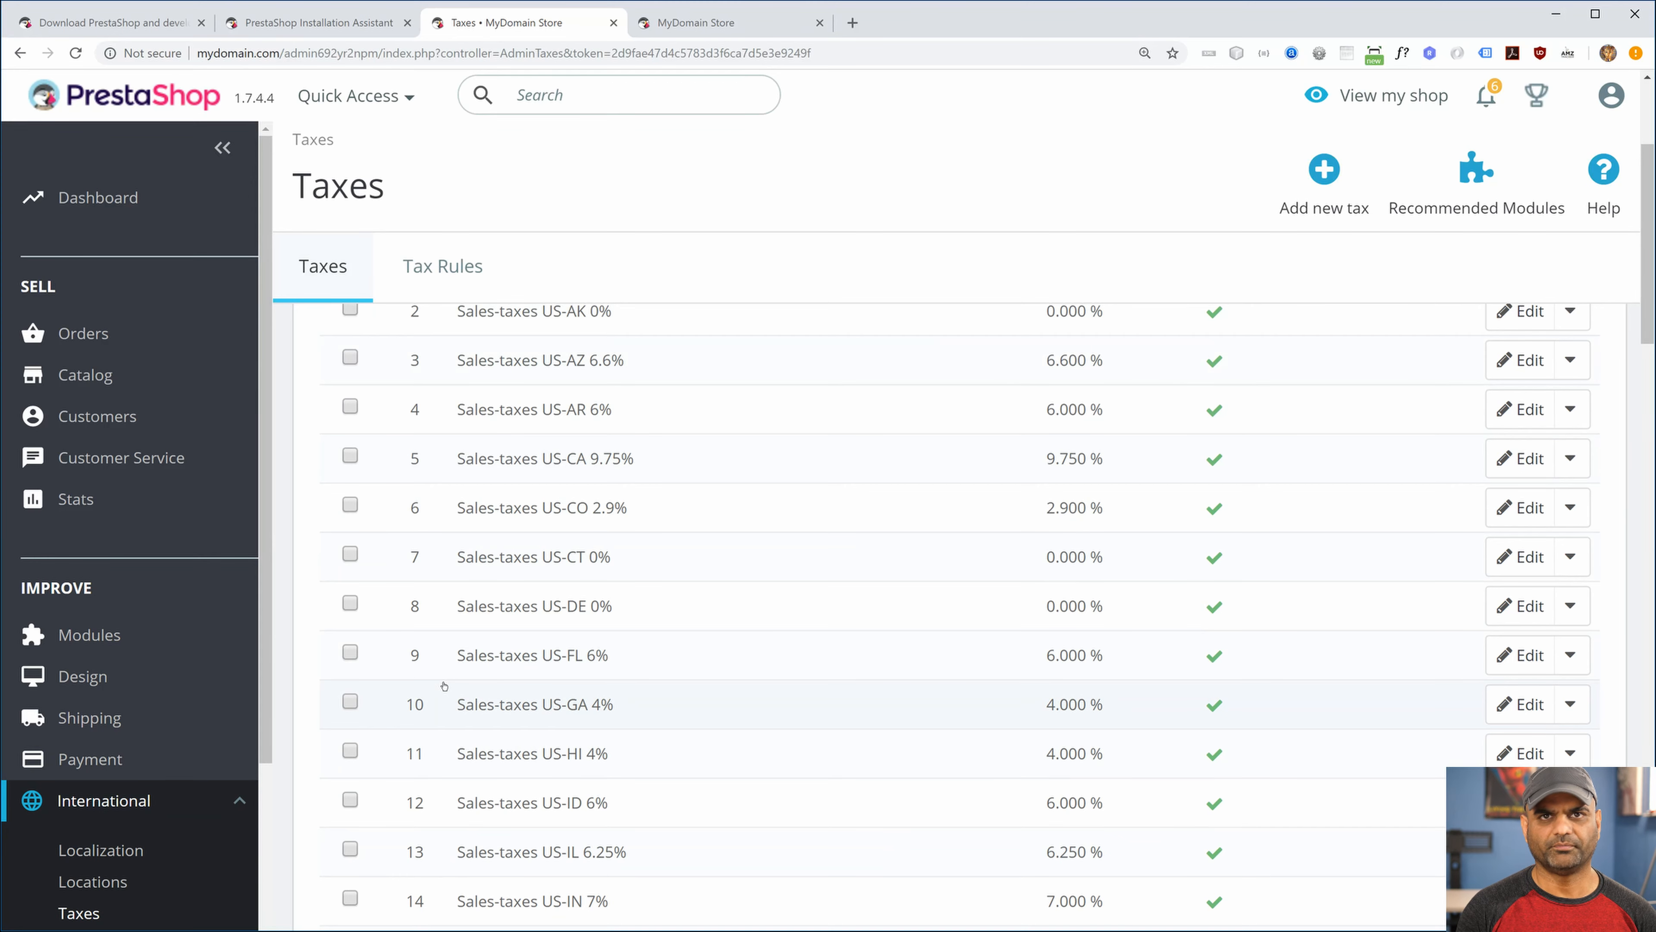
scroll(444, 686, "up", 3)
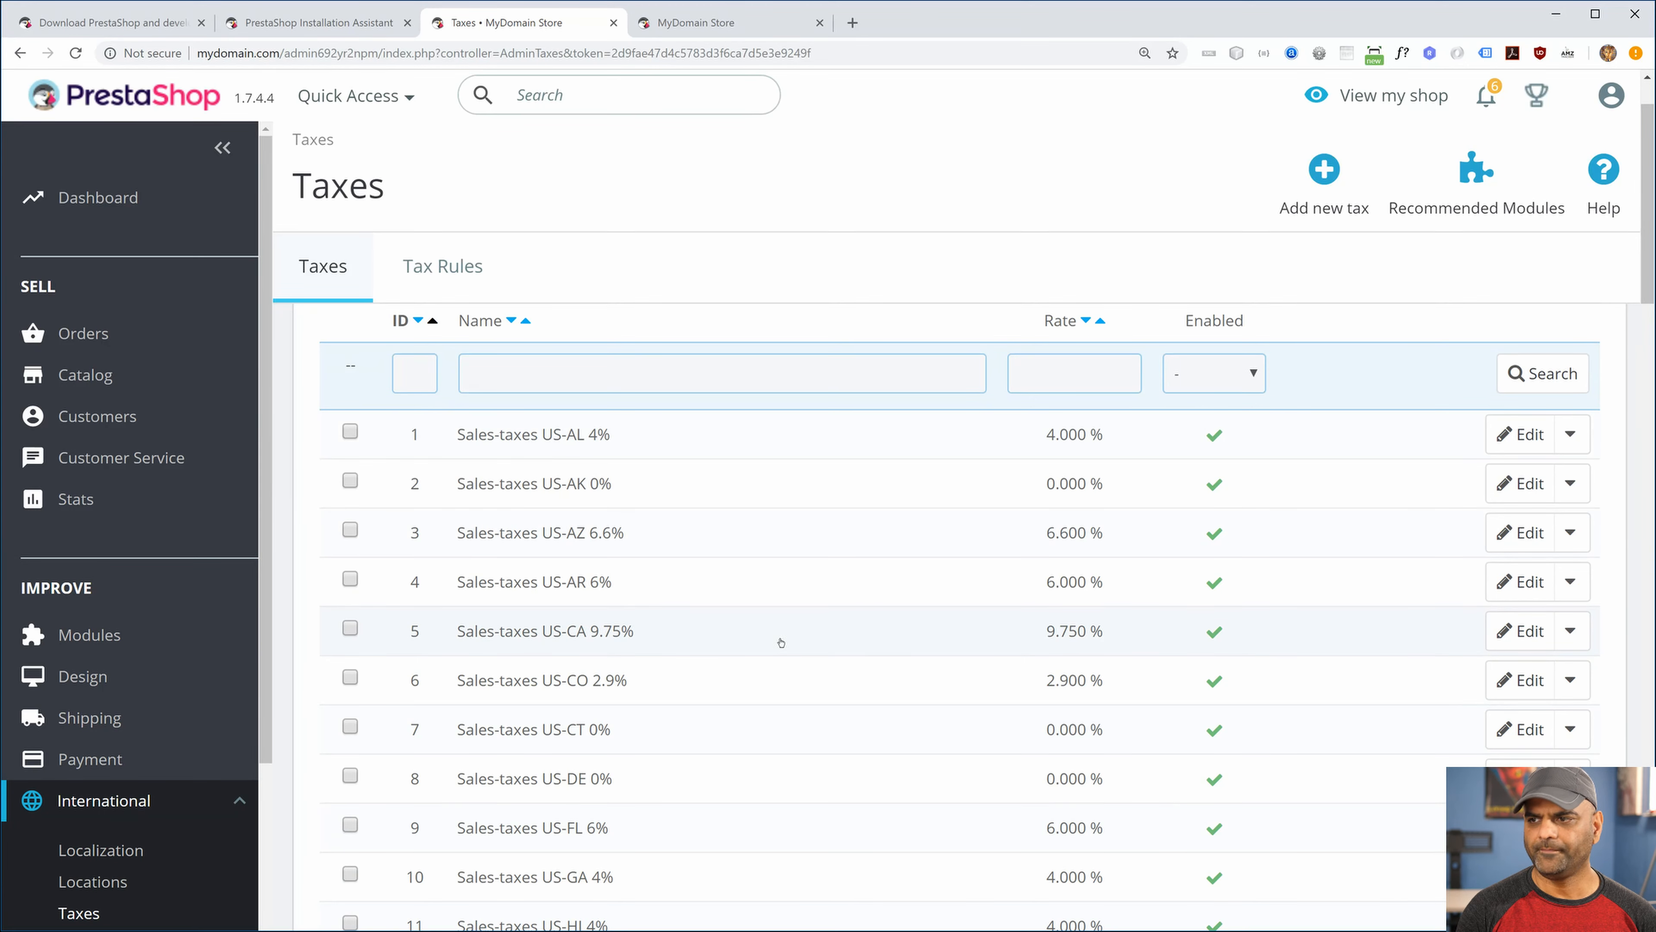
double_click(1204, 319)
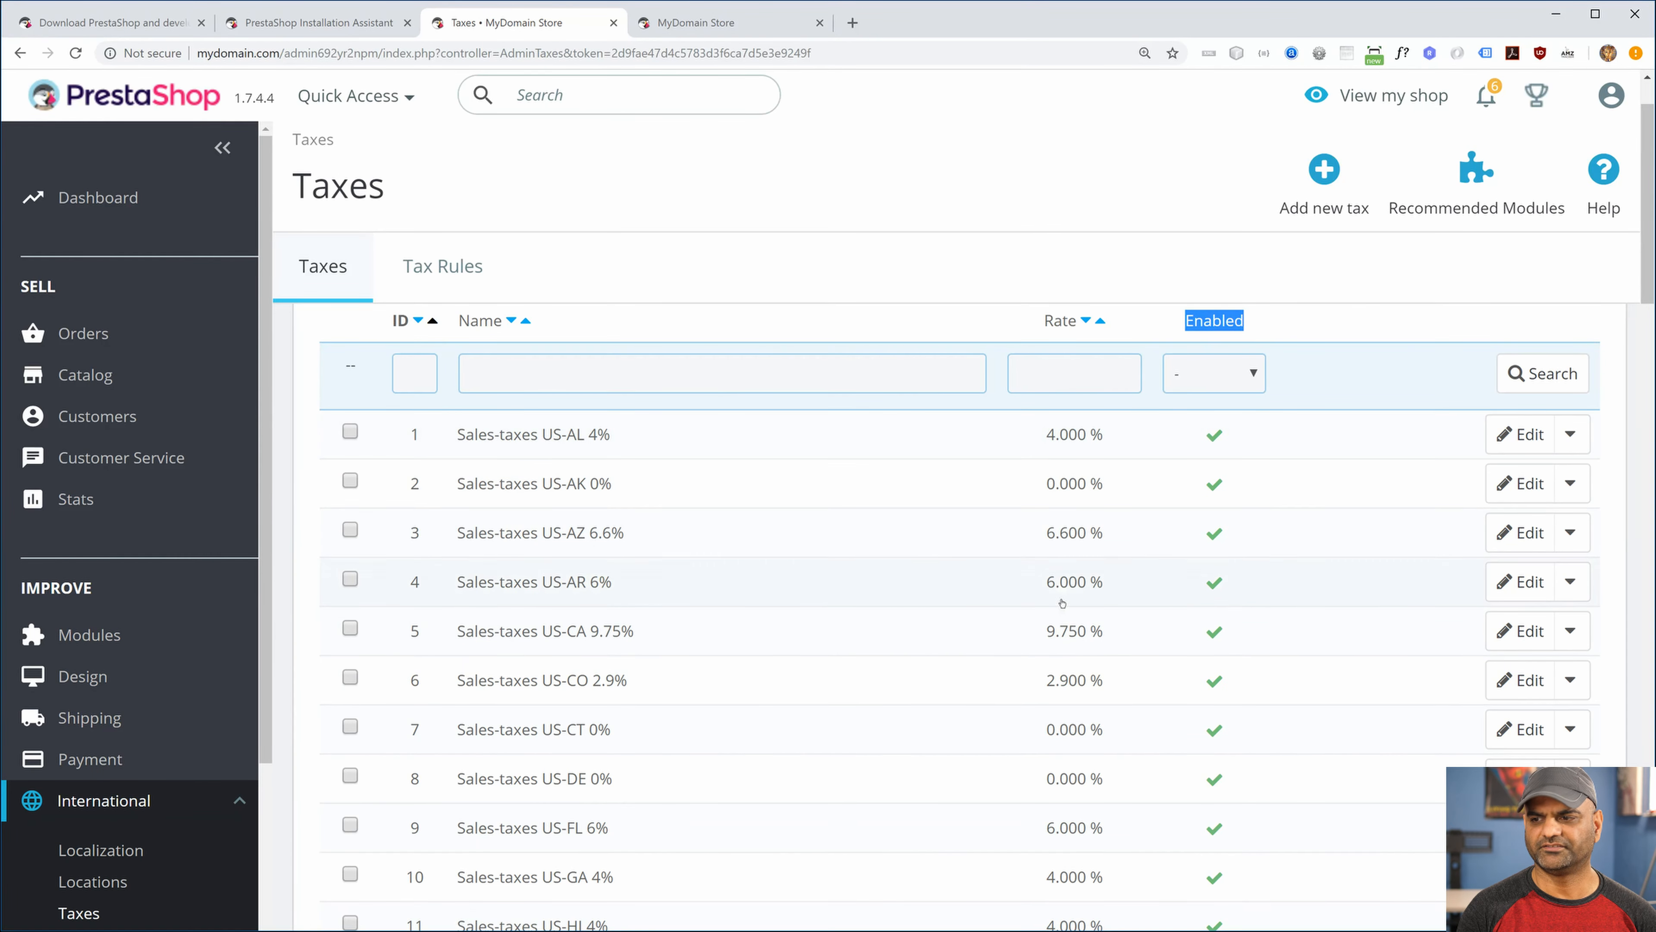
scroll(980, 619, "down", 15)
scroll(979, 621, "down", 5)
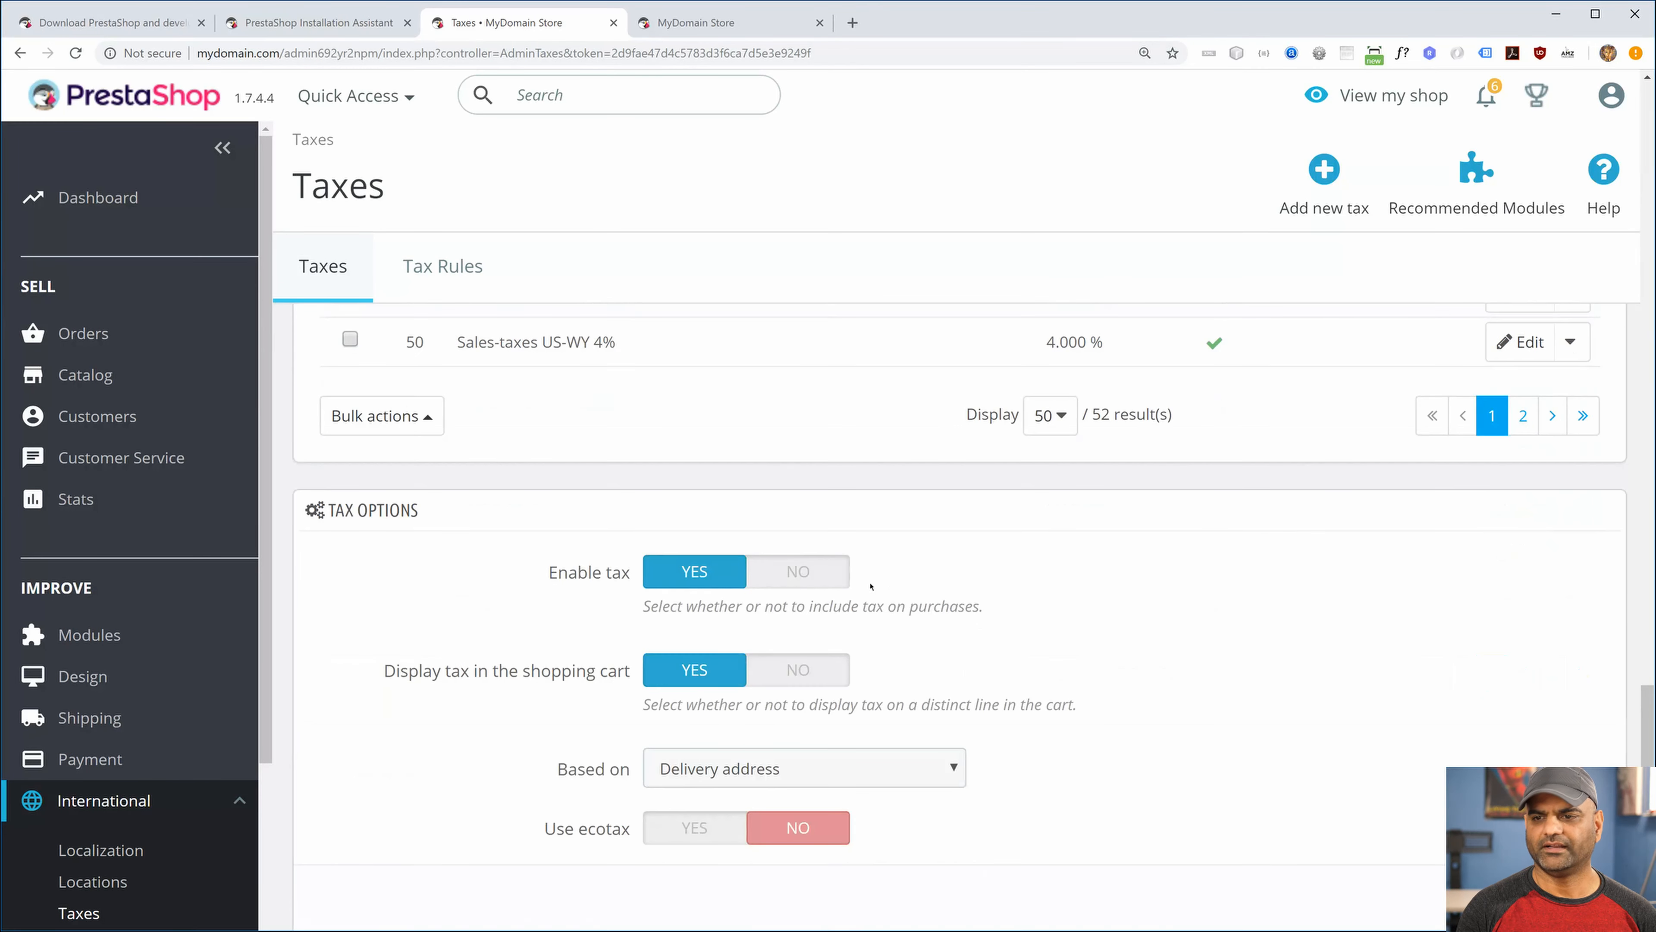
left_click(423, 421)
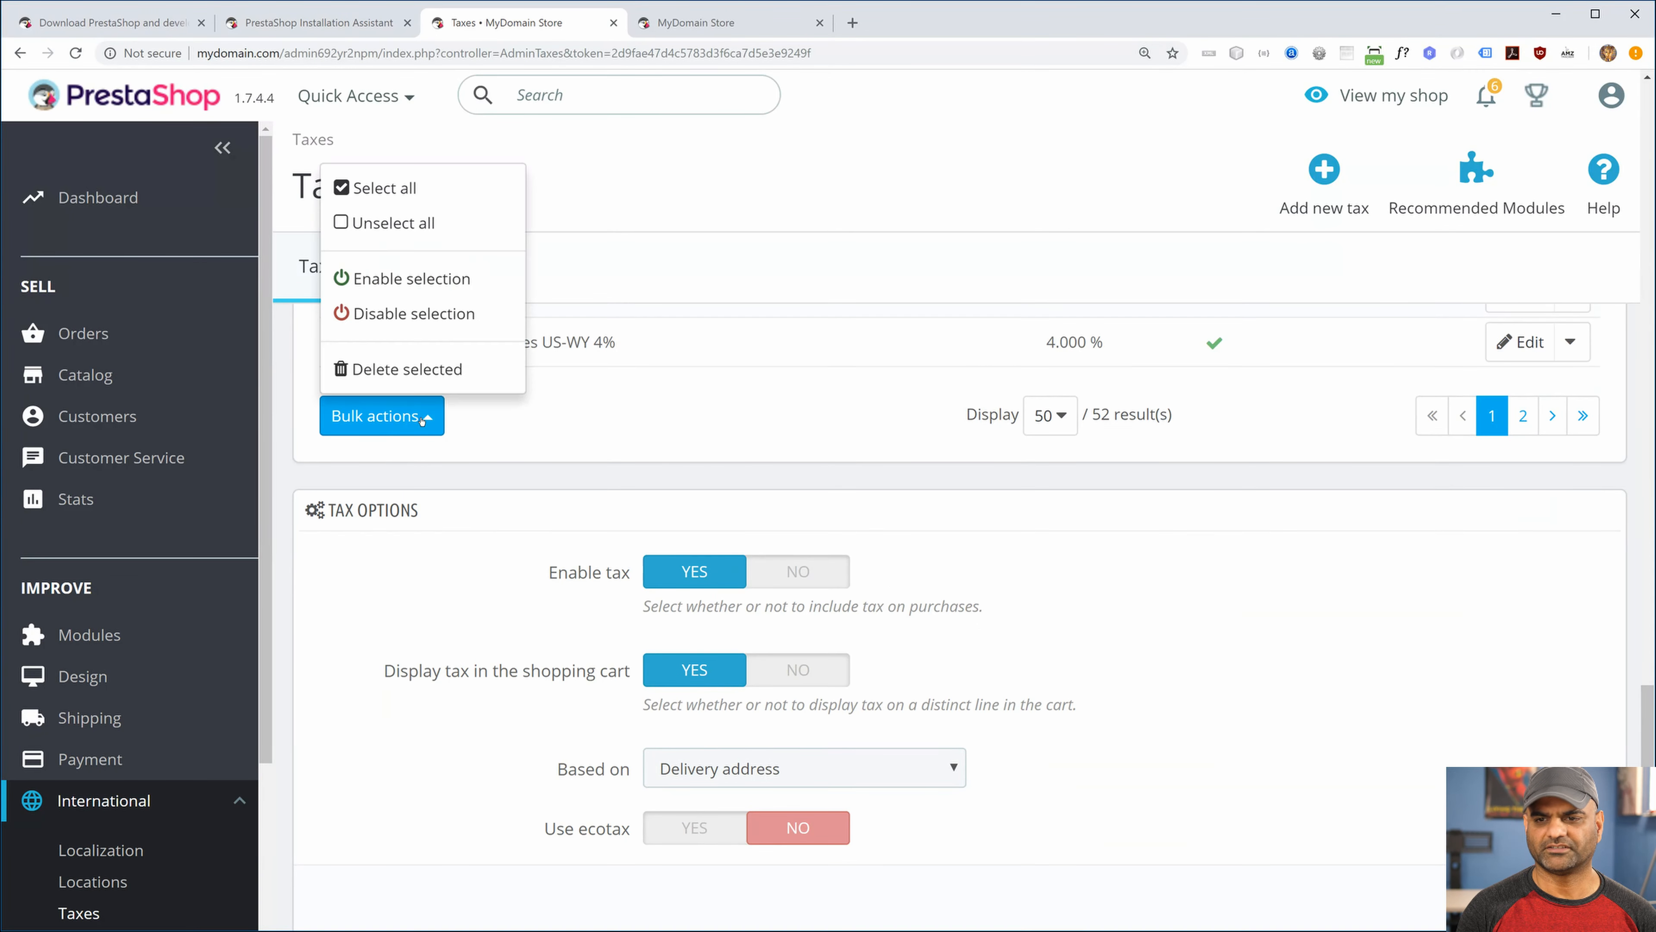
Step: Select all listed taxes and disable them with a bulk action
left_click(368, 188)
scroll(370, 307, "up", 5)
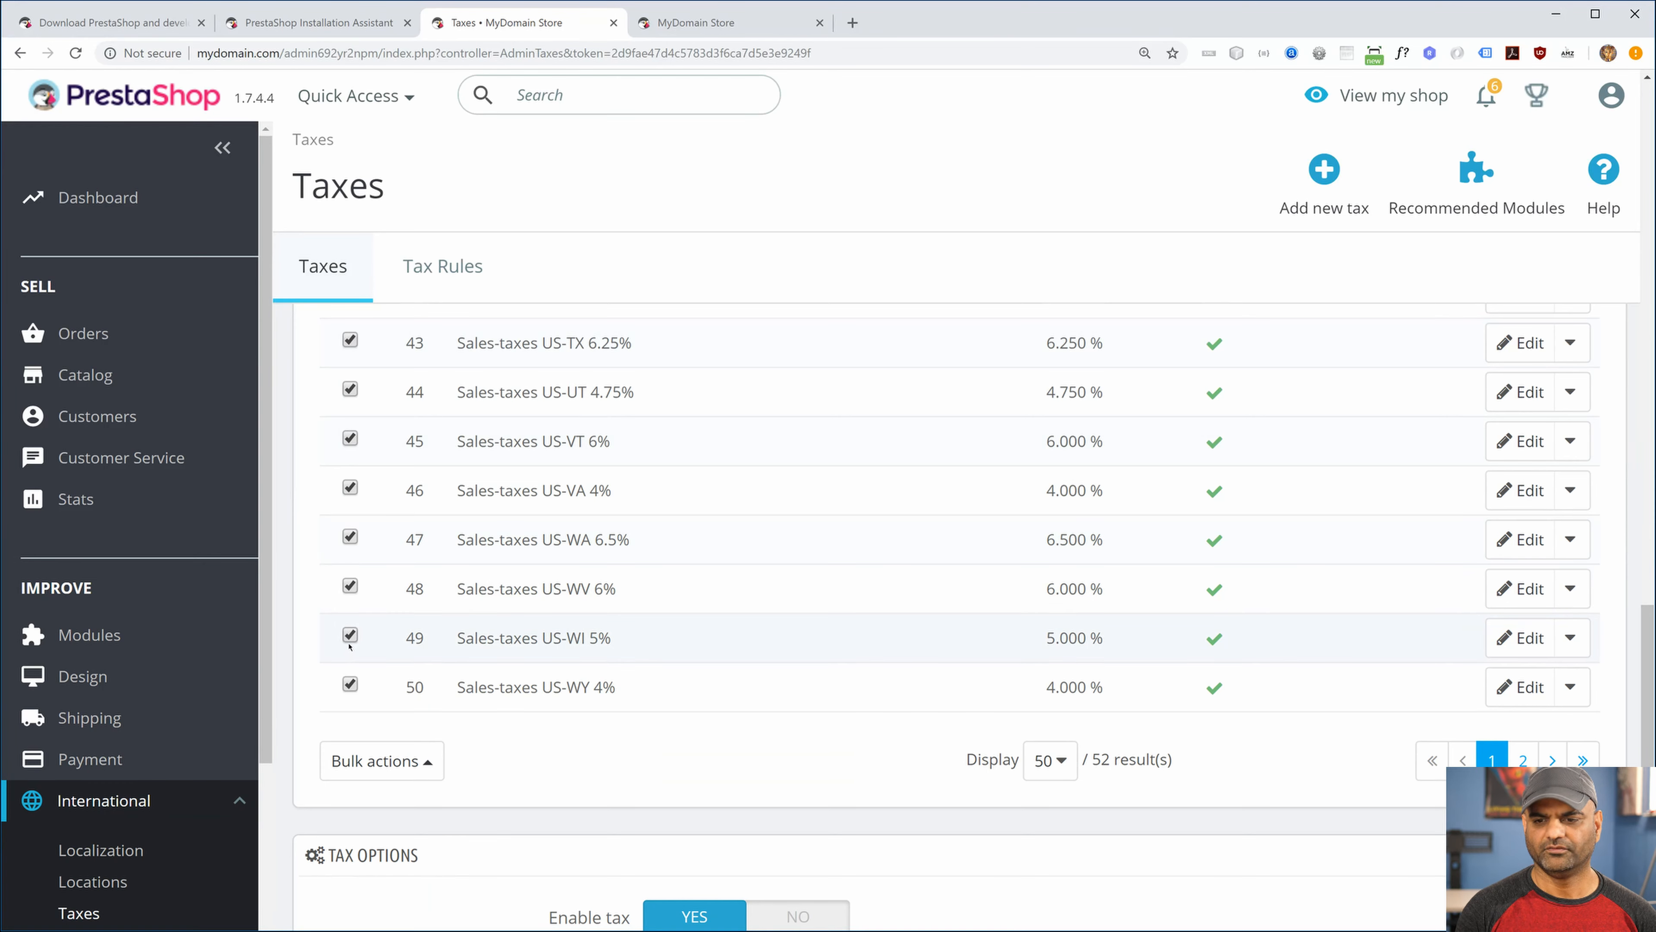
left_click(405, 765)
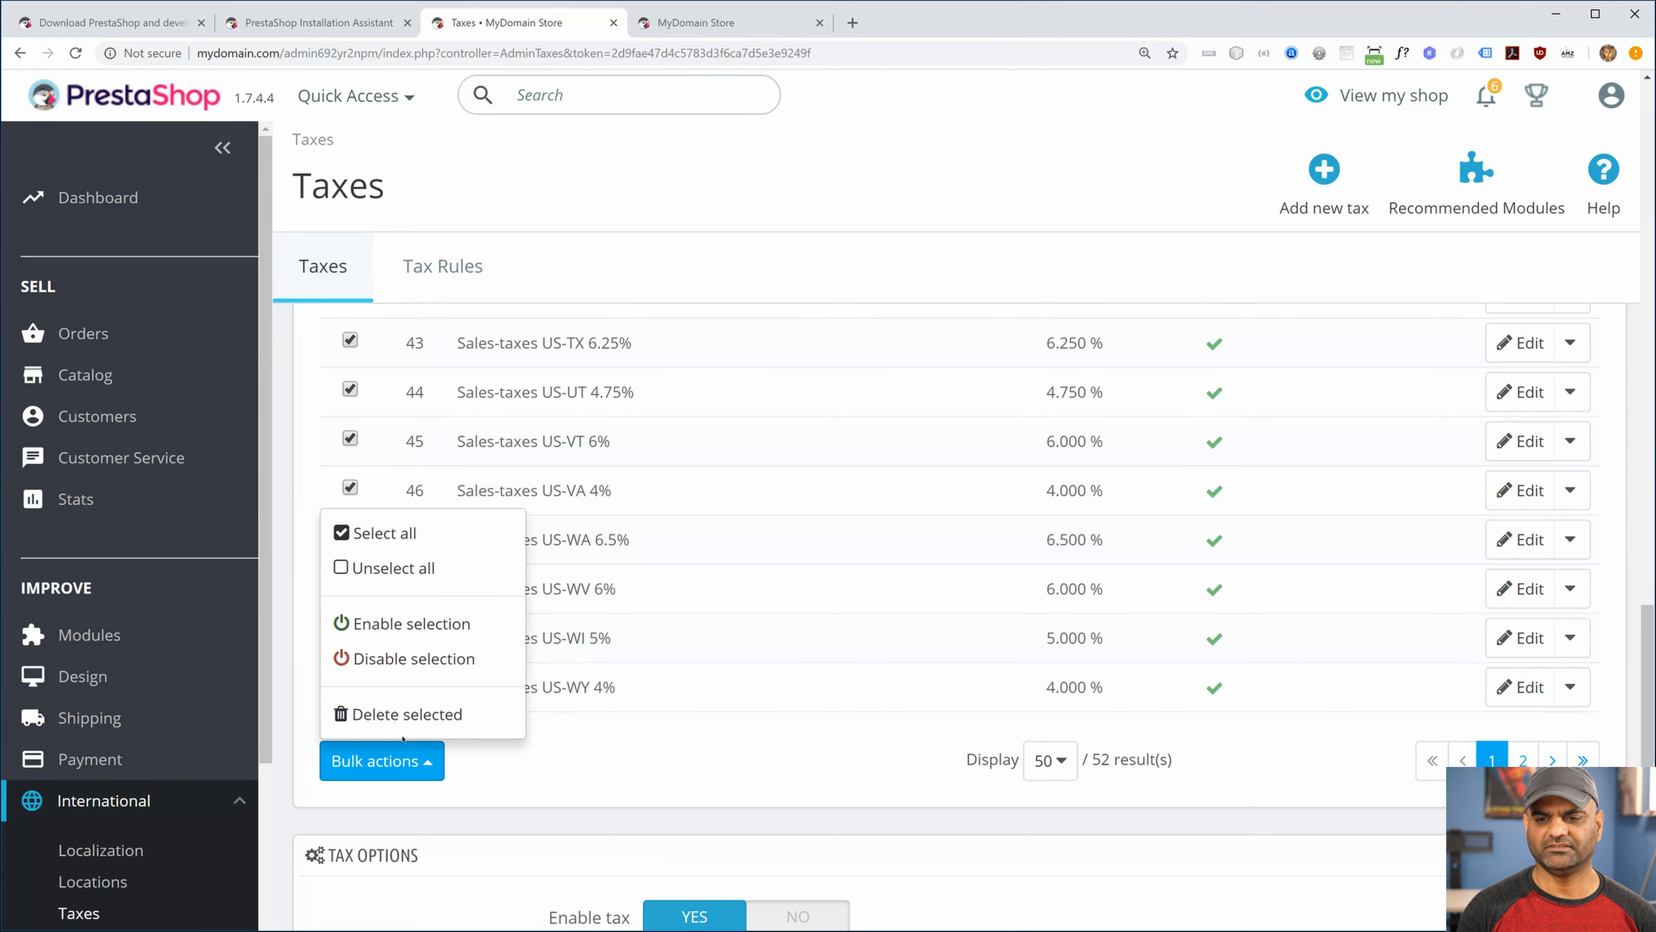
left_click(378, 659)
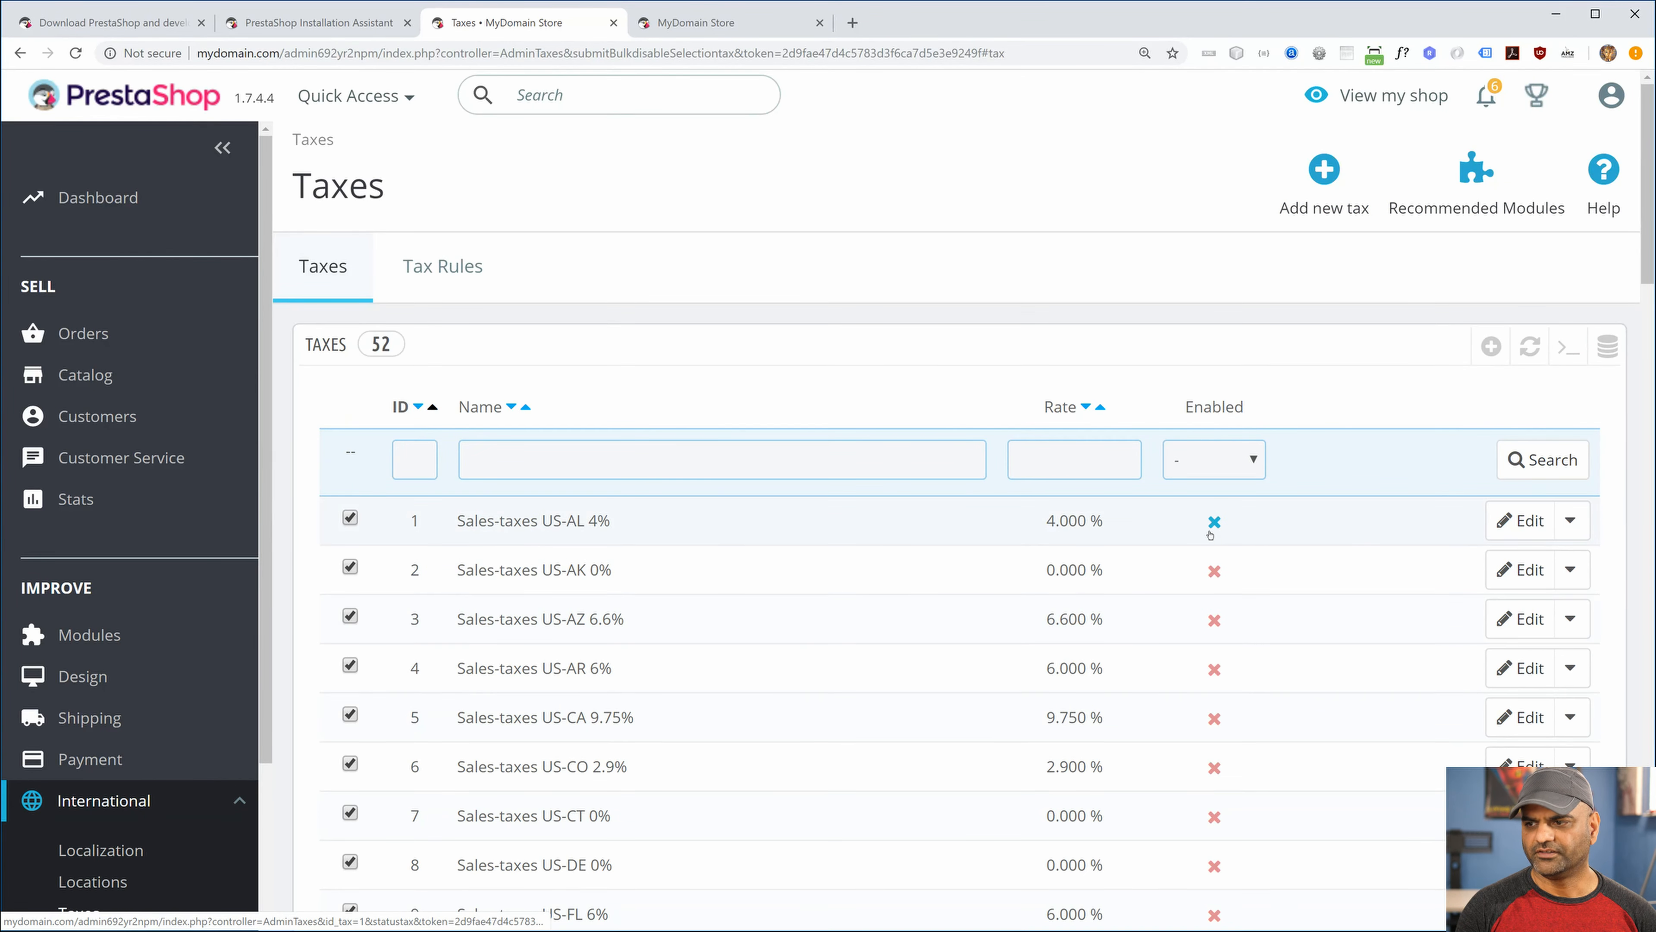
Step: Re-enable Sales-taxes US-CA 9.75% and open its edit form
scroll(1220, 759, "down", 2)
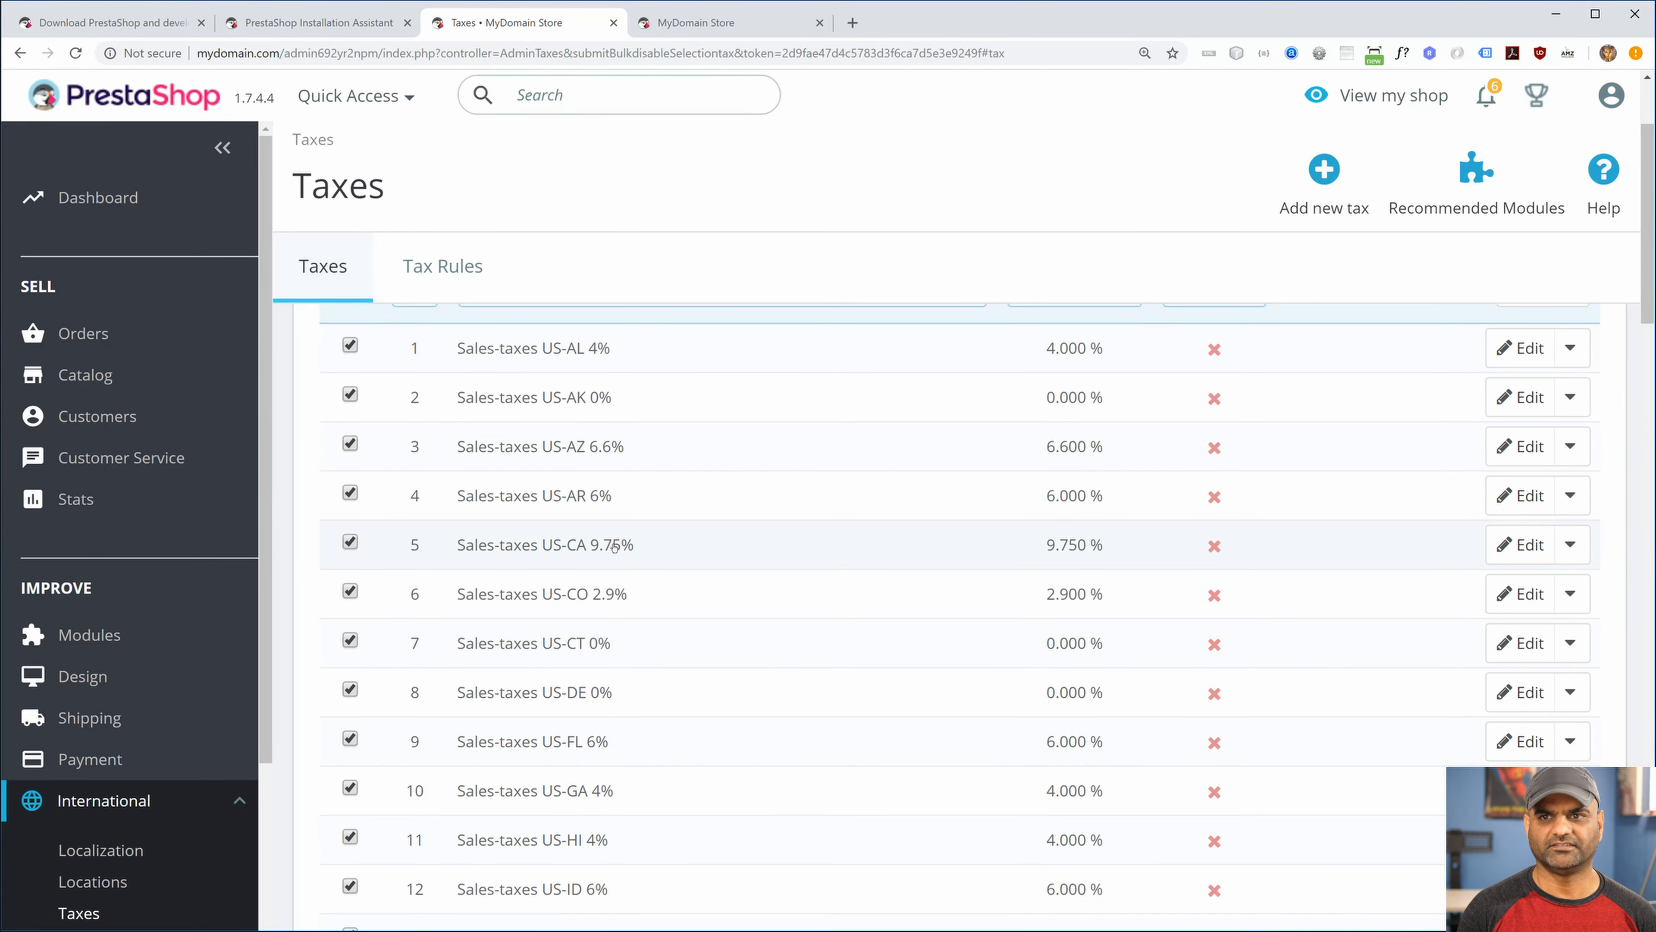
left_click(1215, 547)
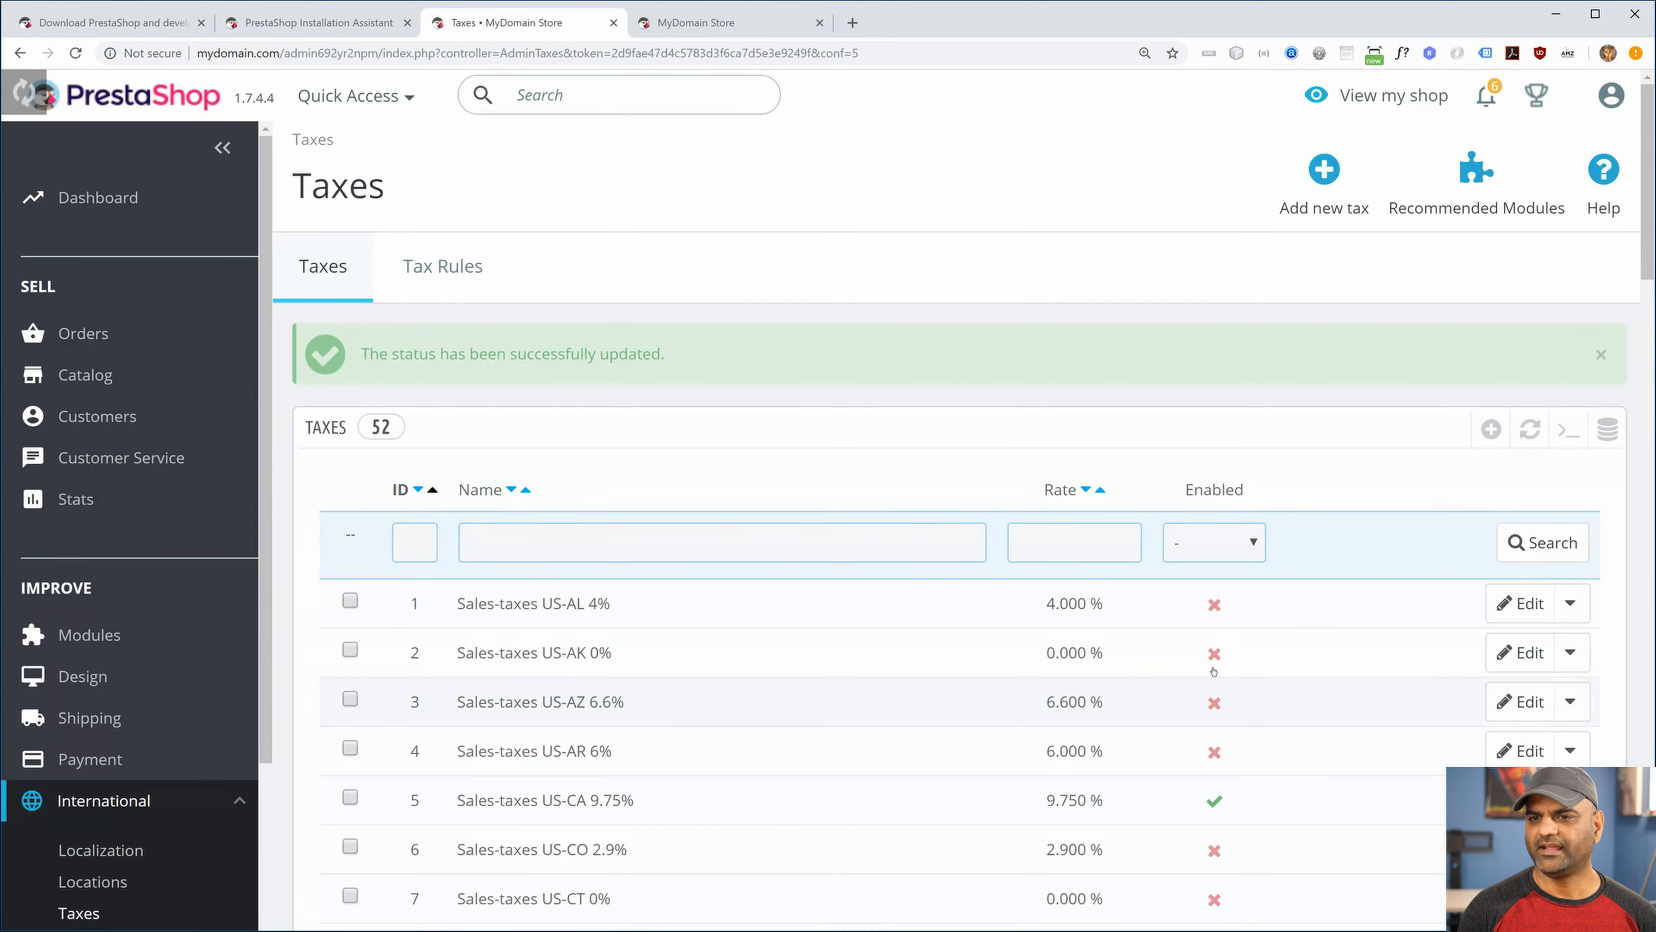
triple_click(432, 353)
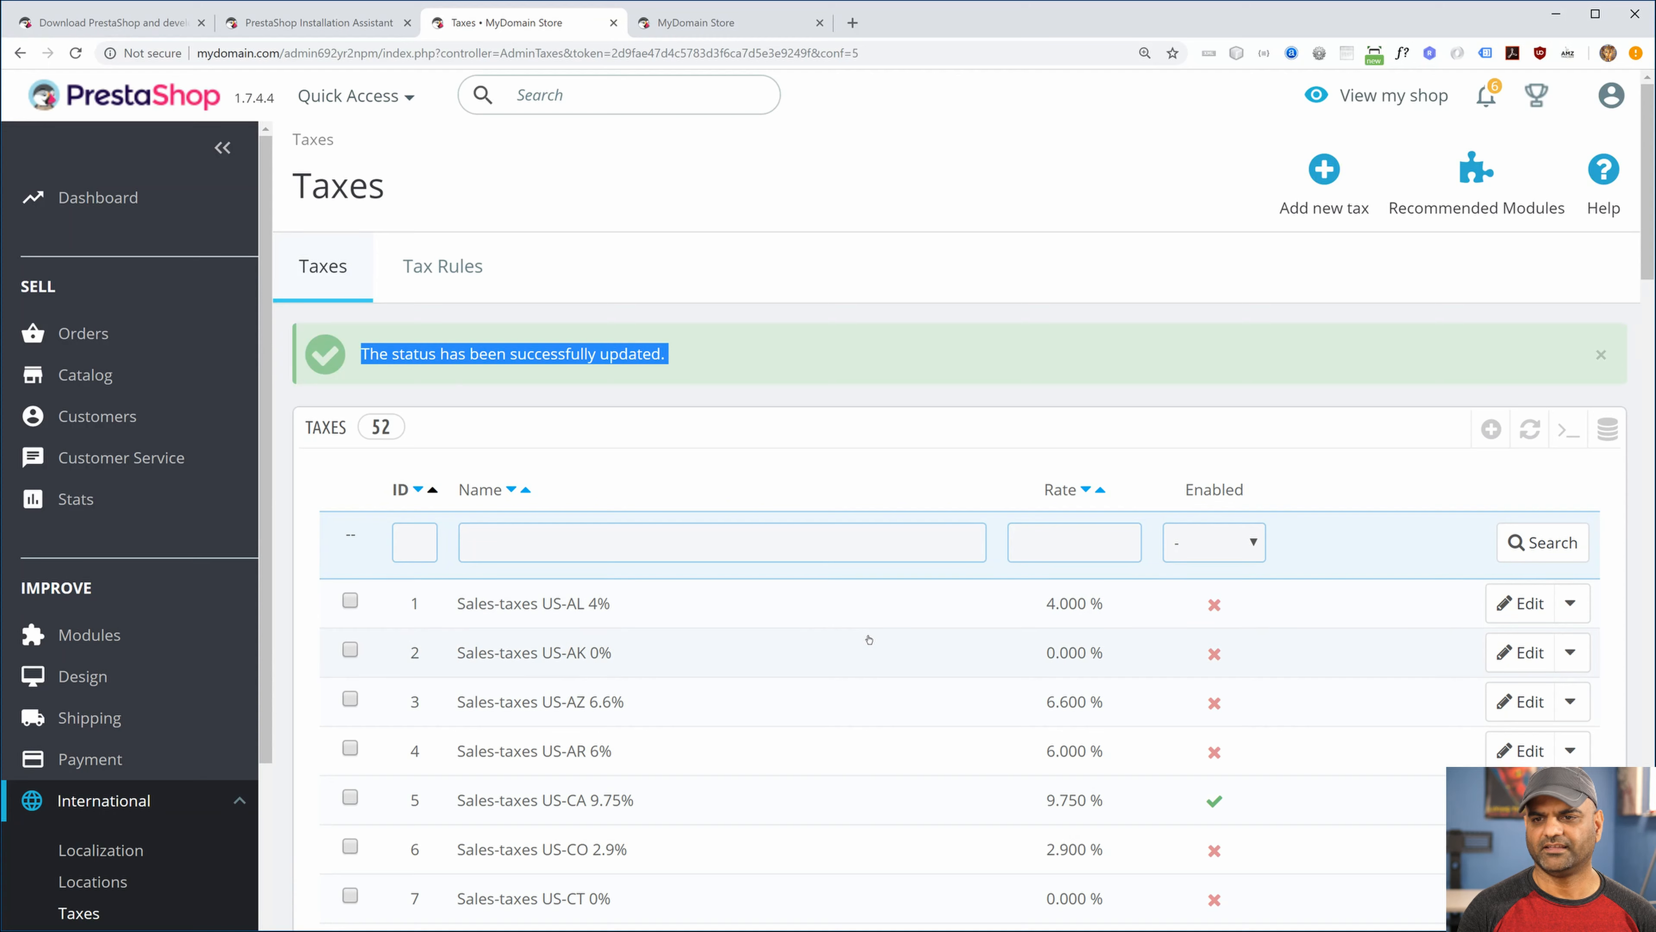
scroll(1017, 599, "down", 3)
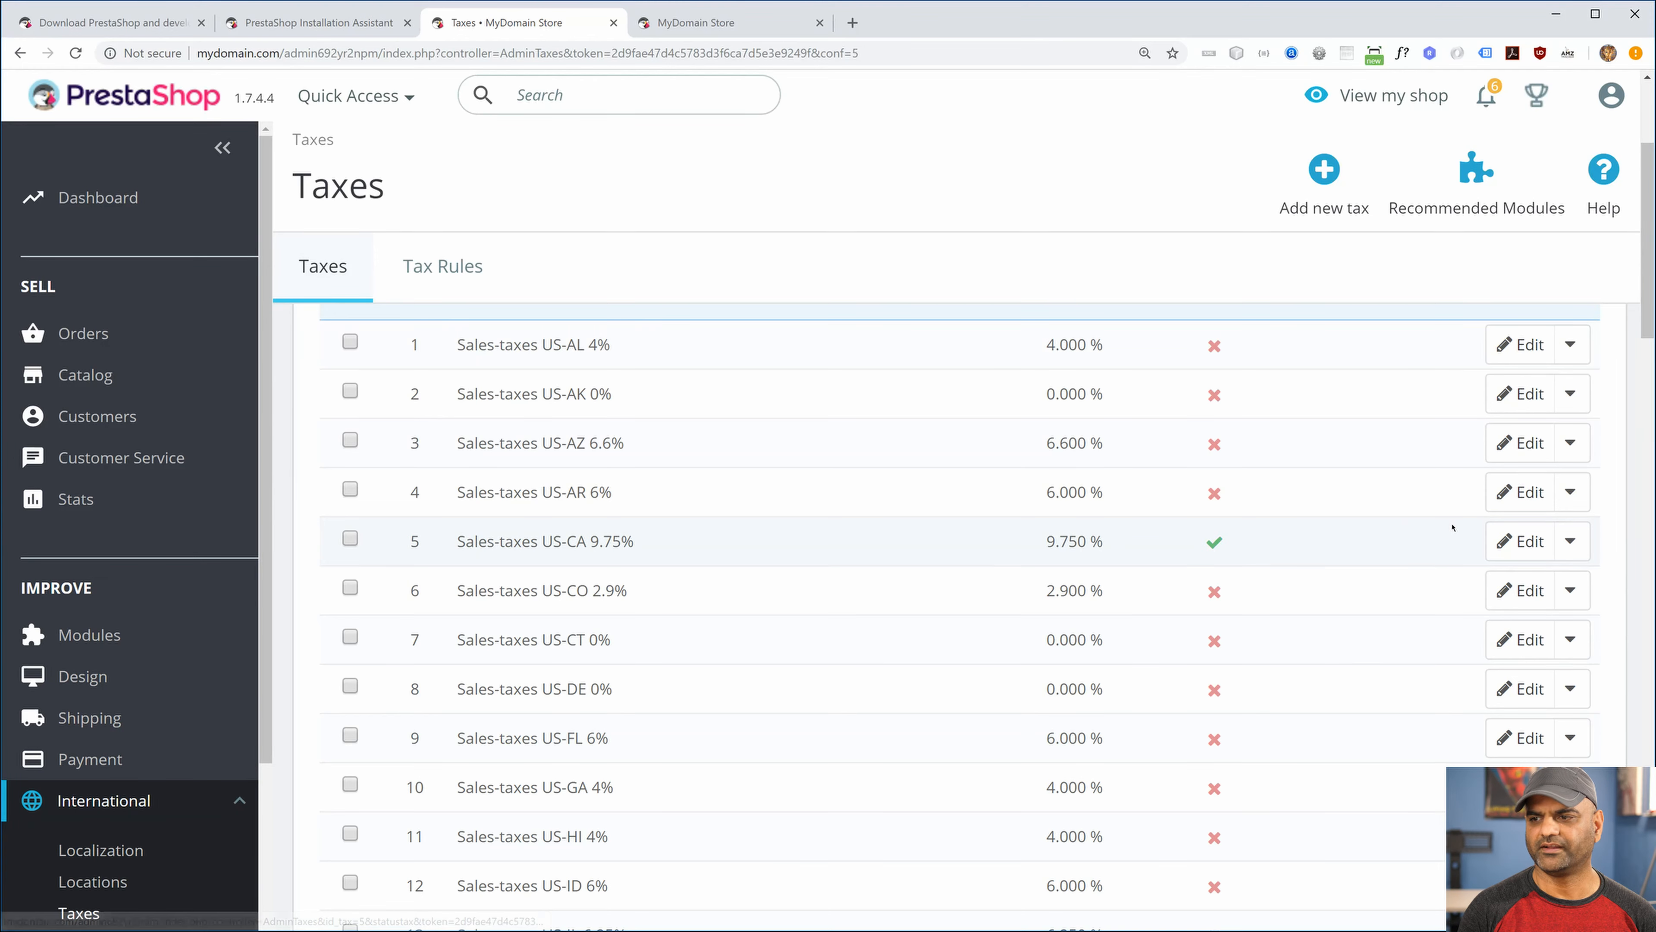
left_click(1520, 541)
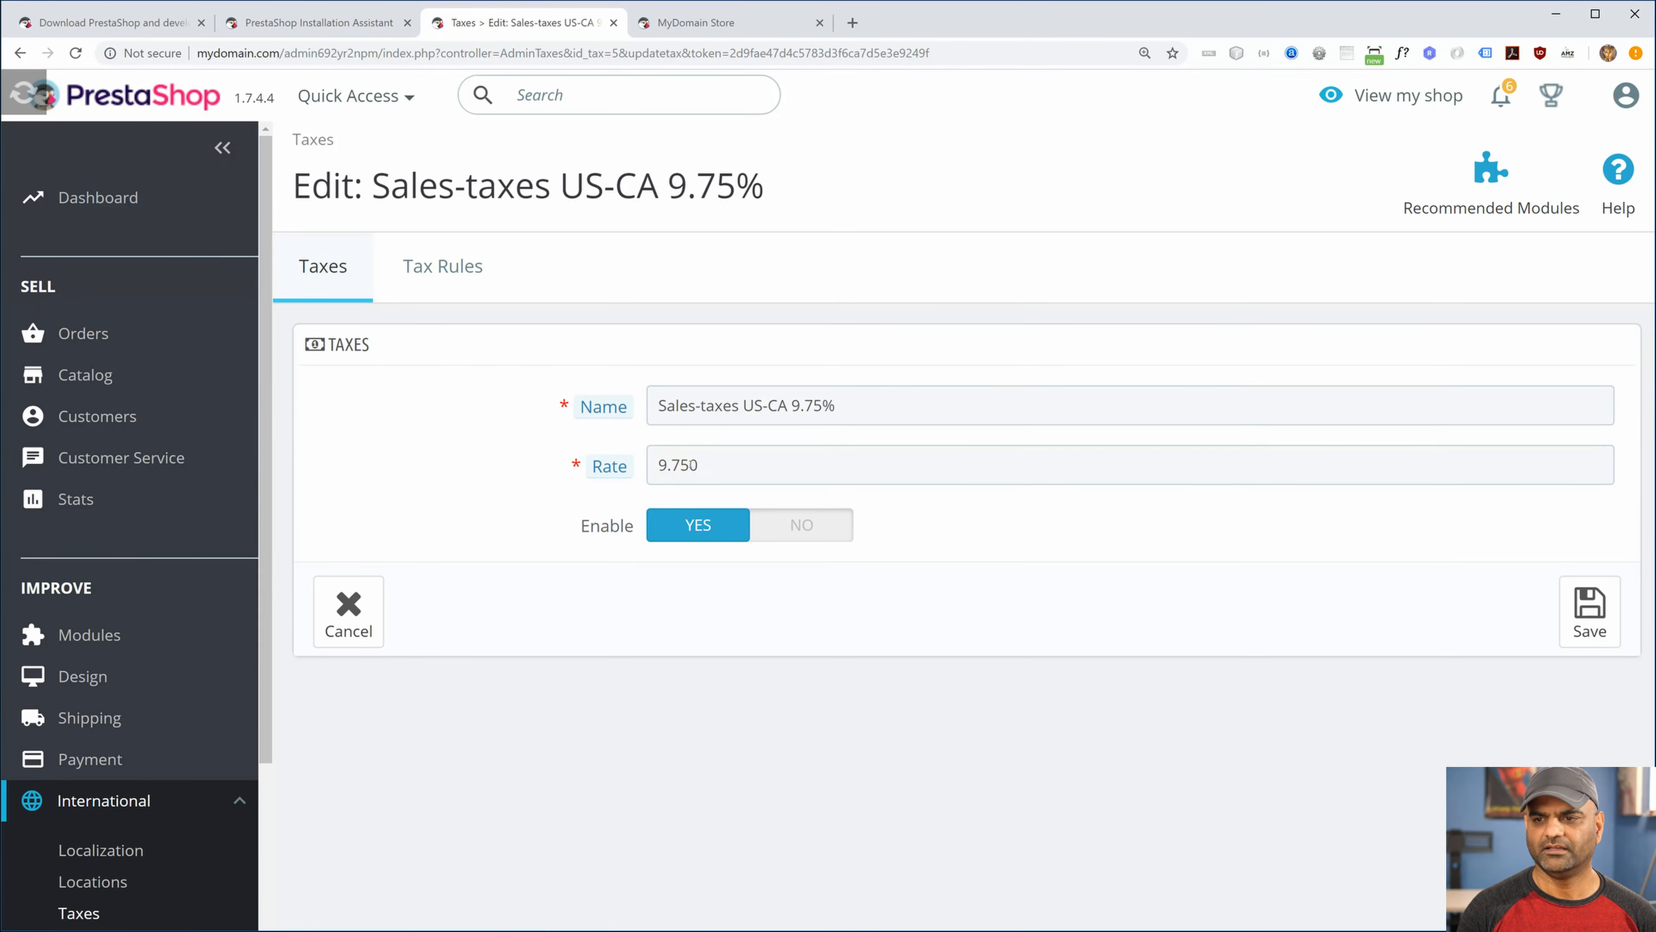
Step: Check the US-CA tax's 9.750 rate without changing it, then return to the MyDomain Store tab
double_click(698, 466)
left_click(756, 467)
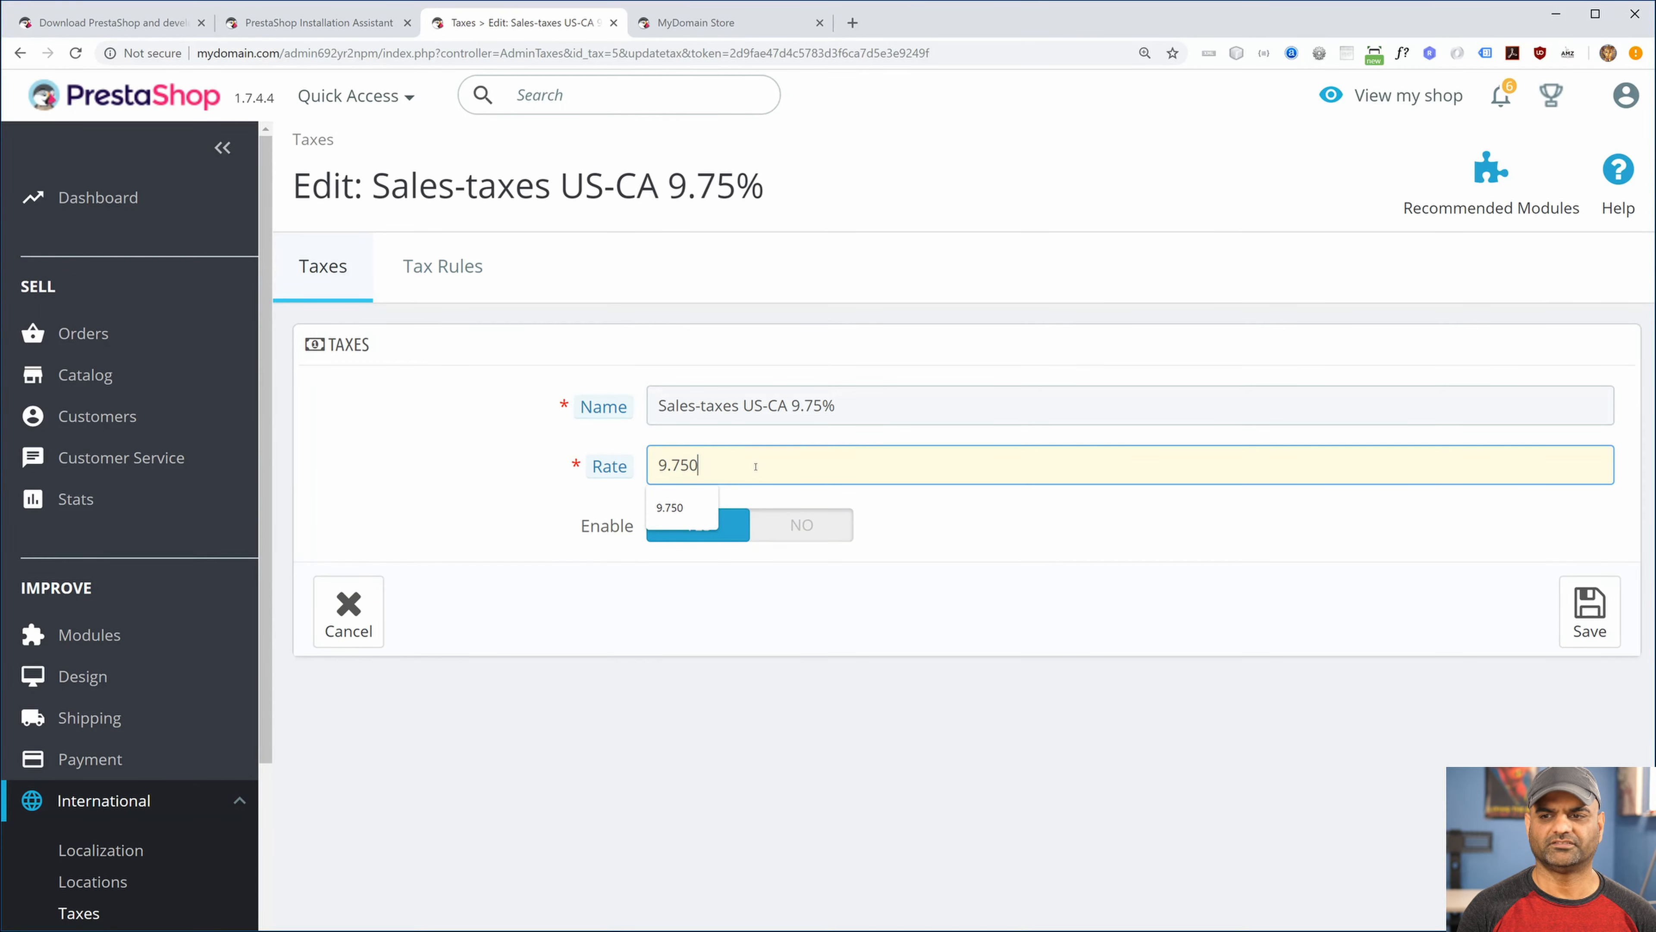
scroll(446, 650, "down", 3)
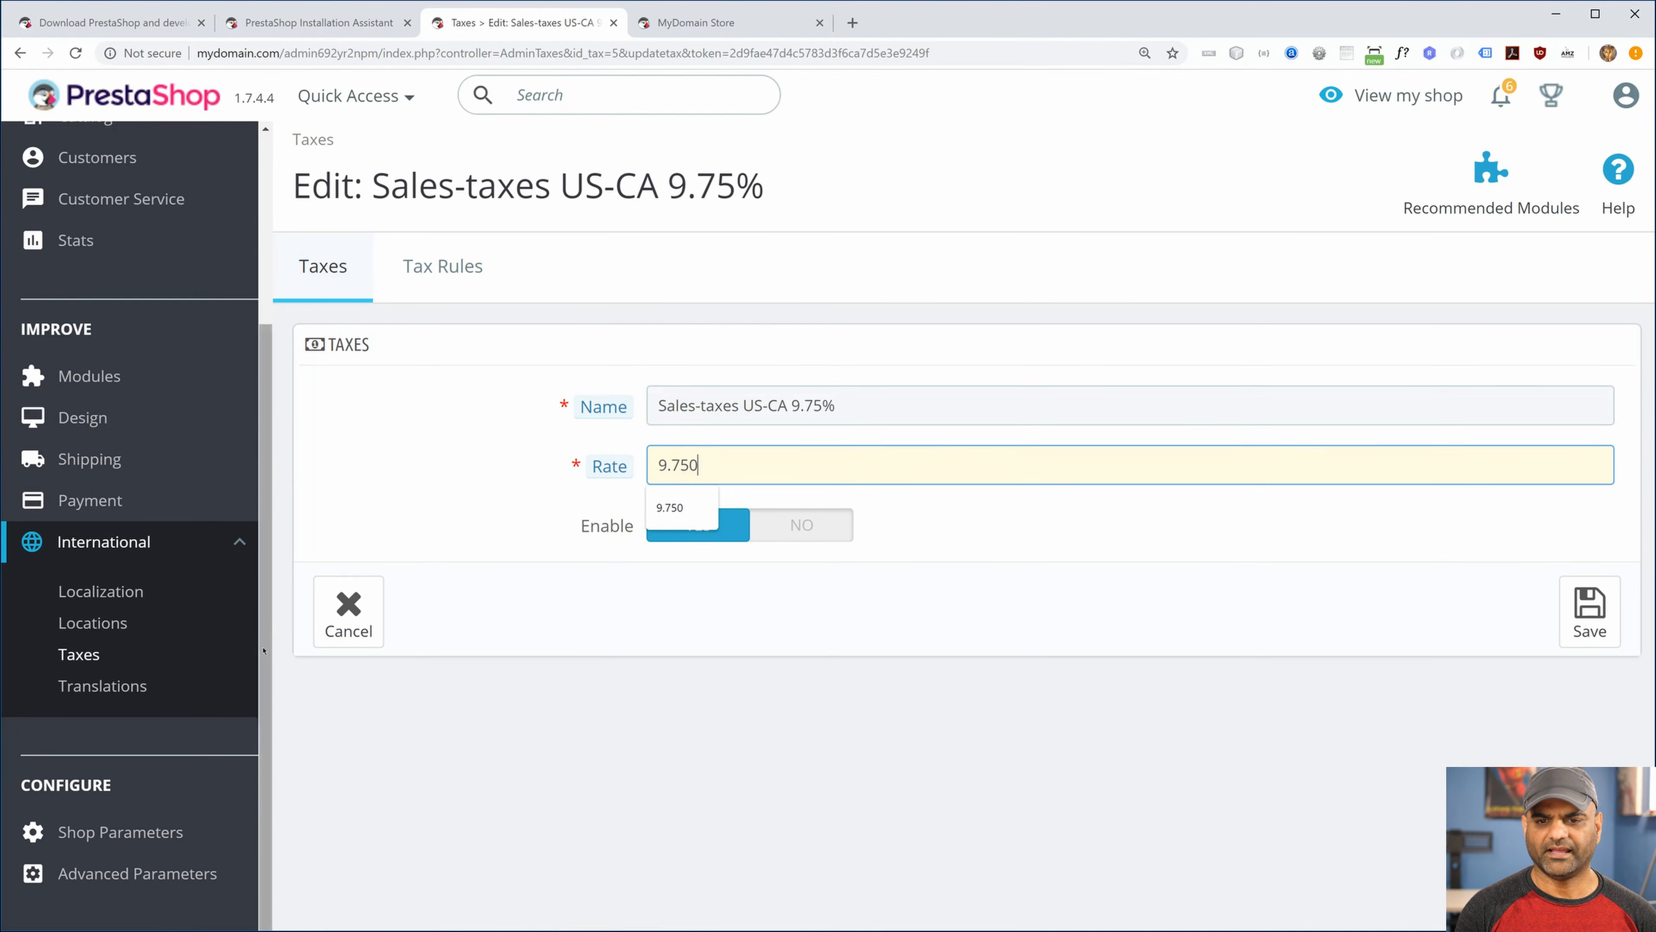
left_click(122, 517)
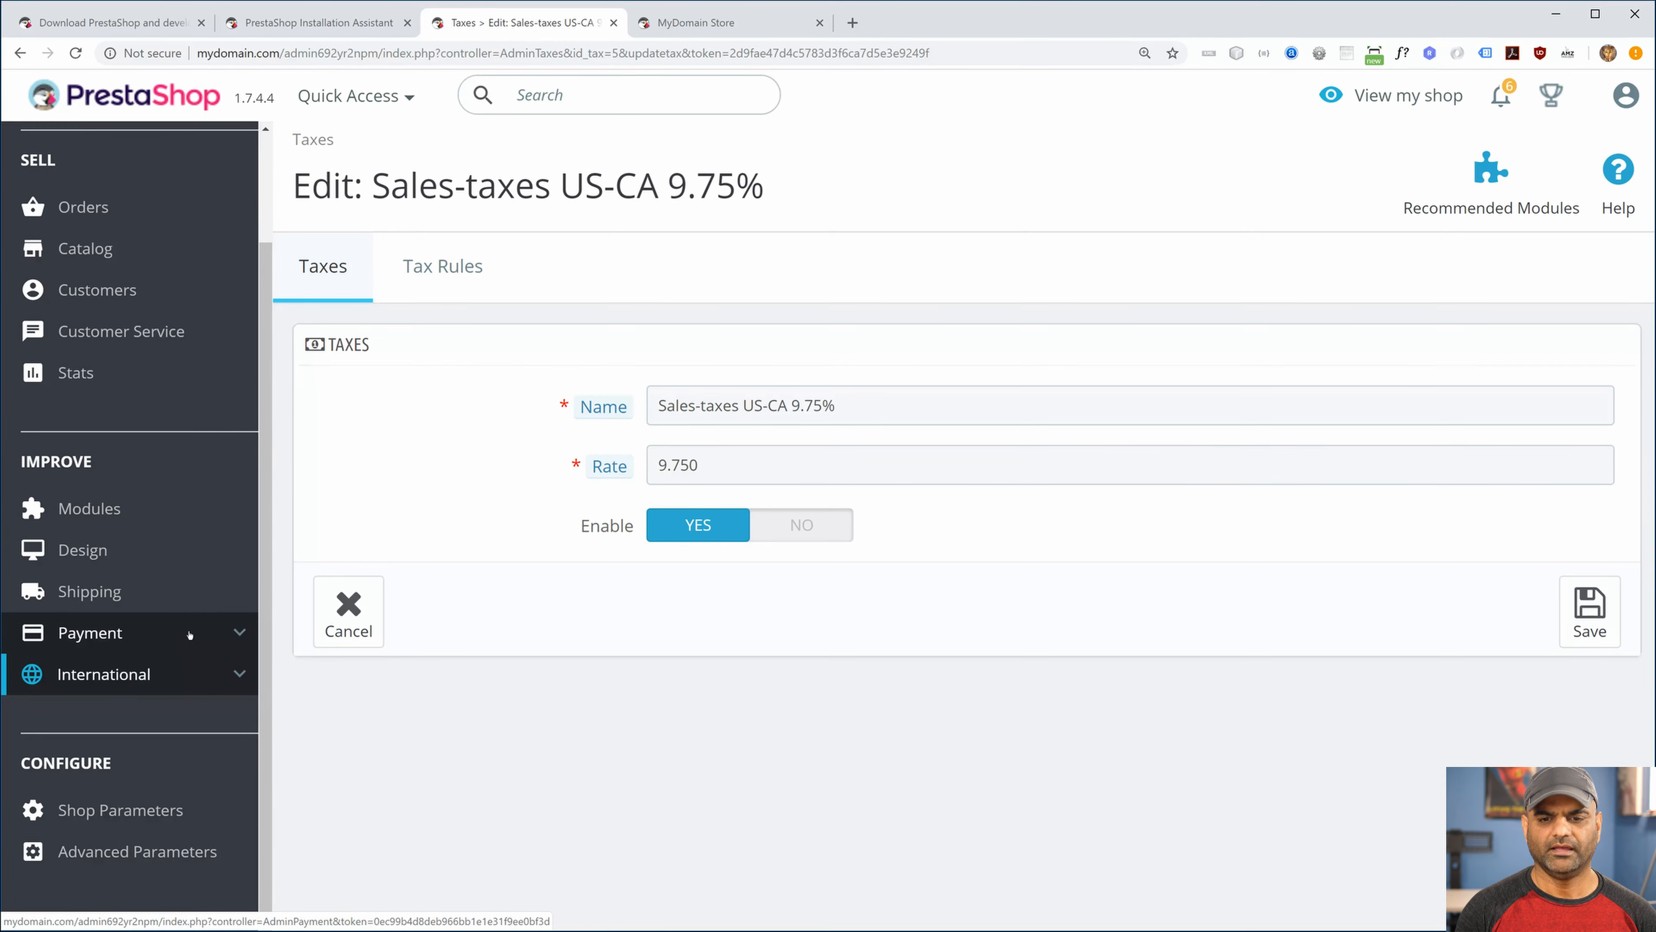
scroll(176, 632, "up", 2)
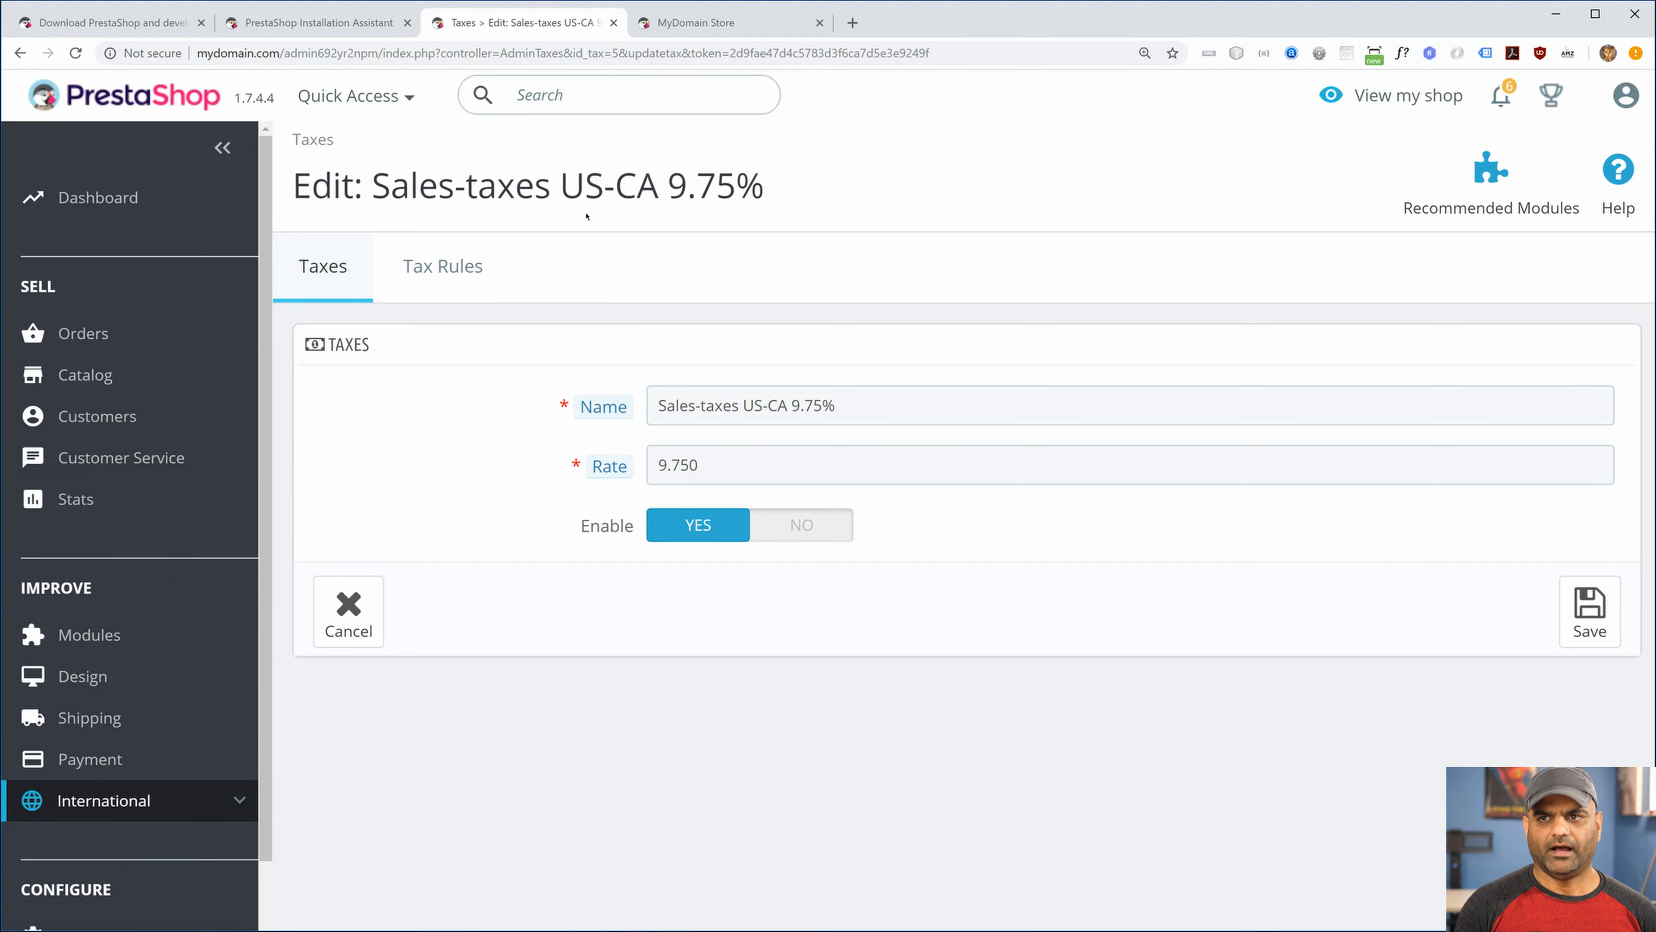
left_click(655, 21)
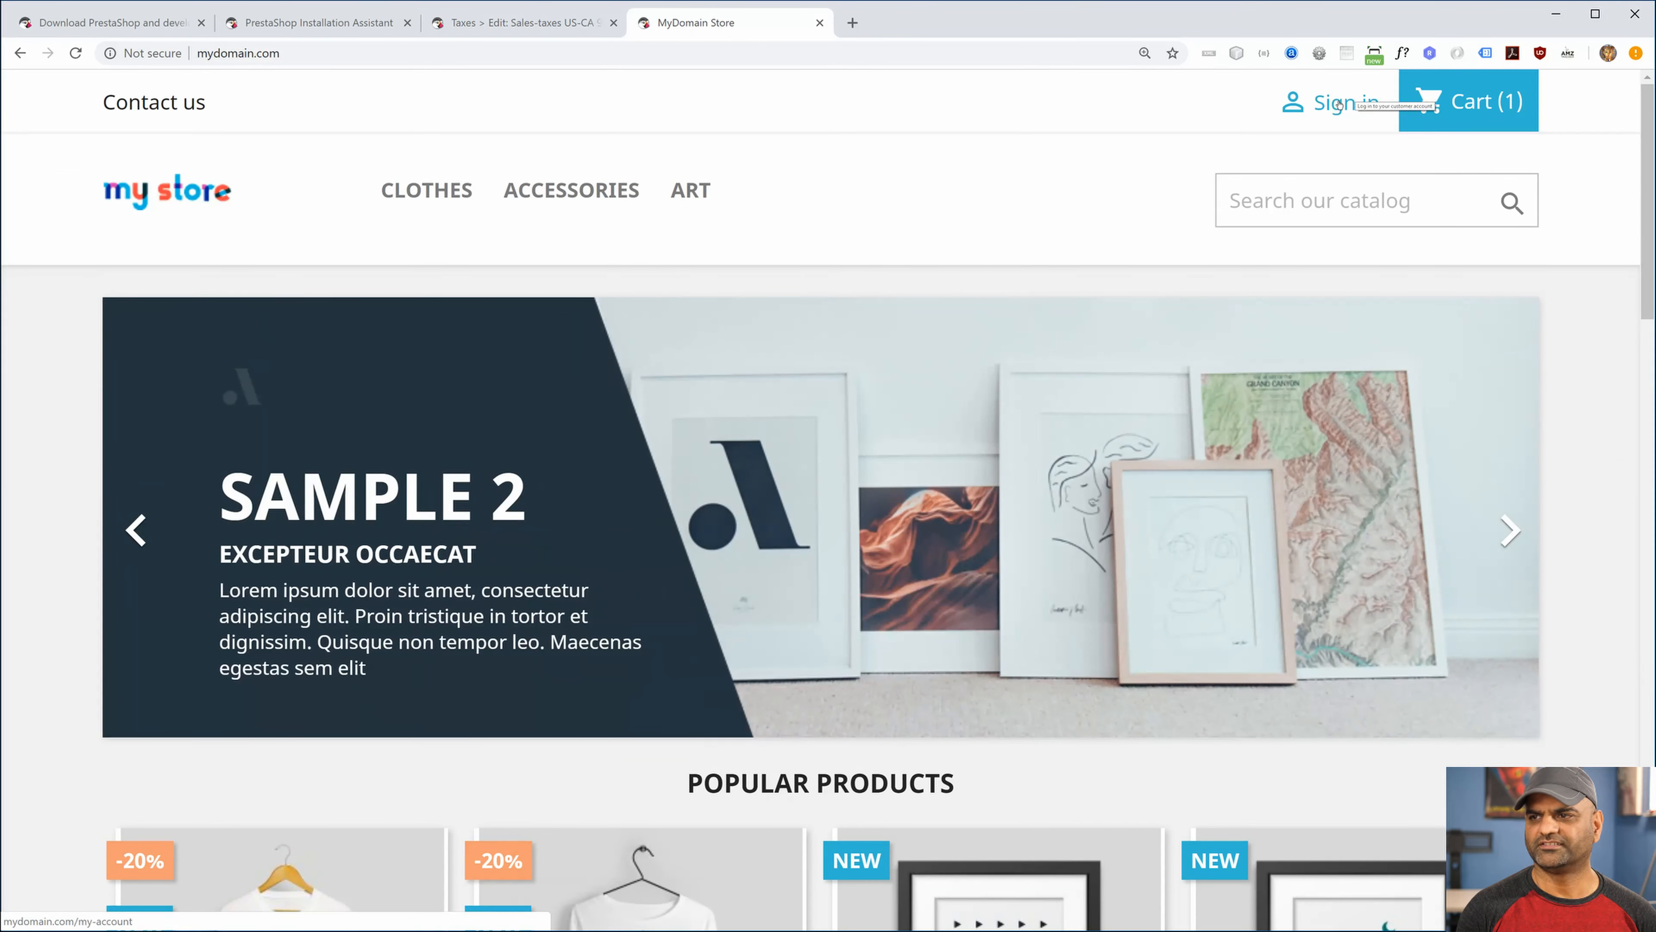
Step: Start a new customer account with the Mr. title and the customer's first and last name
left_click(1337, 103)
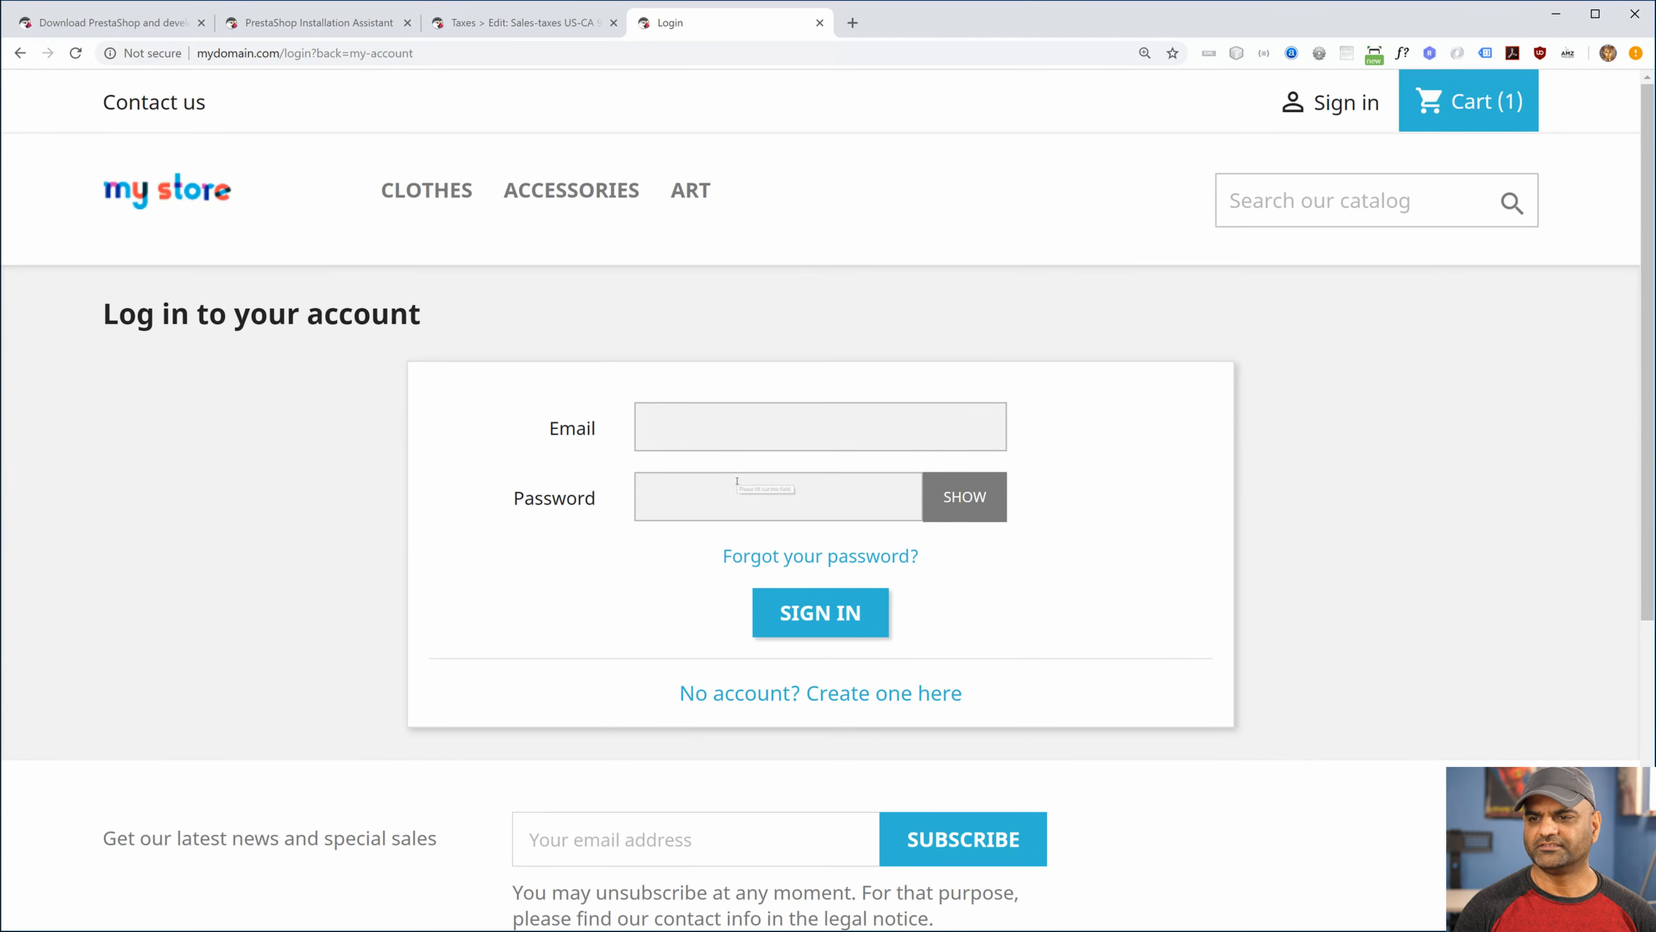
left_click(771, 695)
left_click(647, 454)
left_click(672, 517)
key("Tab")
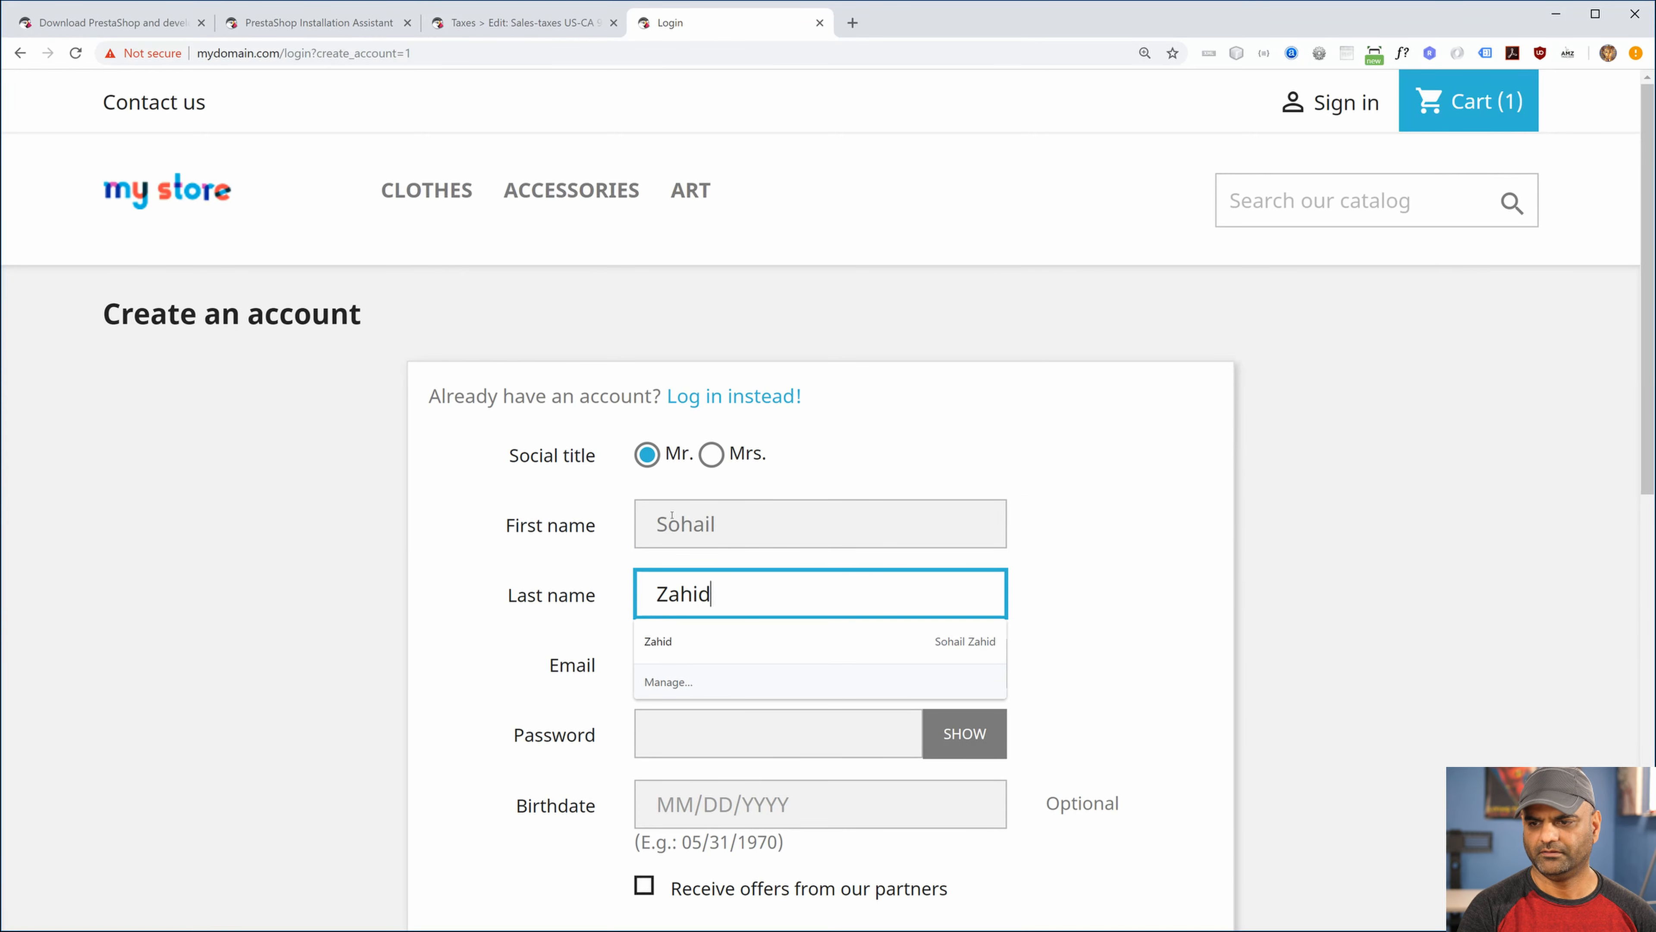
Step: Enter the customer's e-mail address and the account password
key("Tab")
type("admin@")
key("BackSpace")
key("BackSpace")
key("BackSpace")
key("BackSpace")
key("BackSpace")
key("BackSpace")
type("sohail@")
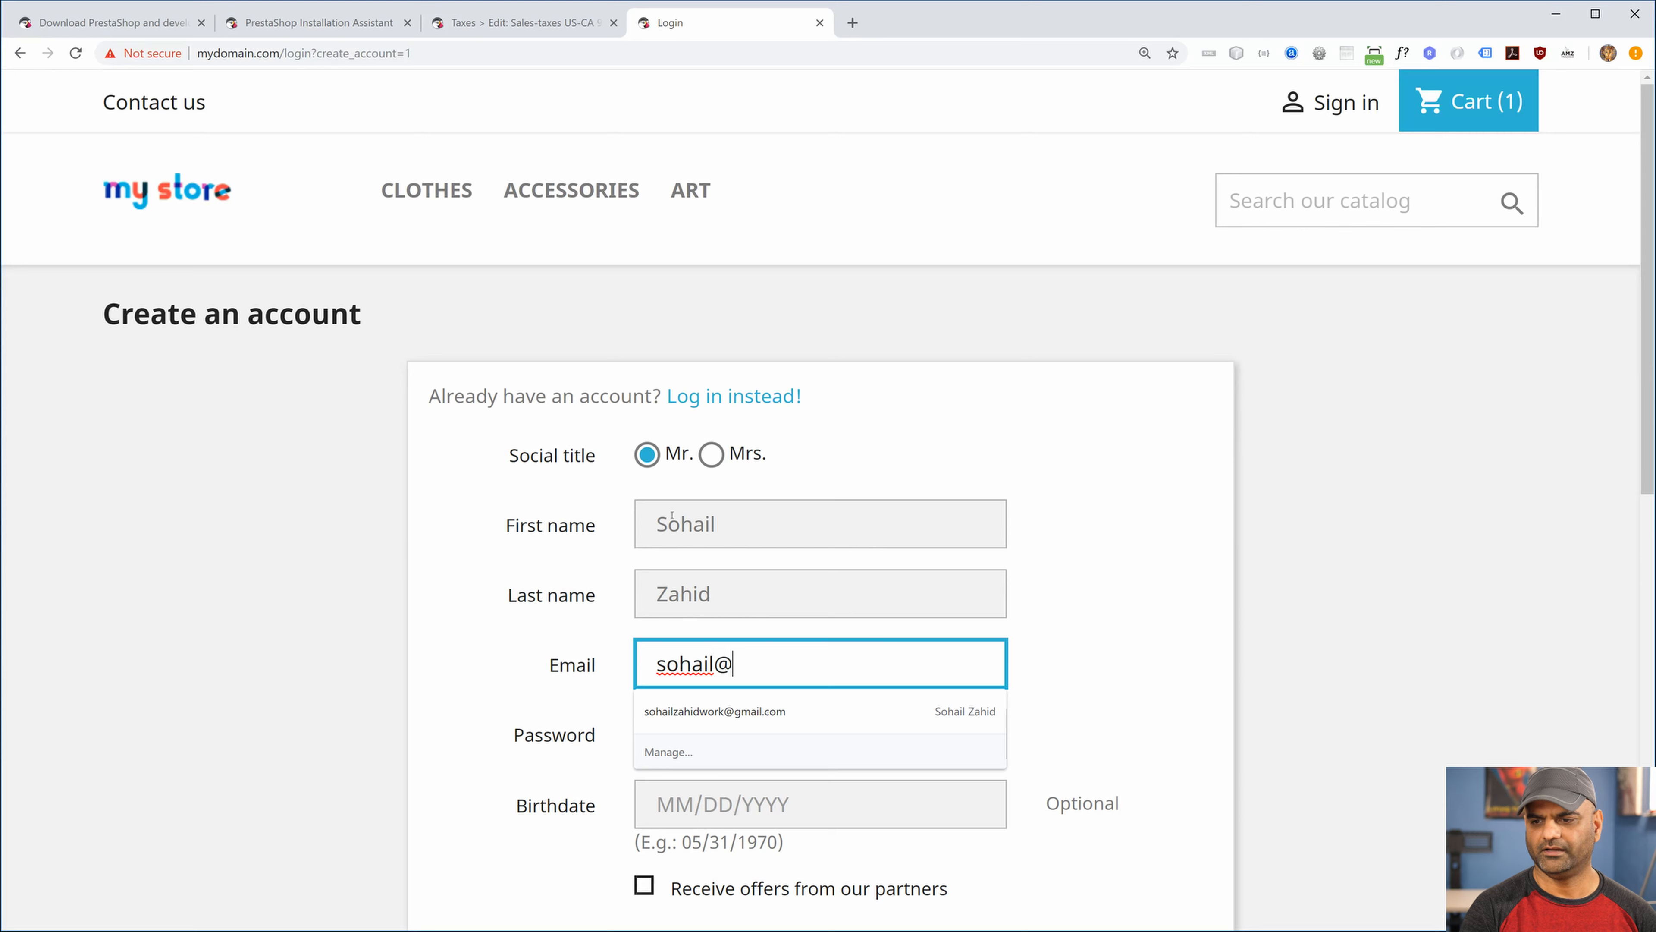
type("example.com")
key("Tab")
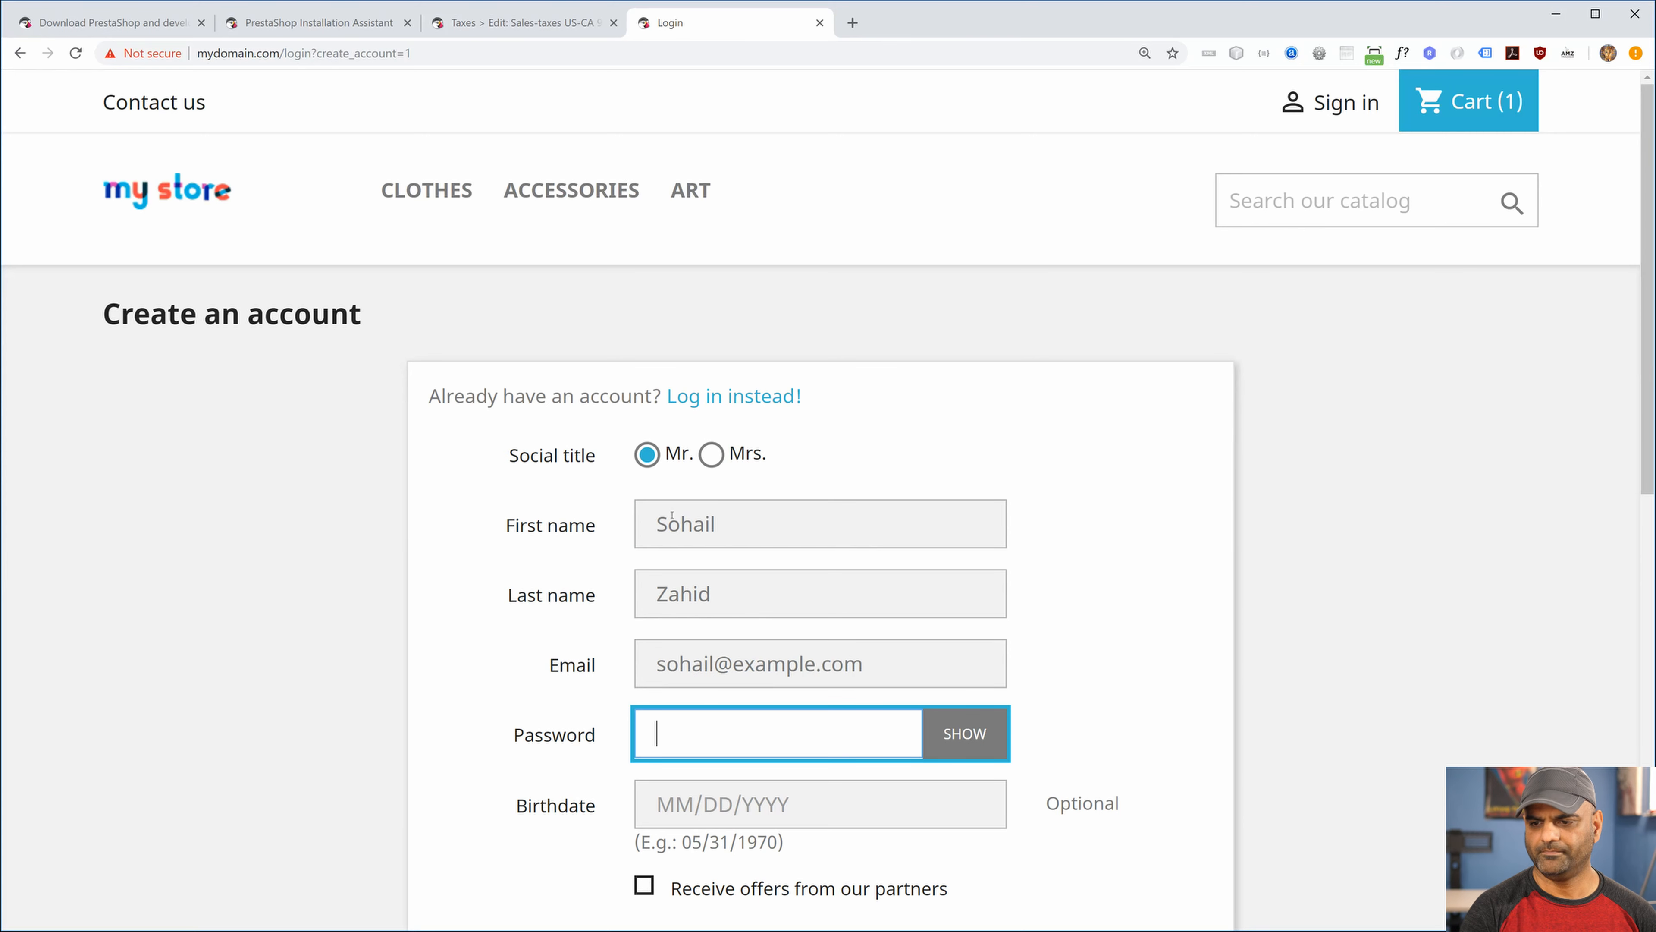
type("•••••••••••")
key("Tab")
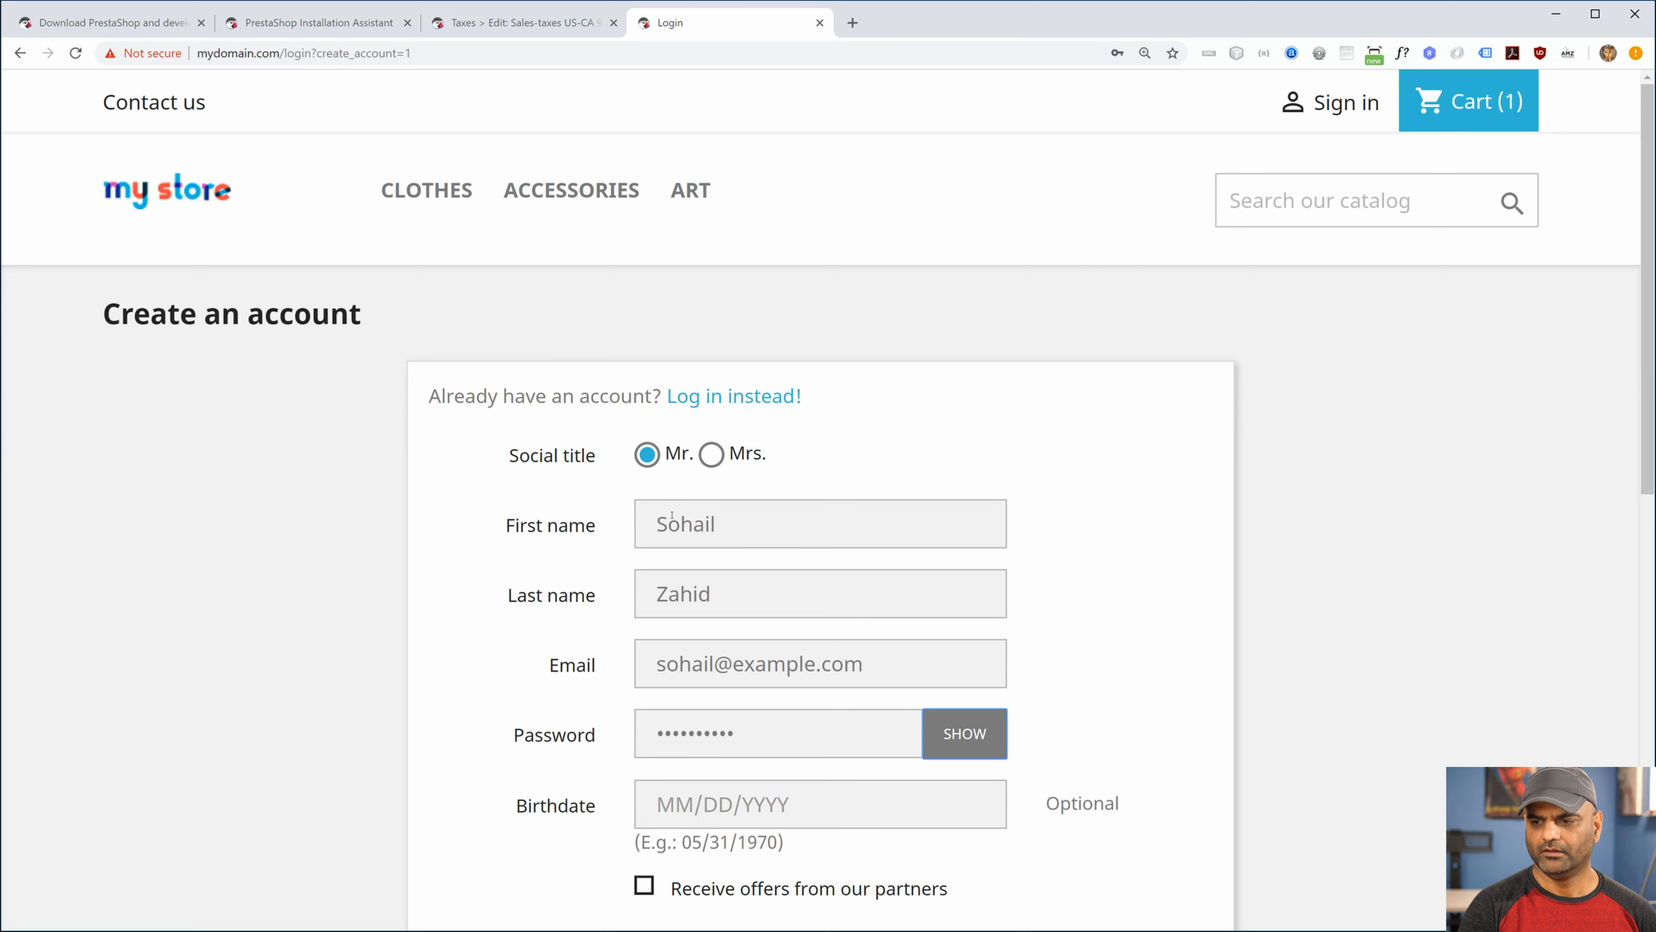
Step: Set birthdate 01/01/2000, save the account, and dismiss the save-password prompt
key("Tab")
type("01/01/2000")
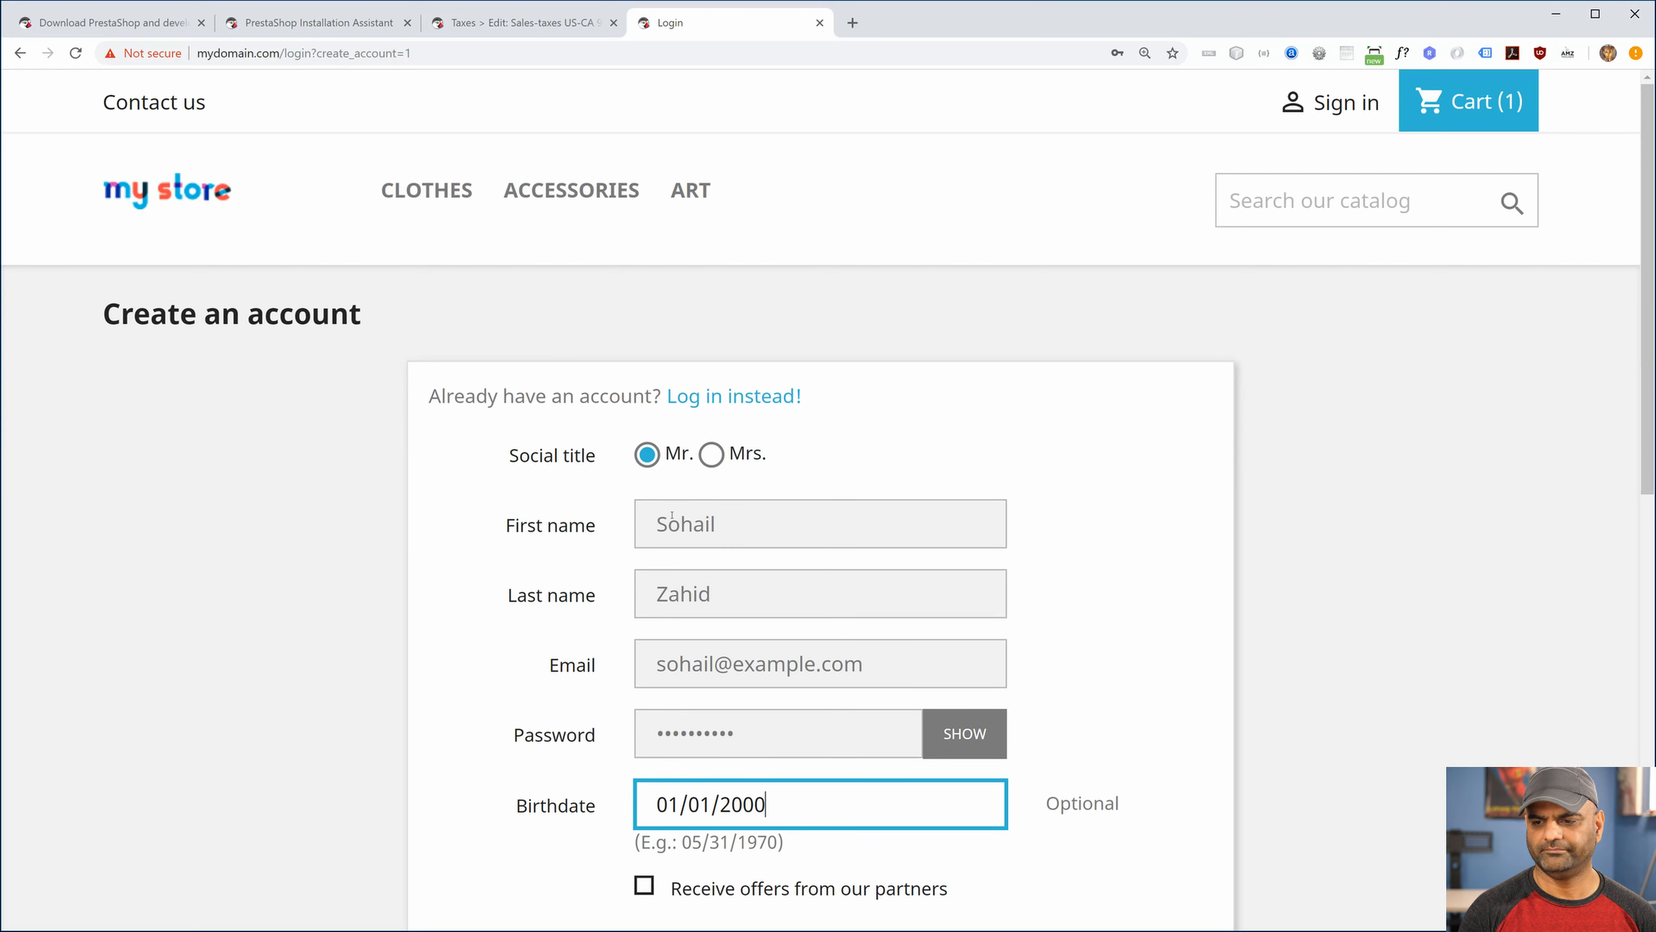
key("Tab")
scroll(603, 510, "down", 4)
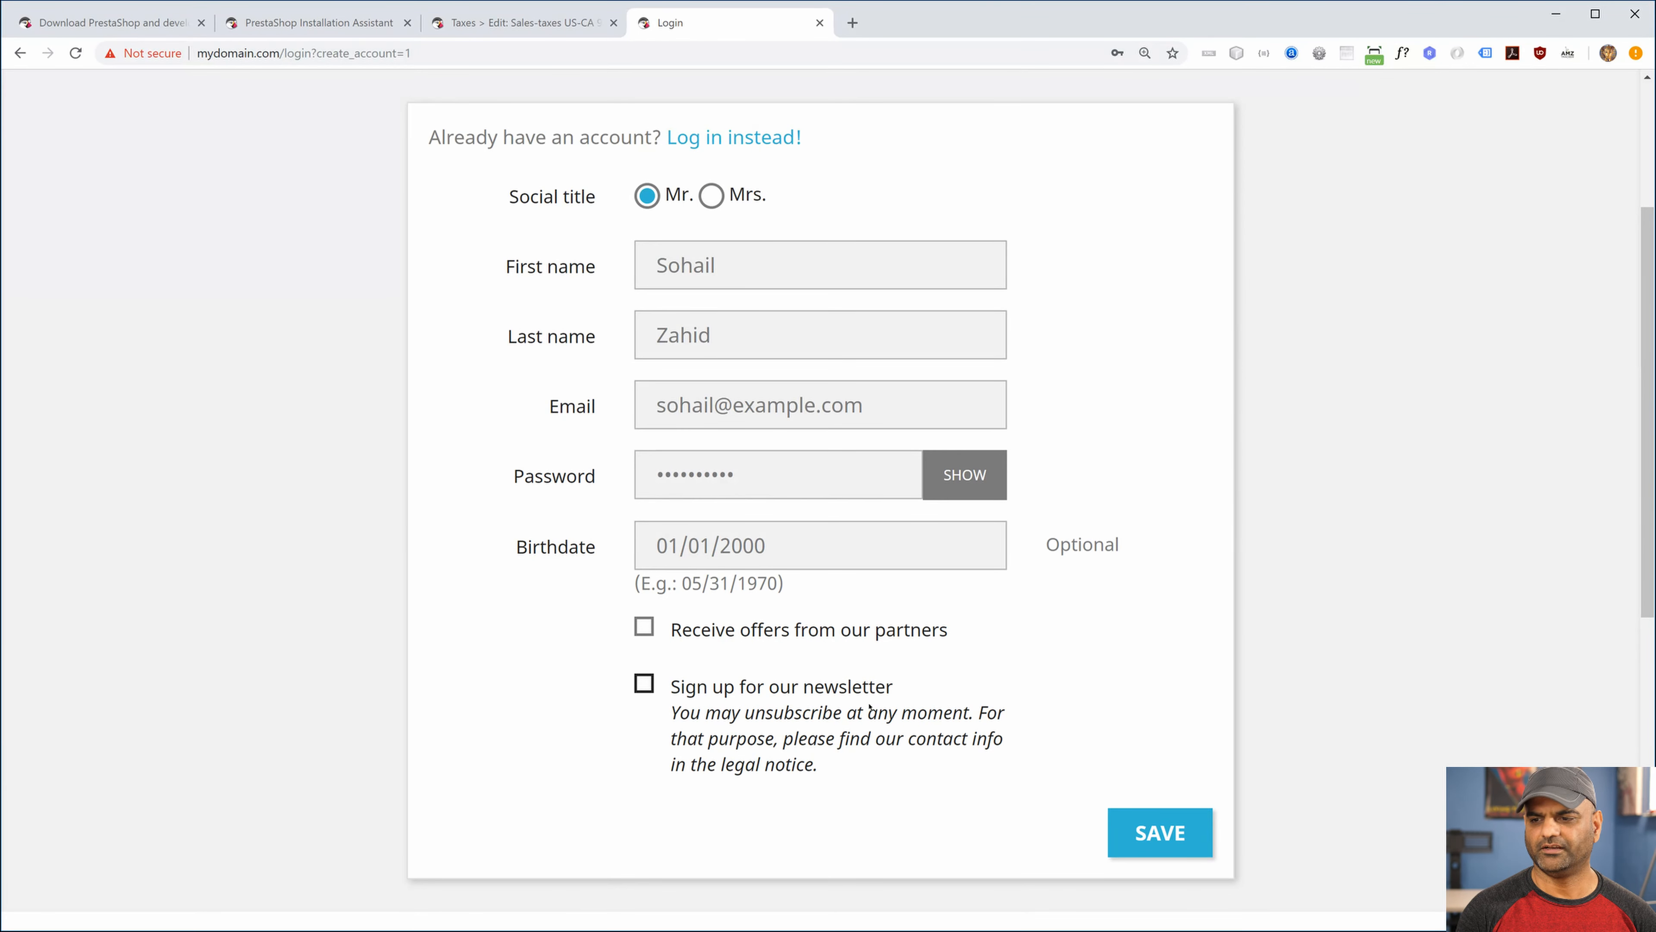
left_click(1152, 832)
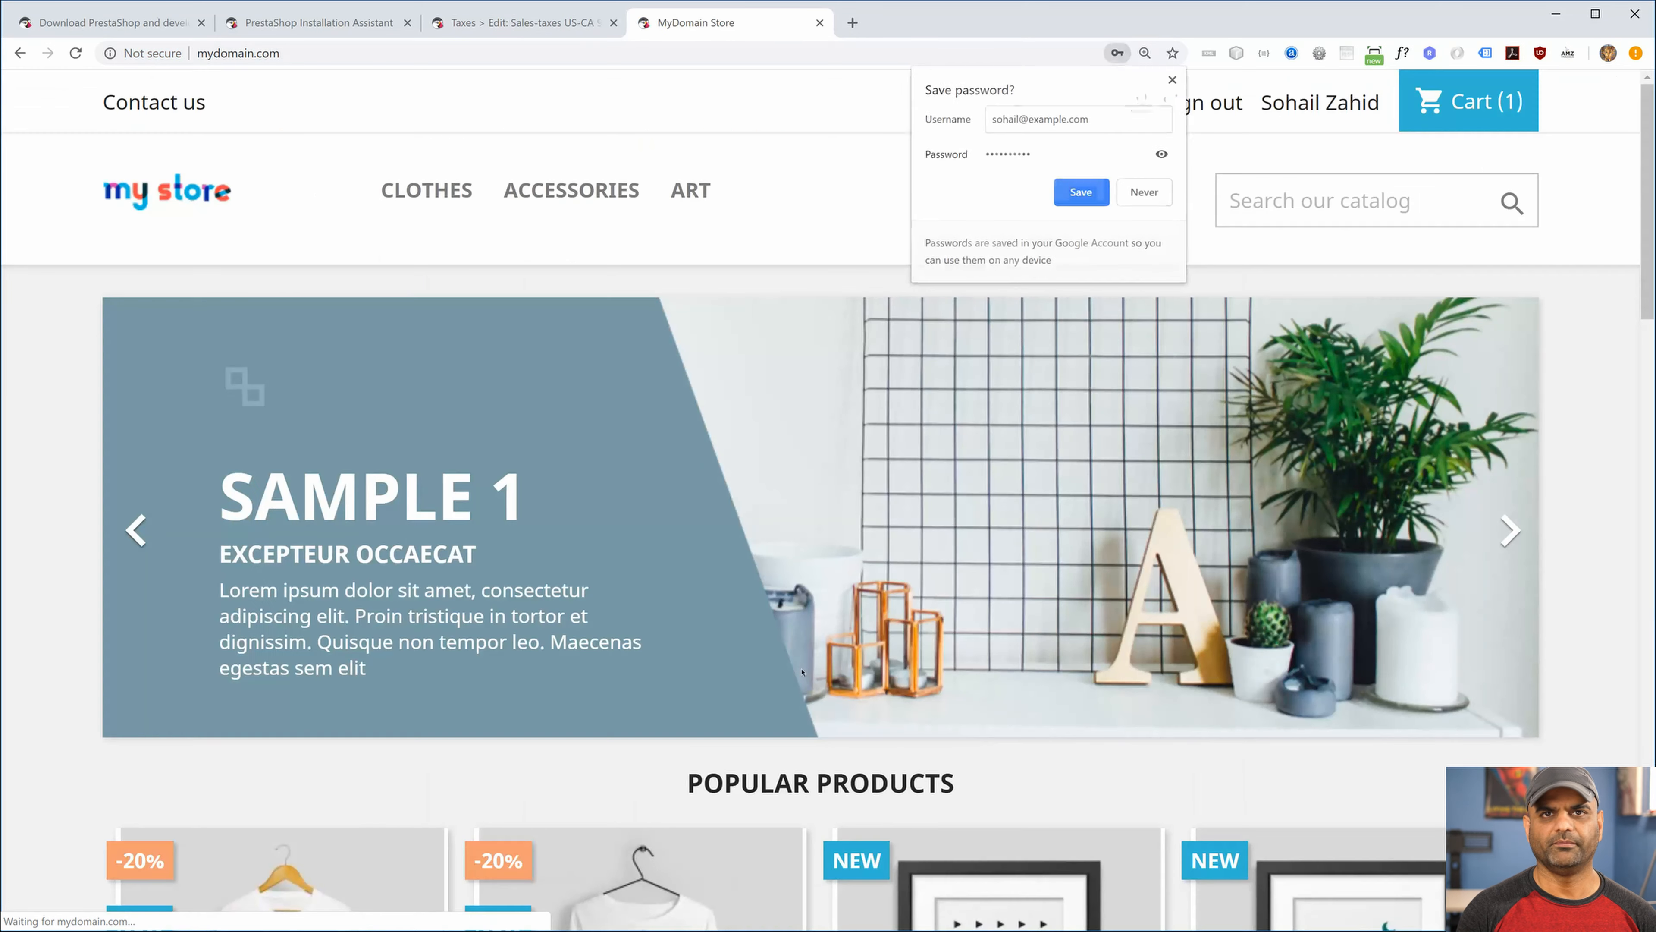
left_click(1173, 81)
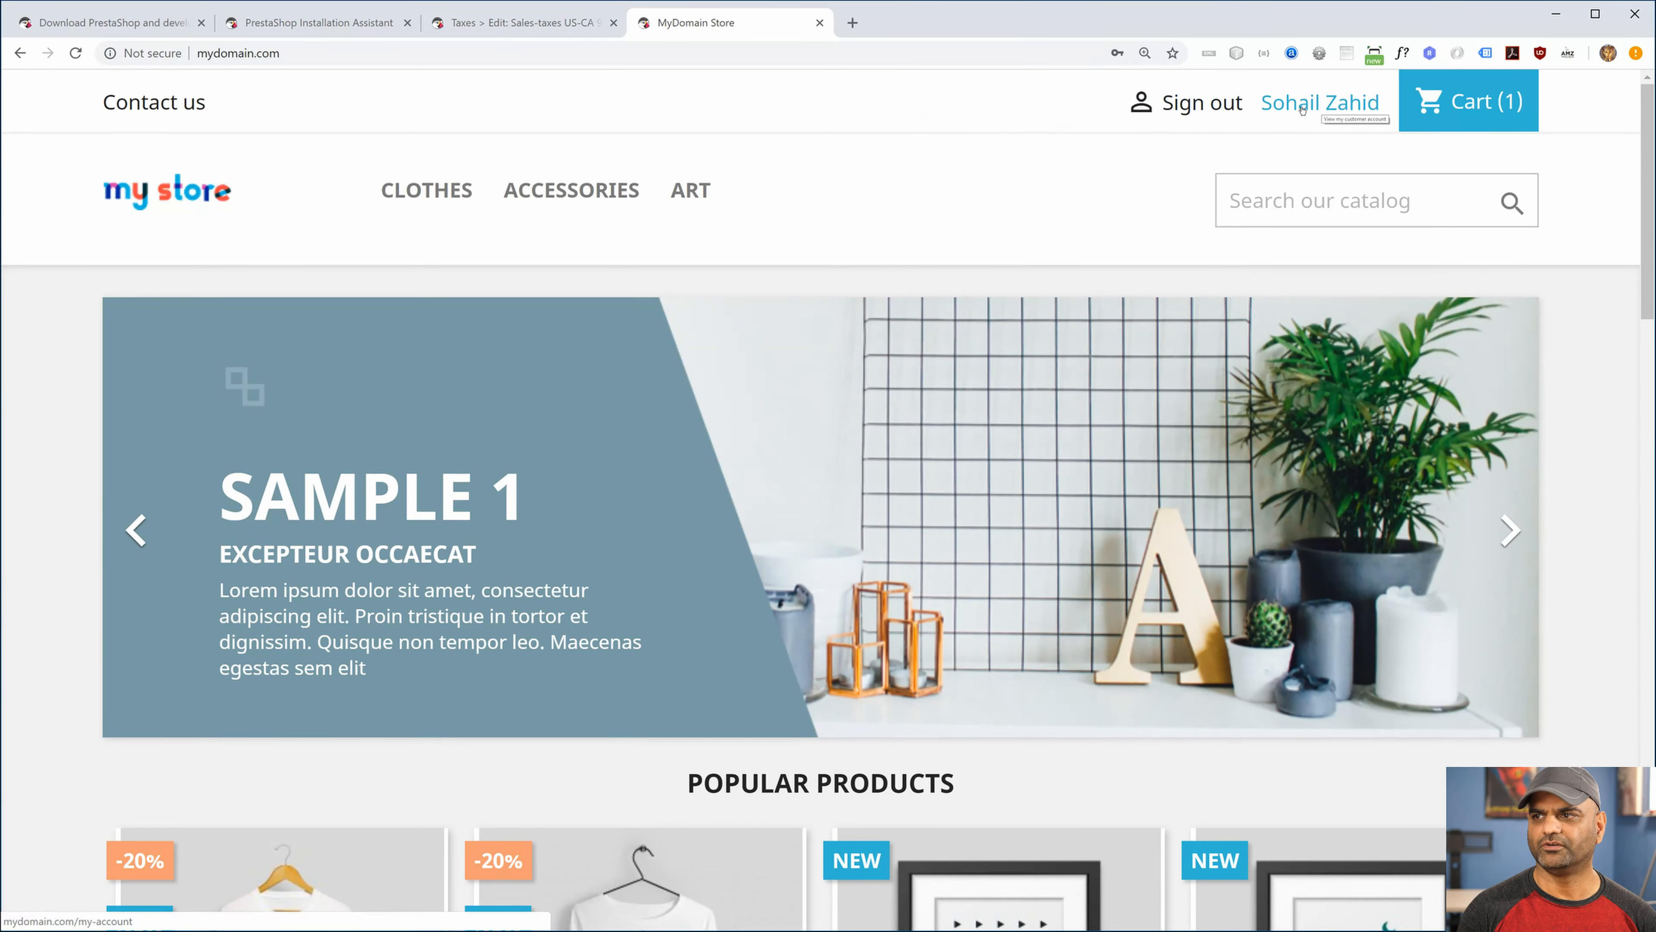
left_click(452, 18)
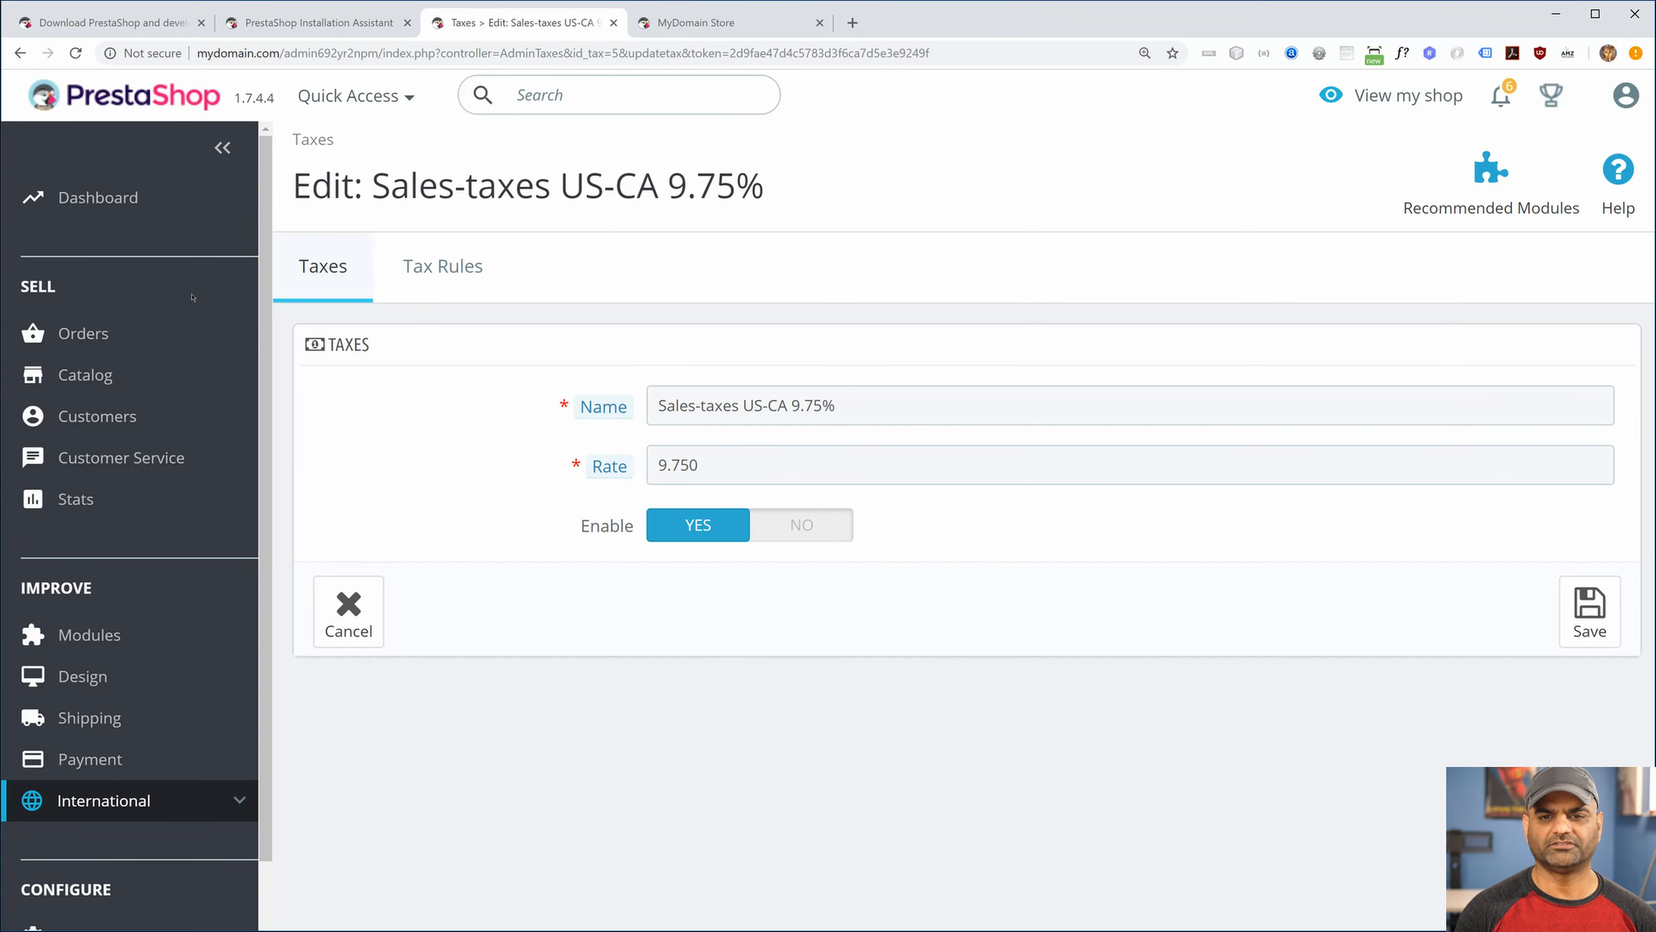
Step: Find the new customer under Customers, then open Addresses and start a new address
left_click(113, 416)
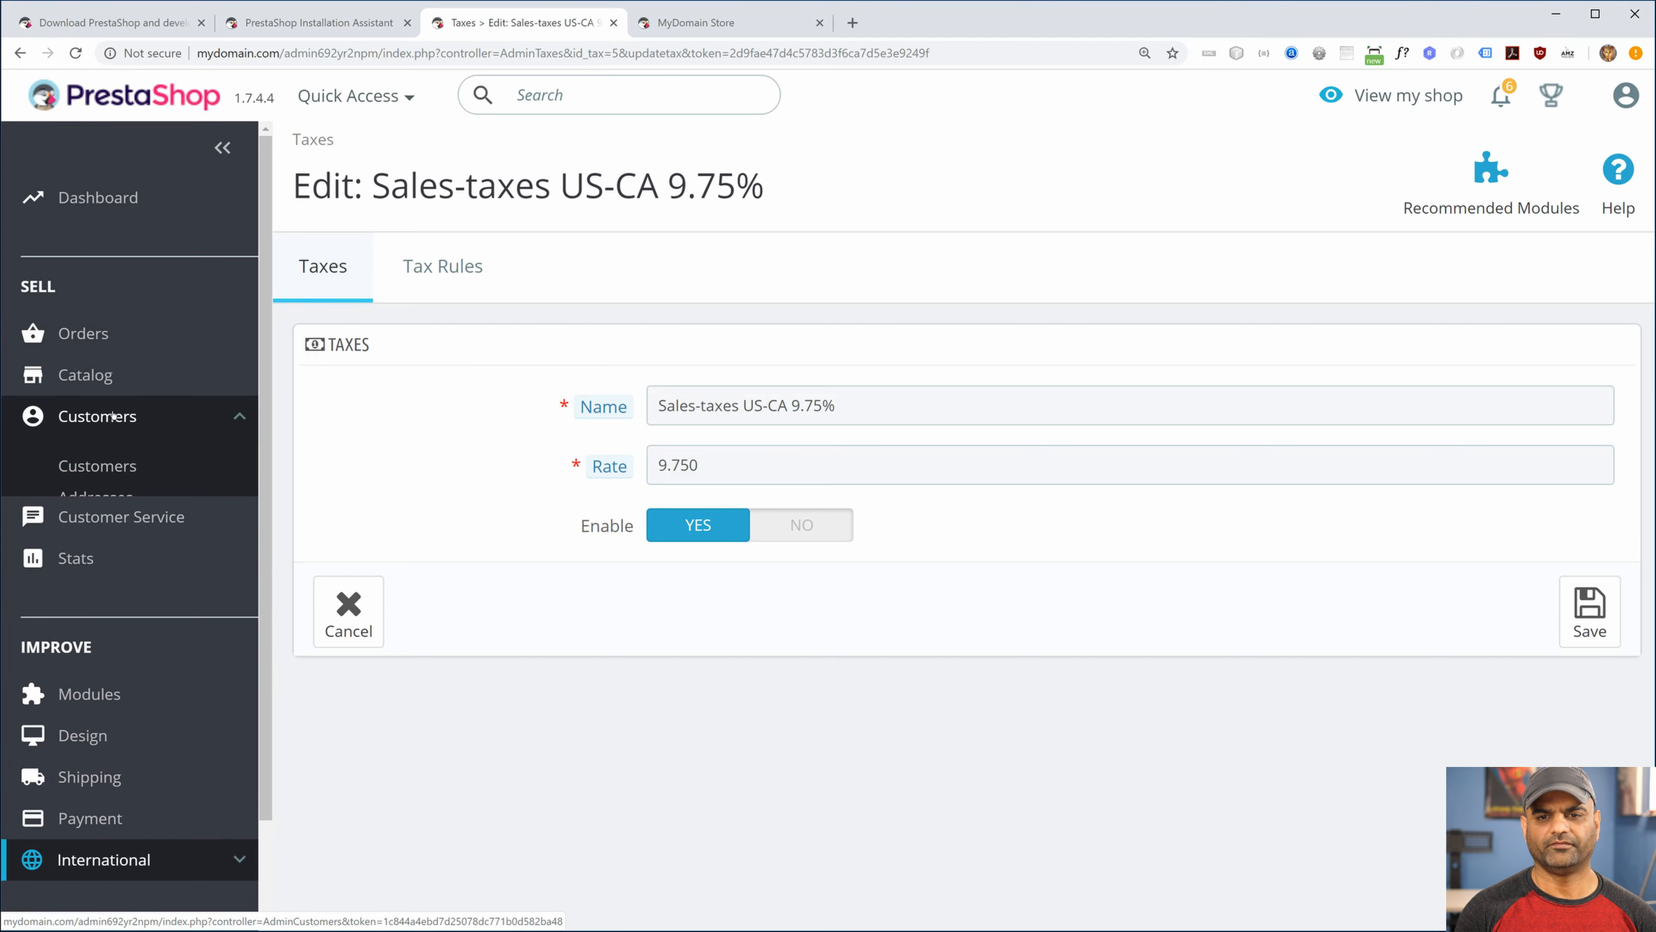
left_click(78, 468)
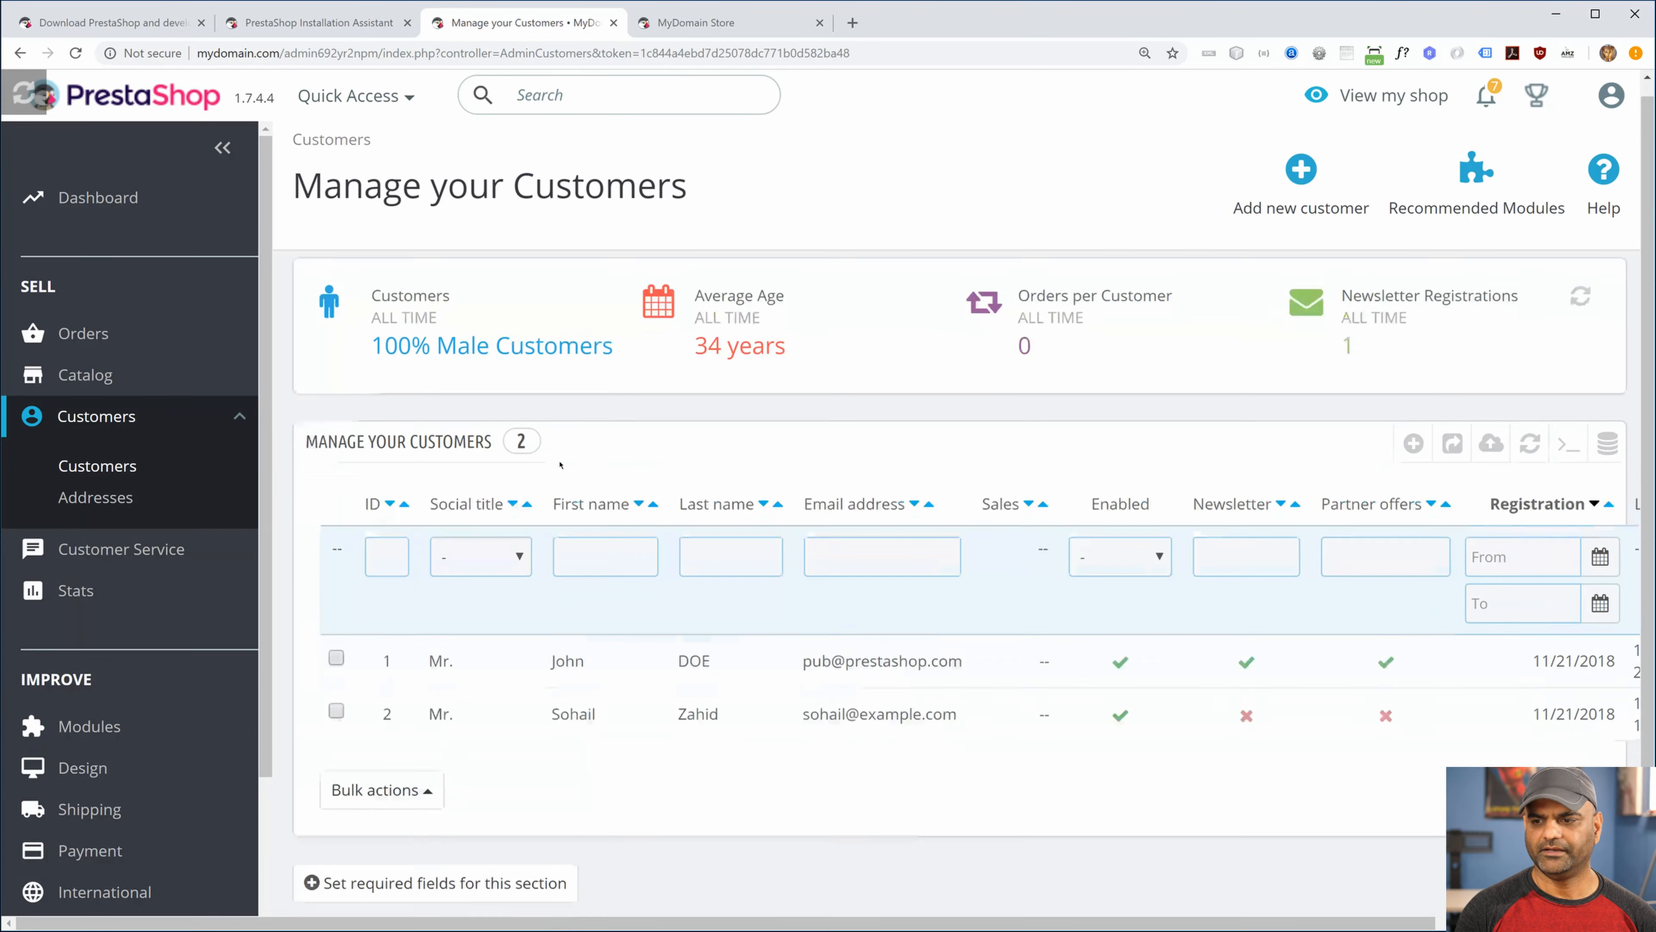
scroll(560, 464, "down", 1)
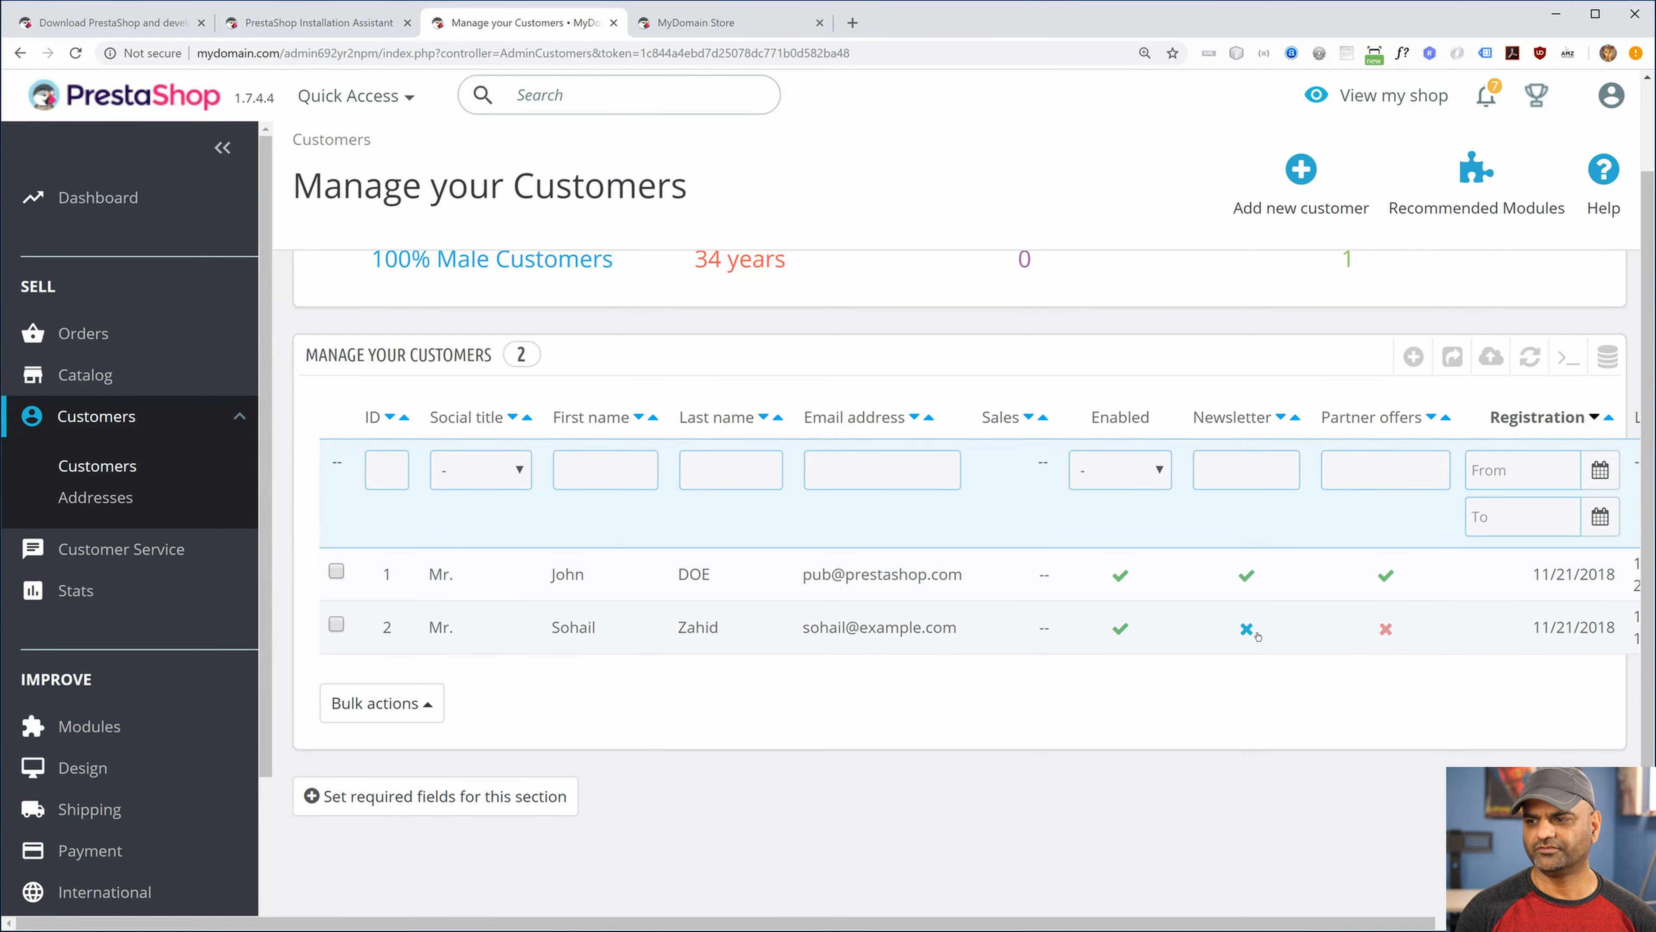
left_click(108, 501)
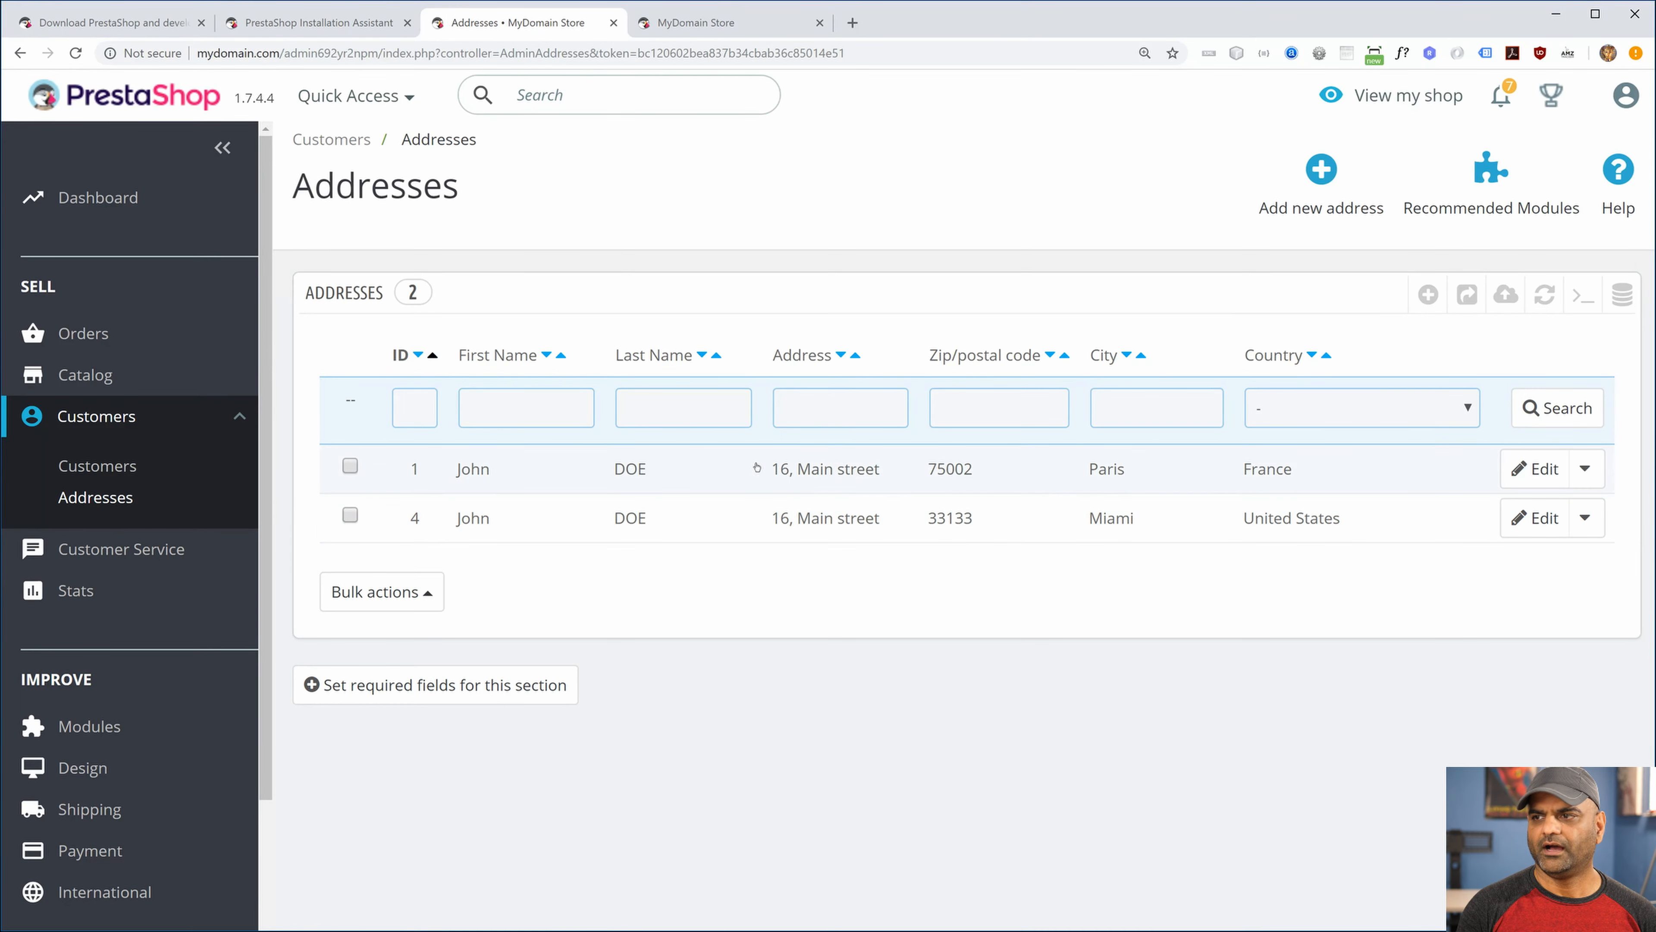
left_click(1324, 169)
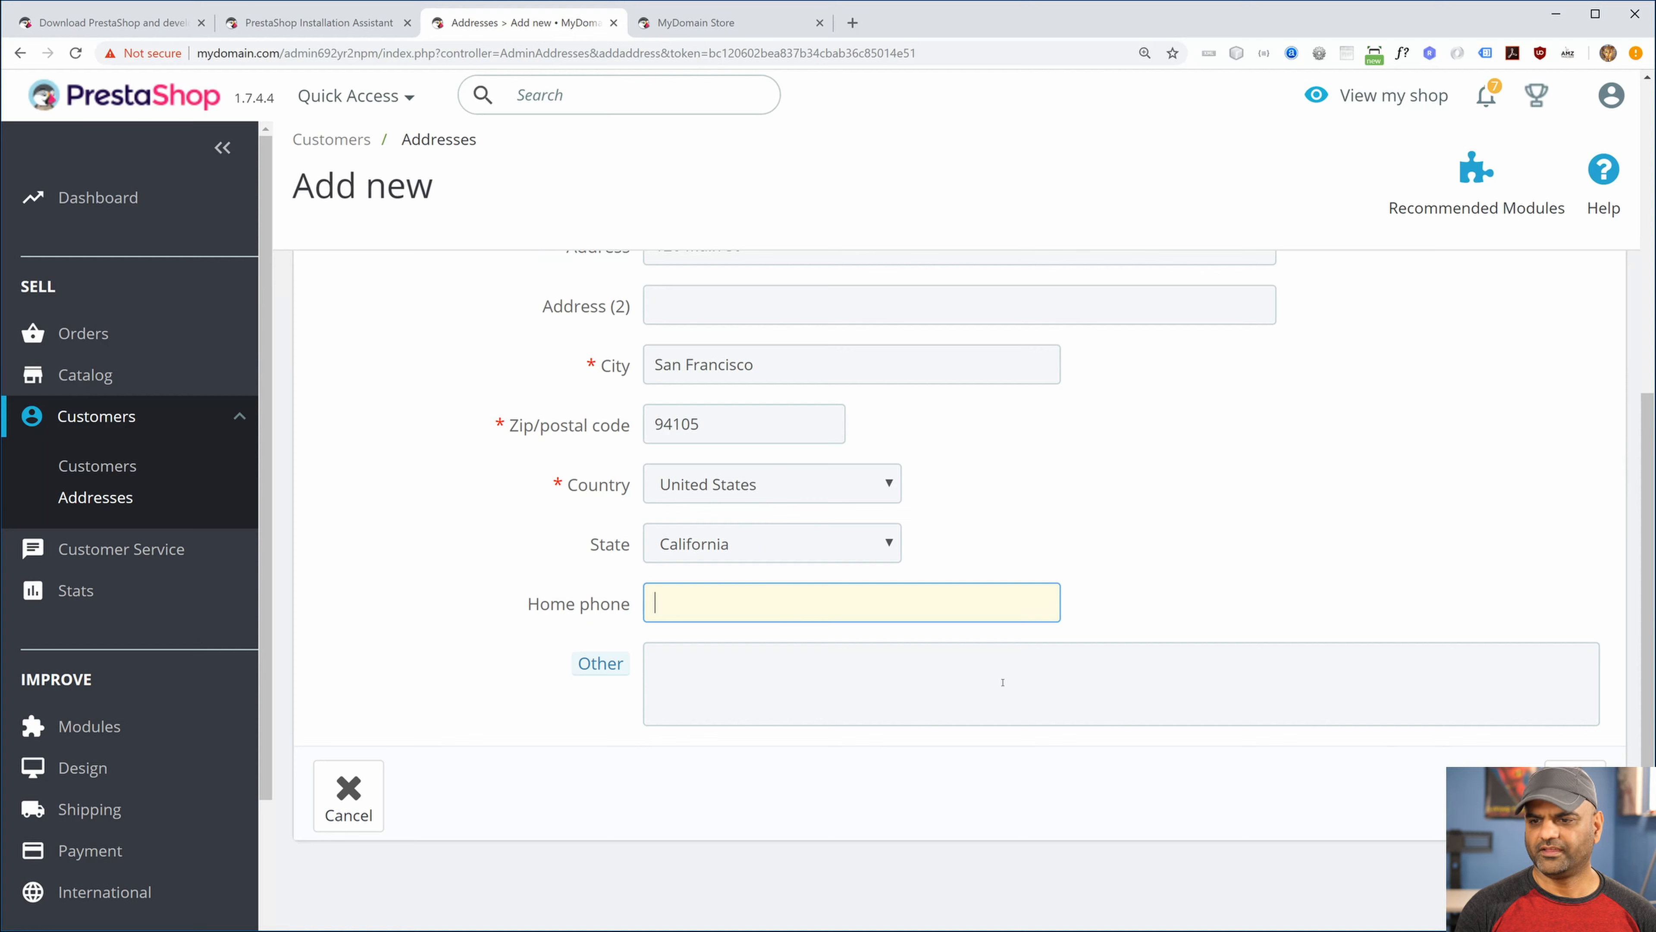
Step: Save the customer's San Francisco, California address and return to the MyDomain Store storefront
left_click(1576, 796)
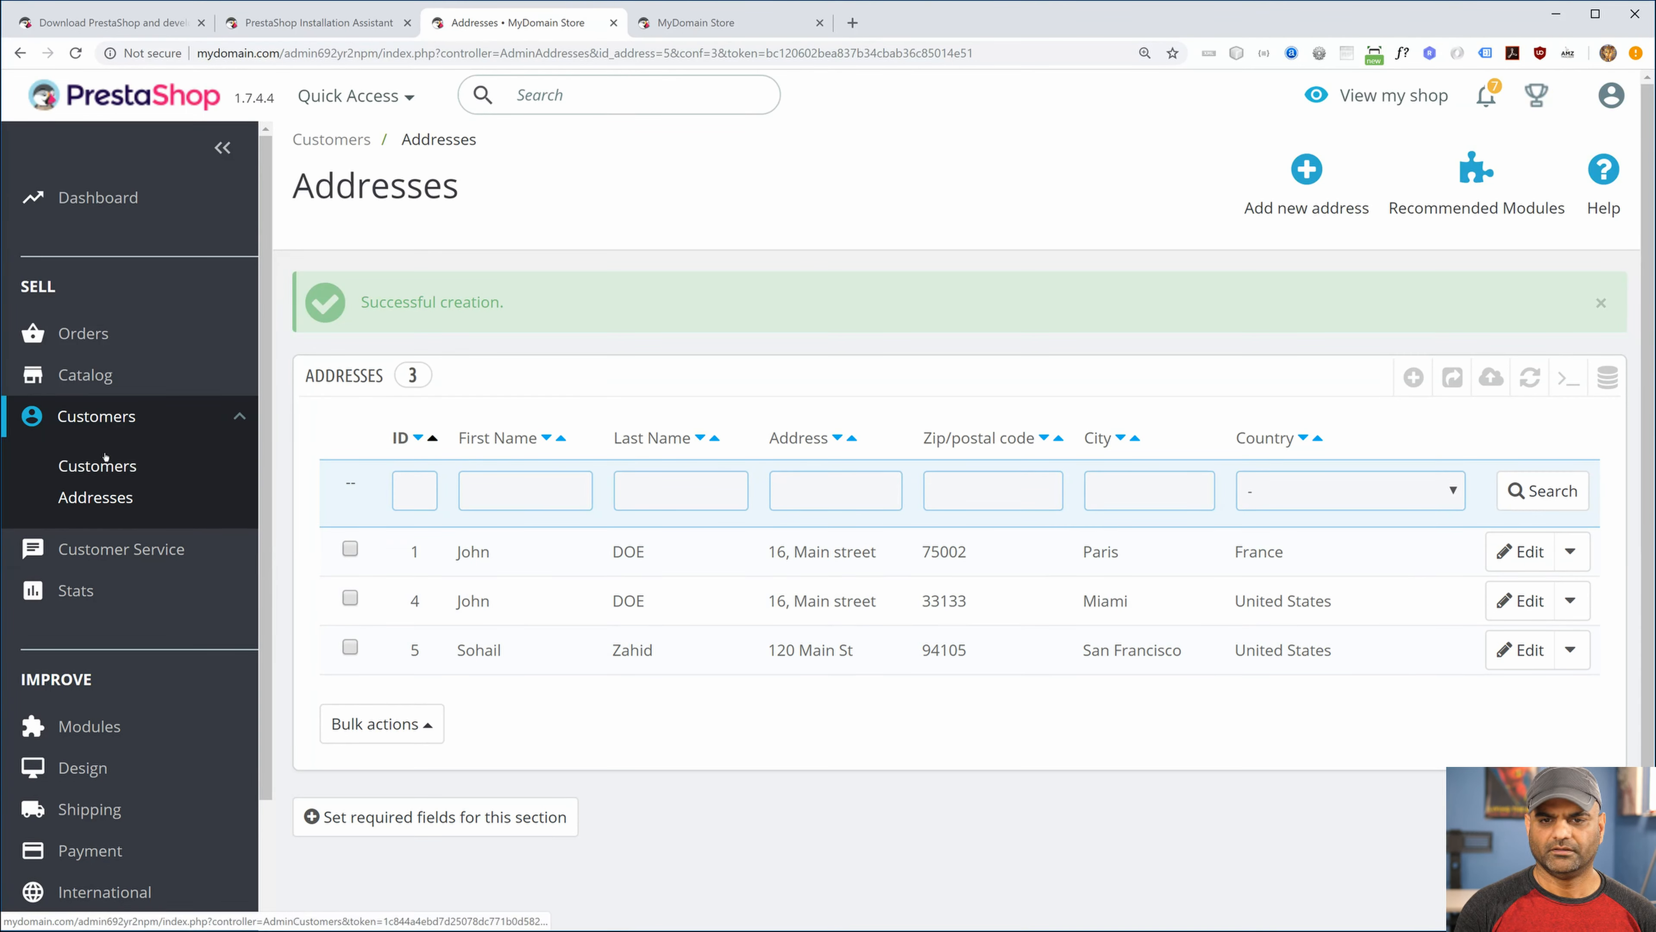
left_click(660, 22)
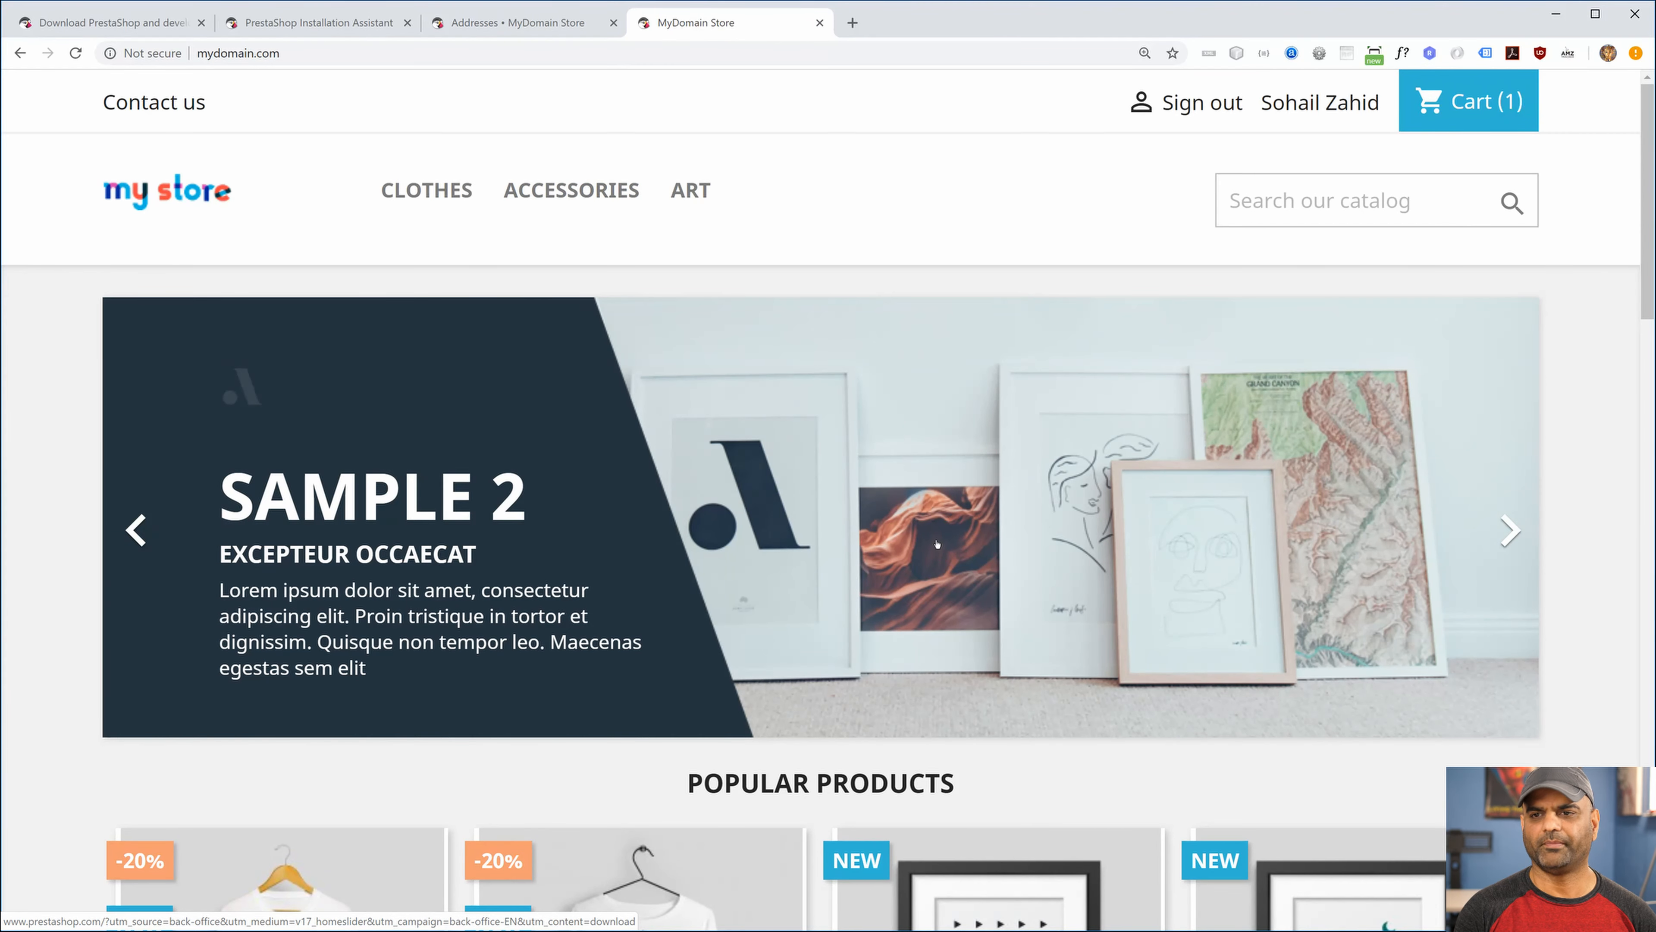
Step: Open the Hummingbird printed t-shirt product page from Popular Products
scroll(937, 543, "down", 2)
scroll(936, 543, "up", 2)
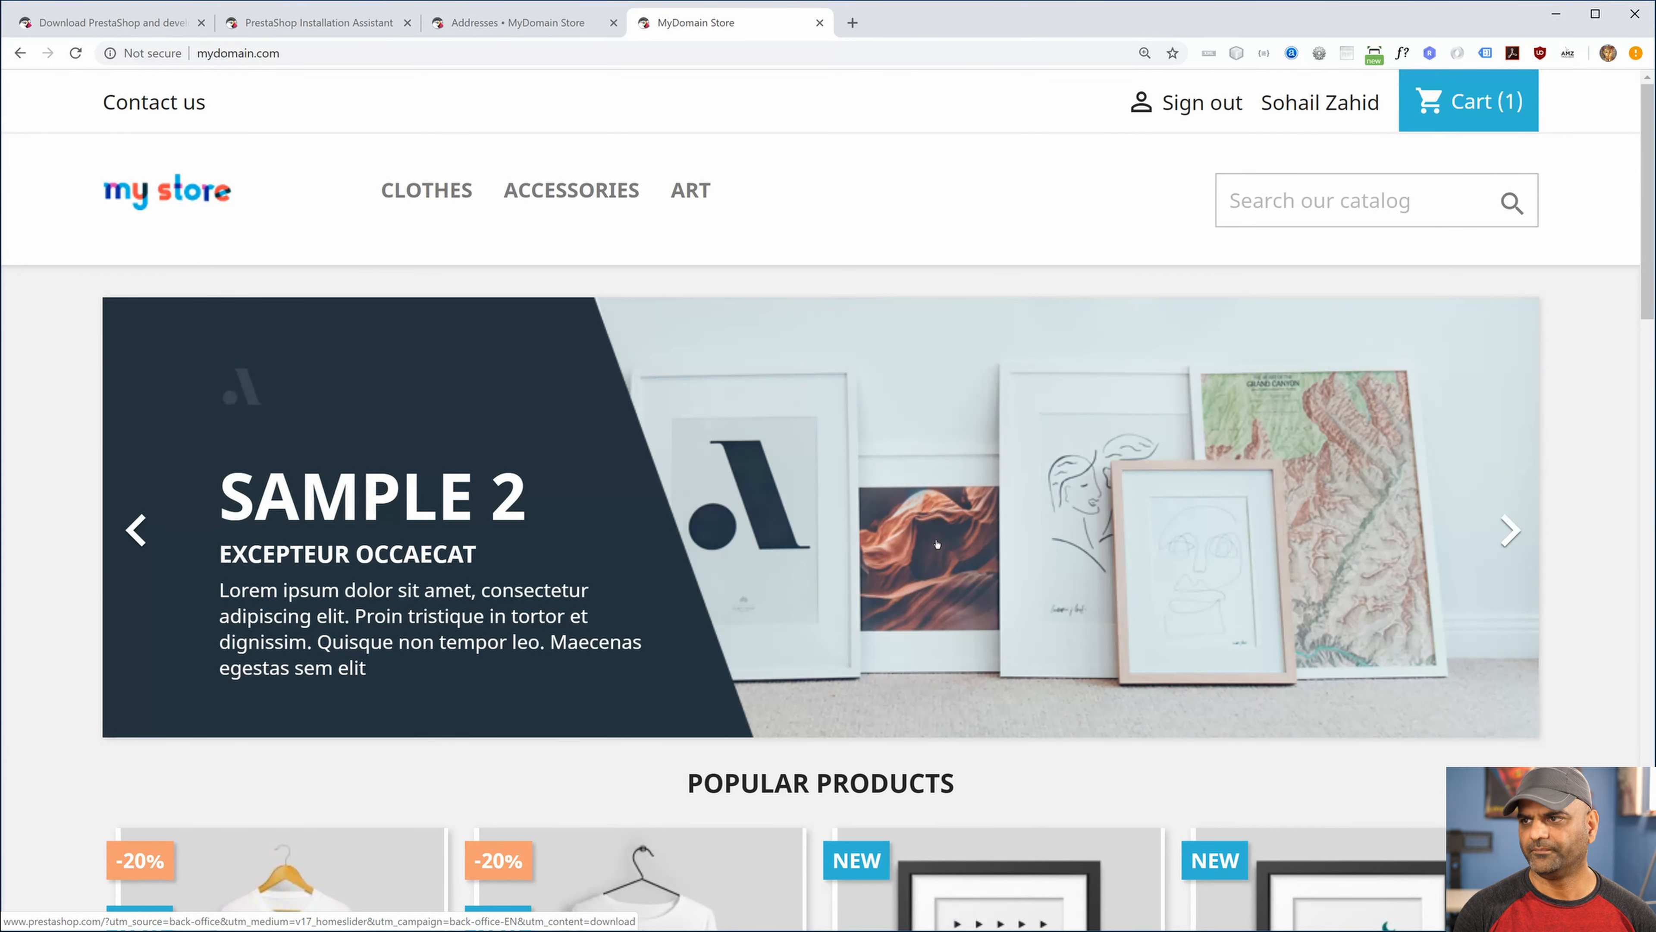
scroll(937, 543, "down", 6)
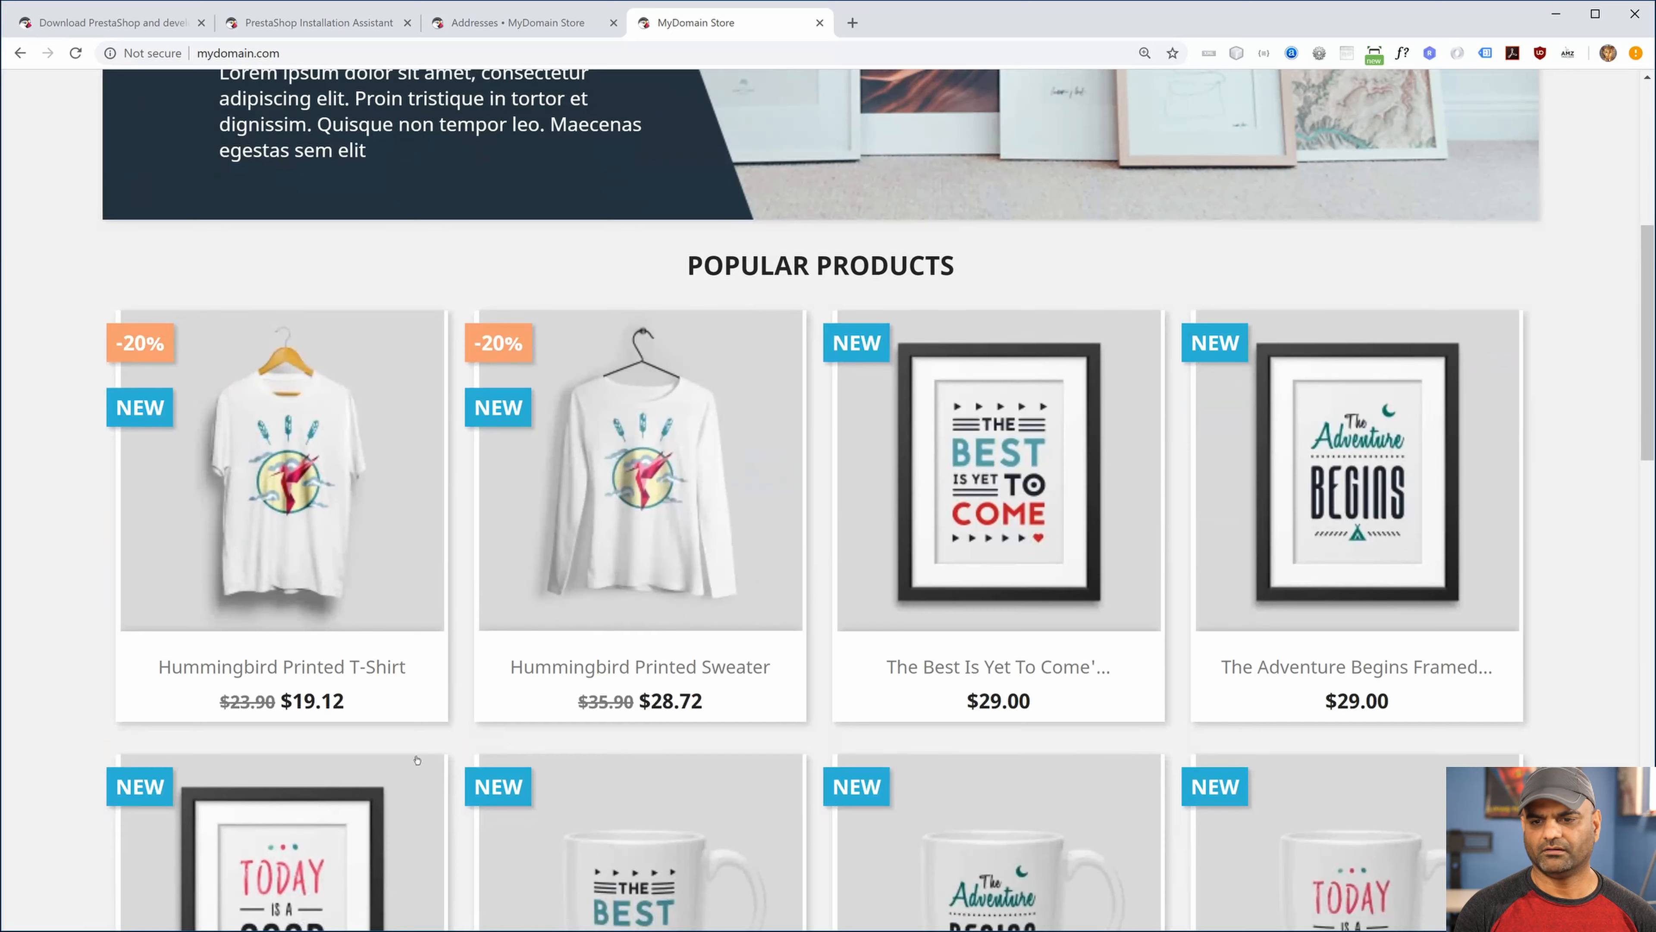
mouse_move(345, 507)
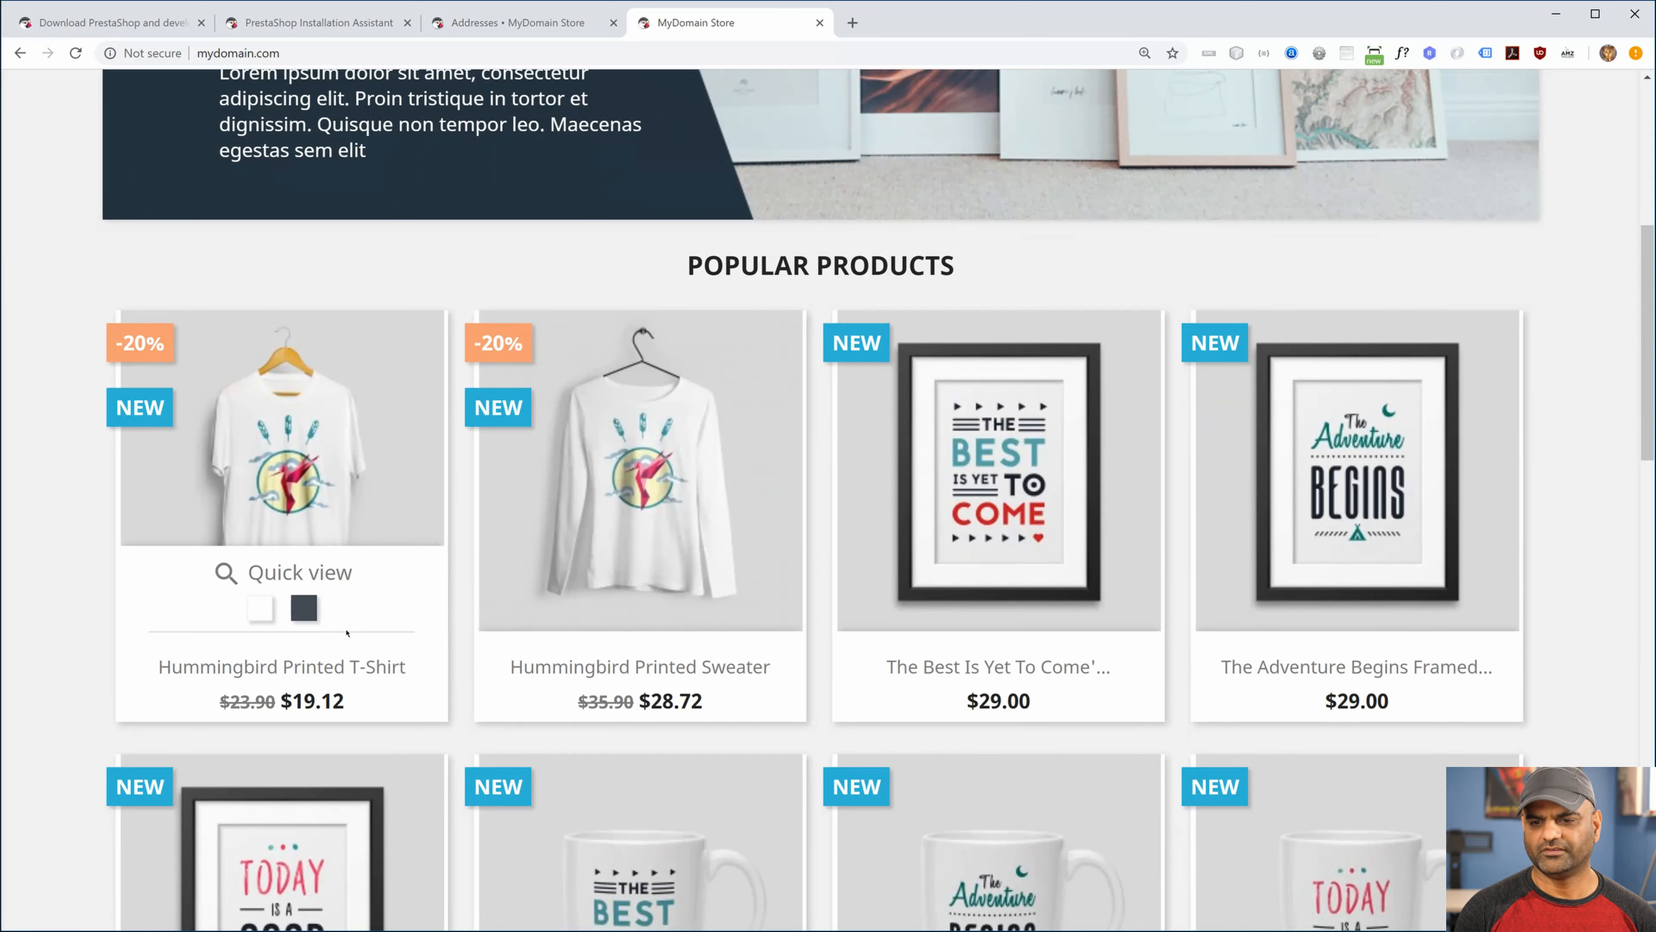
left_click(345, 507)
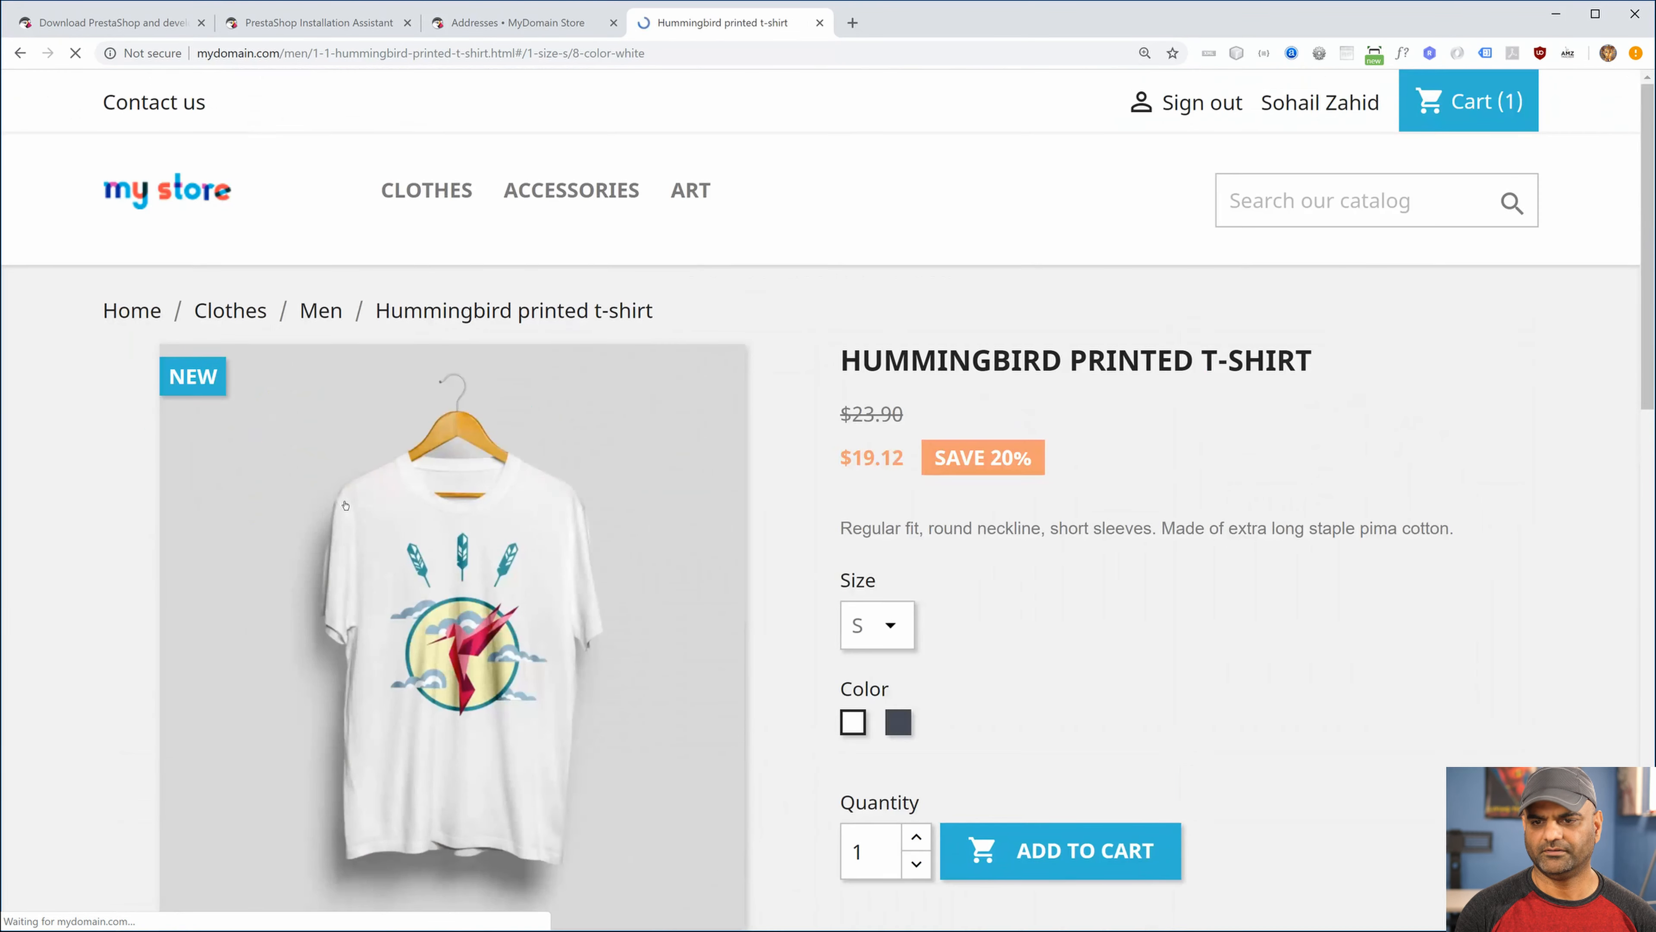
scroll(1164, 722, "down", 1)
scroll(1165, 722, "down", 1)
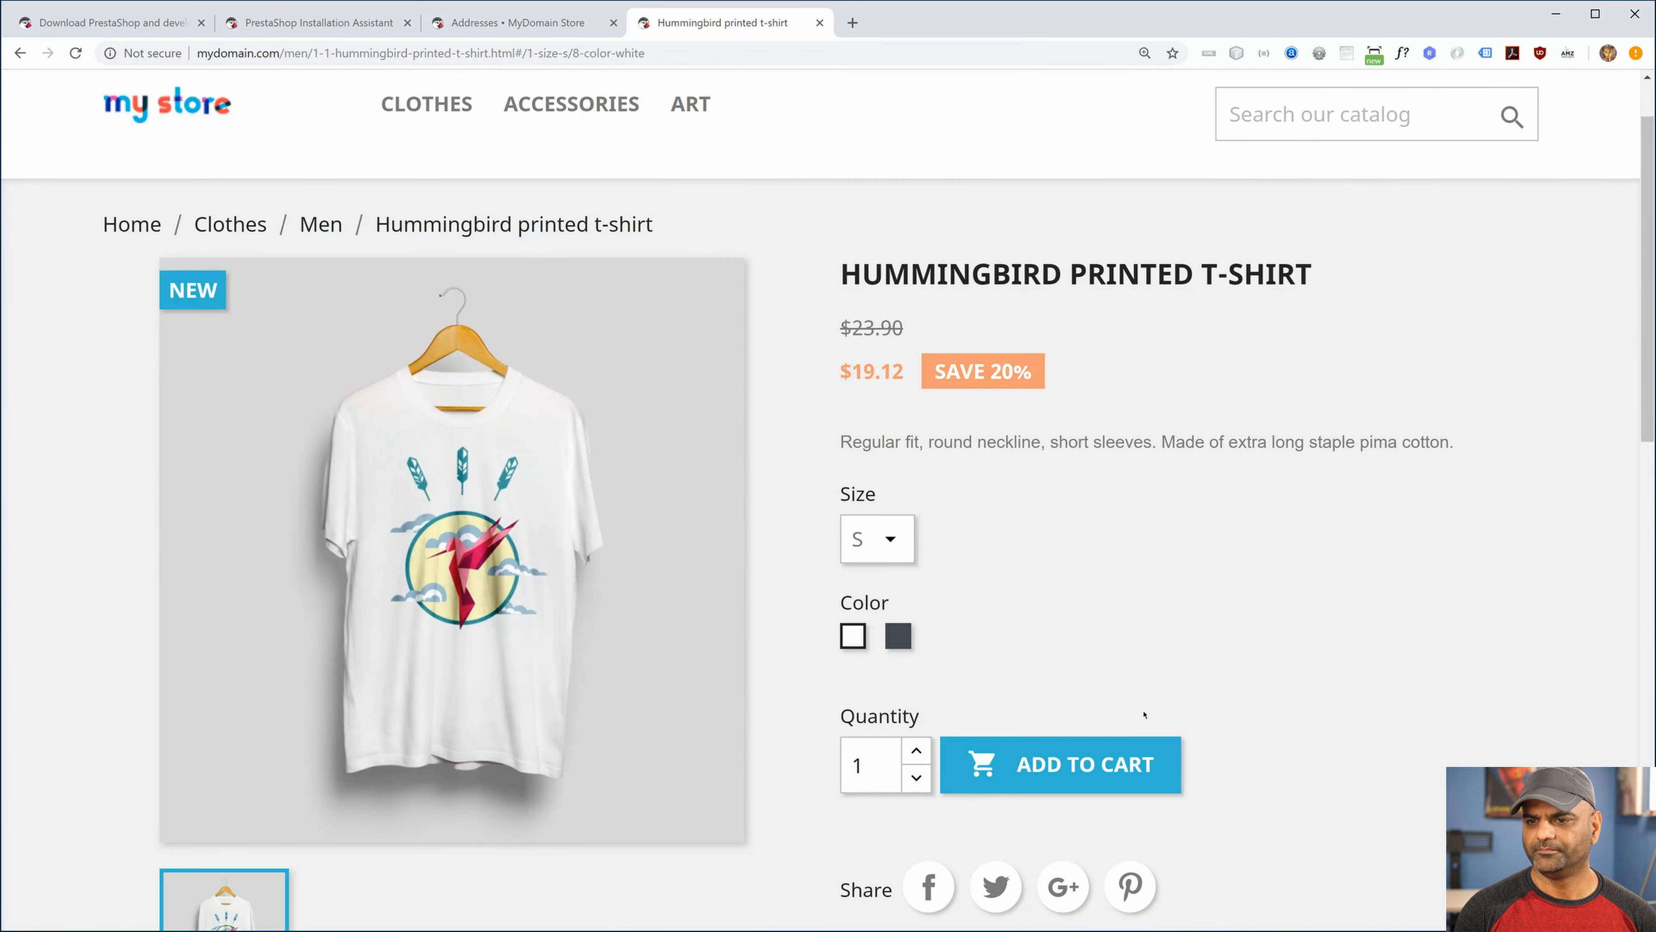
Step: Add a black size M t-shirt to the cart and delete the white size S one
left_click(877, 538)
left_click(861, 607)
left_click(898, 641)
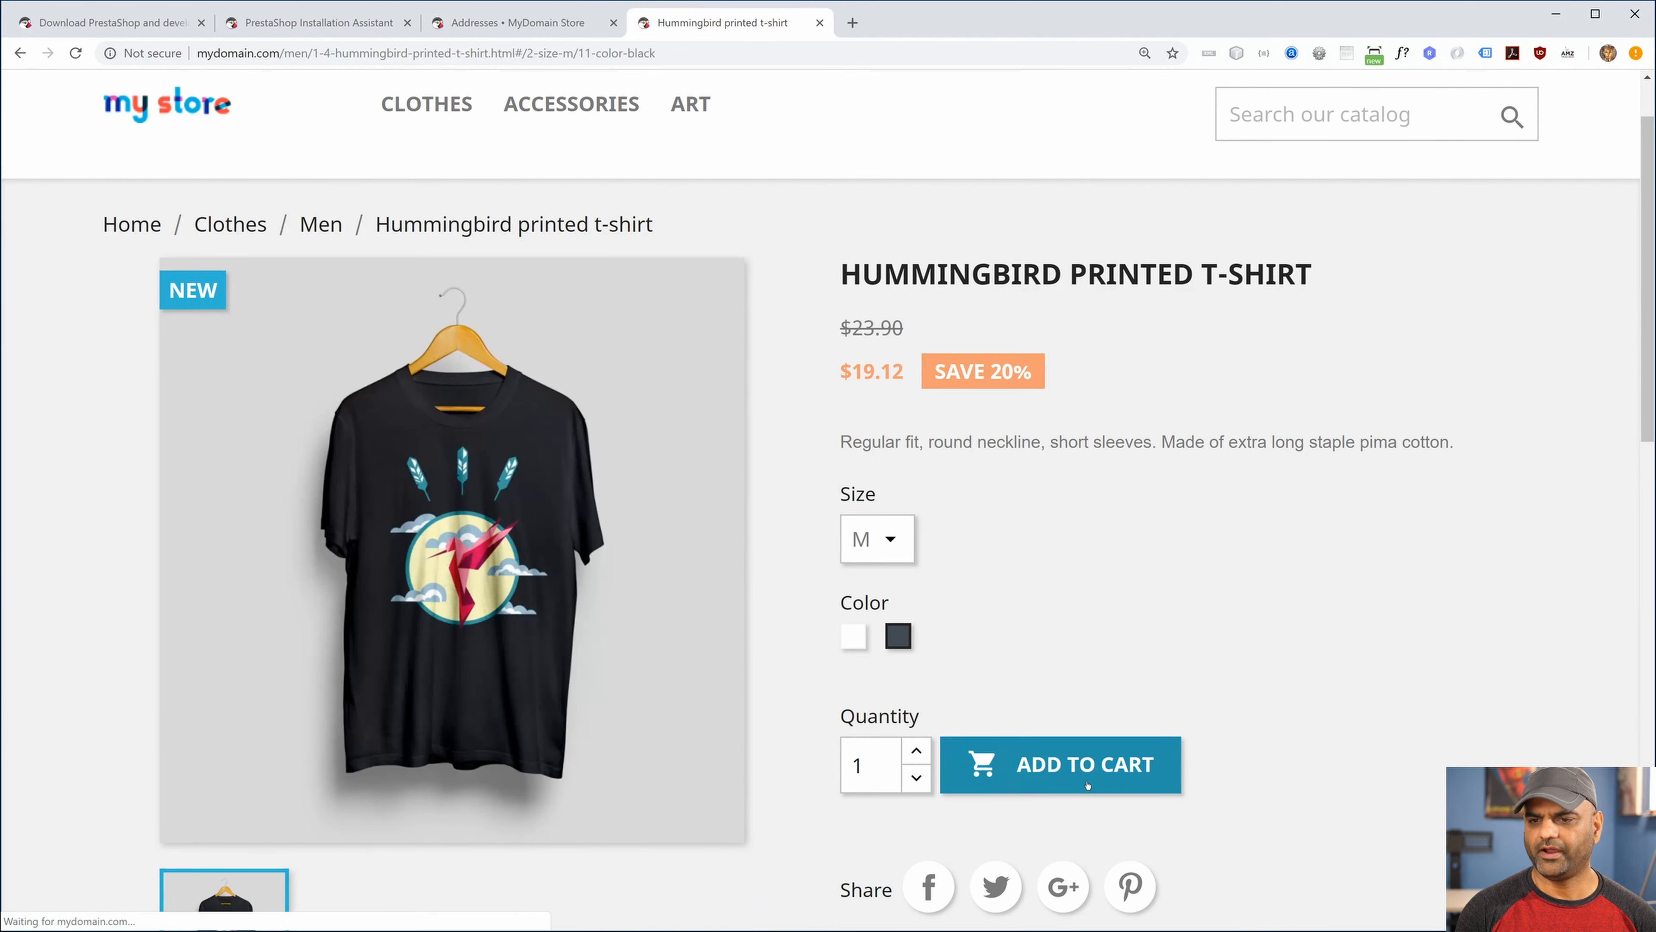
left_click(1037, 765)
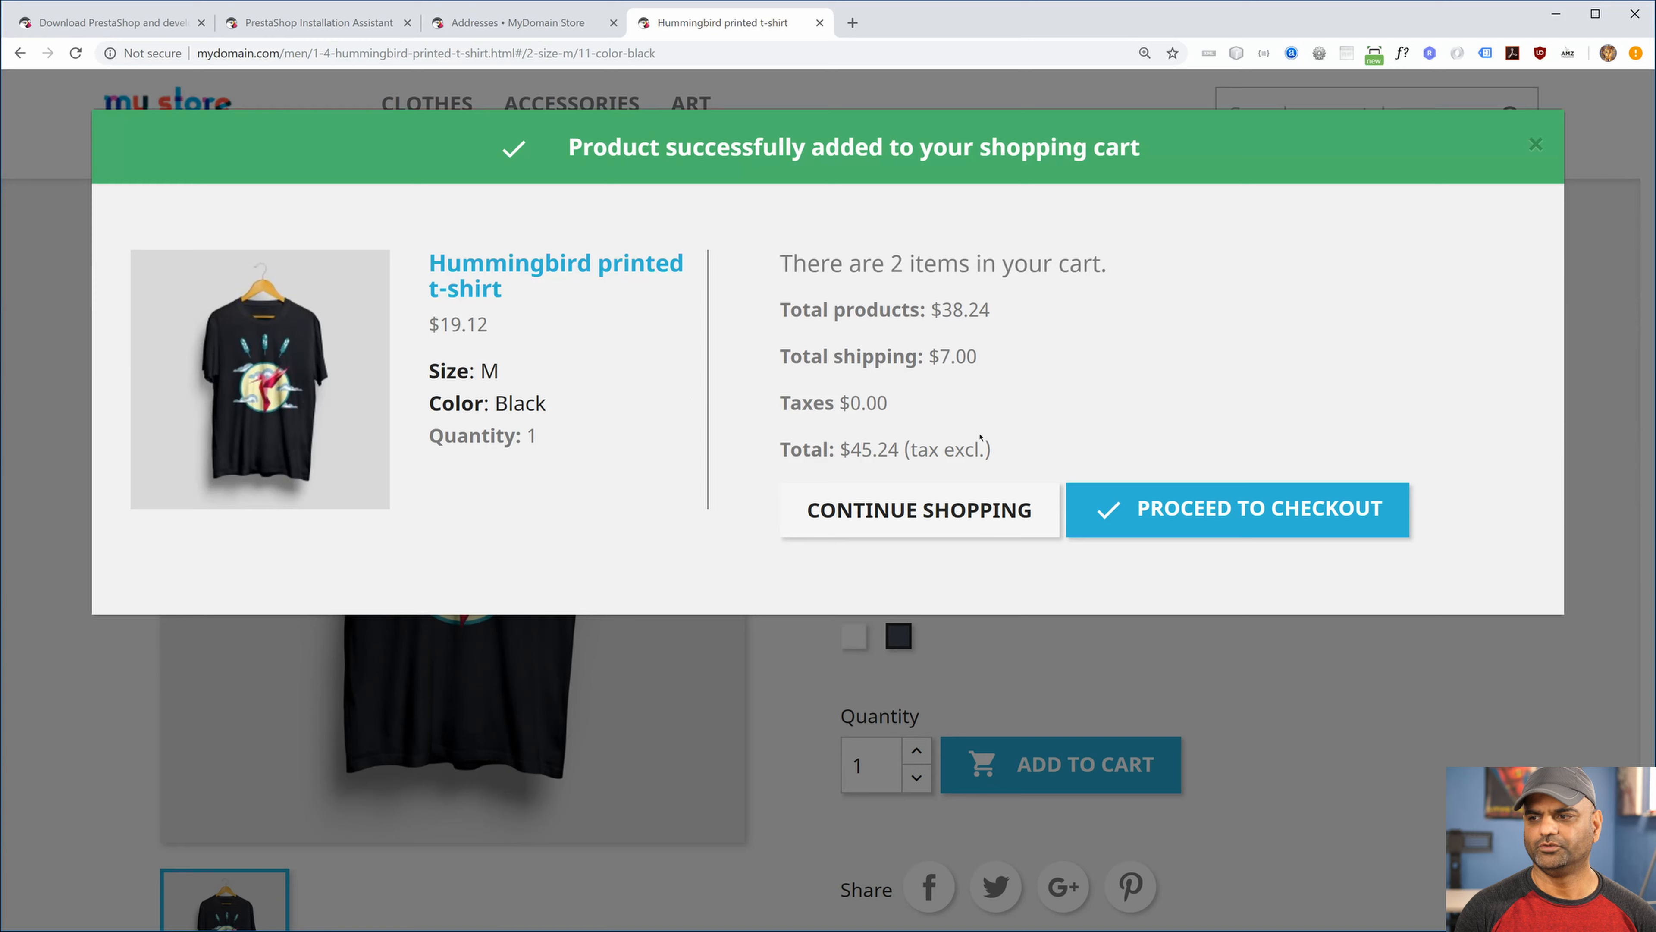
left_click(965, 510)
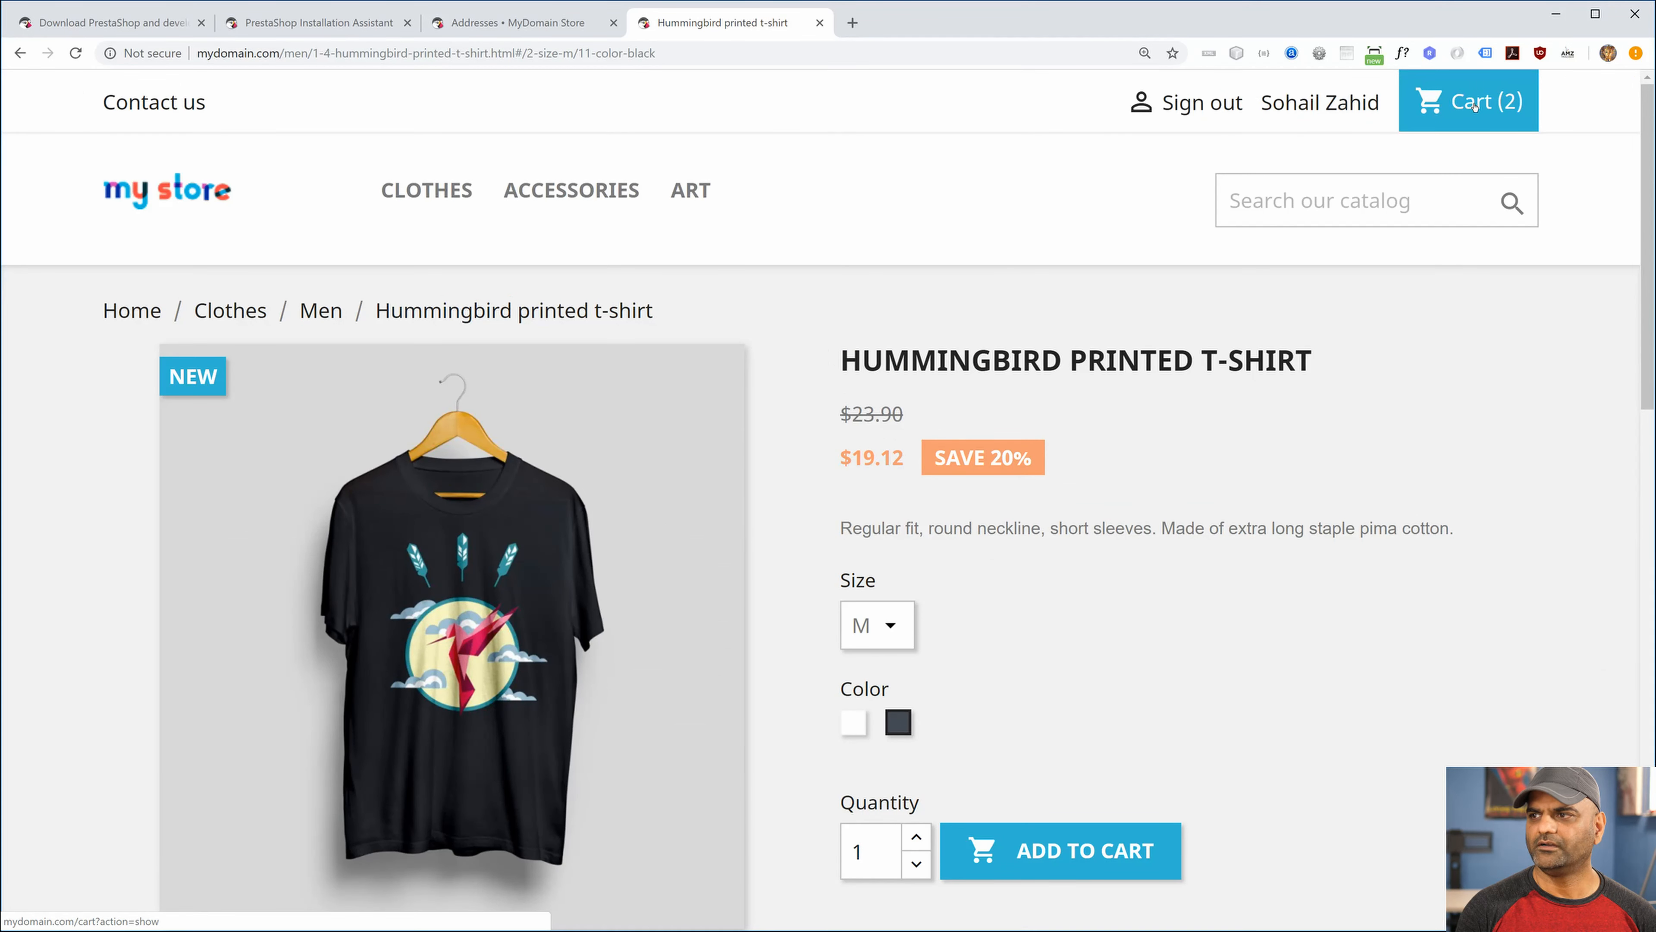
left_click(1475, 107)
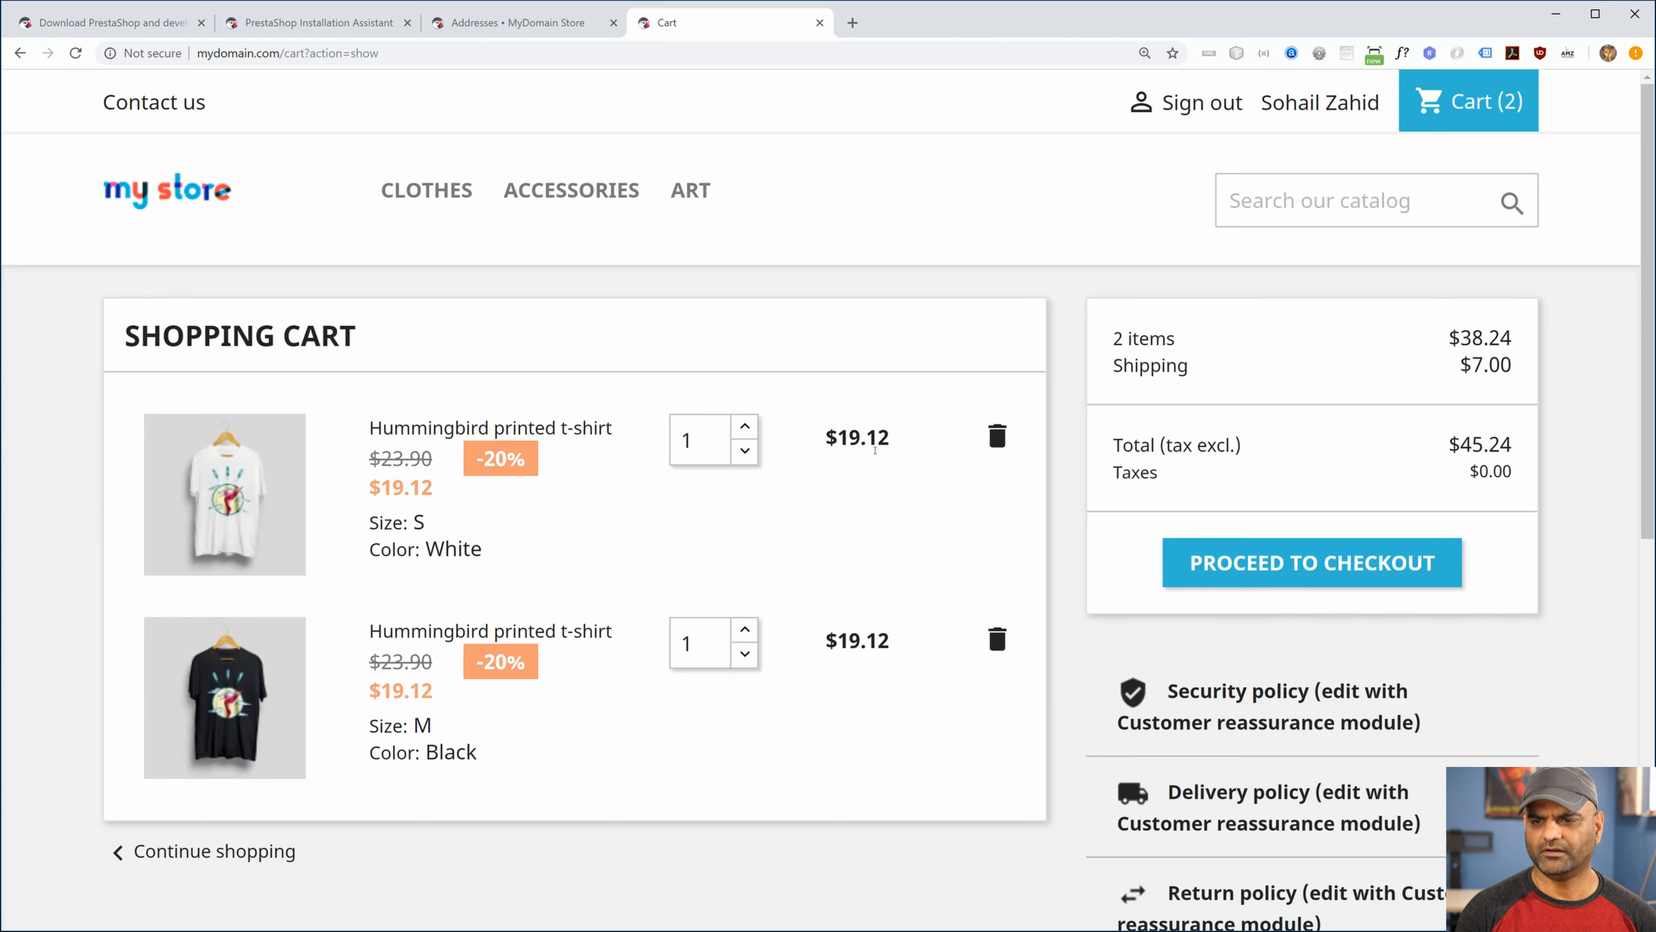
left_click(996, 436)
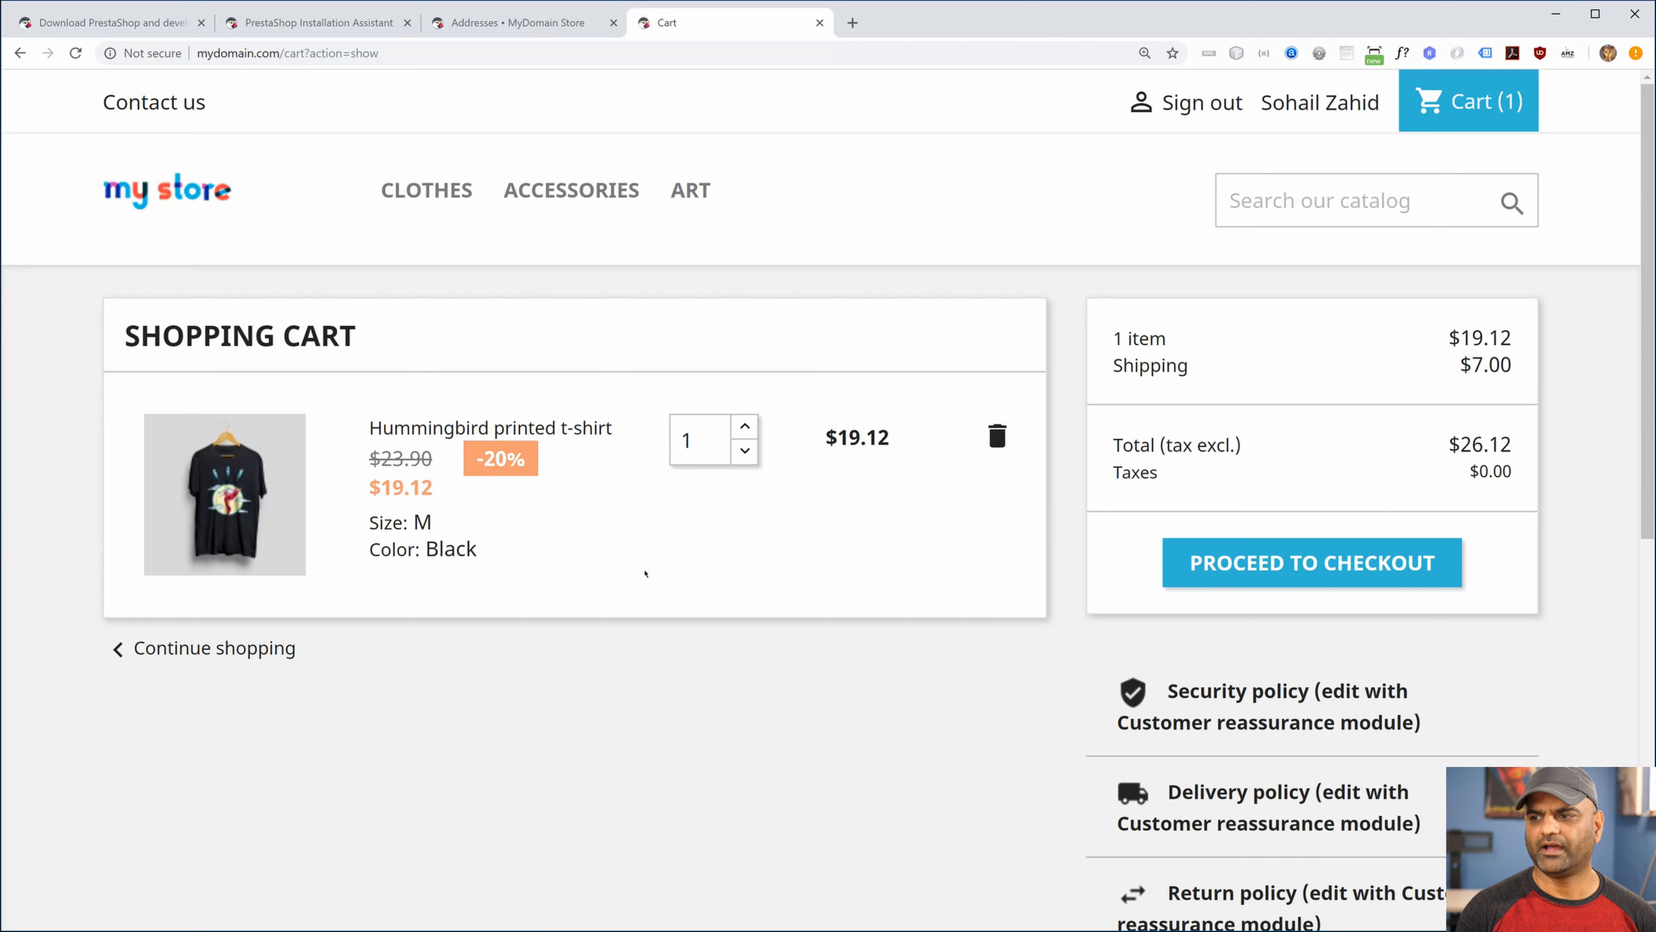
Step: Proceed to checkout and confirm the Home delivery address, noting the $7.00 shipping
left_click(1171, 562)
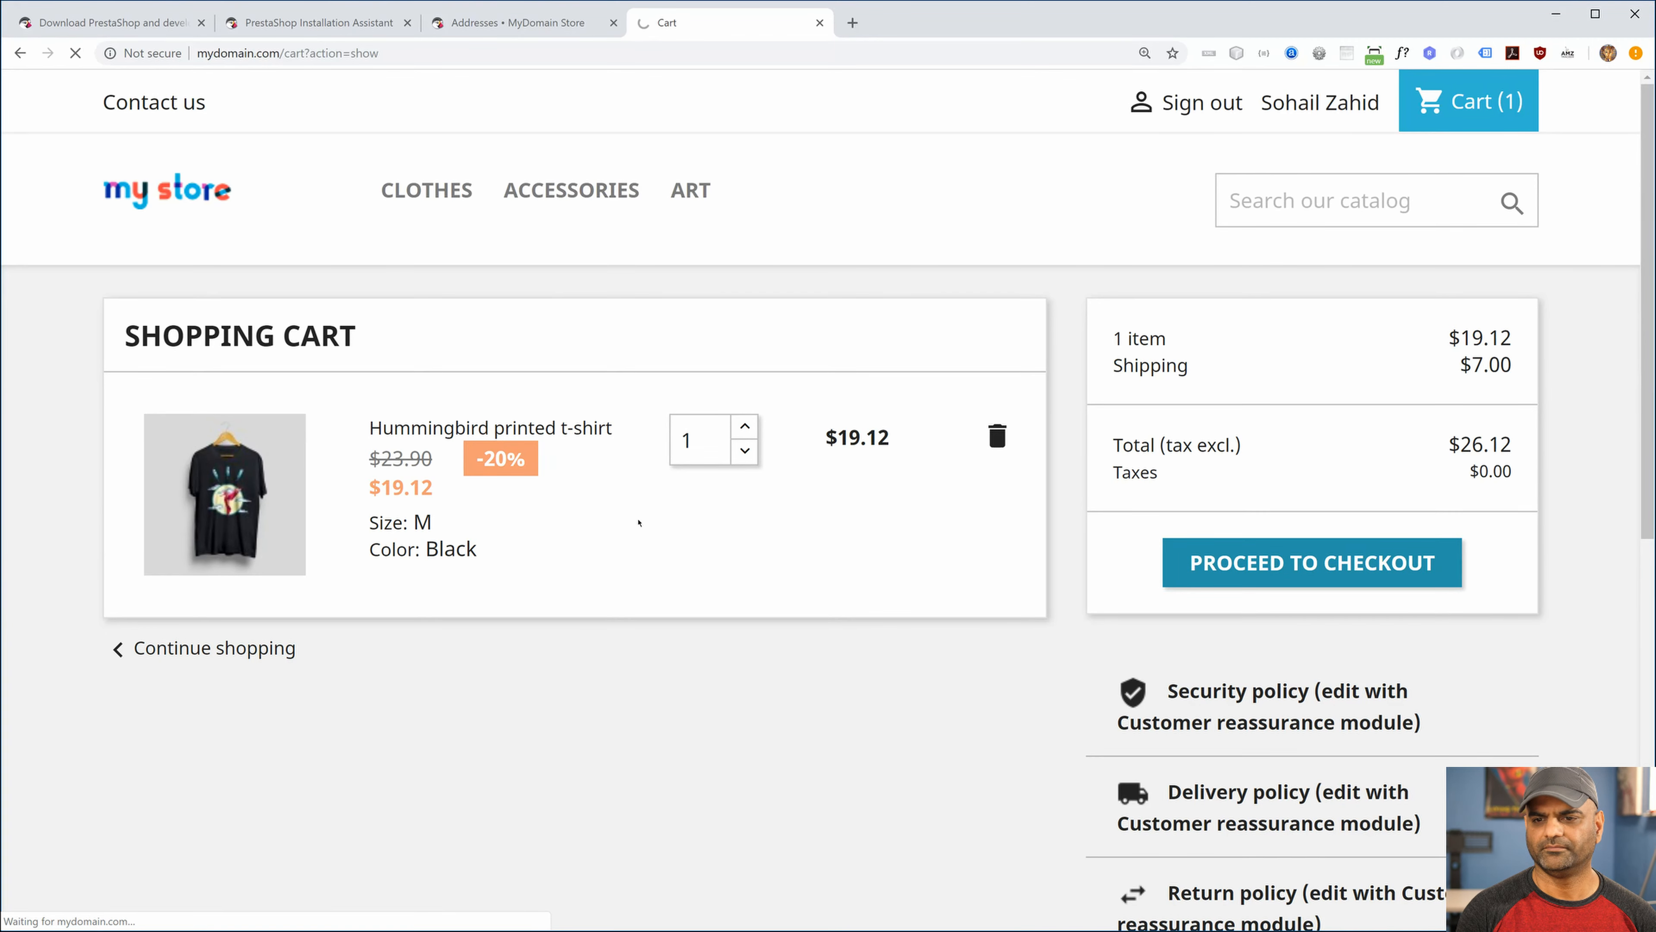
scroll(580, 511, "down", 2)
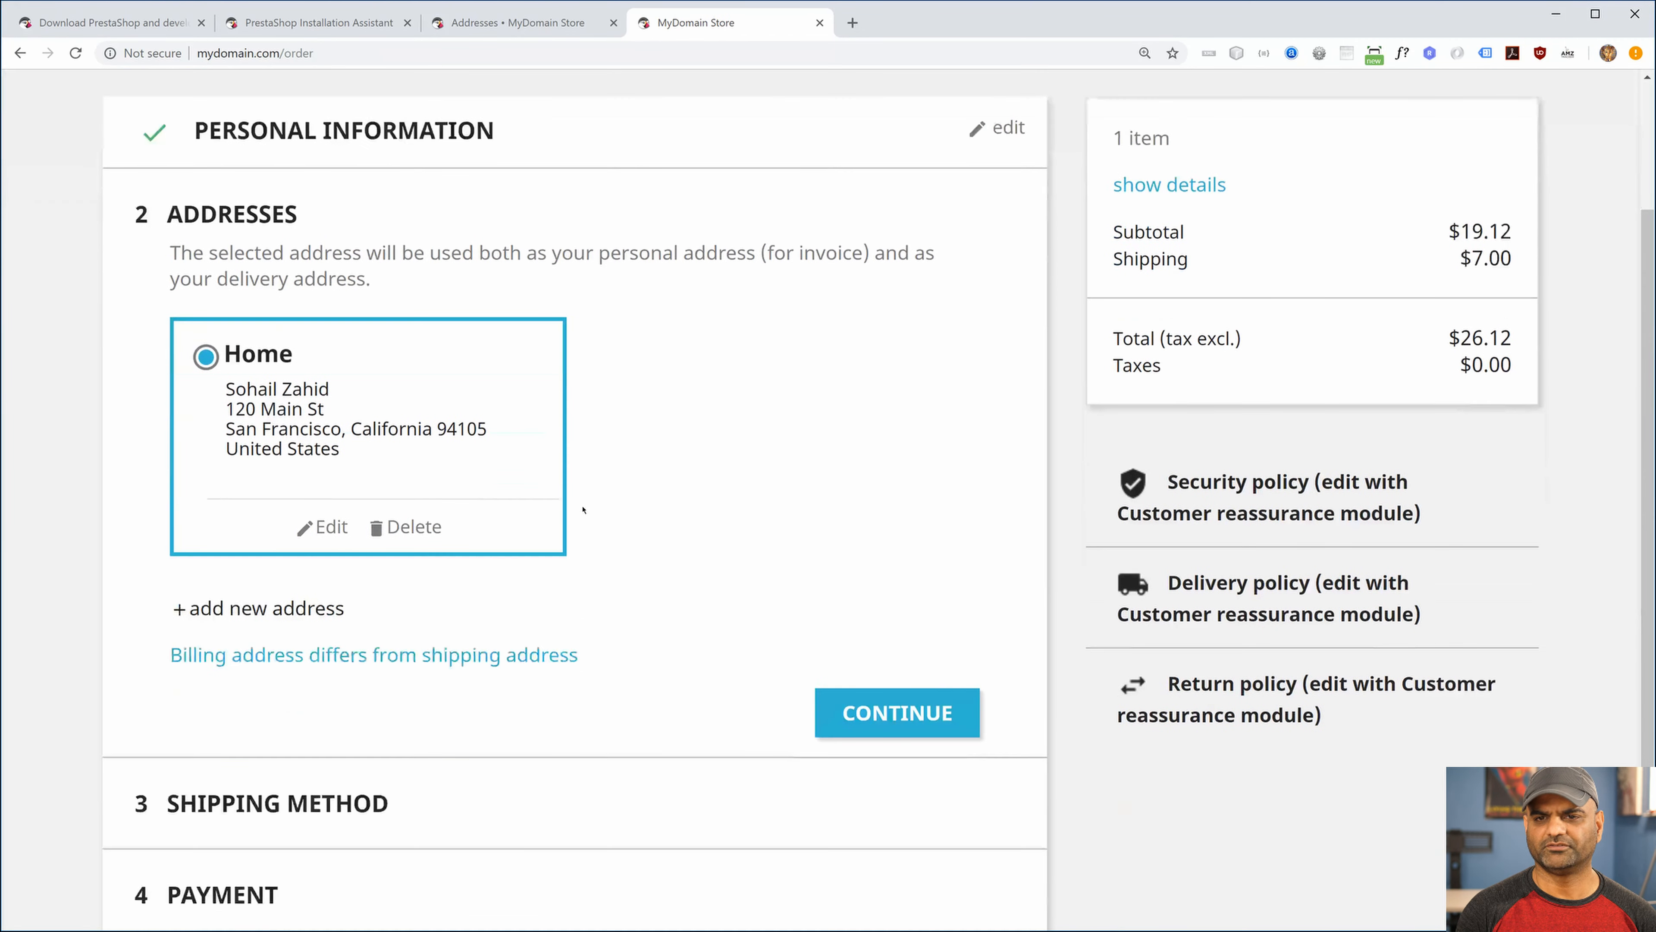
triple_click(215, 253)
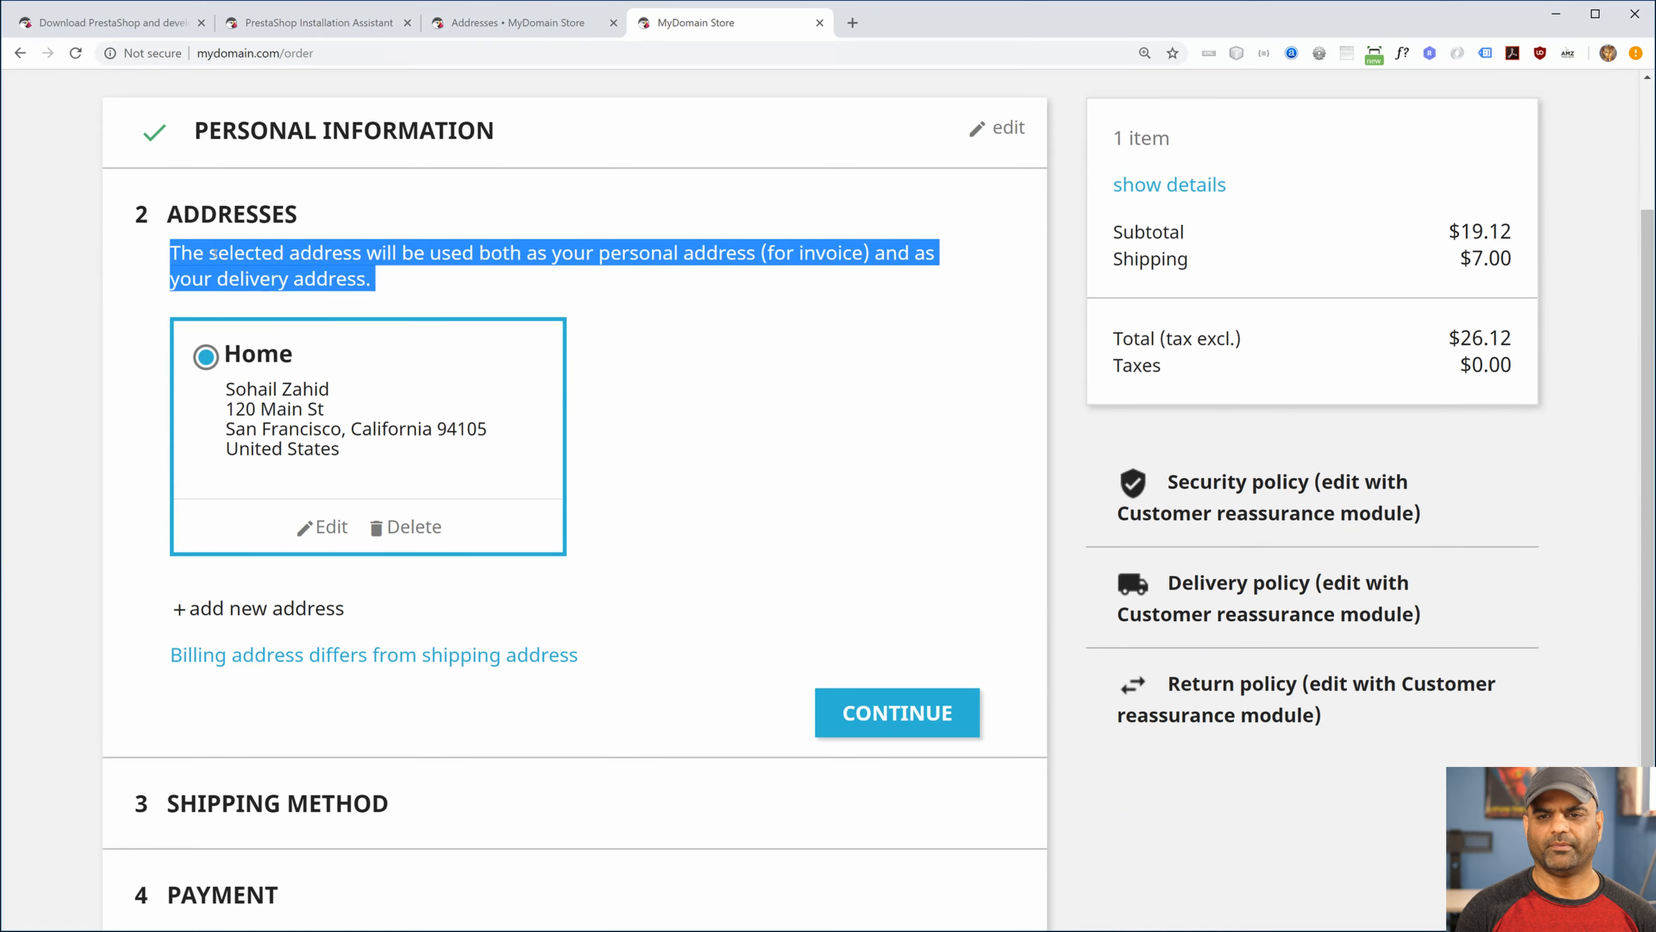
left_click(236, 283)
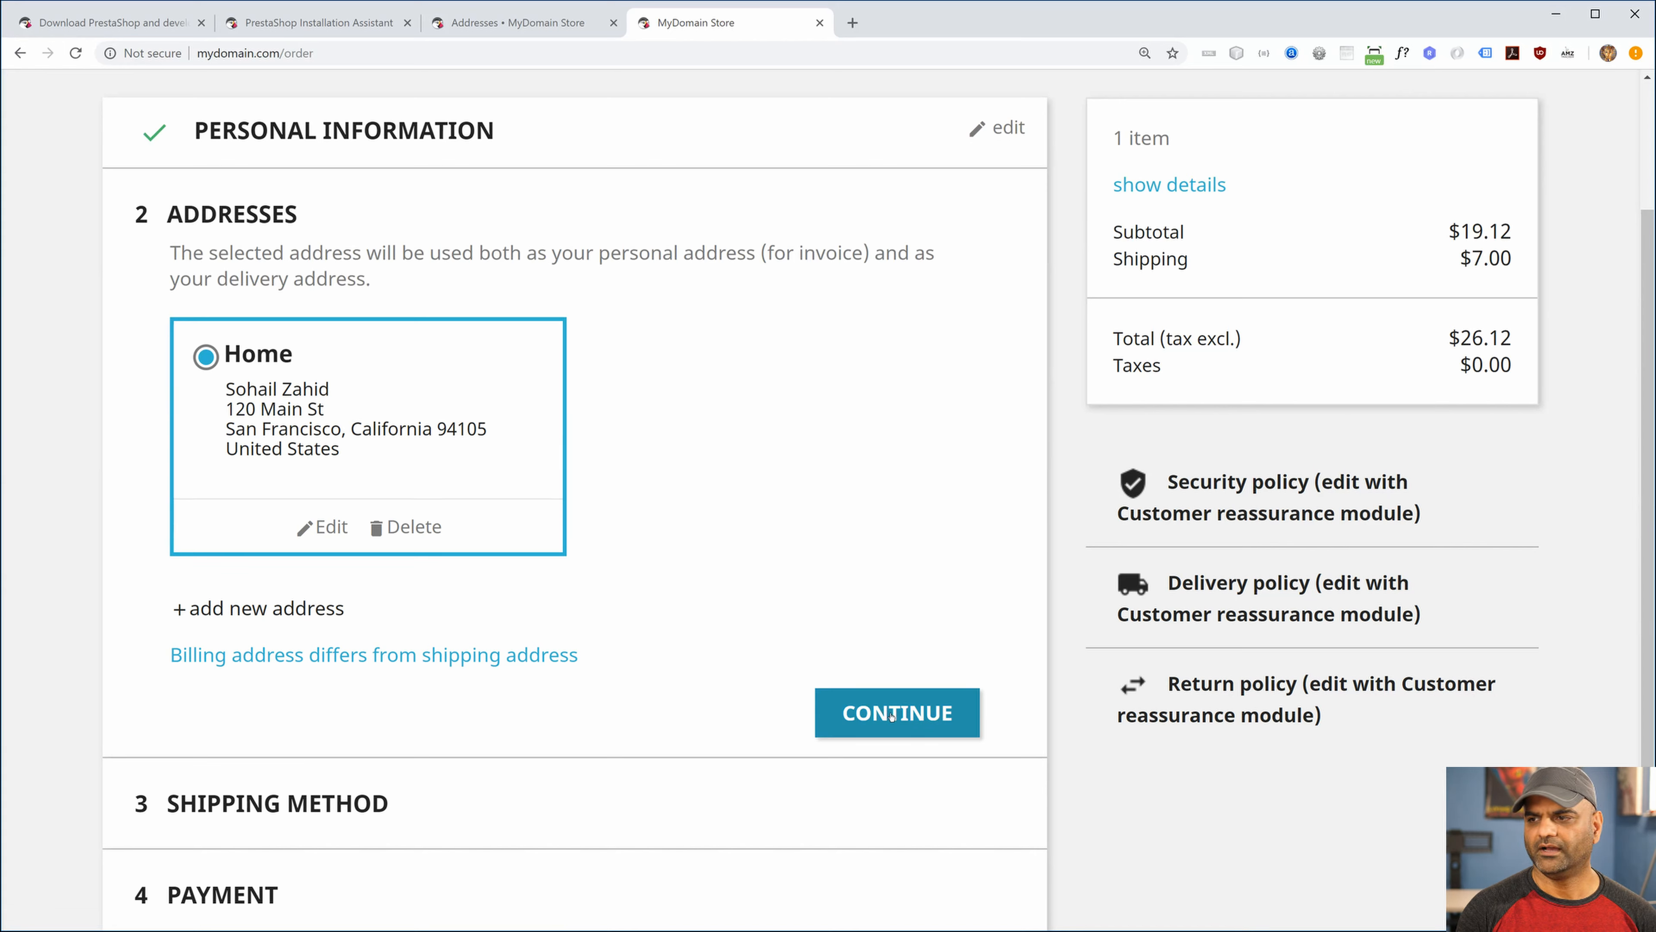
double_click(1149, 257)
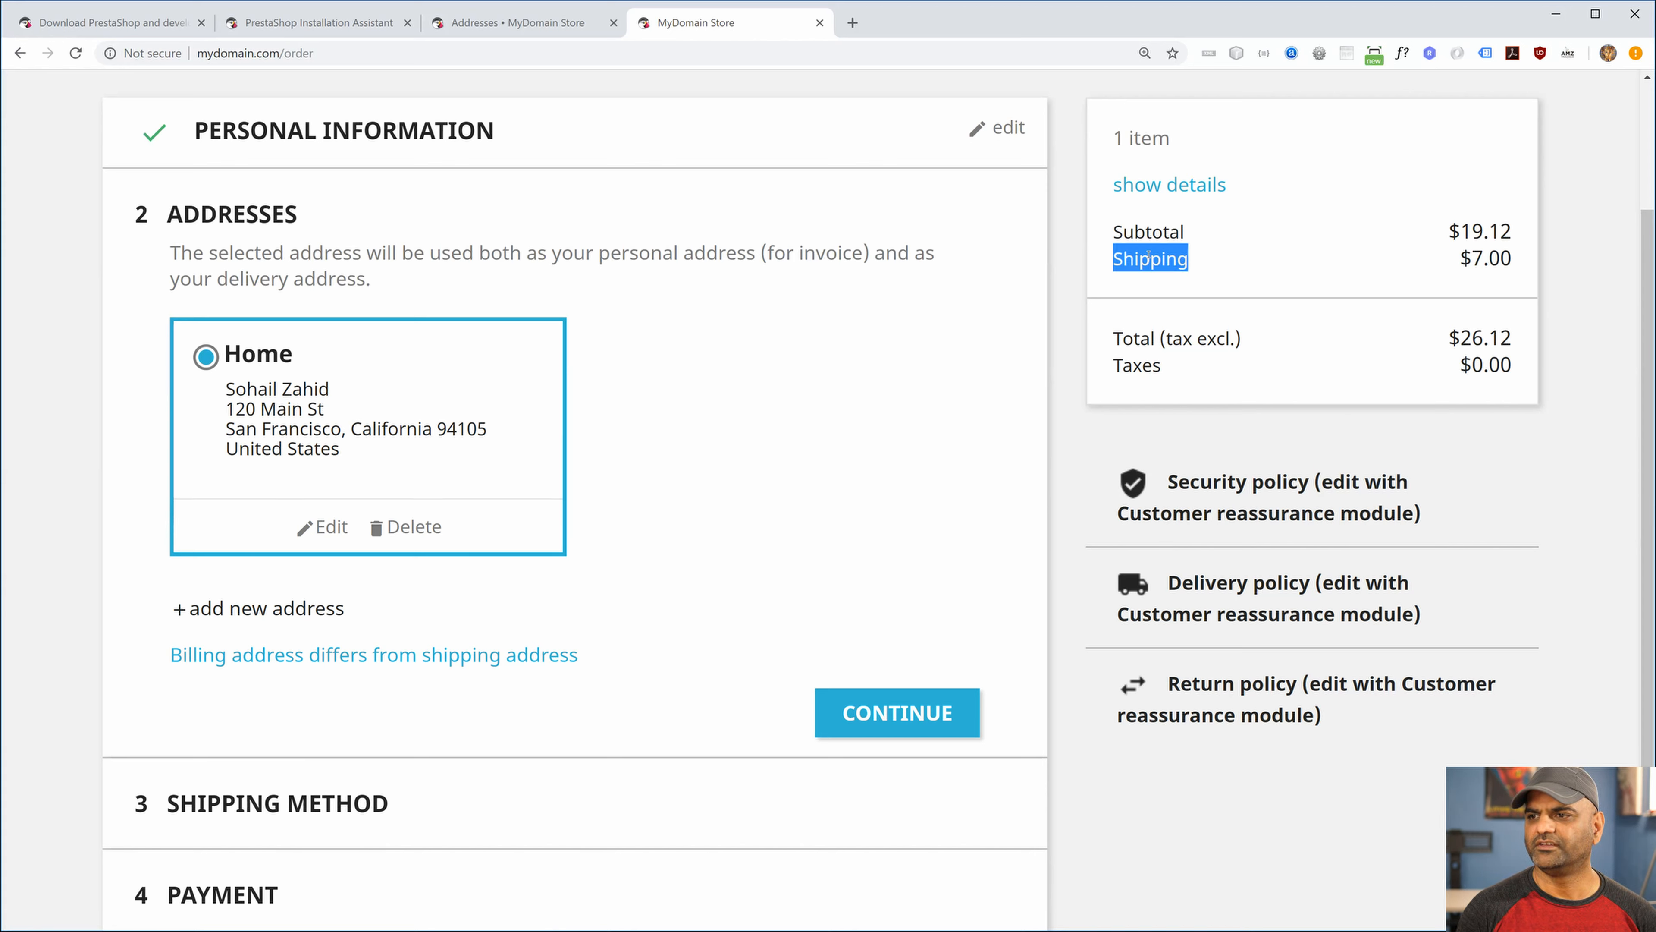
left_click_drag(1513, 257, 1459, 257)
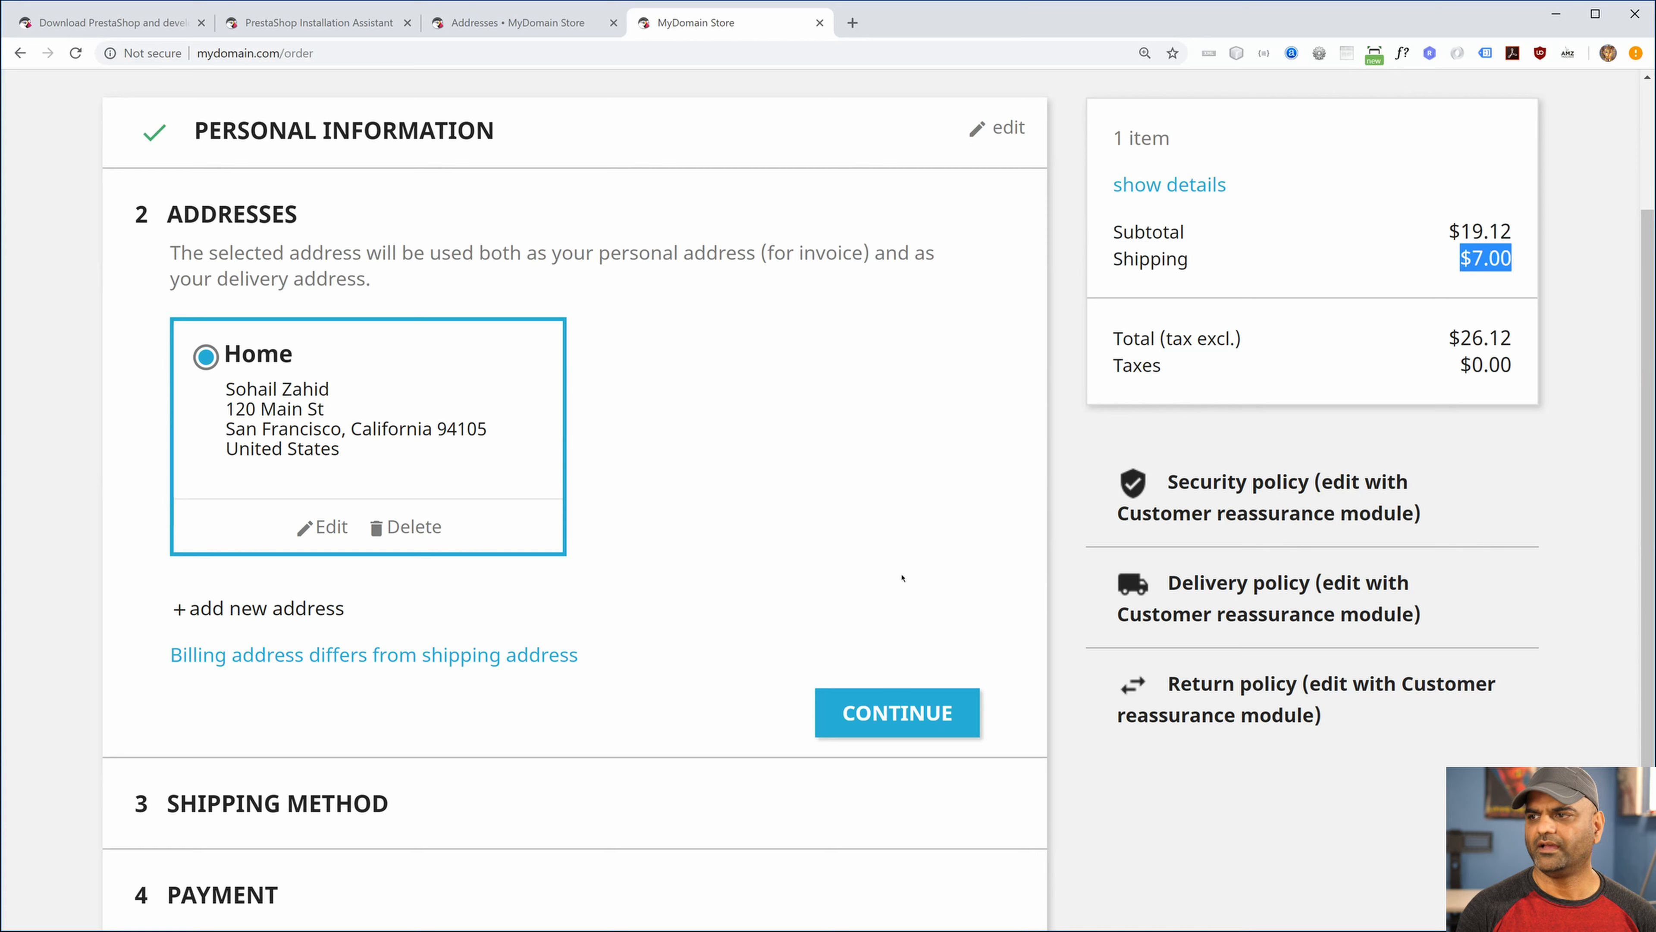
left_click(845, 703)
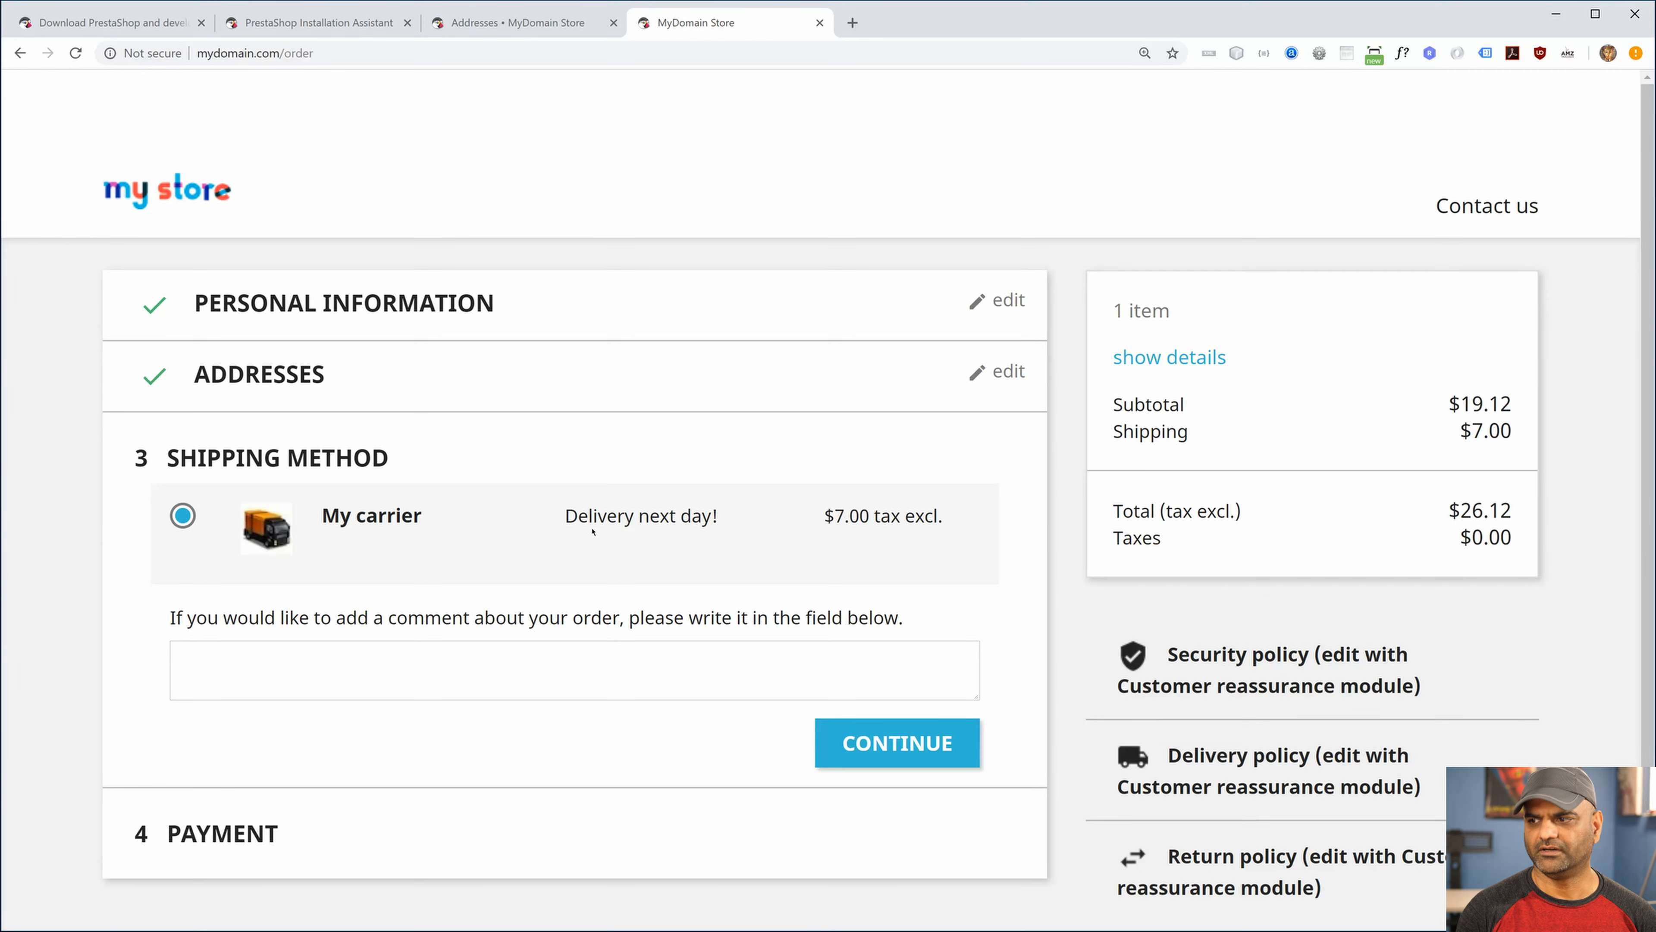
Step: Confirm the shipping method and choose Pay by Check
scroll(592, 532, "down", 2)
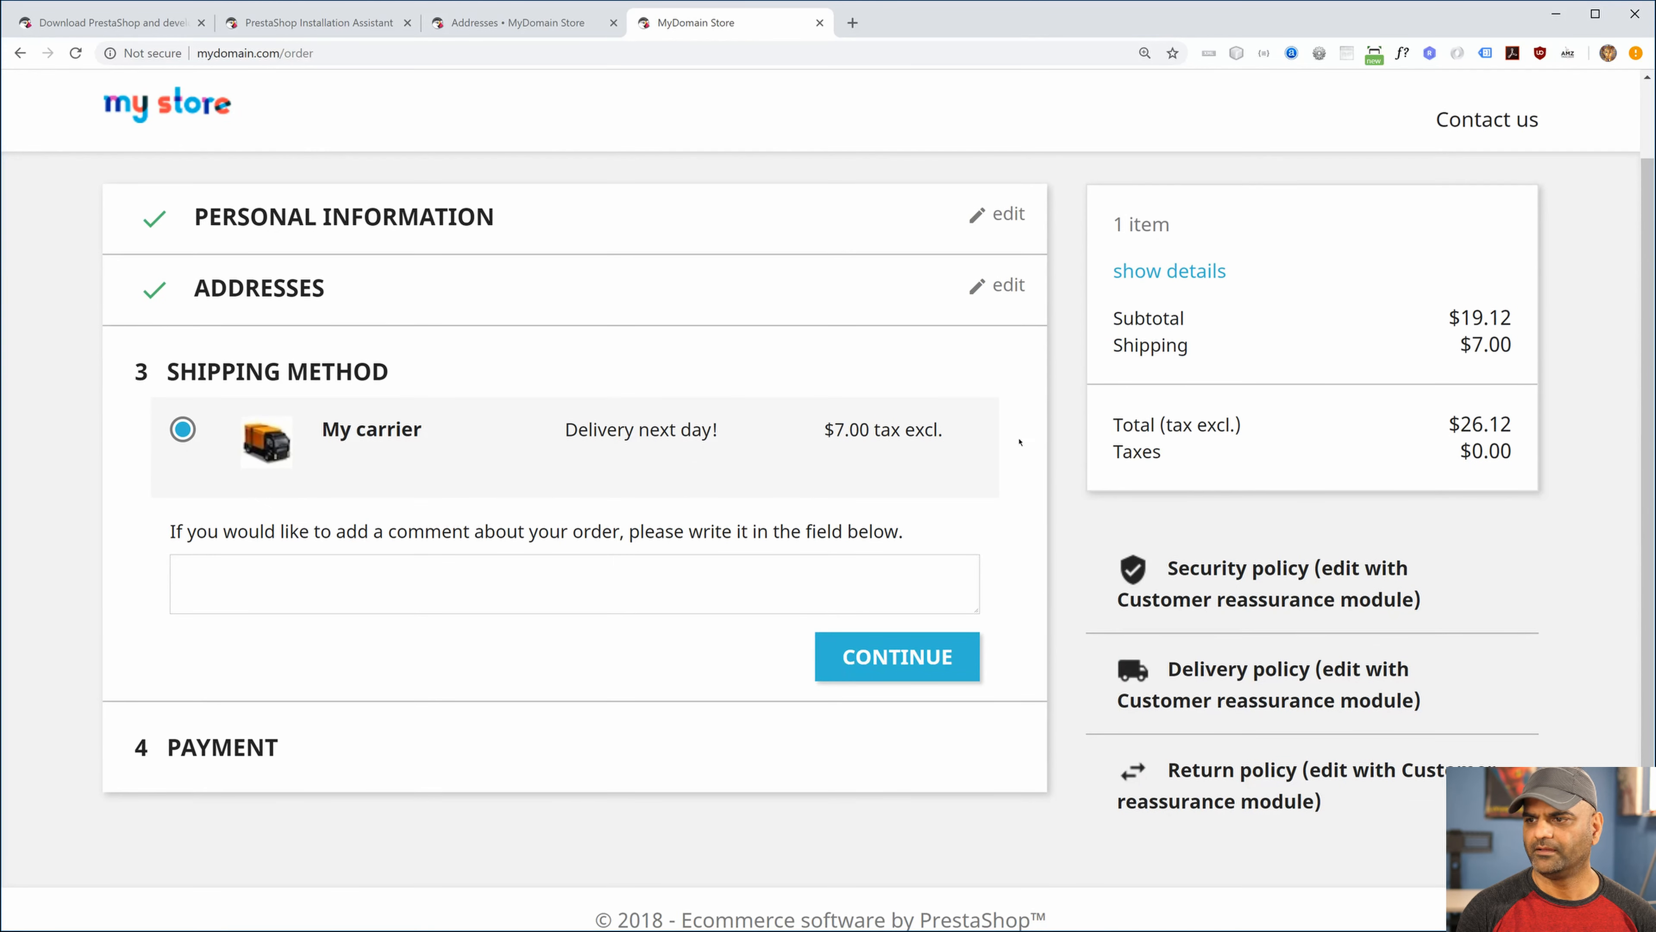
left_click(895, 657)
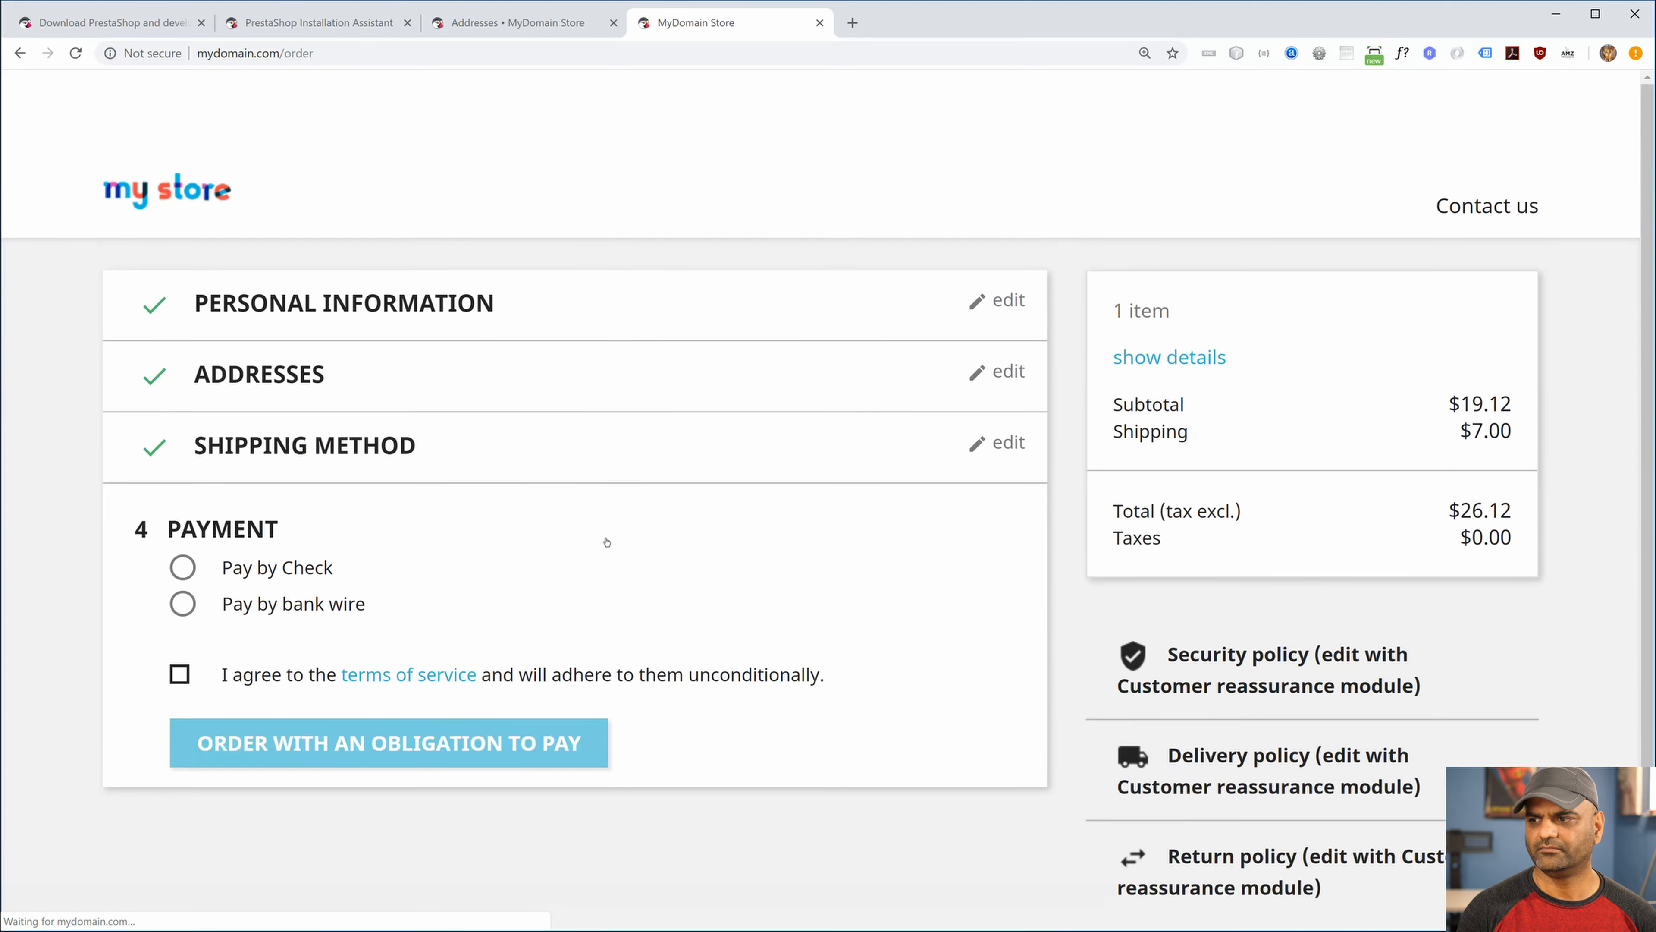
scroll(604, 540, "down", 2)
left_click(182, 481)
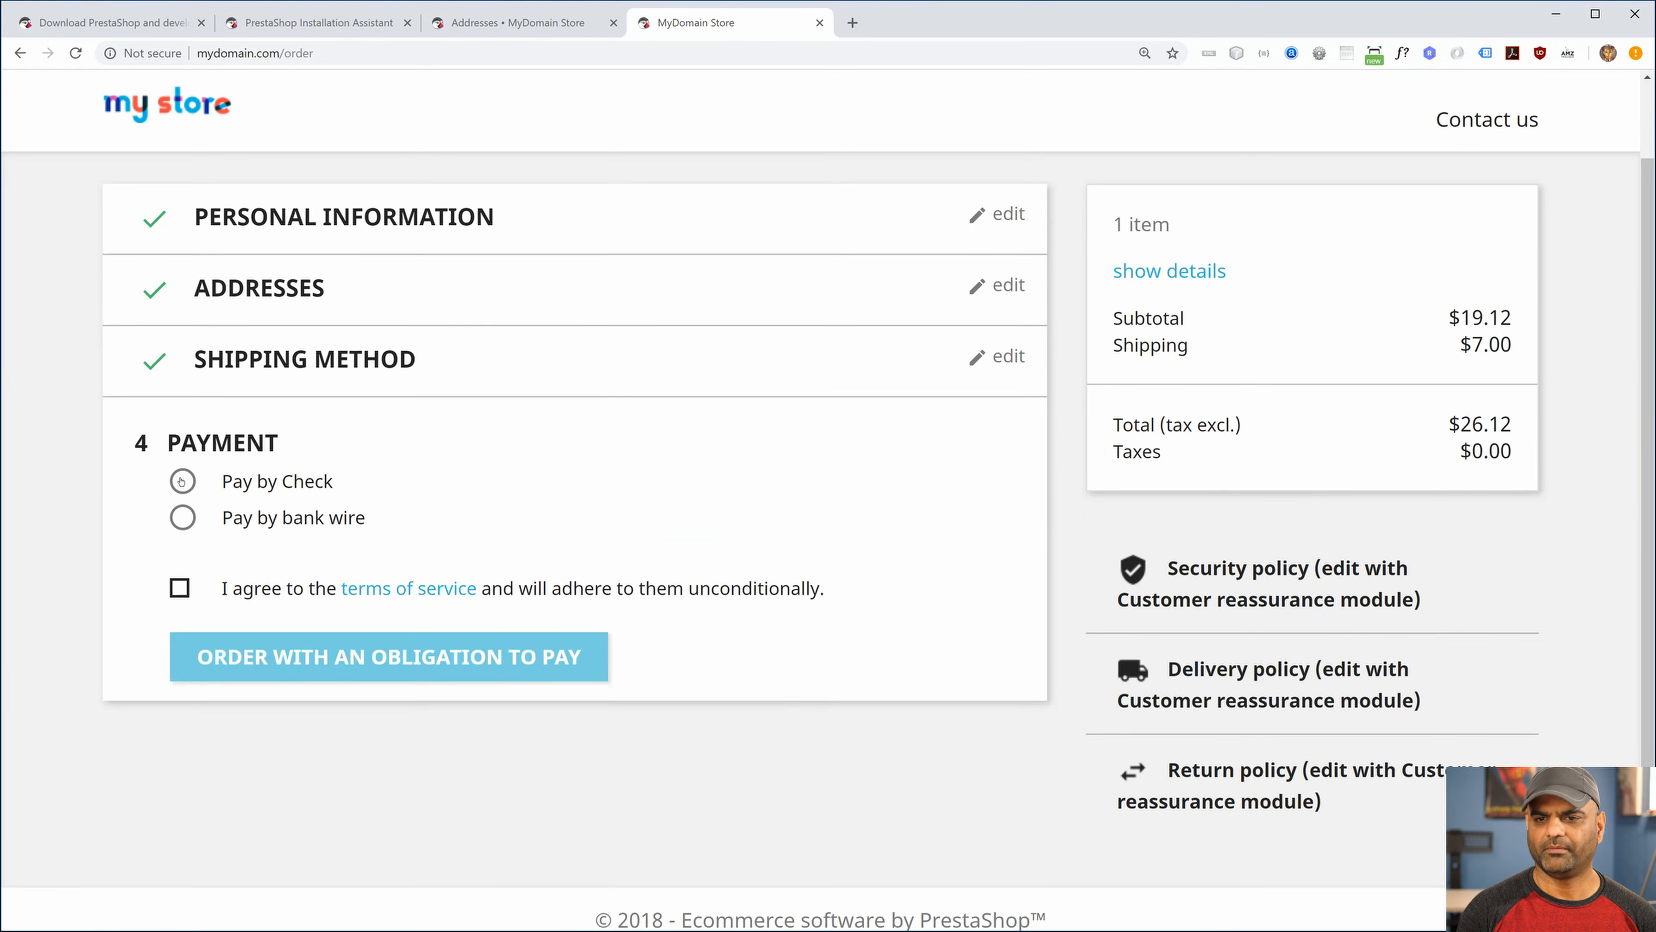
Step: Accept the terms of service and place the test order
scroll(791, 638, "down", 2)
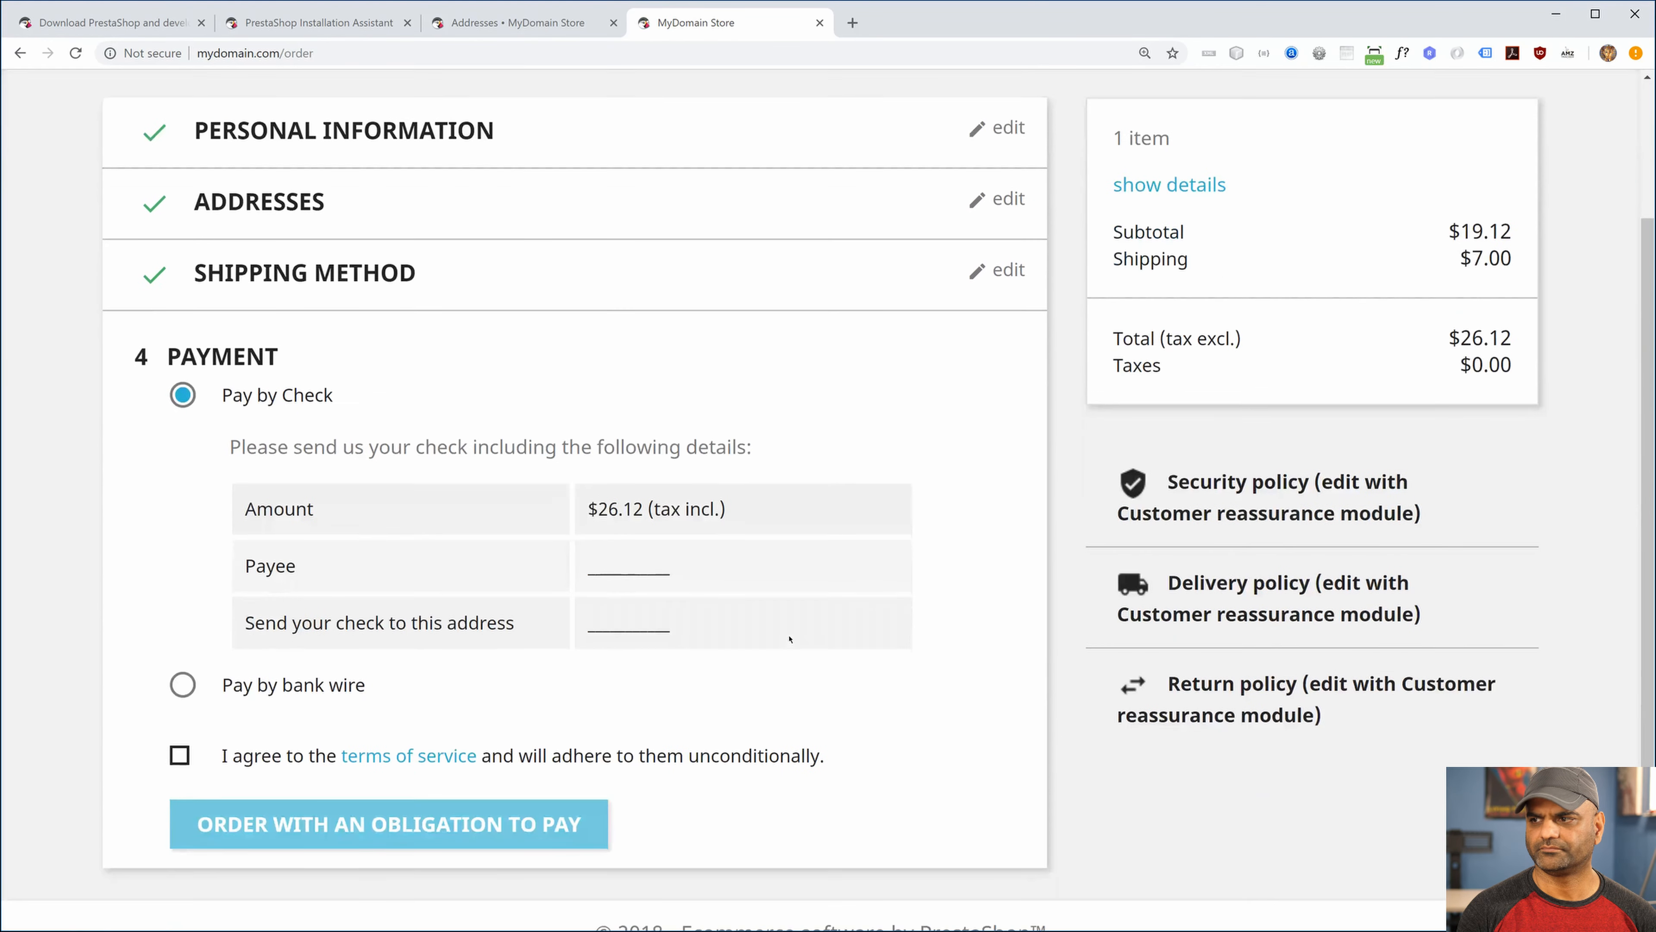
scroll(562, 566, "down", 1)
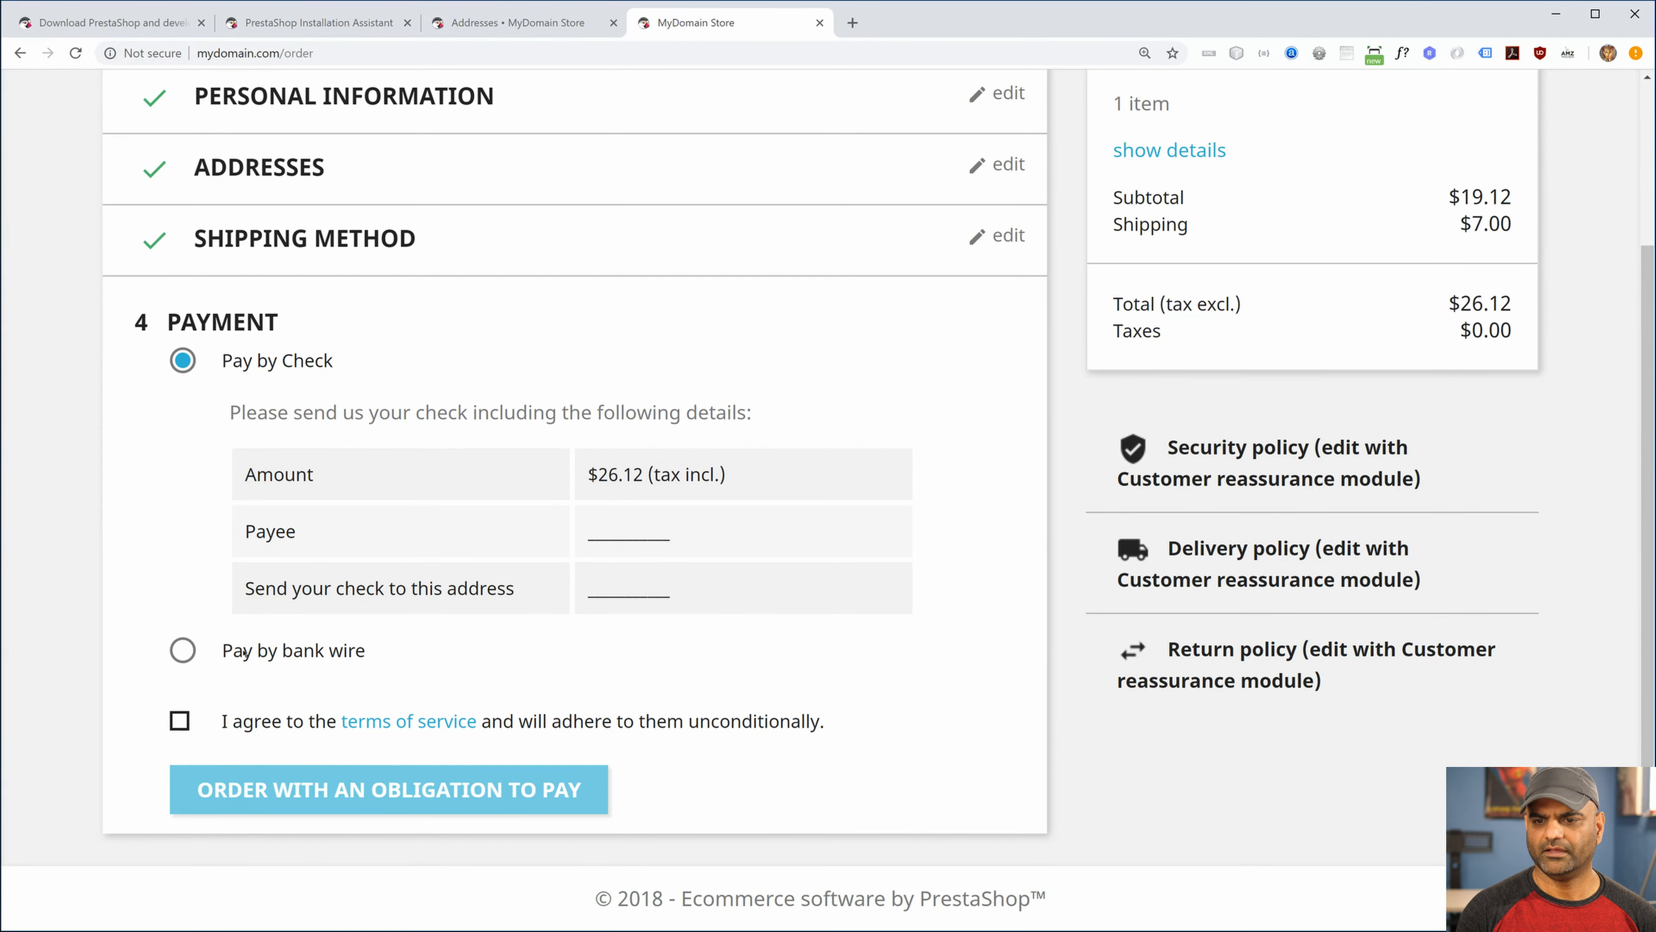
left_click(179, 721)
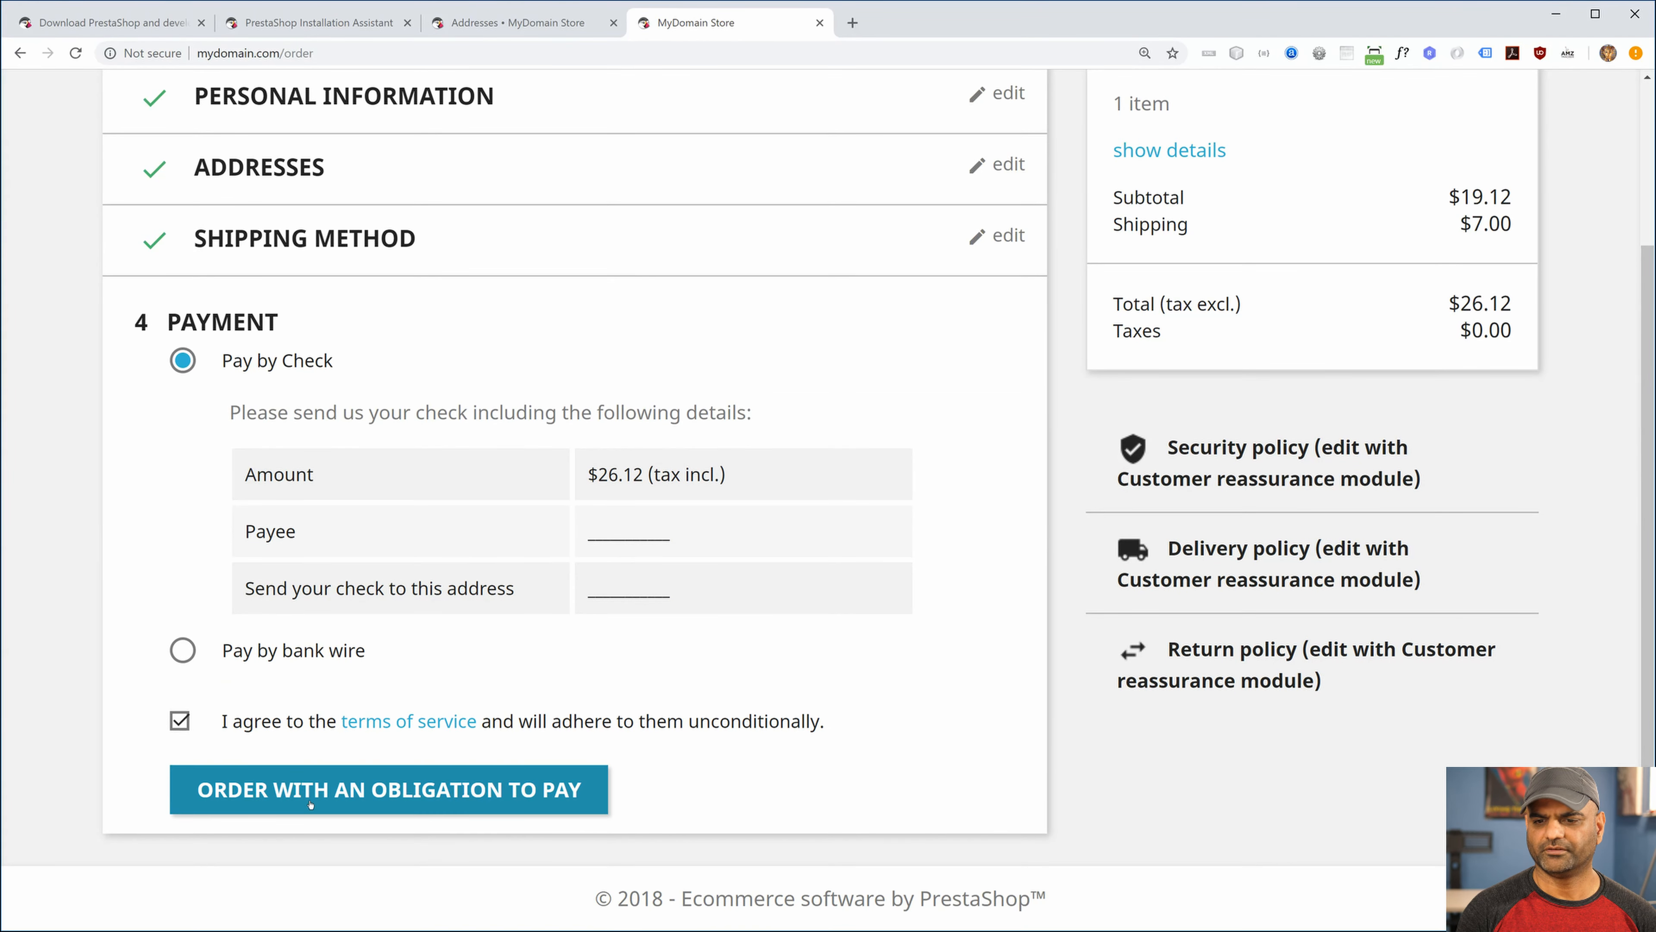
left_click(236, 789)
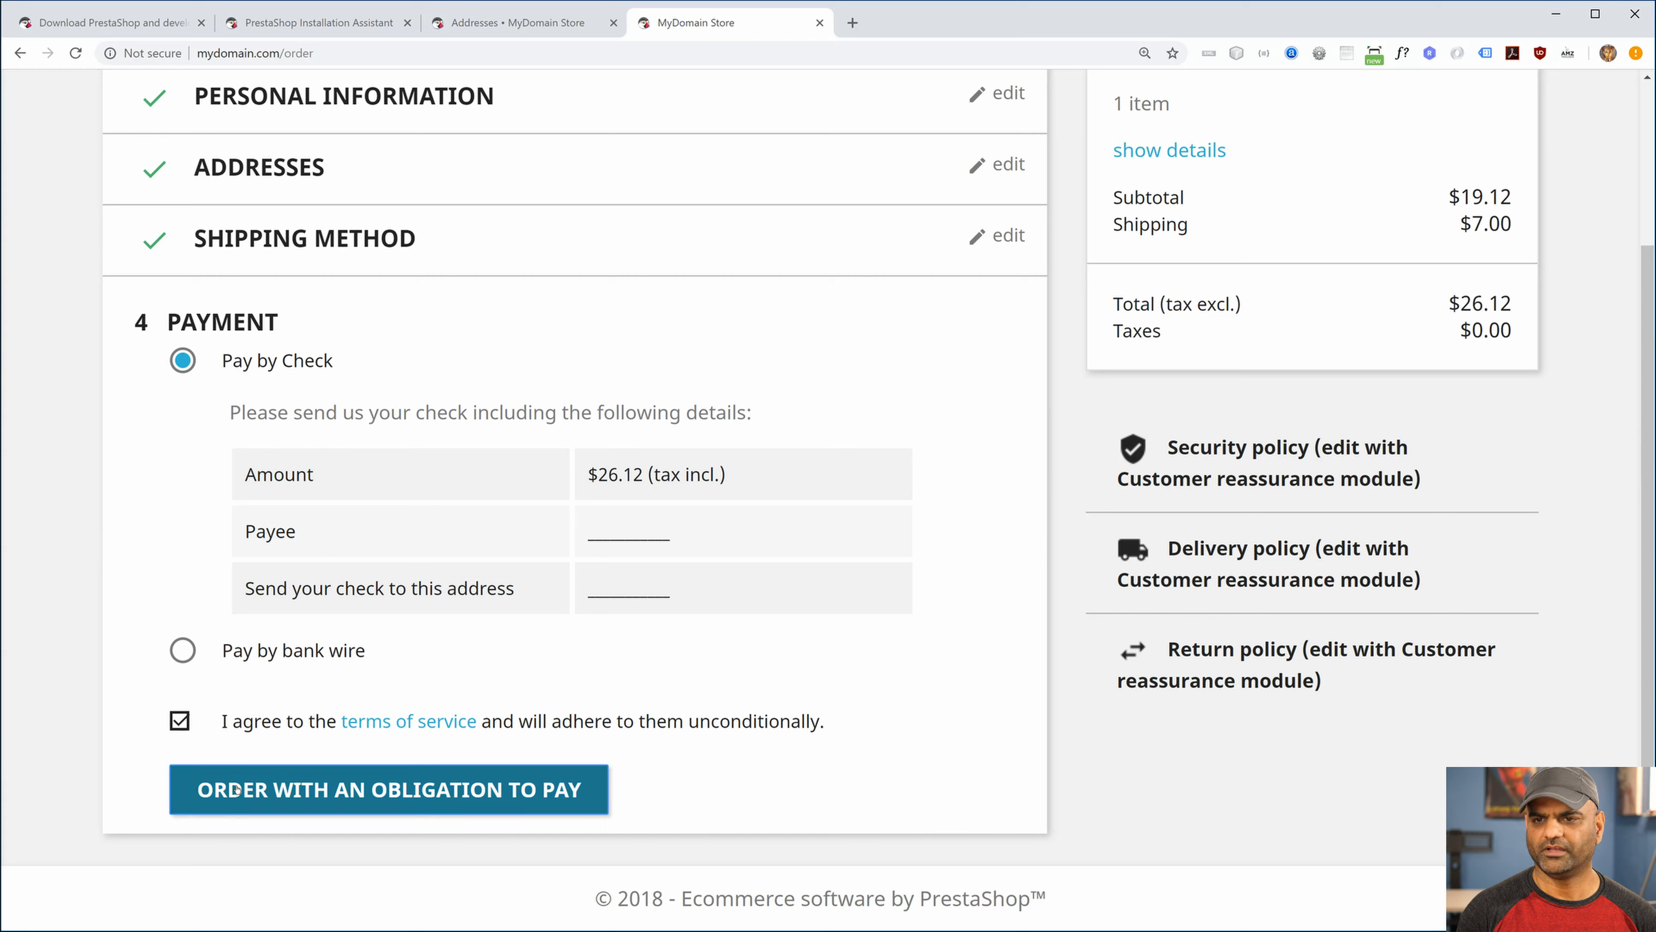
left_click(236, 789)
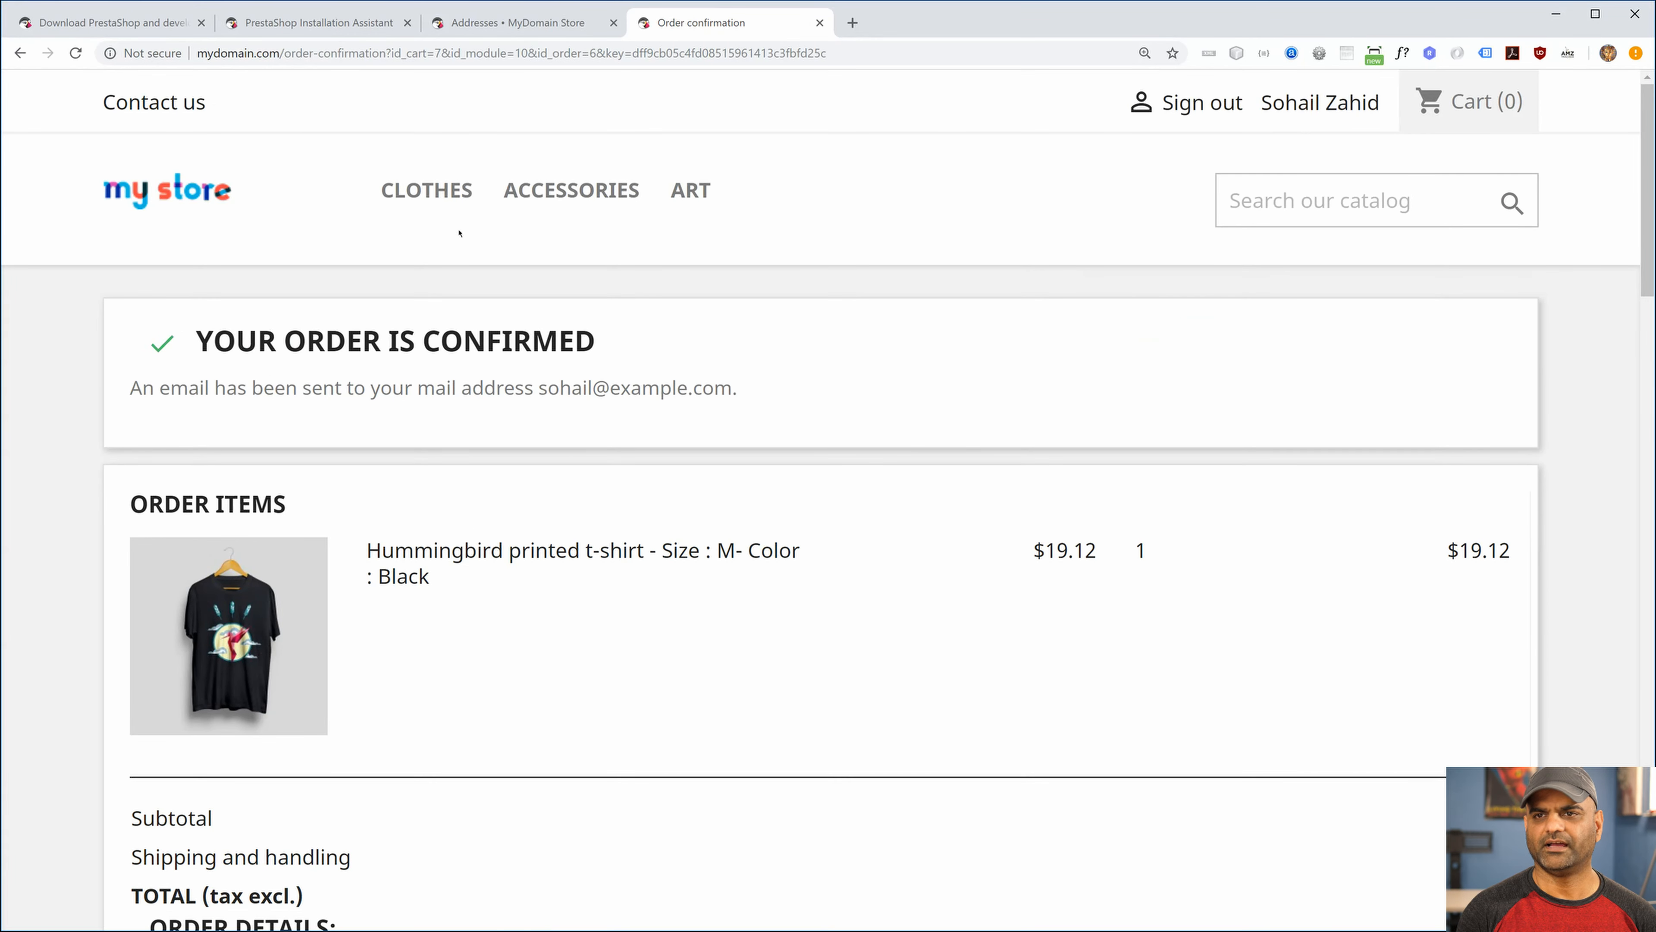
Step: Return to the back office Addresses page after the order is confirmed
left_click(453, 14)
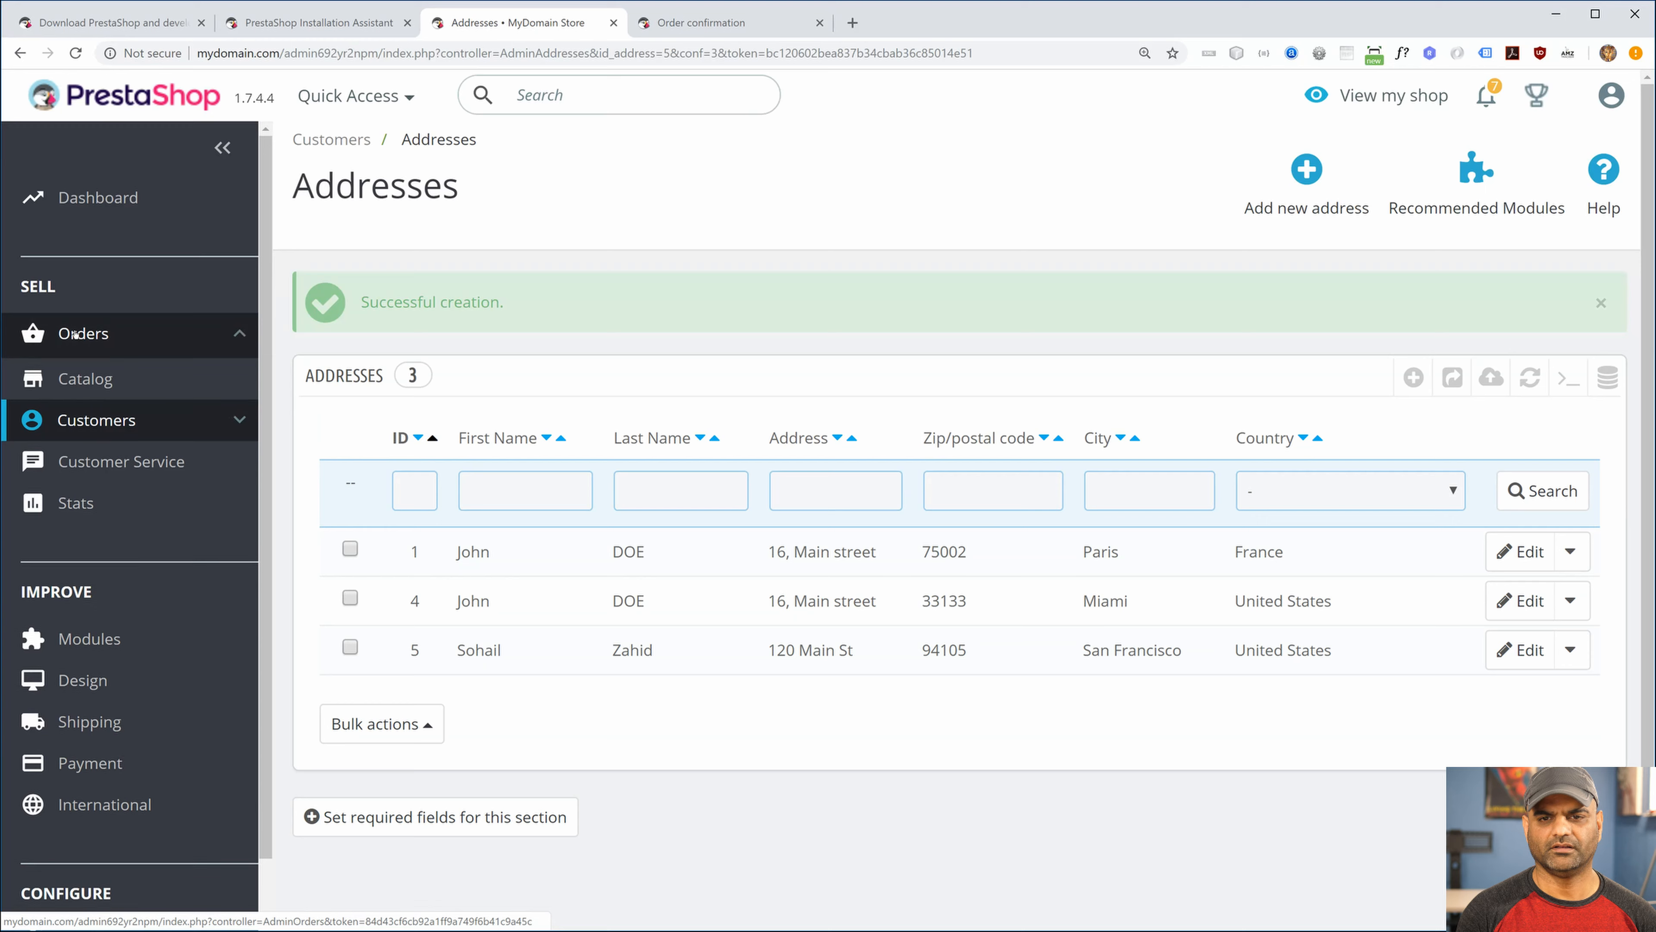
mouse_move(75, 334)
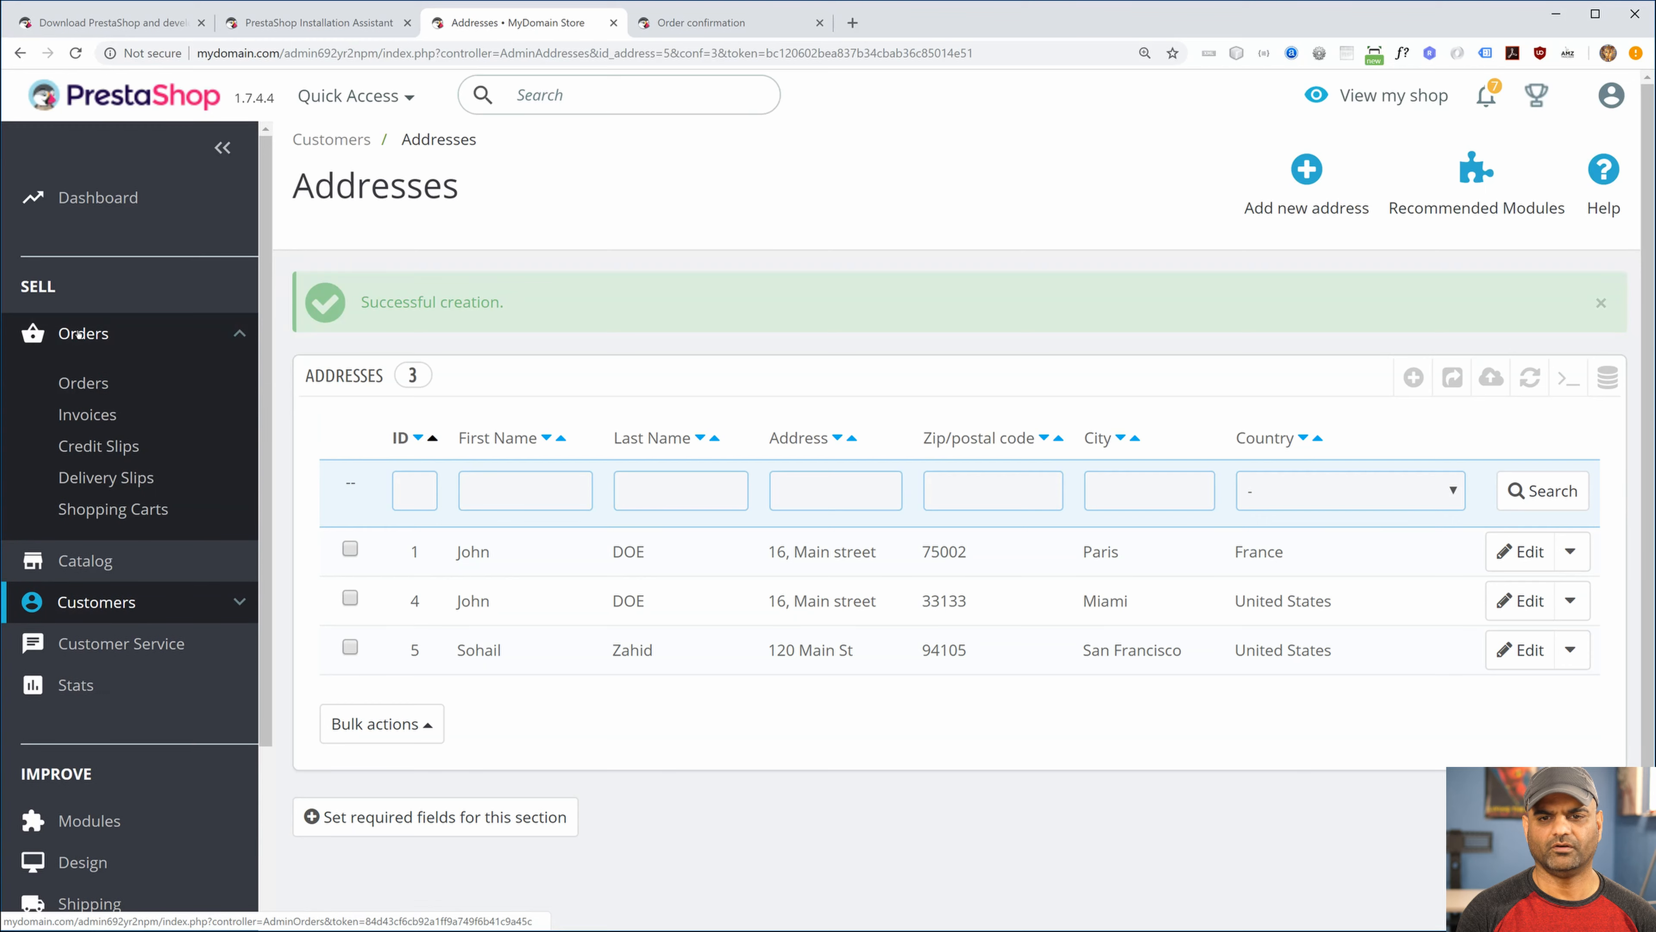
Step: Open the Orders list and the details of the new $26.12 check-payment order
left_click(70, 386)
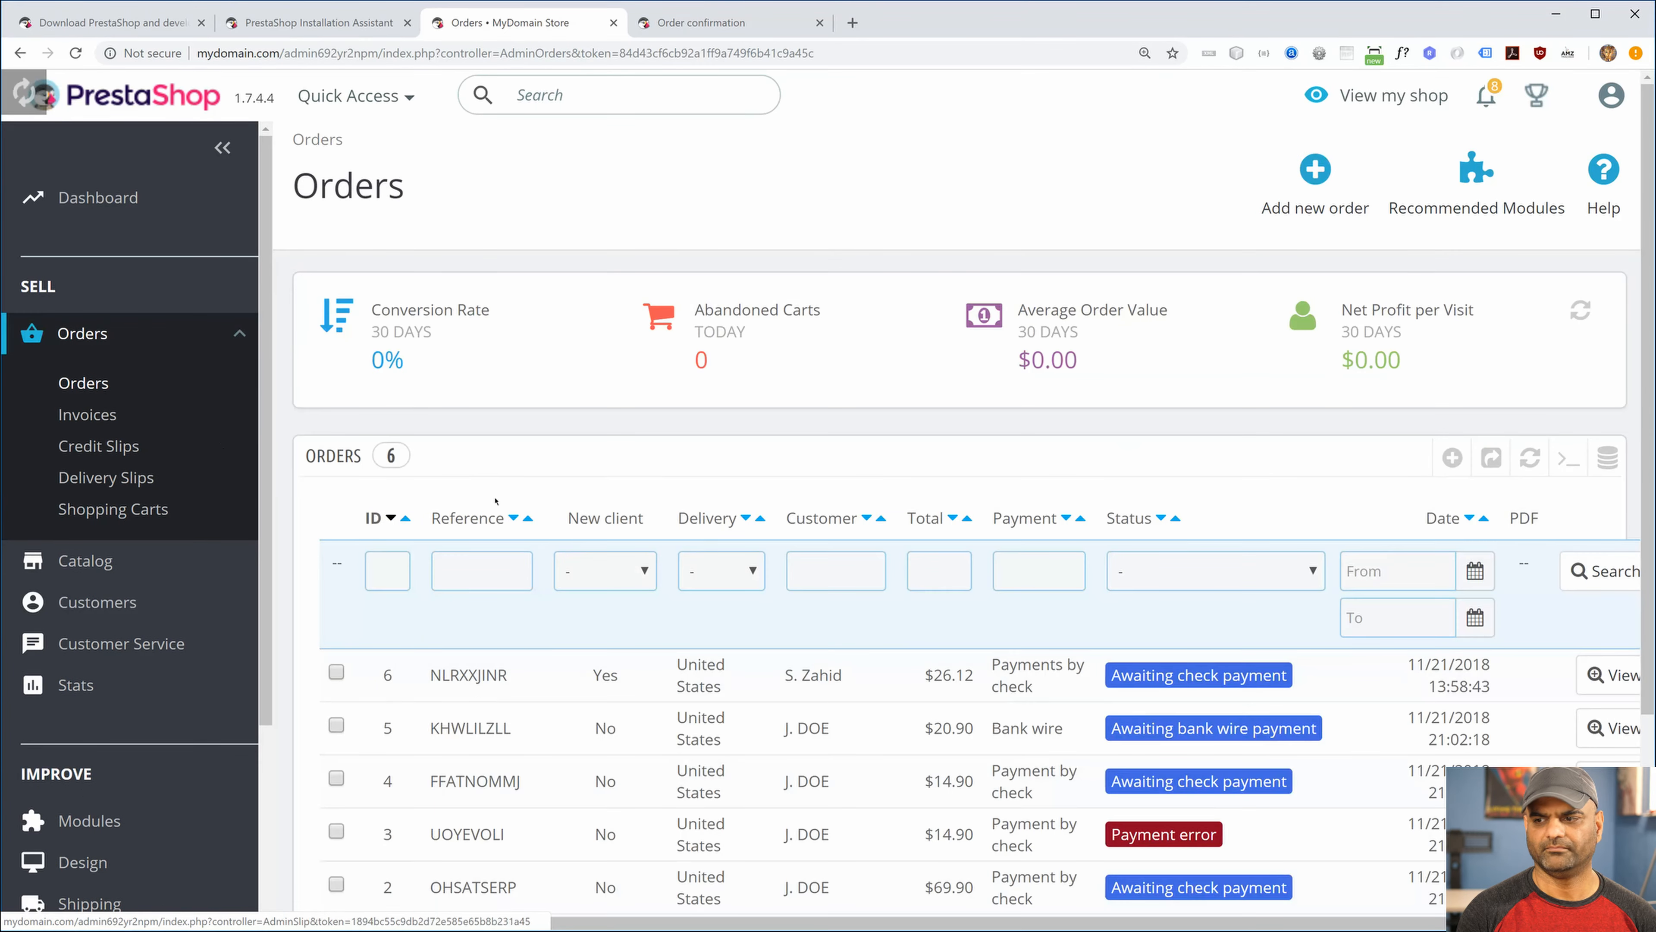
scroll(562, 513, "down", 1)
scroll(562, 513, "up", 1)
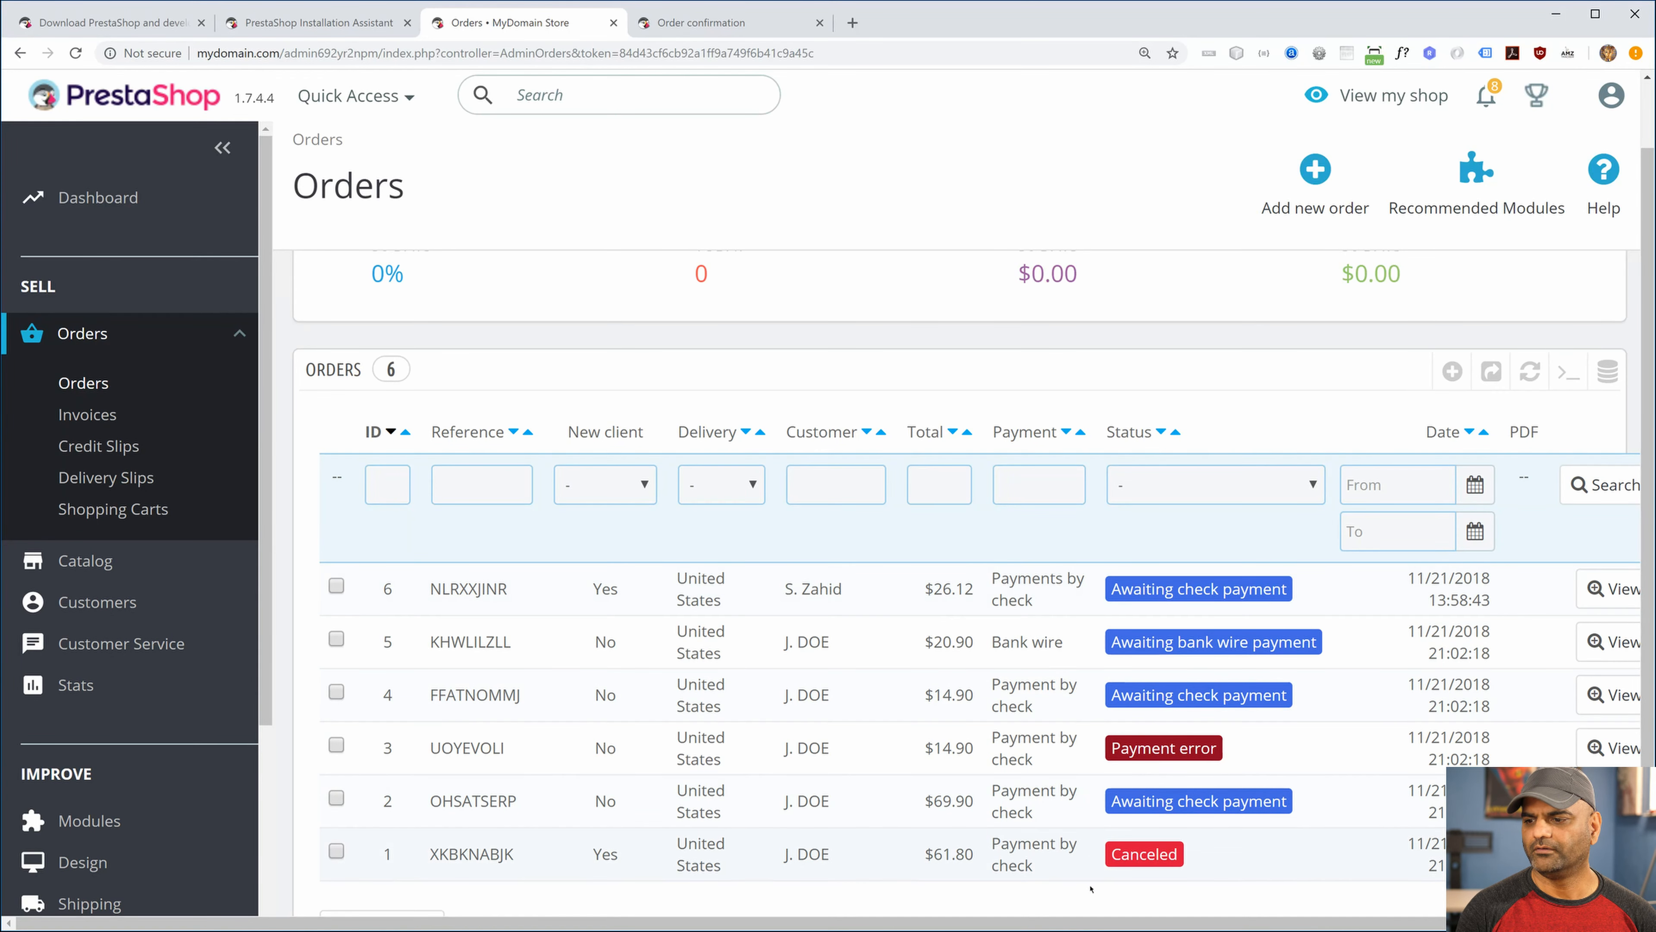
scroll(1108, 861, "right", 1)
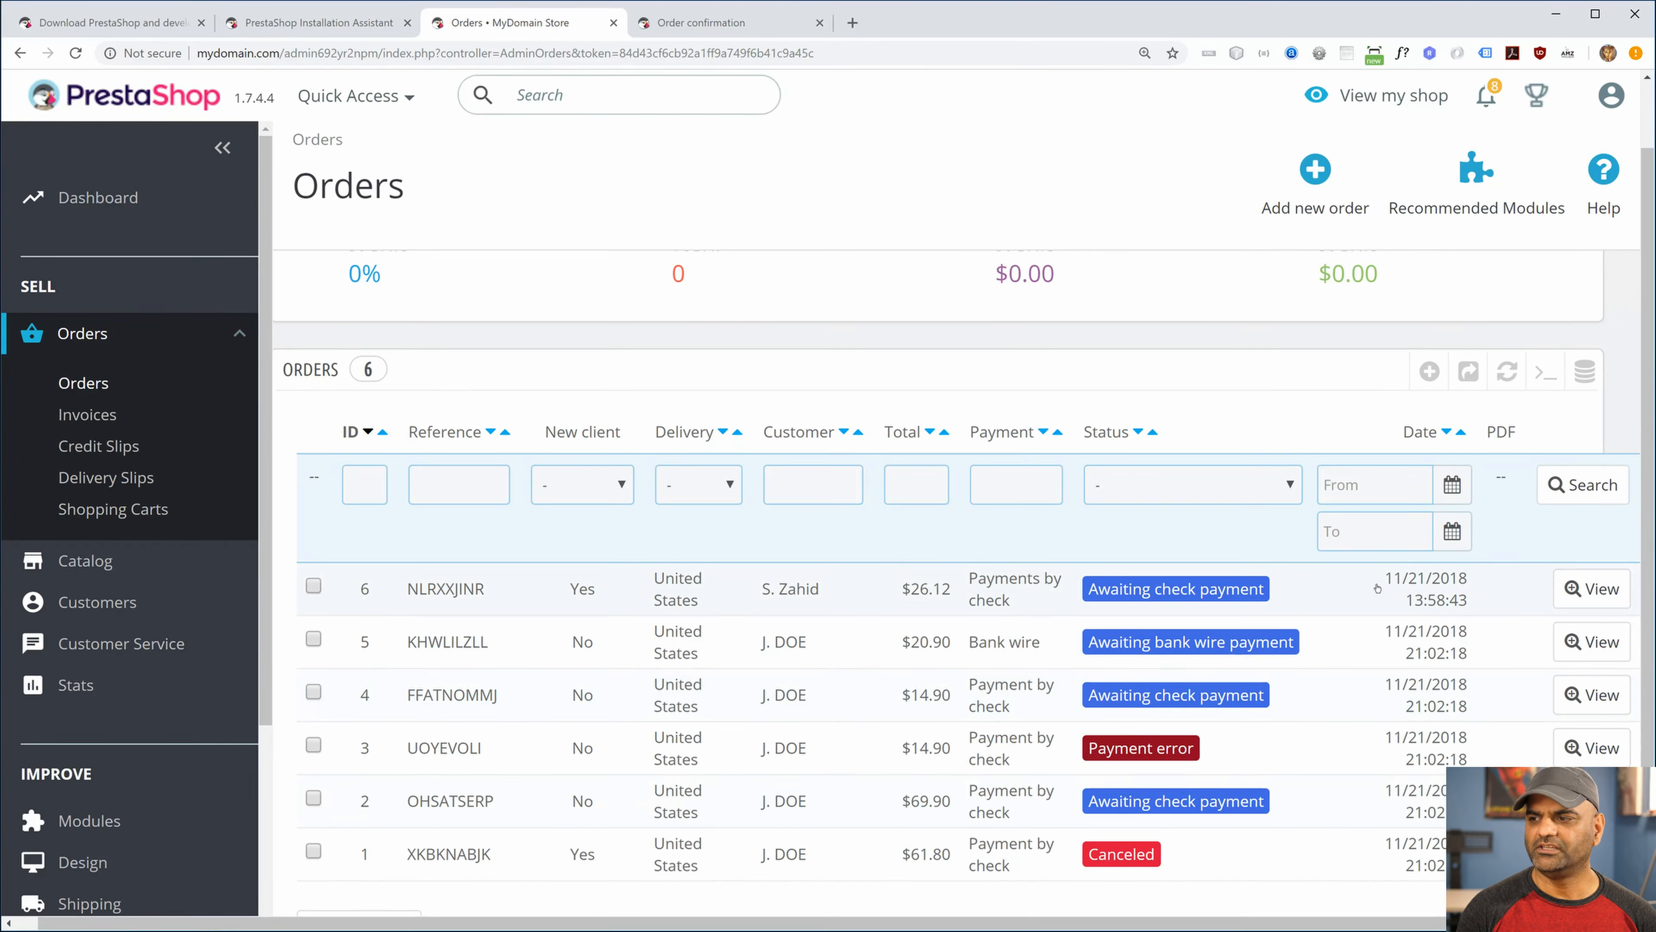
left_click(1591, 589)
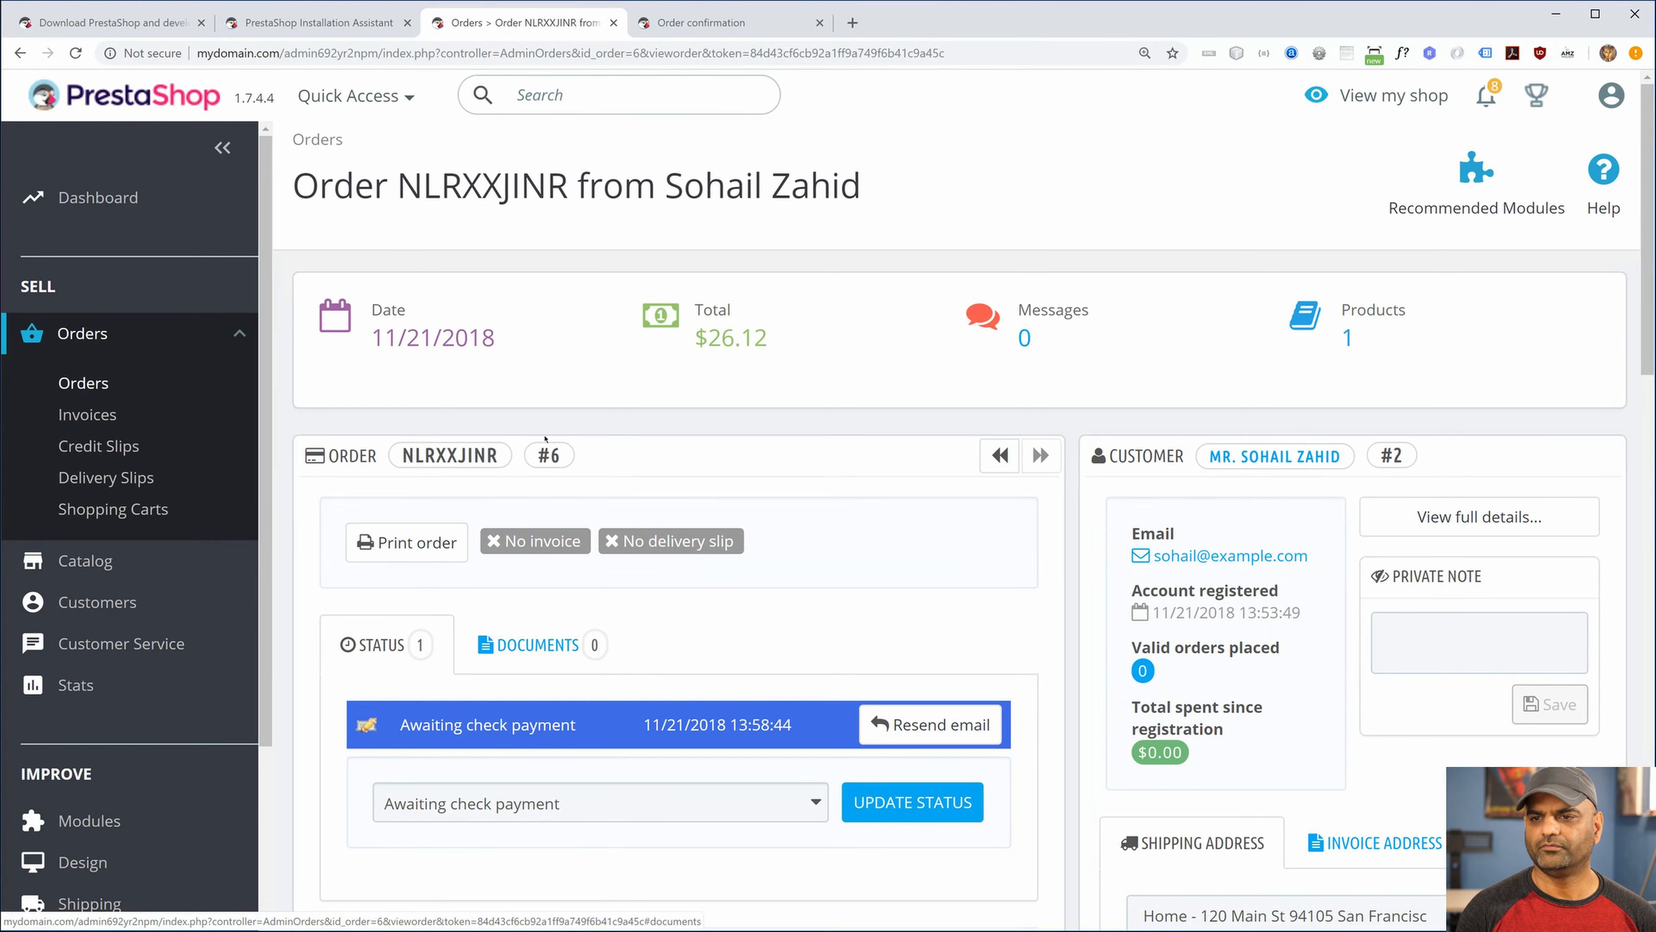
Step: Review order NLRXXJINR's date, product stock of 299 and $19.12 products total, then return to the Dashboard
triple_click(396, 337)
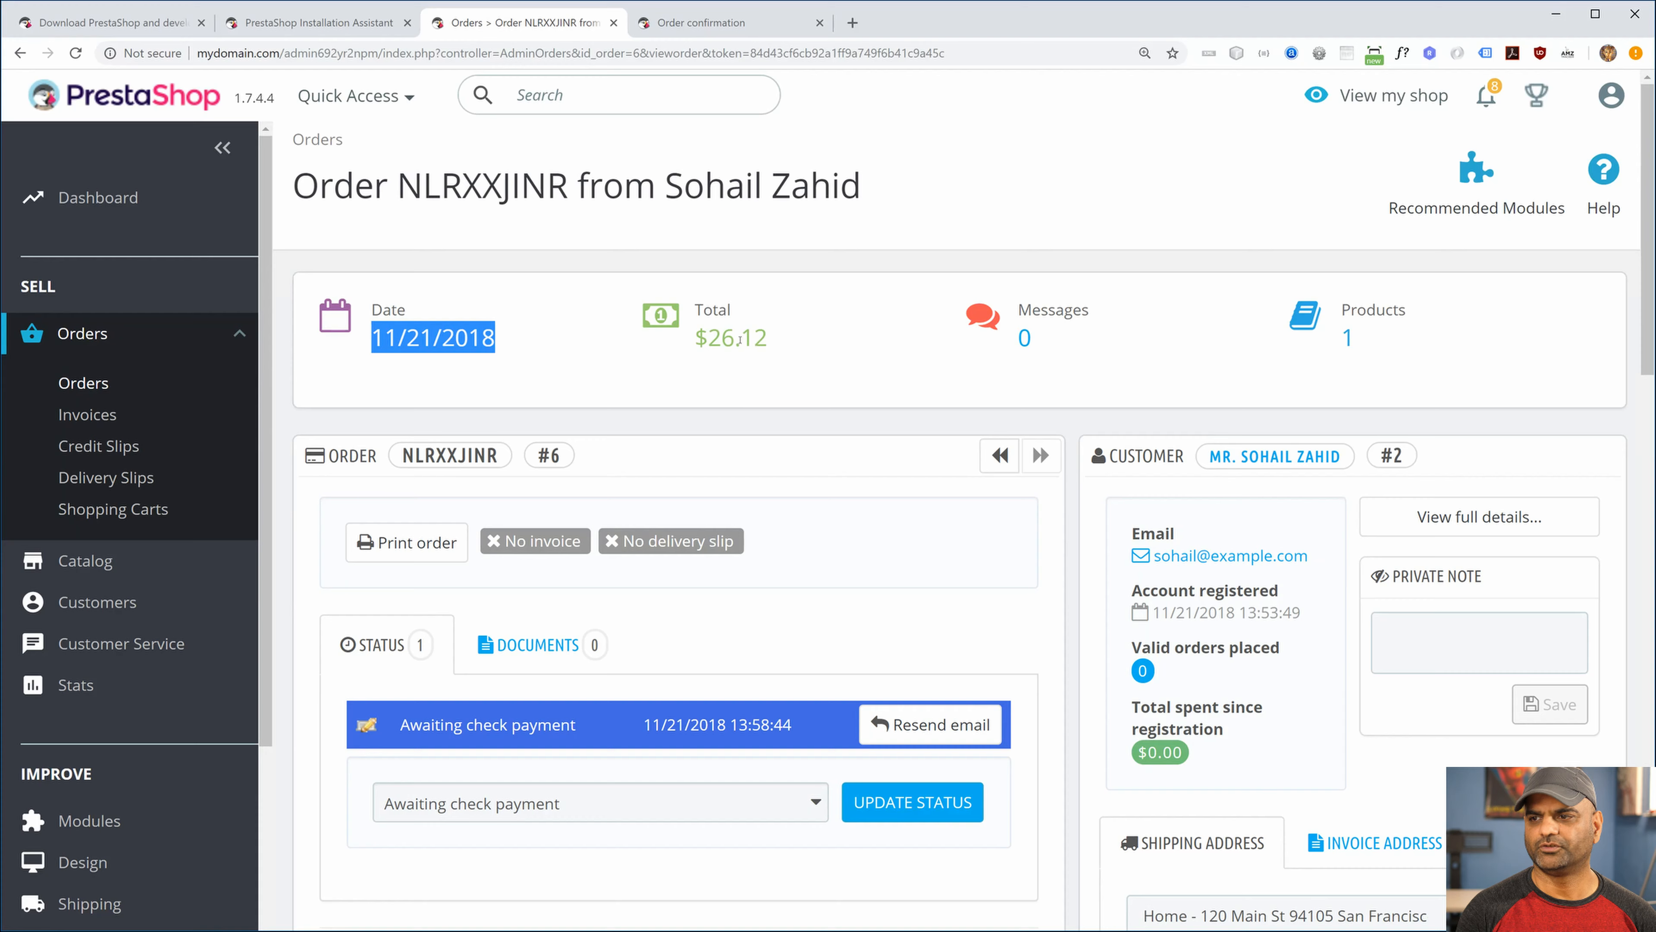
scroll(841, 591, "down", 2)
scroll(841, 592, "up", 2)
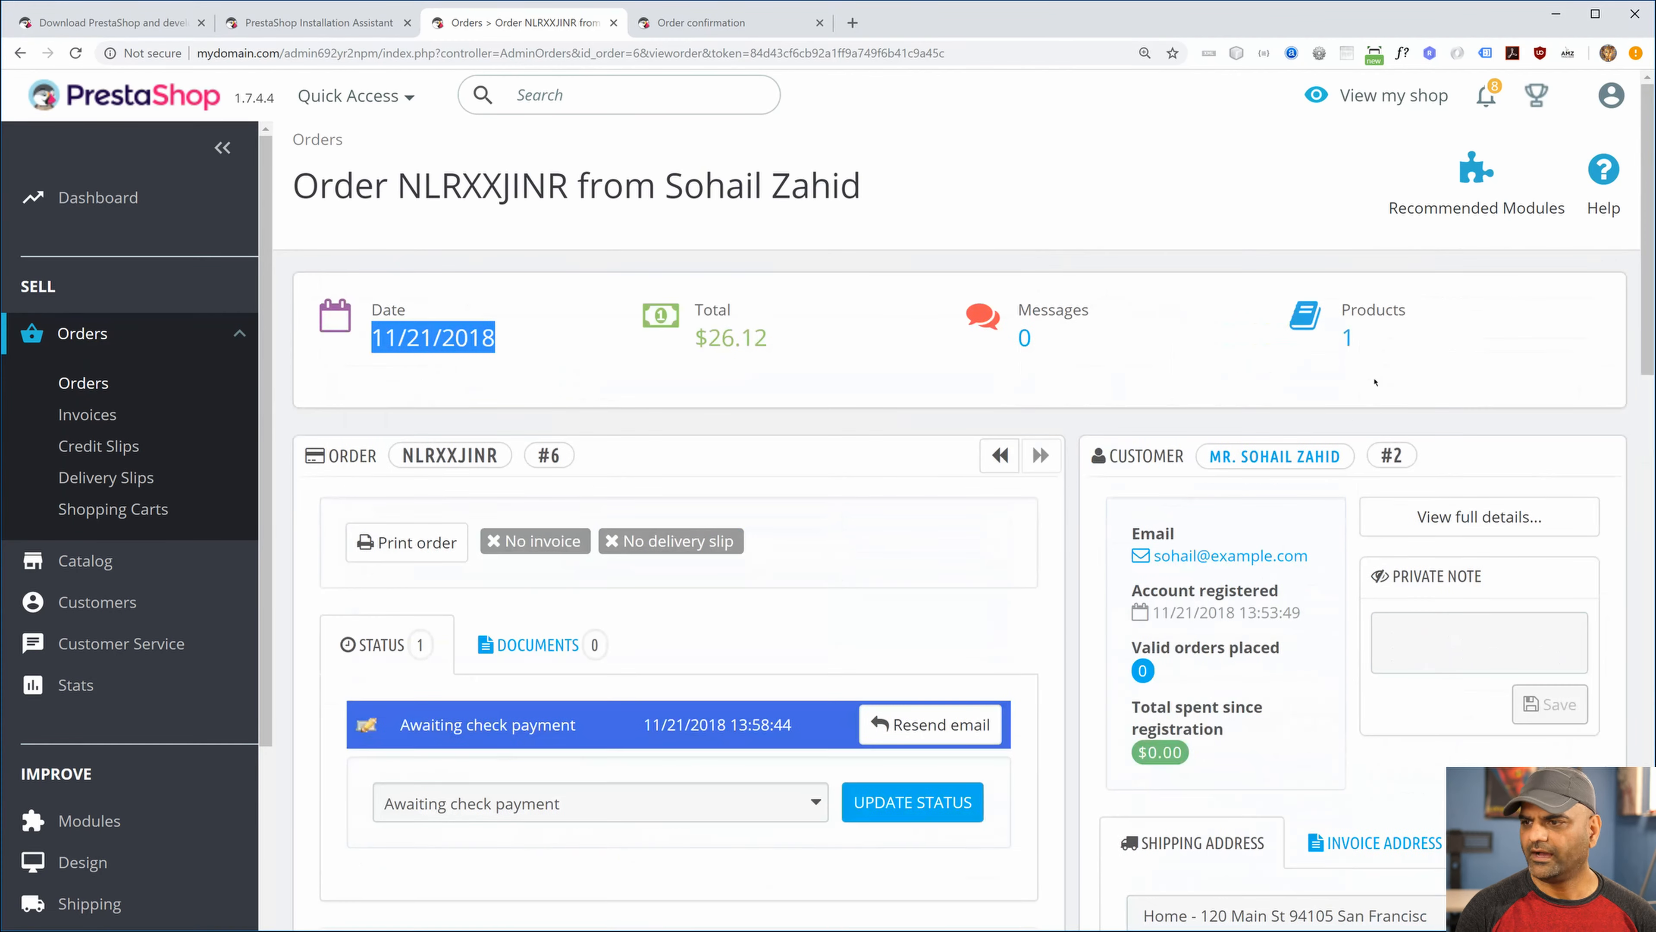
left_click(1347, 337)
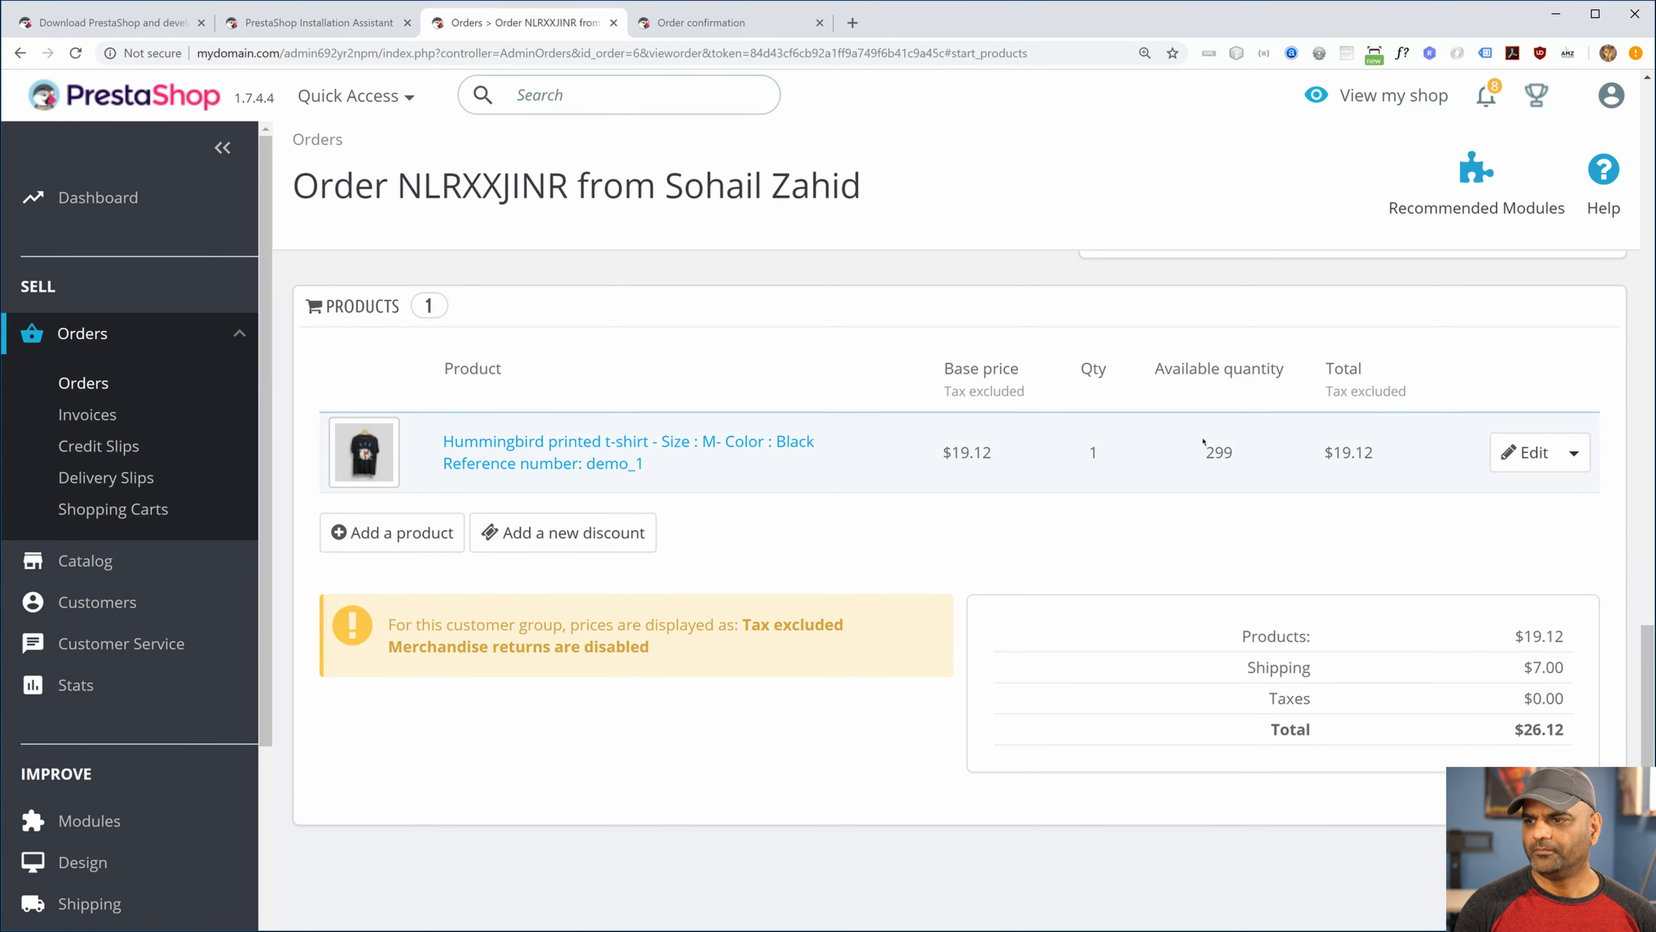
double_click(1219, 452)
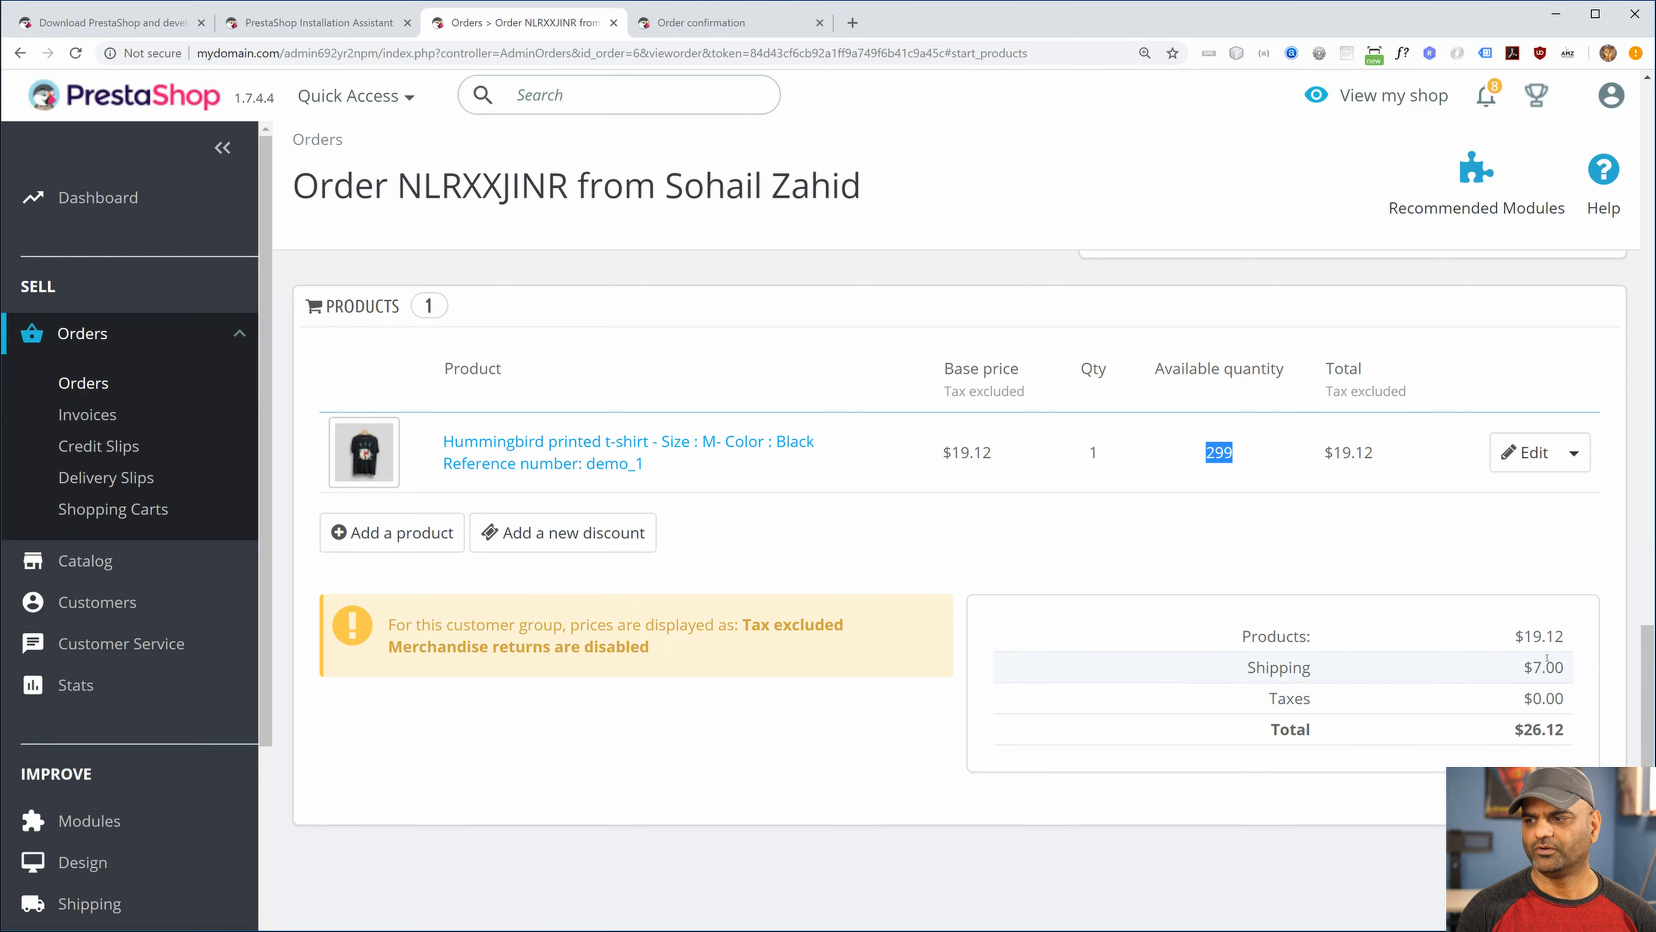
triple_click(1532, 637)
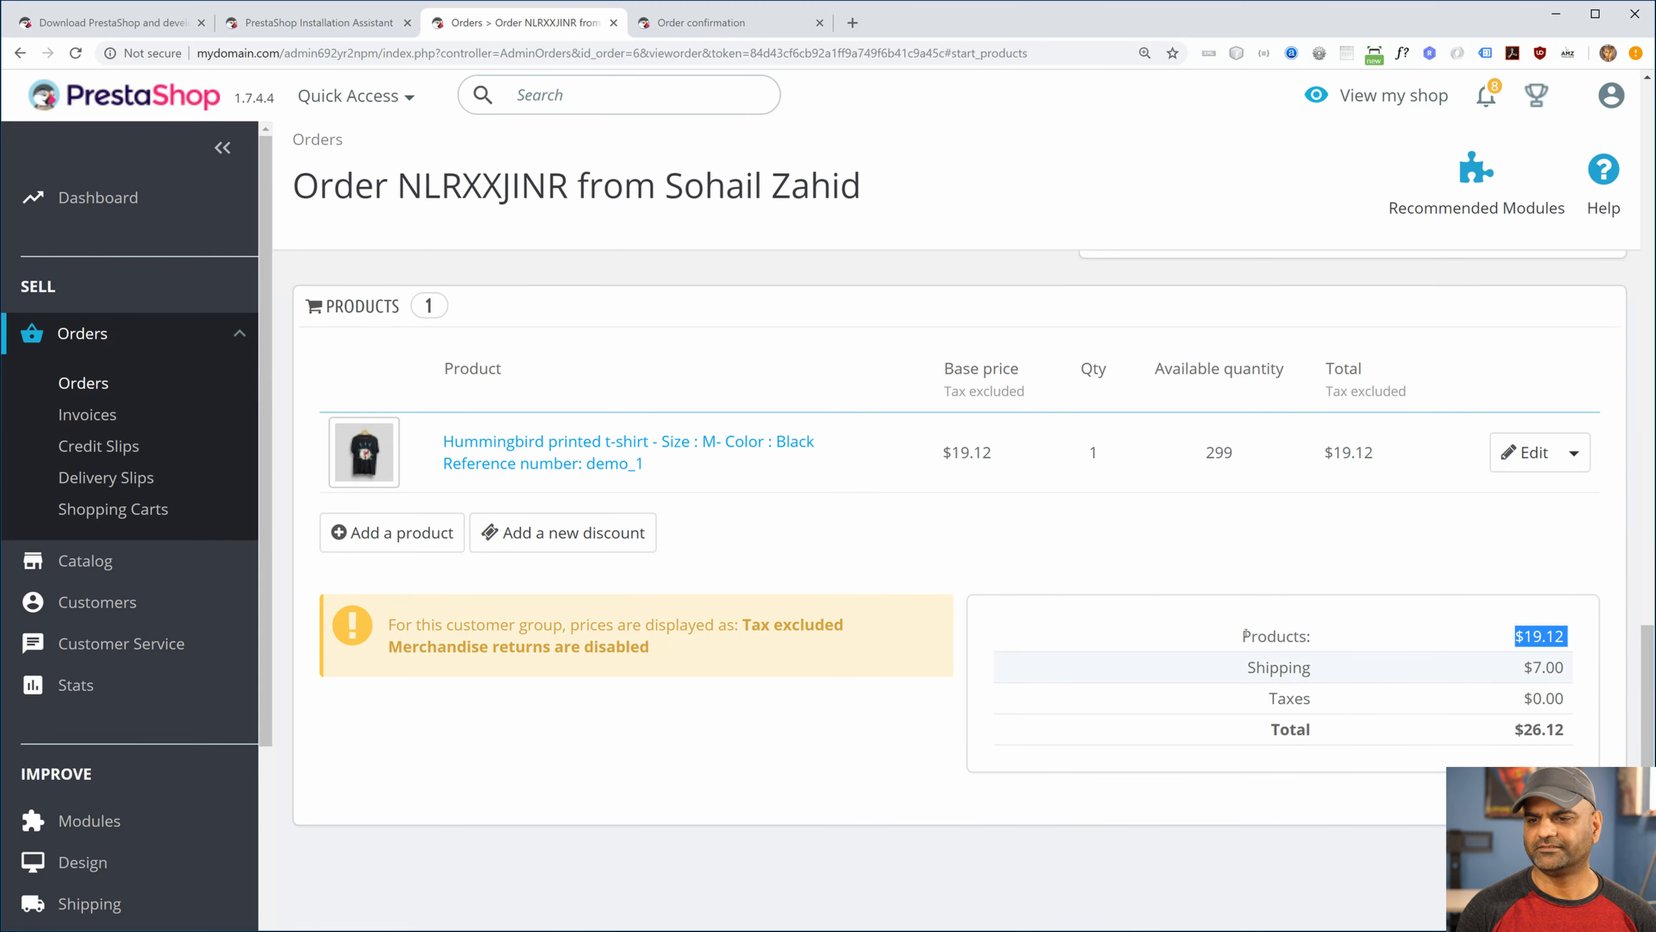
scroll(707, 644, "up", 15)
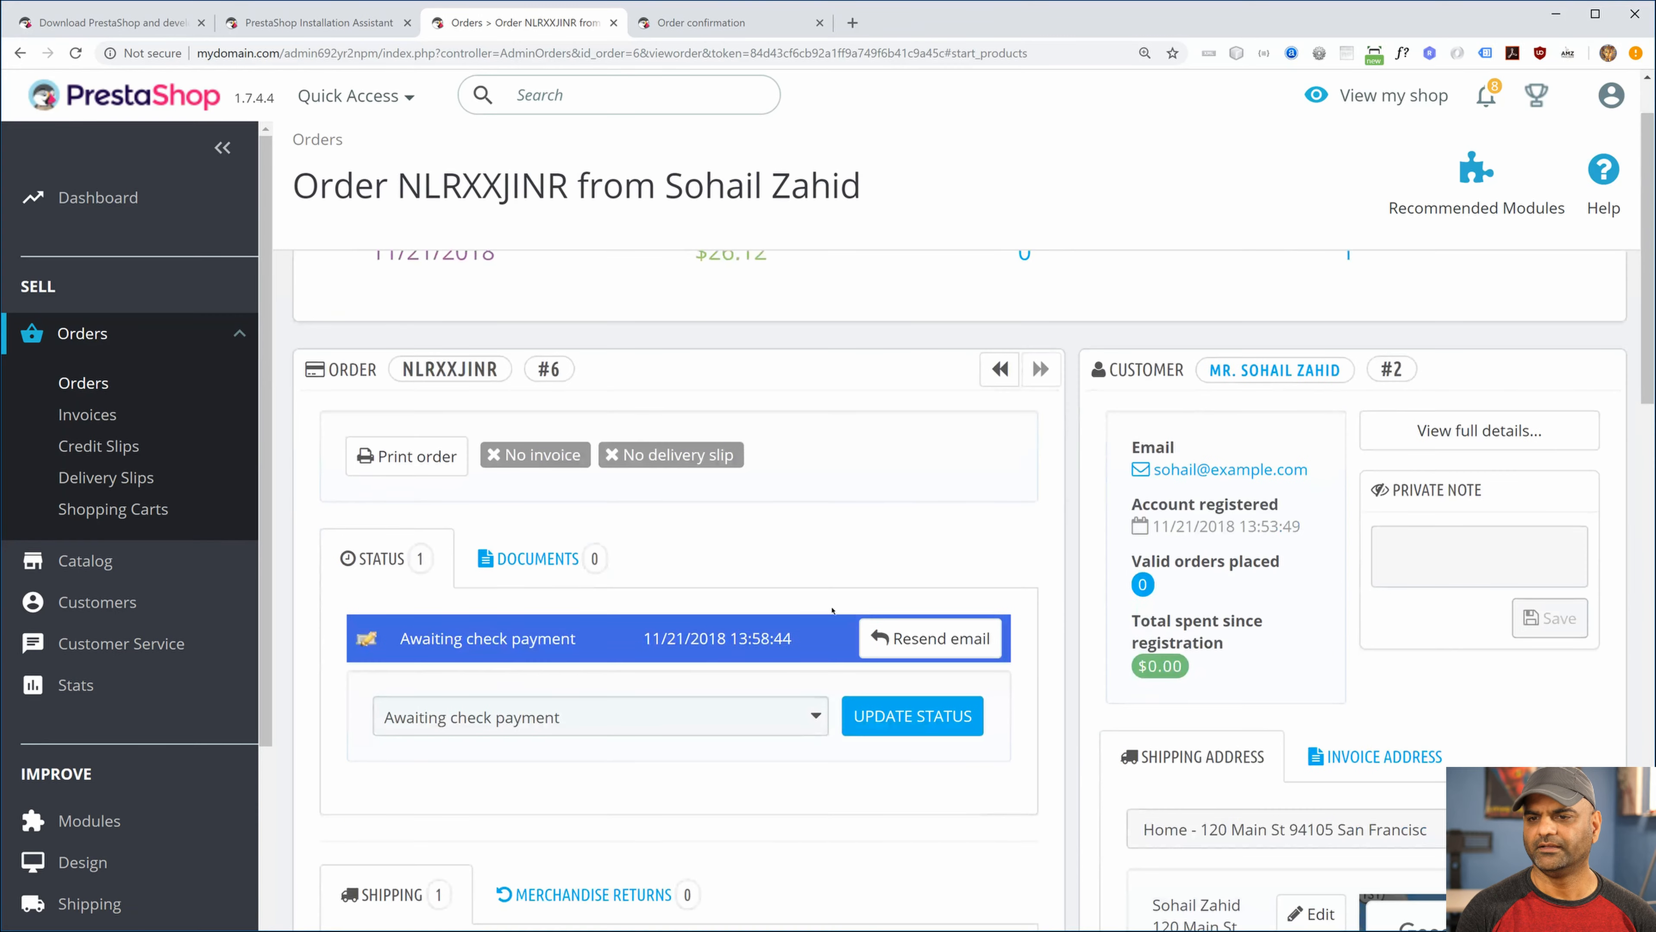
left_click(96, 199)
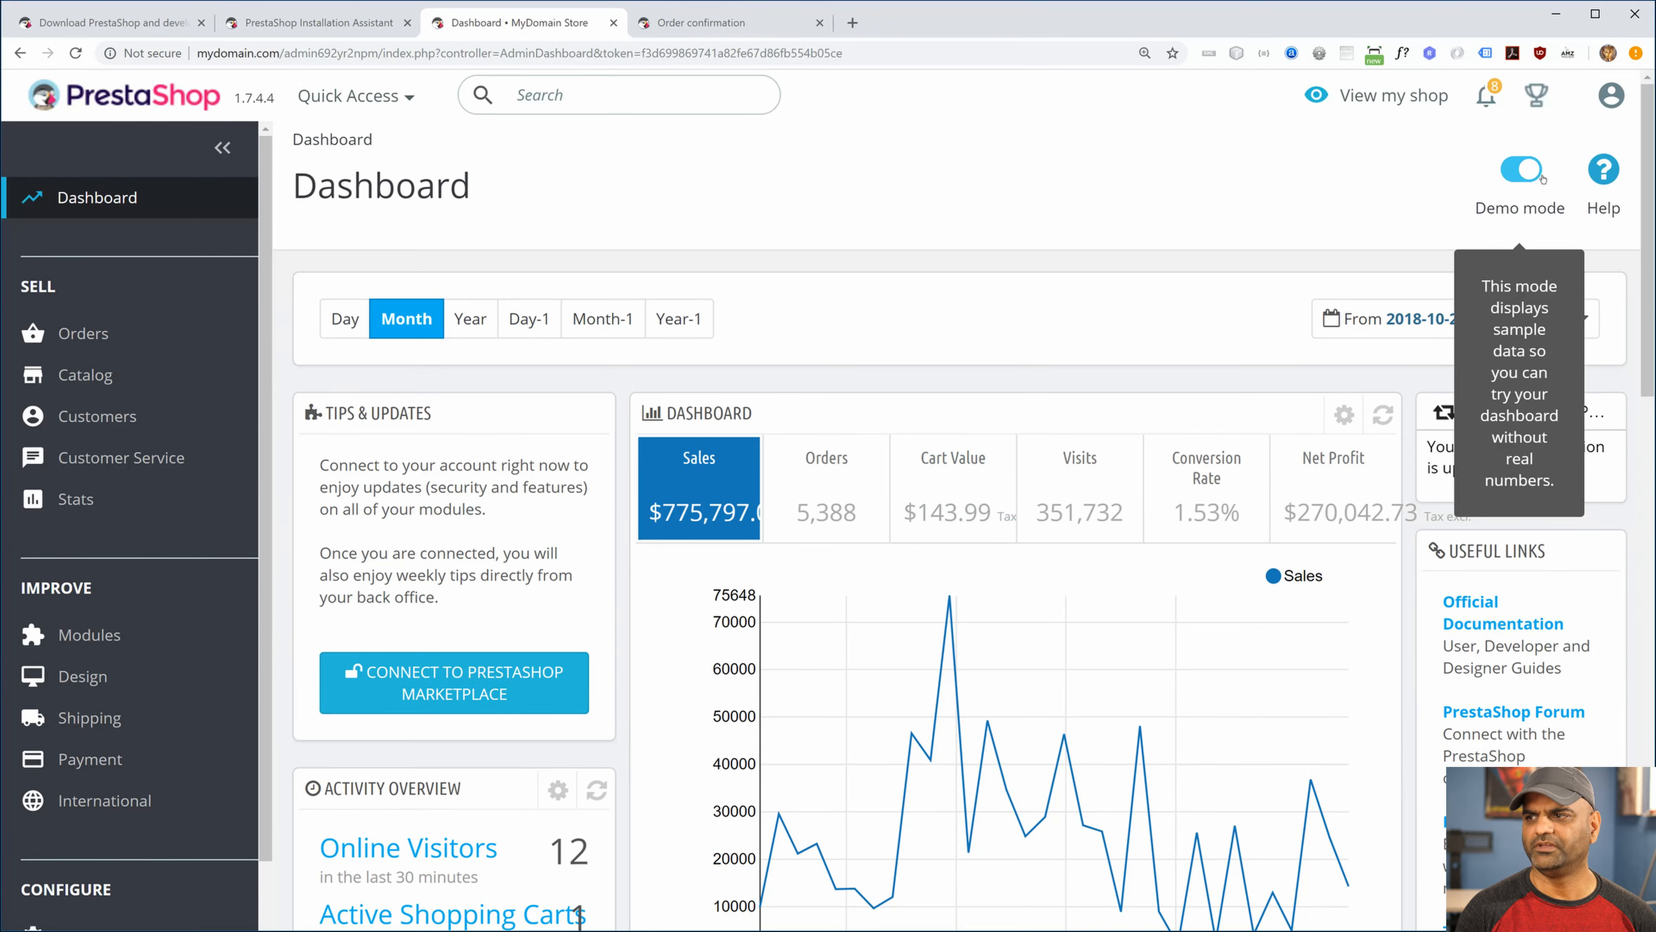
Step: Switch off demo mode so the dashboard shows real figures, $19.12 in sales
mouse_move(787, 489)
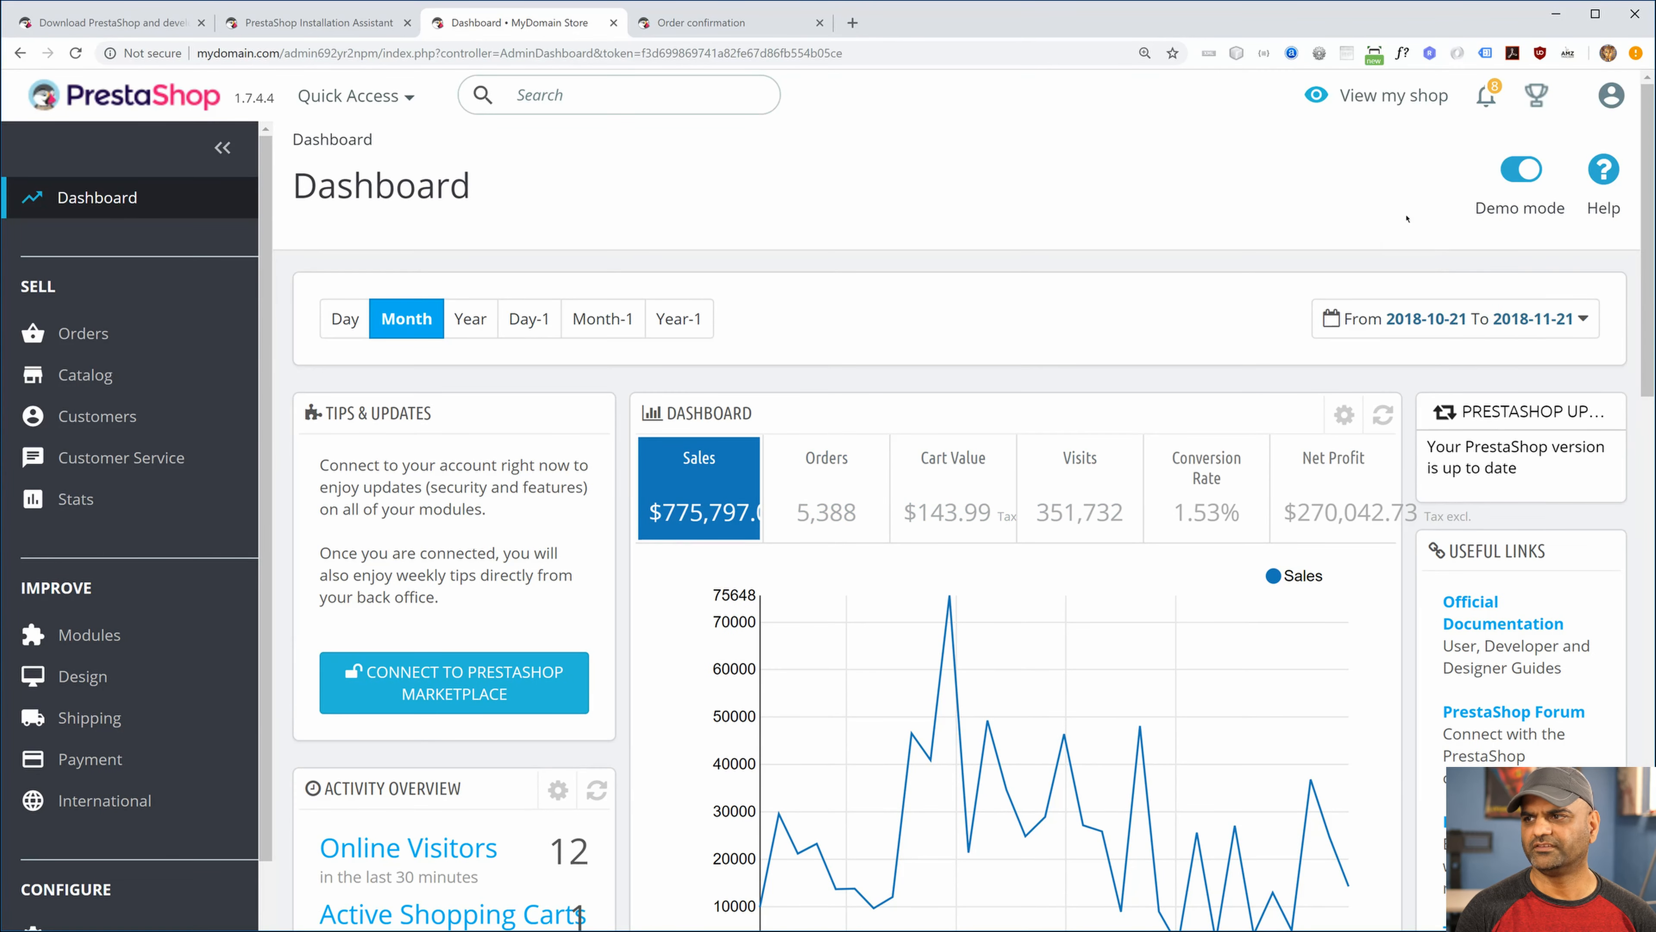
mouse_move(1514, 173)
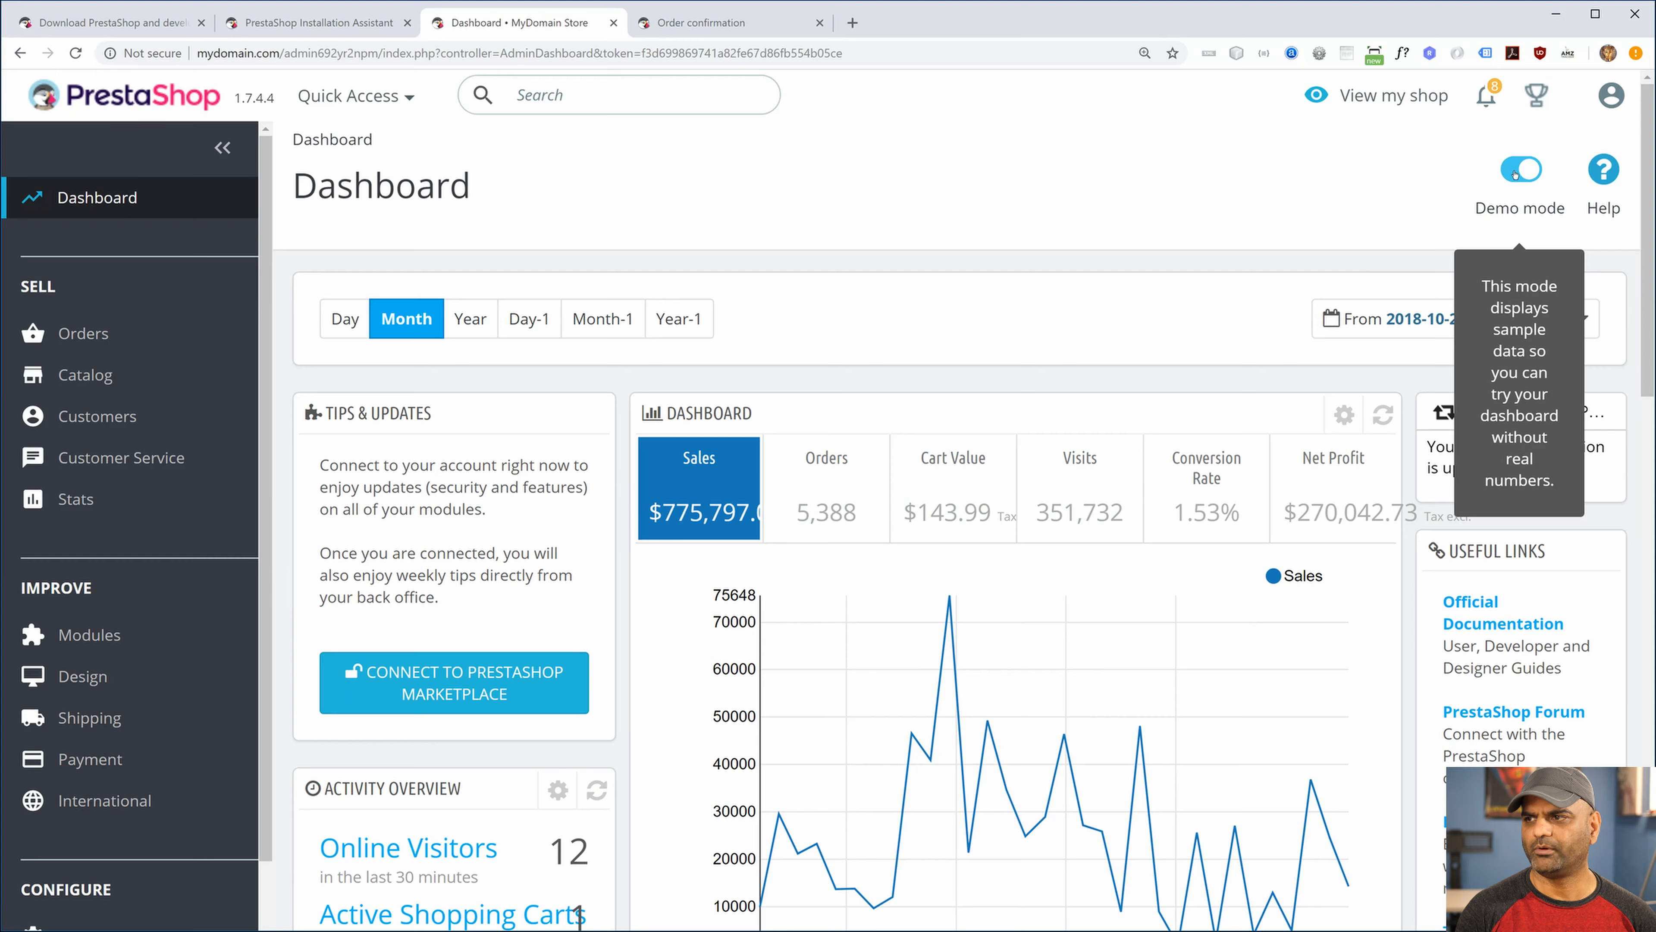
left_click(1514, 170)
scroll(858, 322, "down", 1)
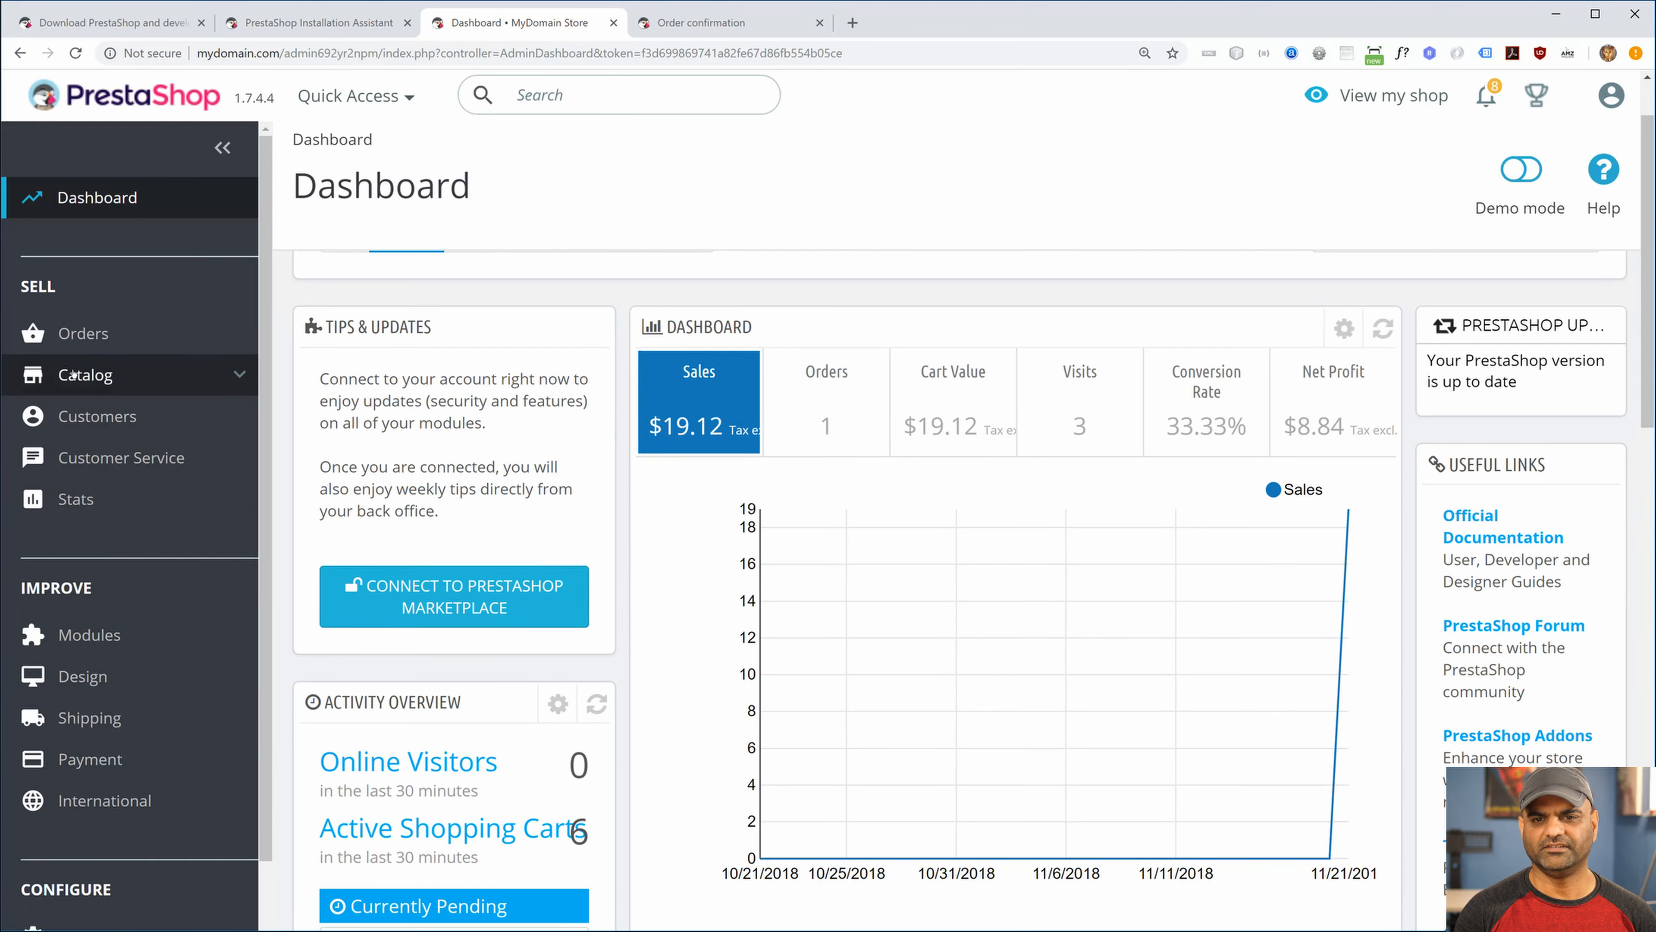
Step: Open the Catalog's Categories list
mouse_move(1340, 373)
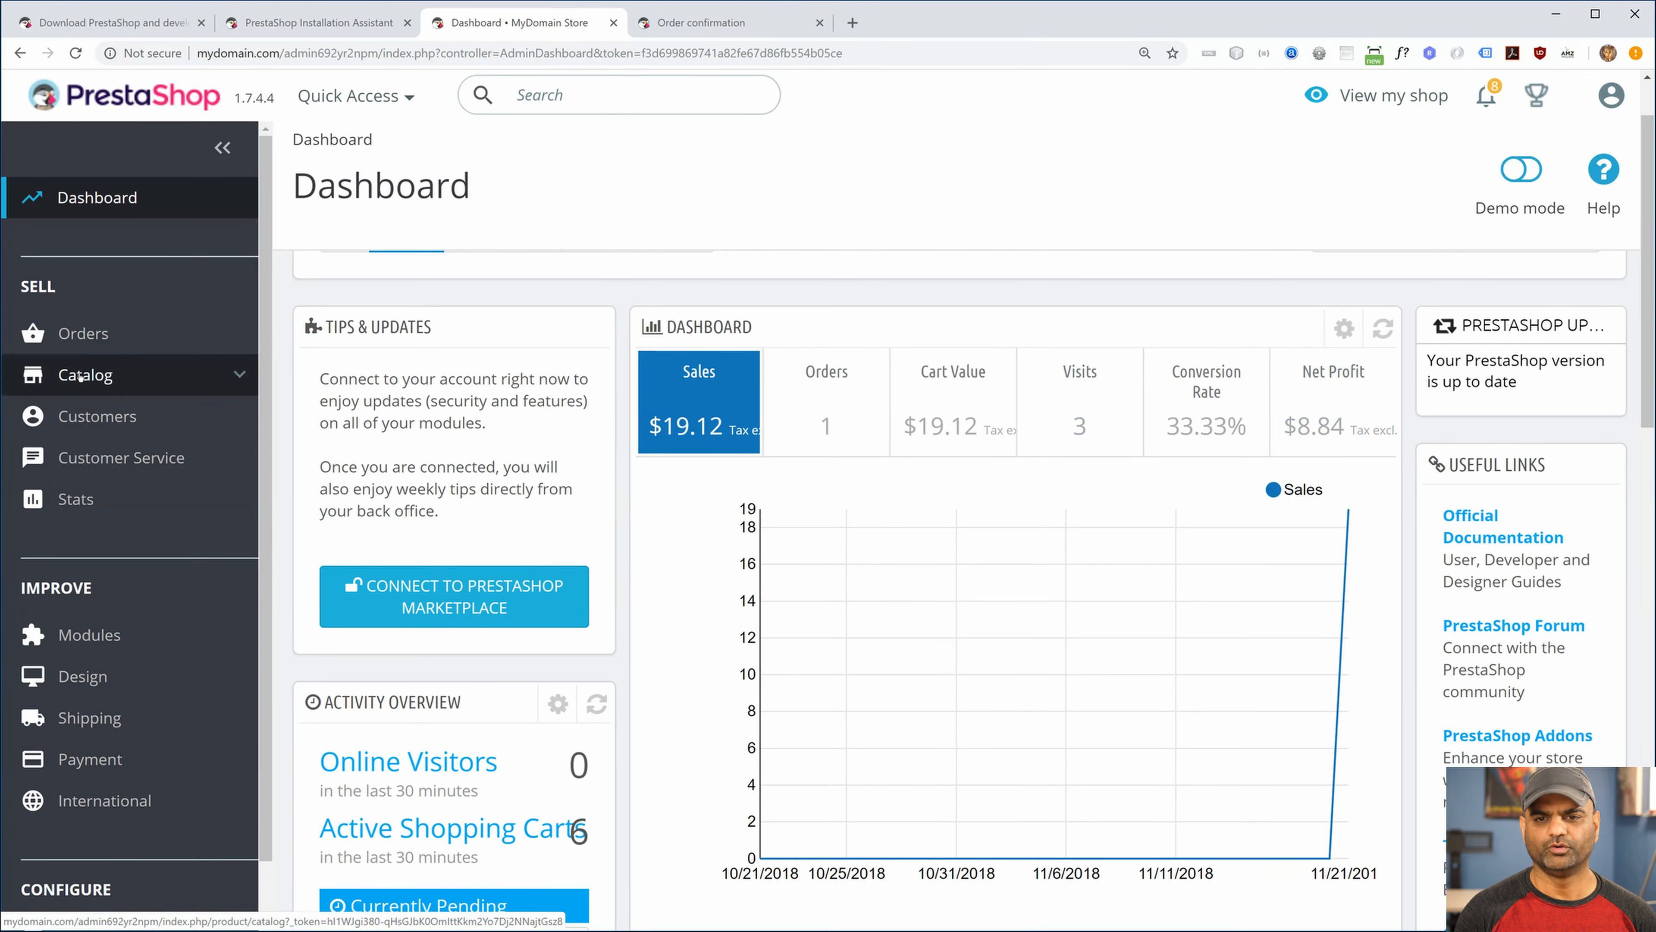
mouse_move(80, 377)
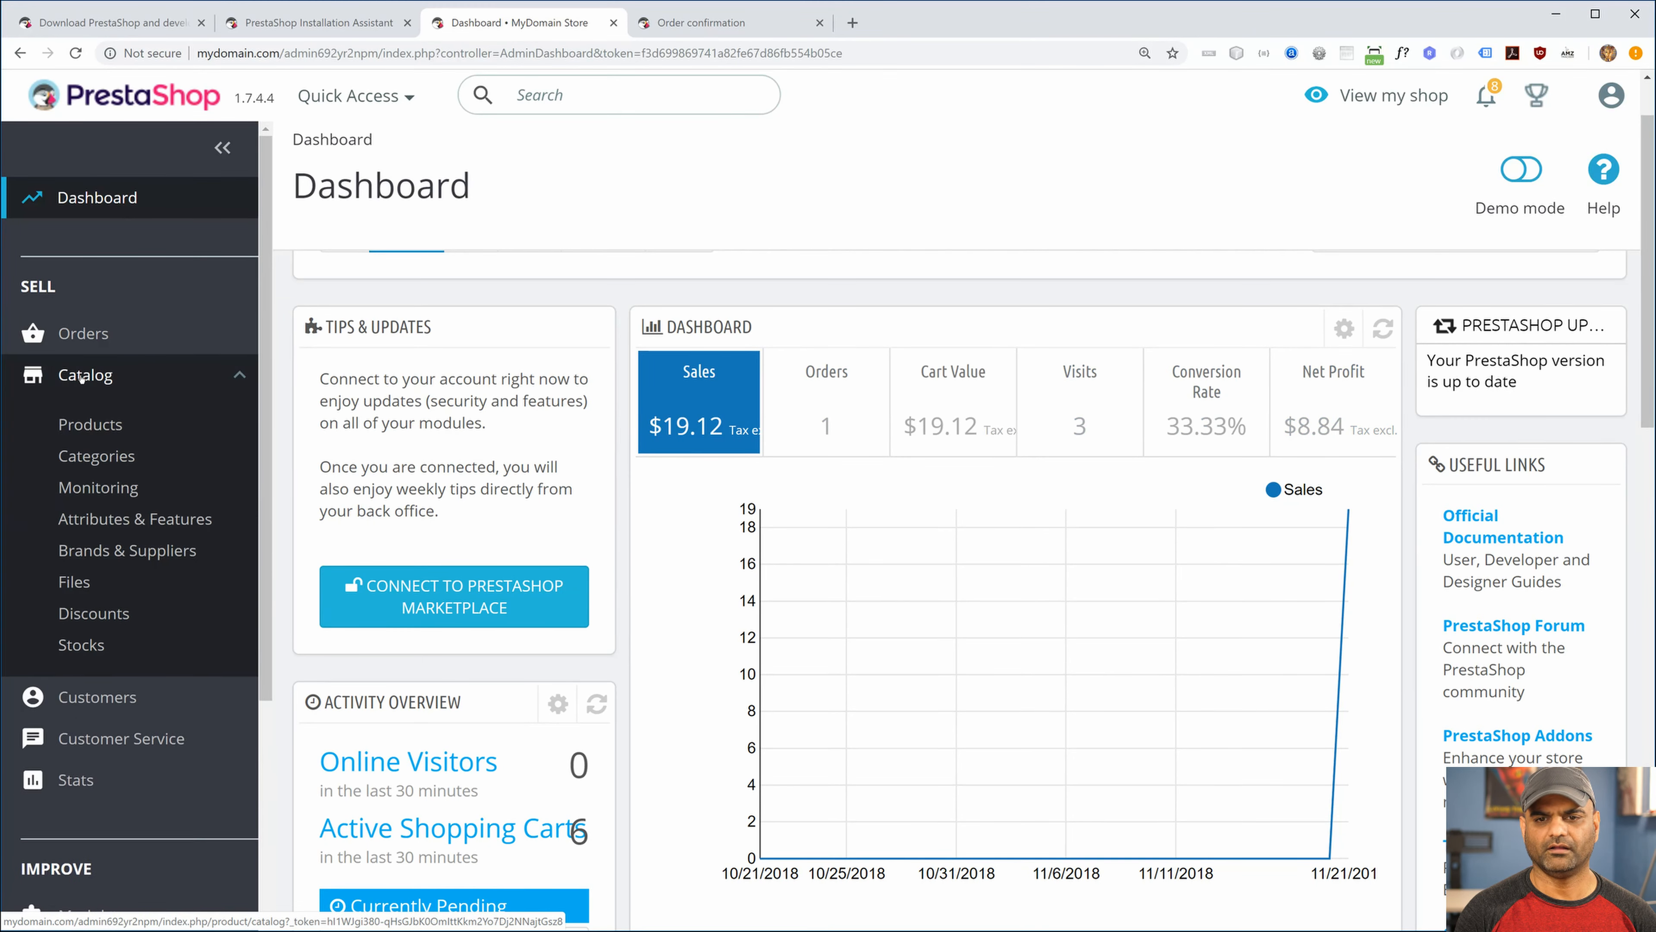
left_click(72, 456)
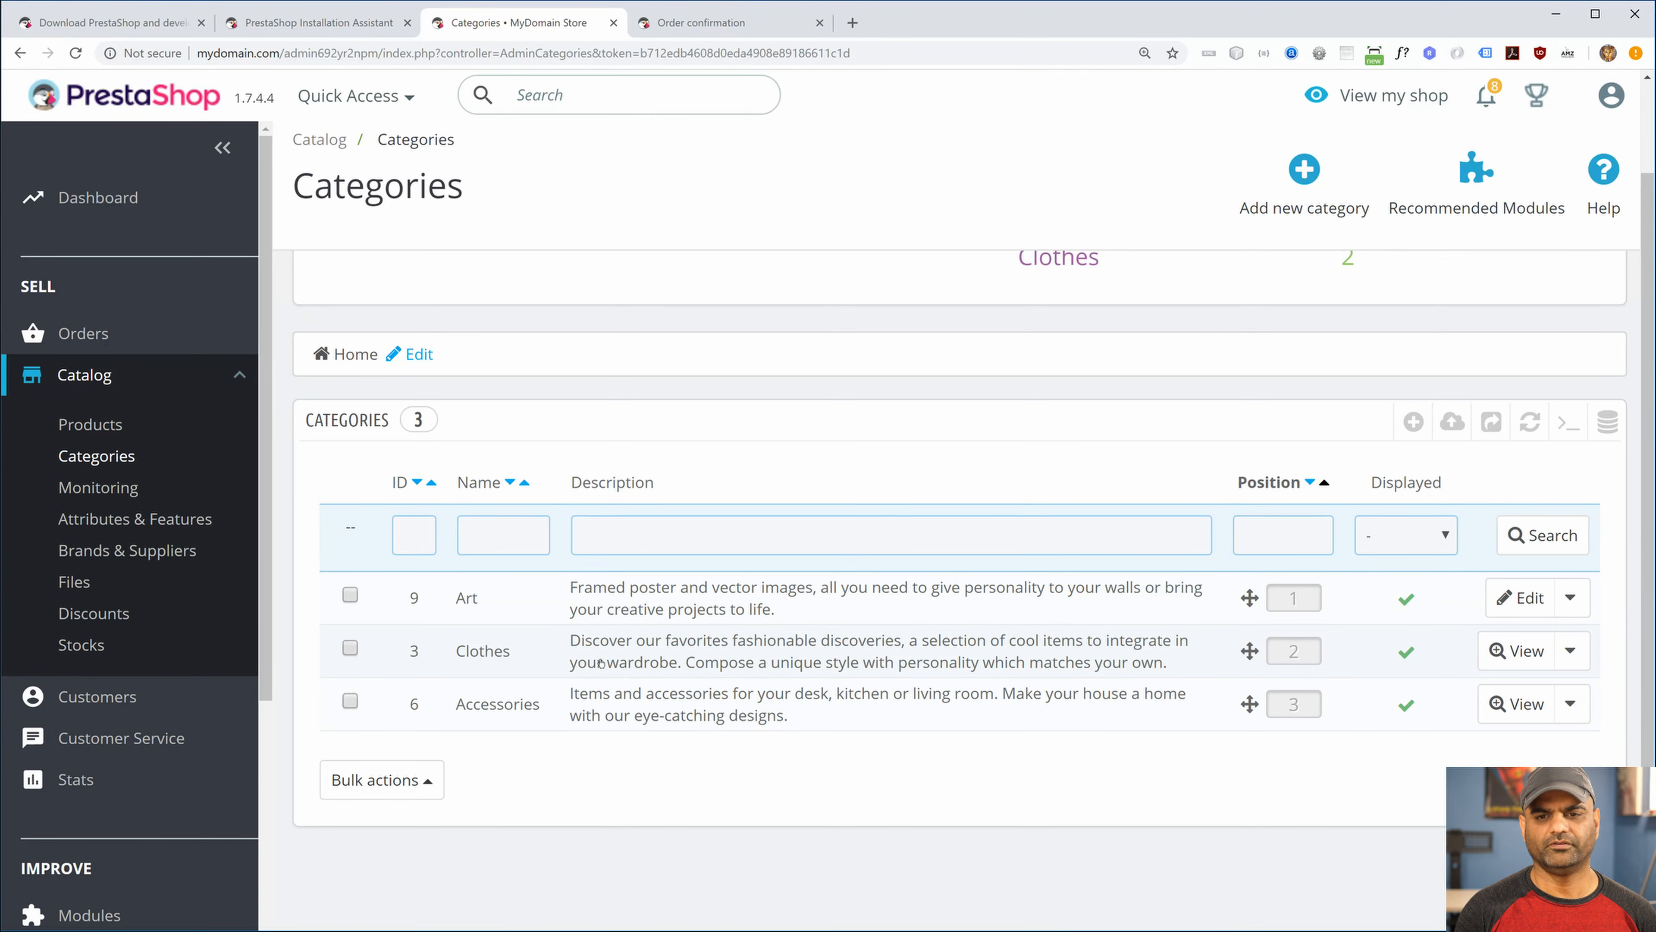
Step: Start a new category from the Categories list and focus its empty name field
scroll(600, 662, "up", 2)
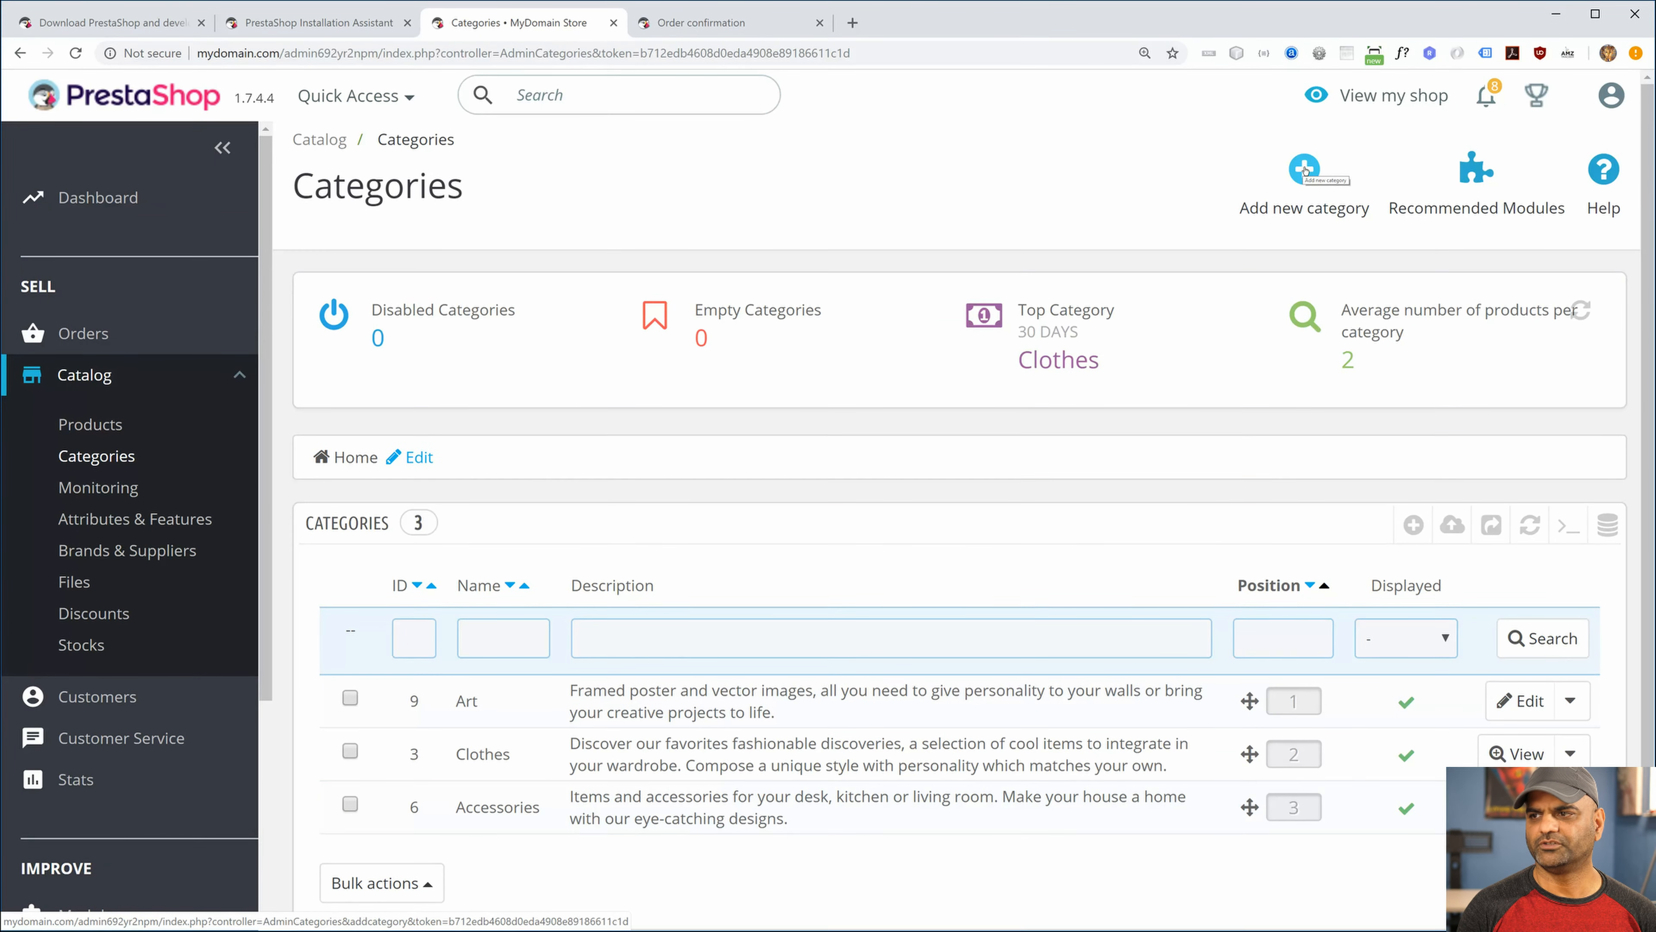
left_click(1305, 171)
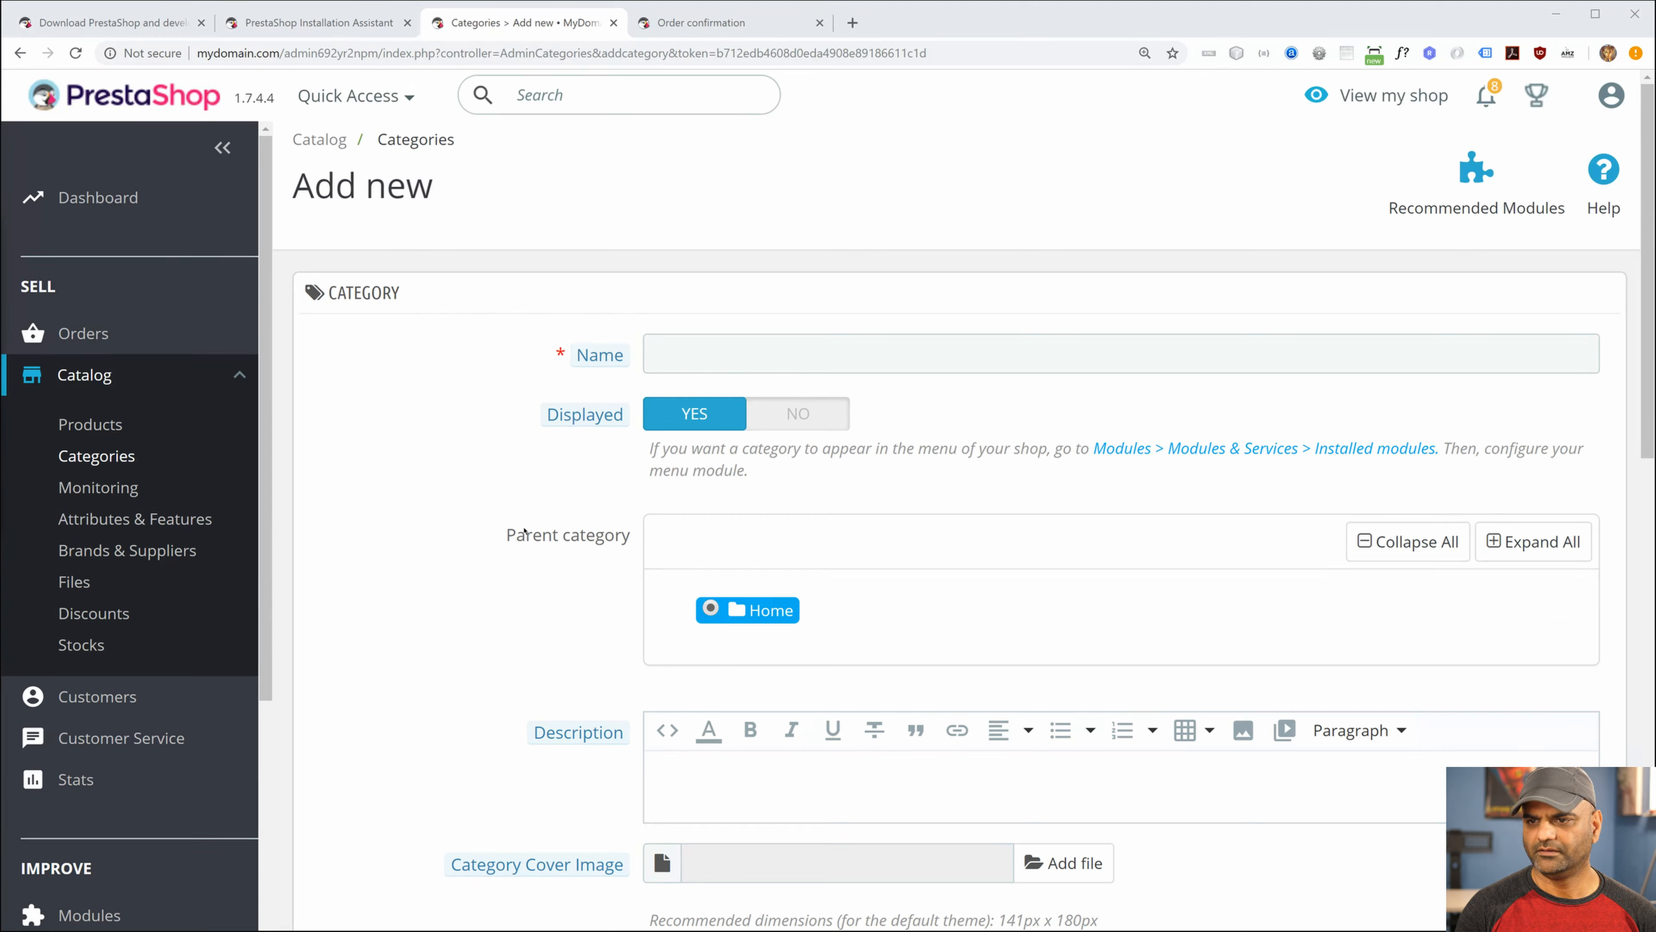
left_click(698, 346)
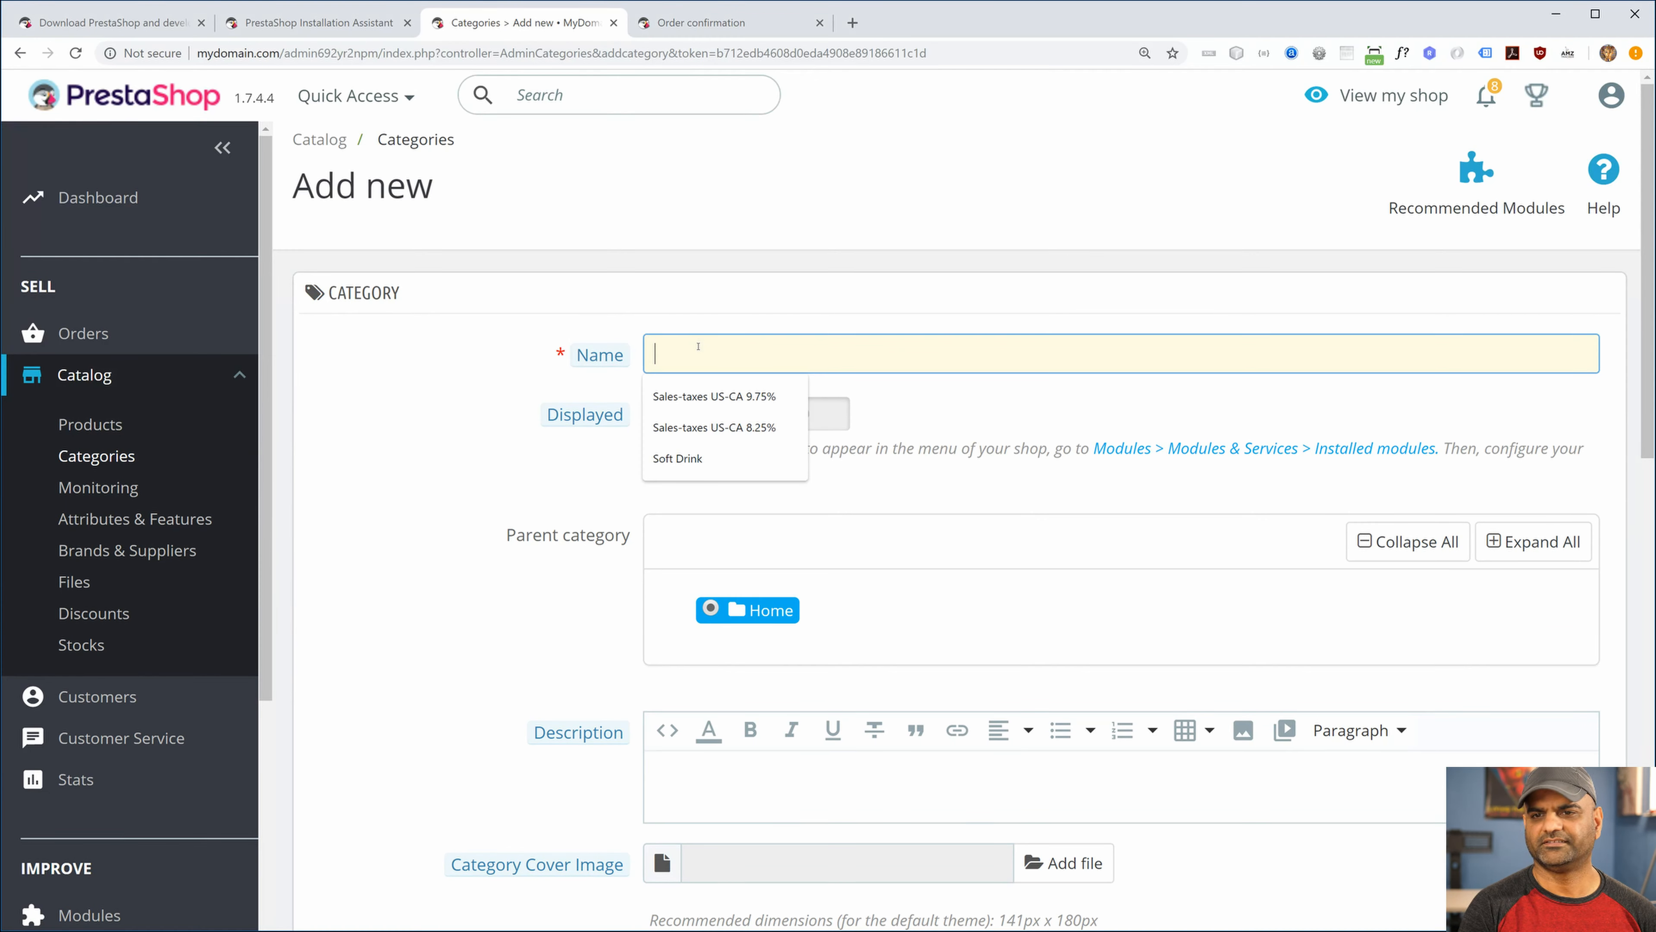
Step: Name the new category 'Soft Drinks' under Home and save it
type("Sfo")
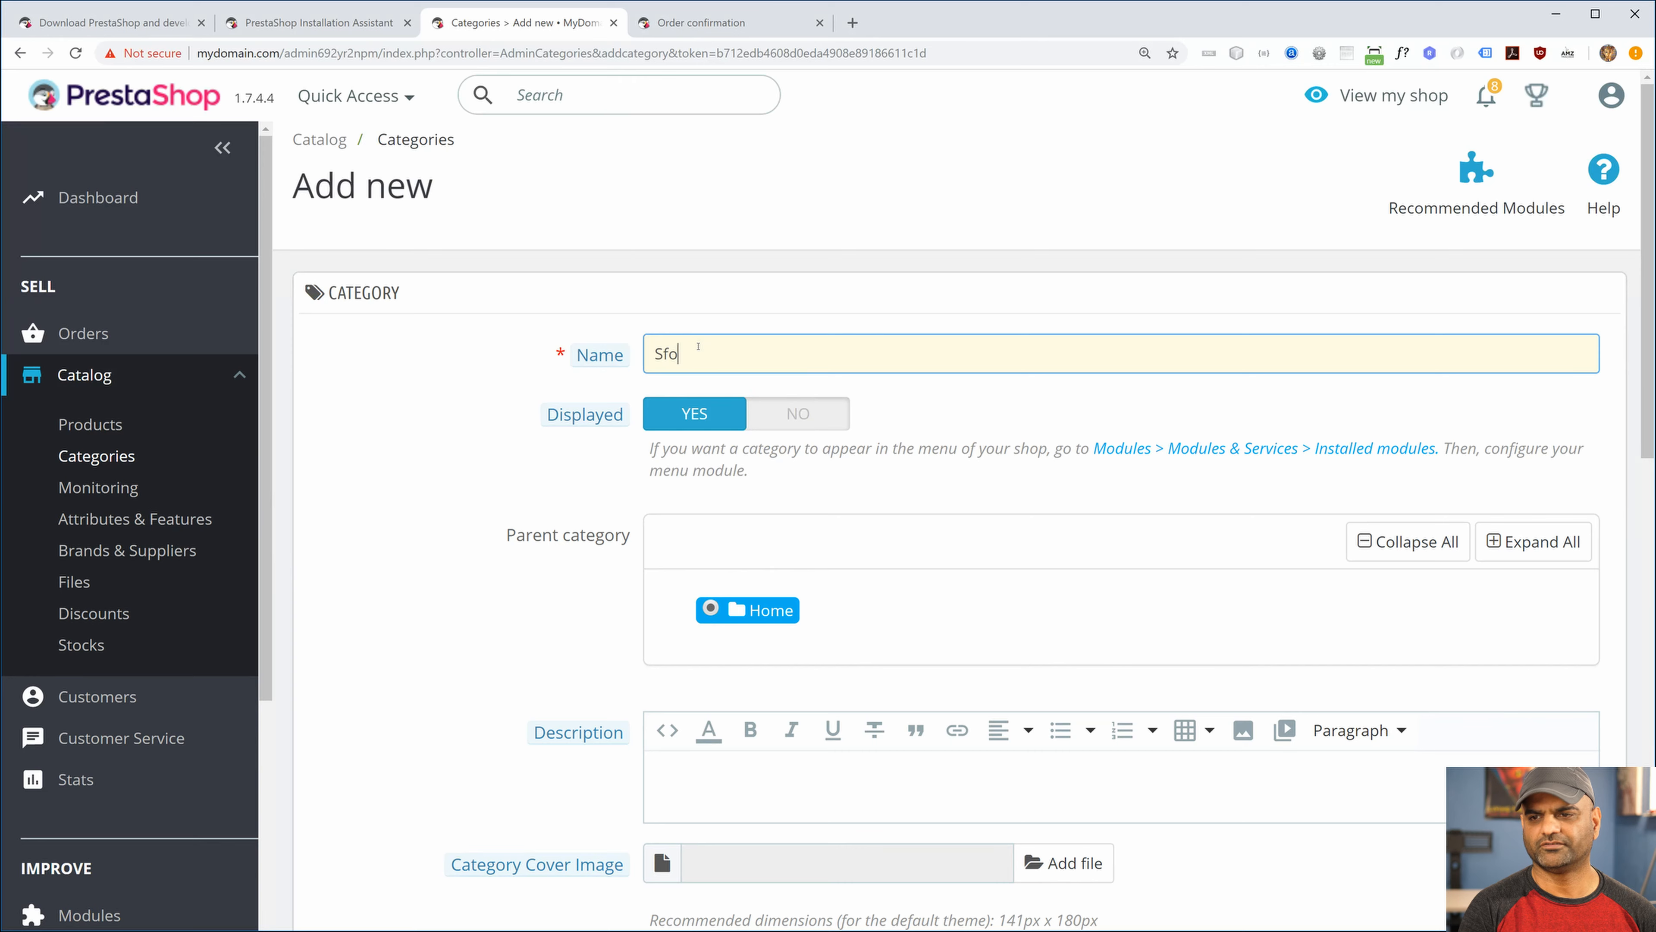
key("BackSpace")
key("BackSpace")
type("oft Drinks")
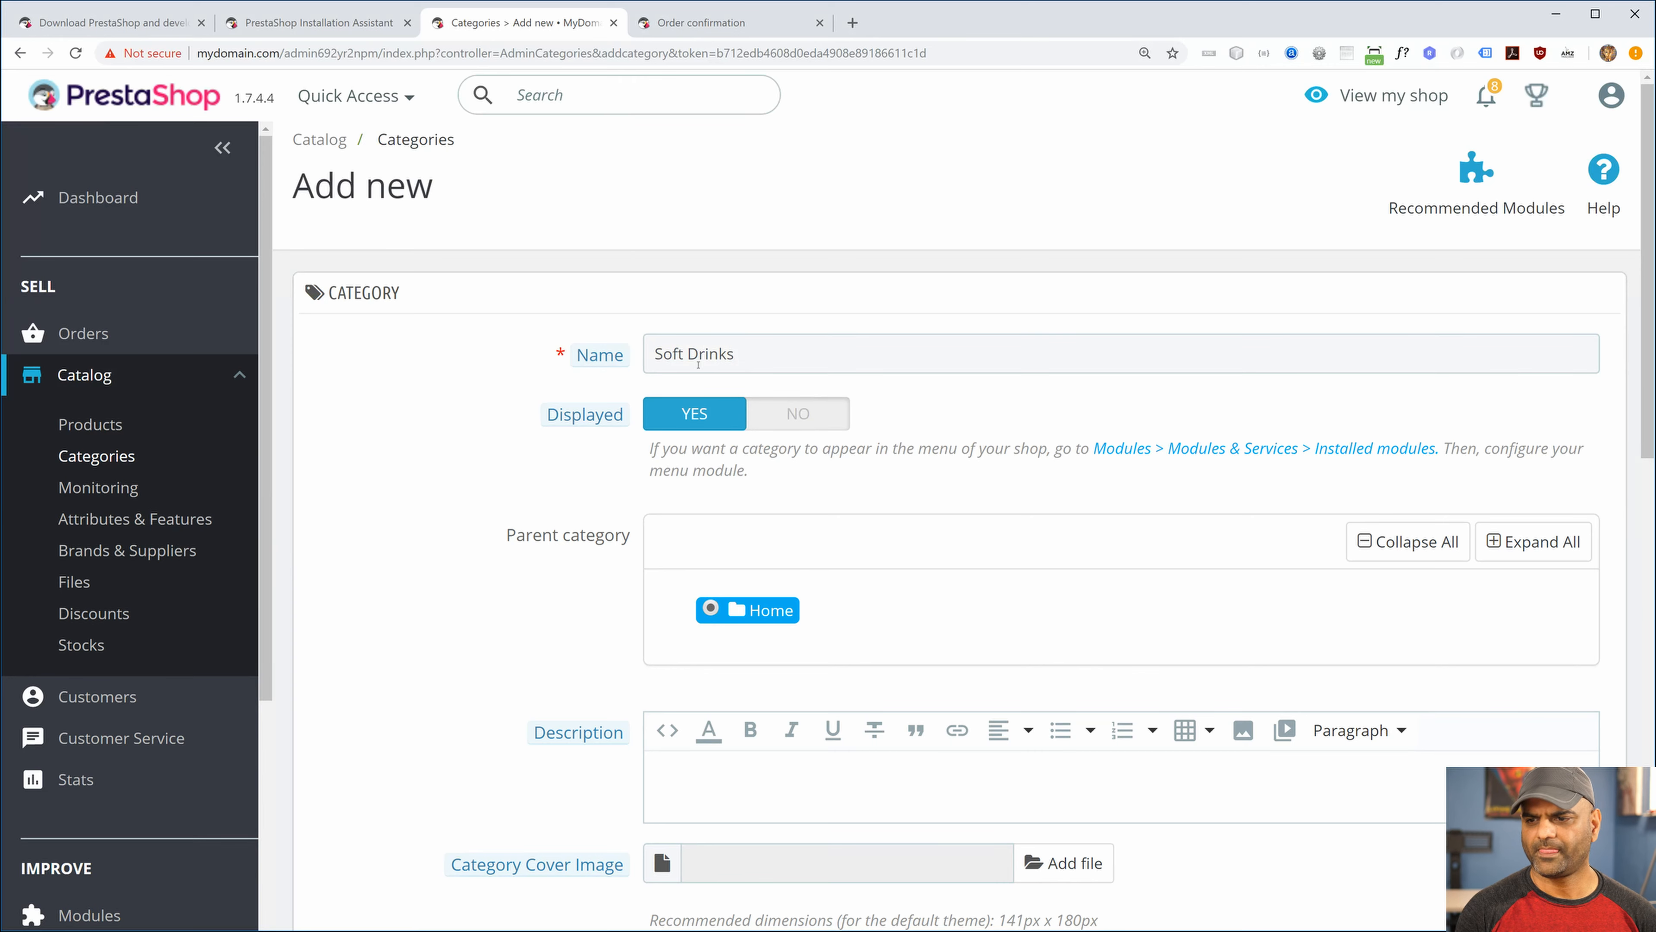
scroll(758, 428, "down", 3)
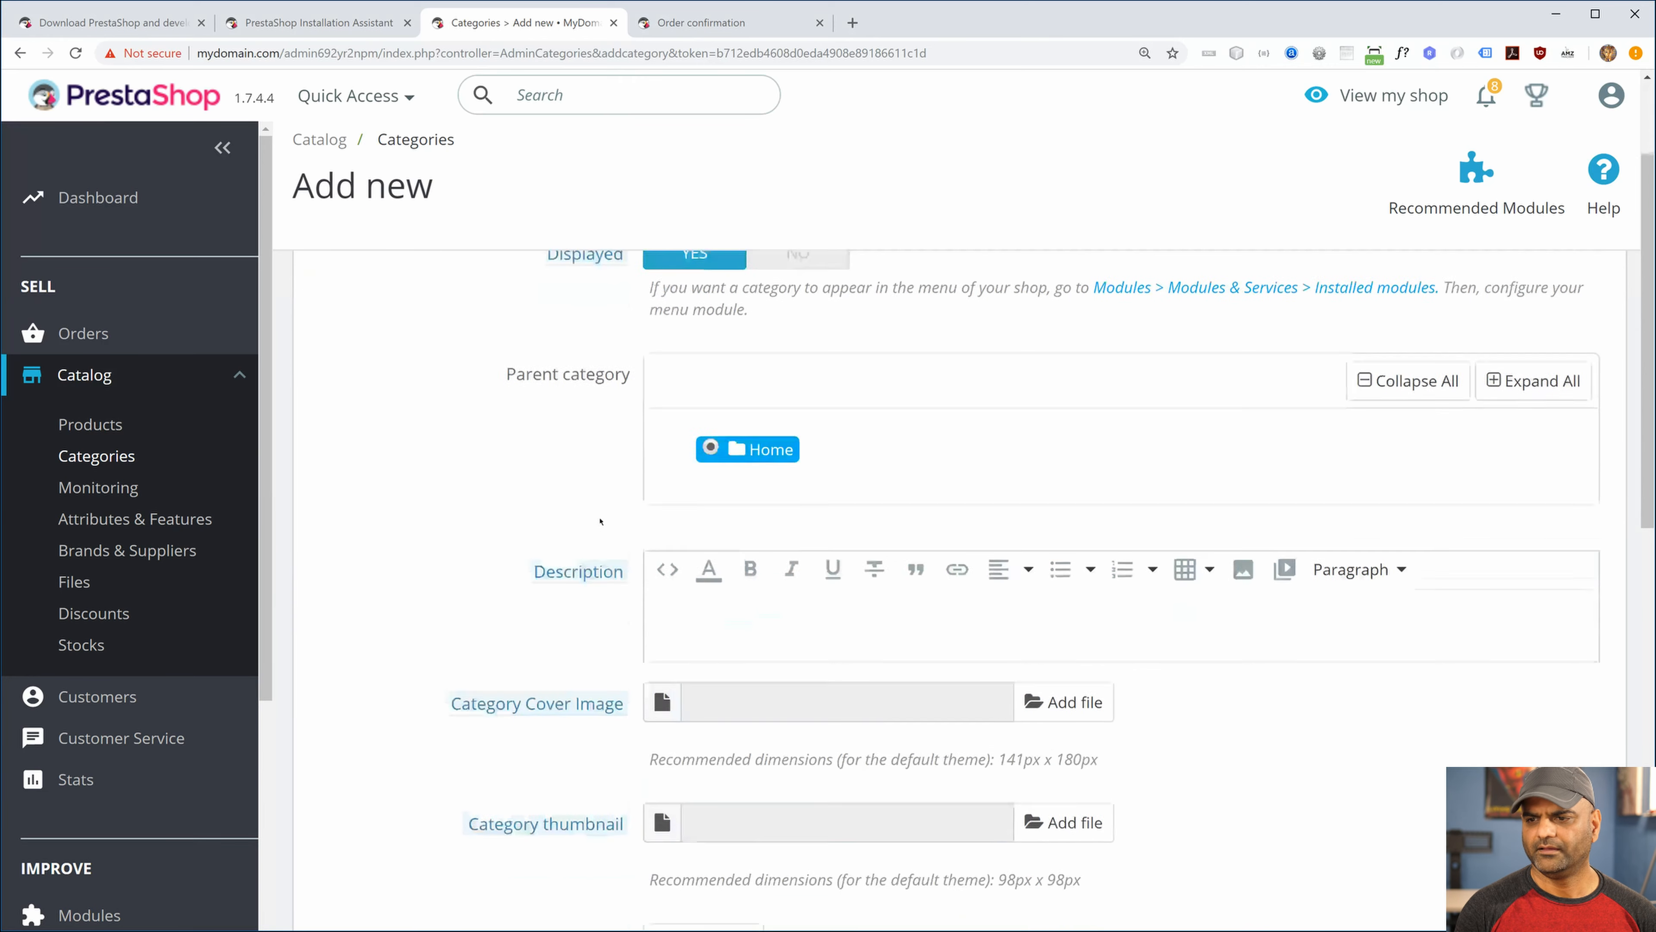
left_click(767, 444)
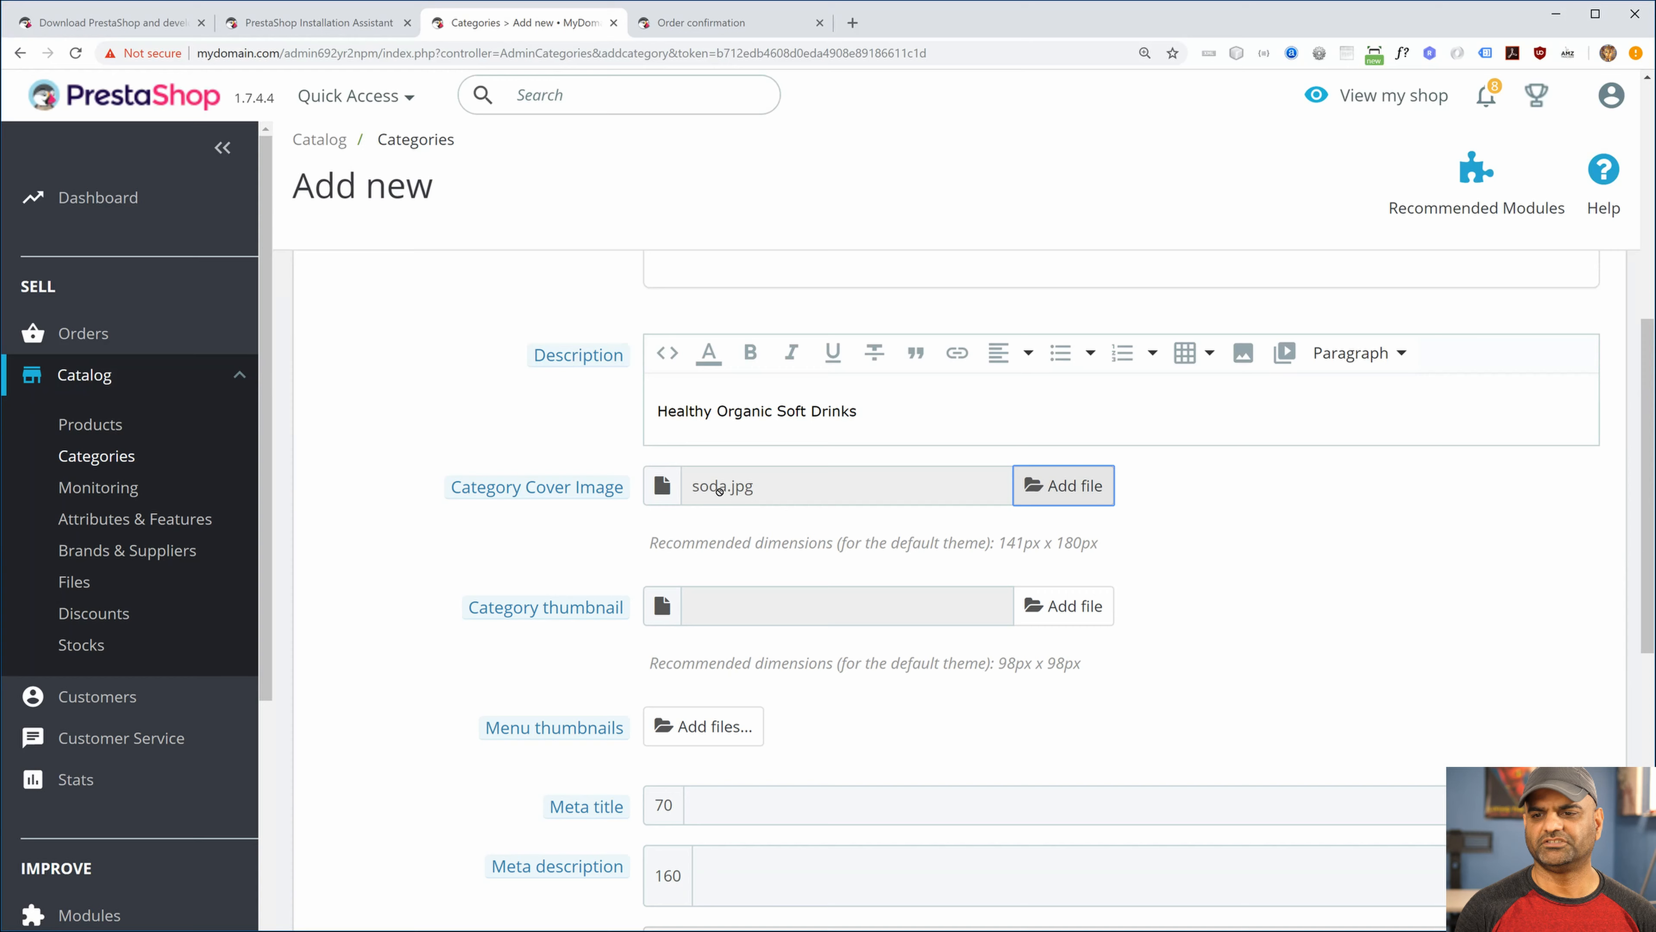
scroll(432, 569, "down", 4)
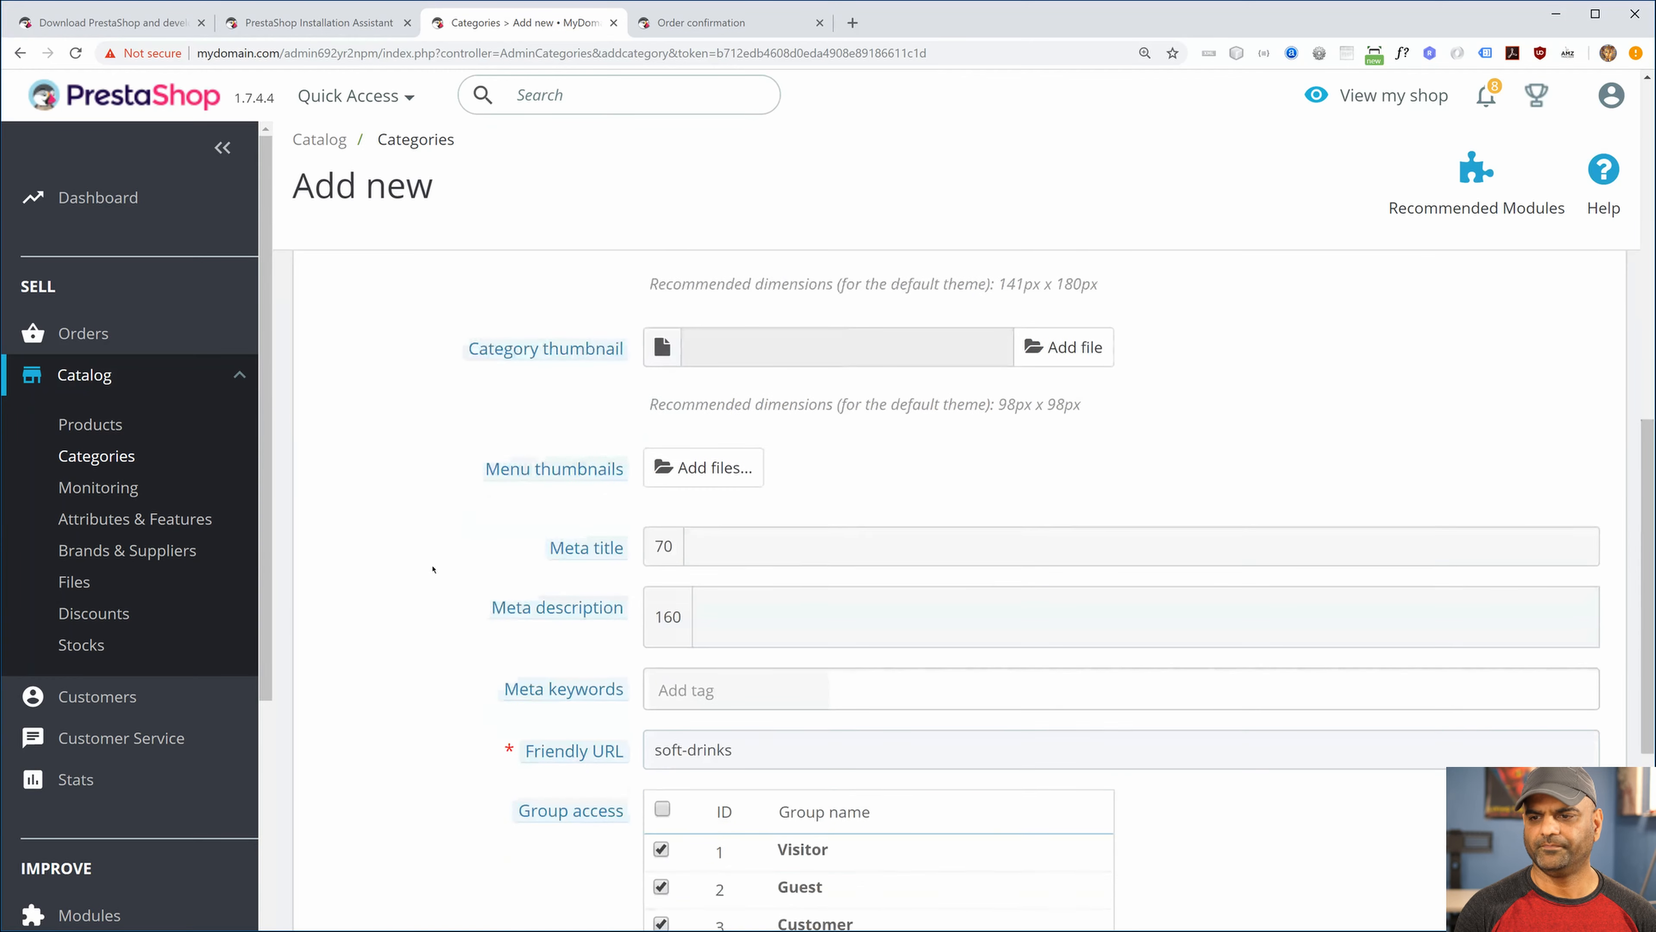
scroll(432, 569, "down", 5)
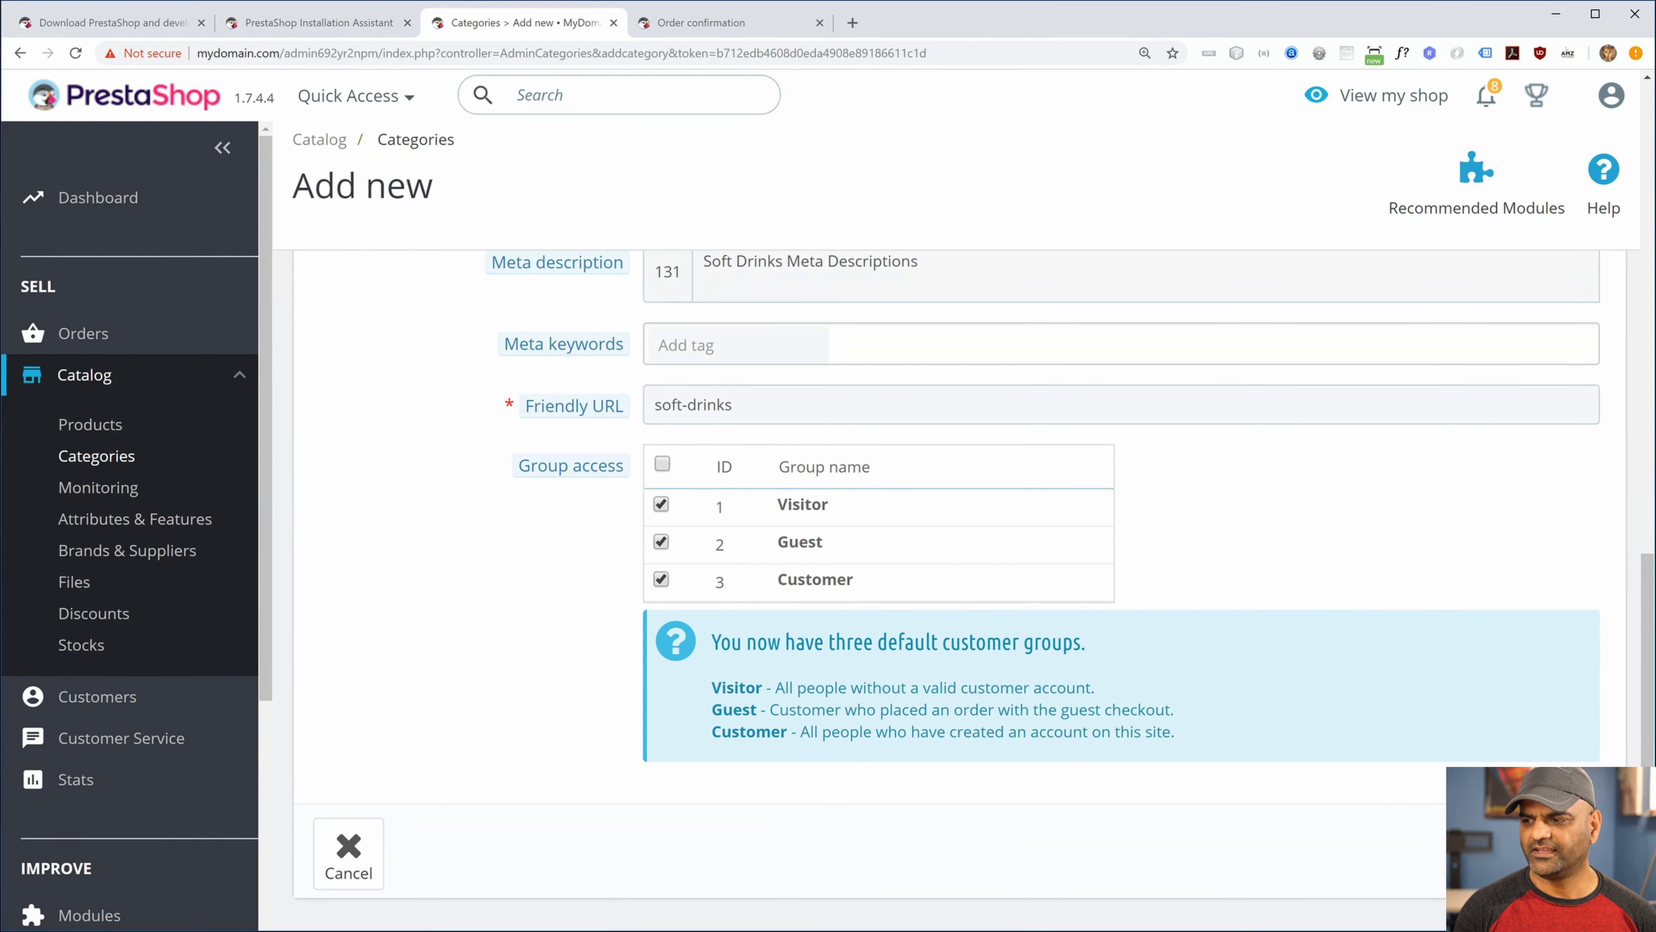
left_click(1571, 853)
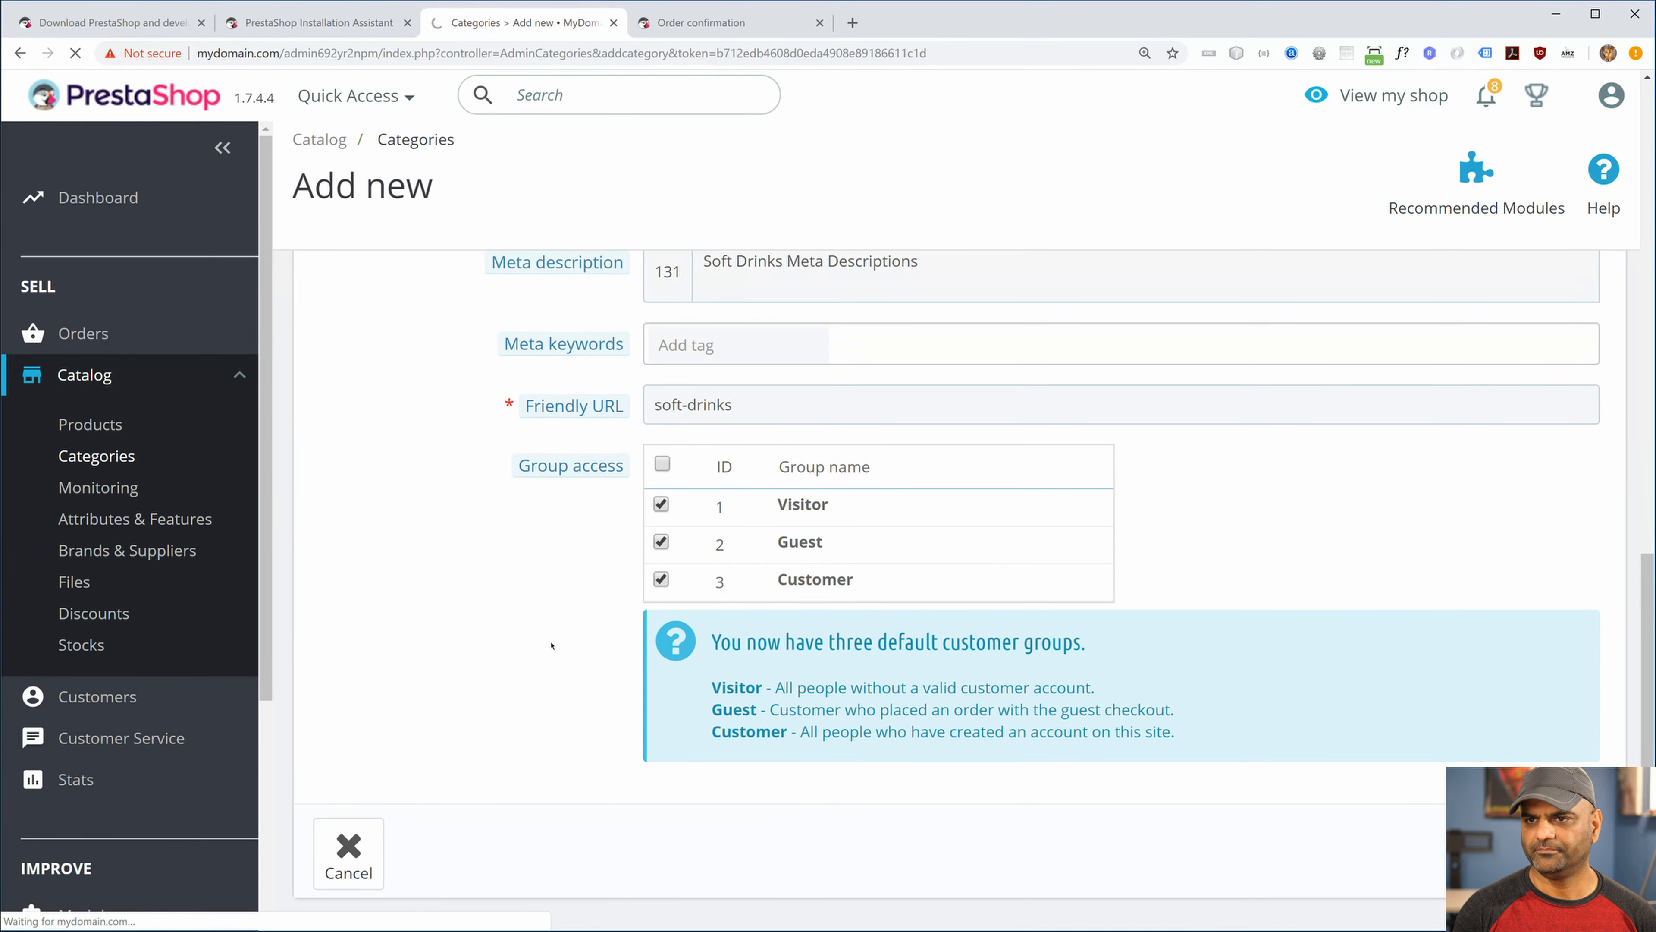
Step: Drag the Soft Drinks row to first position in the category order
scroll(475, 607, "down", 5)
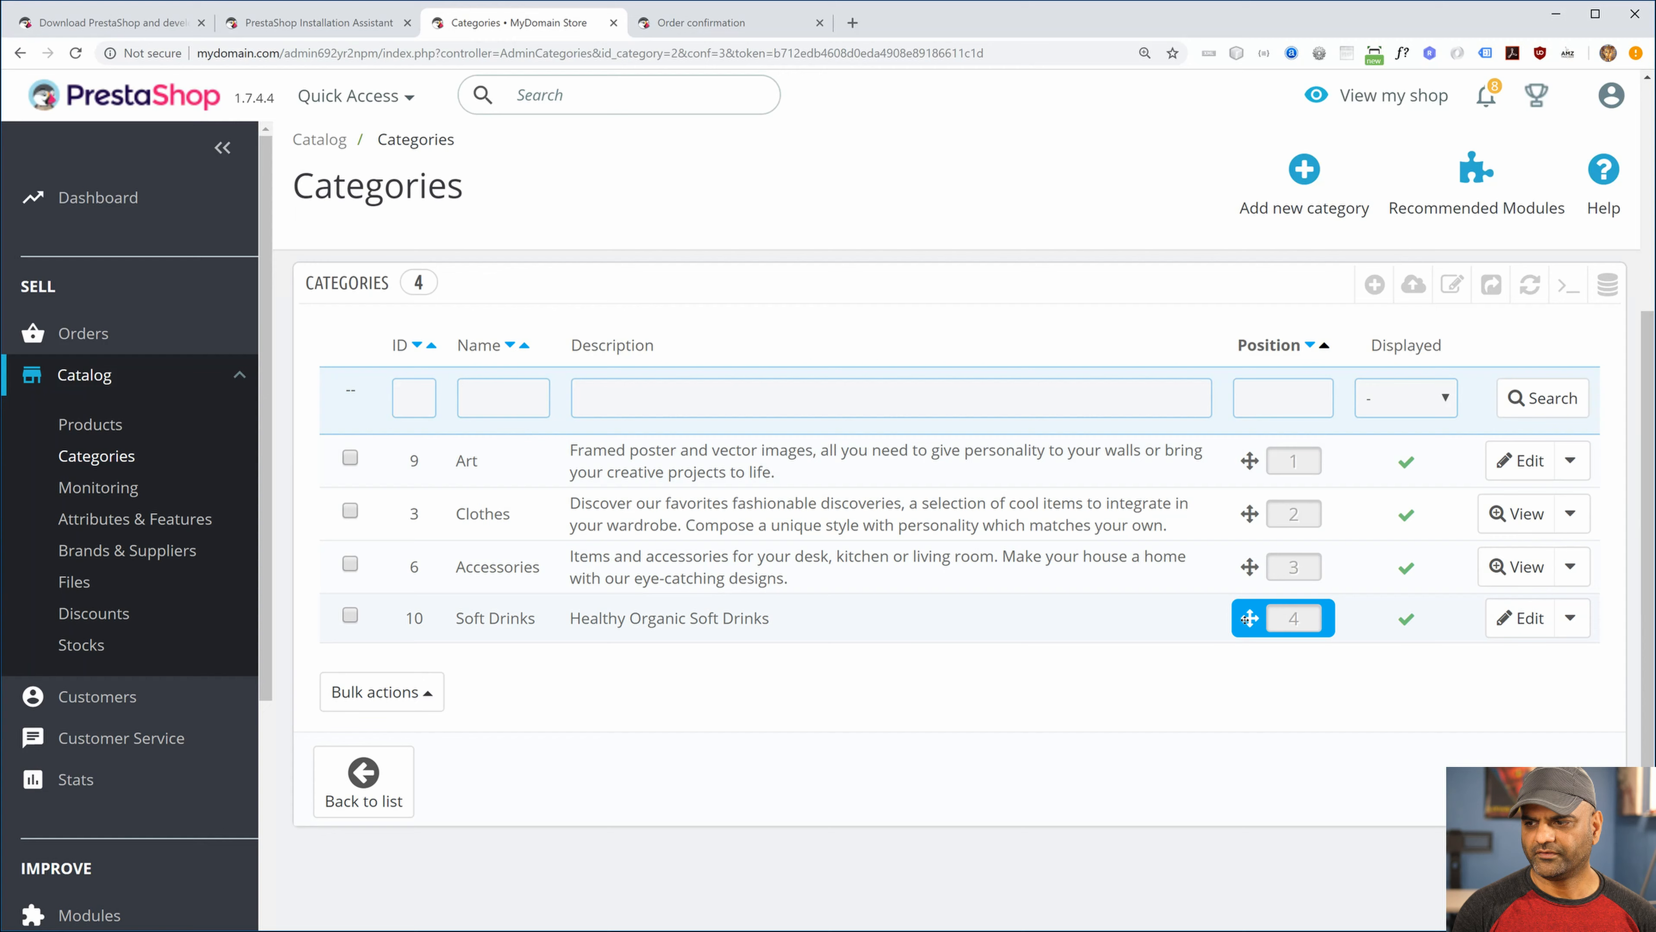
left_click_drag(1252, 619, 1251, 461)
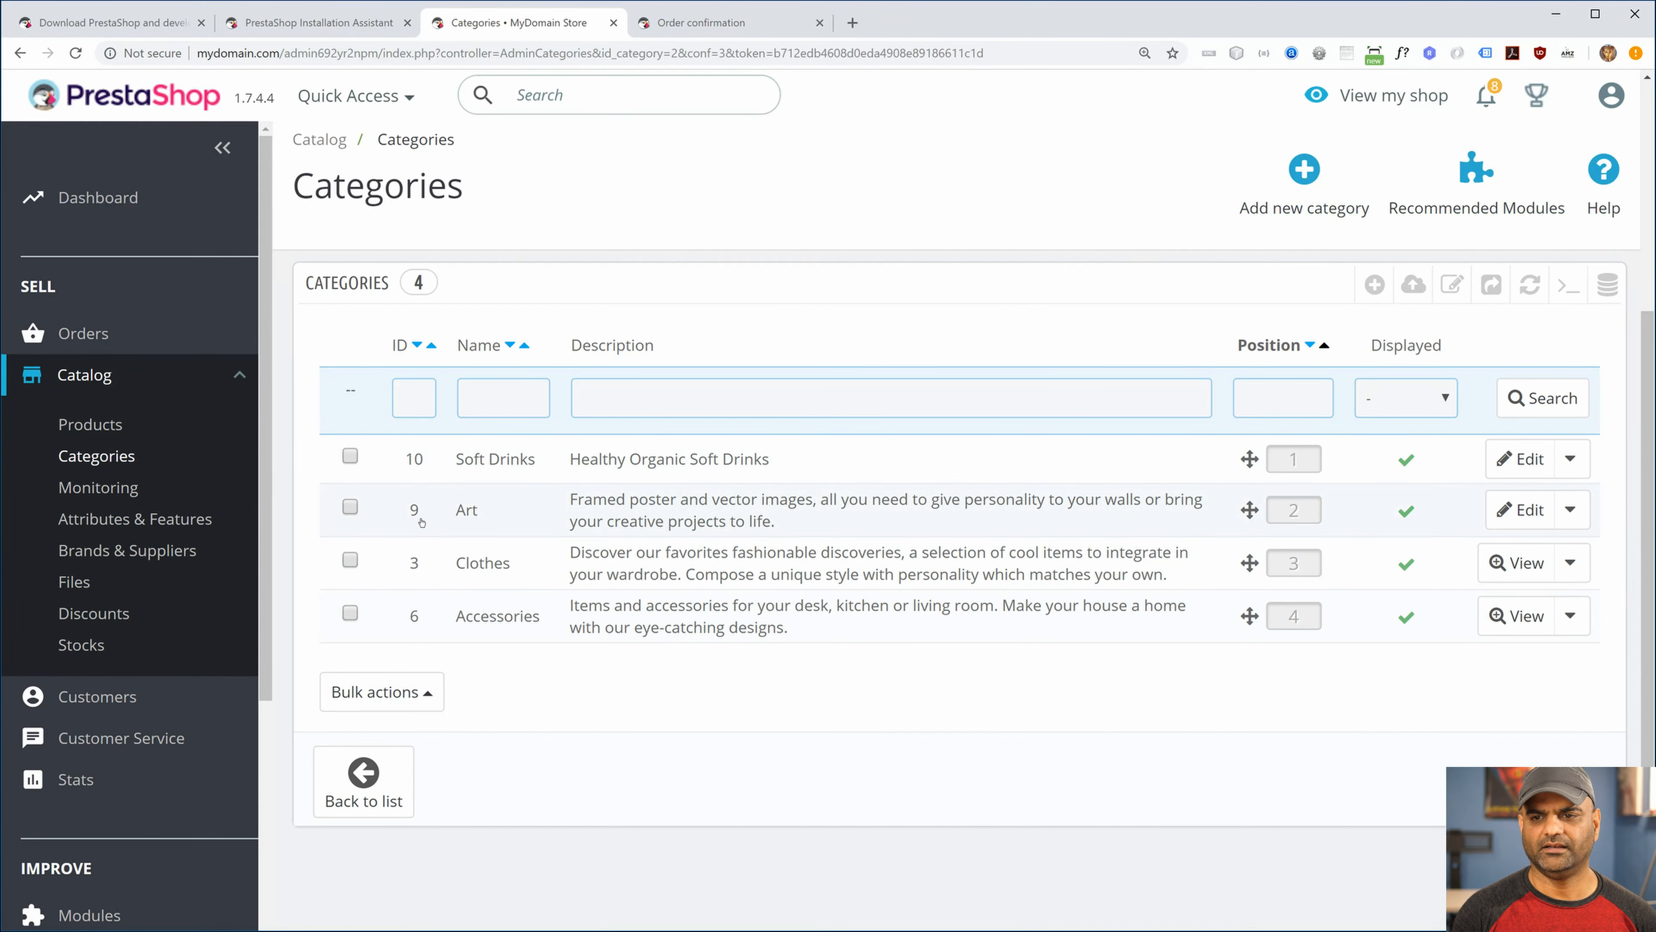
left_click(72, 425)
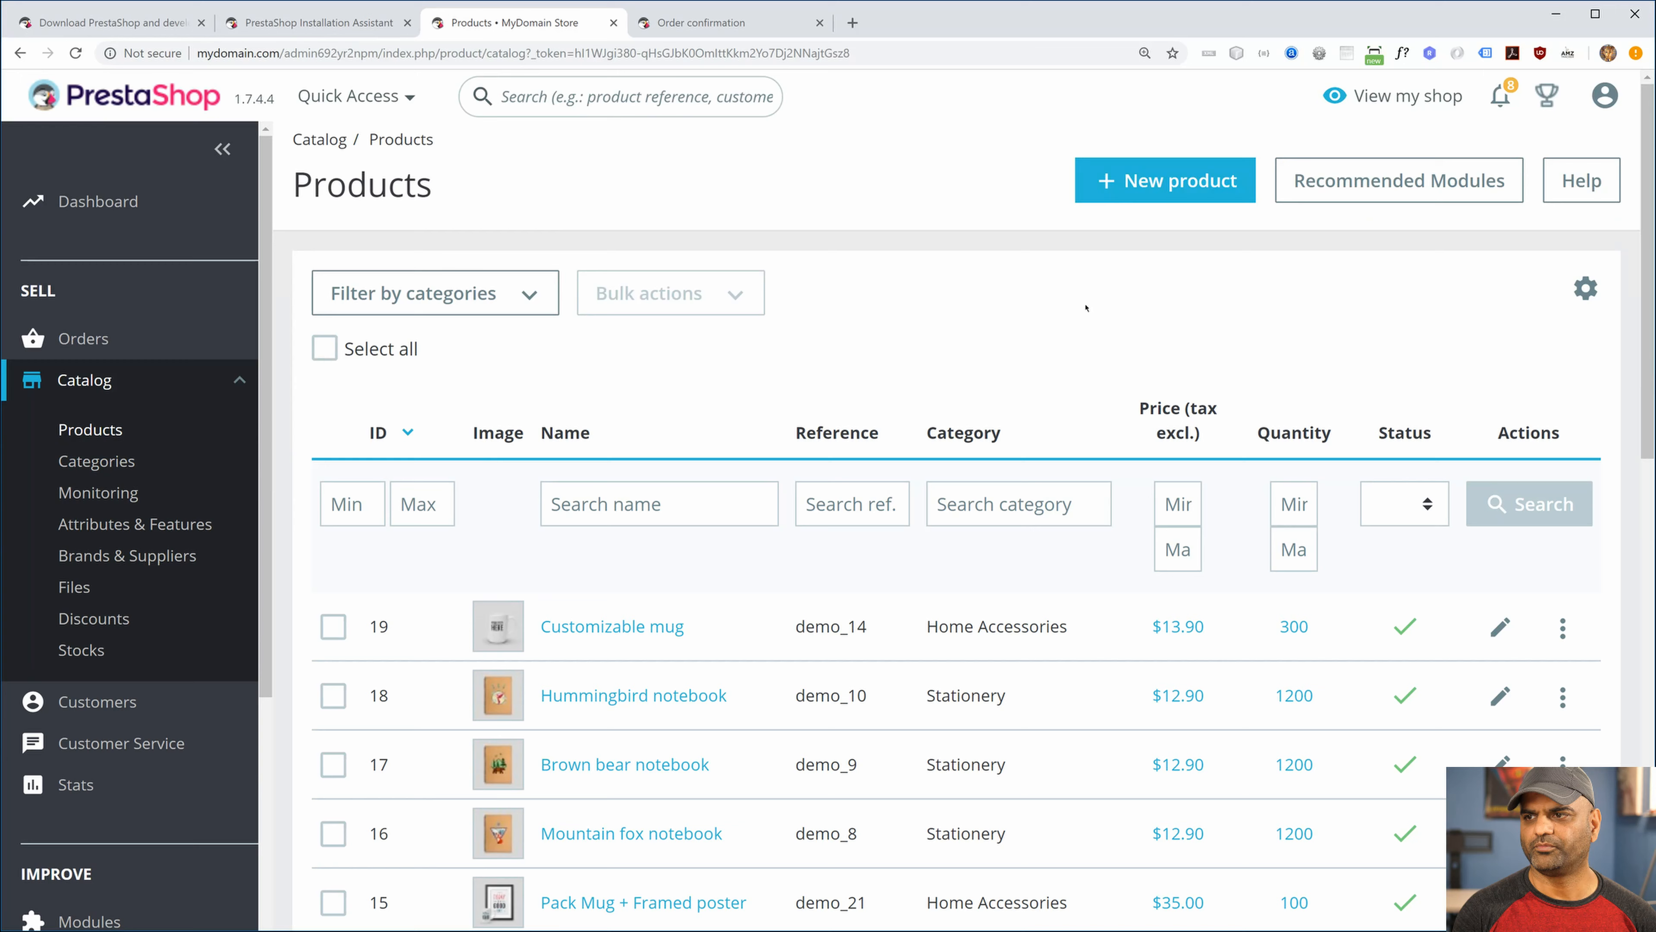
Step: Start a new simple product and focus its empty name field
left_click(1133, 183)
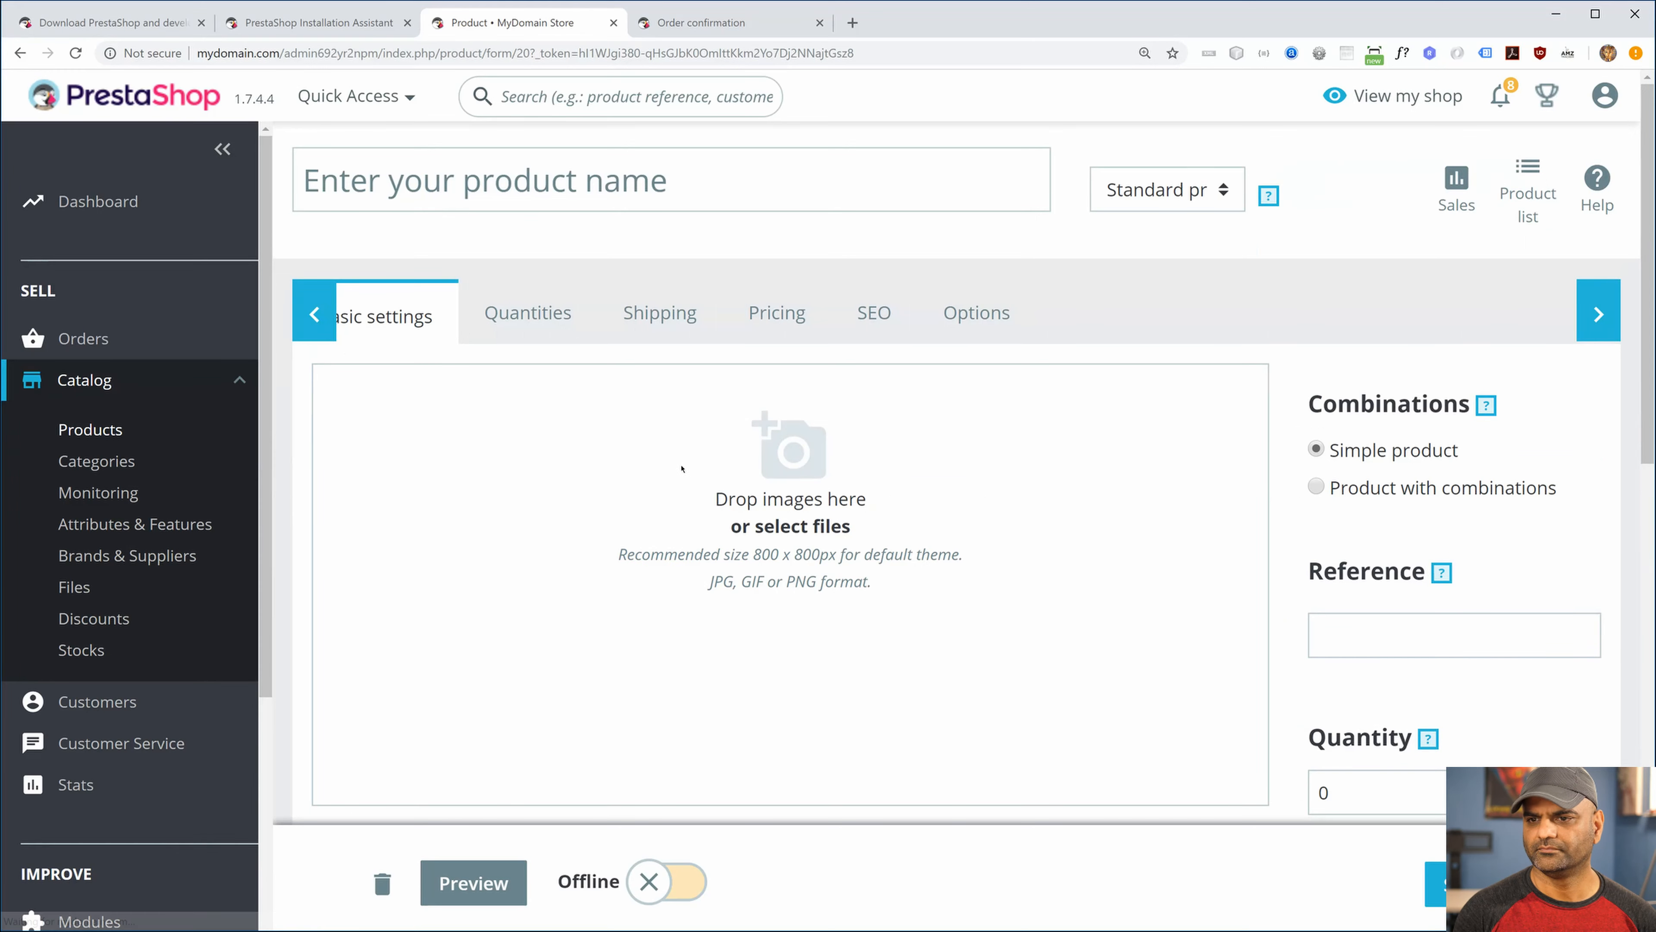
left_click(402, 176)
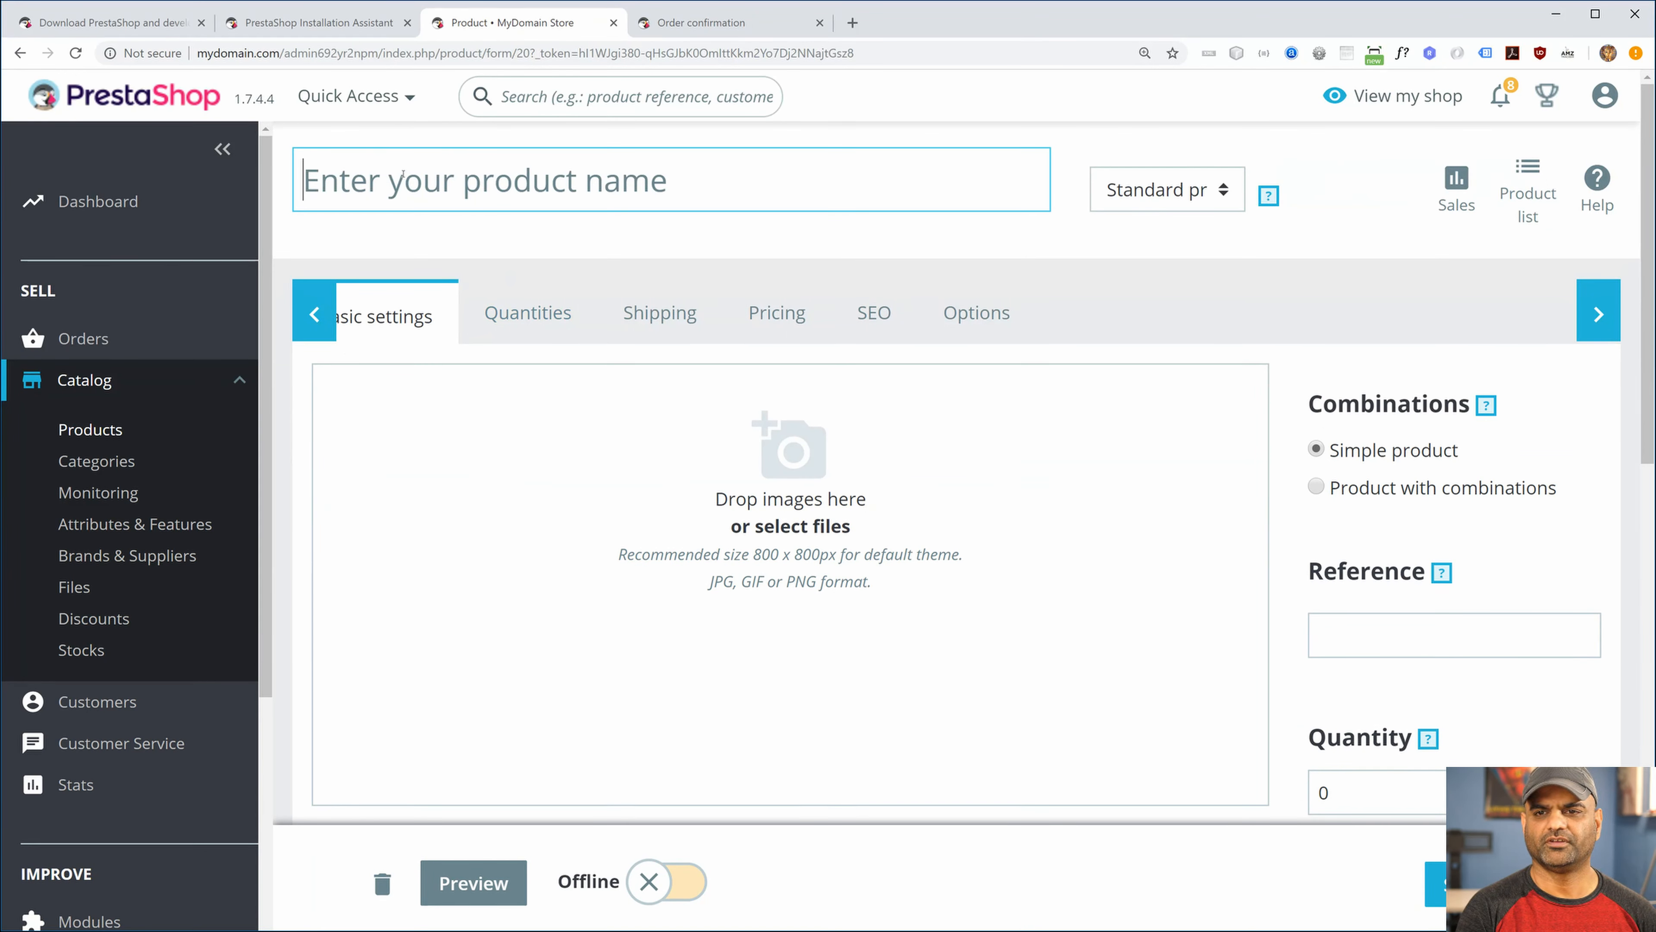
Step: Name the product 'Fanta', add the Fanta logo cover plus a second image, then return to order confirmation
type("Fanta")
key("Tab")
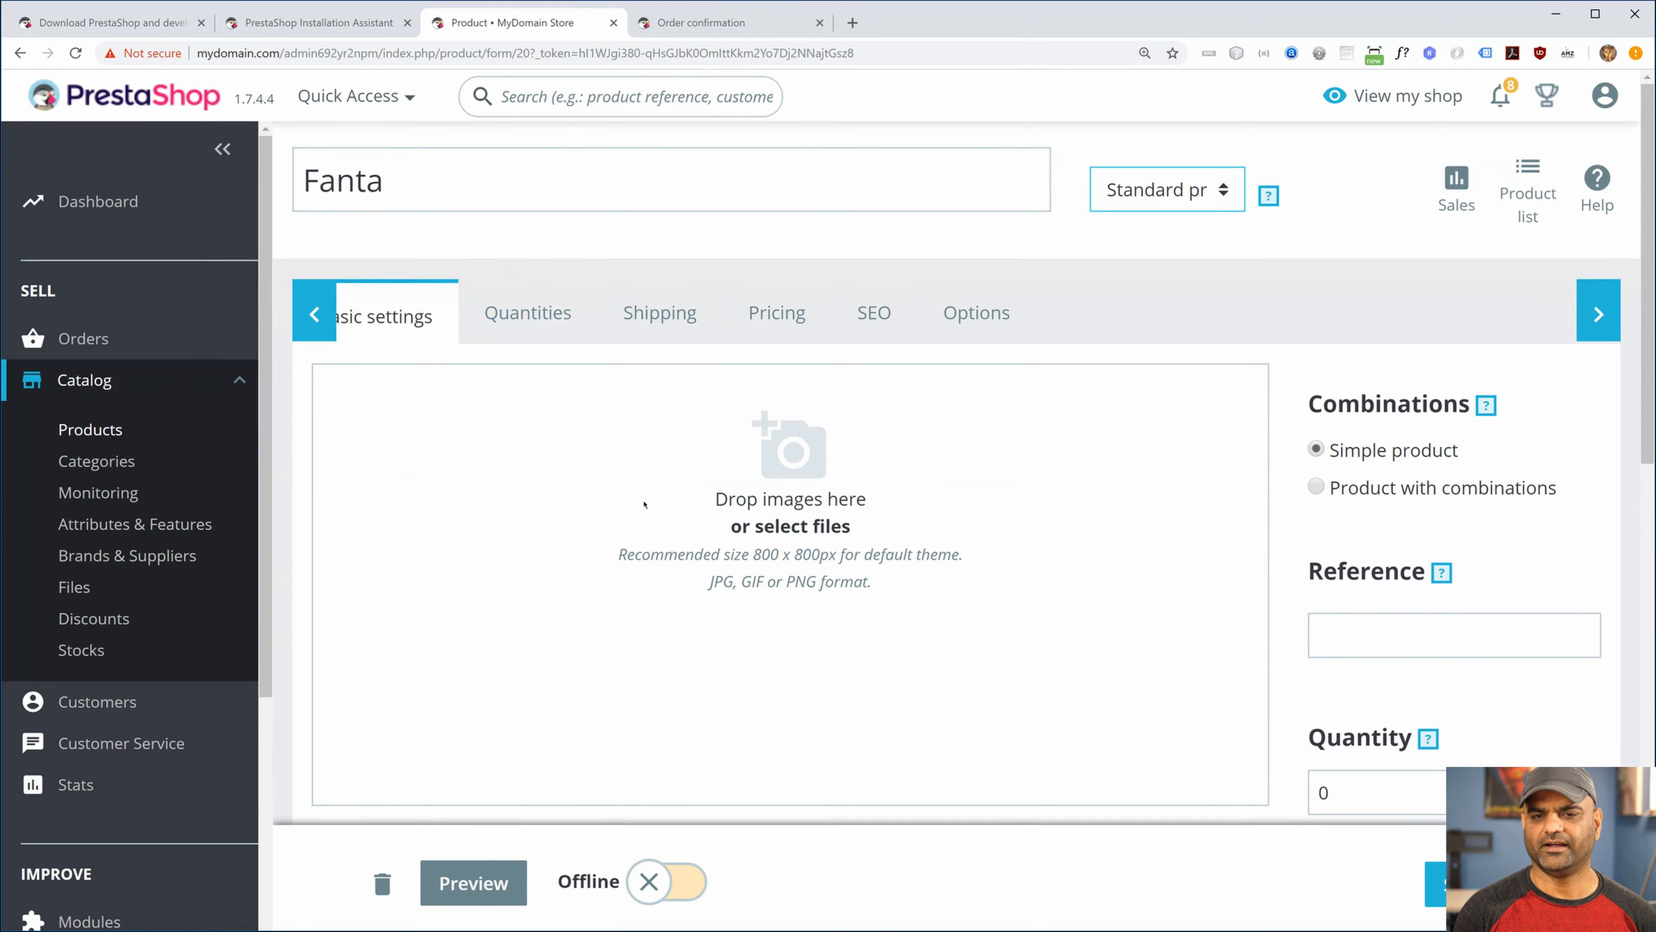
left_click_drag(3, 390, 788, 510)
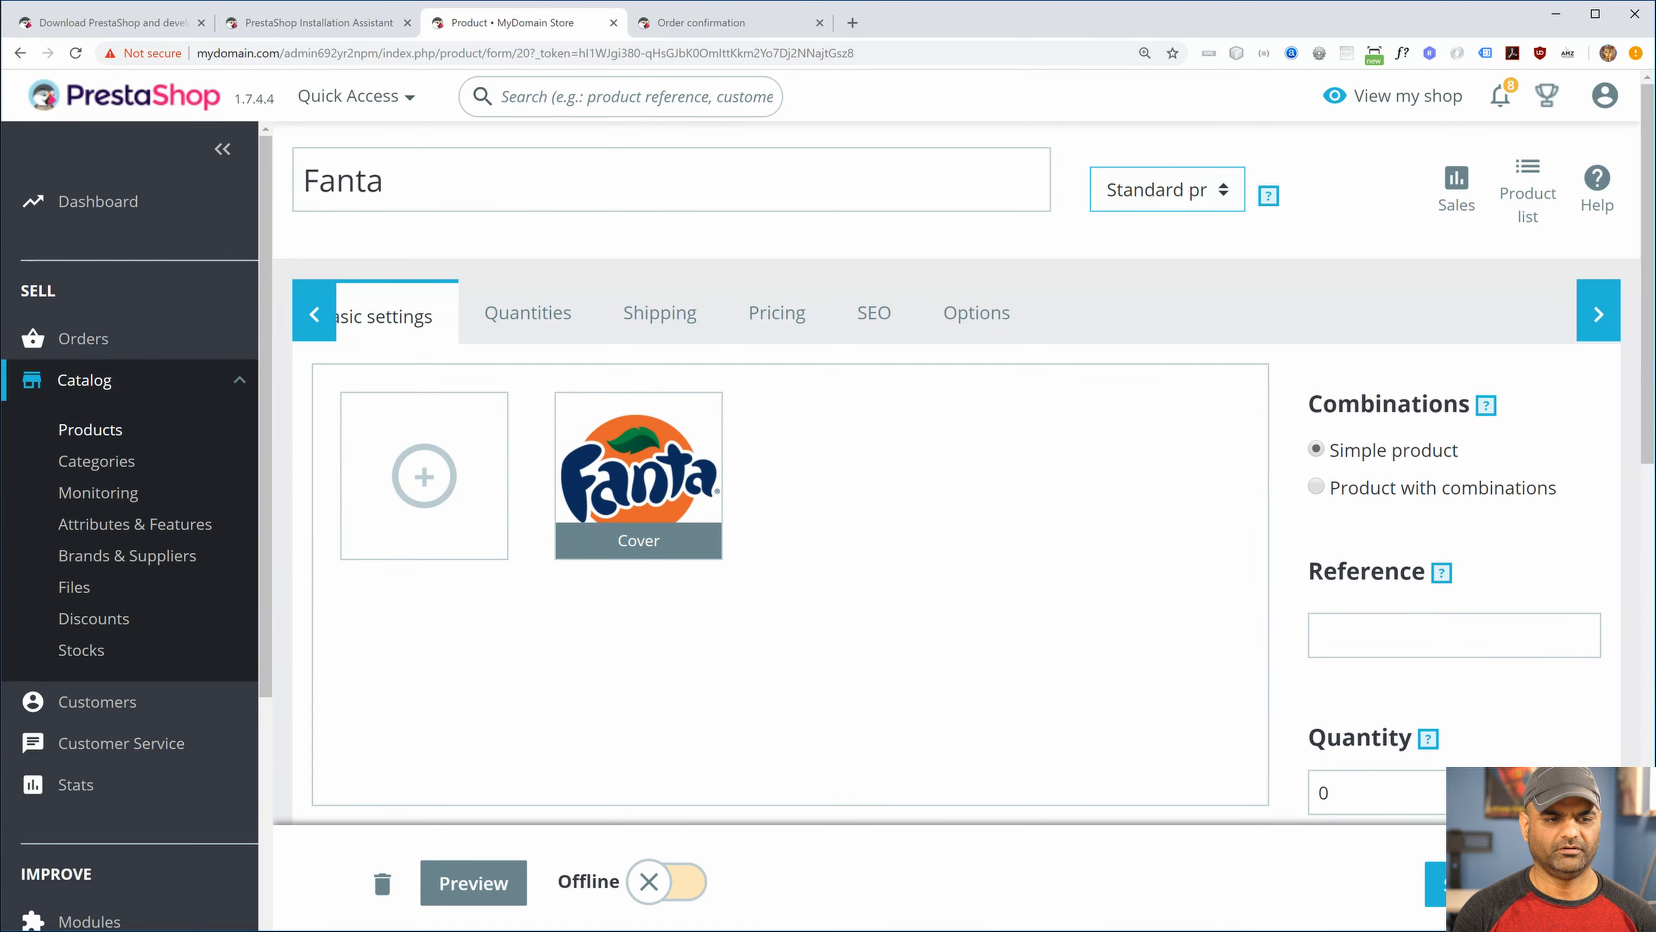
left_click_drag(4, 492, 870, 496)
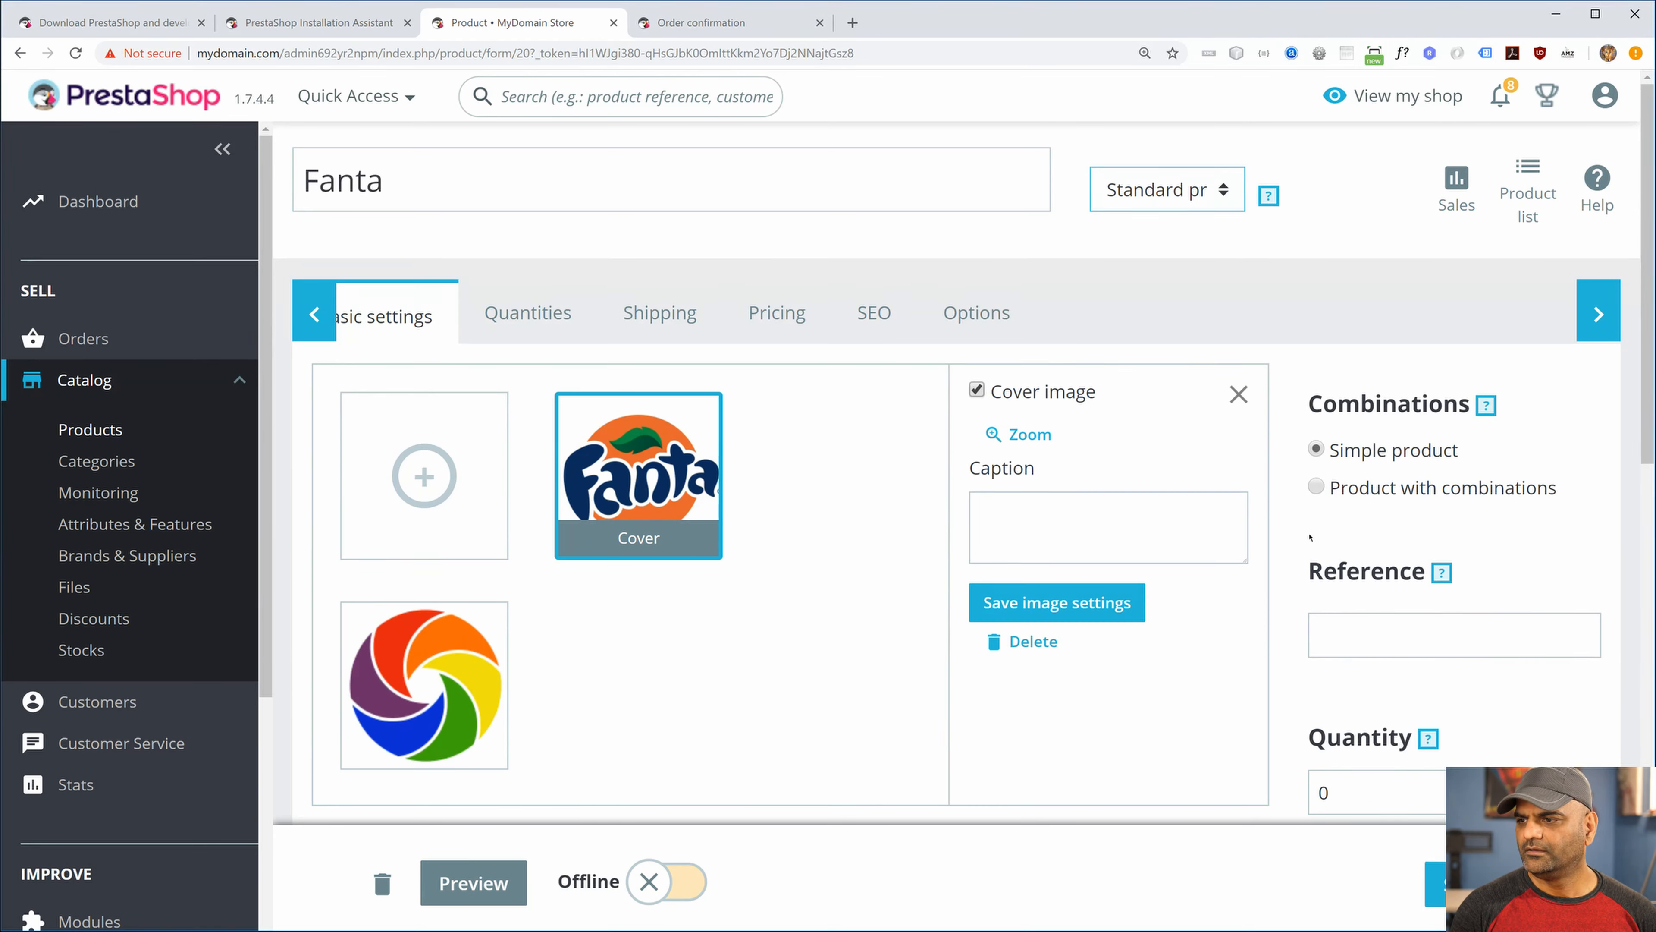
double_click(1344, 408)
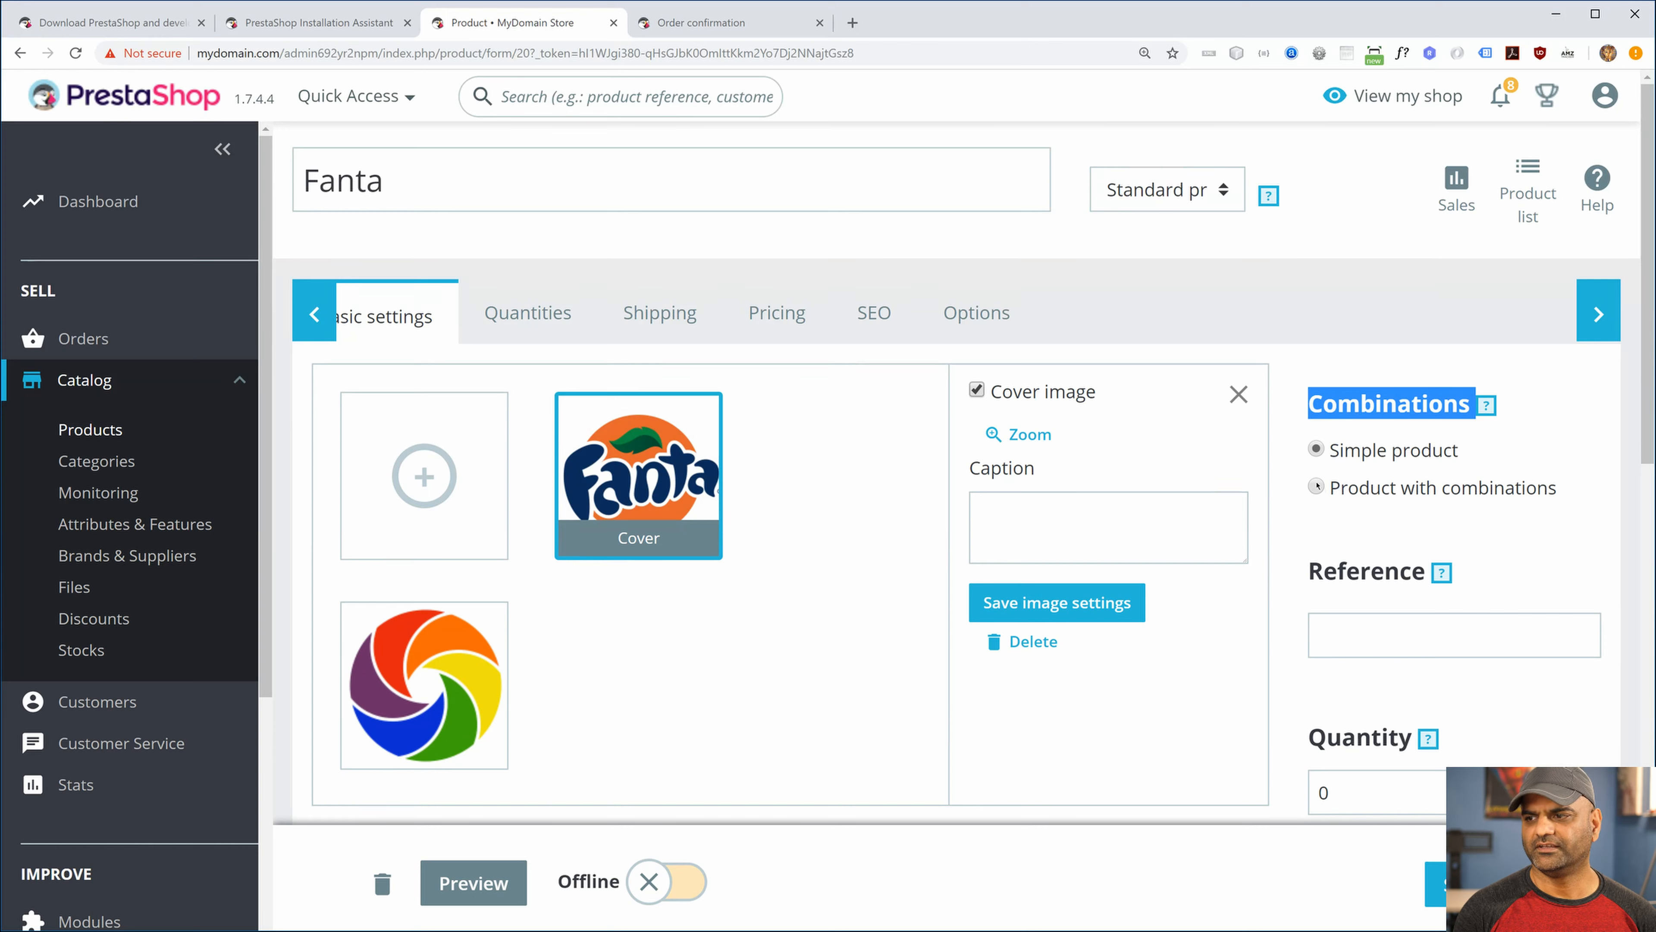
left_click(679, 25)
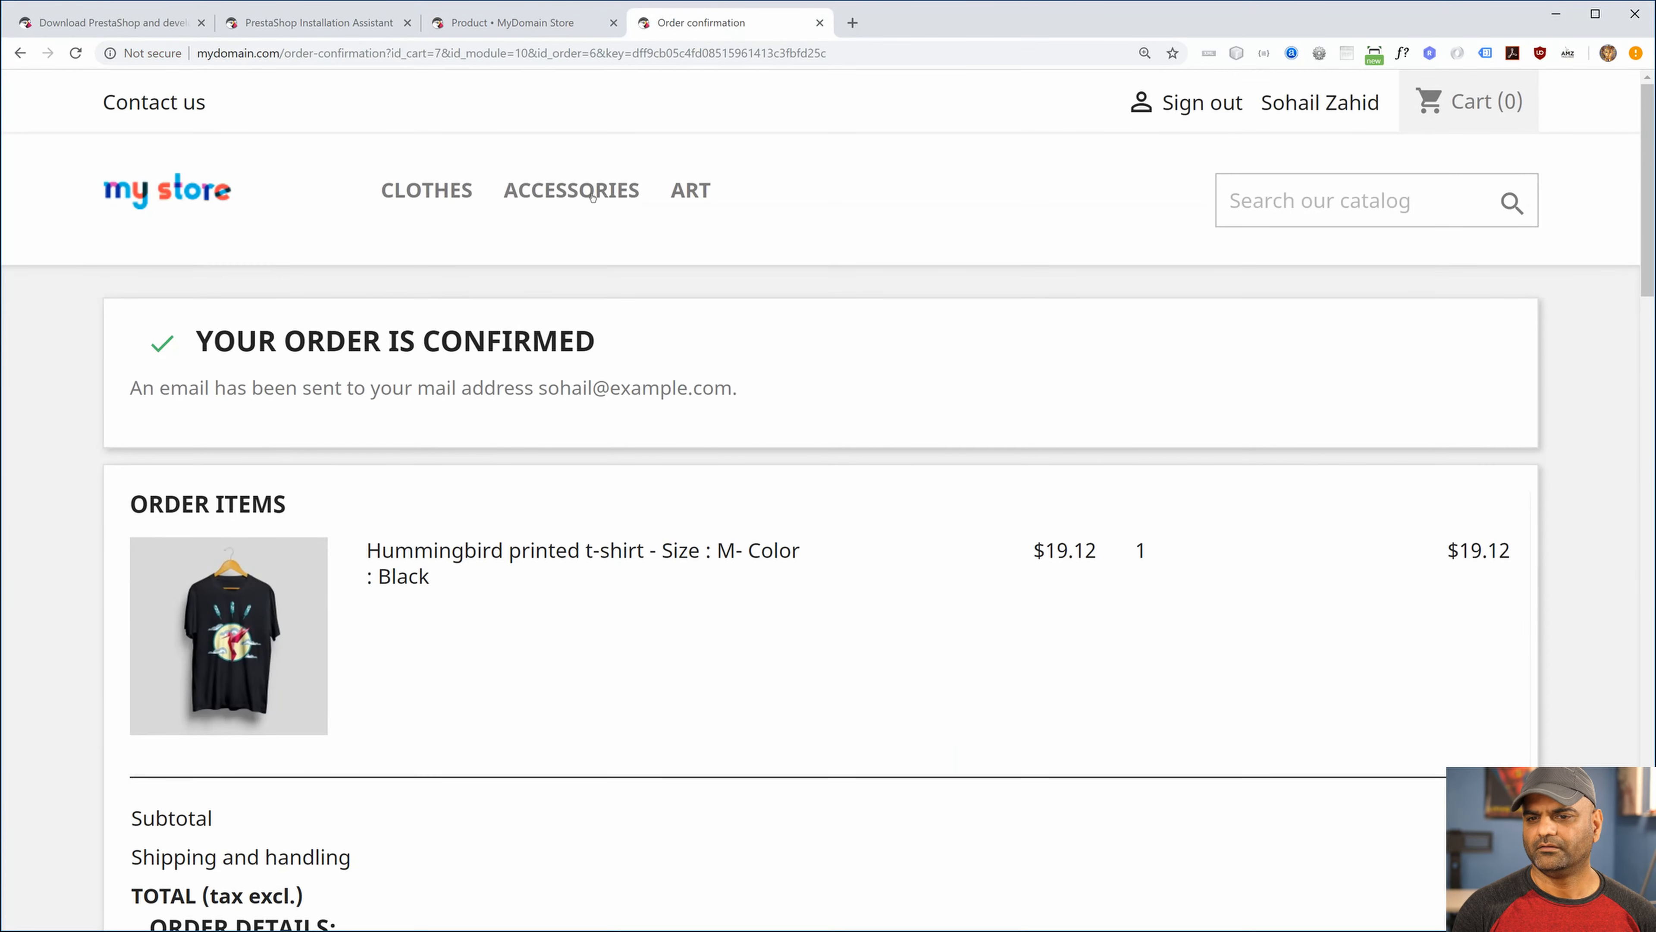
Step: Open the Hummingbird printed t-shirt product page from the store homepage
left_click(139, 201)
scroll(482, 520, "down", 5)
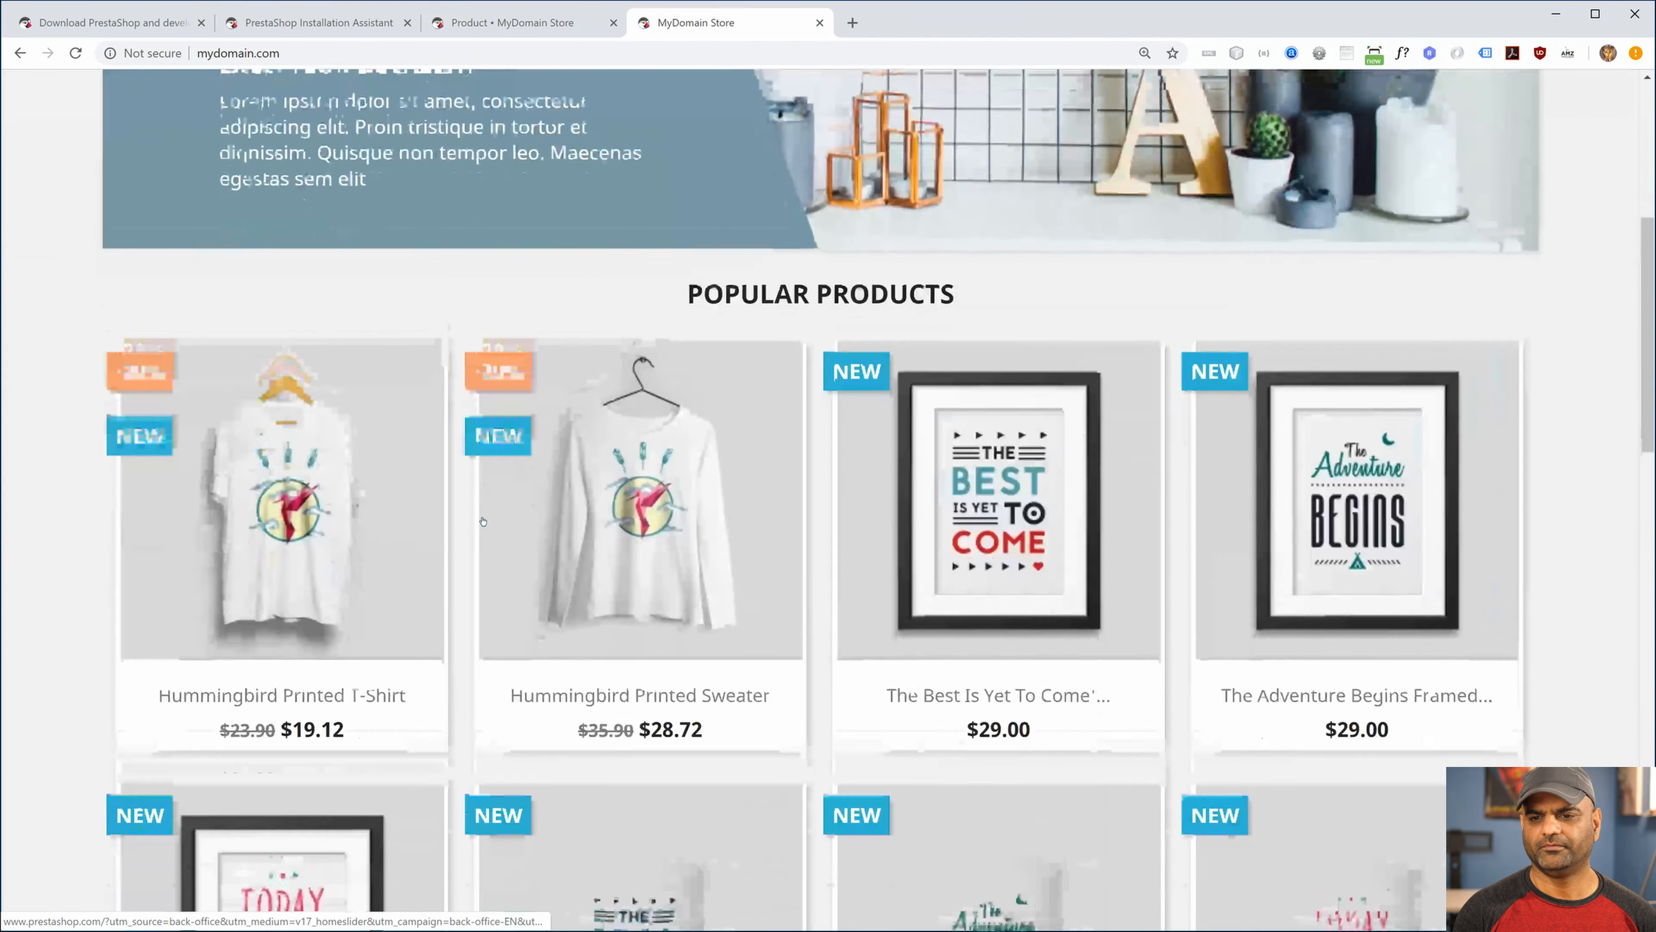
mouse_move(259, 534)
left_click(275, 488)
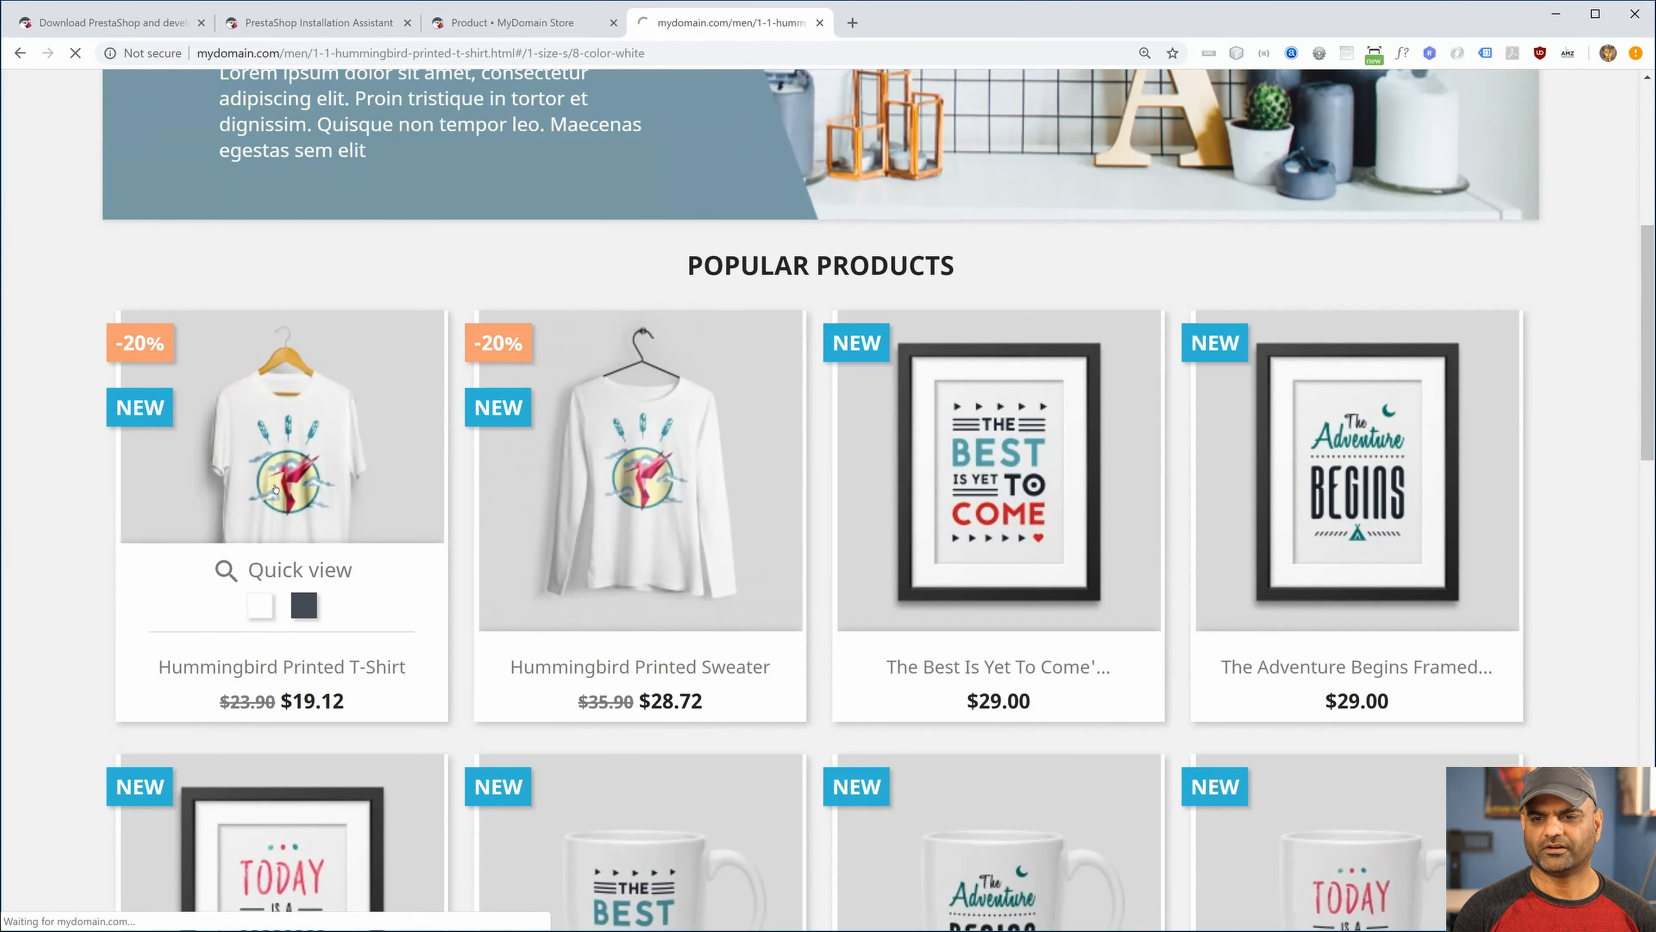
scroll(899, 493, "down", 1)
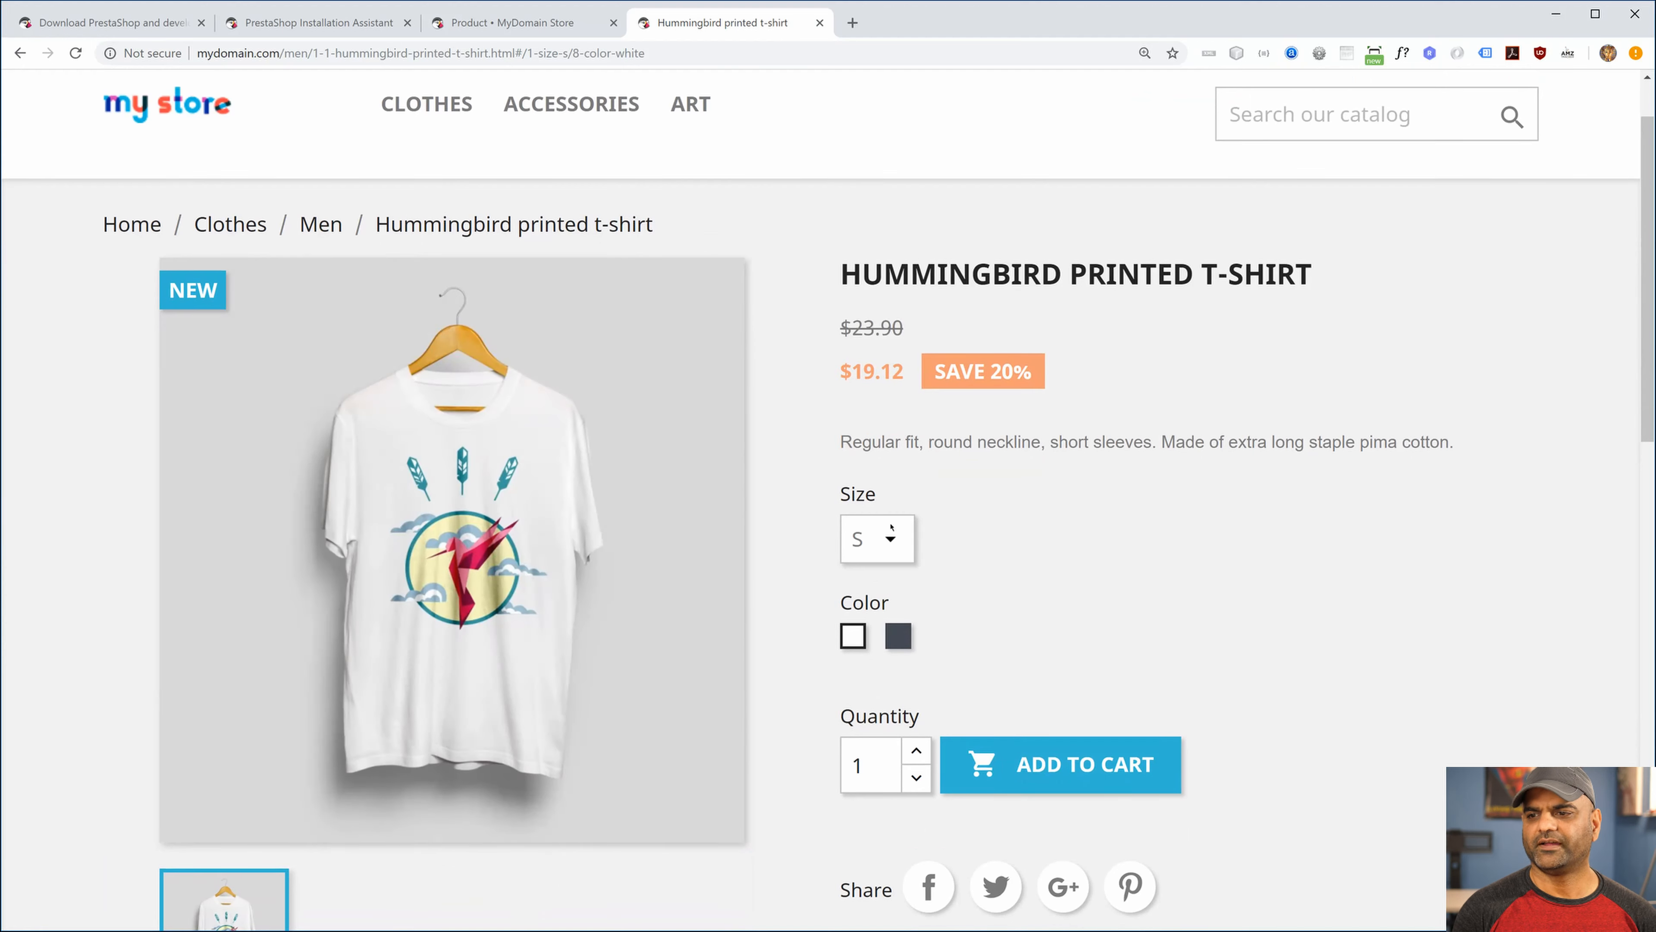
triple_click(894, 273)
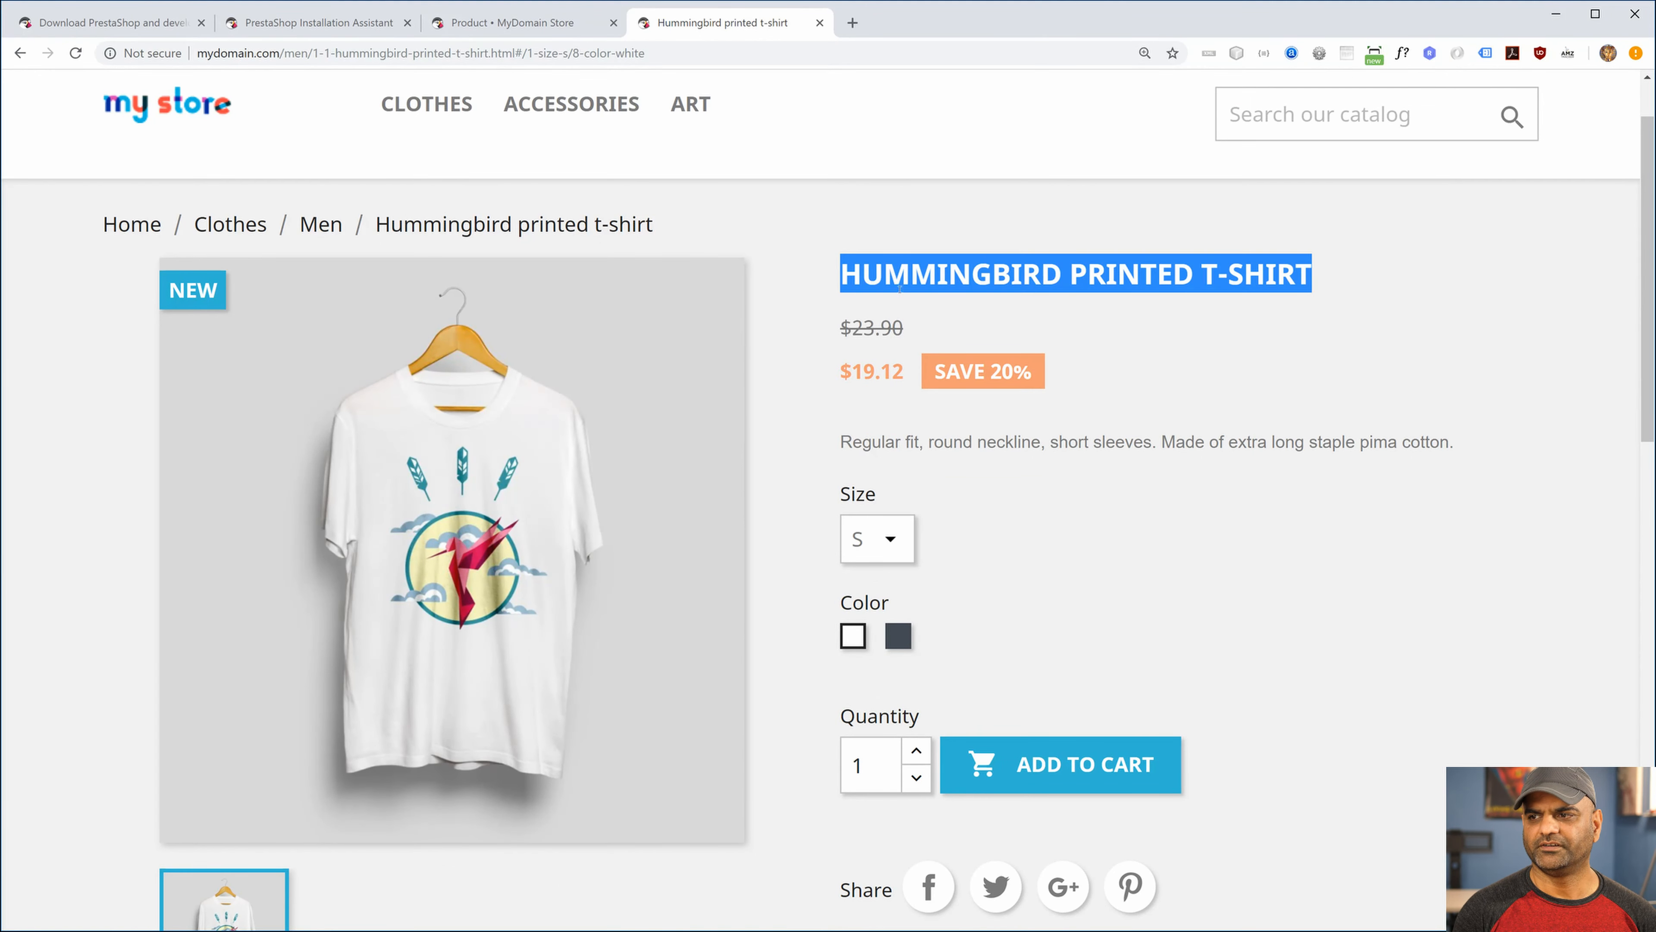
Step: Keep size S and switch the t-shirt to the black colour
left_click(890, 541)
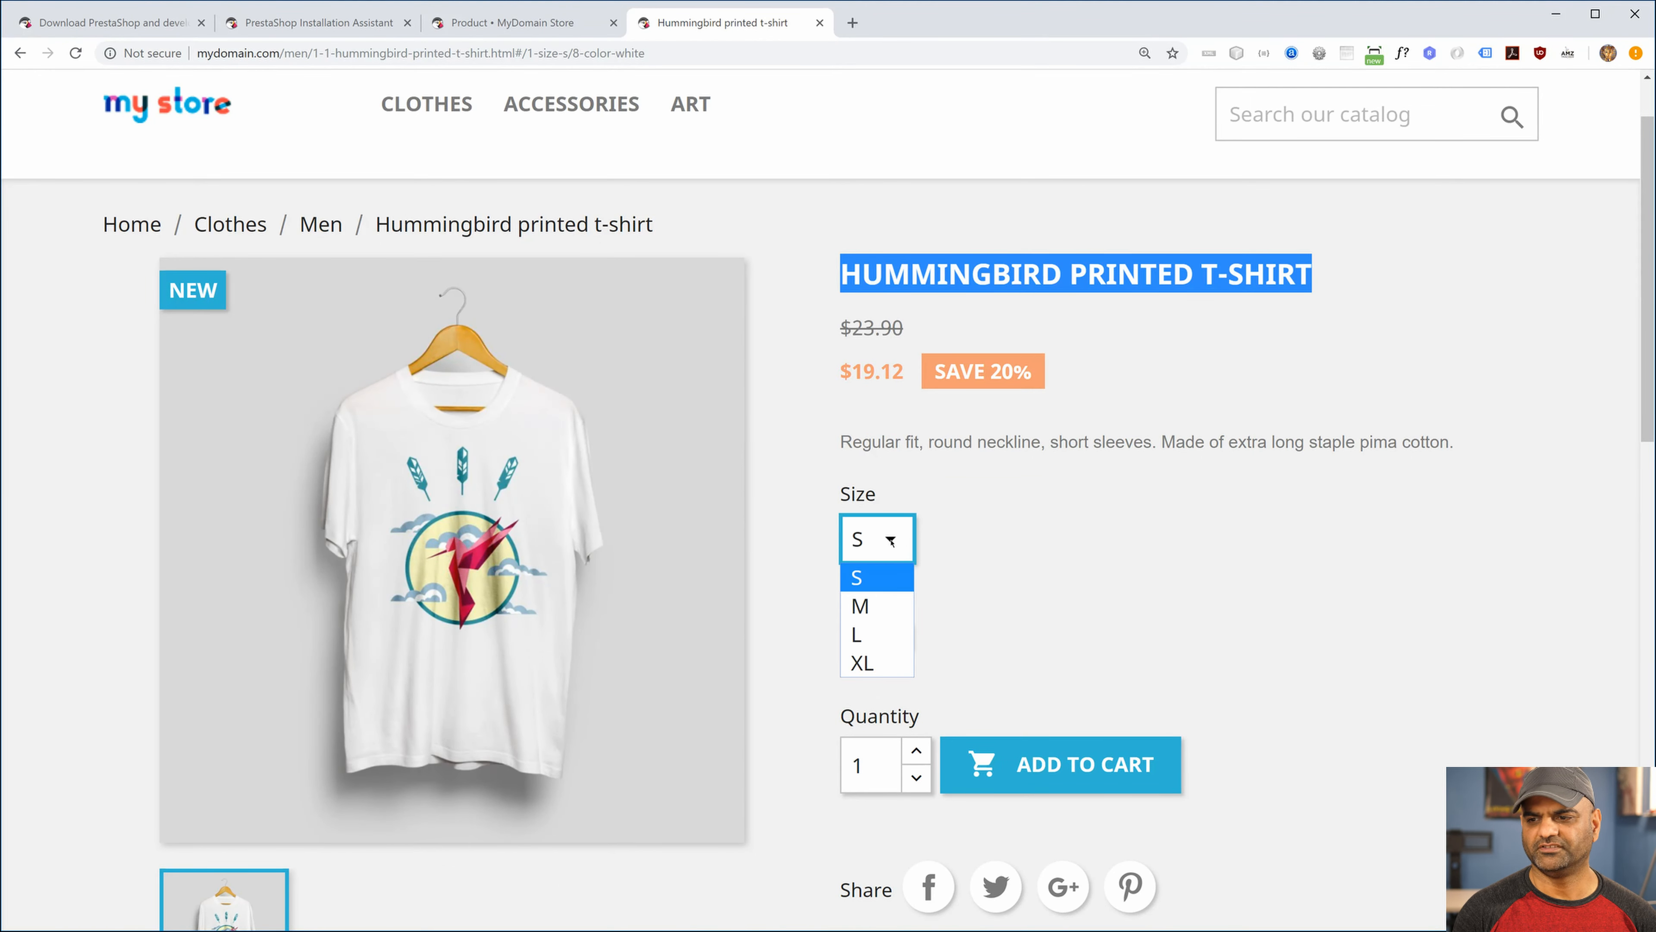
left_click(1045, 613)
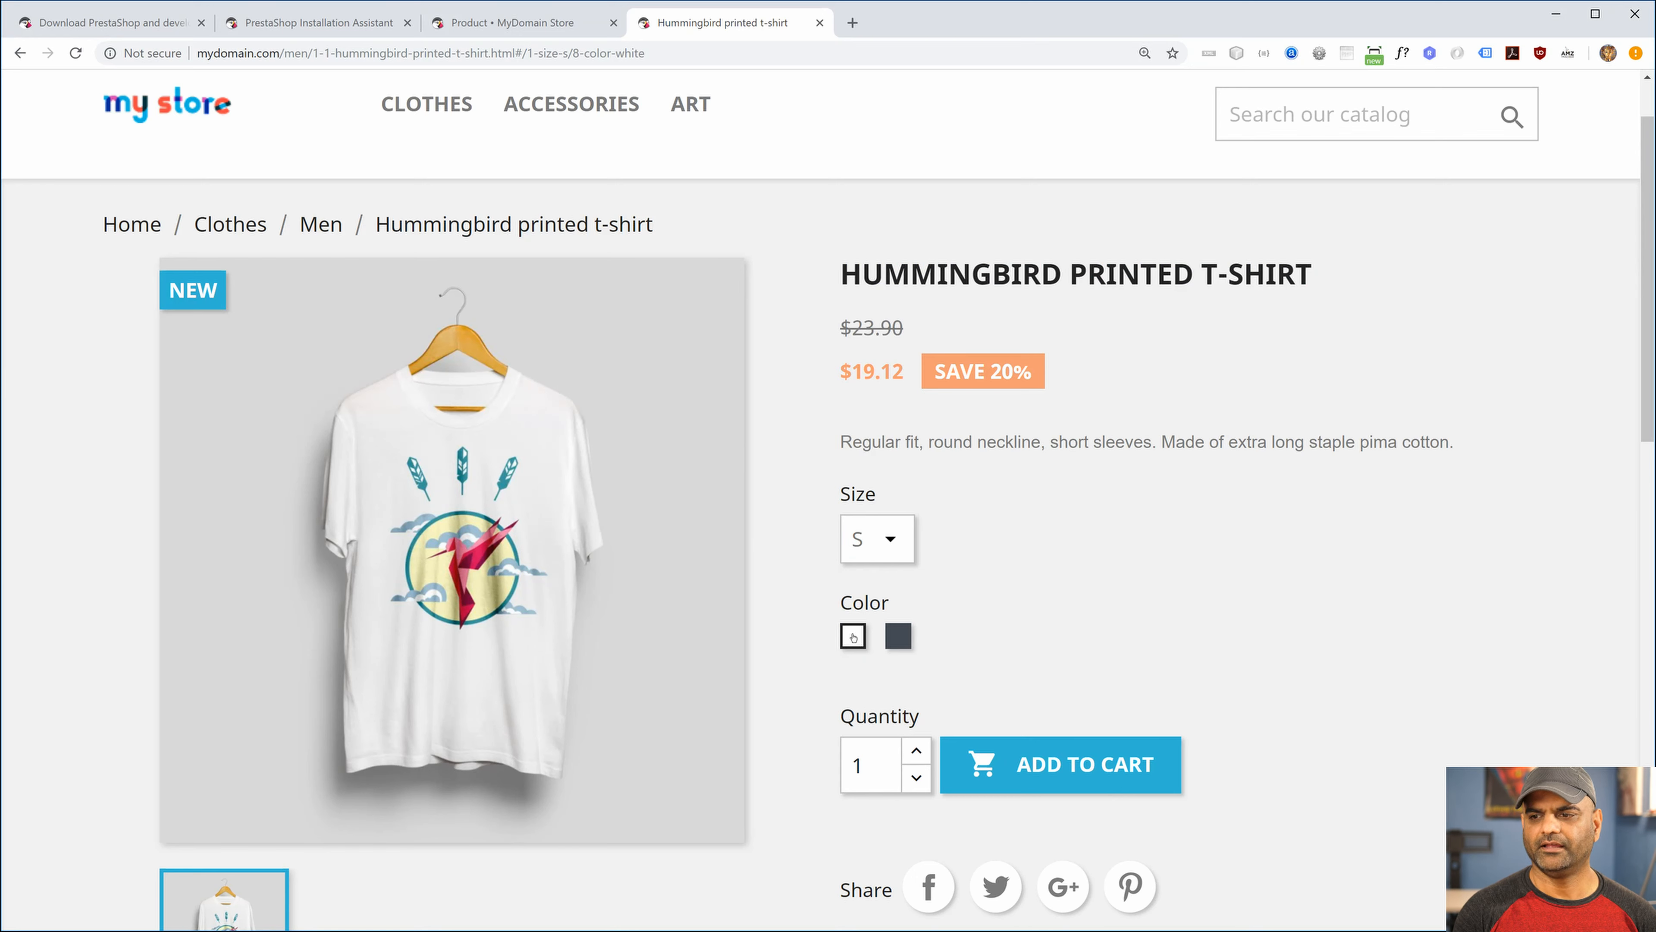
left_click(890, 540)
left_click(857, 576)
left_click(856, 645)
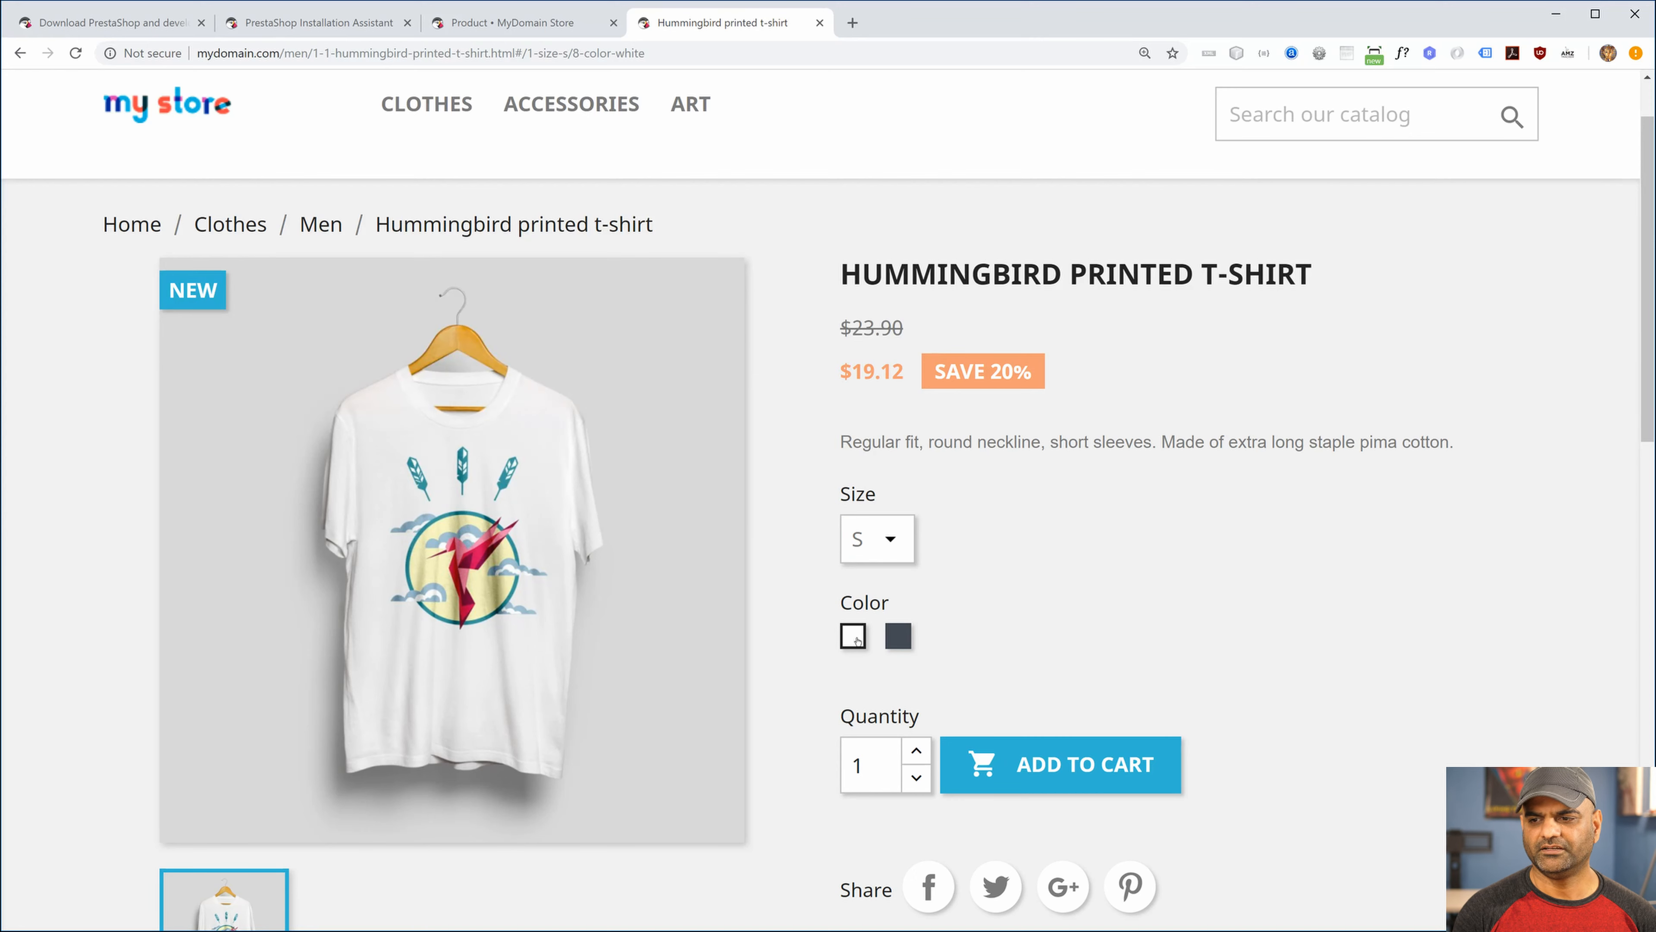
left_click(888, 541)
left_click(857, 574)
left_click(899, 636)
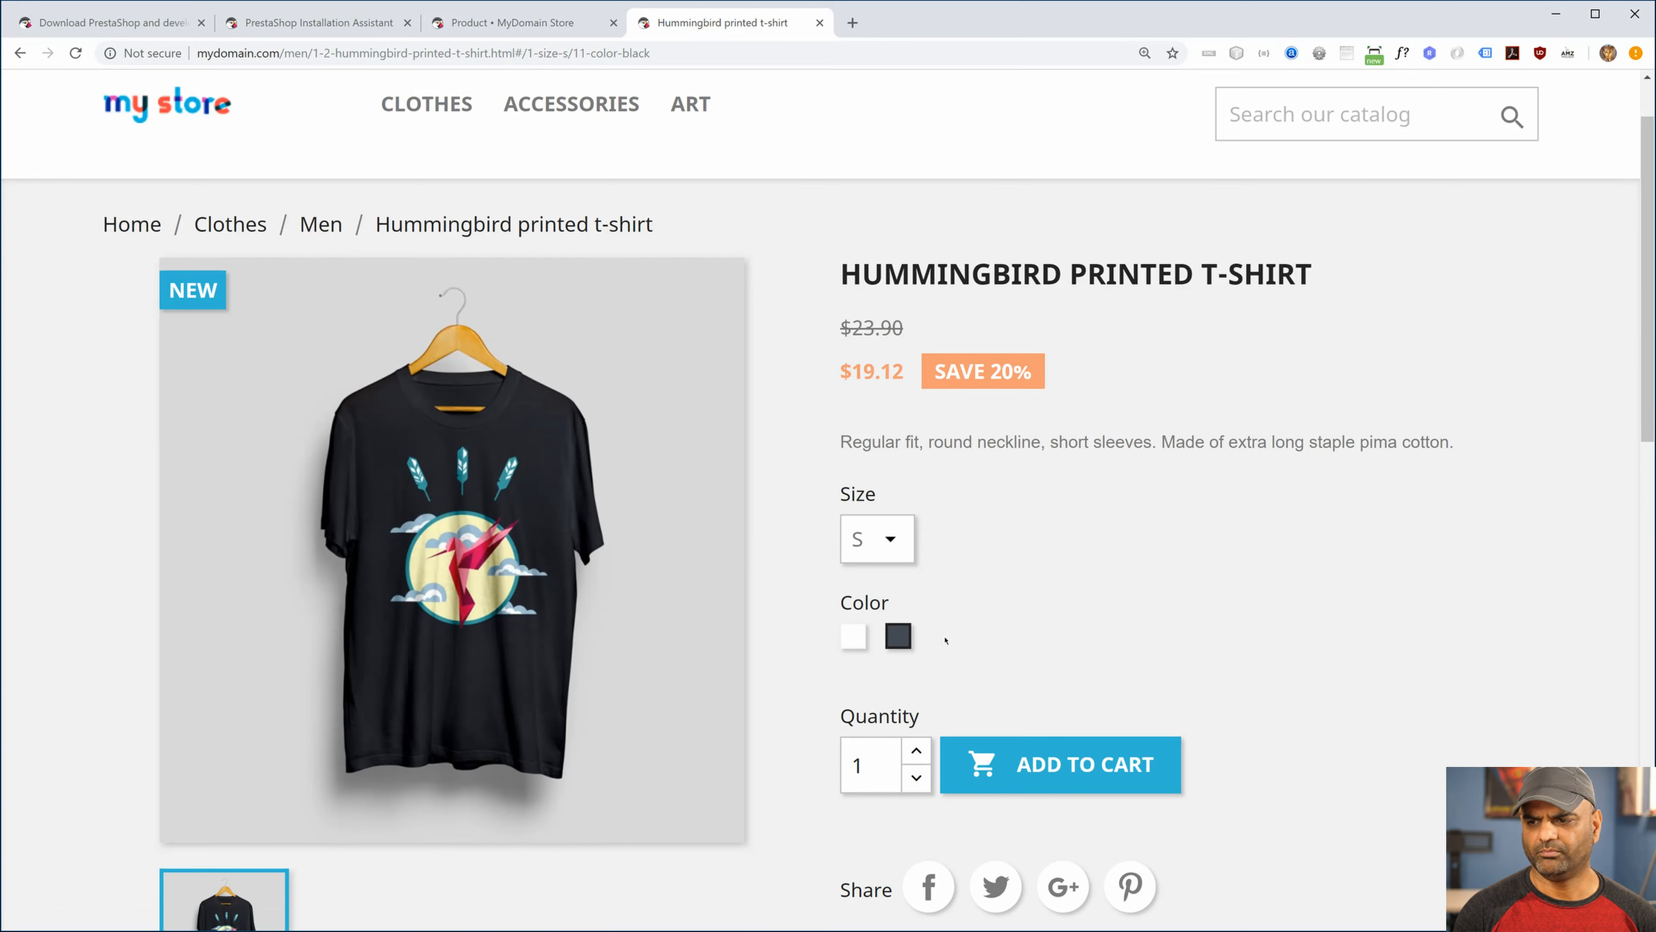
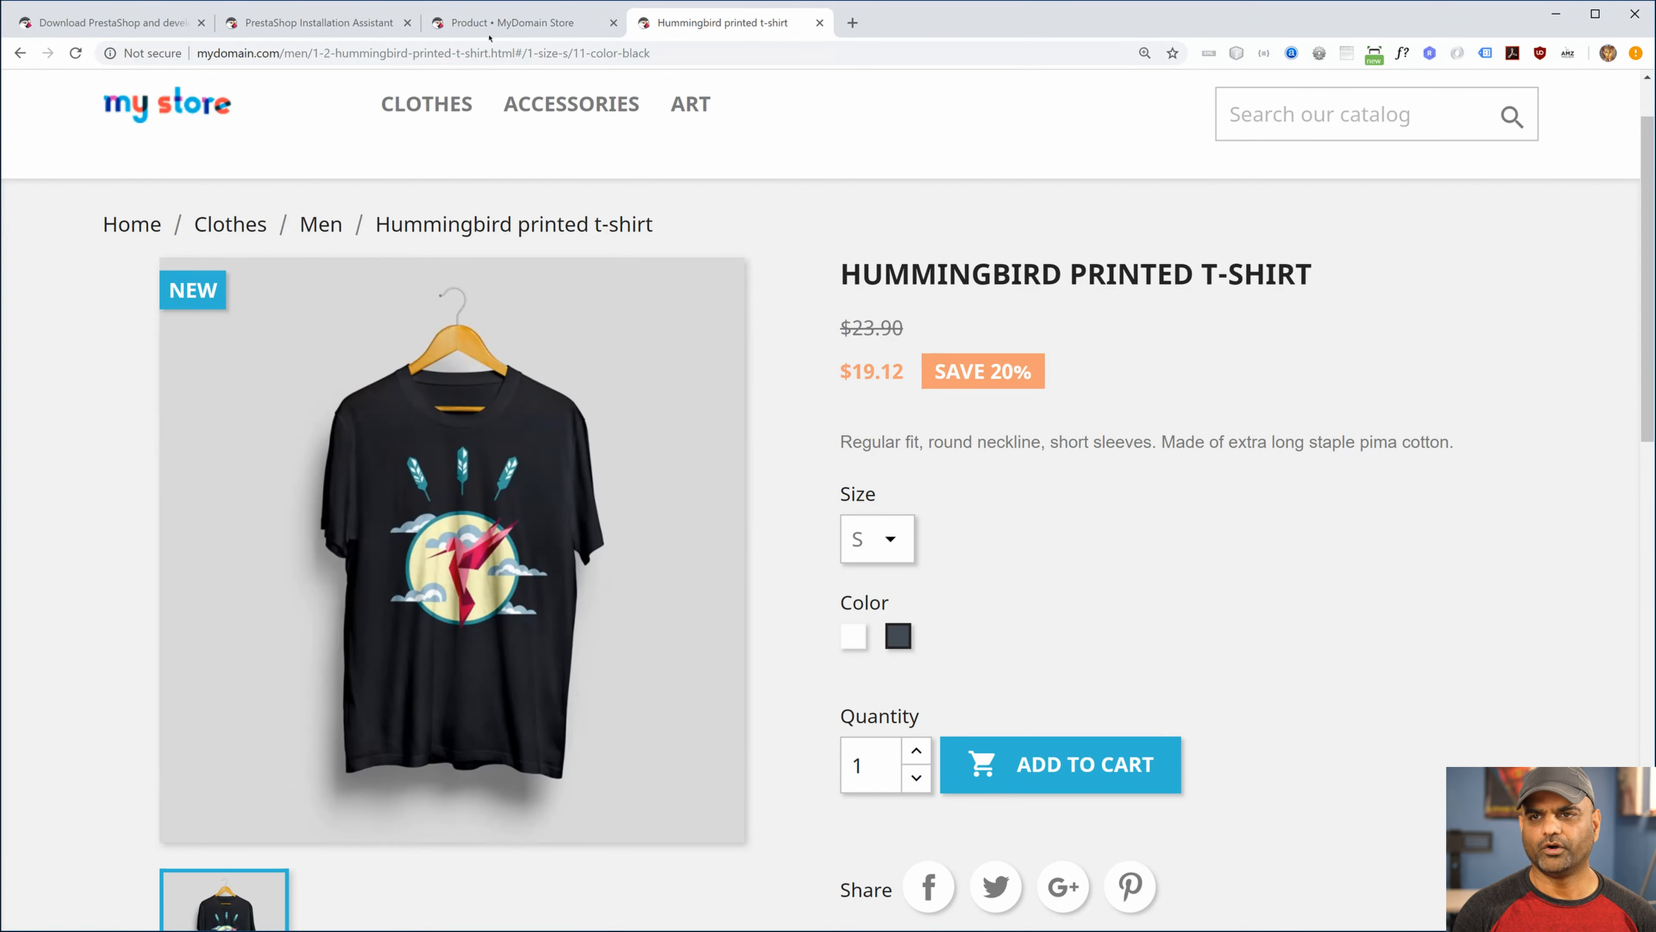
Step: Back in the admin Fanta editor, try 'Product with combinations', then revert to 'Simple product'
left_click(471, 24)
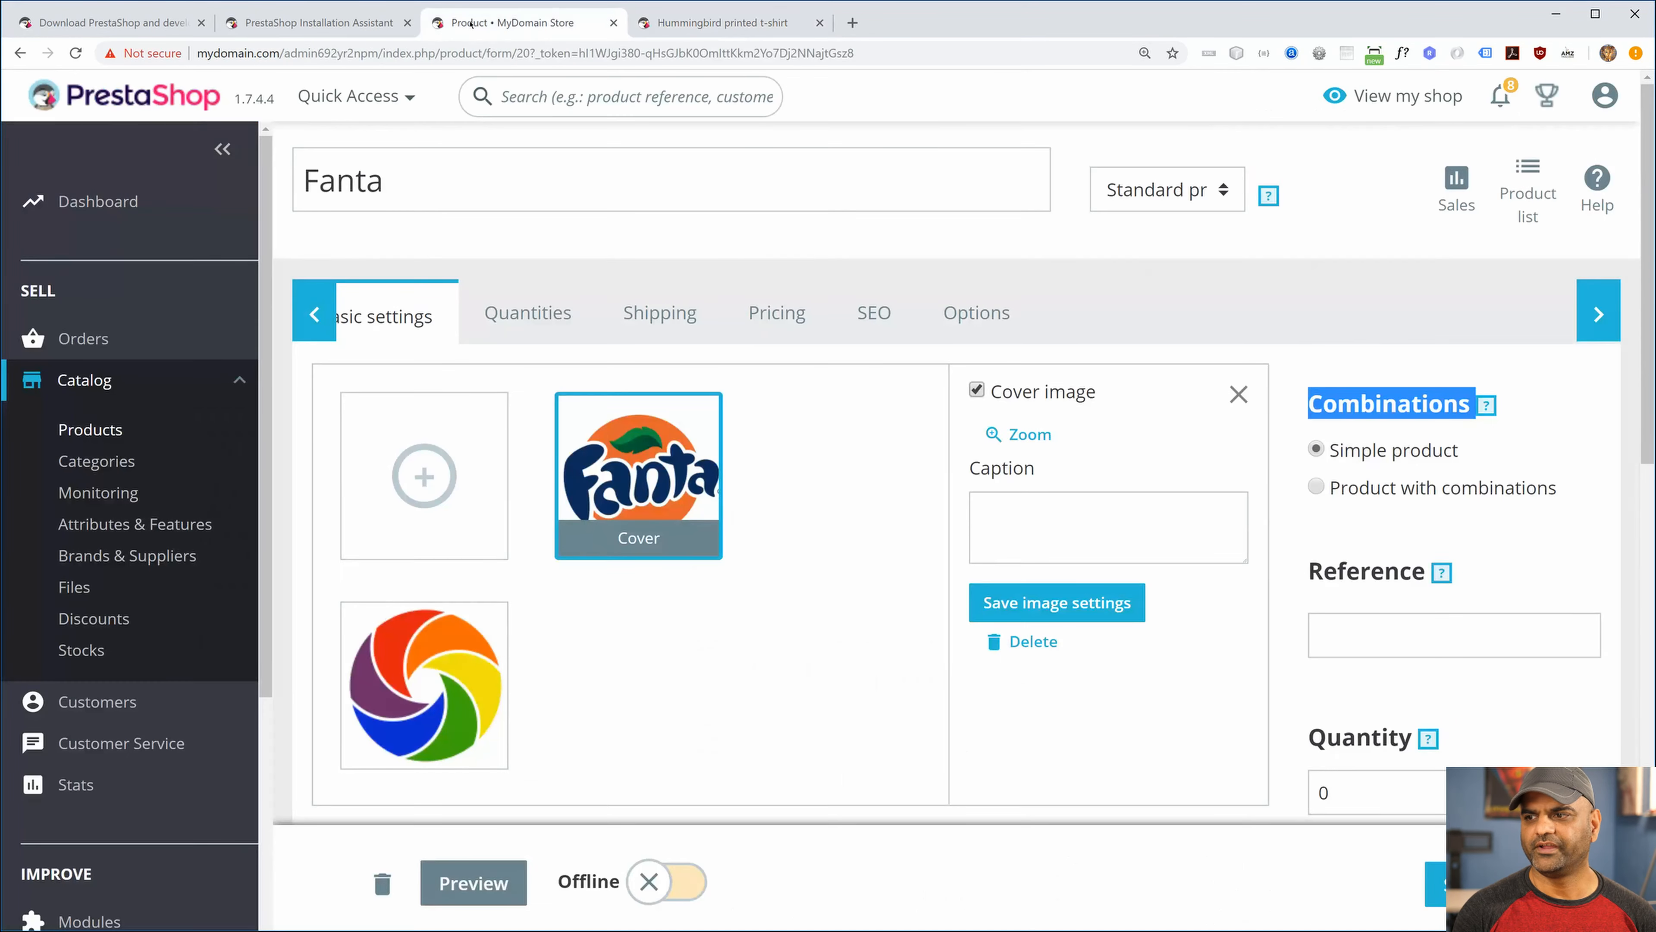
left_click(1316, 487)
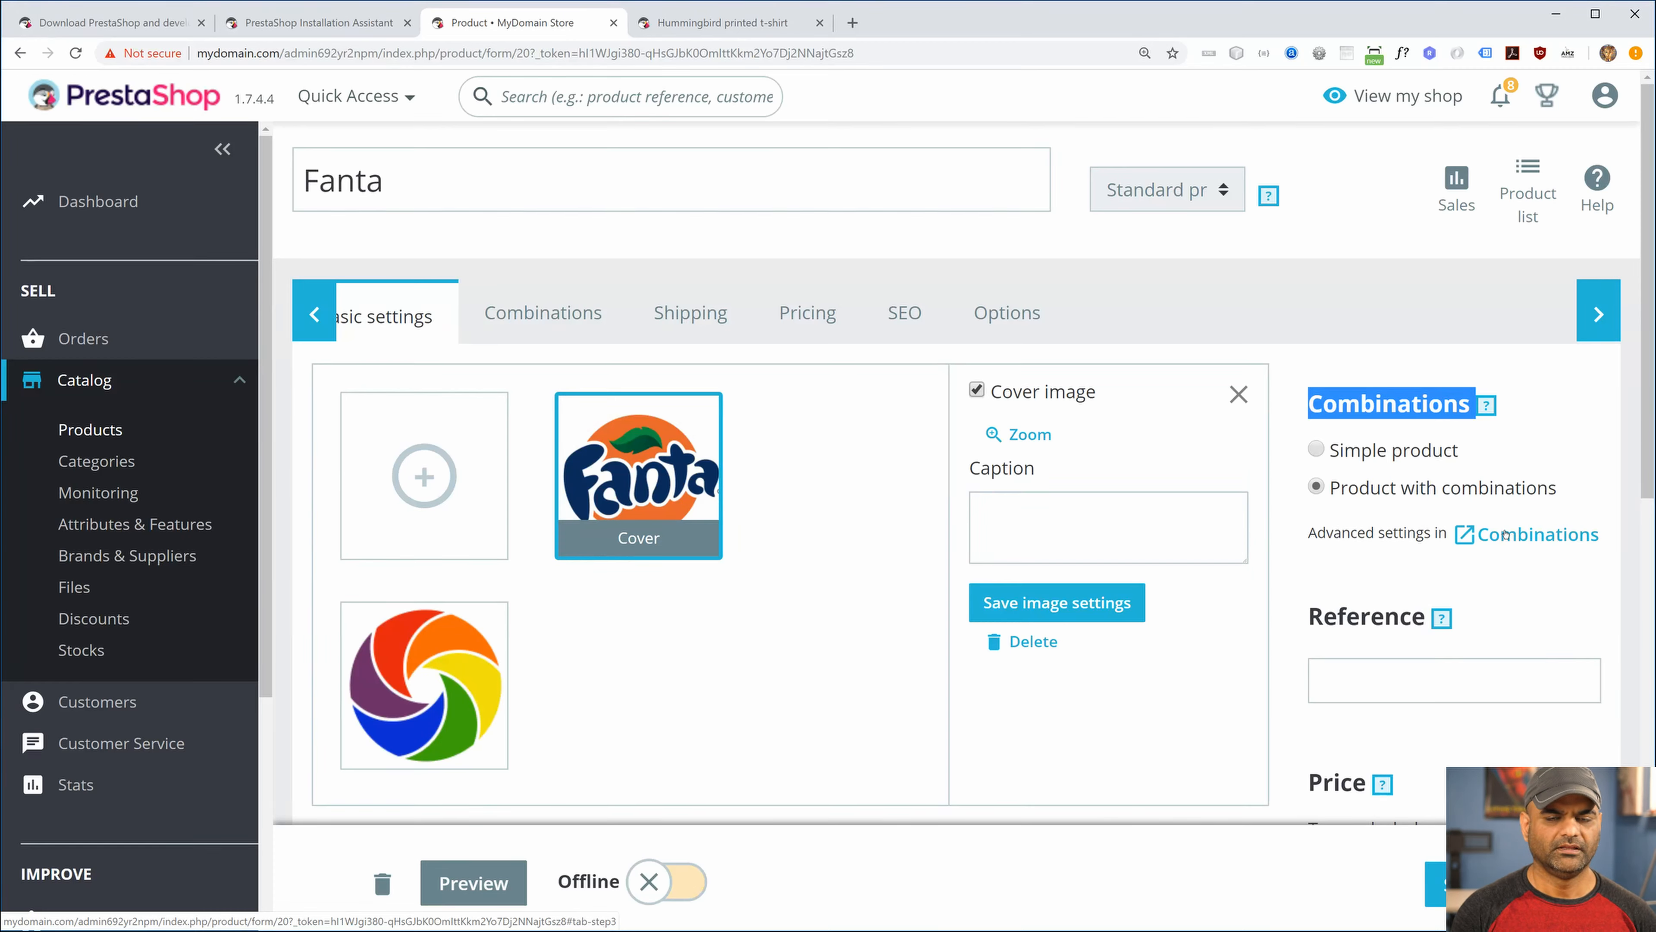
left_click(1317, 450)
scroll(900, 580, "down", 4)
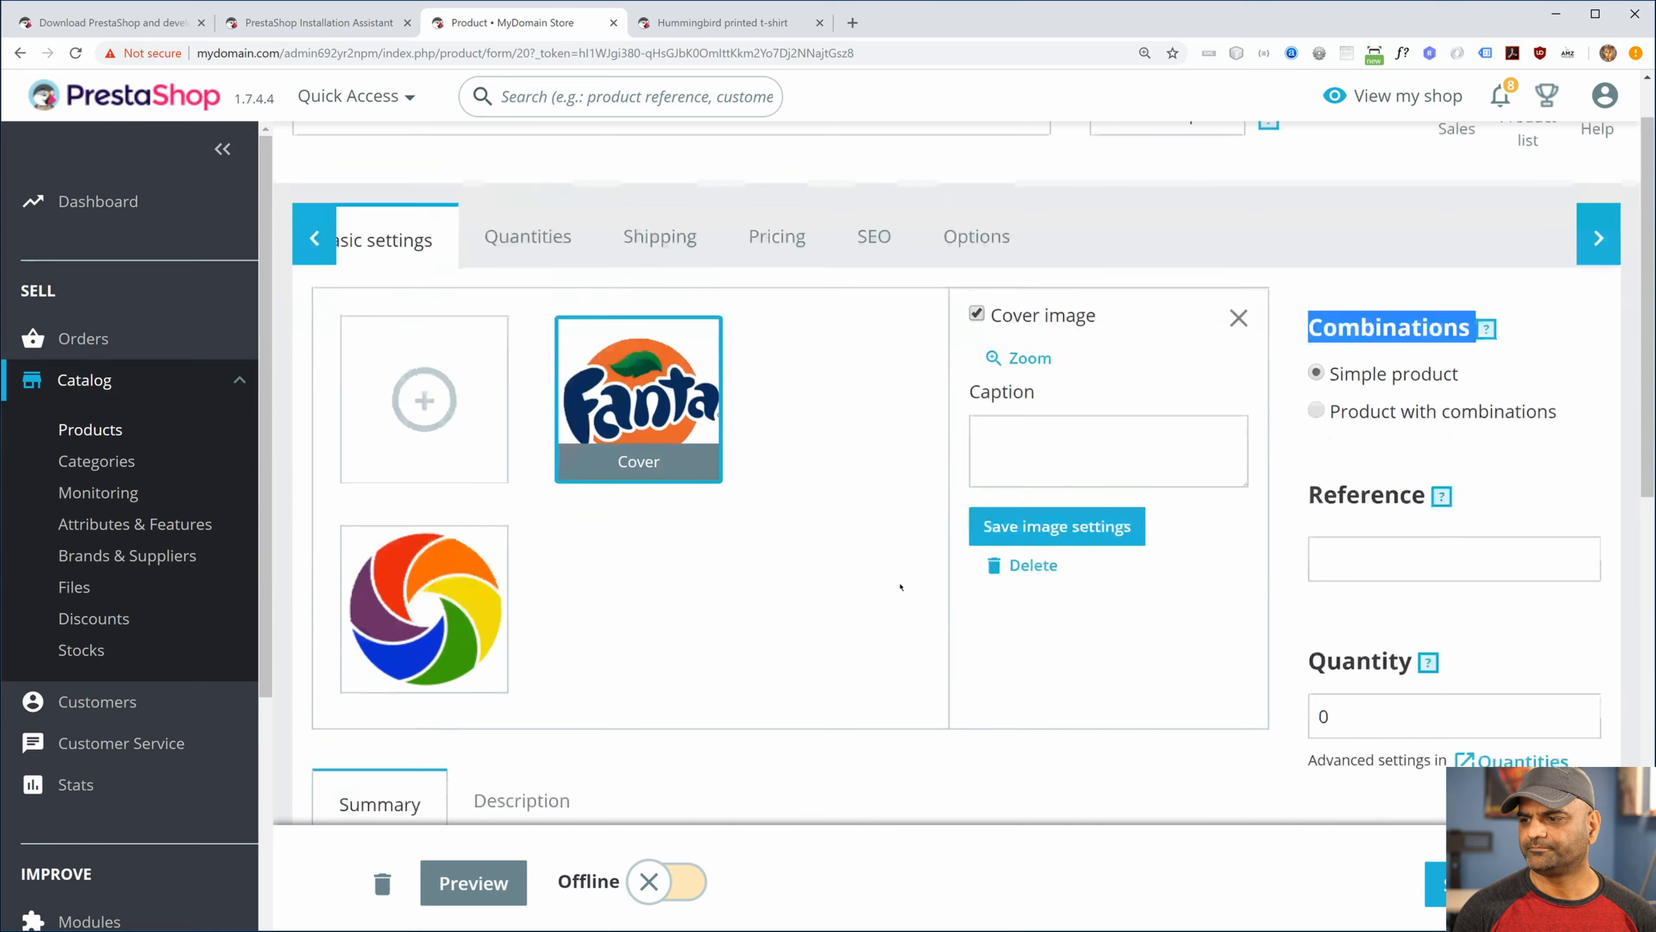
double_click(1377, 532)
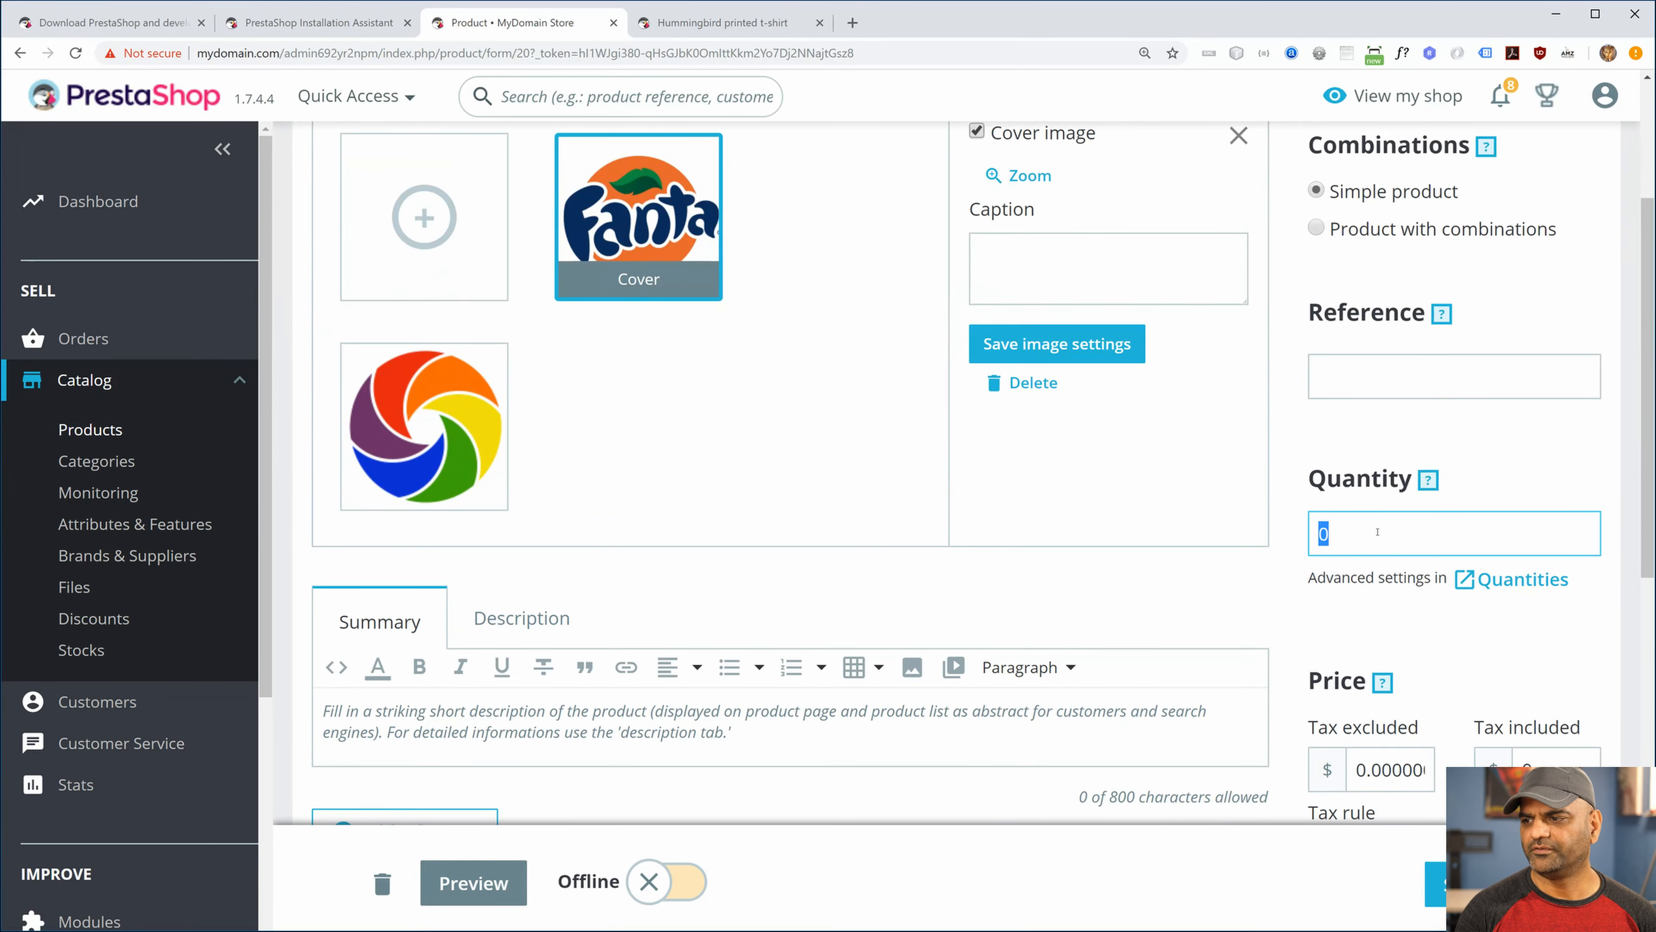
Step: Set the Fanta stock quantity to 100
type("100")
left_click(1275, 589)
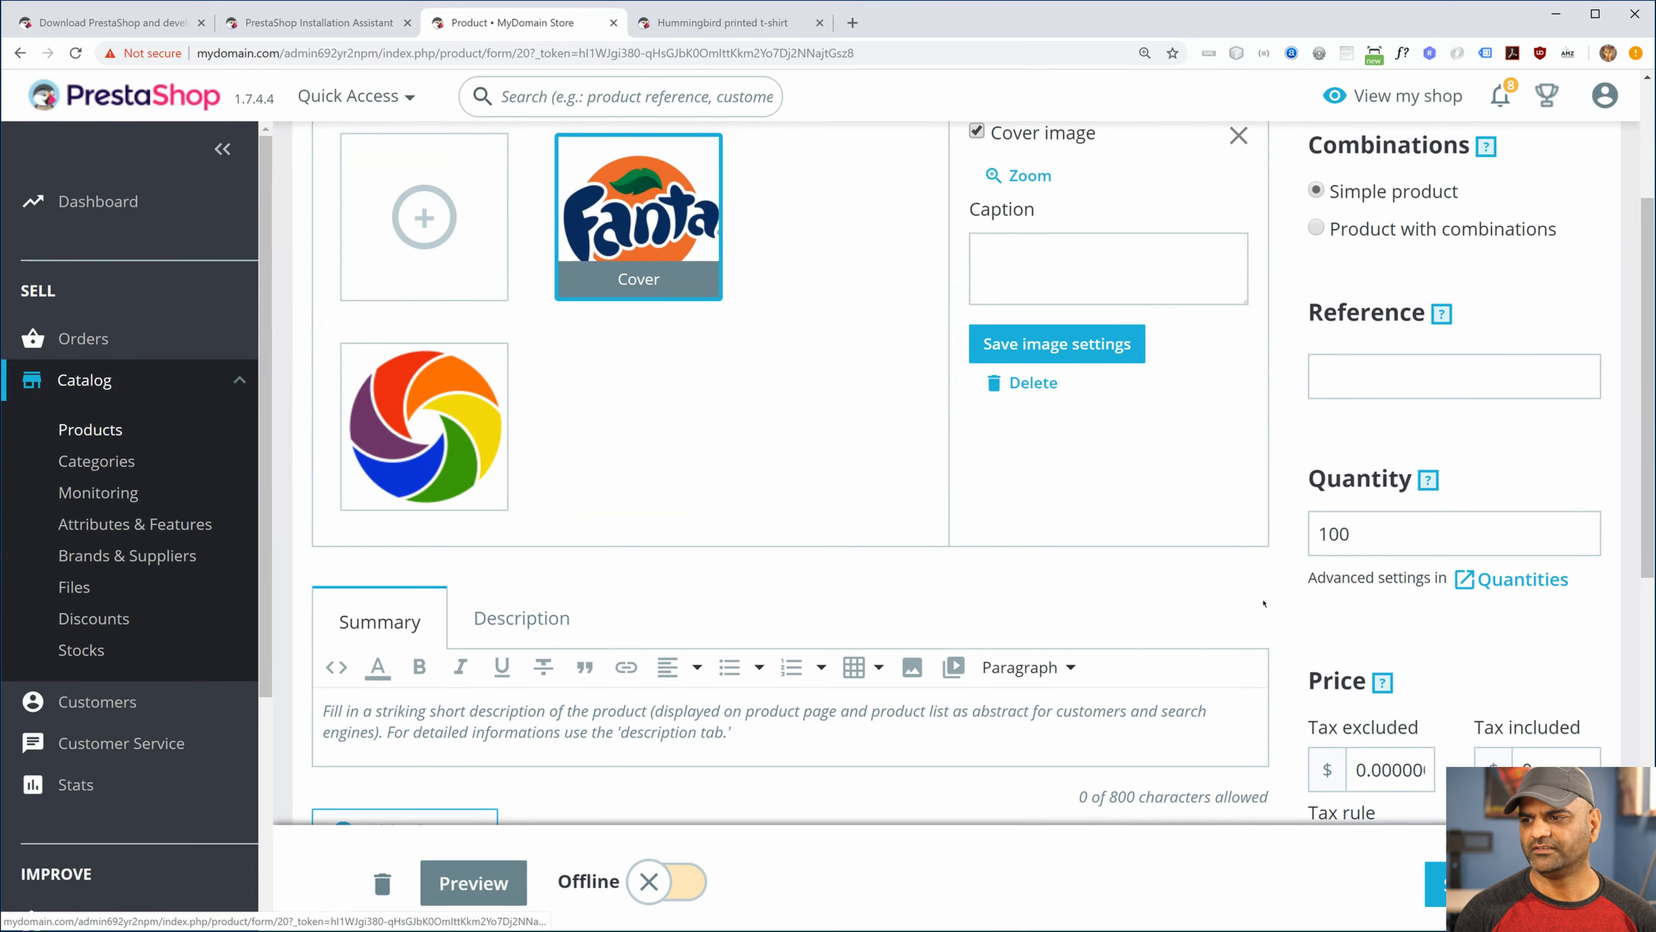
scroll(1275, 589, "down", 3)
Step: Set the tax-excluded price to 3 and look over the rest of the form
left_click(1371, 597)
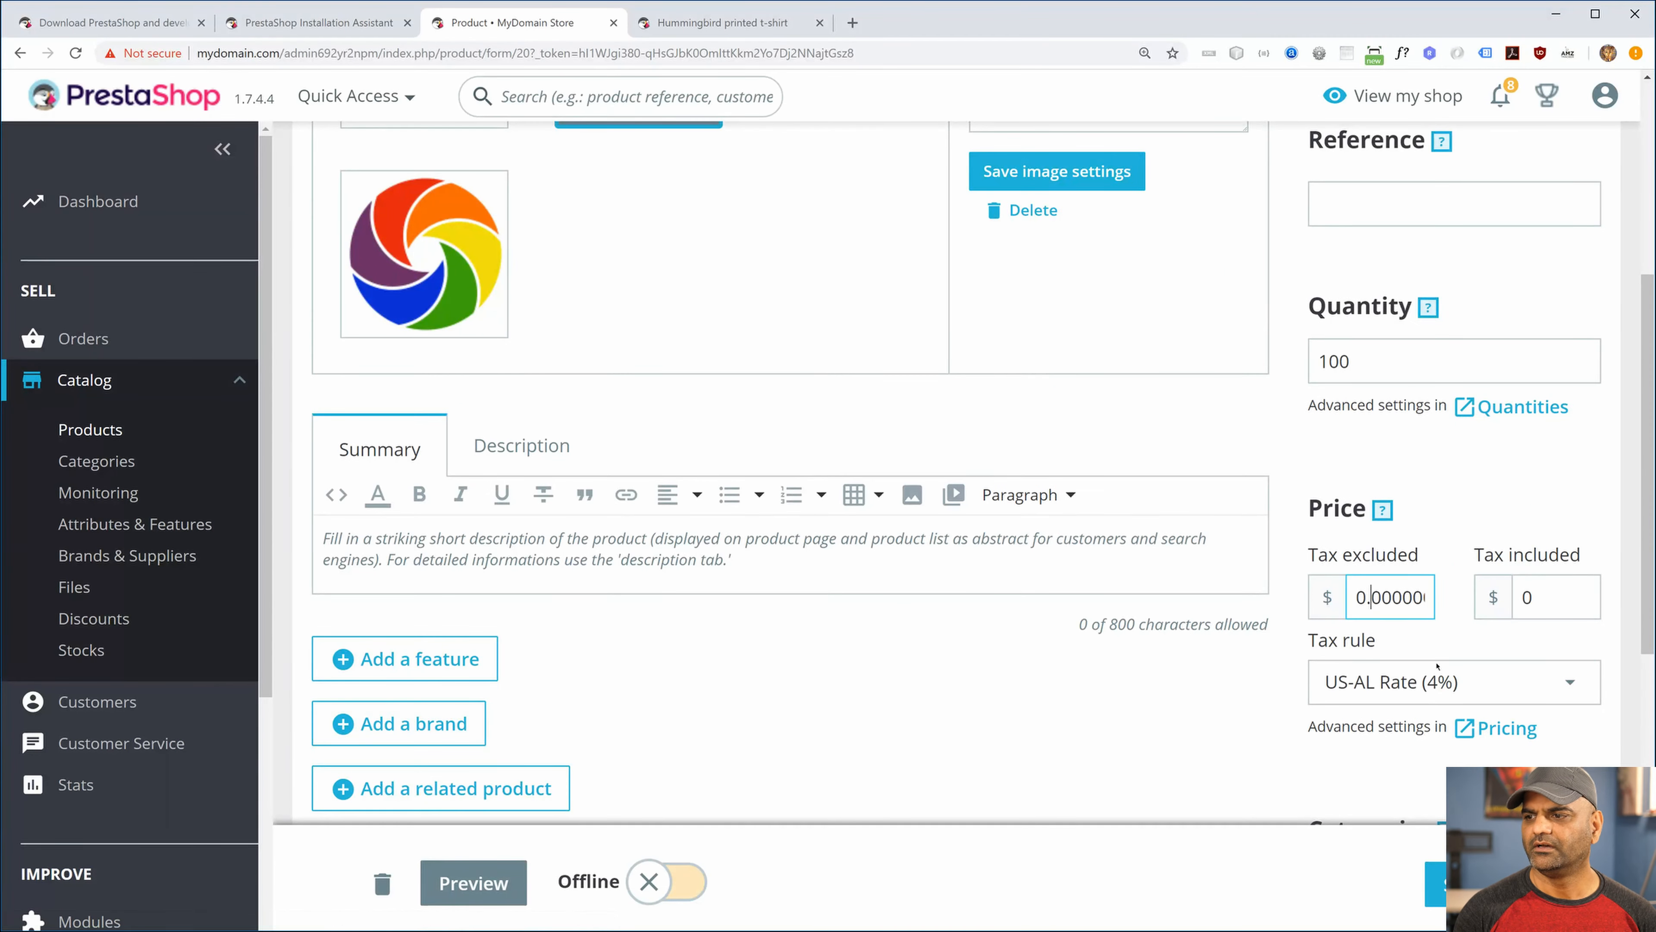
key("Left")
key("Tab")
key("shift+Tab")
type("3")
key("Tab")
key("Tab")
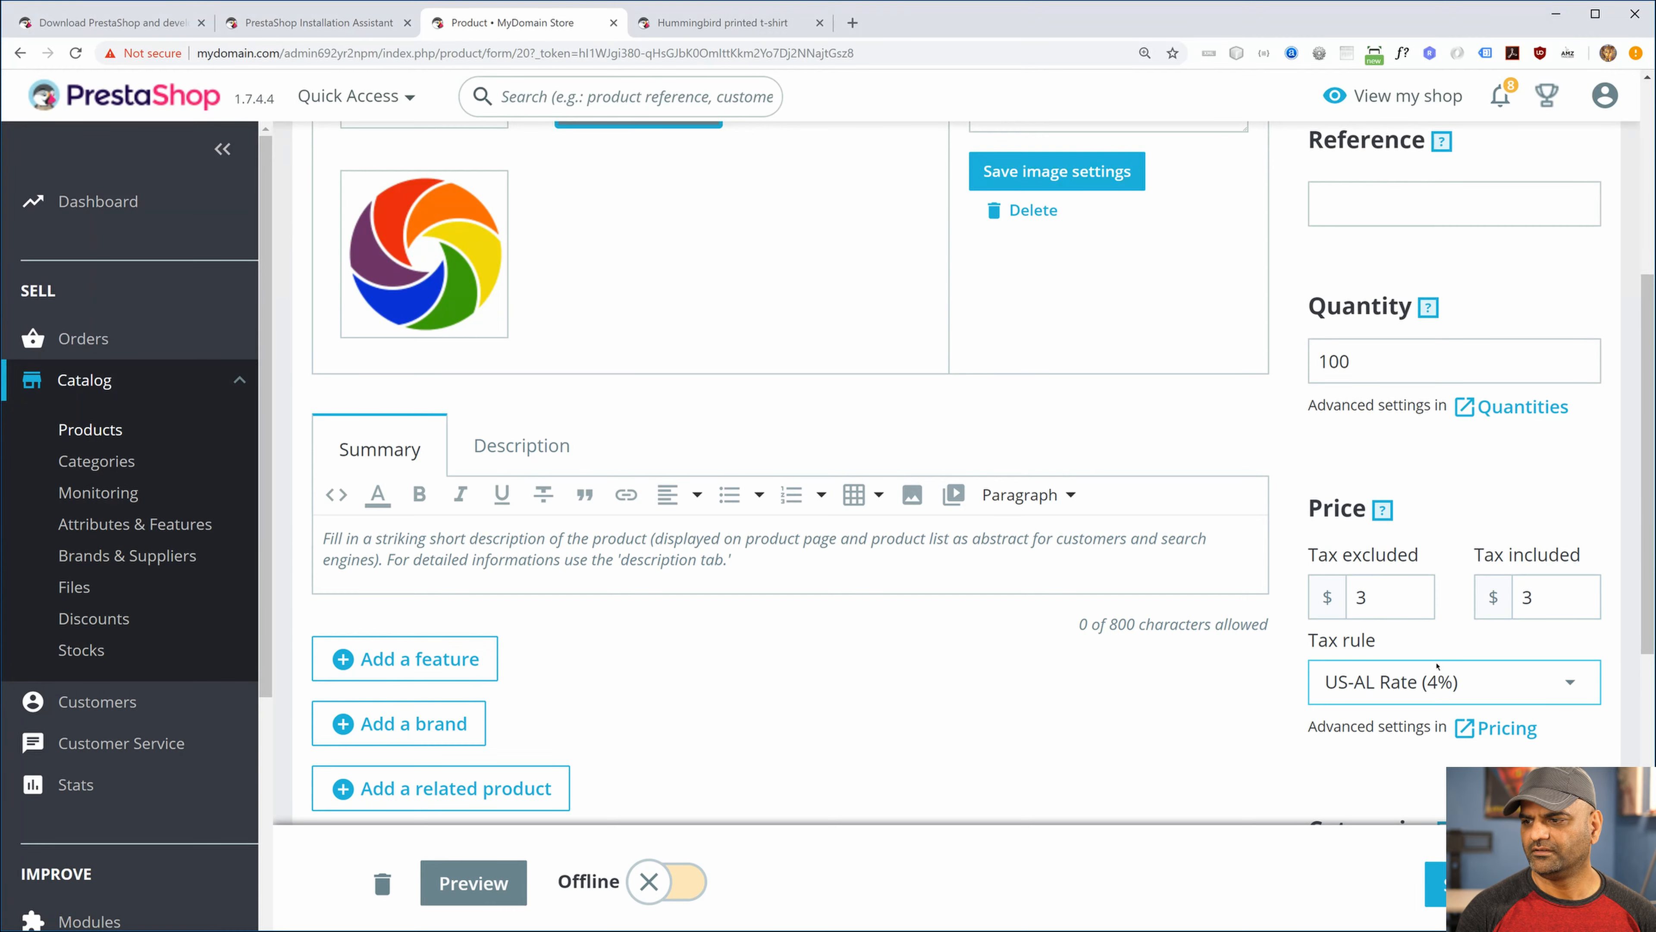
scroll(1298, 633, "down", 2)
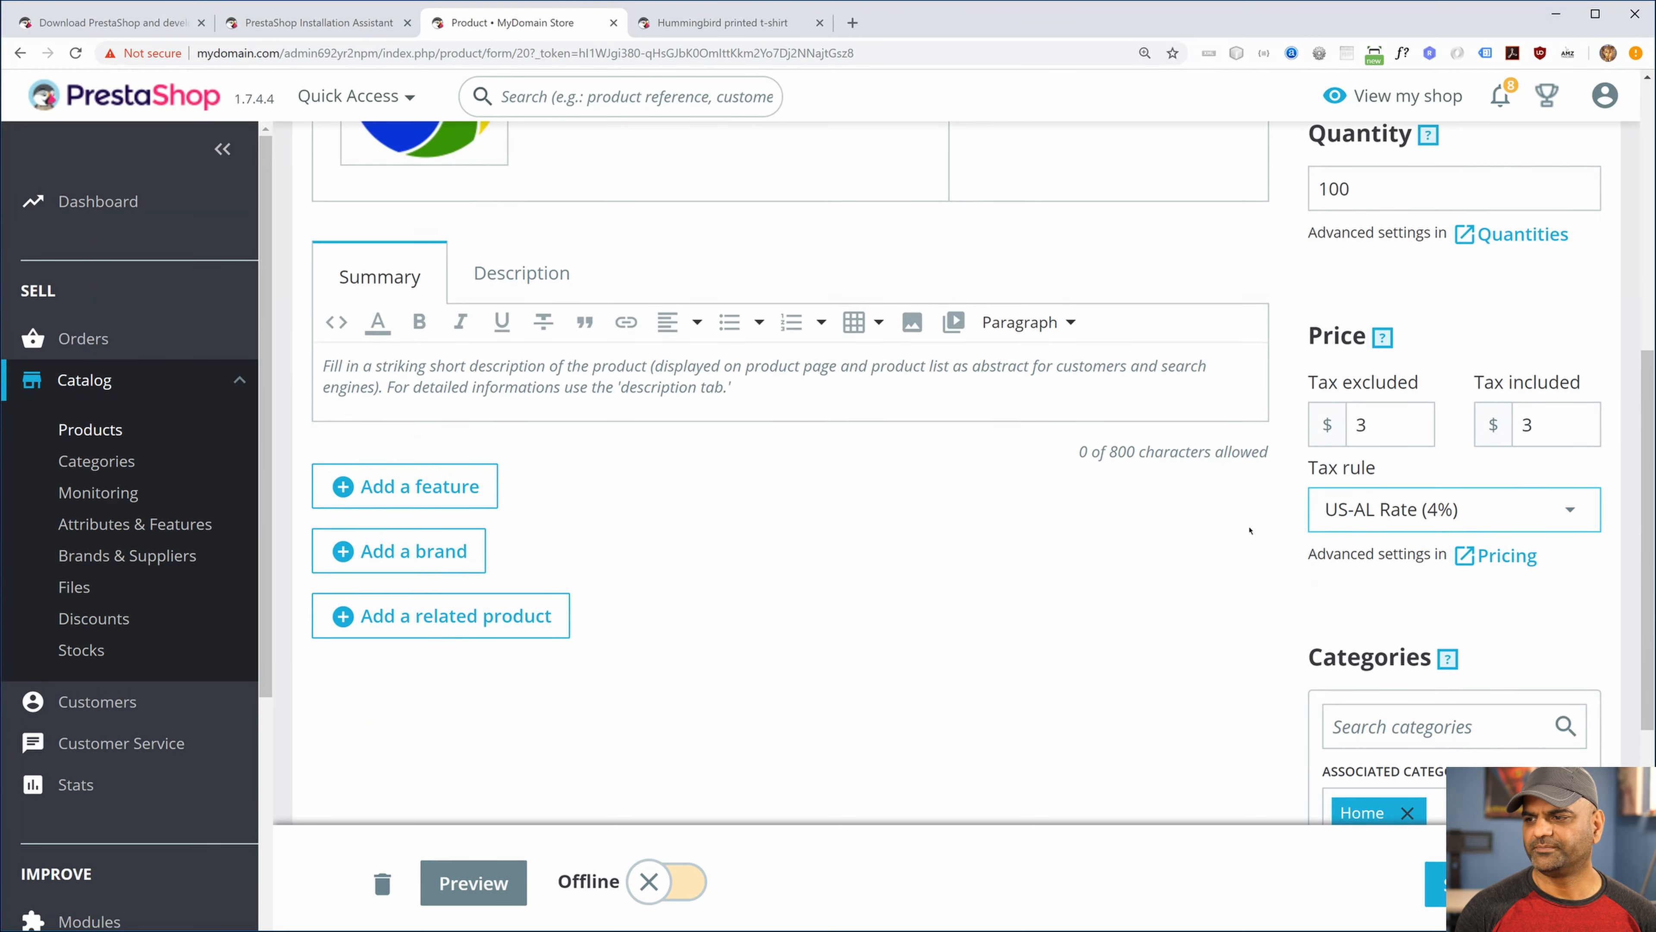
scroll(1107, 573, "down", 2)
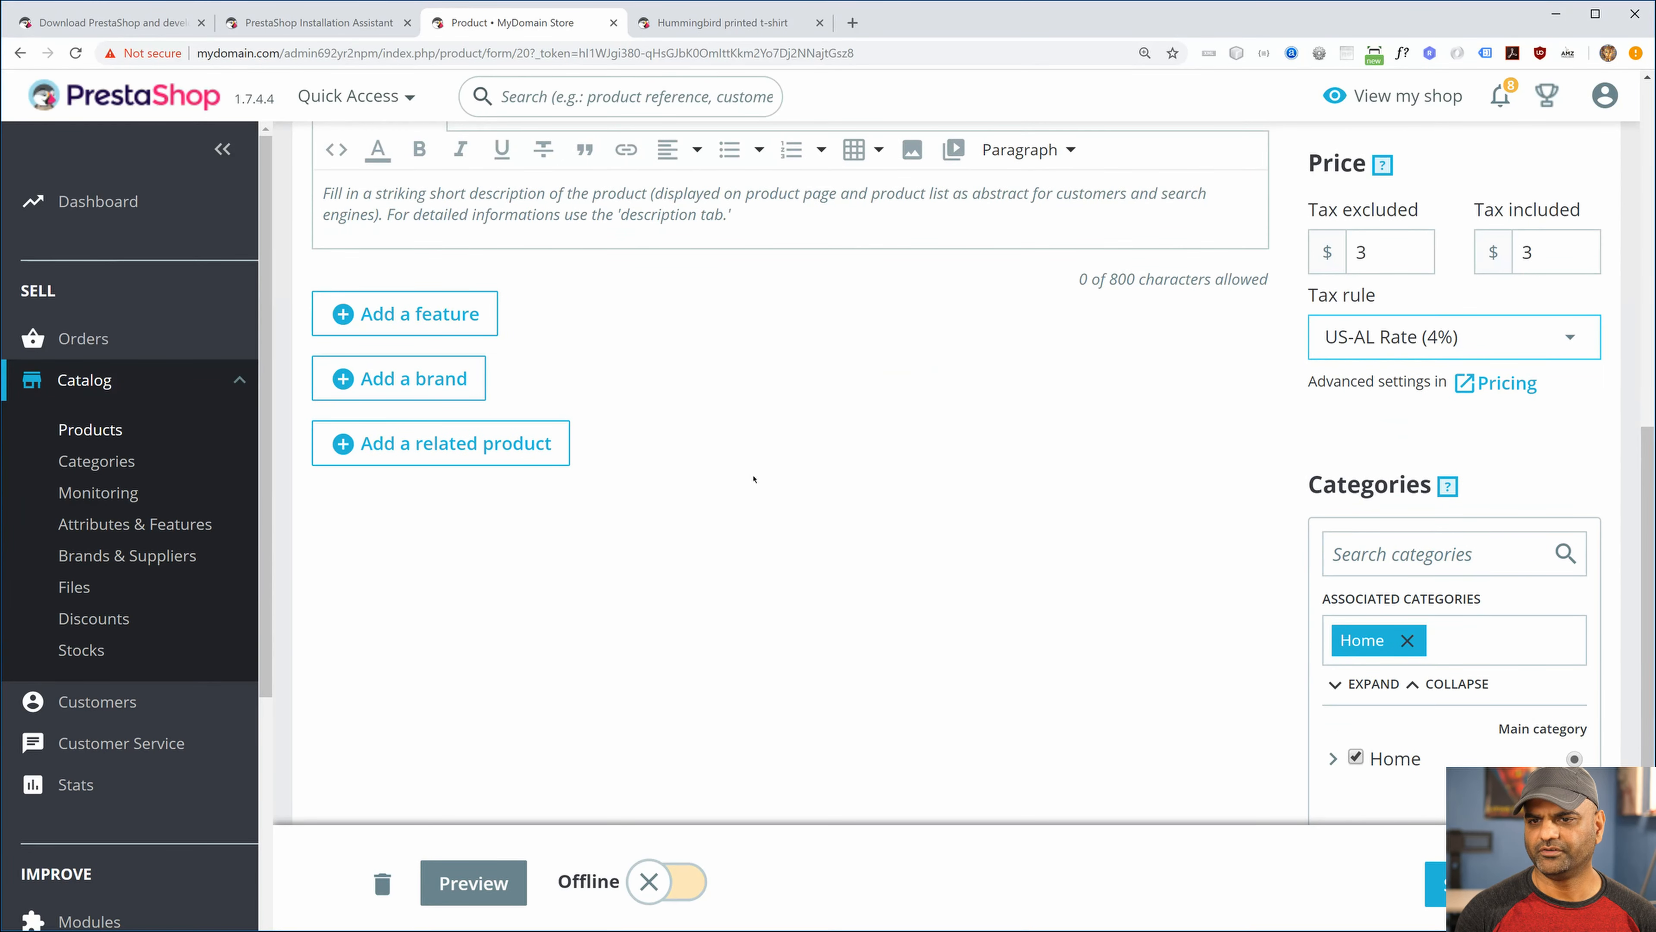
scroll(751, 520, "down", 2)
scroll(750, 521, "up", 2)
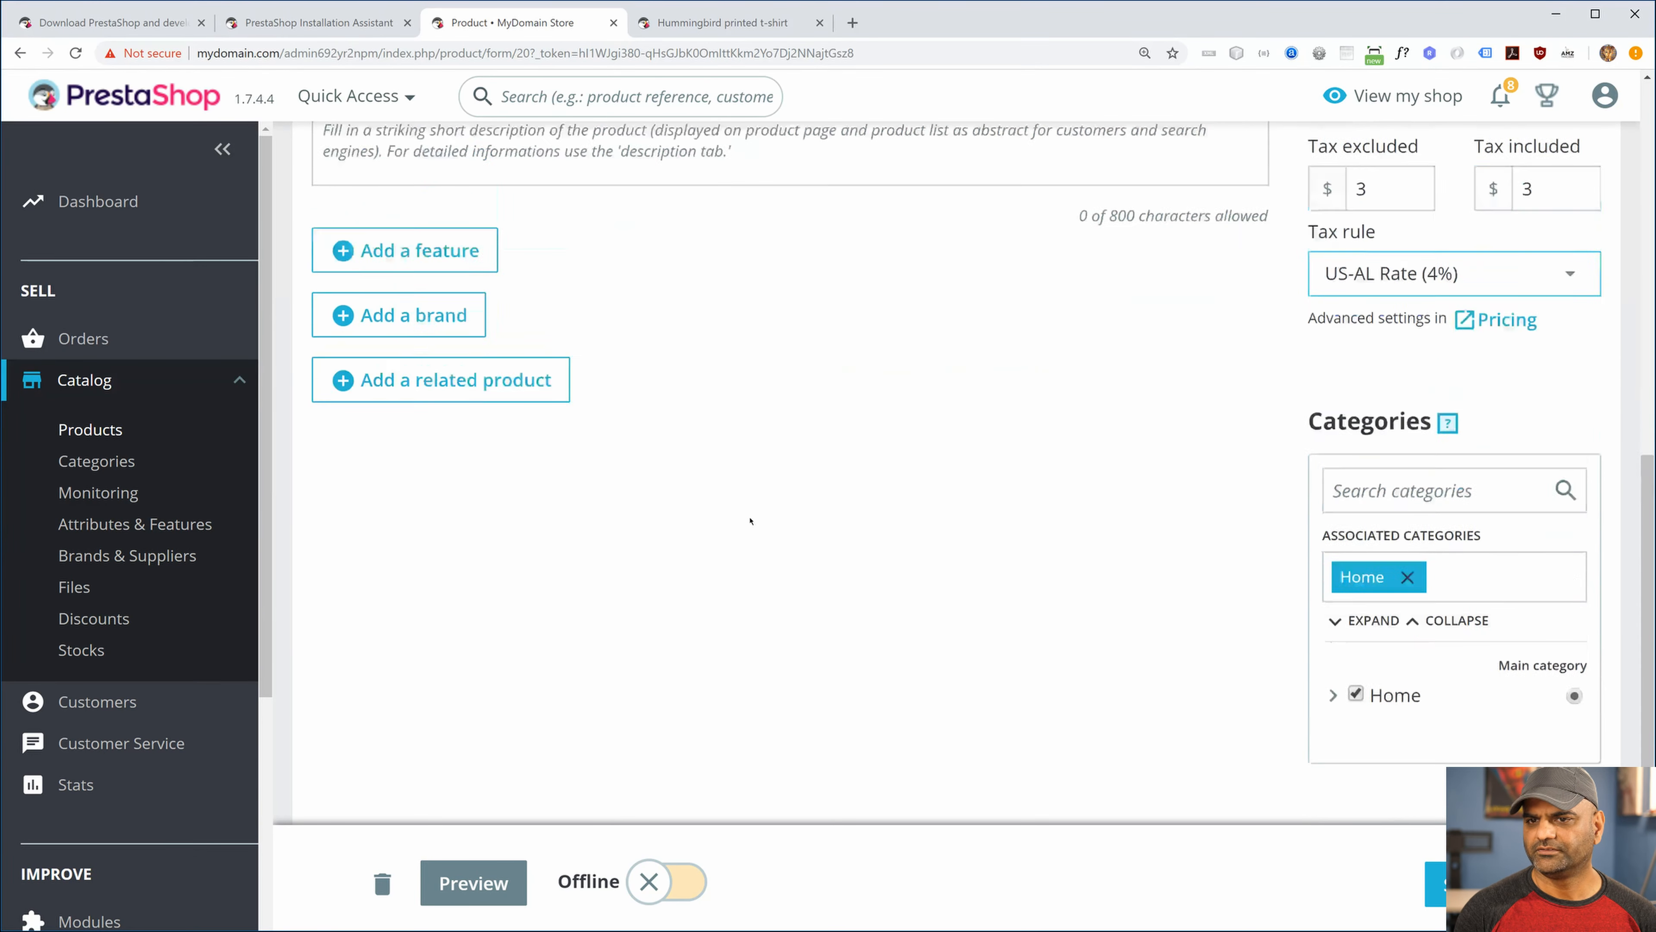
scroll(1278, 625, "down", 2)
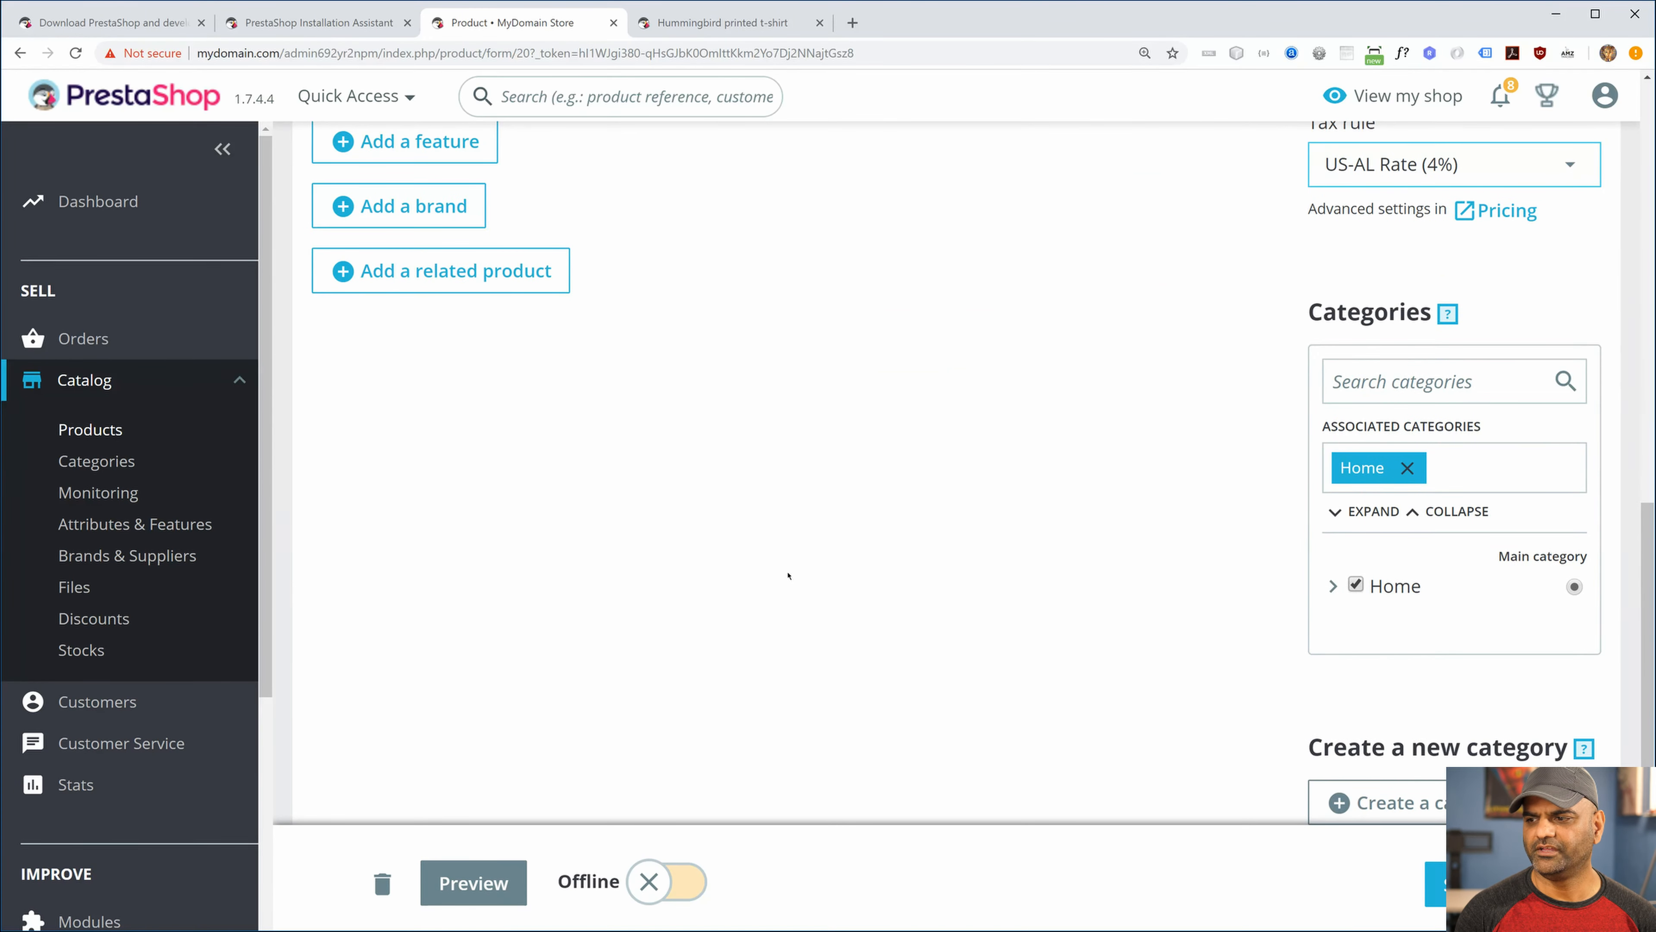
scroll(783, 574, "down", 1)
scroll(769, 573, "up", 4)
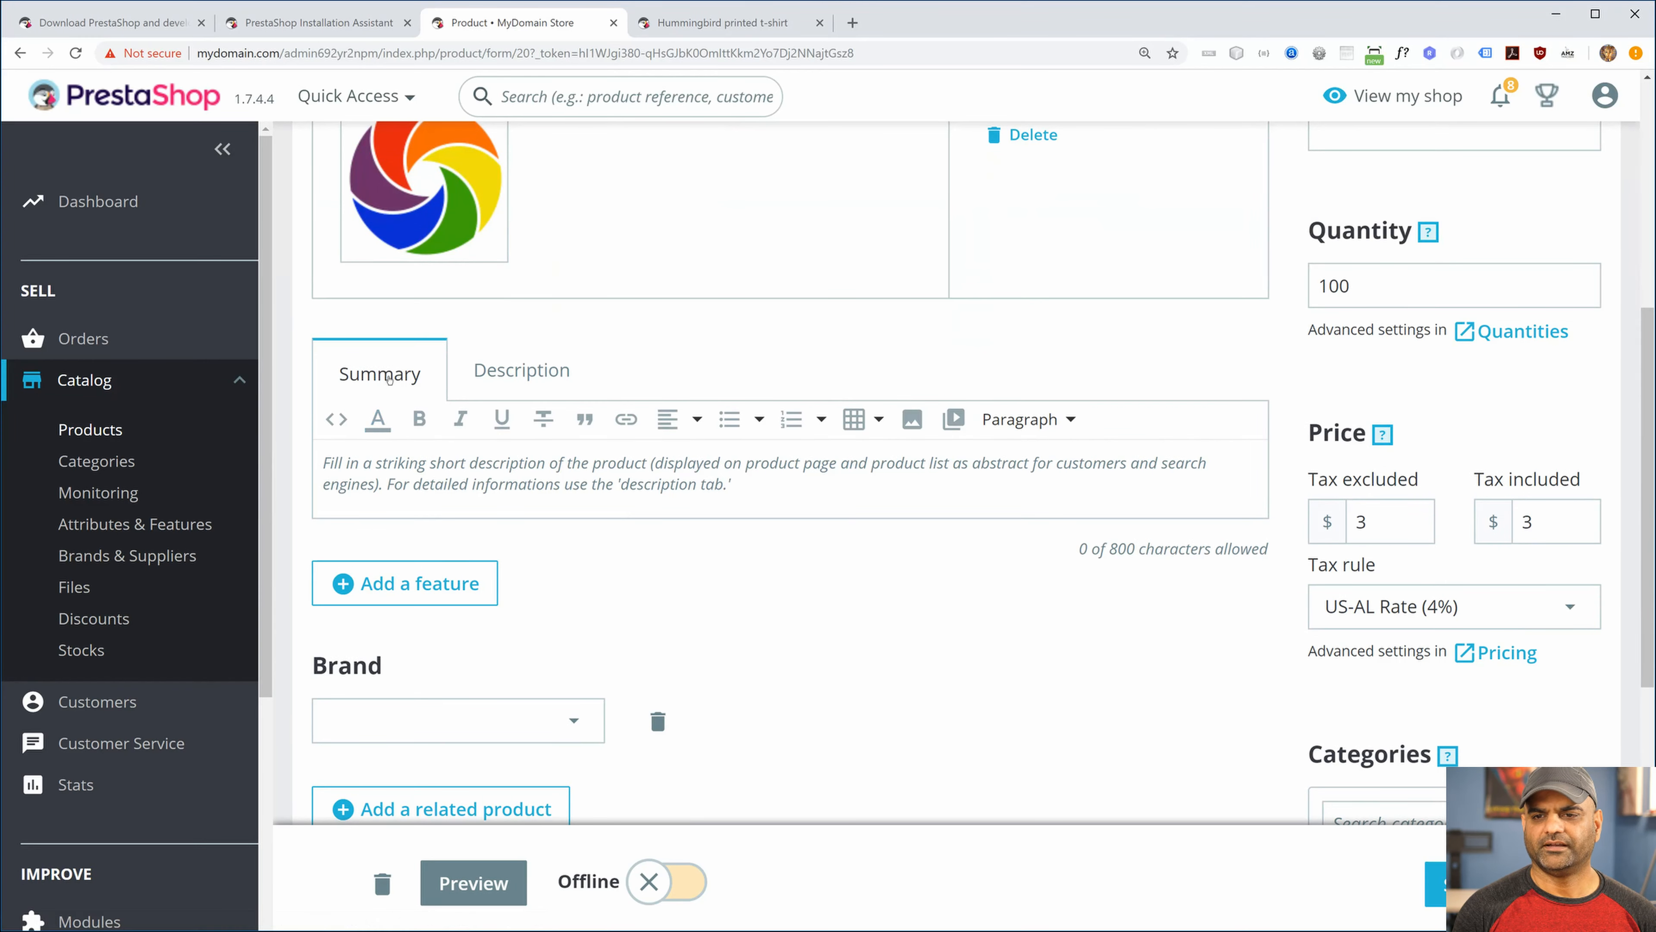
Step: Enter summary 'Orange flavored drink' and description 'The best orange flavored drink with orange color.'
left_click(423, 460)
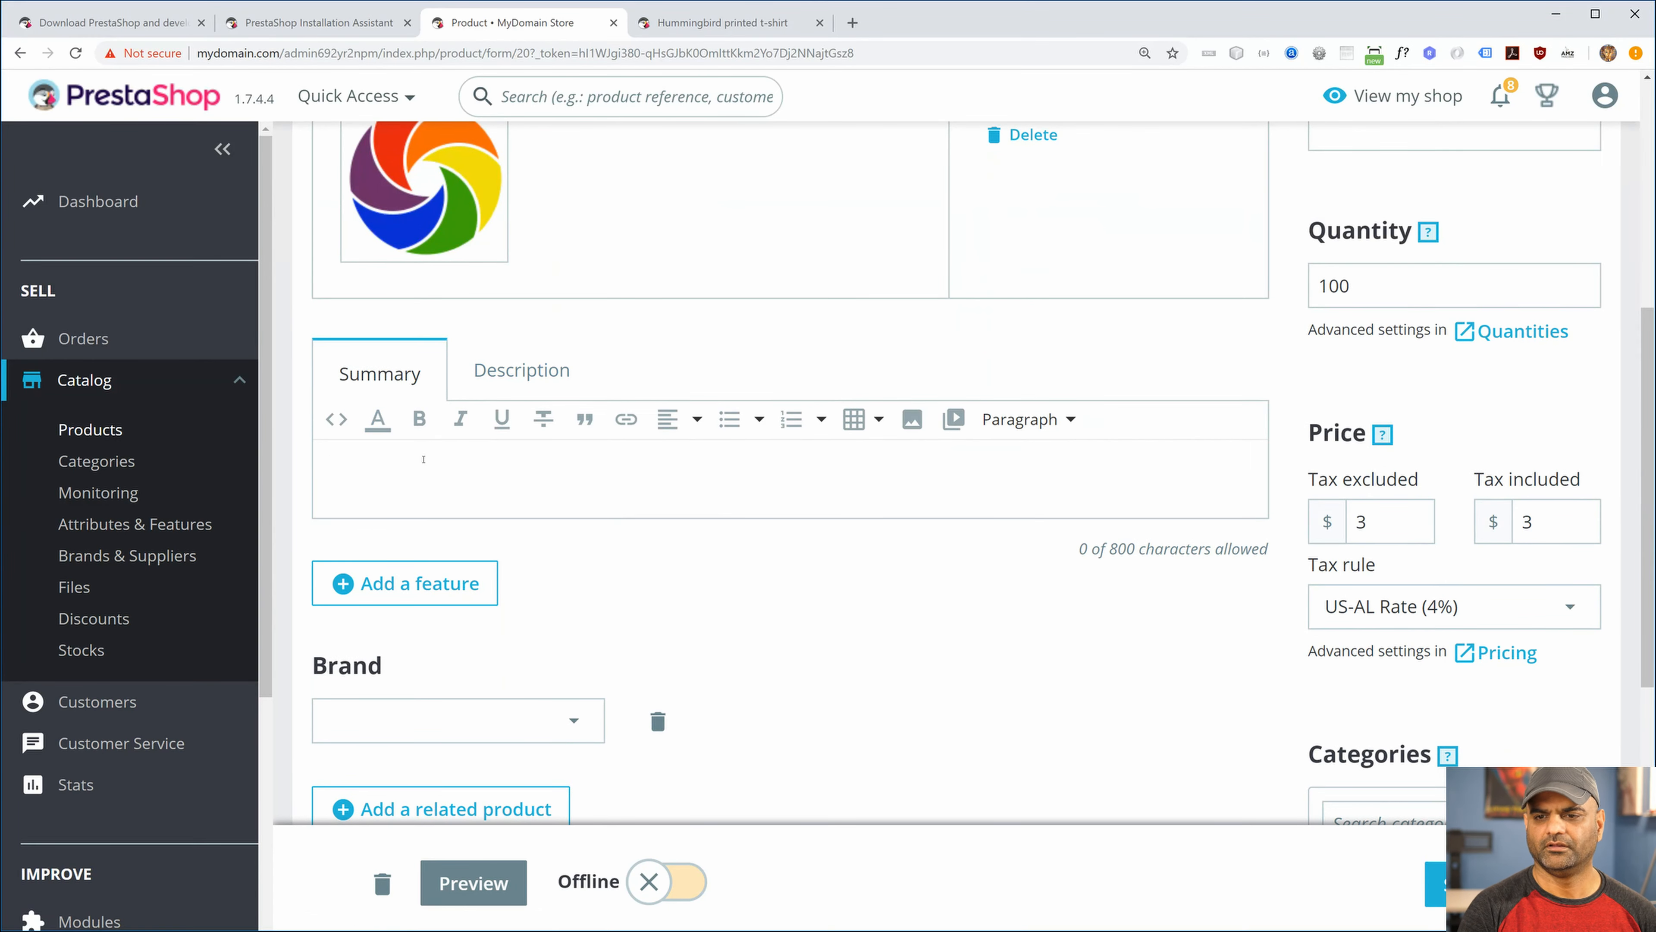
type("Orange flavored drink")
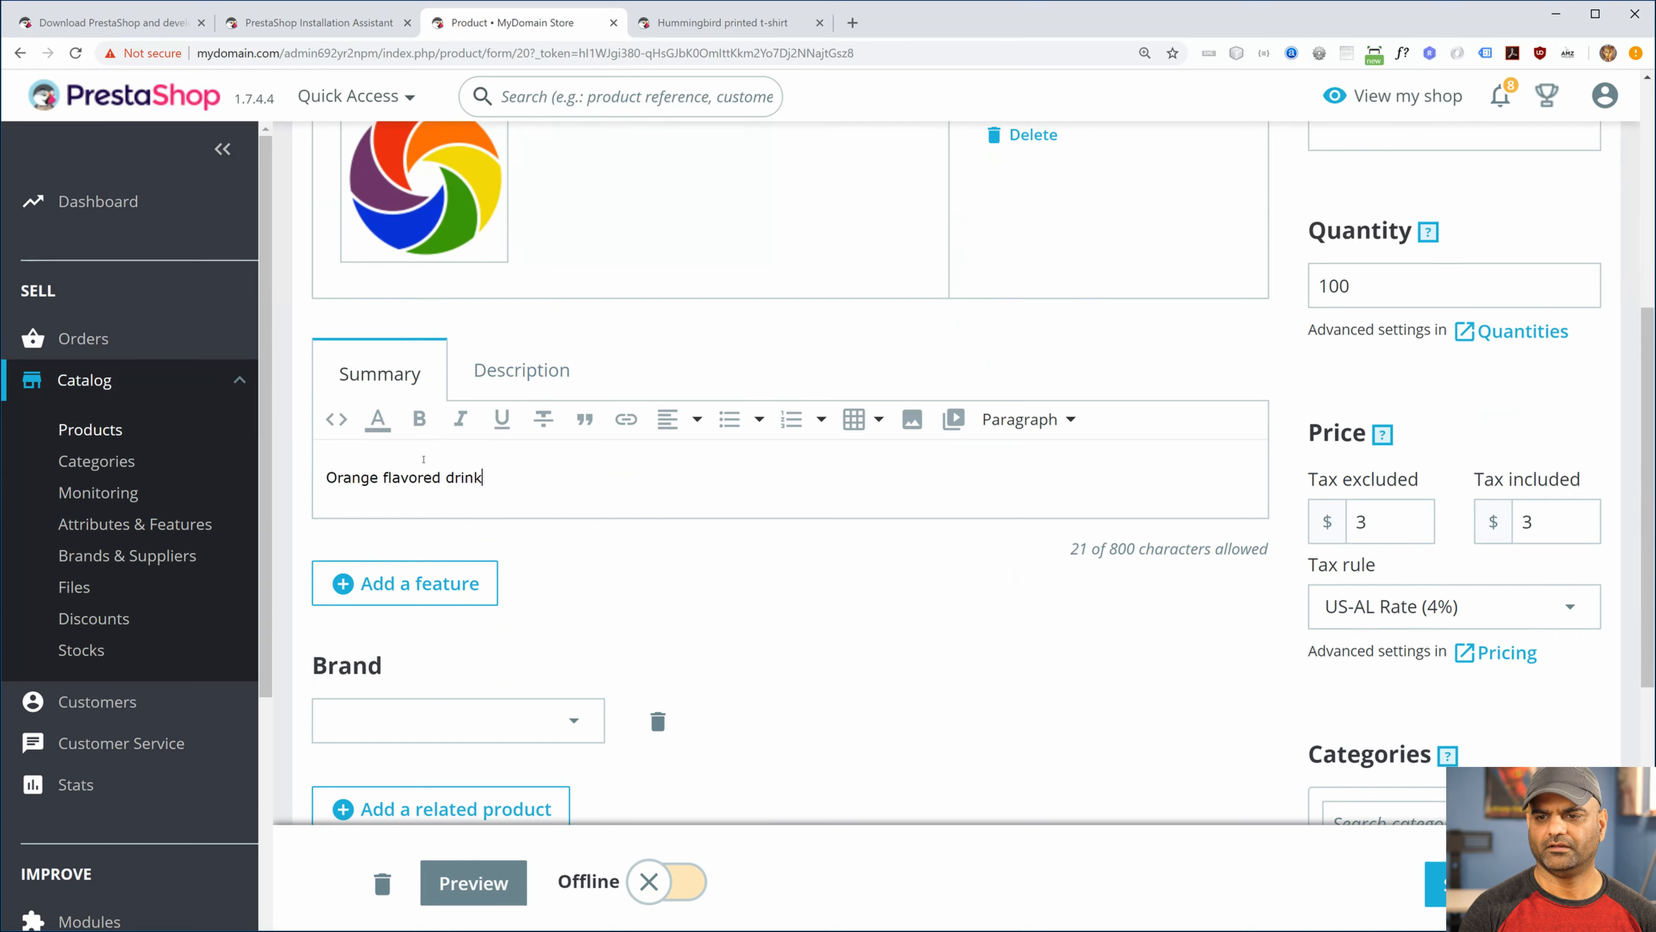
left_click(521, 382)
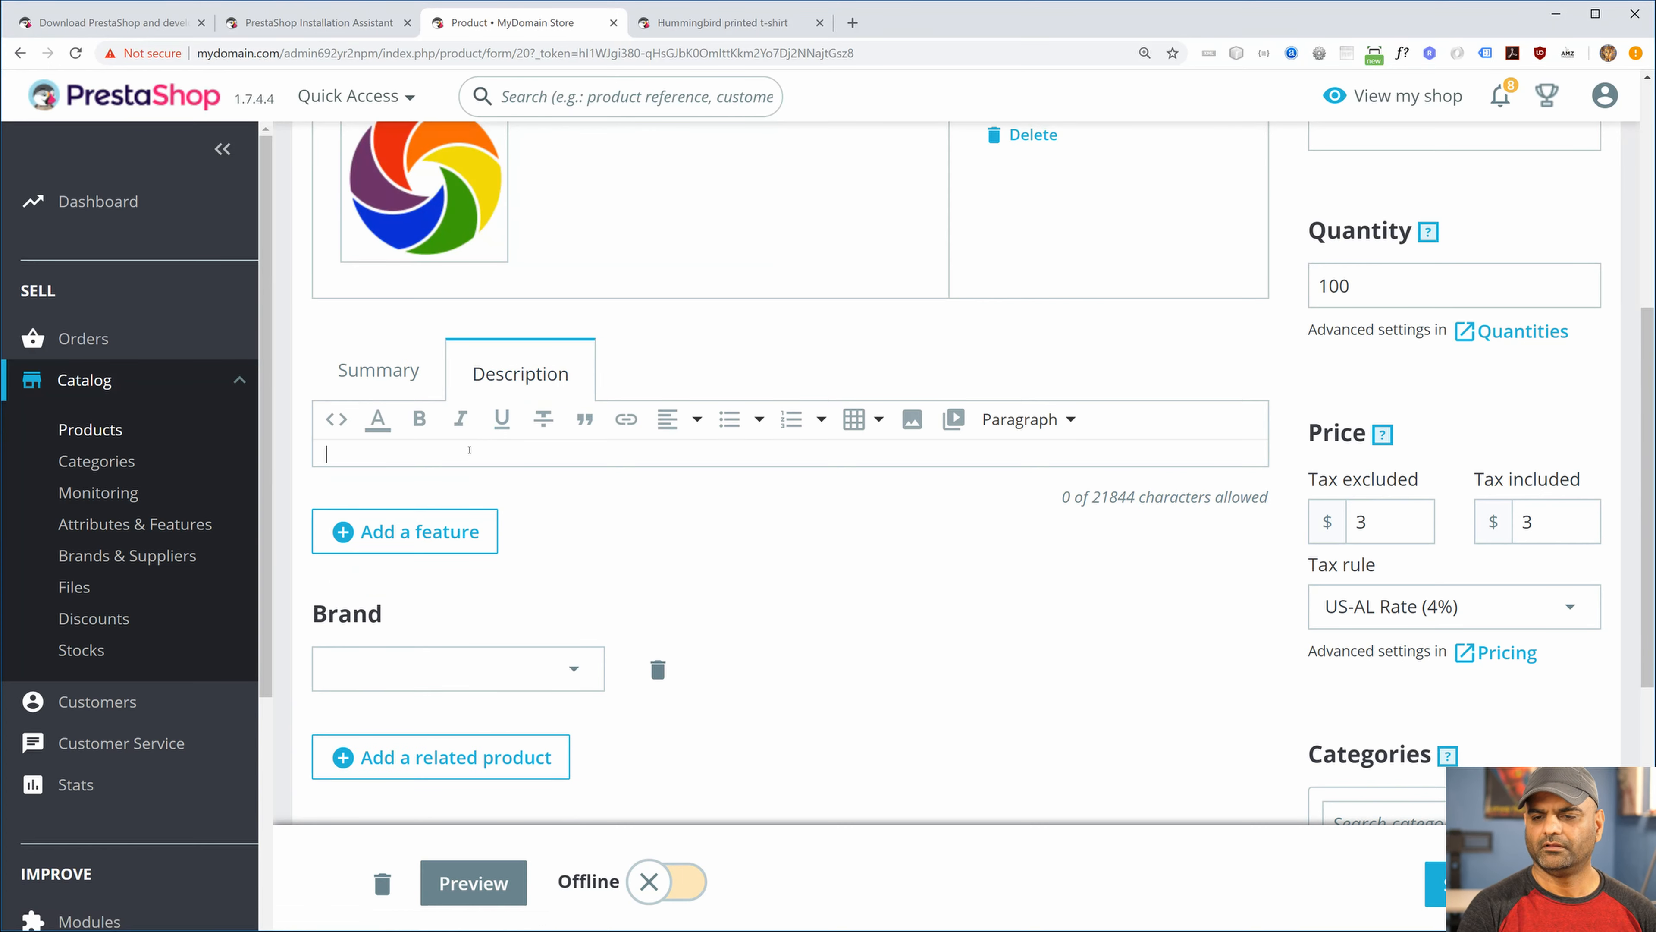
type("The best organ")
key("BackSpace")
key("BackSpace")
key("BackSpace")
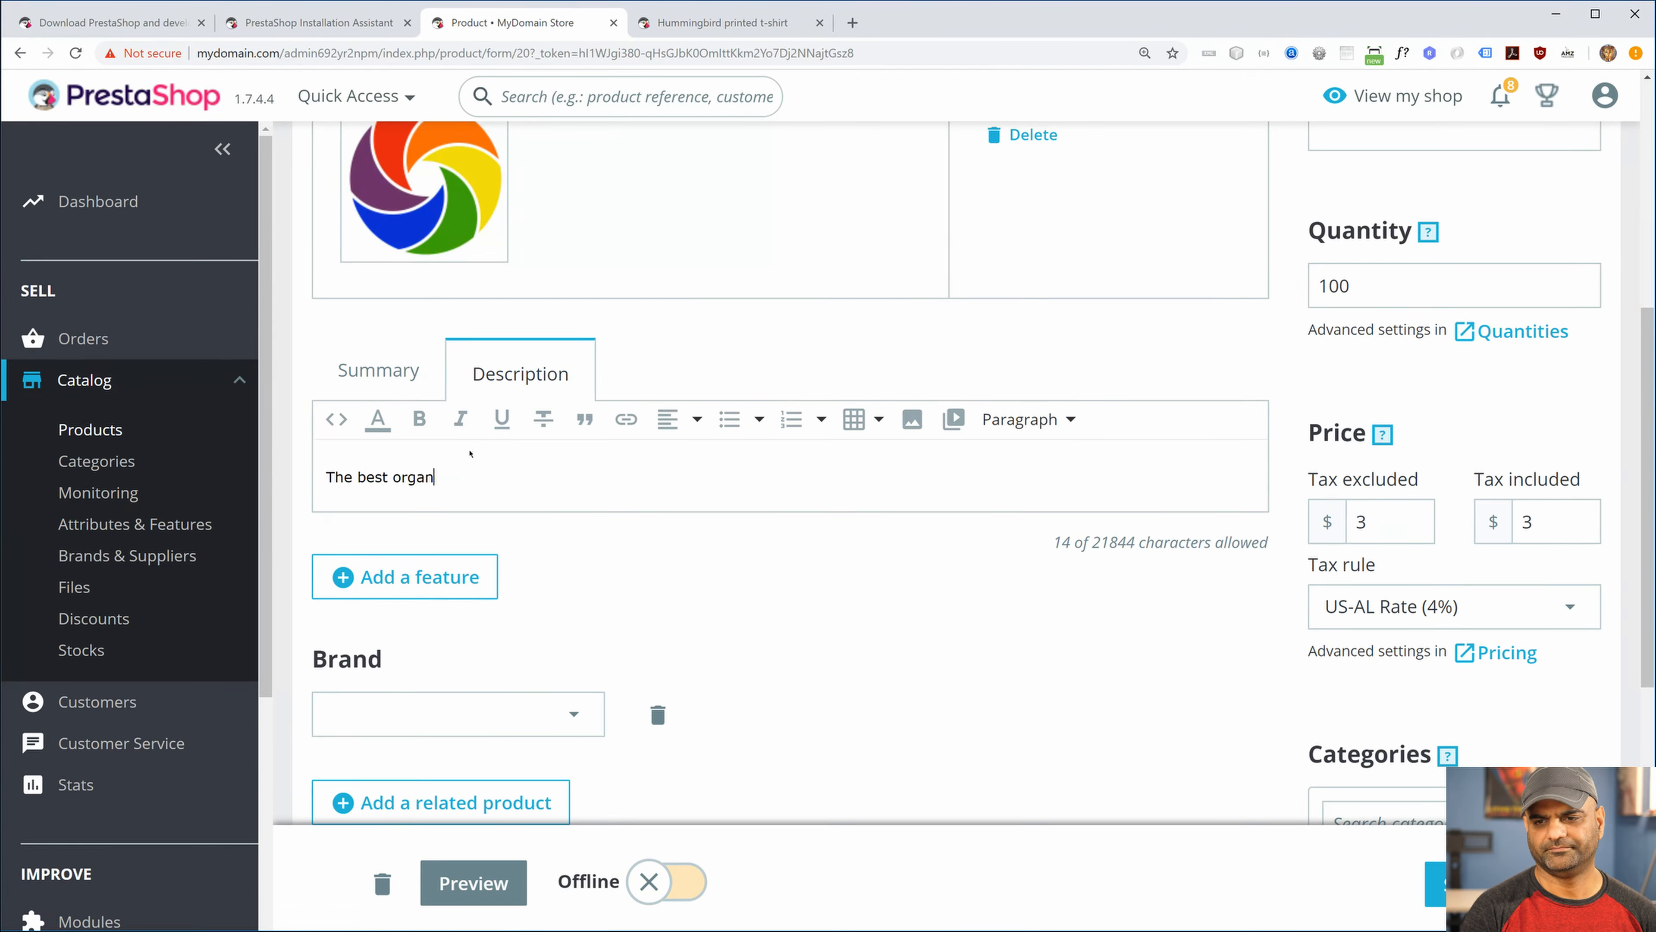
type("ange fl")
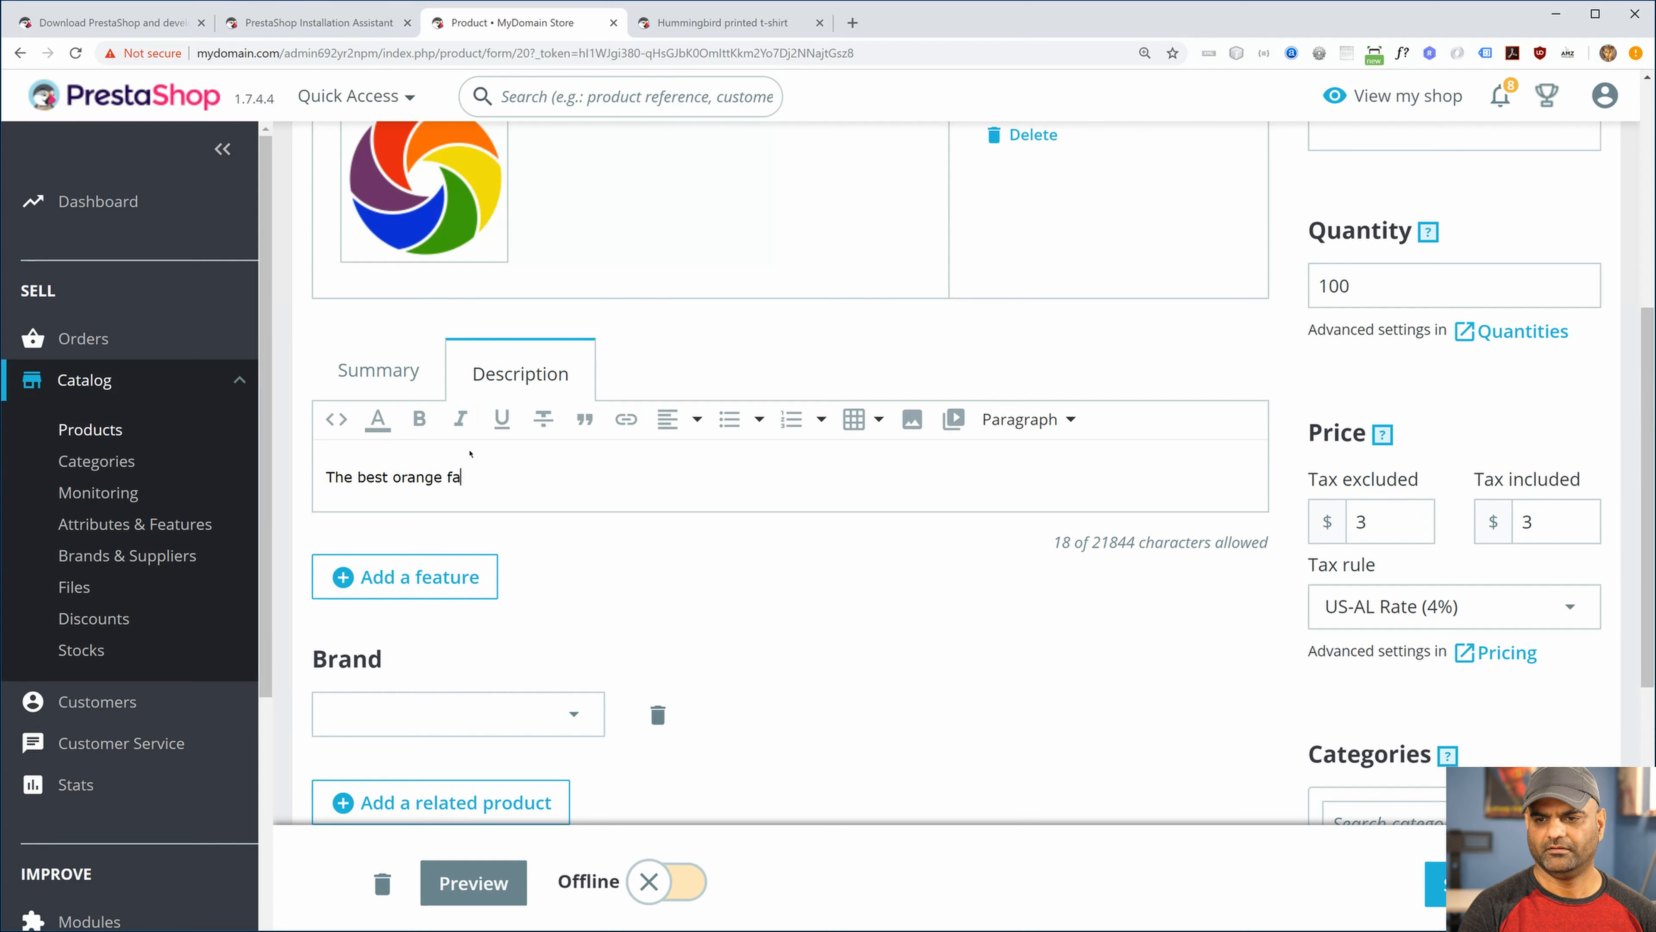
type("avored dri")
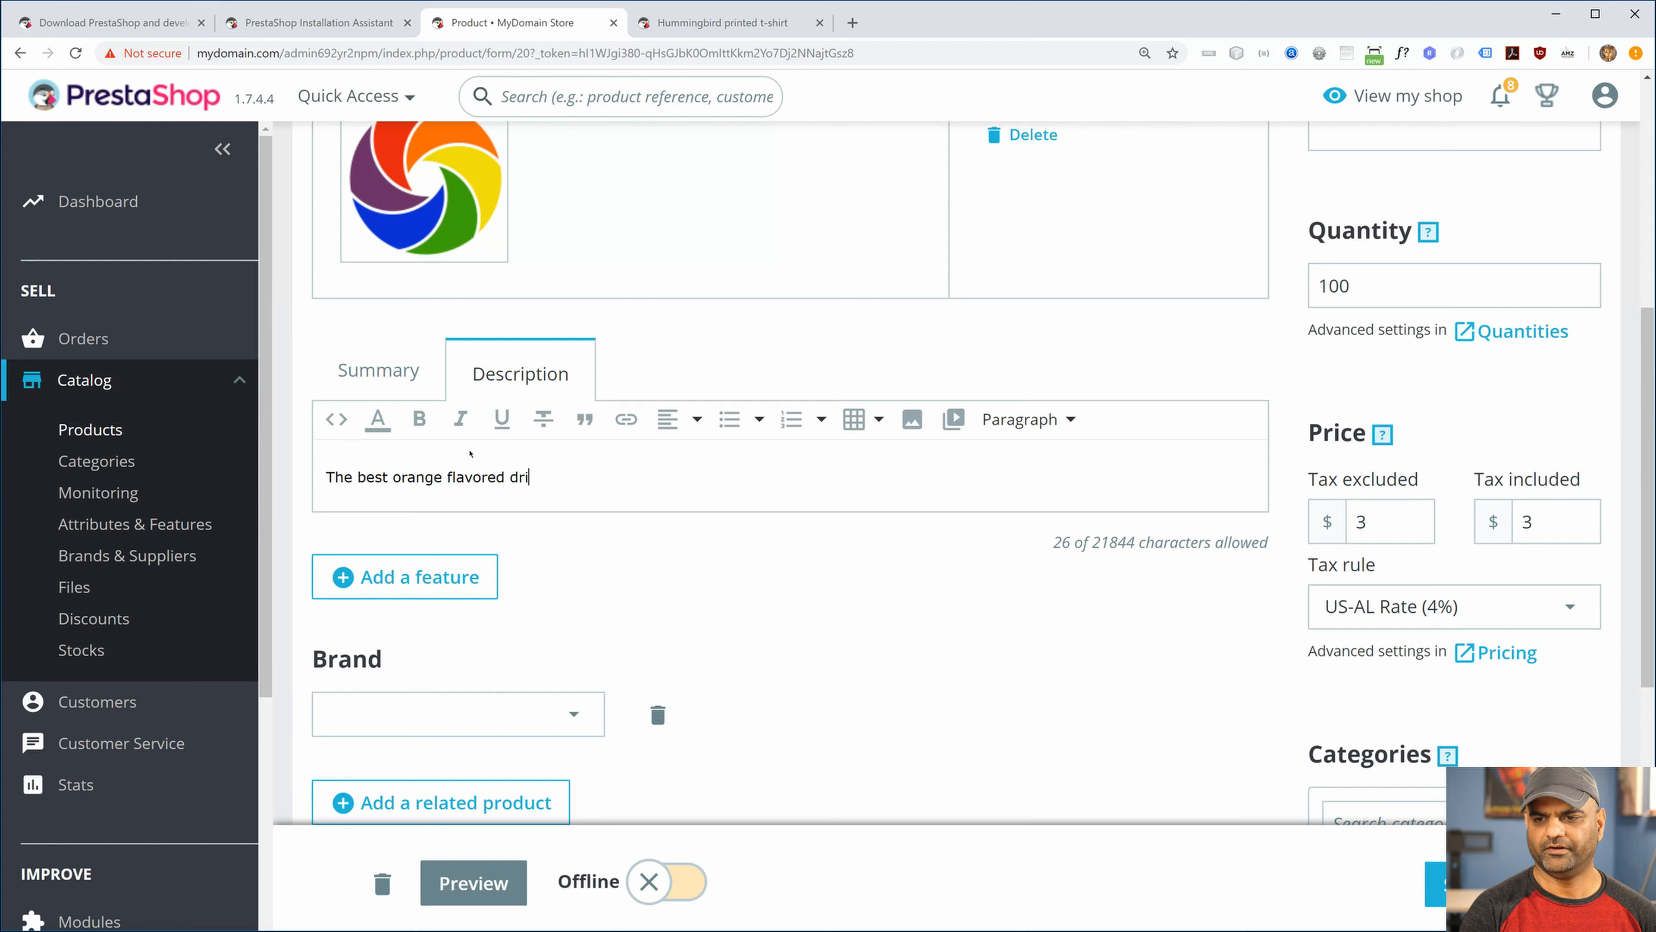
type("nk with orange color.")
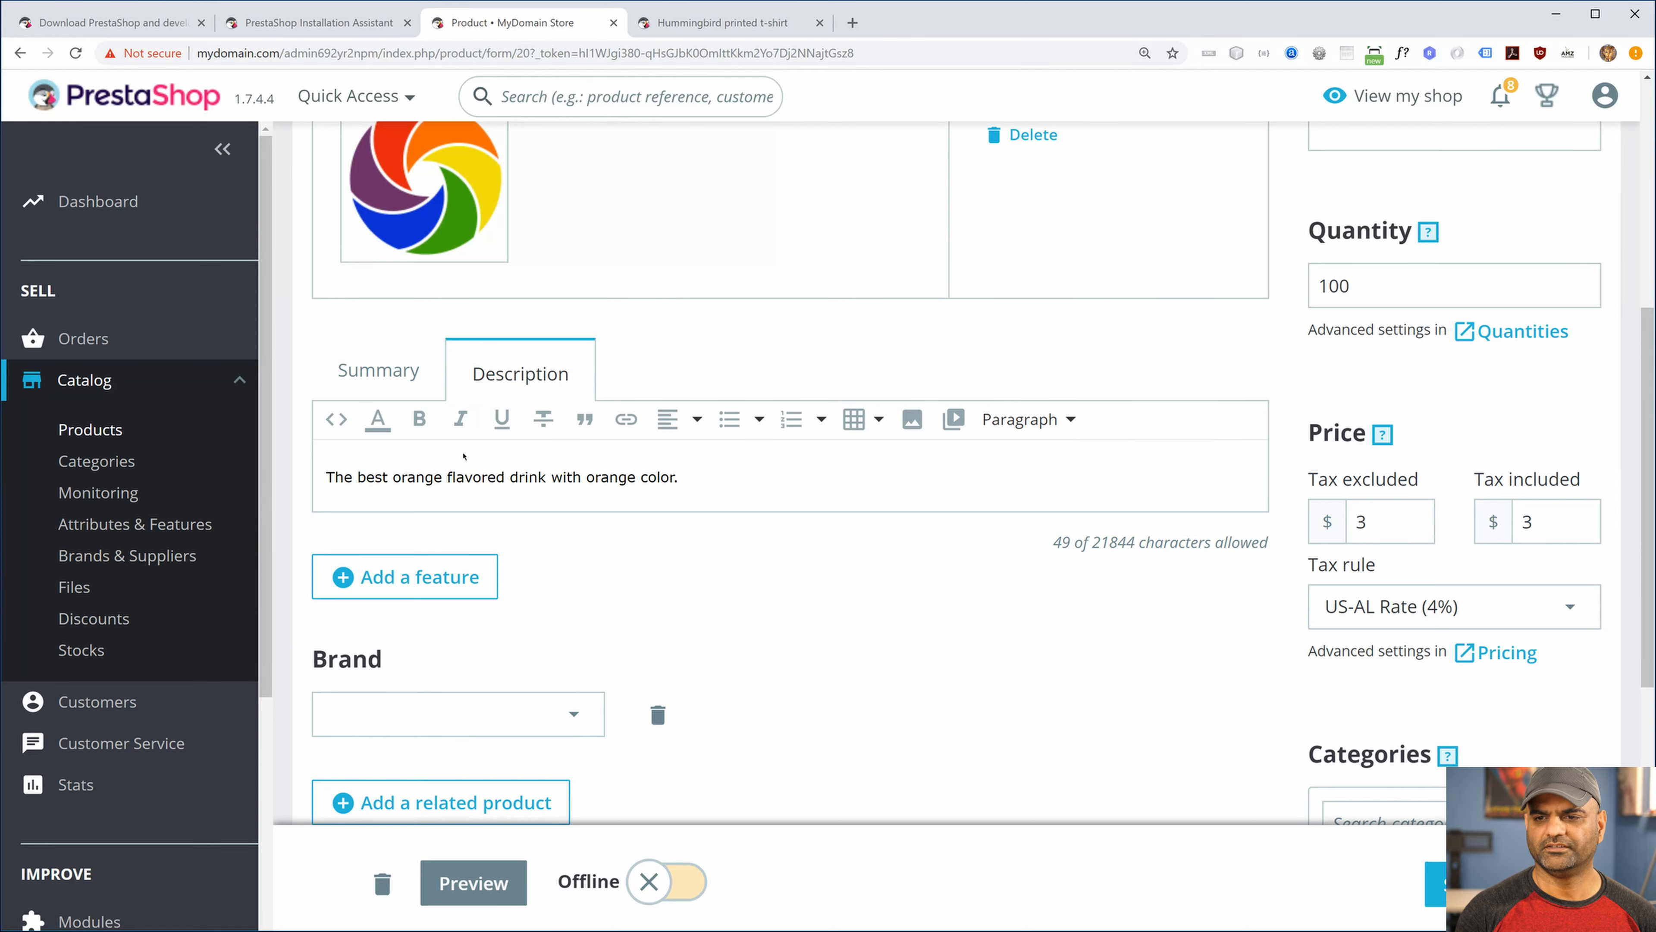
Step: Switch the Fanta product from Offline to Online
scroll(776, 587, "down", 5)
scroll(776, 587, "down", 3)
scroll(775, 587, "up", 15)
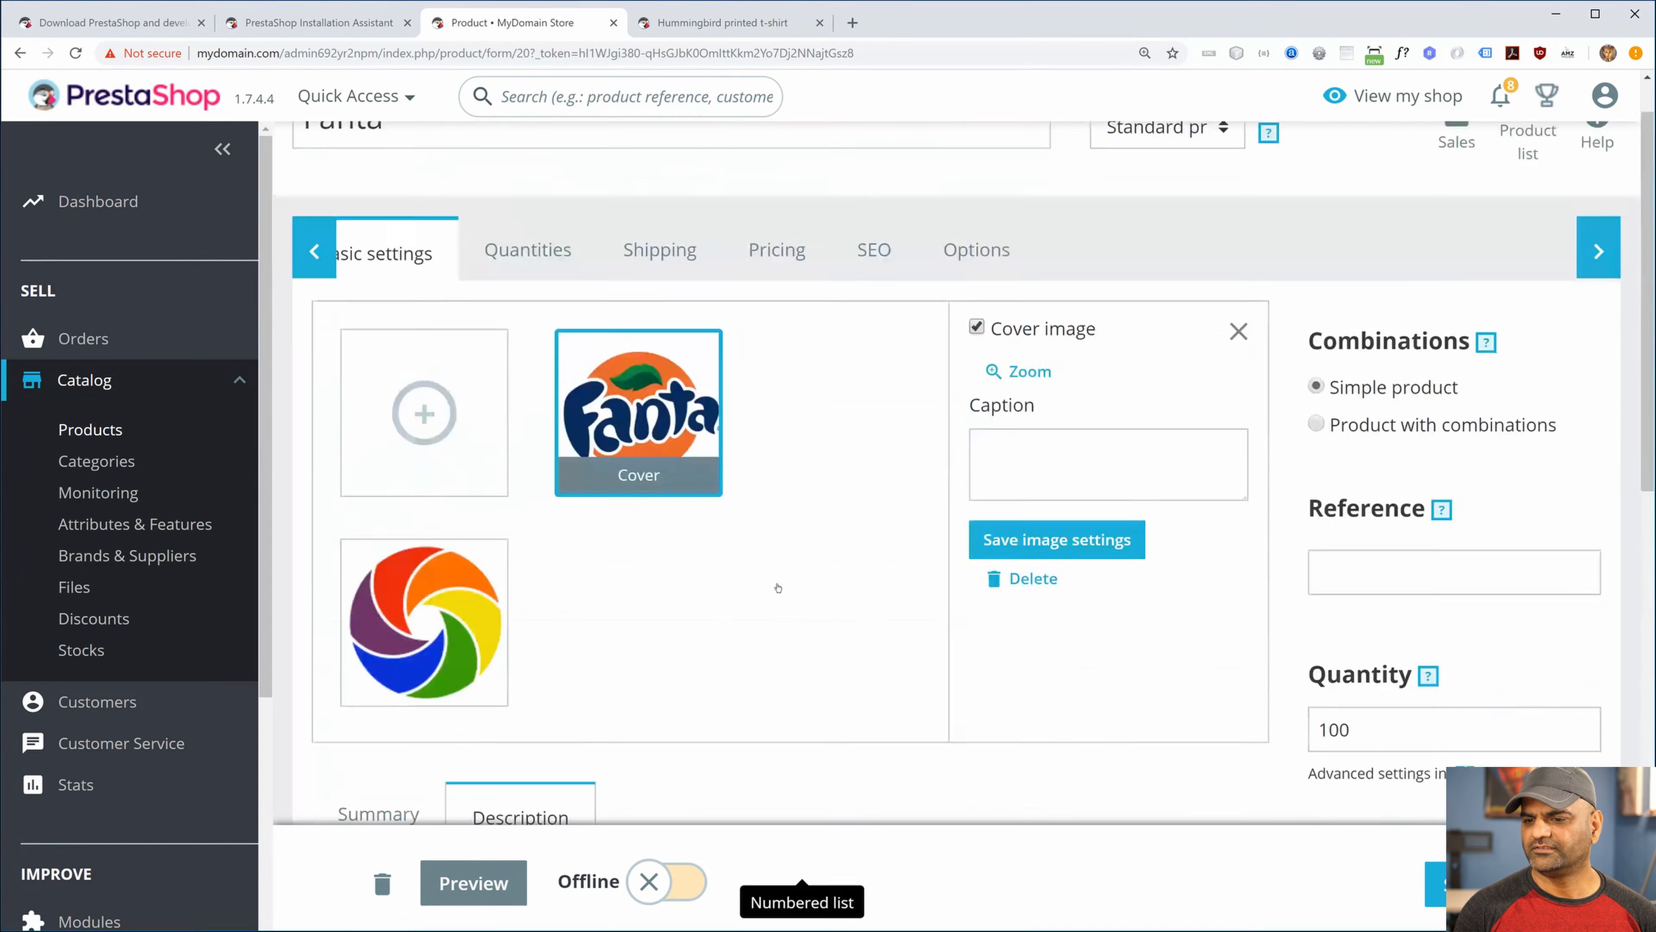
scroll(776, 585, "down", 9)
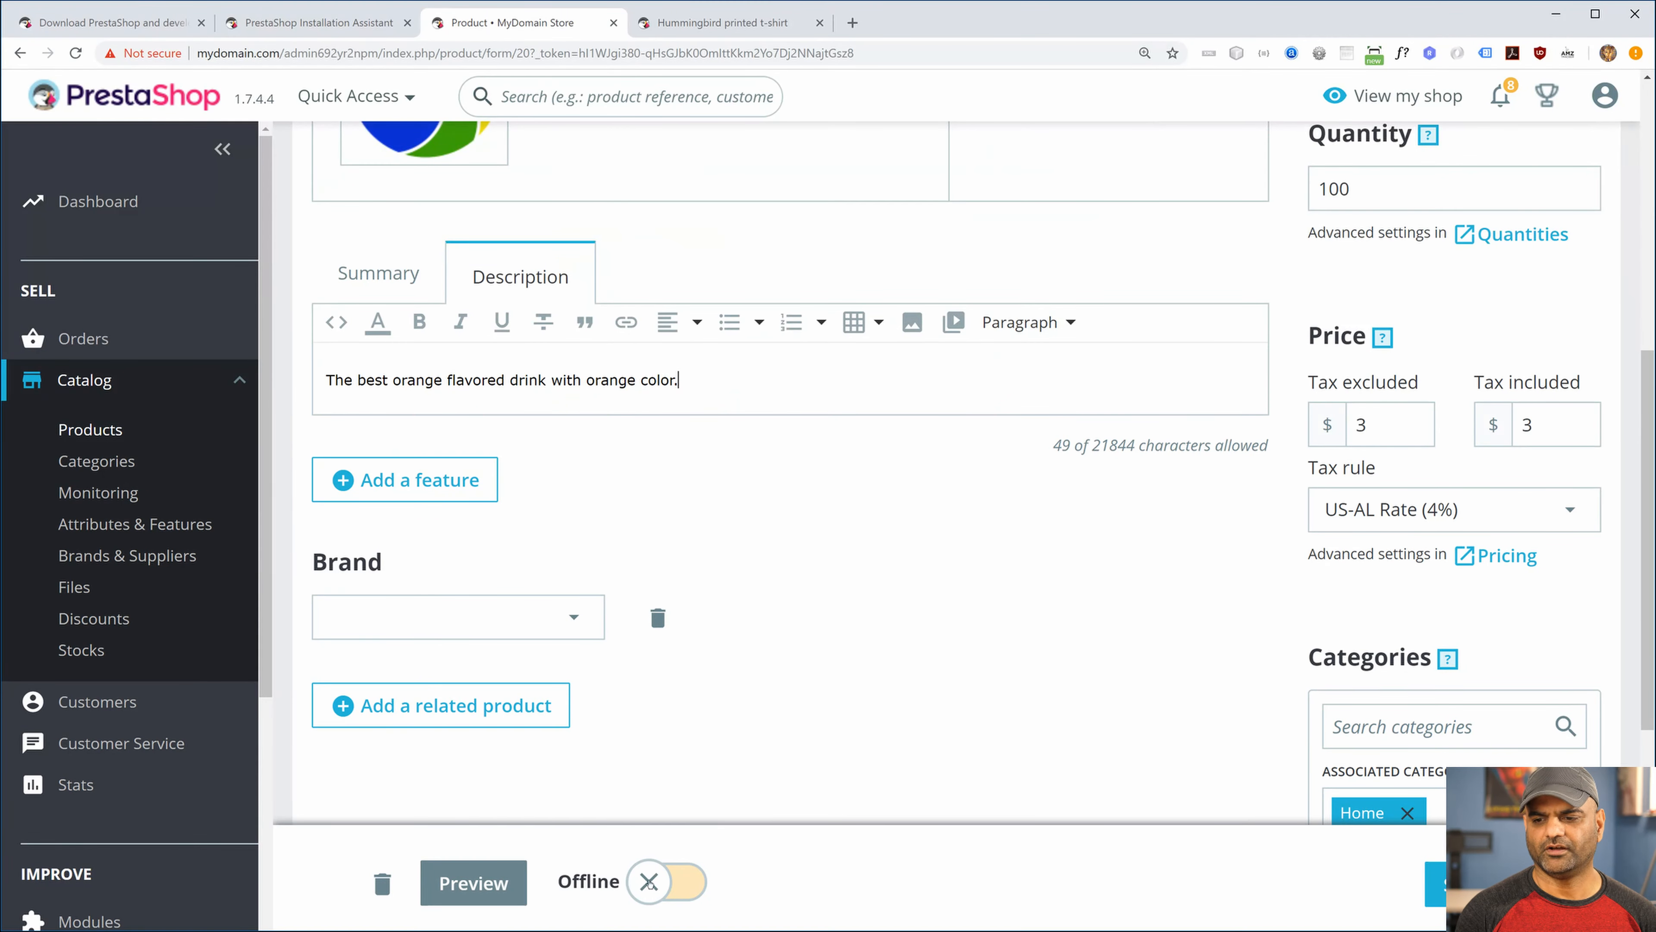
left_click(687, 885)
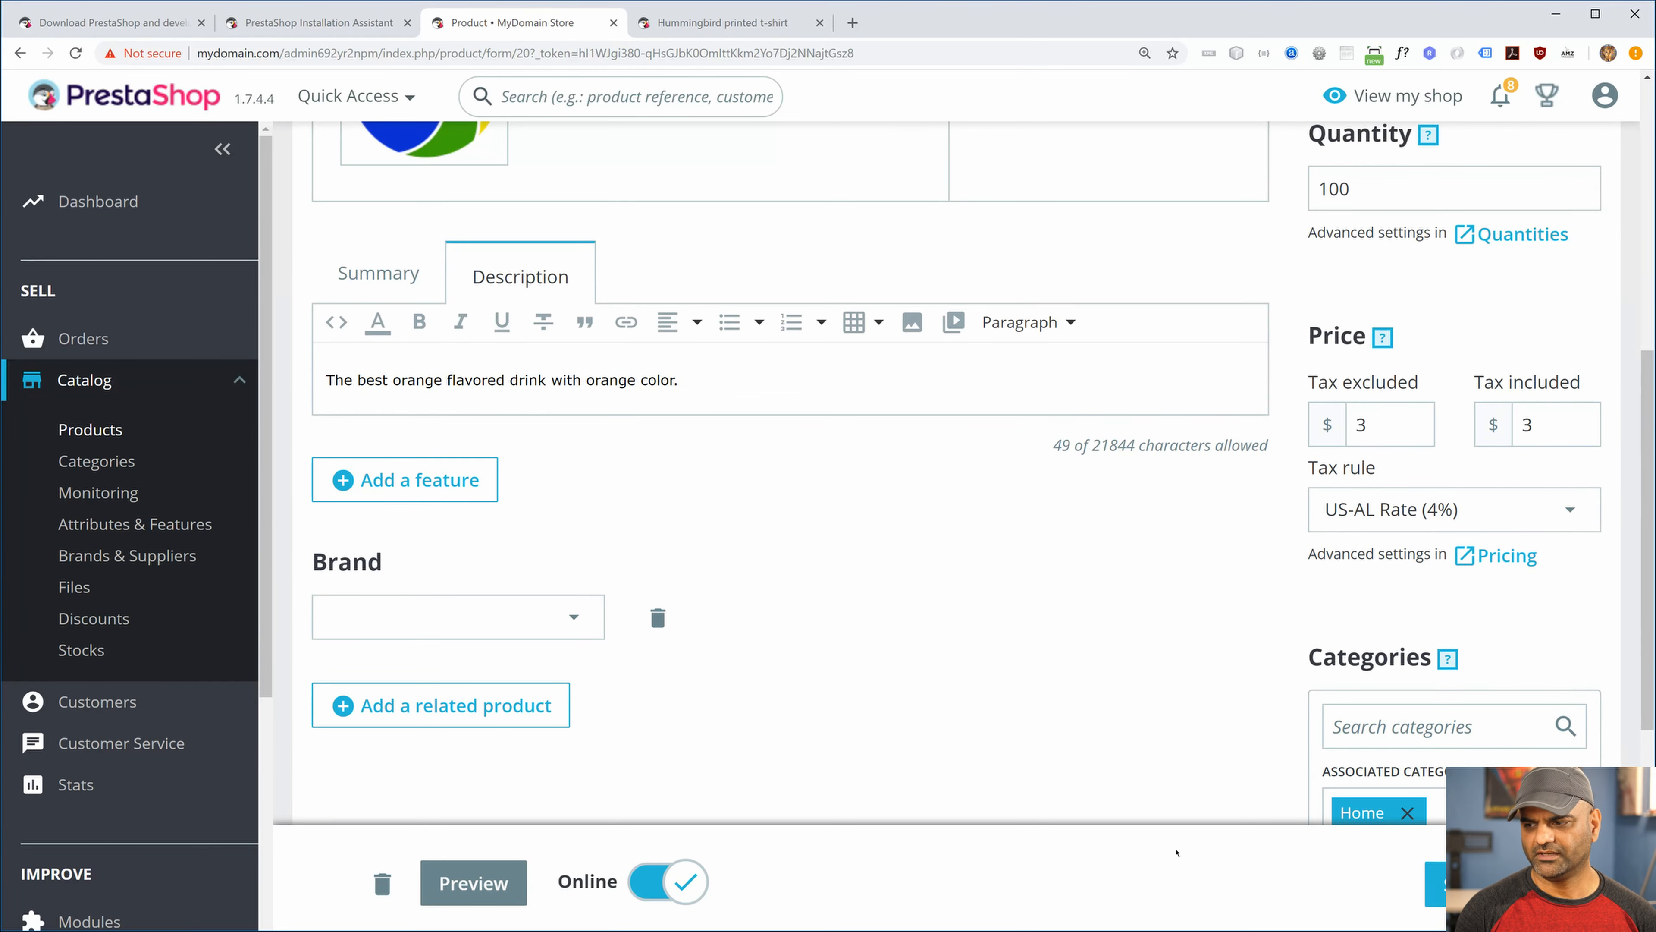
Step: Save the Fanta product and go back to the storefront's Hummingbird printed t-shirt page
left_click(1434, 884)
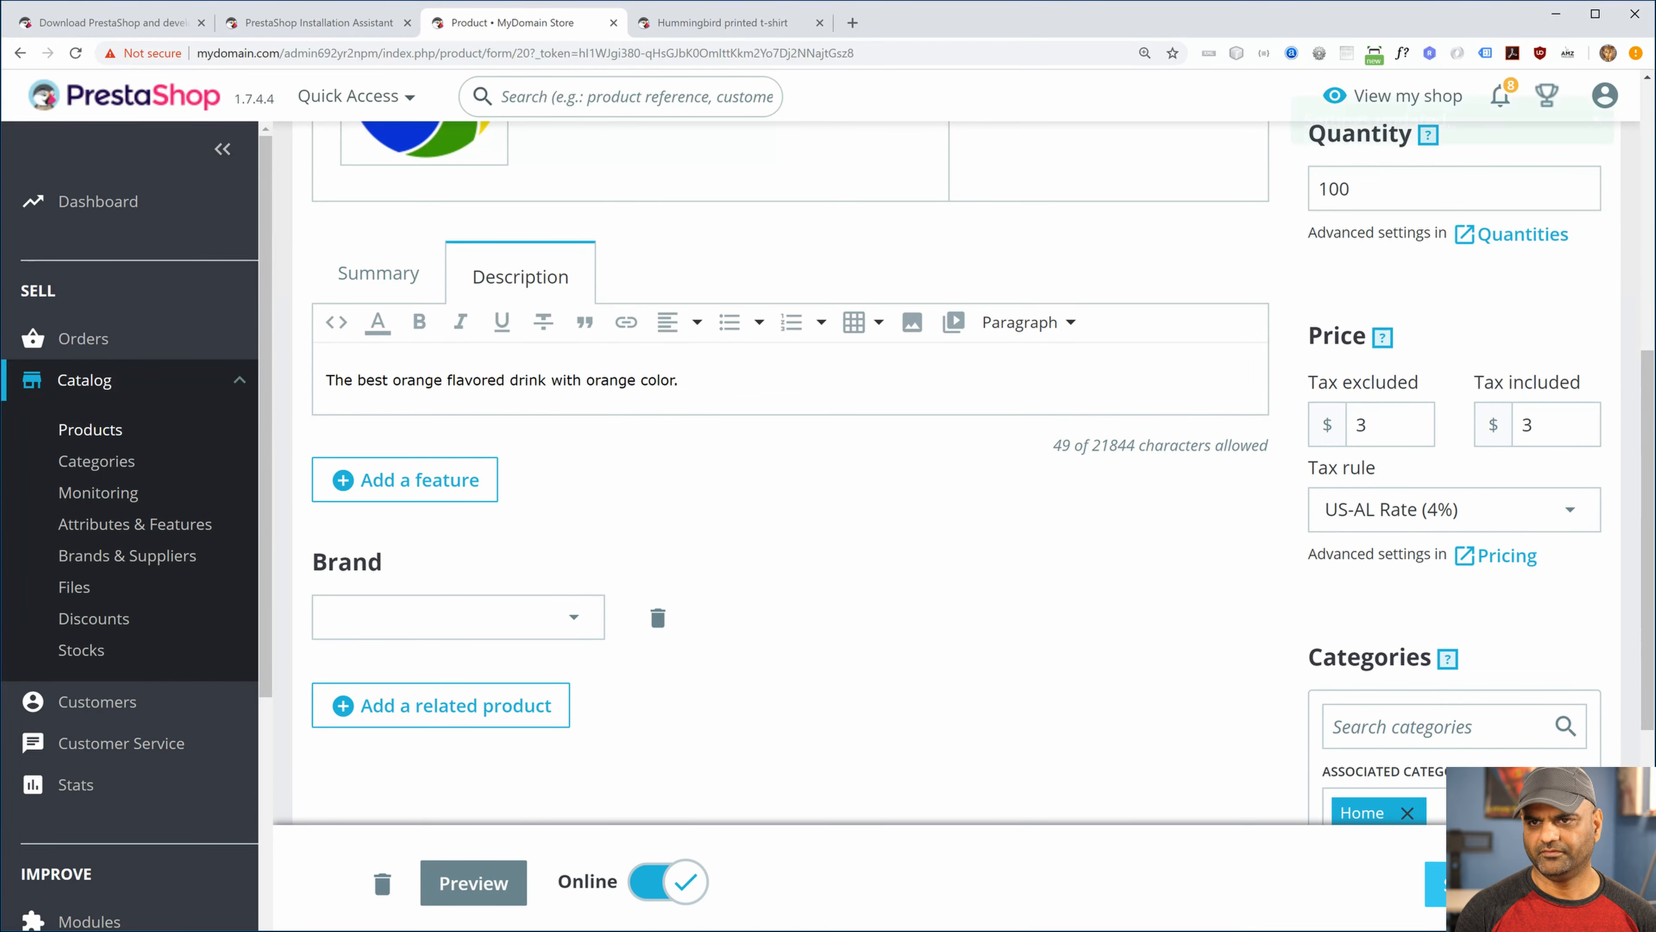
scroll(939, 652, "up", 6)
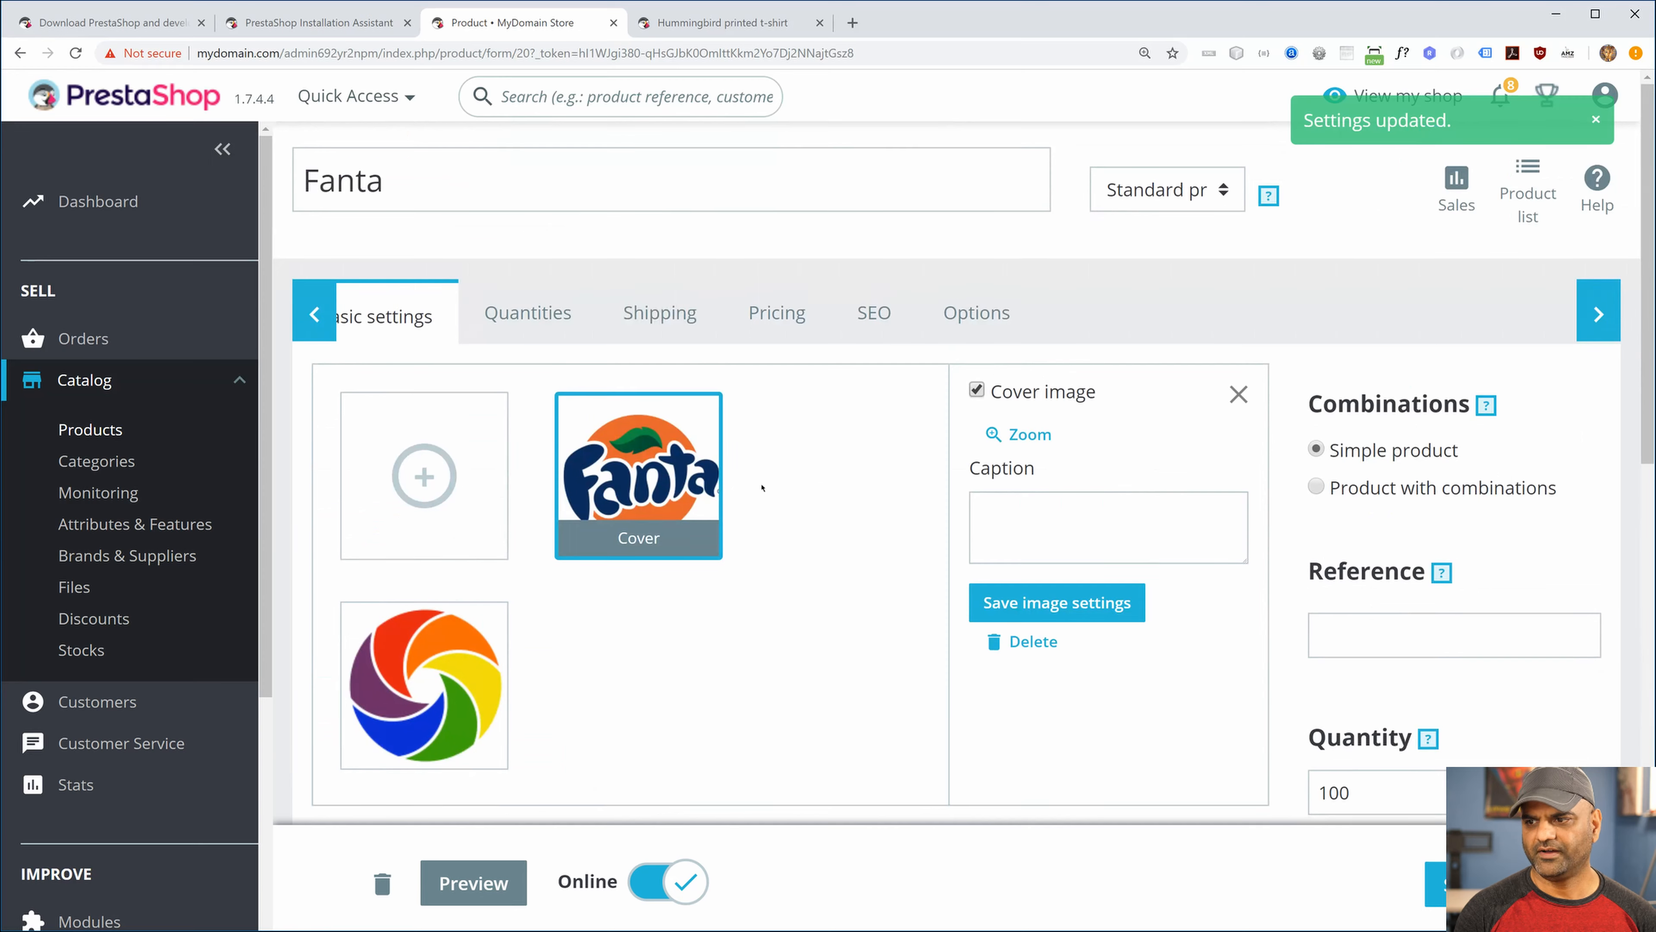
left_click(671, 19)
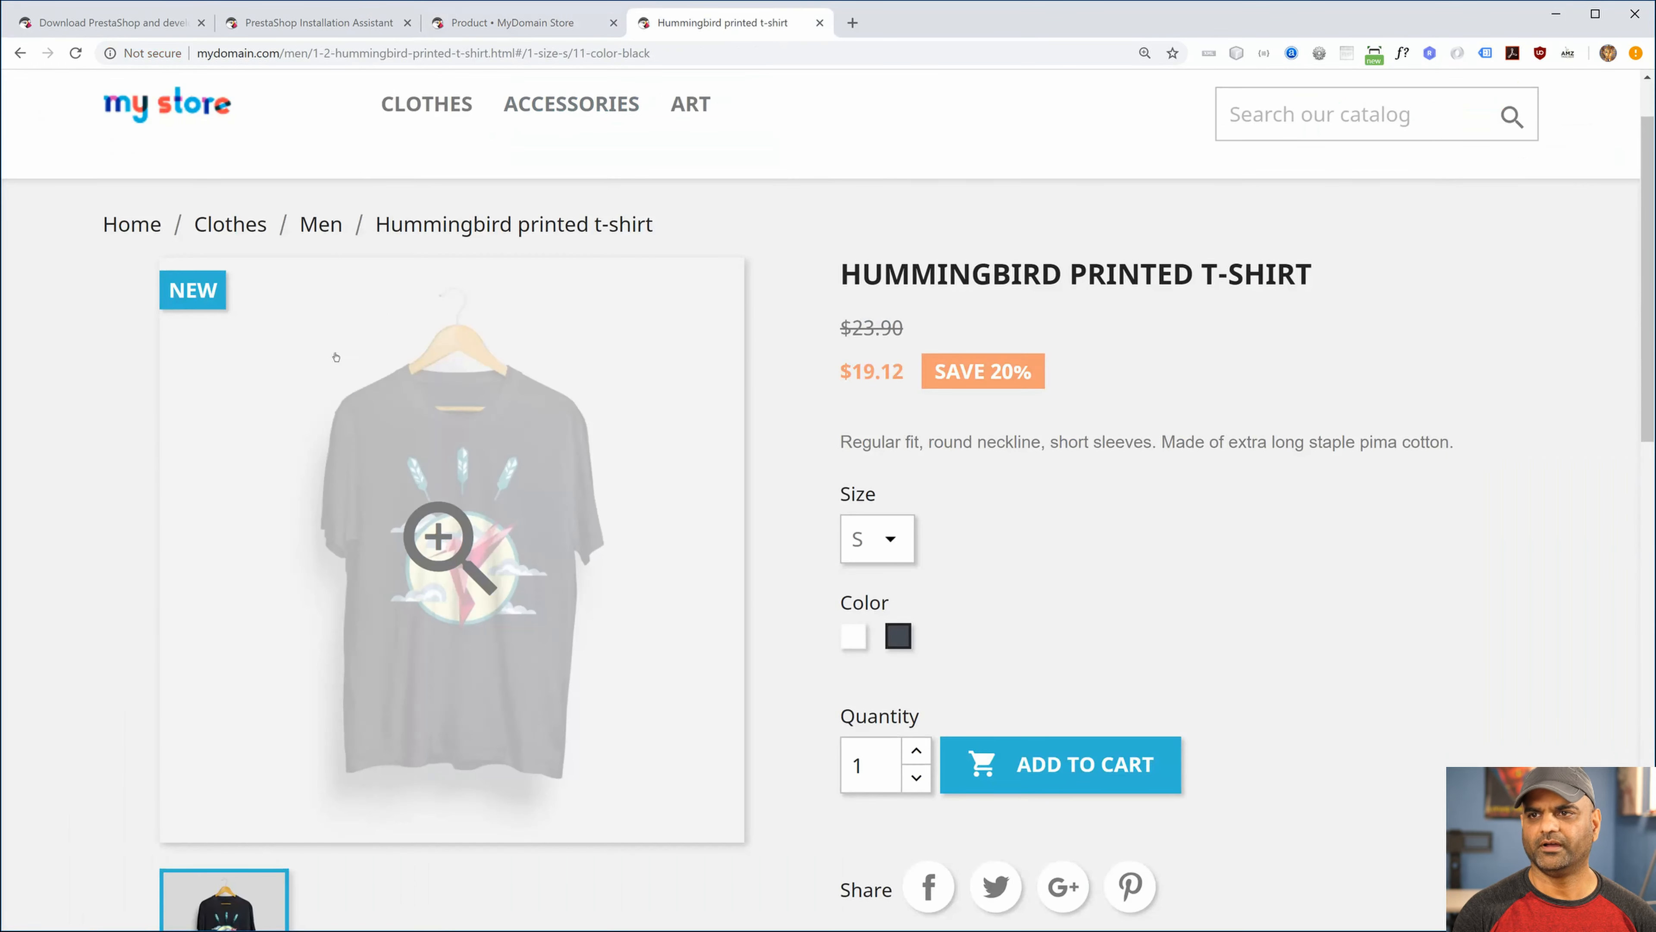
Step: From the store homepage, go to page 2 of all products and open the Fanta product
left_click(125, 104)
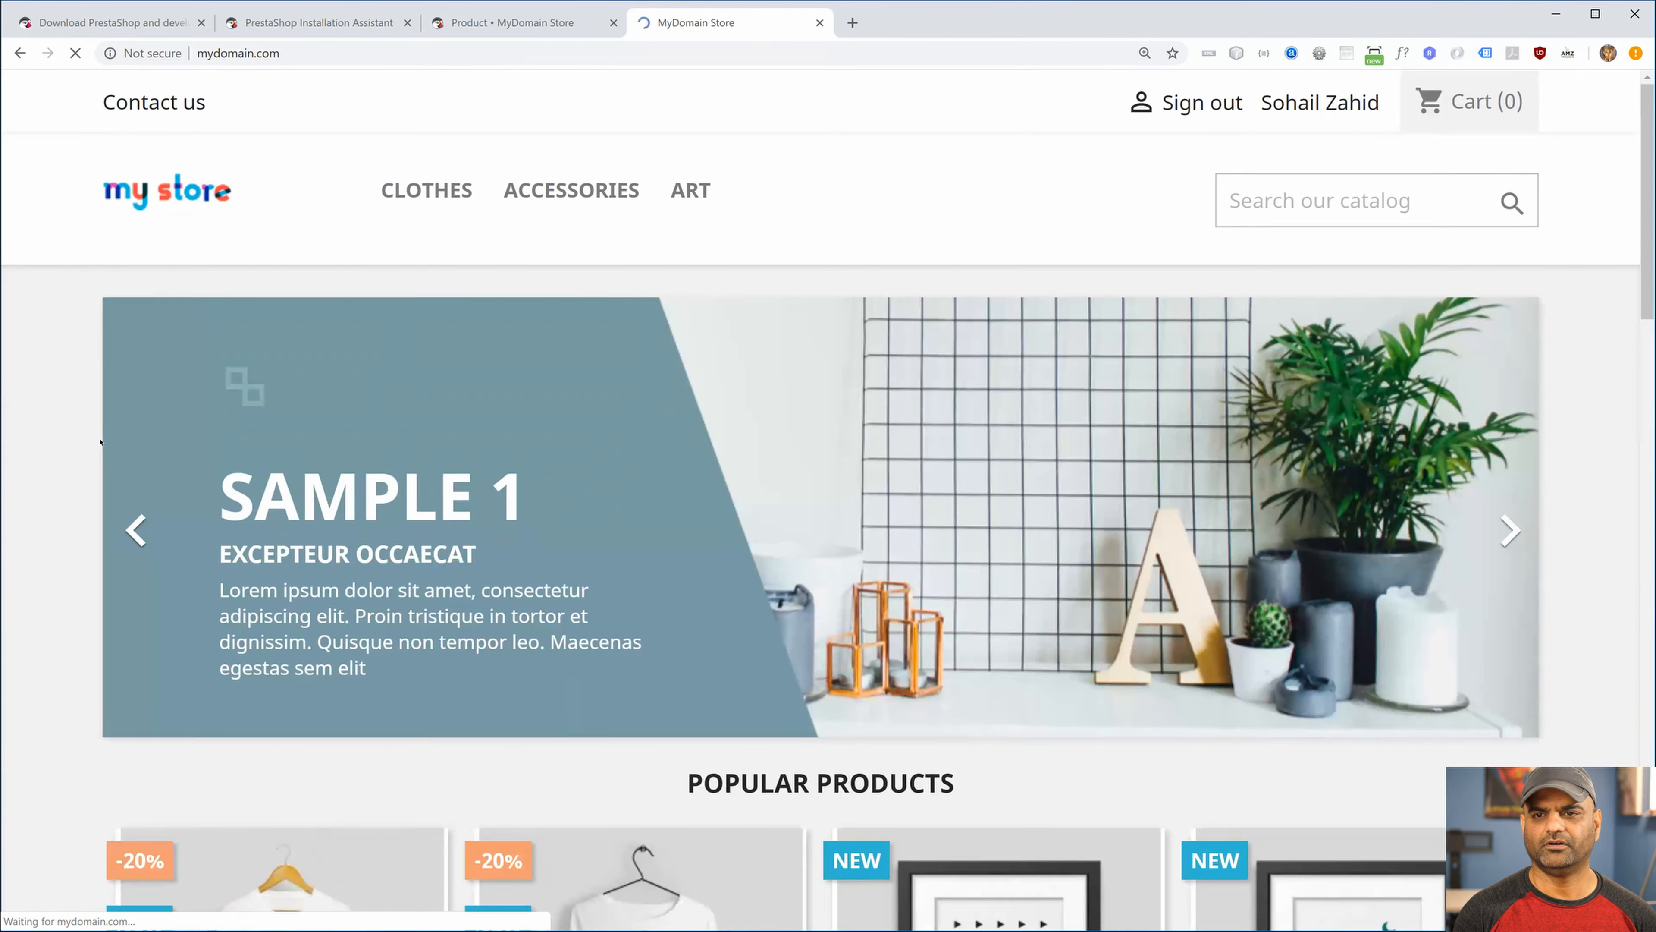
scroll(1043, 457, "down", 10)
left_click(1410, 527)
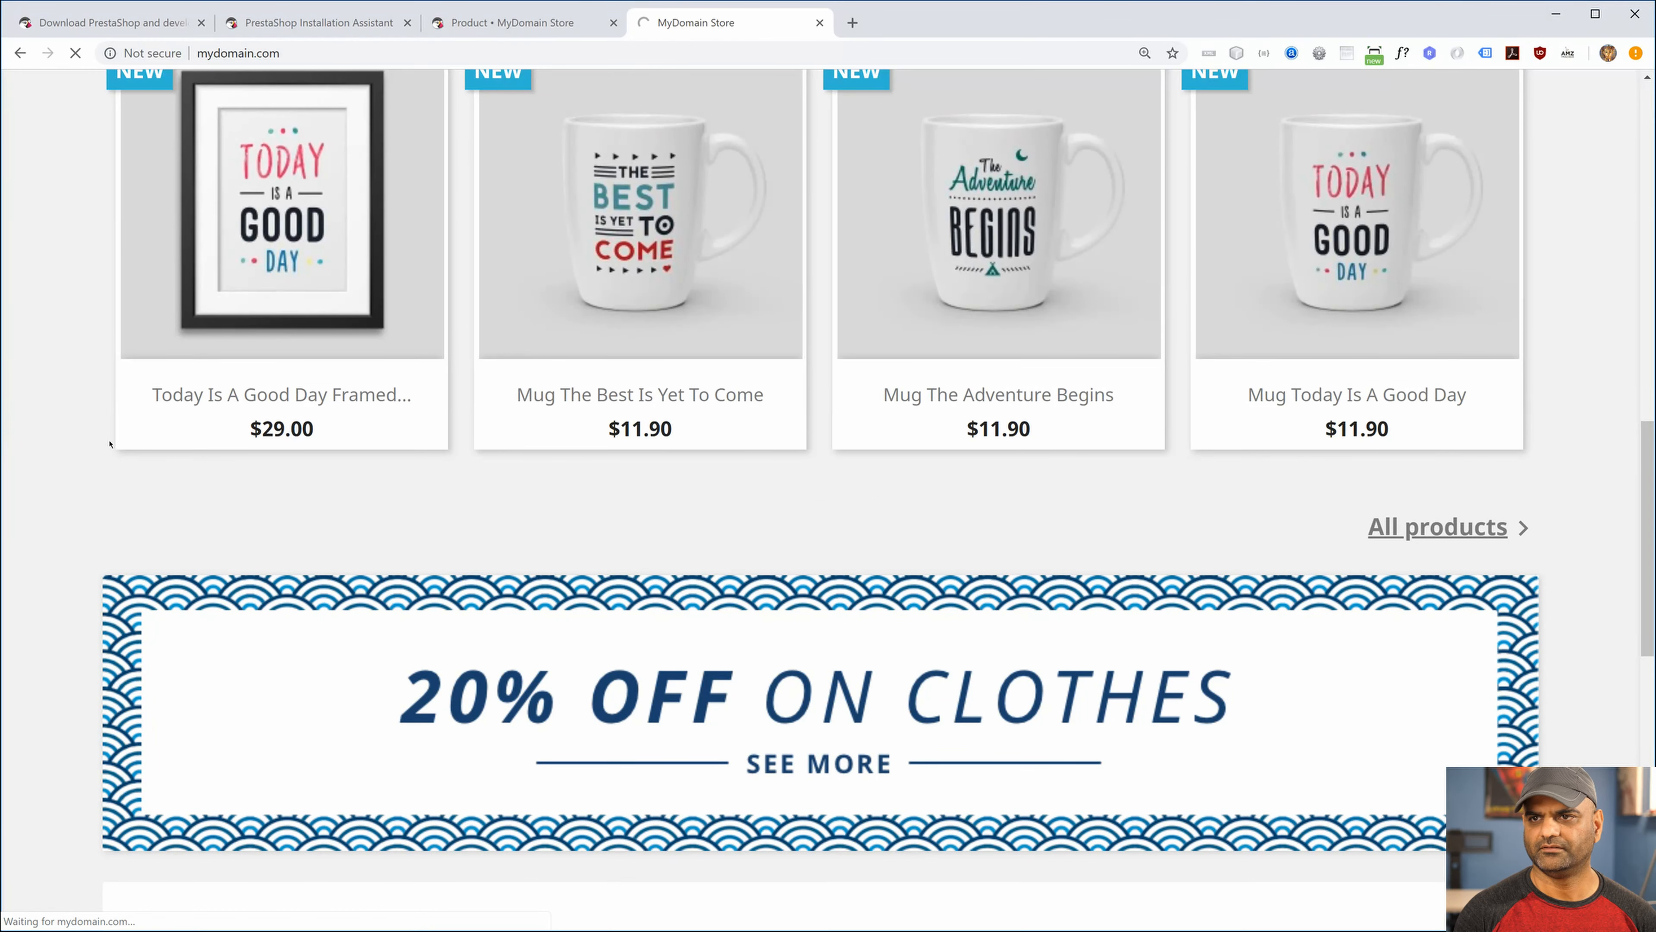
scroll(117, 439, "down", 5)
scroll(121, 439, "down", 10)
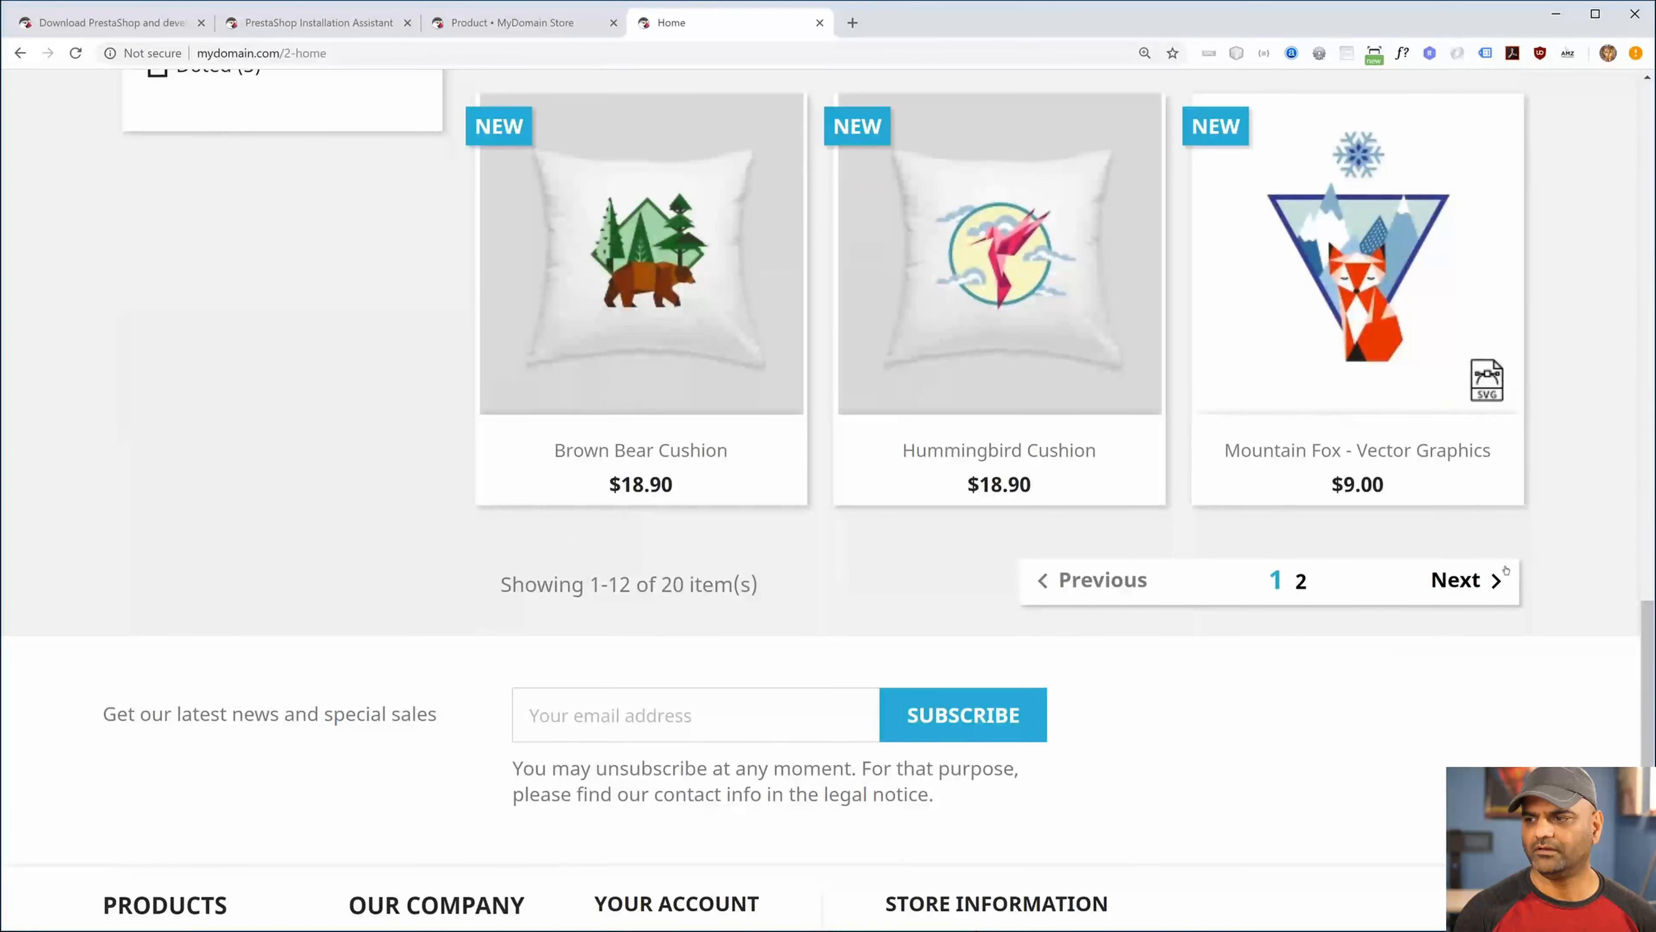
left_click(1455, 580)
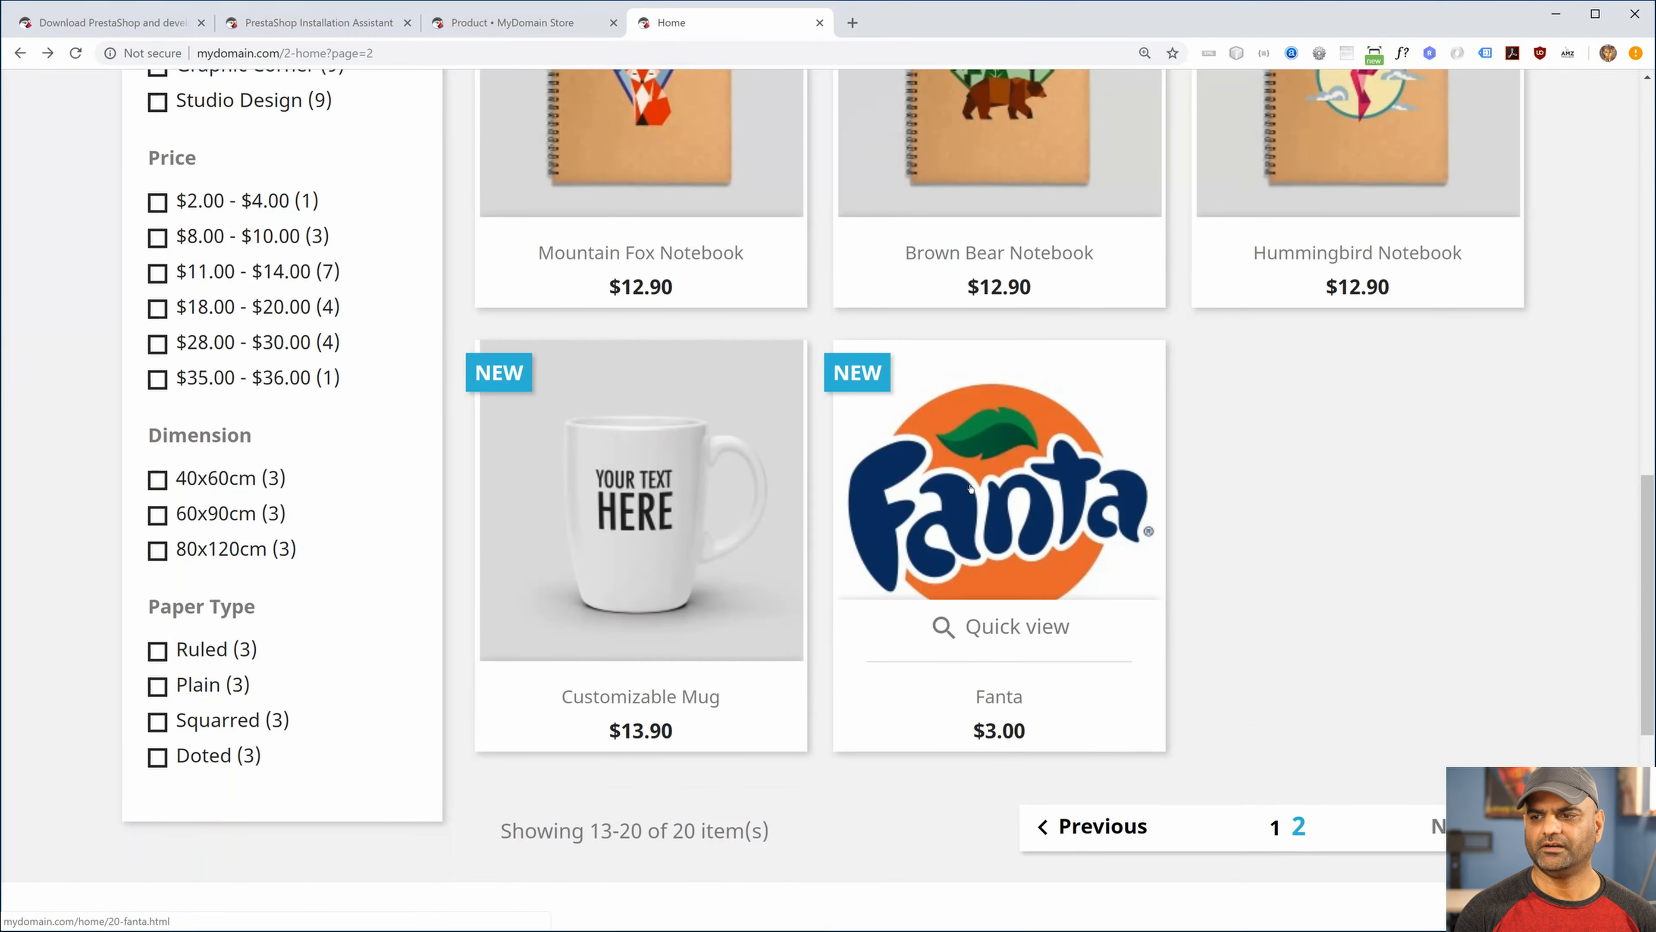
left_click(1047, 400)
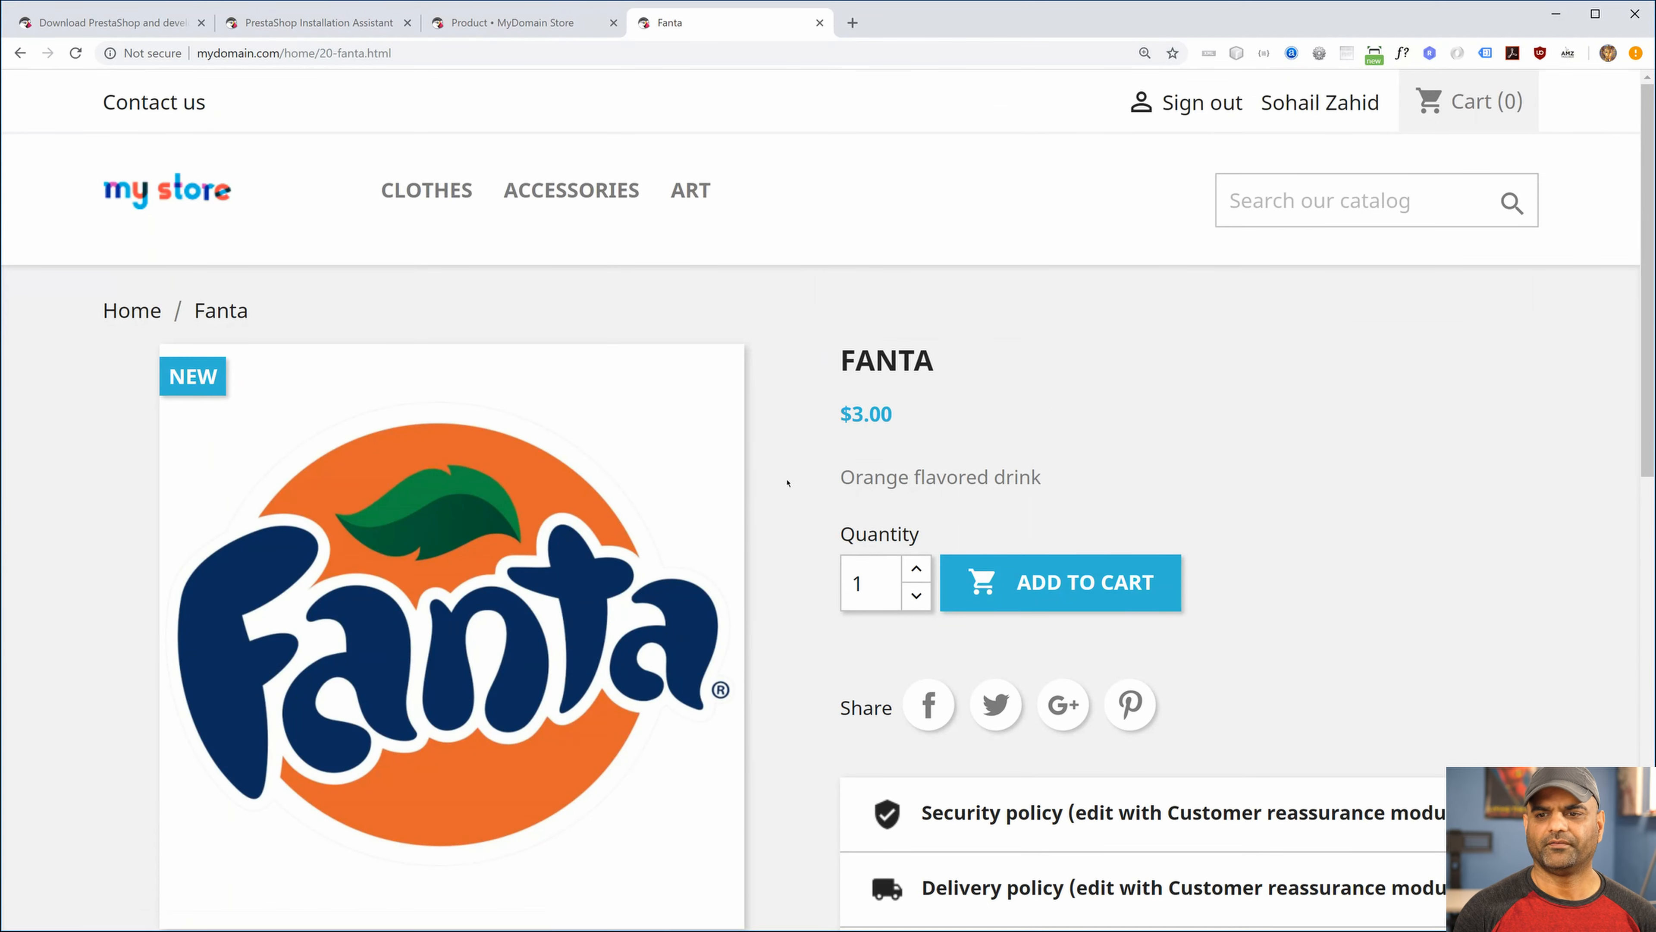
Step: View the second Fanta image and check its summary and description on the storefront
scroll(784, 480, "down", 2)
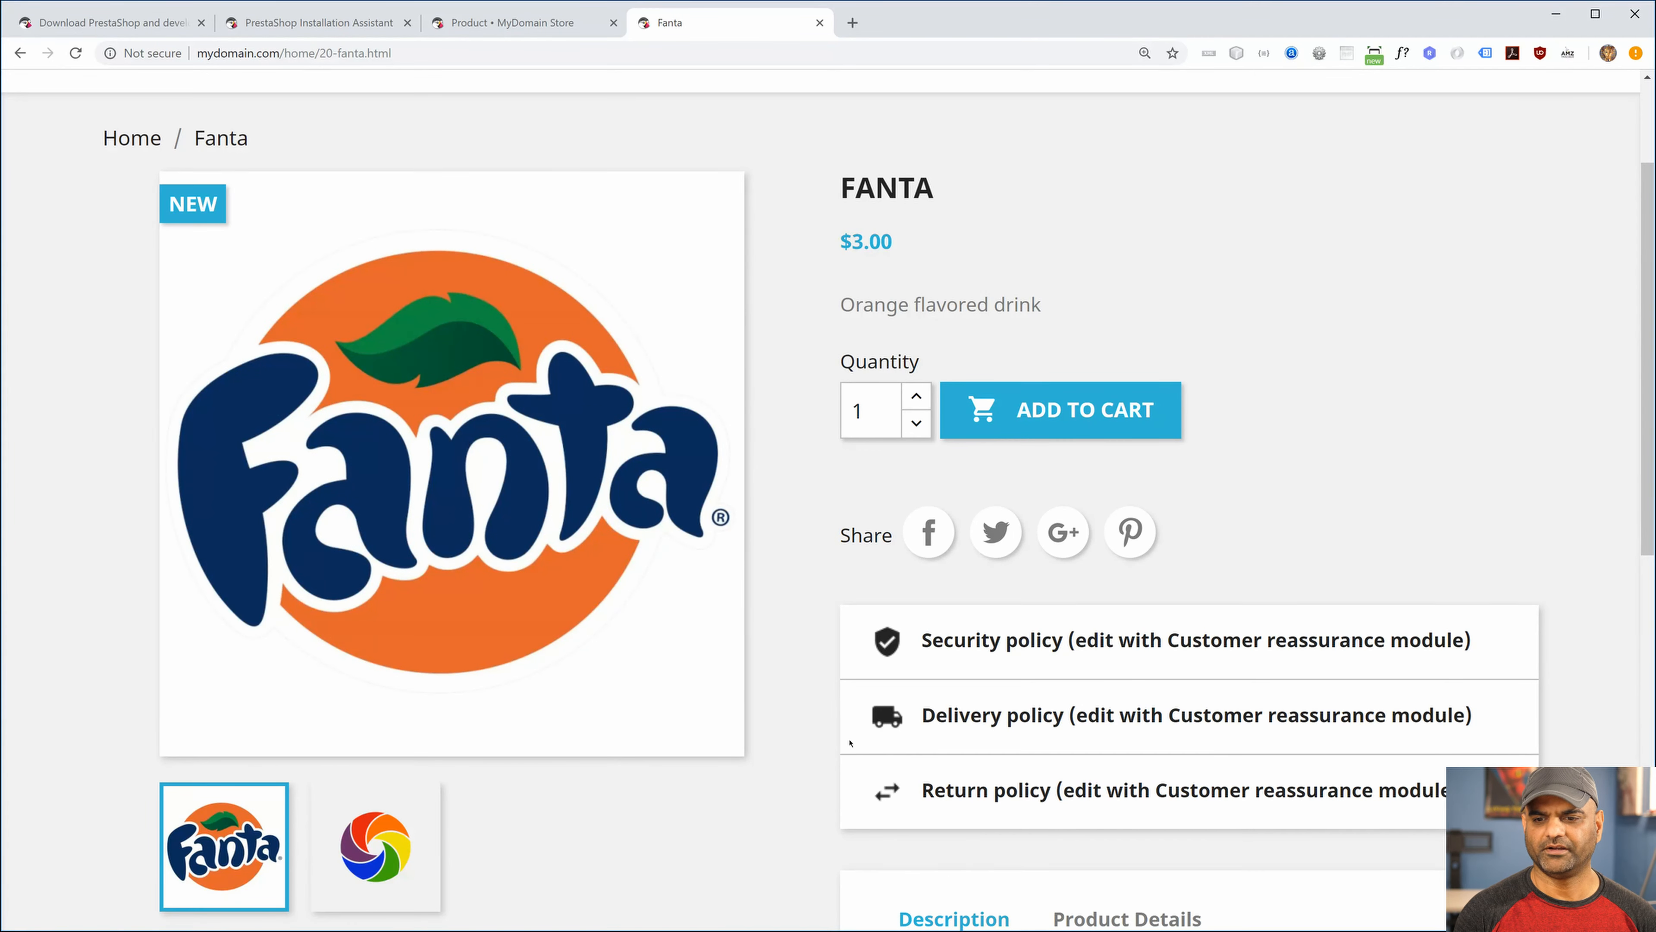
left_click(383, 846)
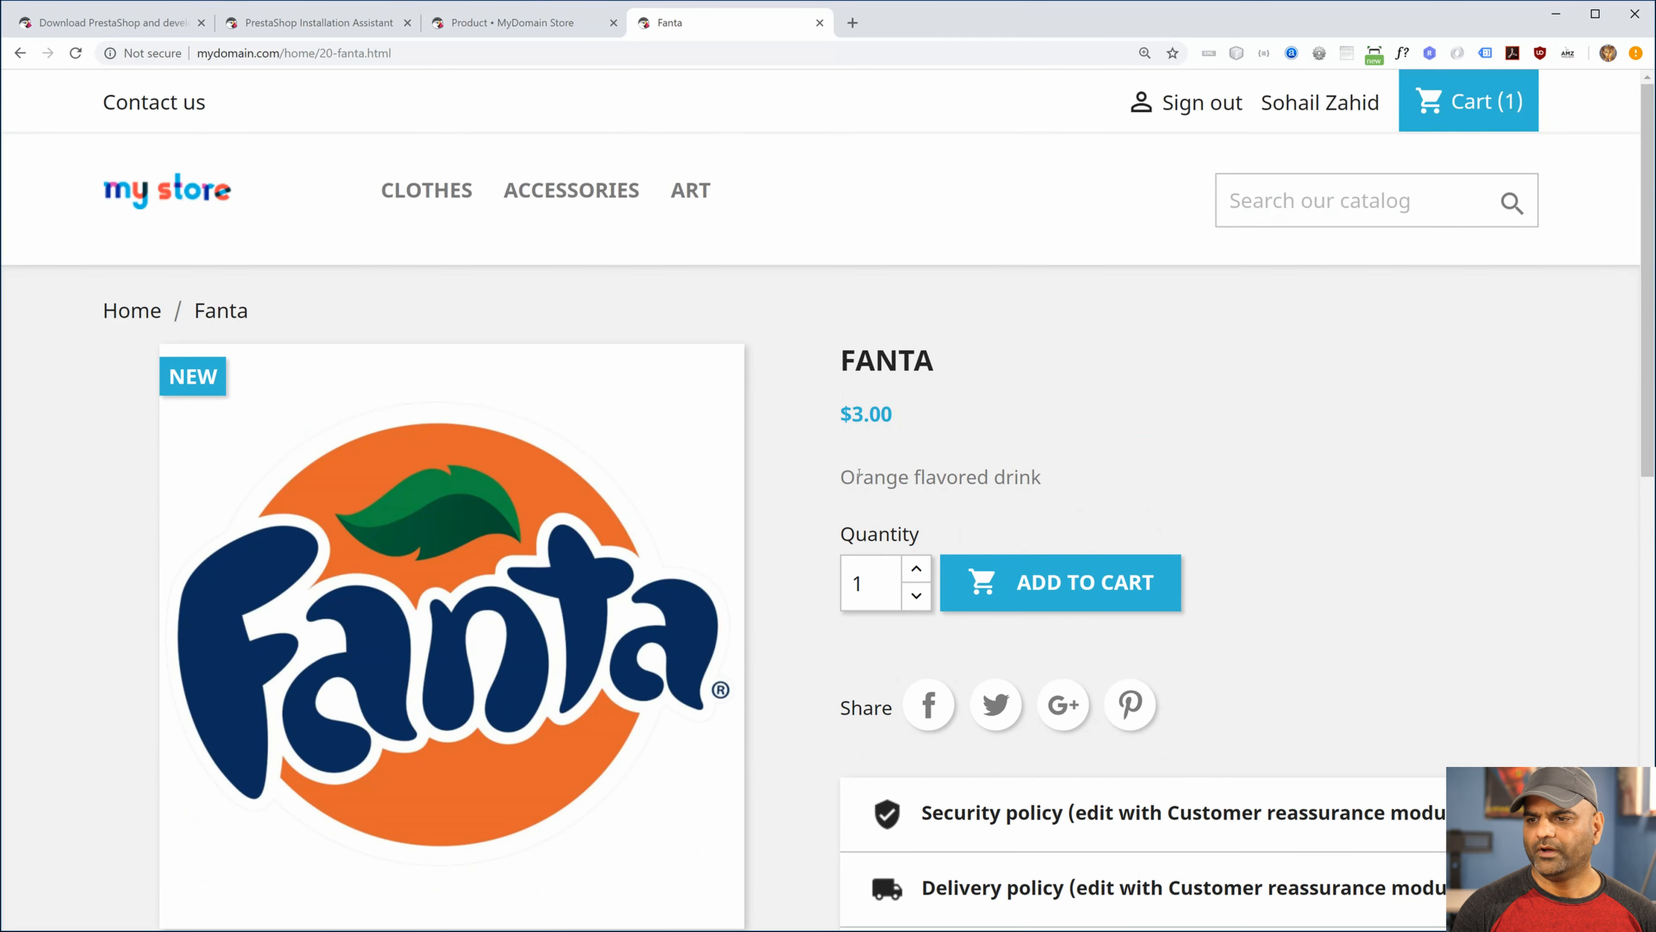
left_click_drag(842, 477, 1042, 477)
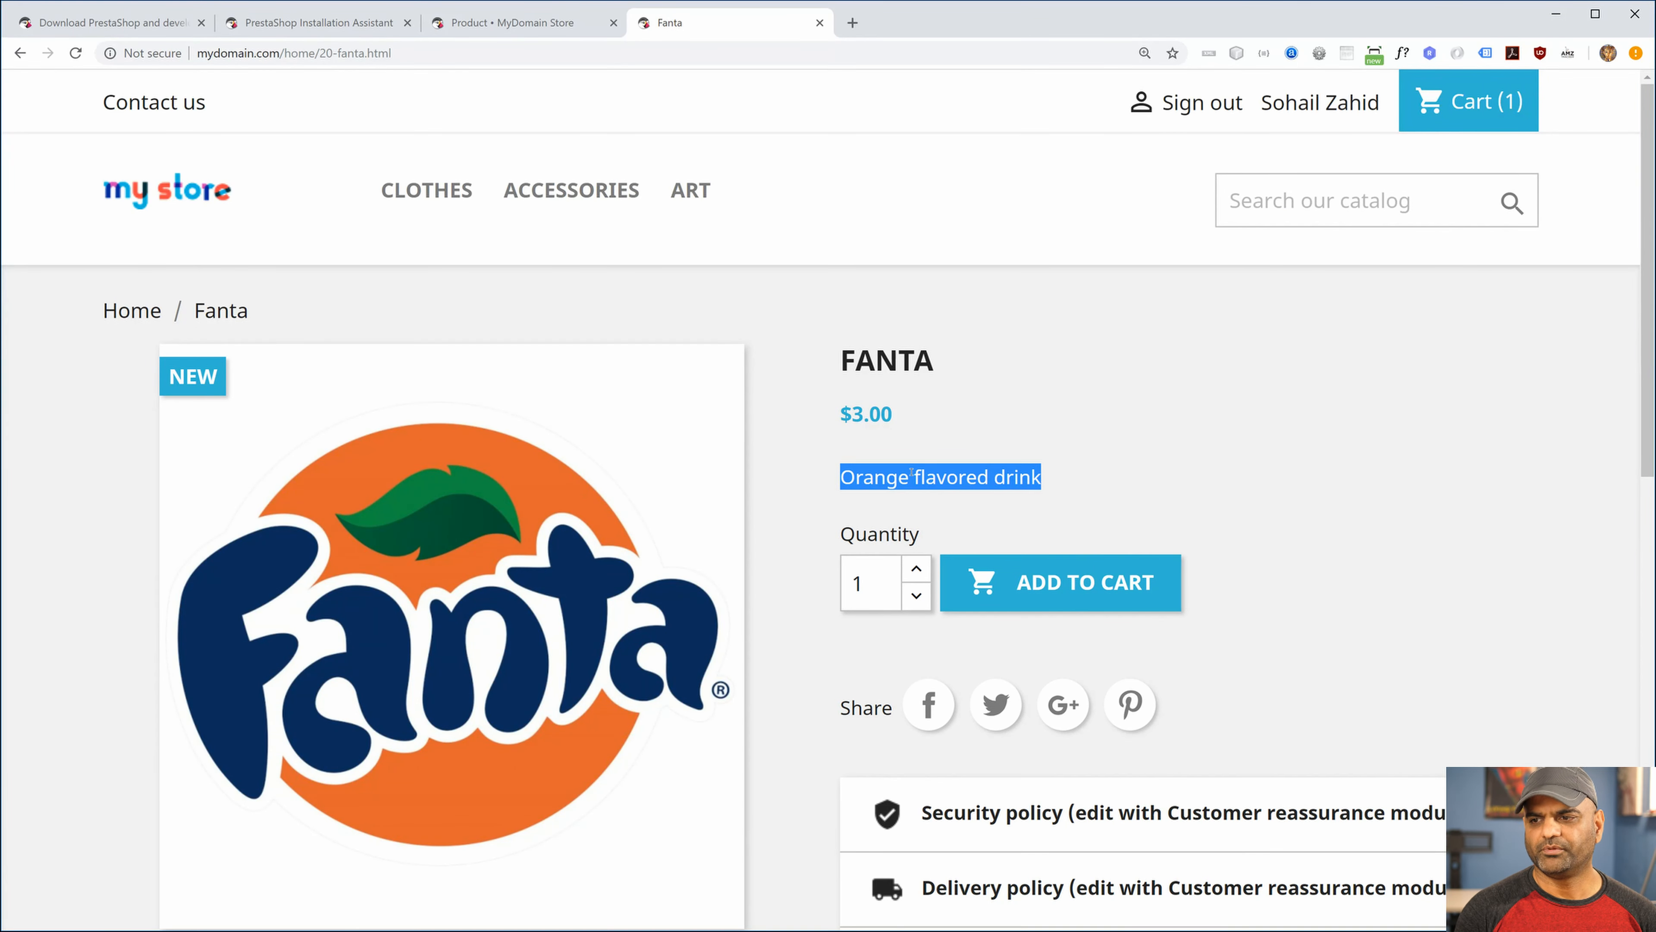
scroll(912, 472, "down", 5)
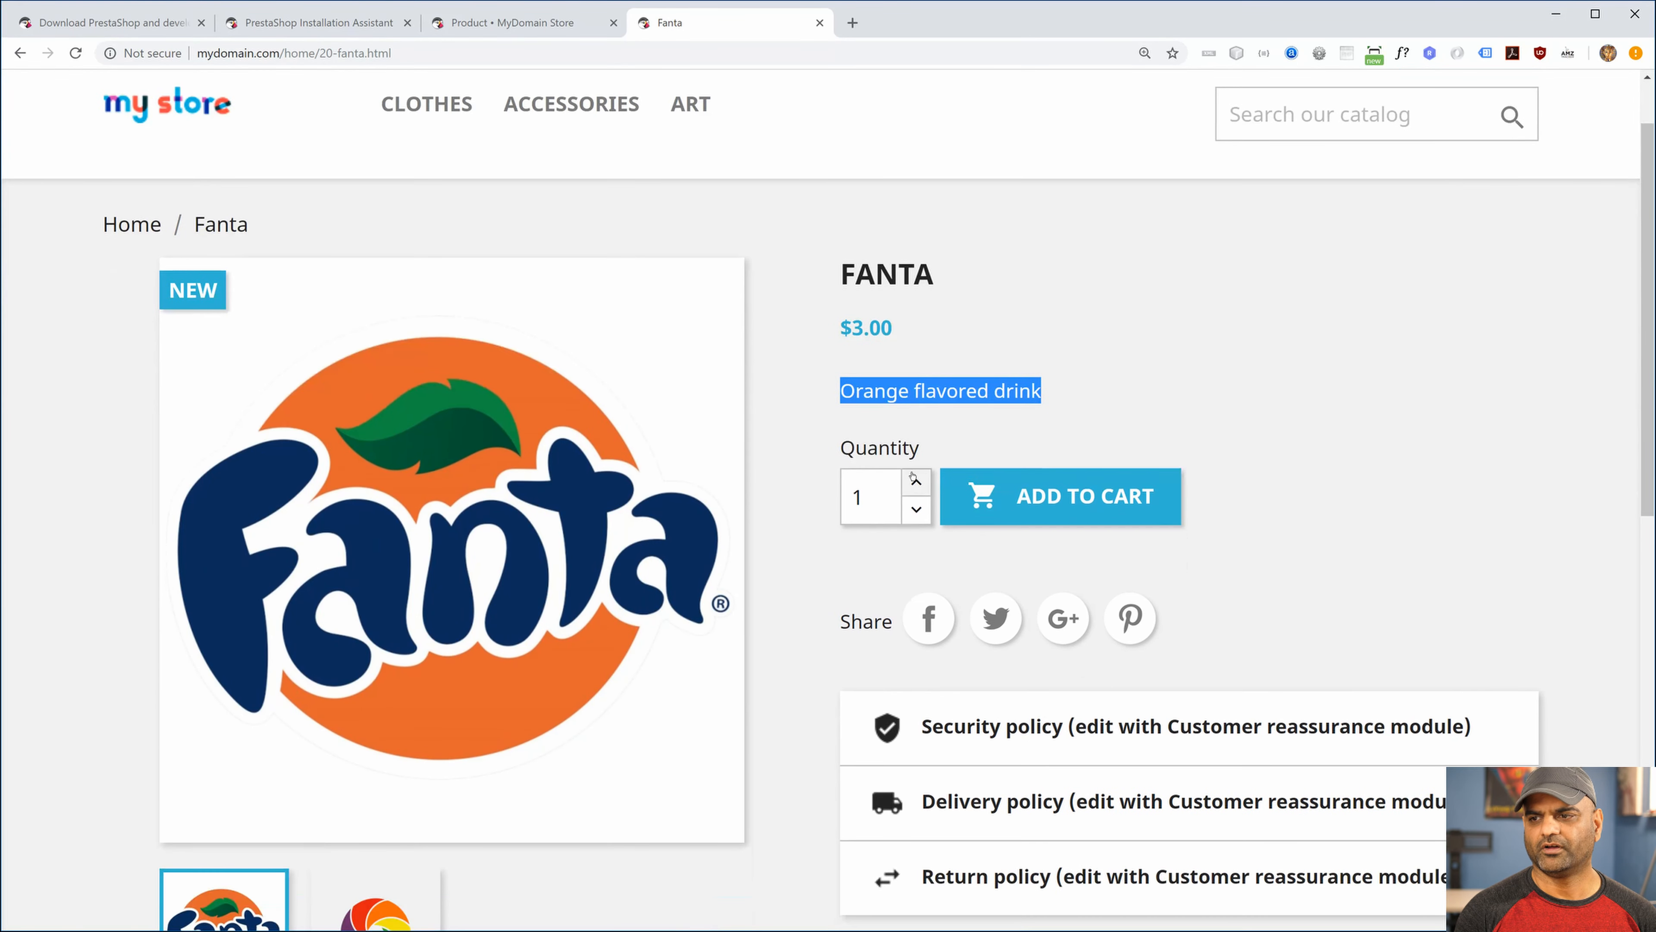
scroll(912, 475, "down", 1)
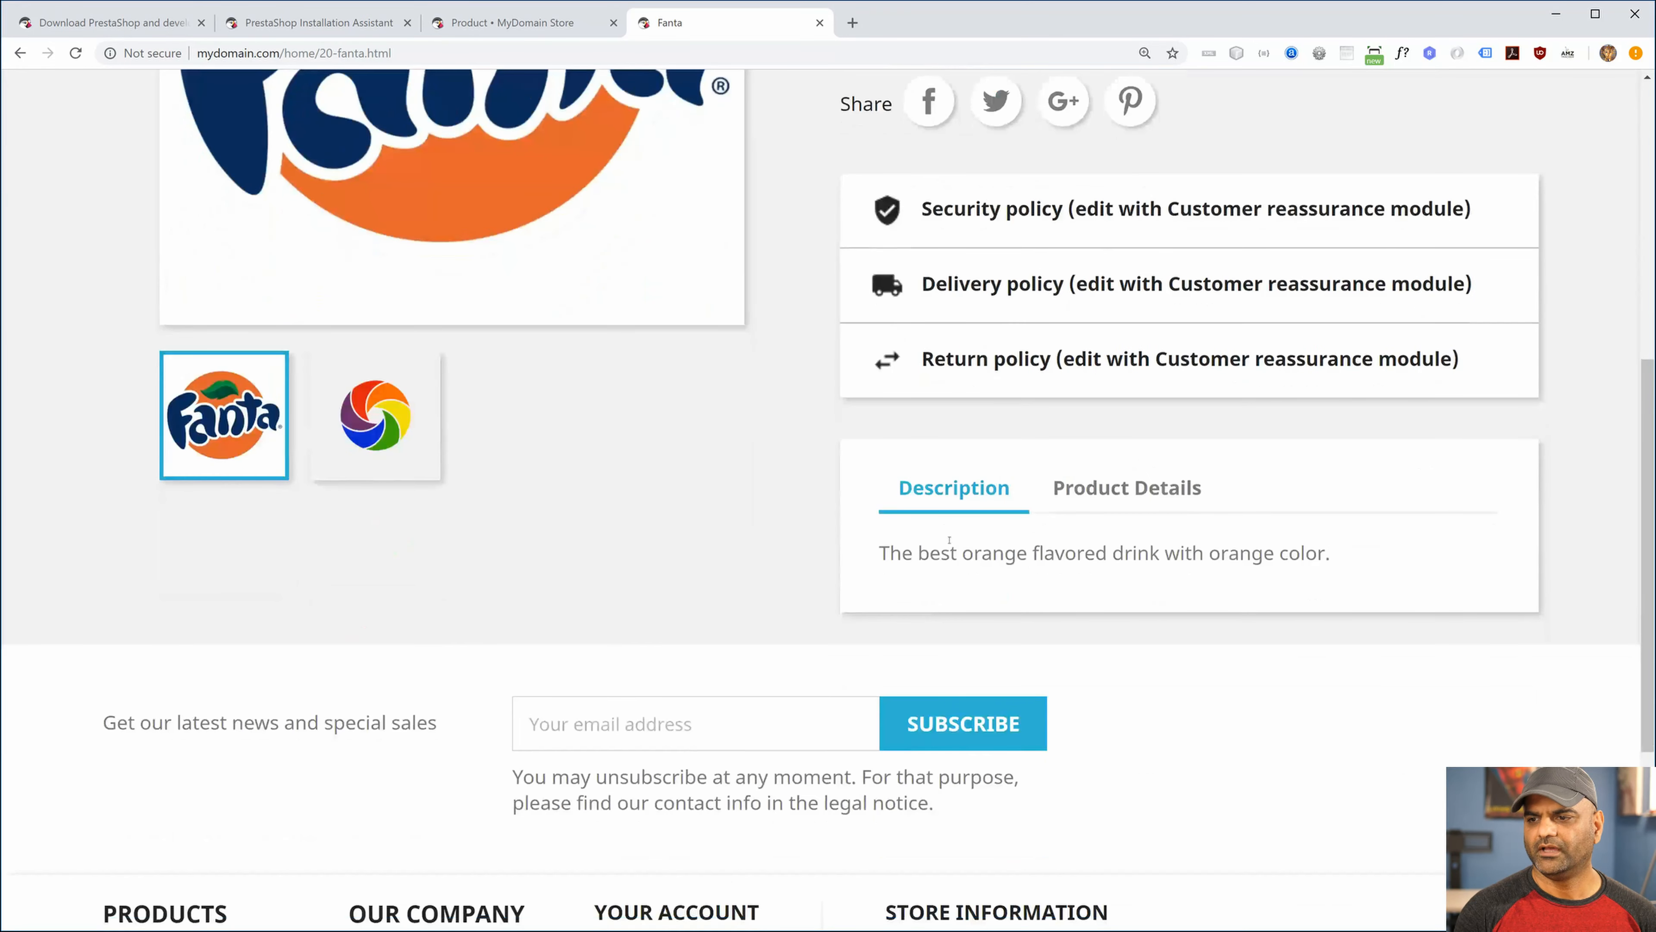
triple_click(946, 553)
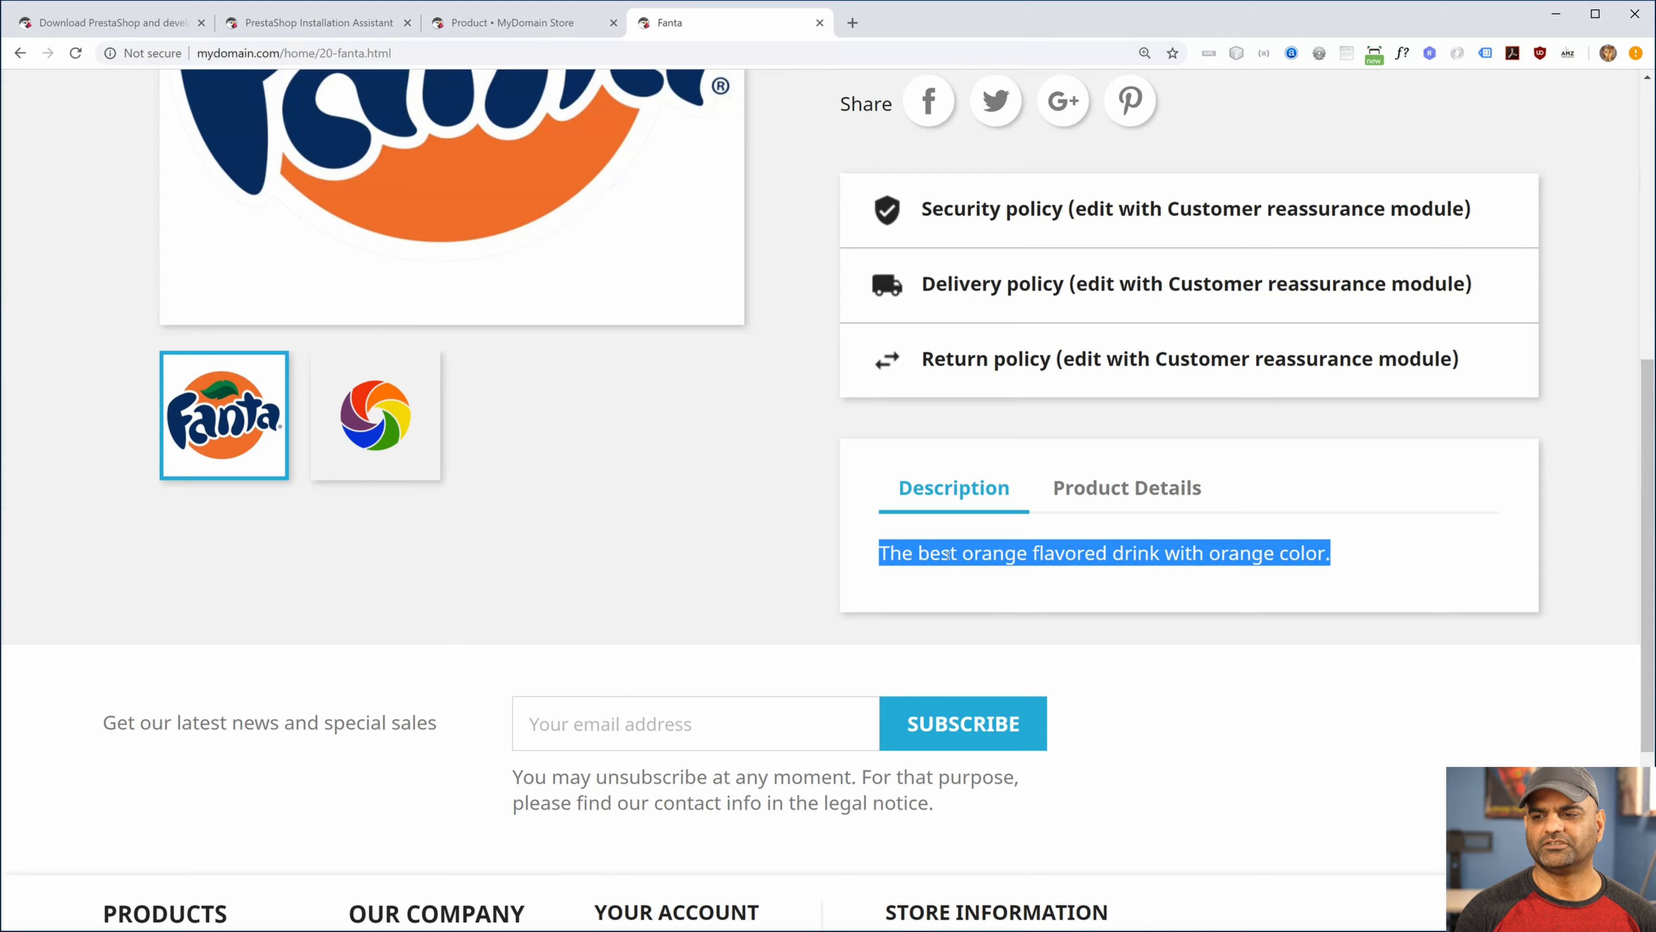
scroll(947, 553, "down", 5)
scroll(893, 515, "up", 15)
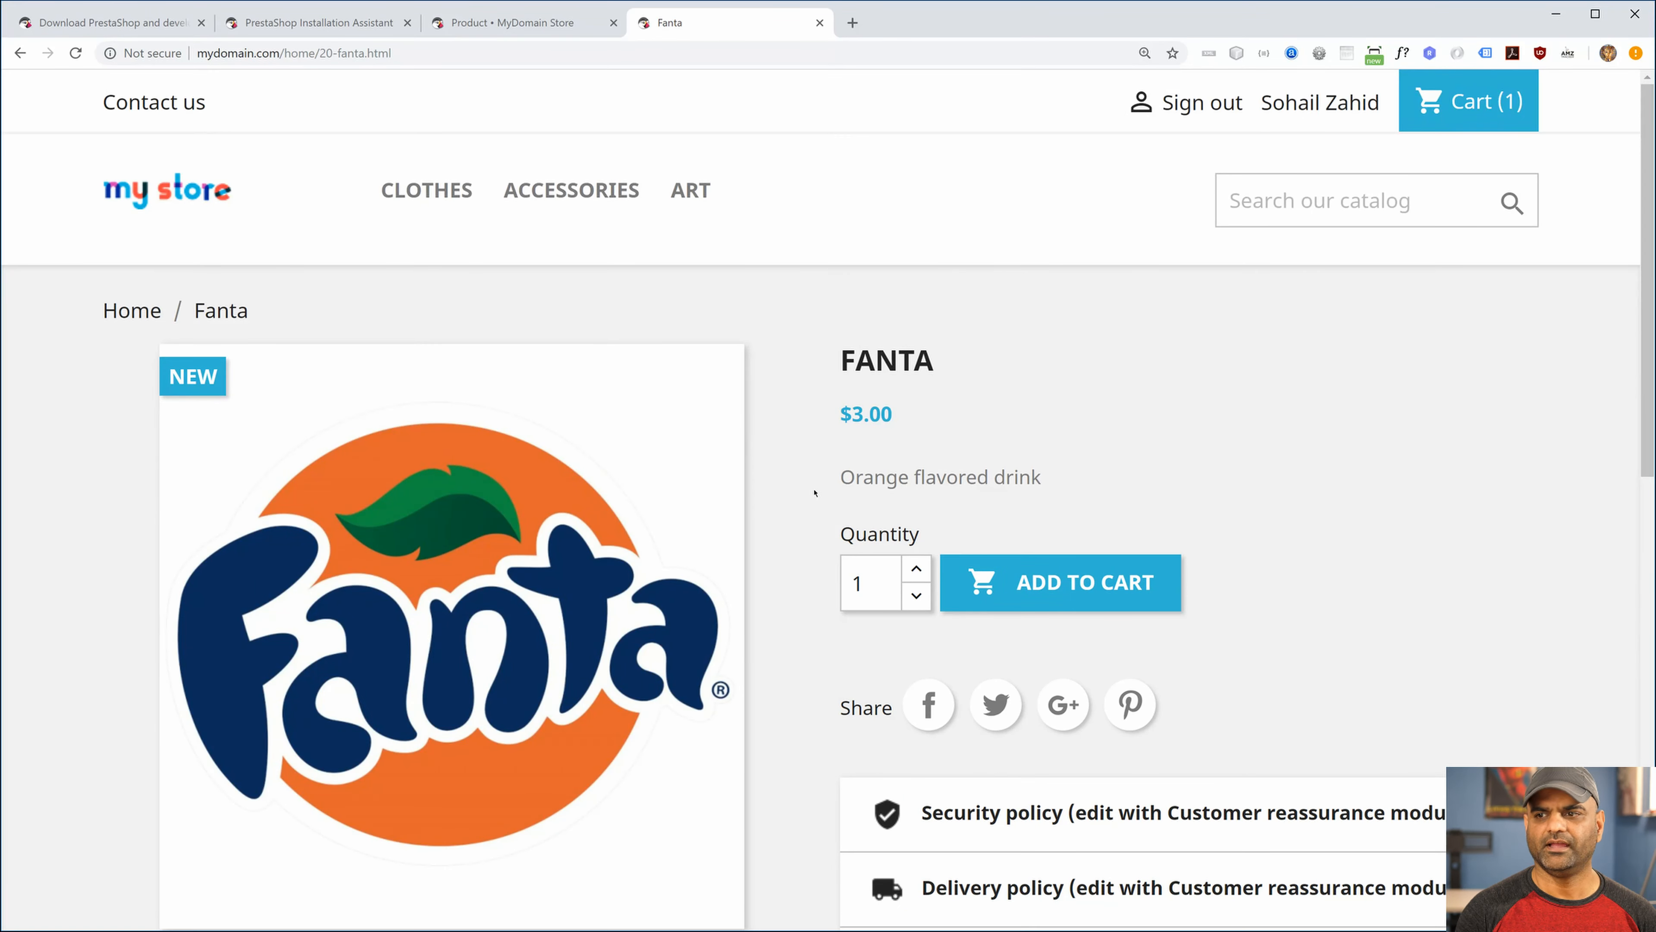
Step: In the admin, go to Design > Theme & Logo
key("ctrl+shift+Tab")
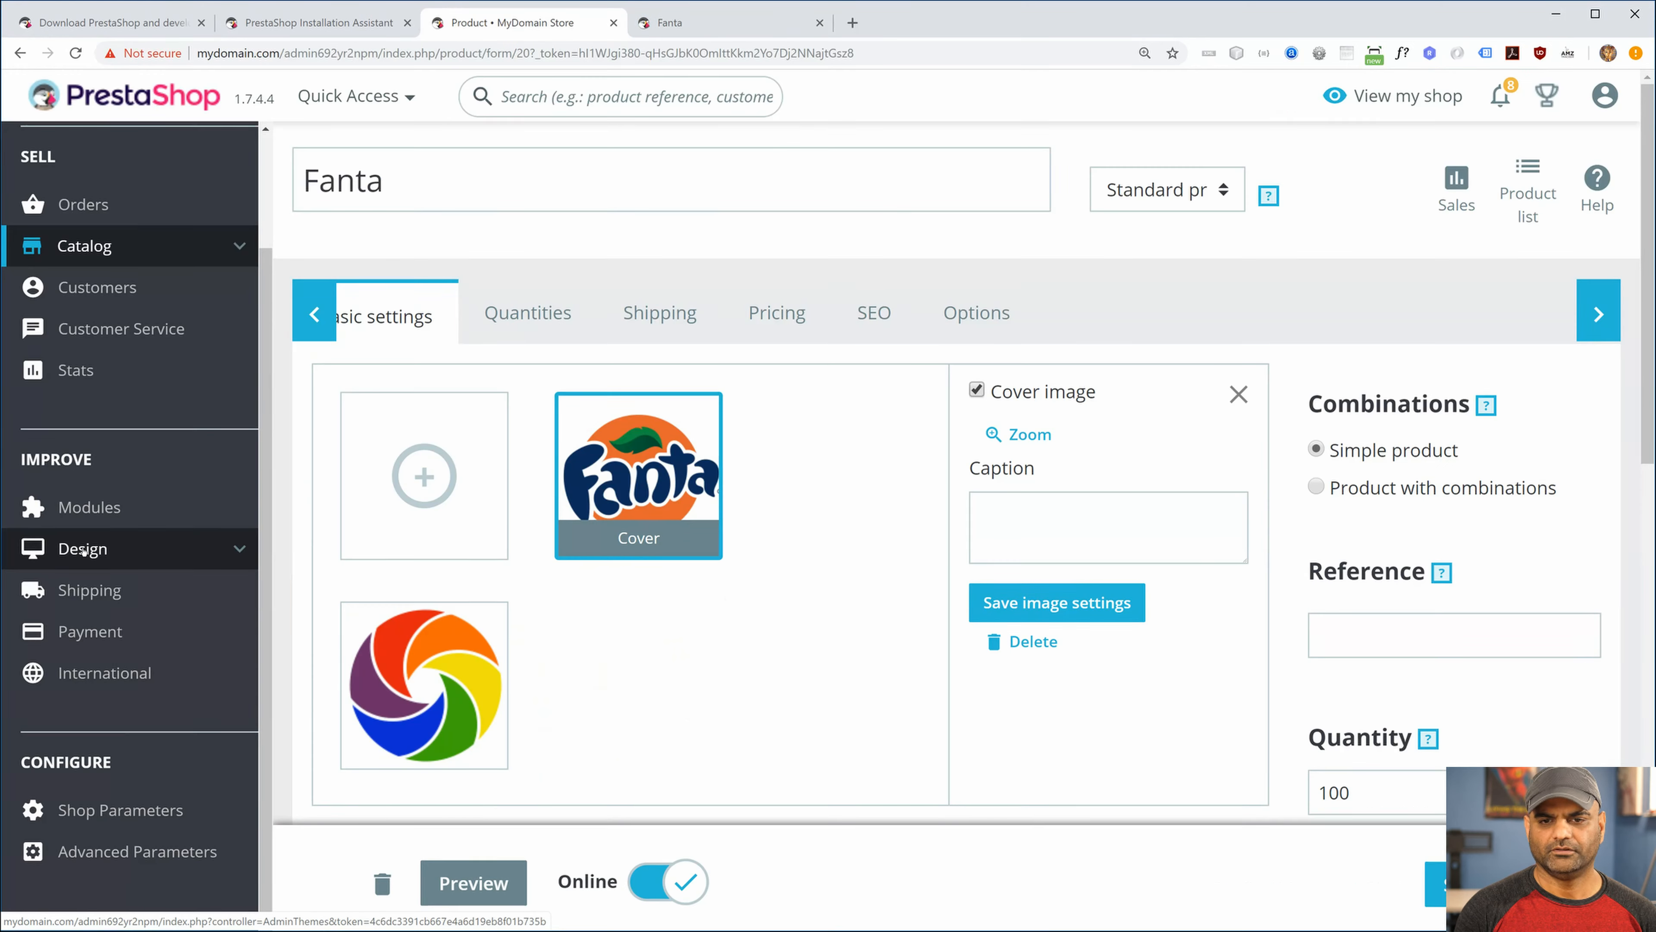
mouse_move(84, 552)
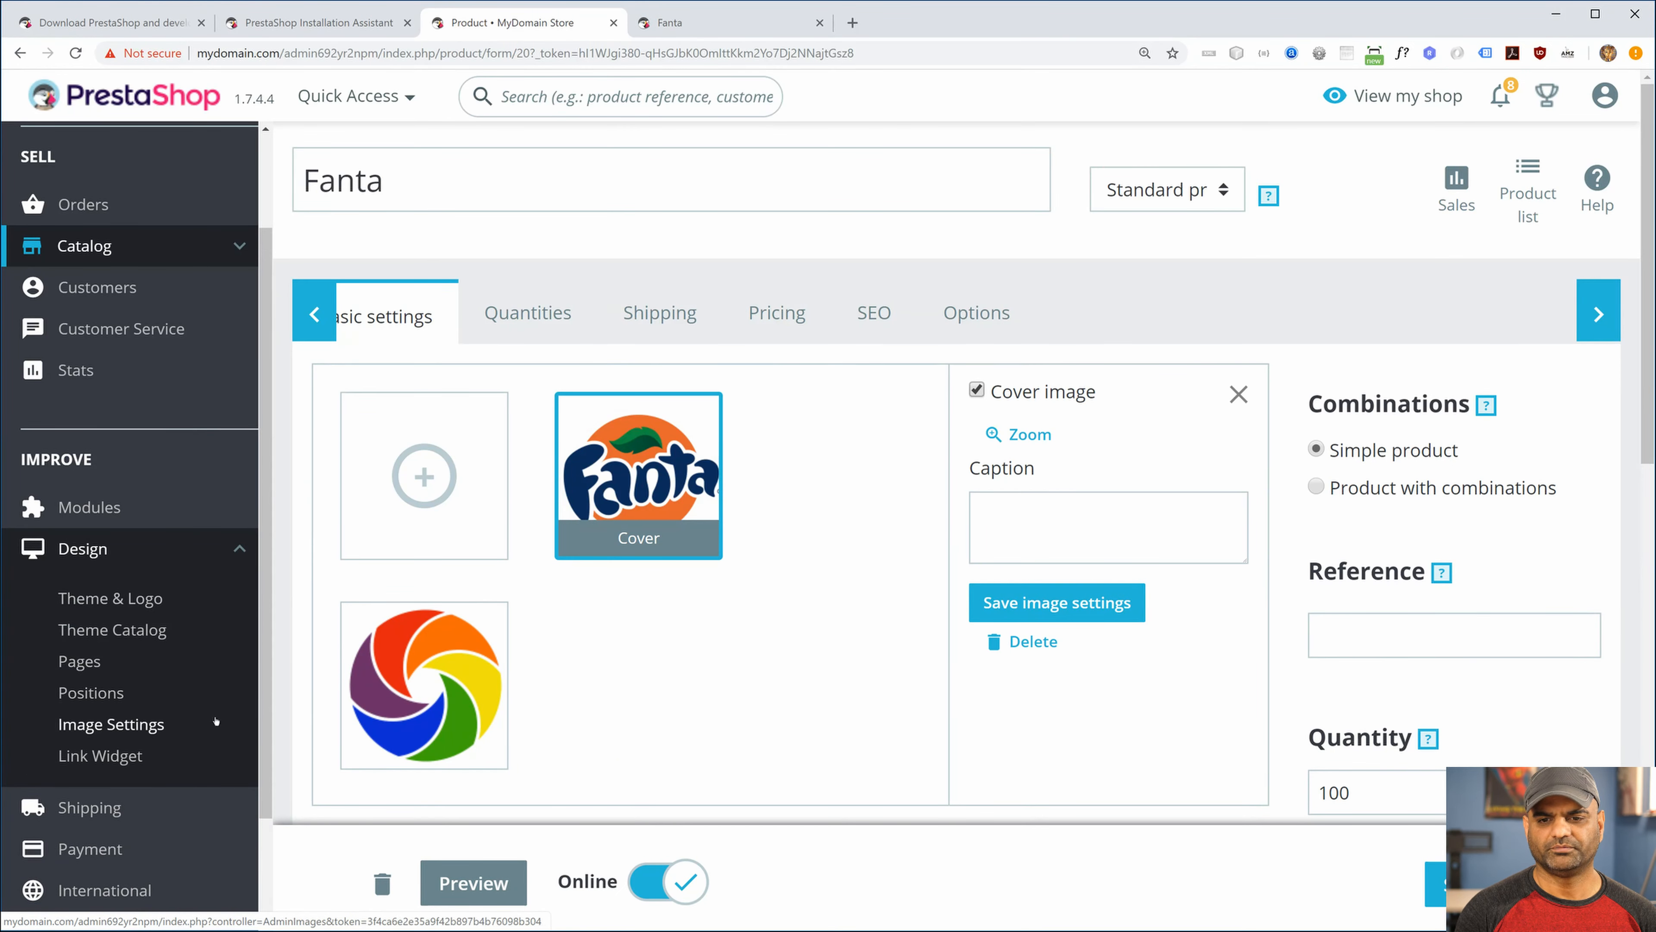
left_click(83, 602)
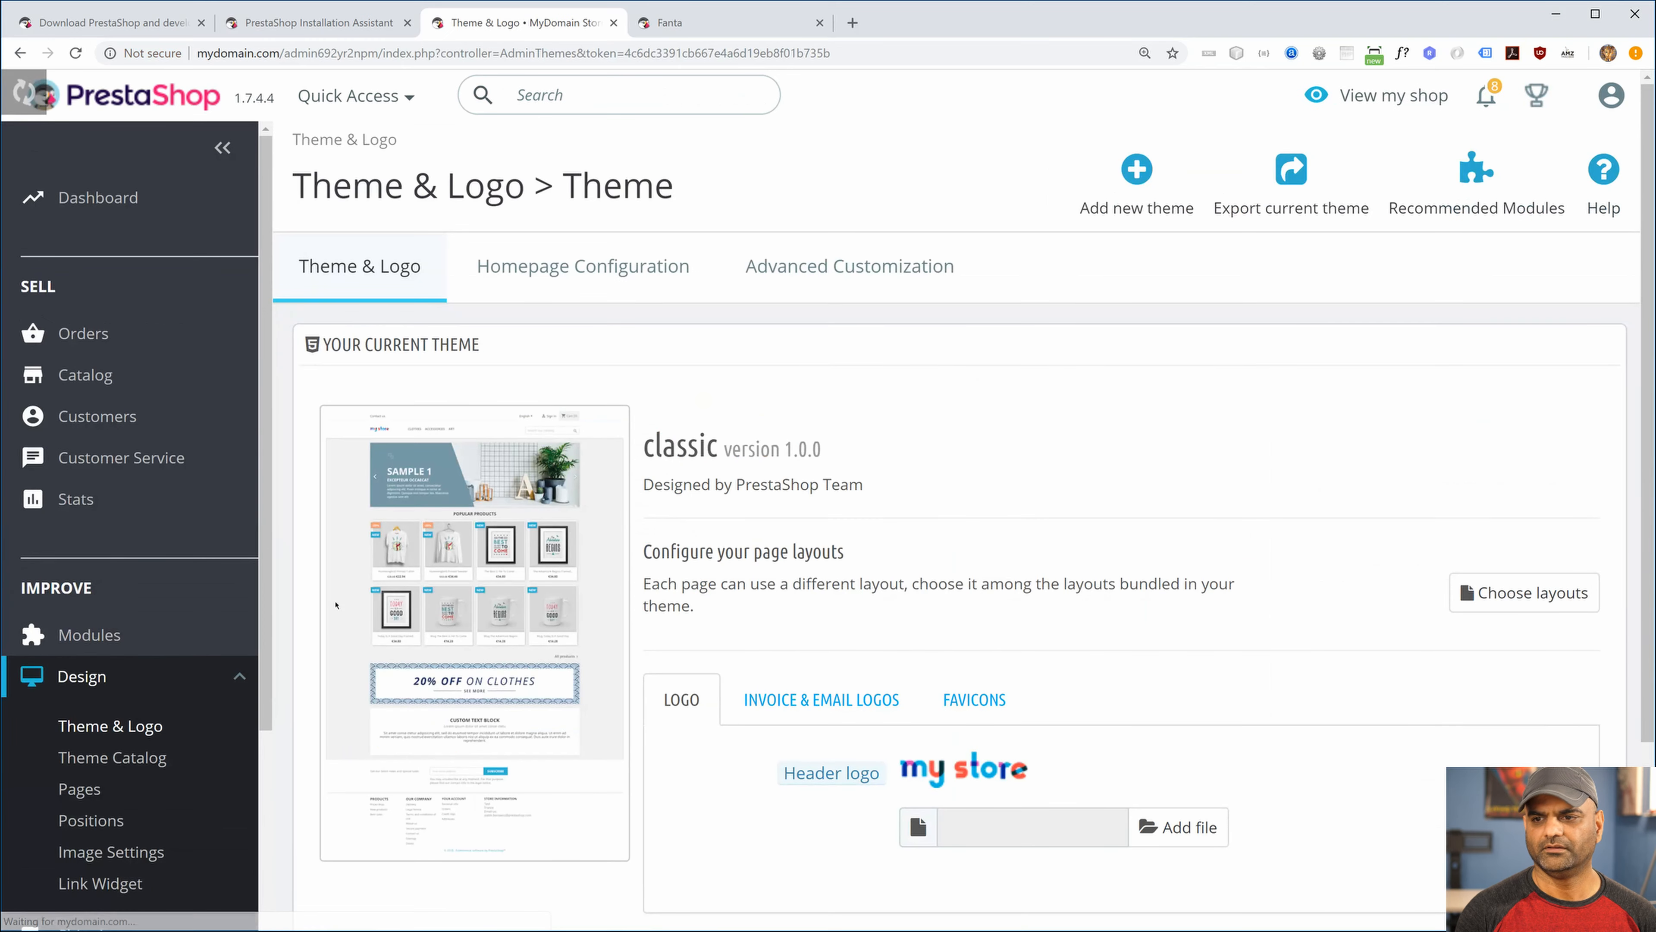
Step: Review the Theme & Logo page, load Homepage Configuration, then return to the storefront Fanta page
scroll(833, 561, "down", 2)
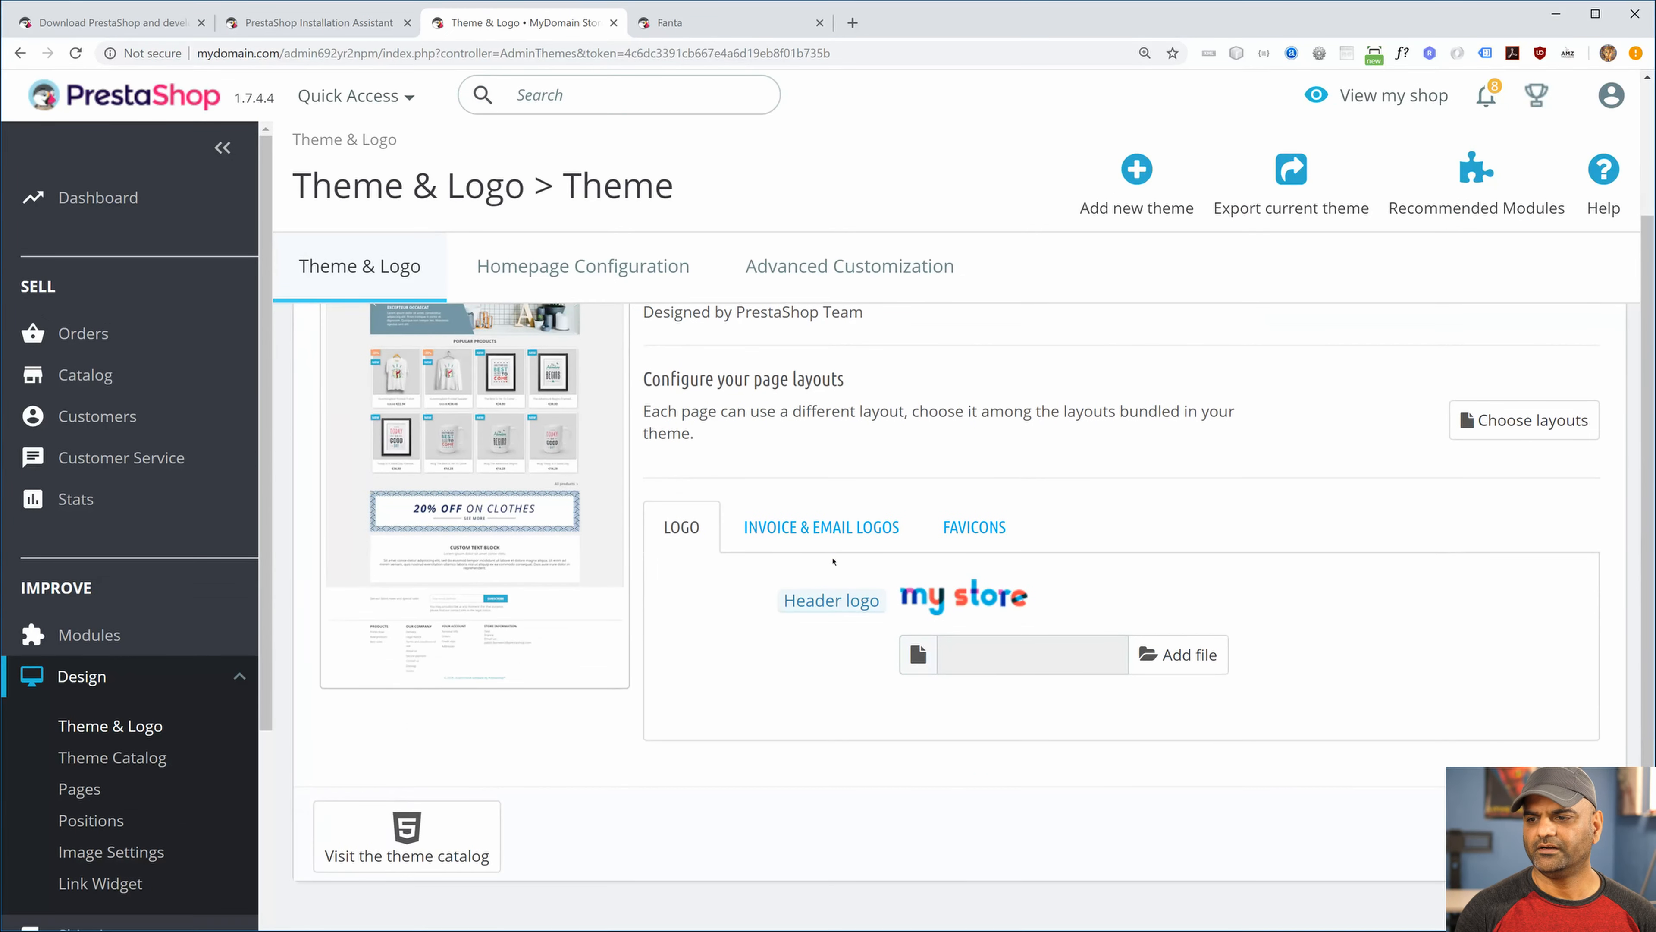
scroll(833, 559, "up", 2)
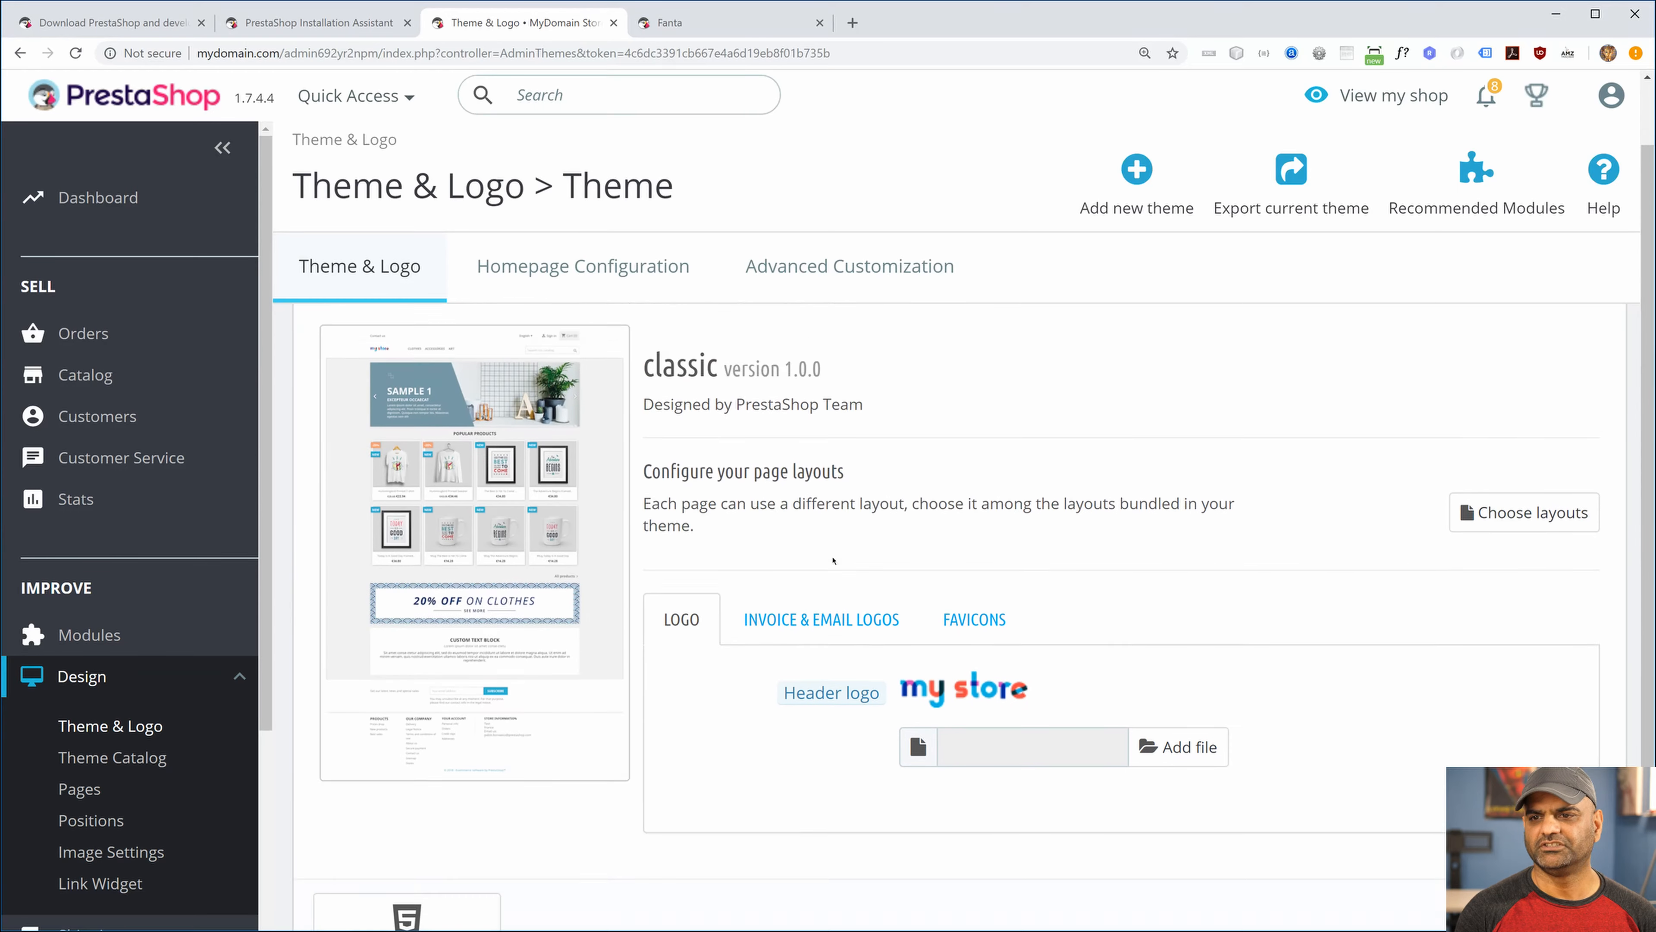
scroll(703, 543, "down", 3)
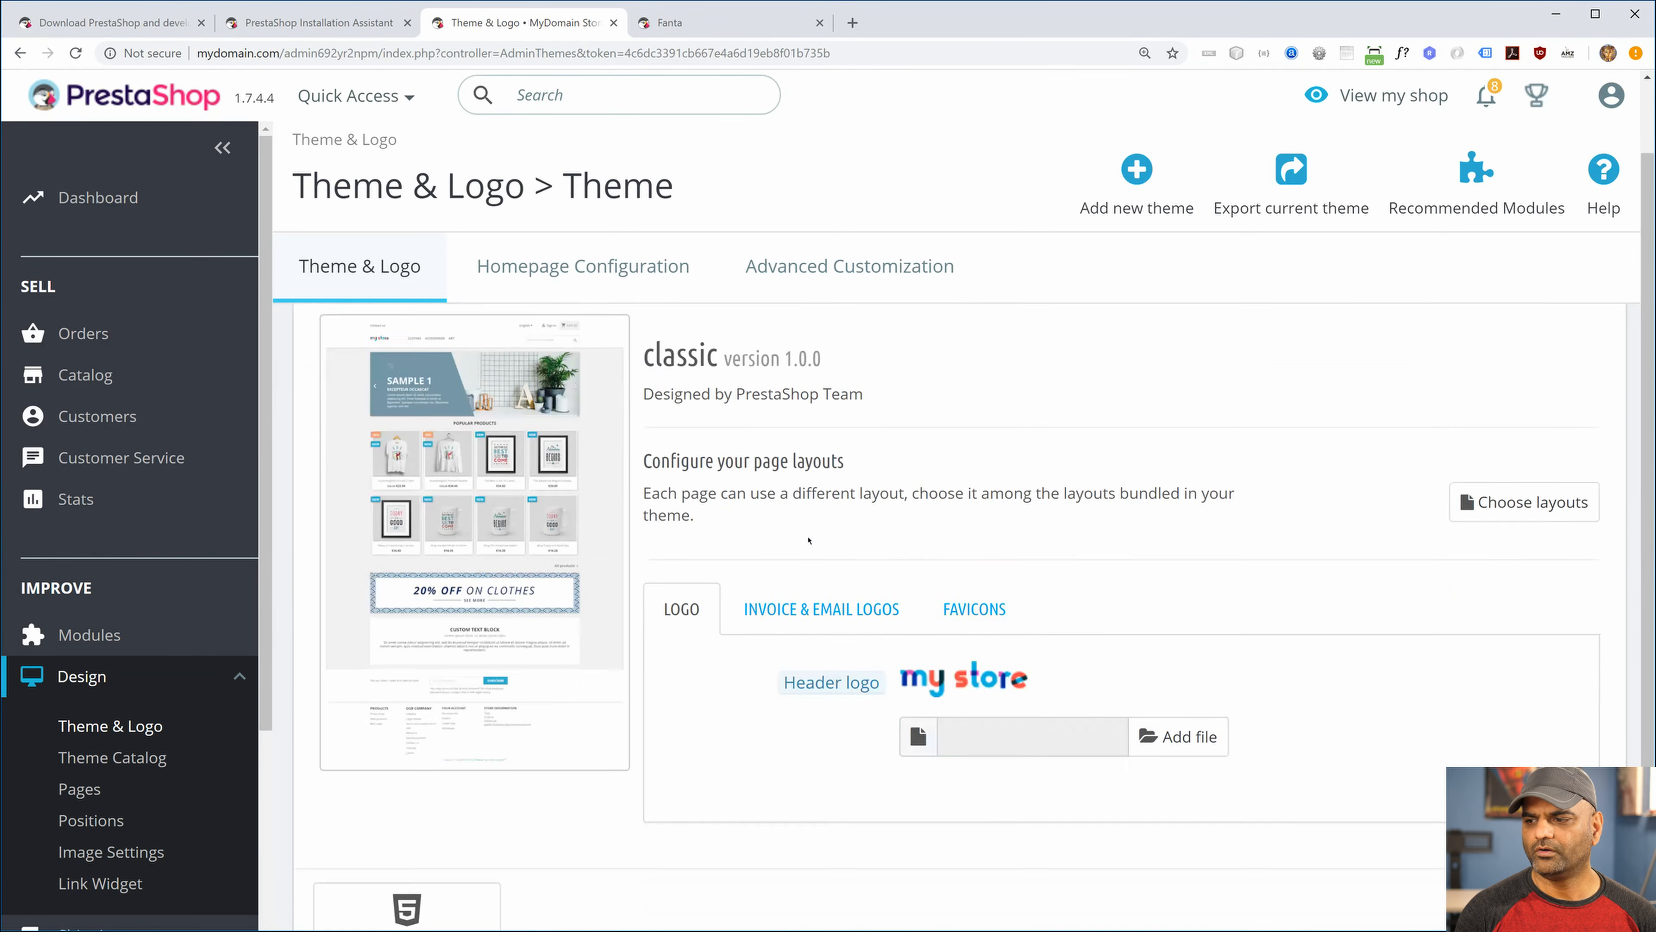
scroll(743, 584, "up", 2)
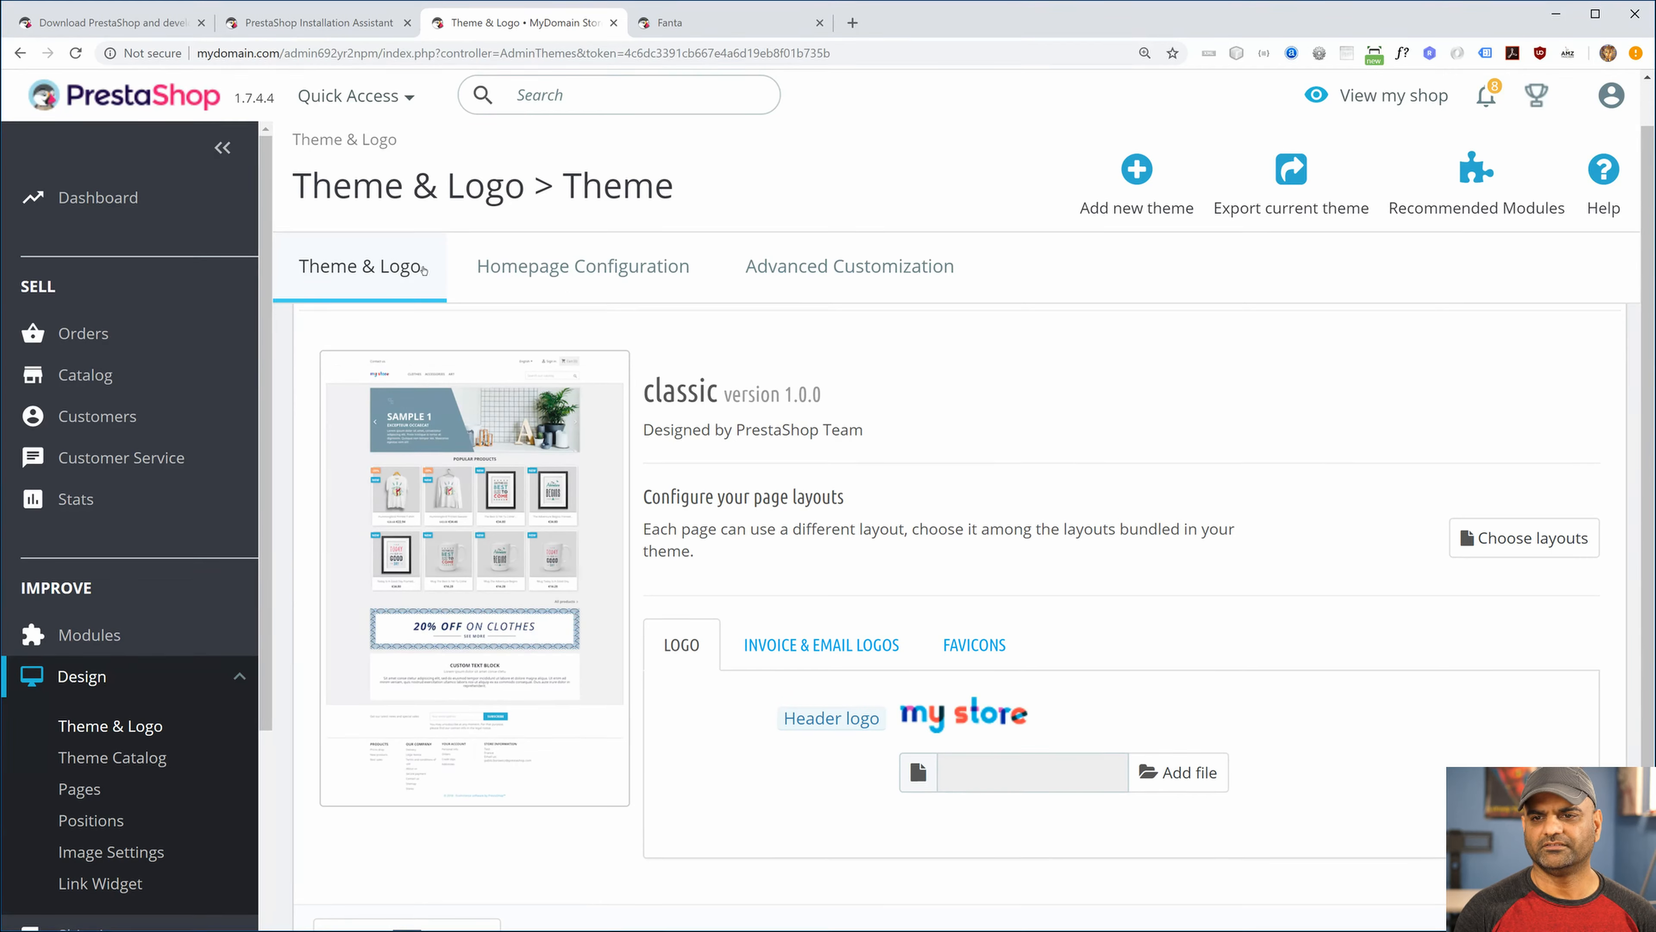
left_click(507, 267)
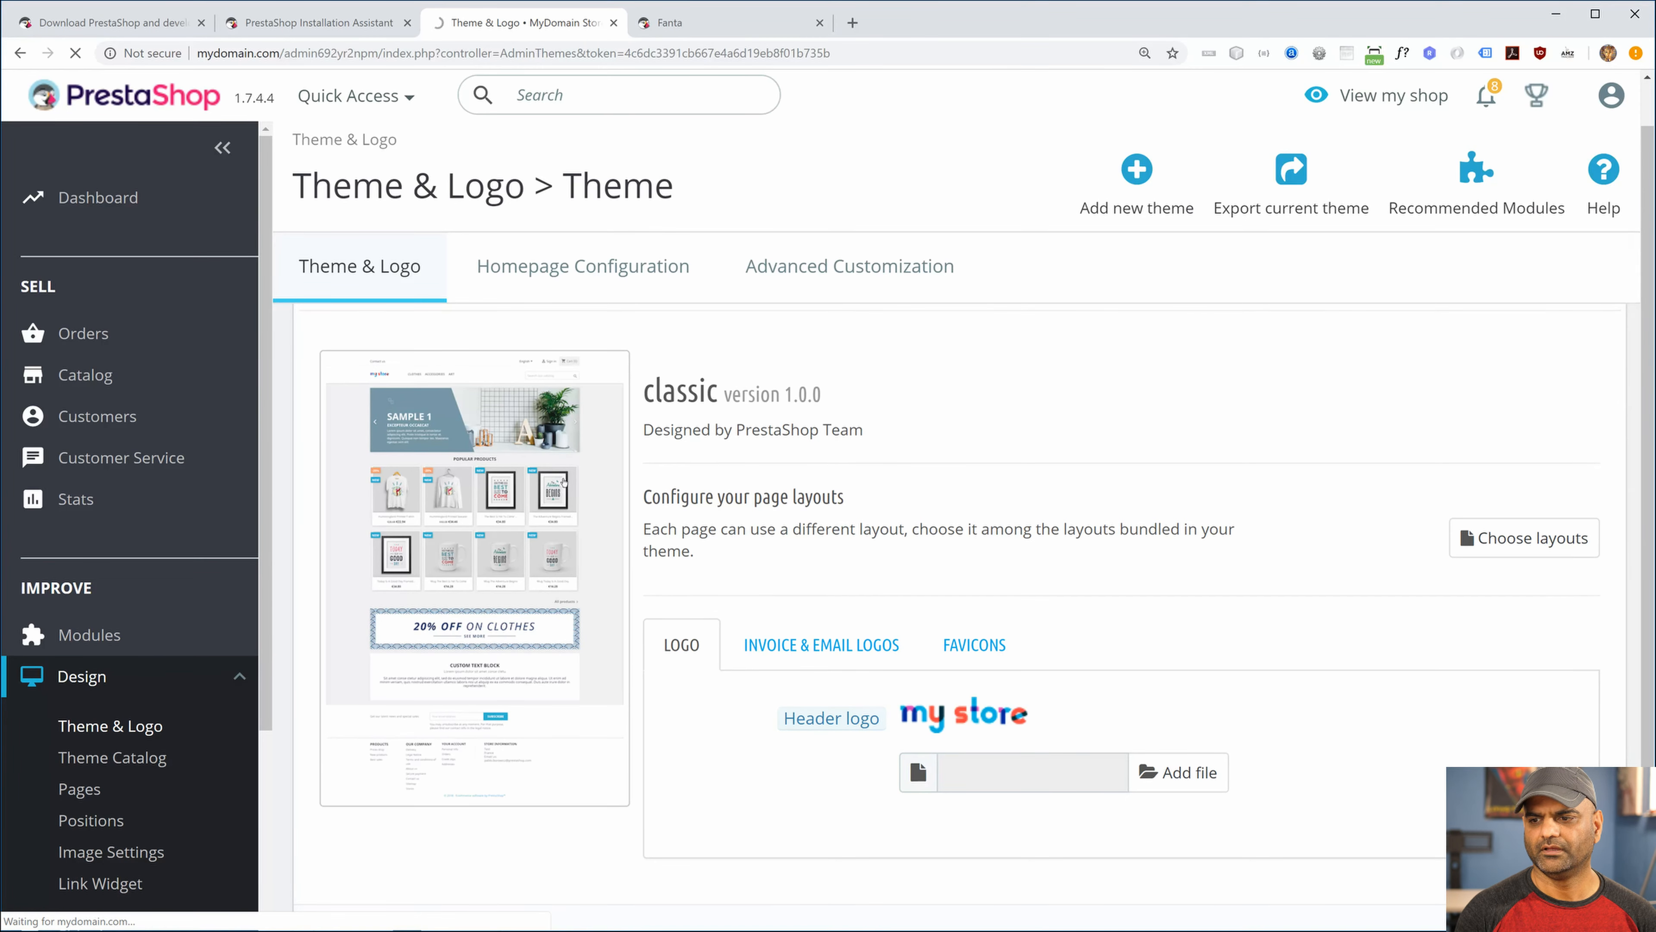
left_click(658, 24)
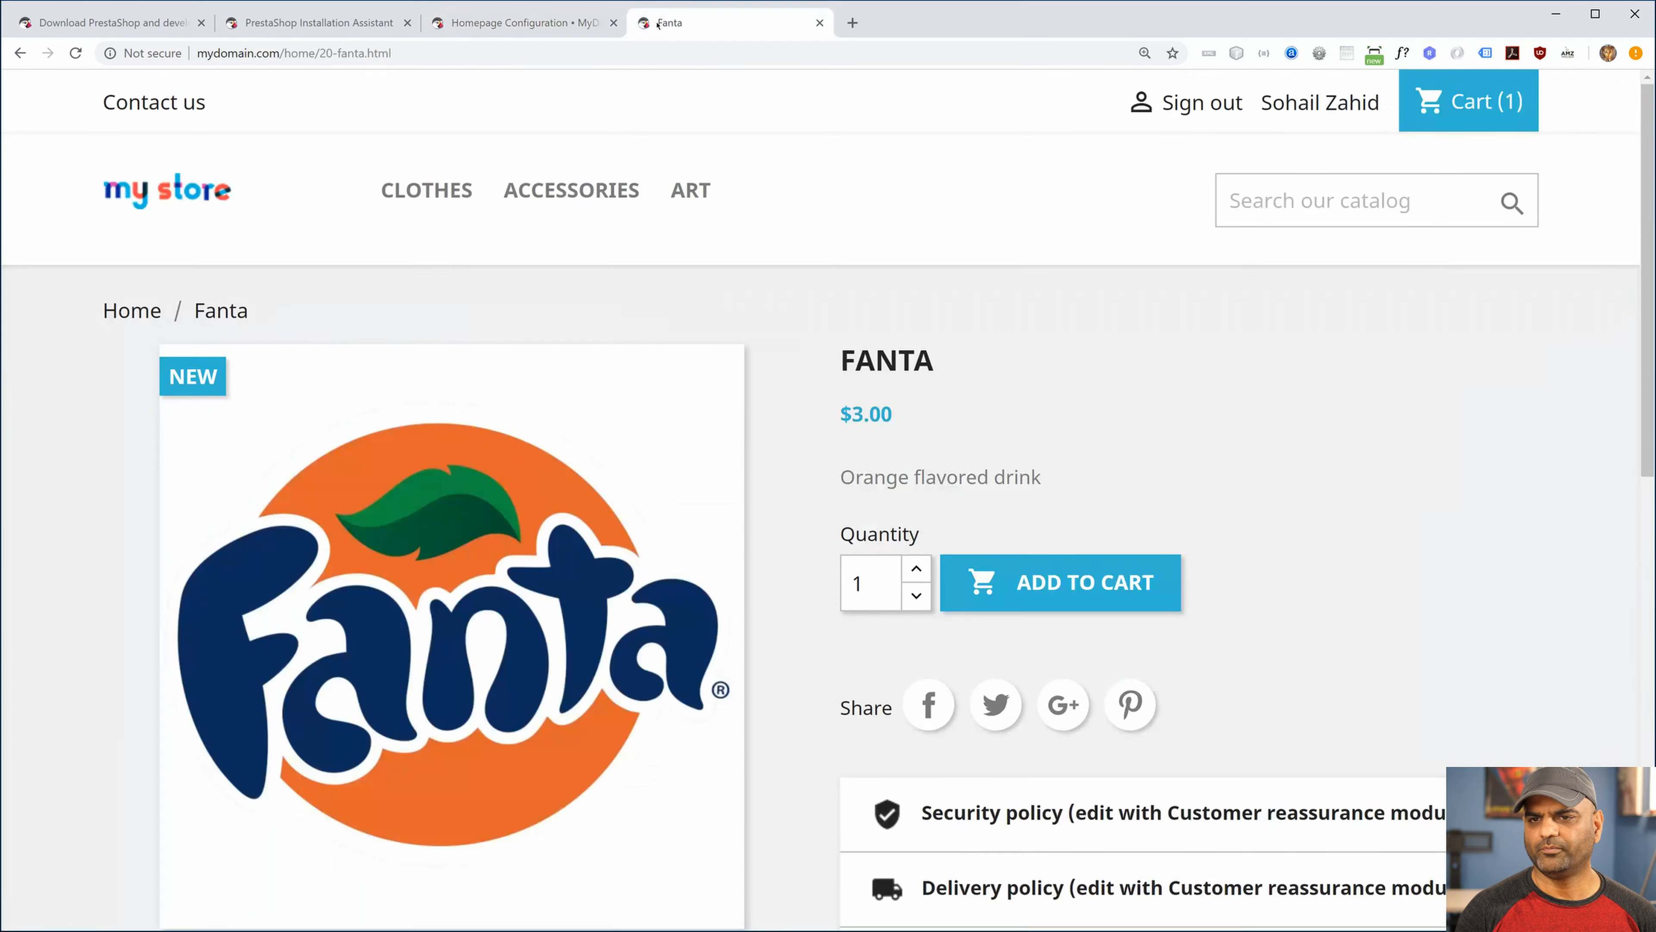
Step: Scroll the store homepage down to its footer, then go to the admin Homepage Configuration page
left_click(154, 191)
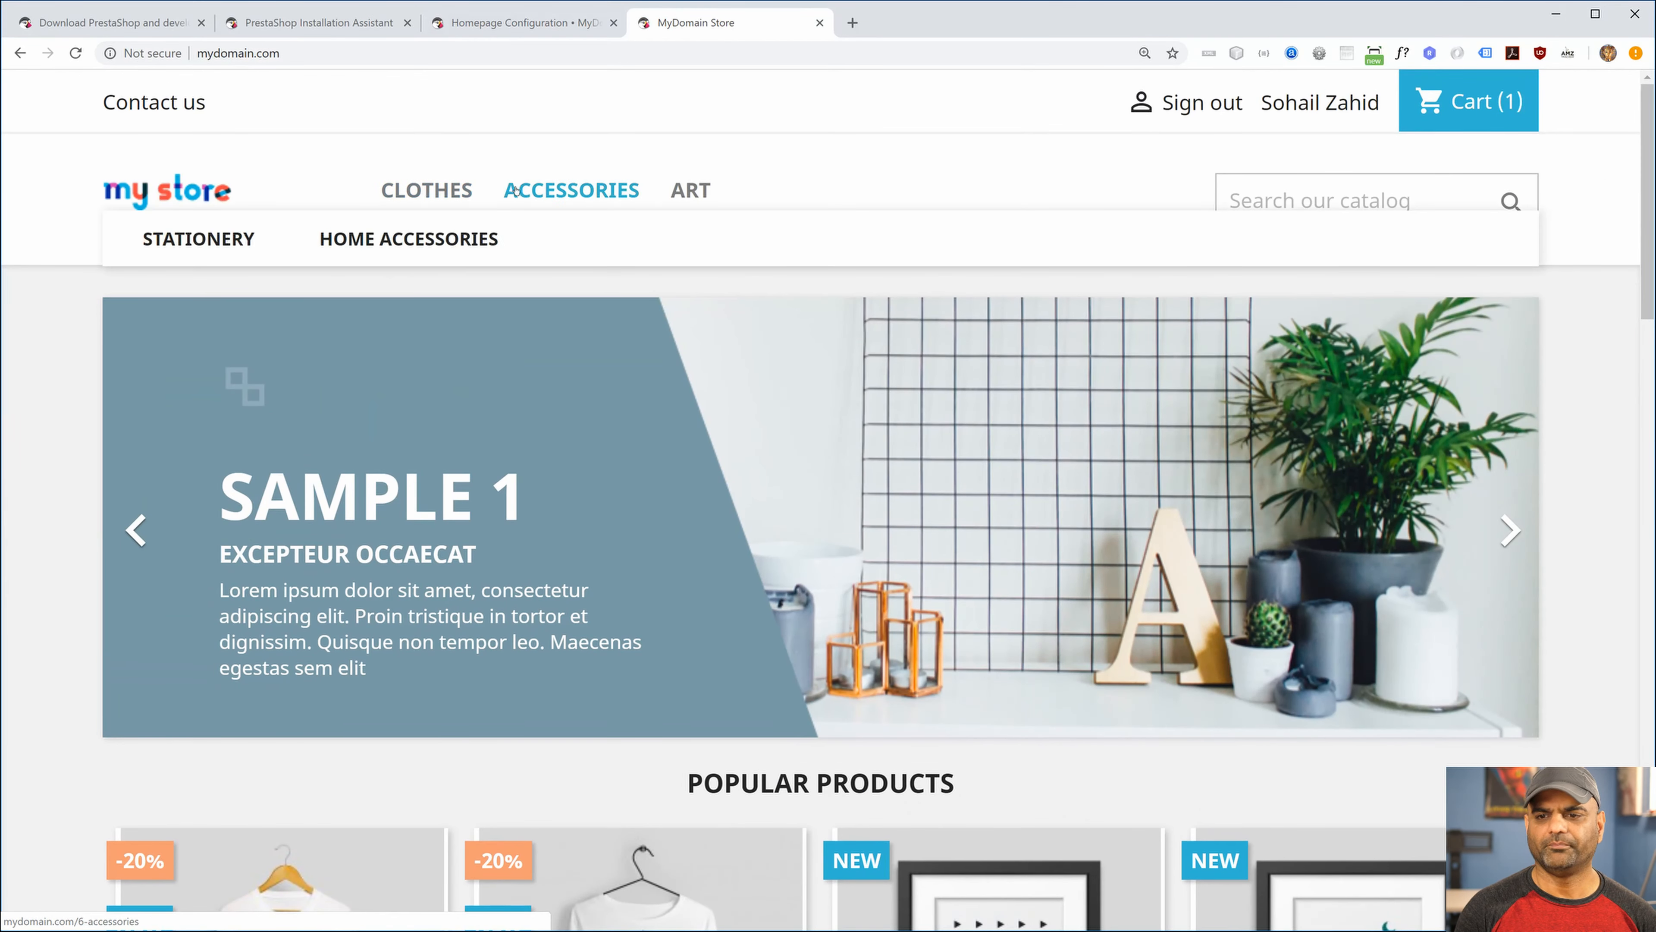
scroll(592, 543, "down", 5)
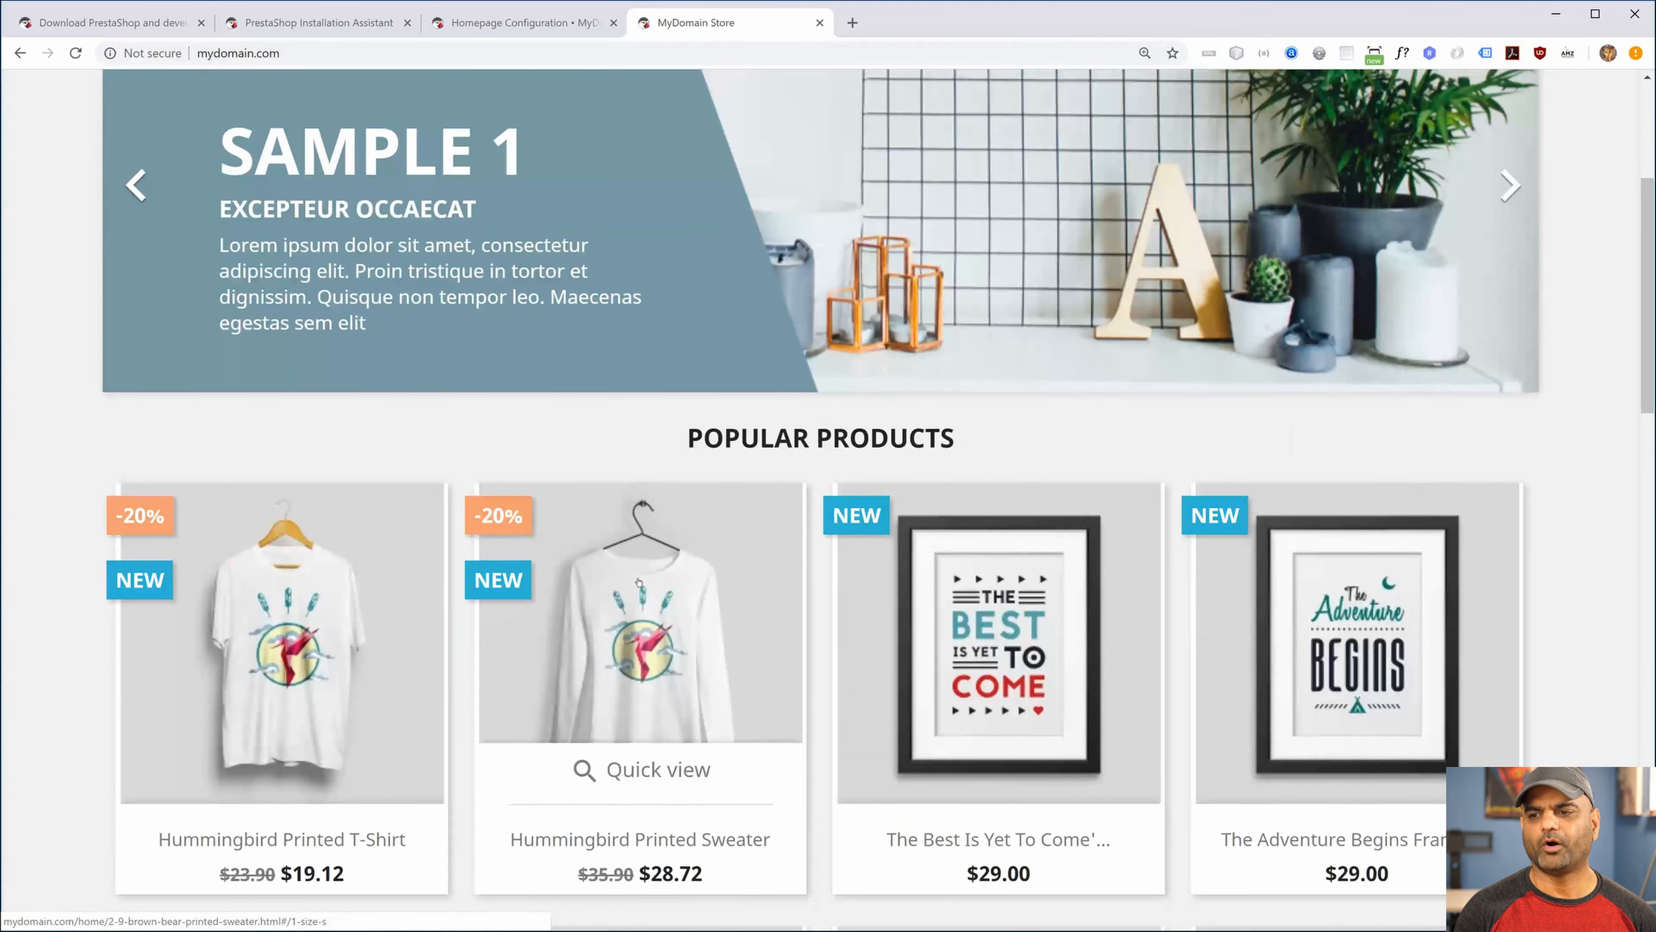
scroll(594, 545, "down", 6)
scroll(623, 579, "down", 7)
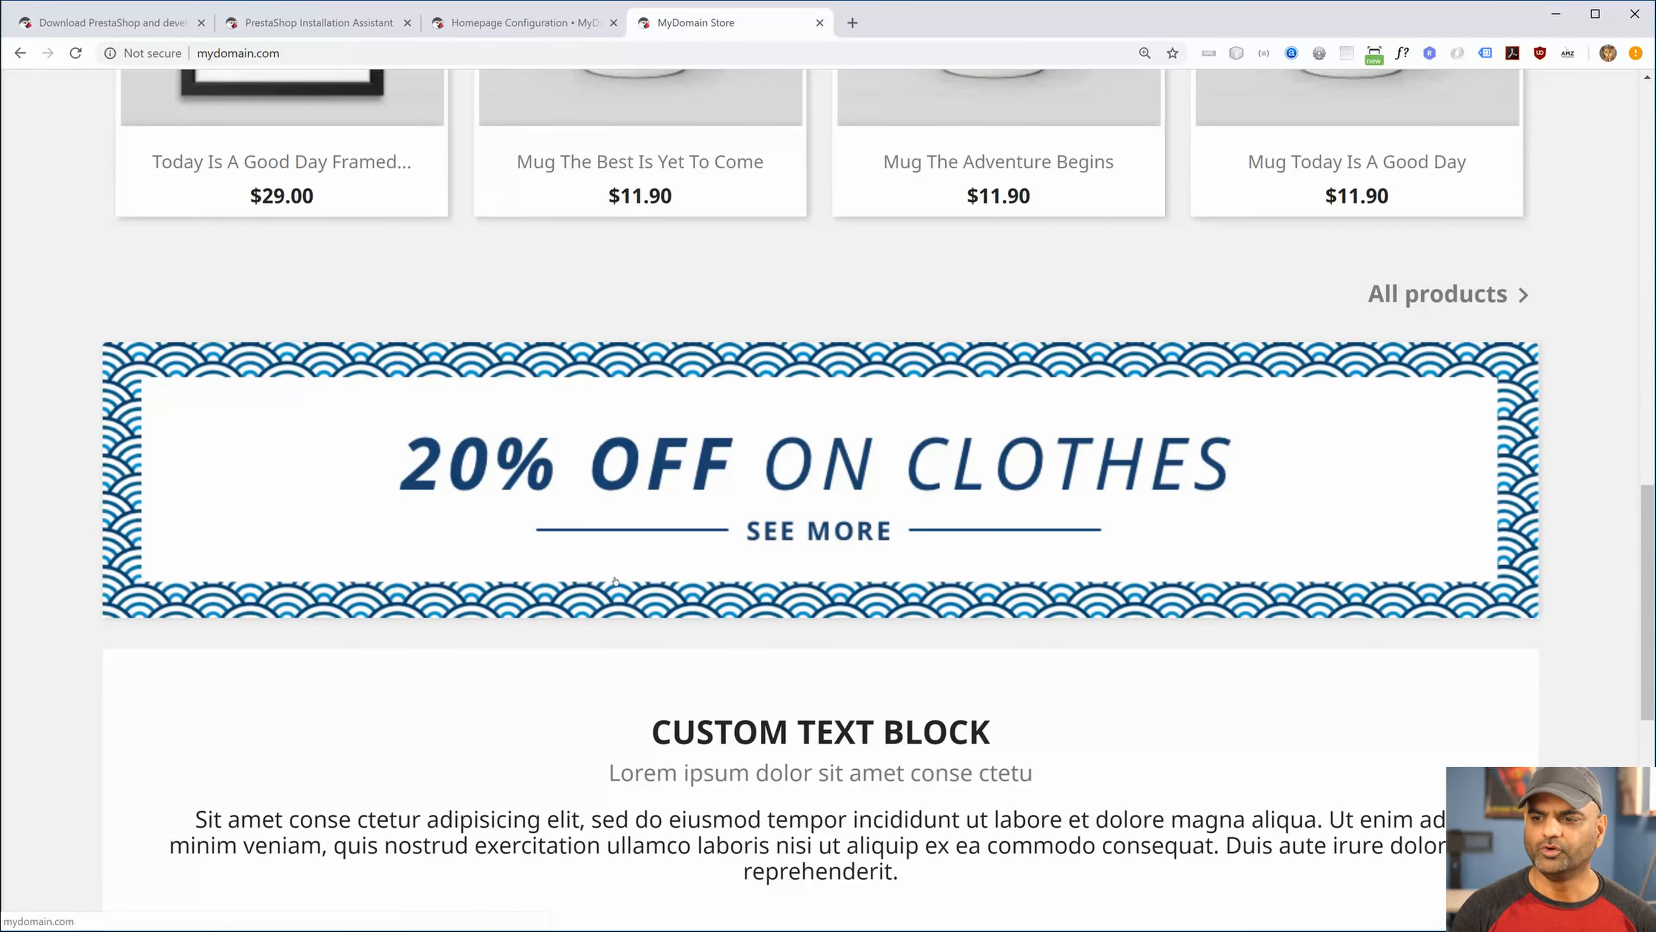
scroll(627, 578, "down", 8)
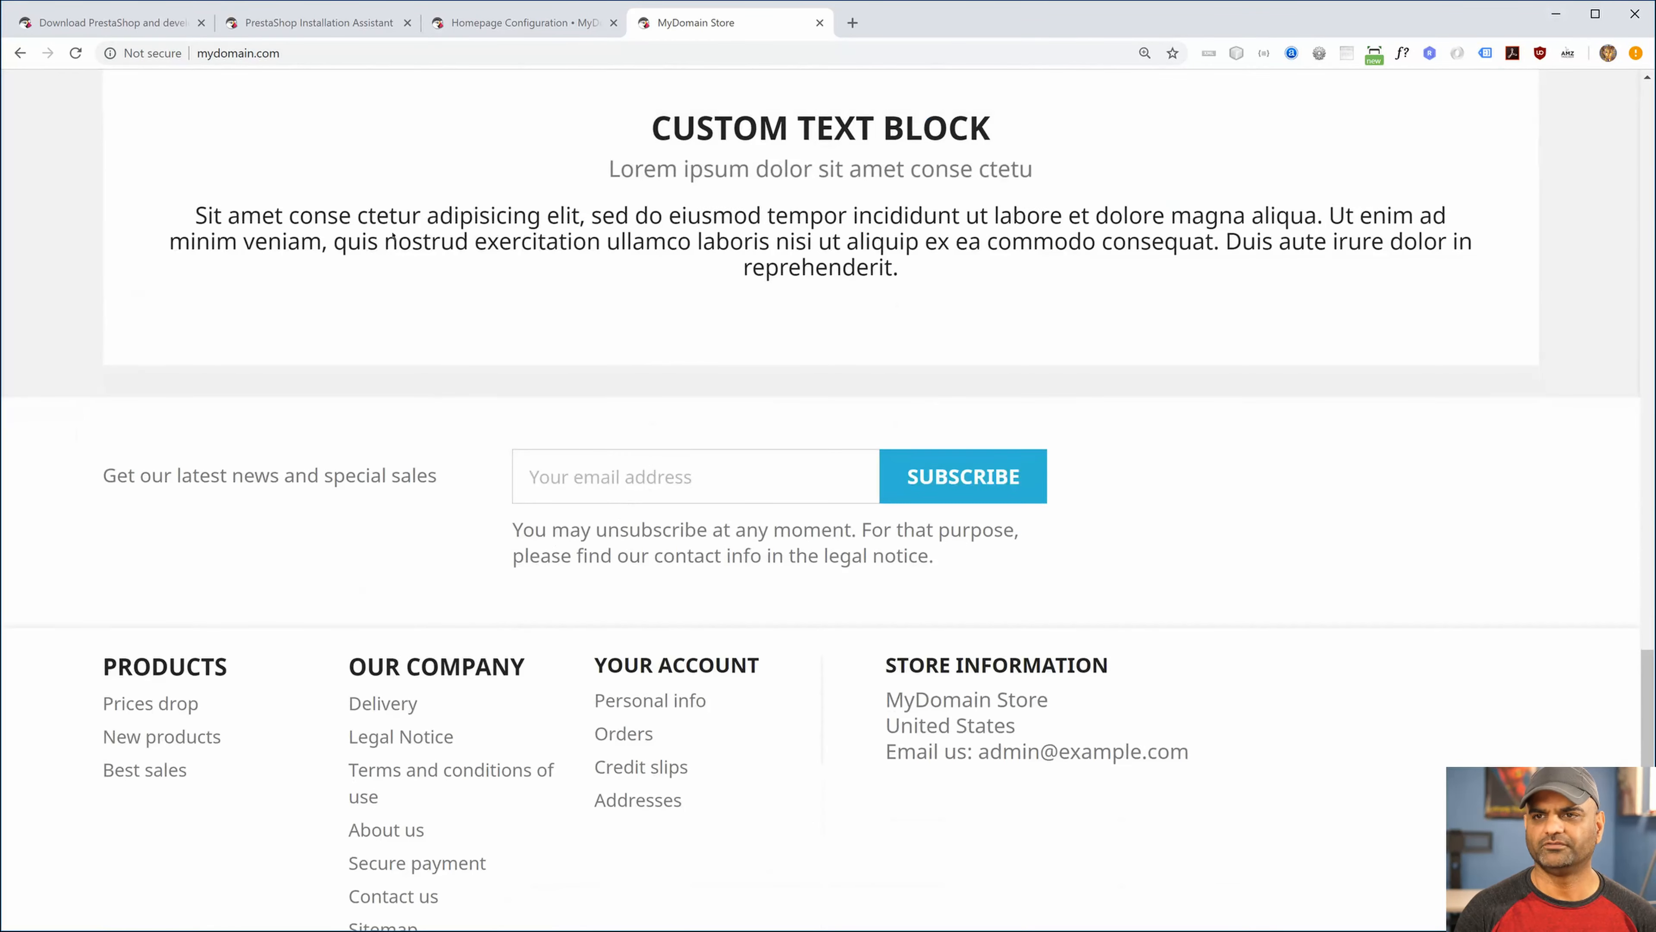
left_click(452, 19)
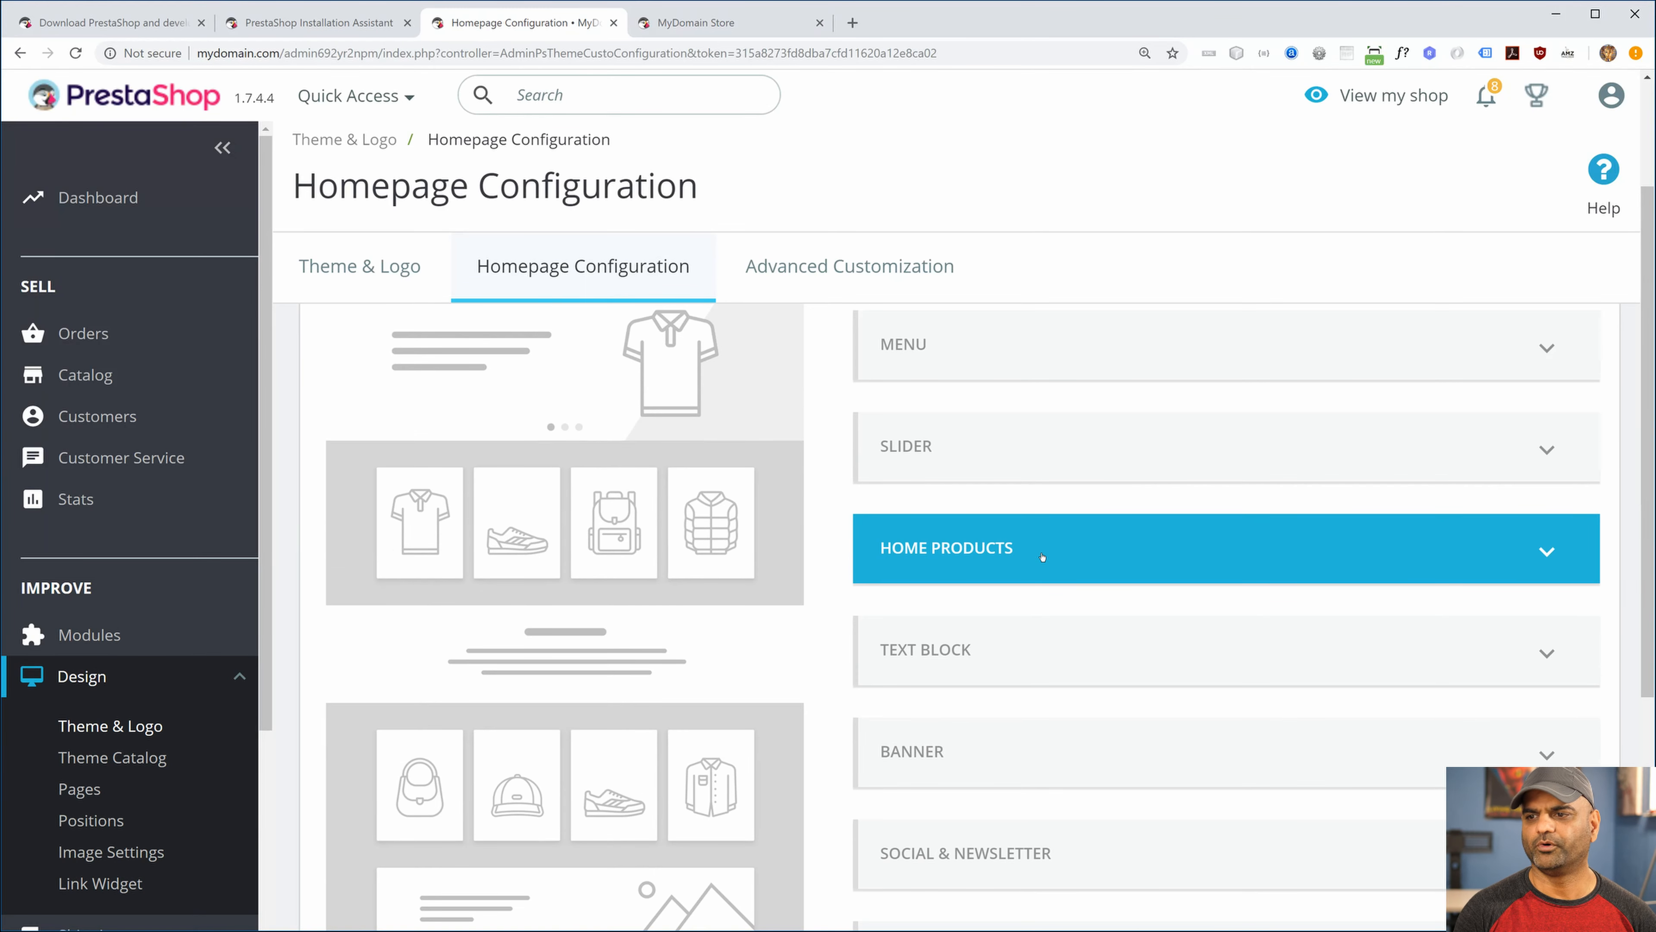
Step: Under Home Products, install the Top-sellers, New products and Specials blocks
left_click(1042, 556)
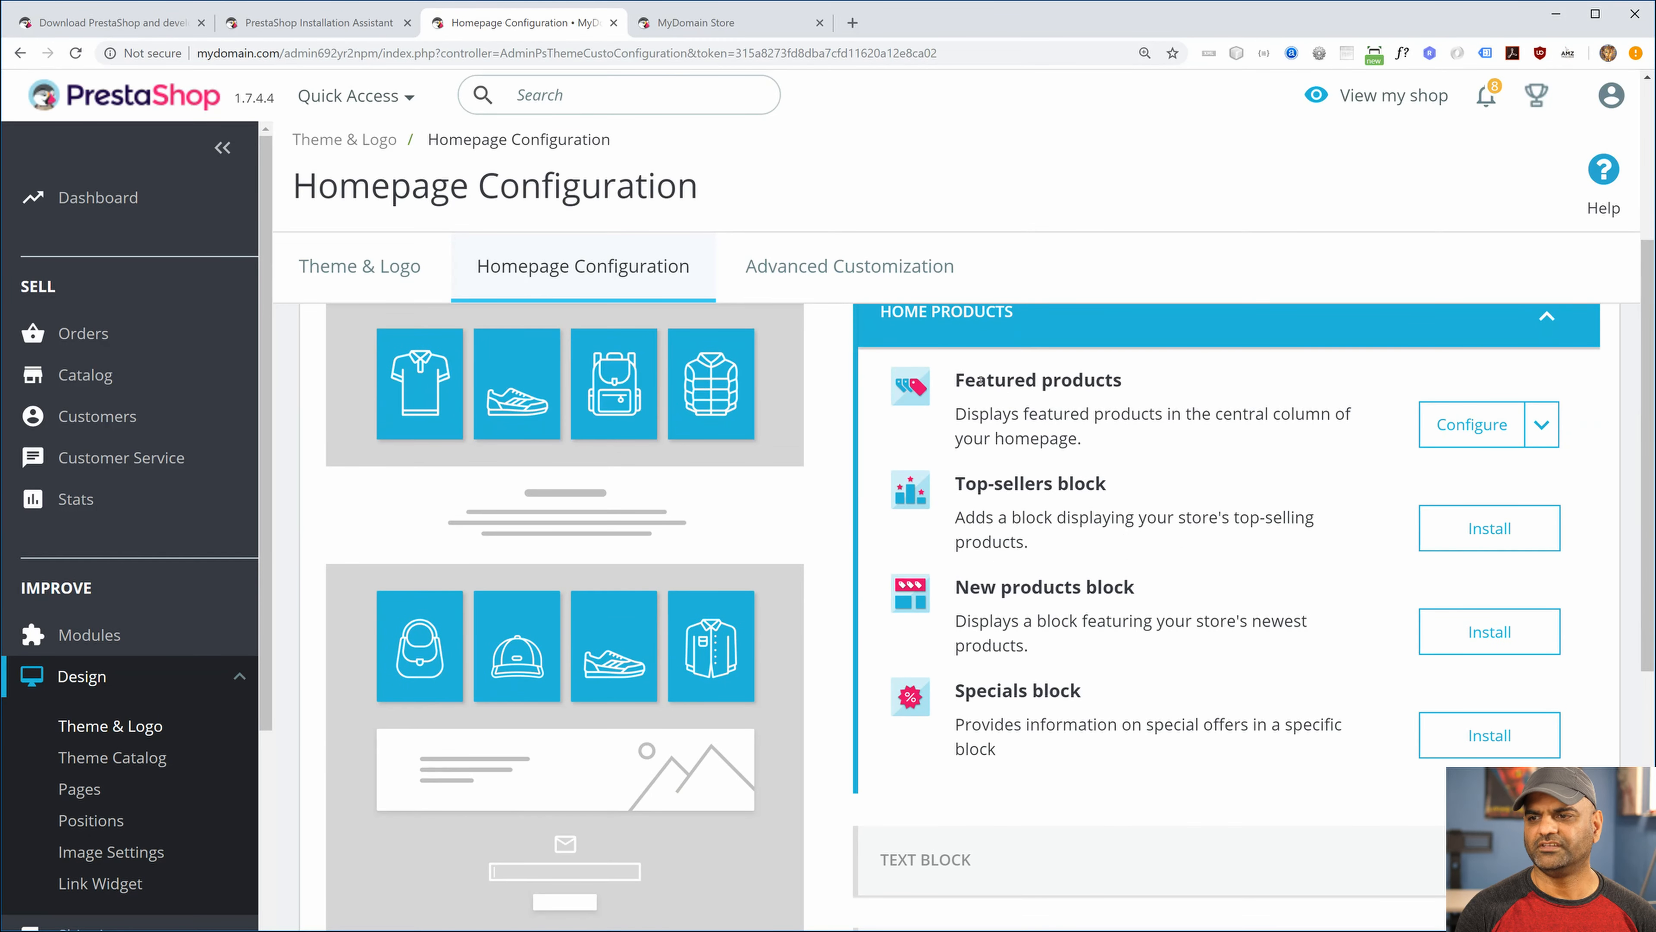
triple_click(980, 379)
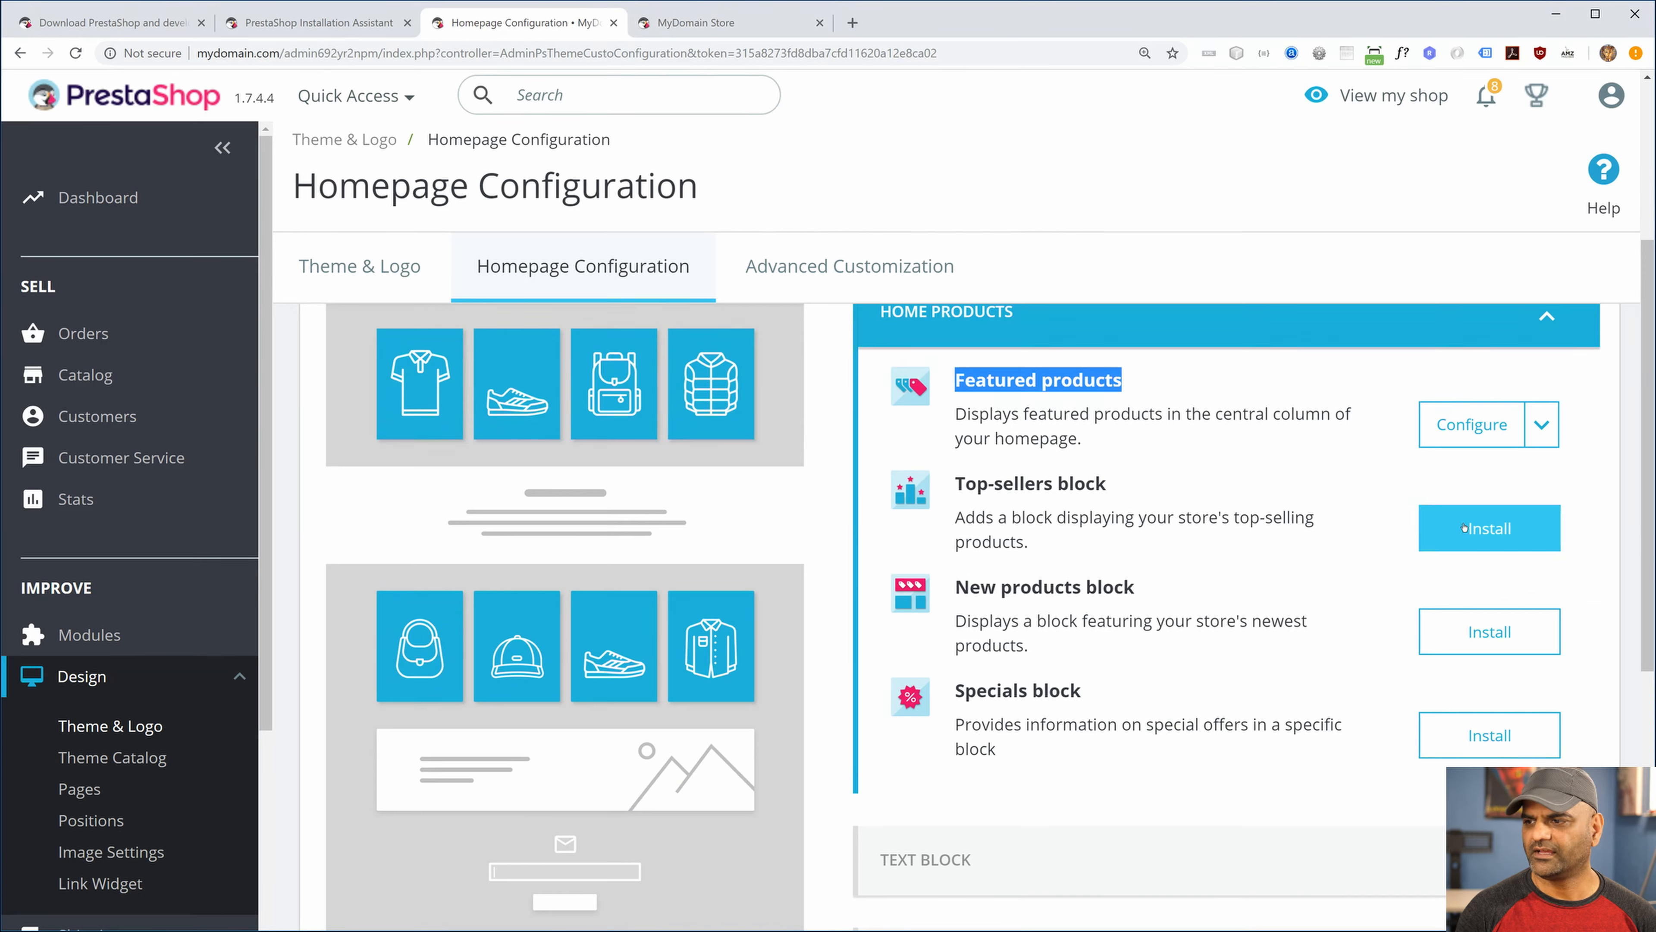
left_click(1489, 528)
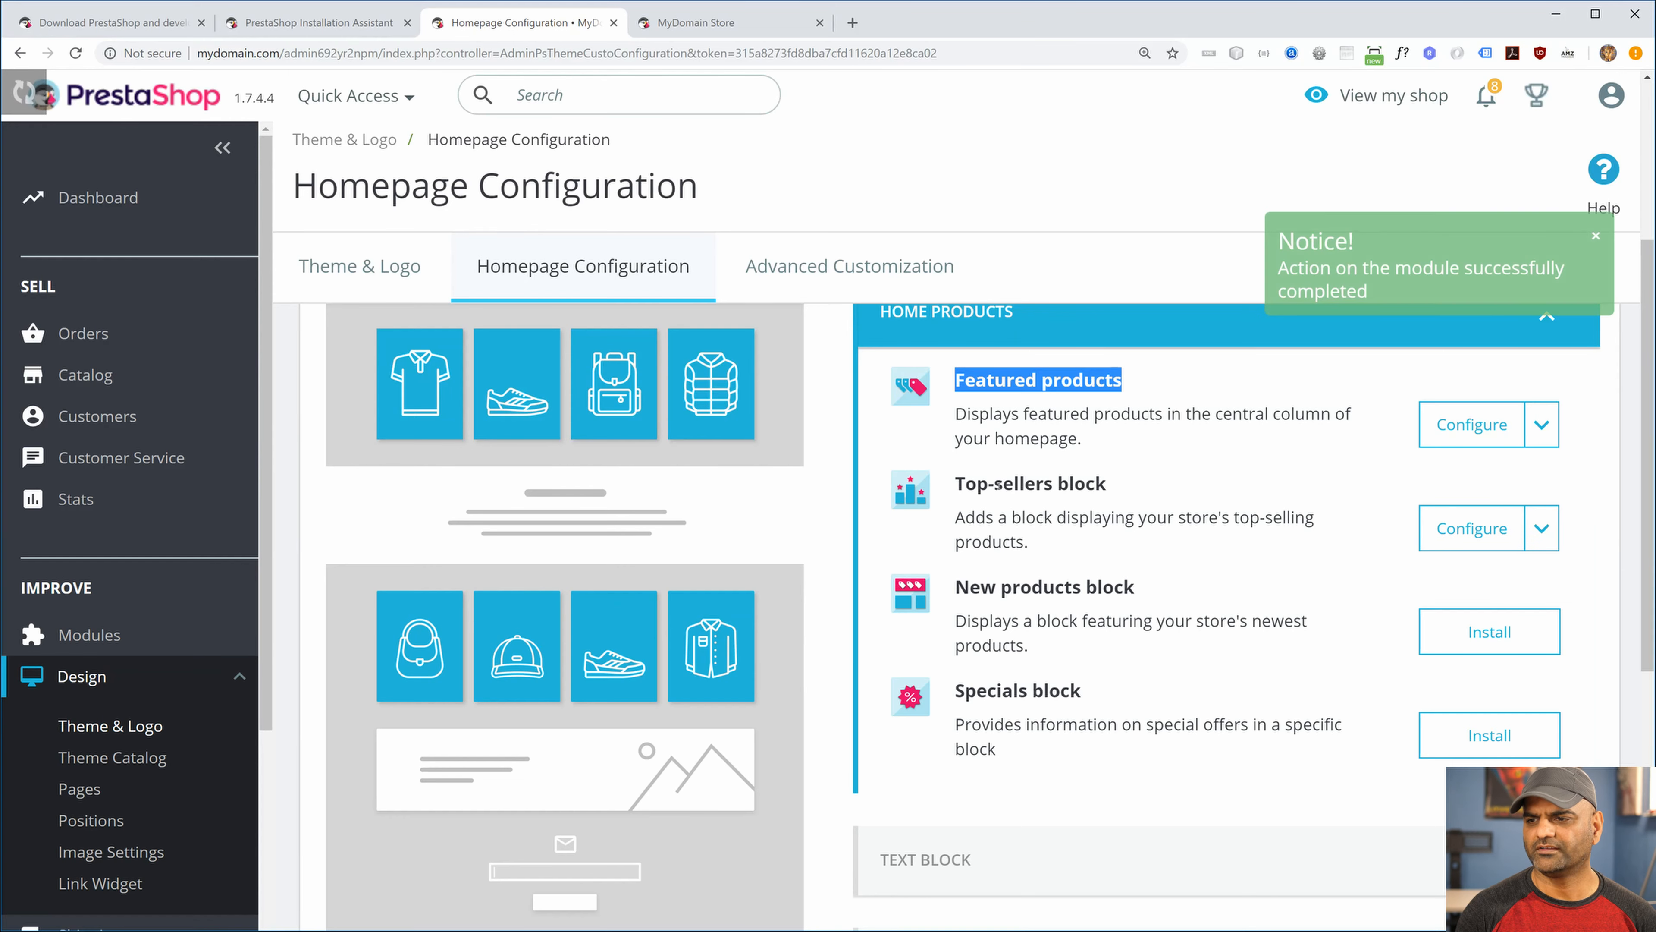
left_click(1485, 632)
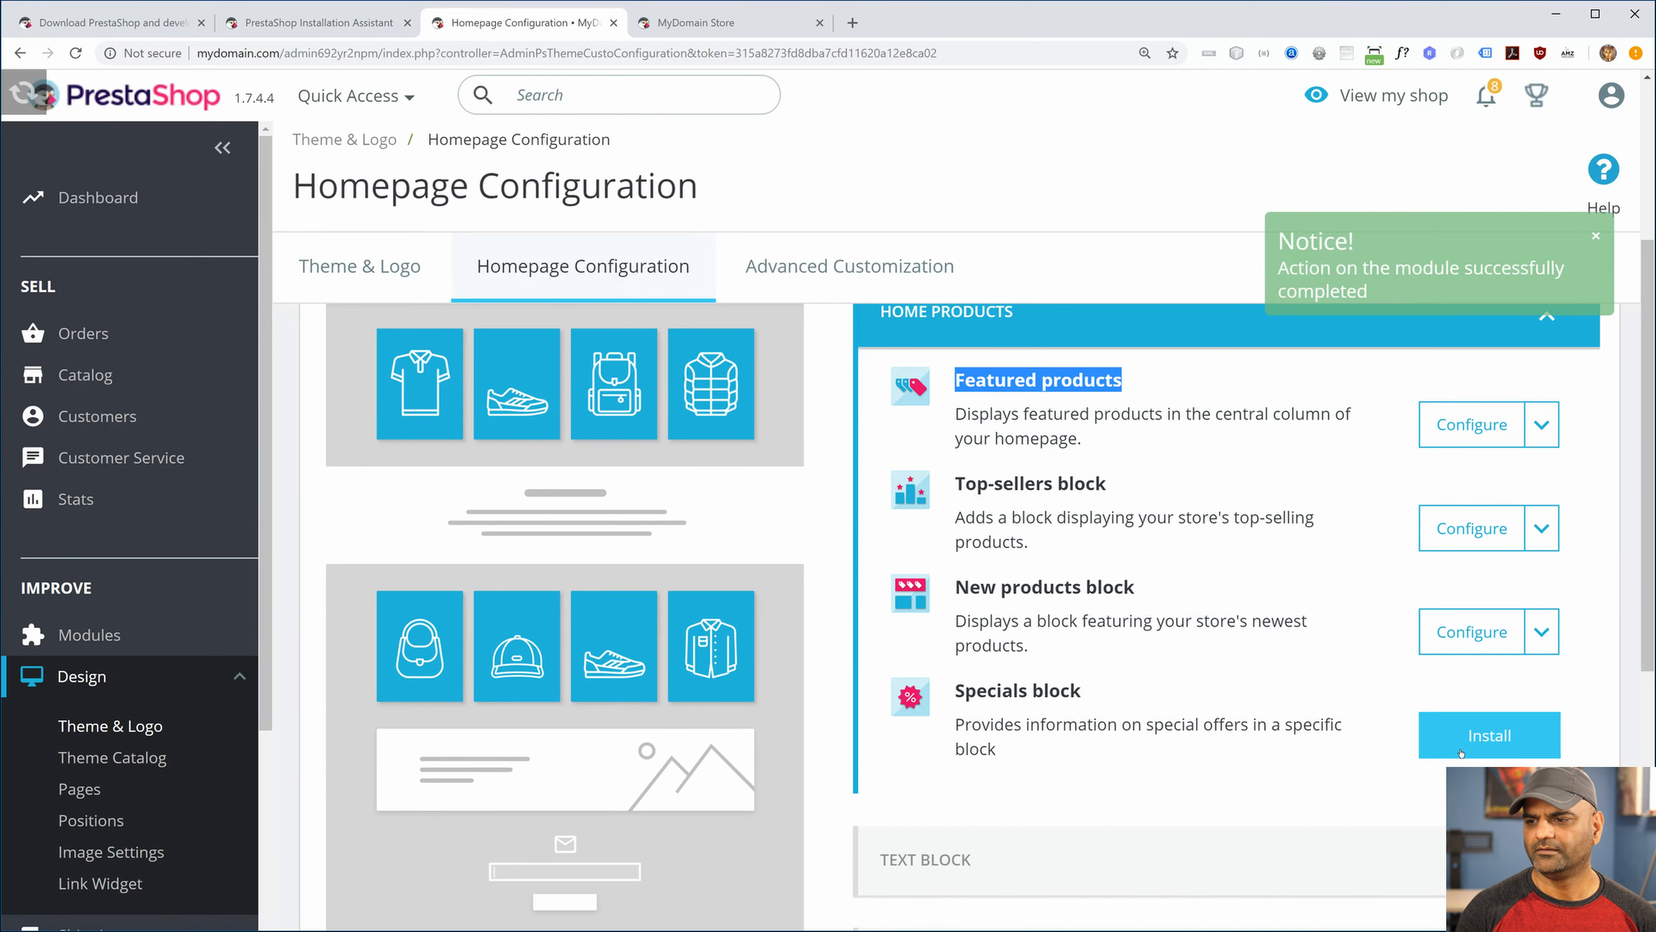
left_click(1437, 748)
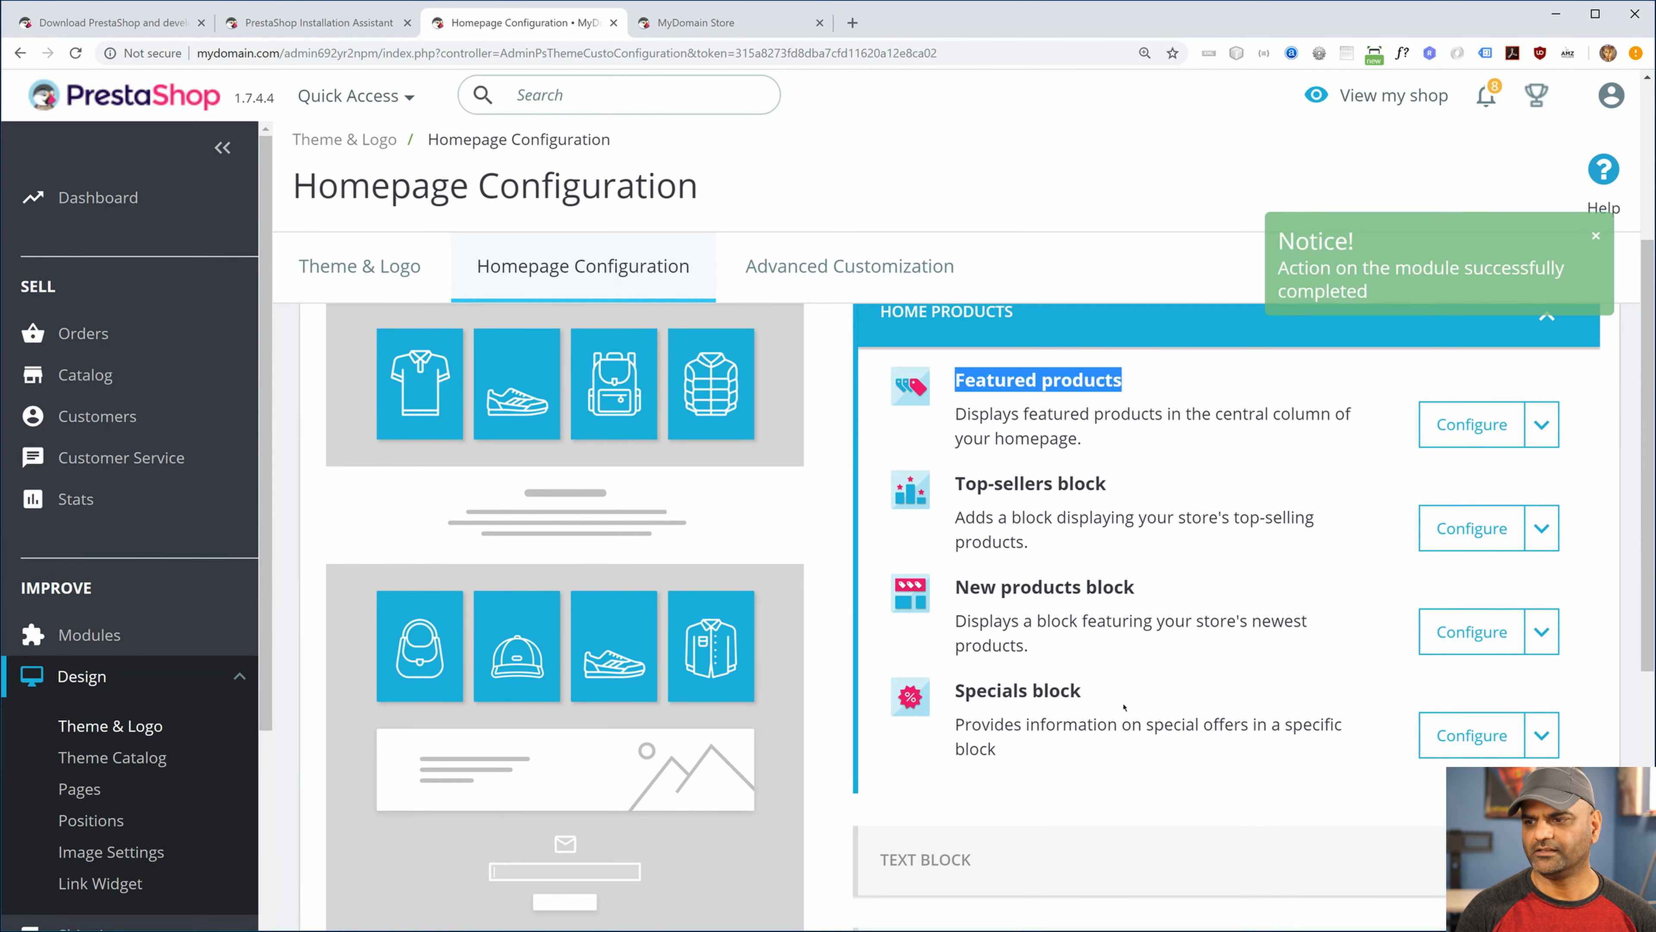
Step: Look over the updated module list, then switch to the live storefront
scroll(1041, 667, "down", 1)
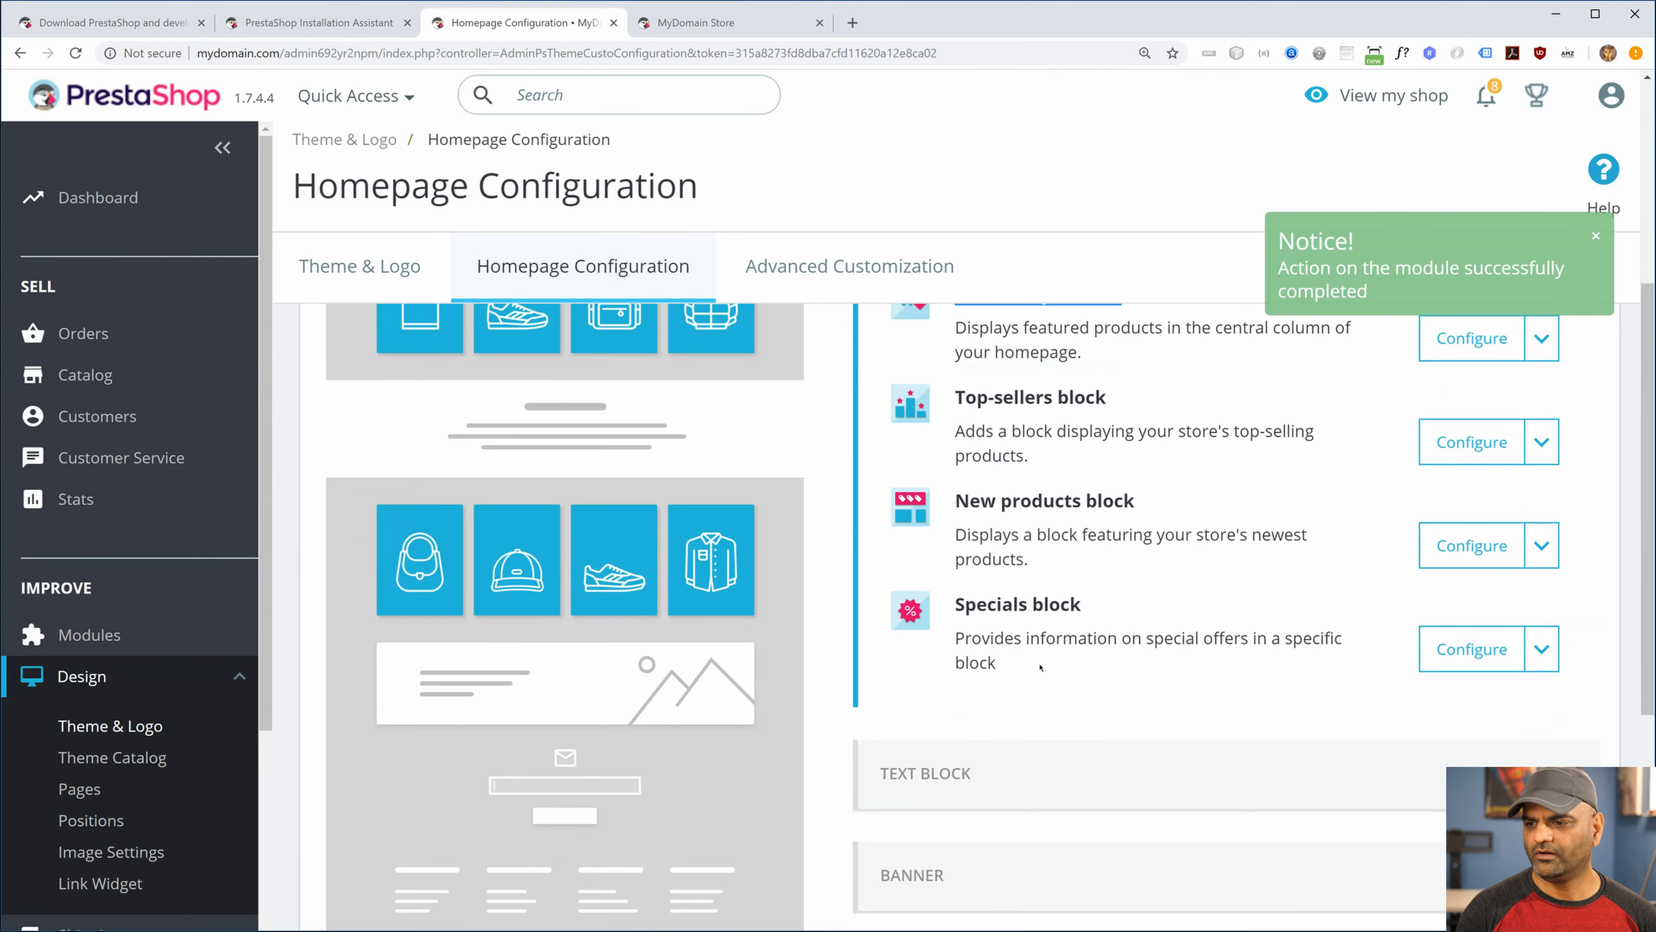
scroll(1041, 668, "up", 3)
scroll(883, 555, "down", 8)
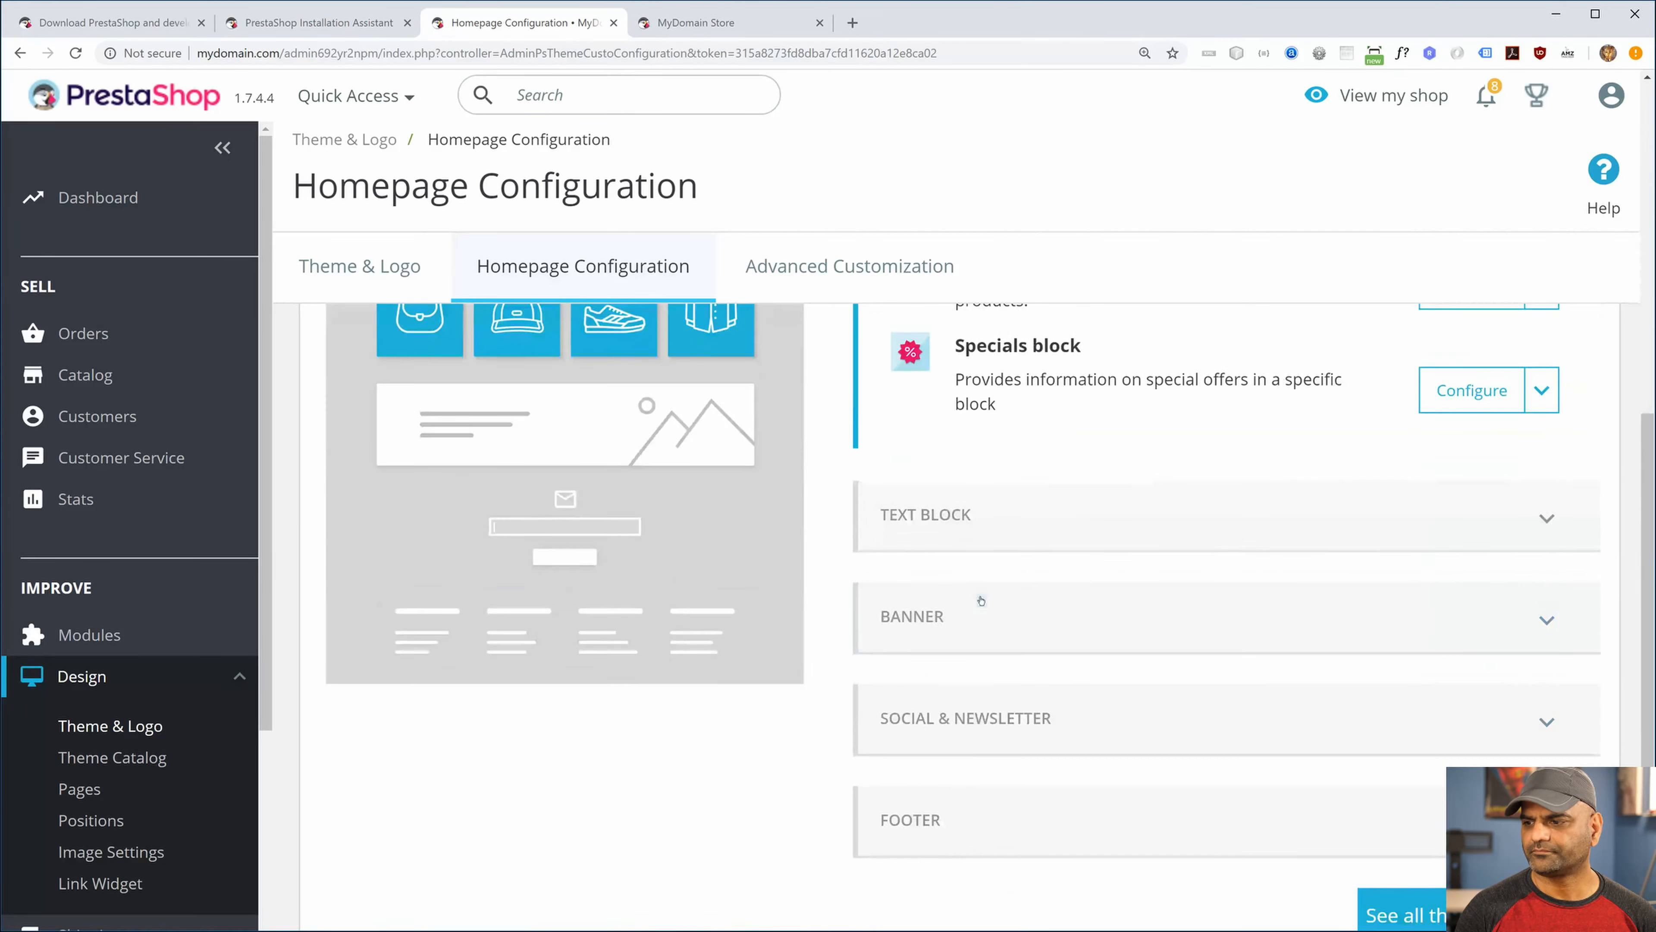
scroll(1043, 776, "up", 7)
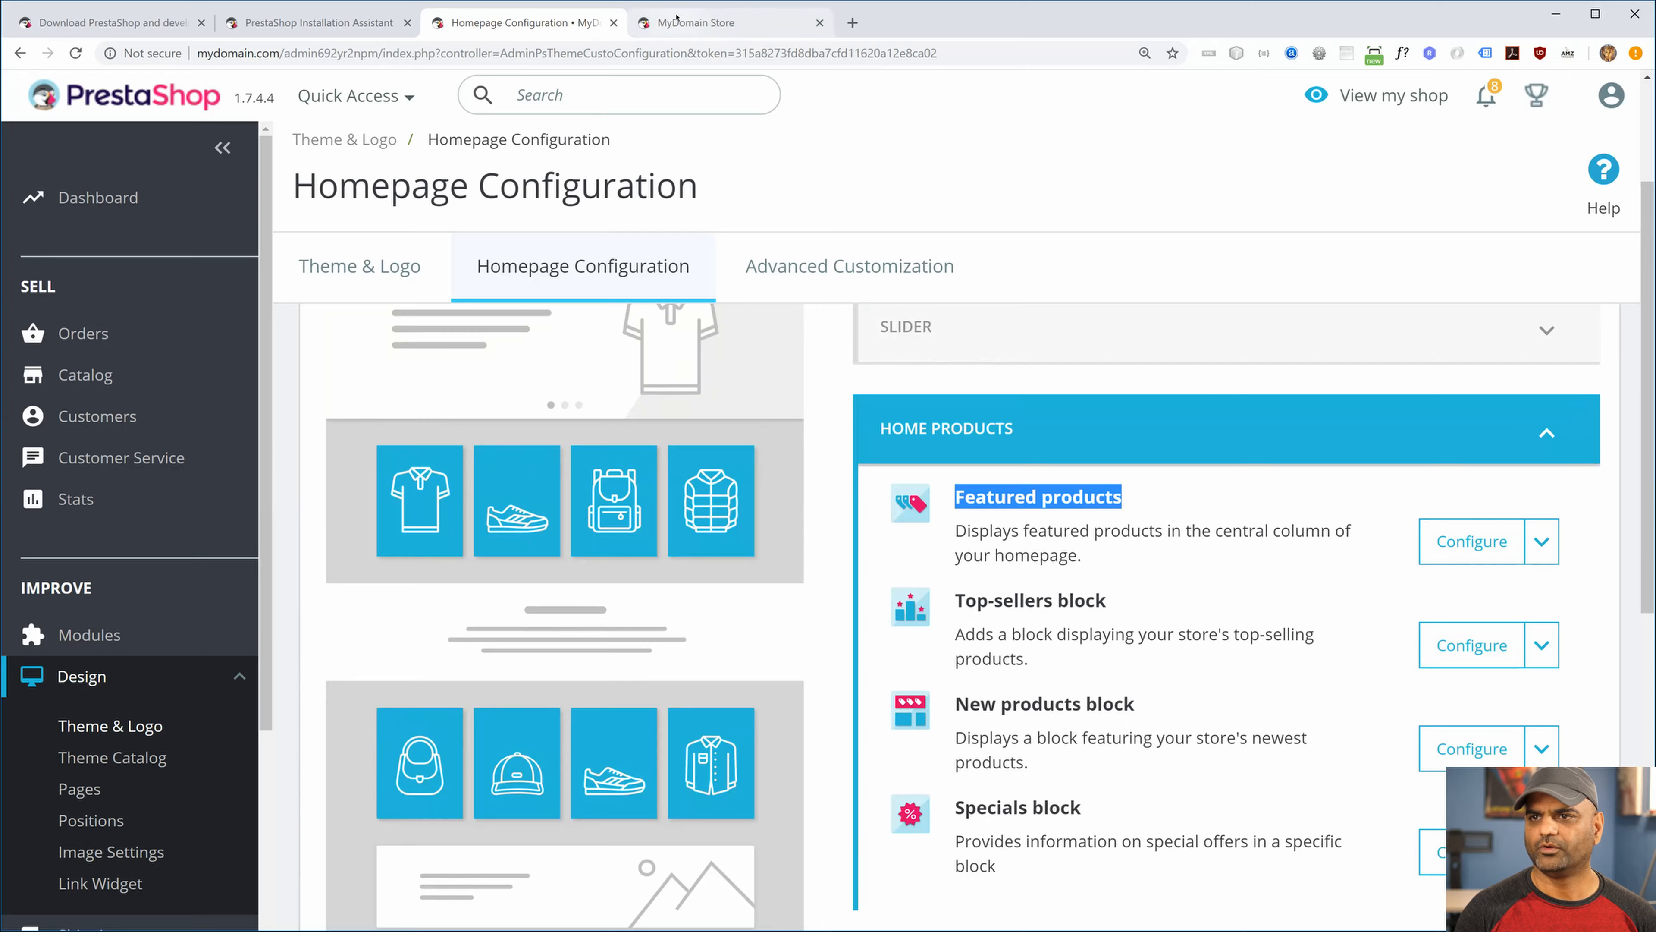
left_click(695, 22)
Step: Reload the storefront homepage and scroll down to the New Products block
key("F5")
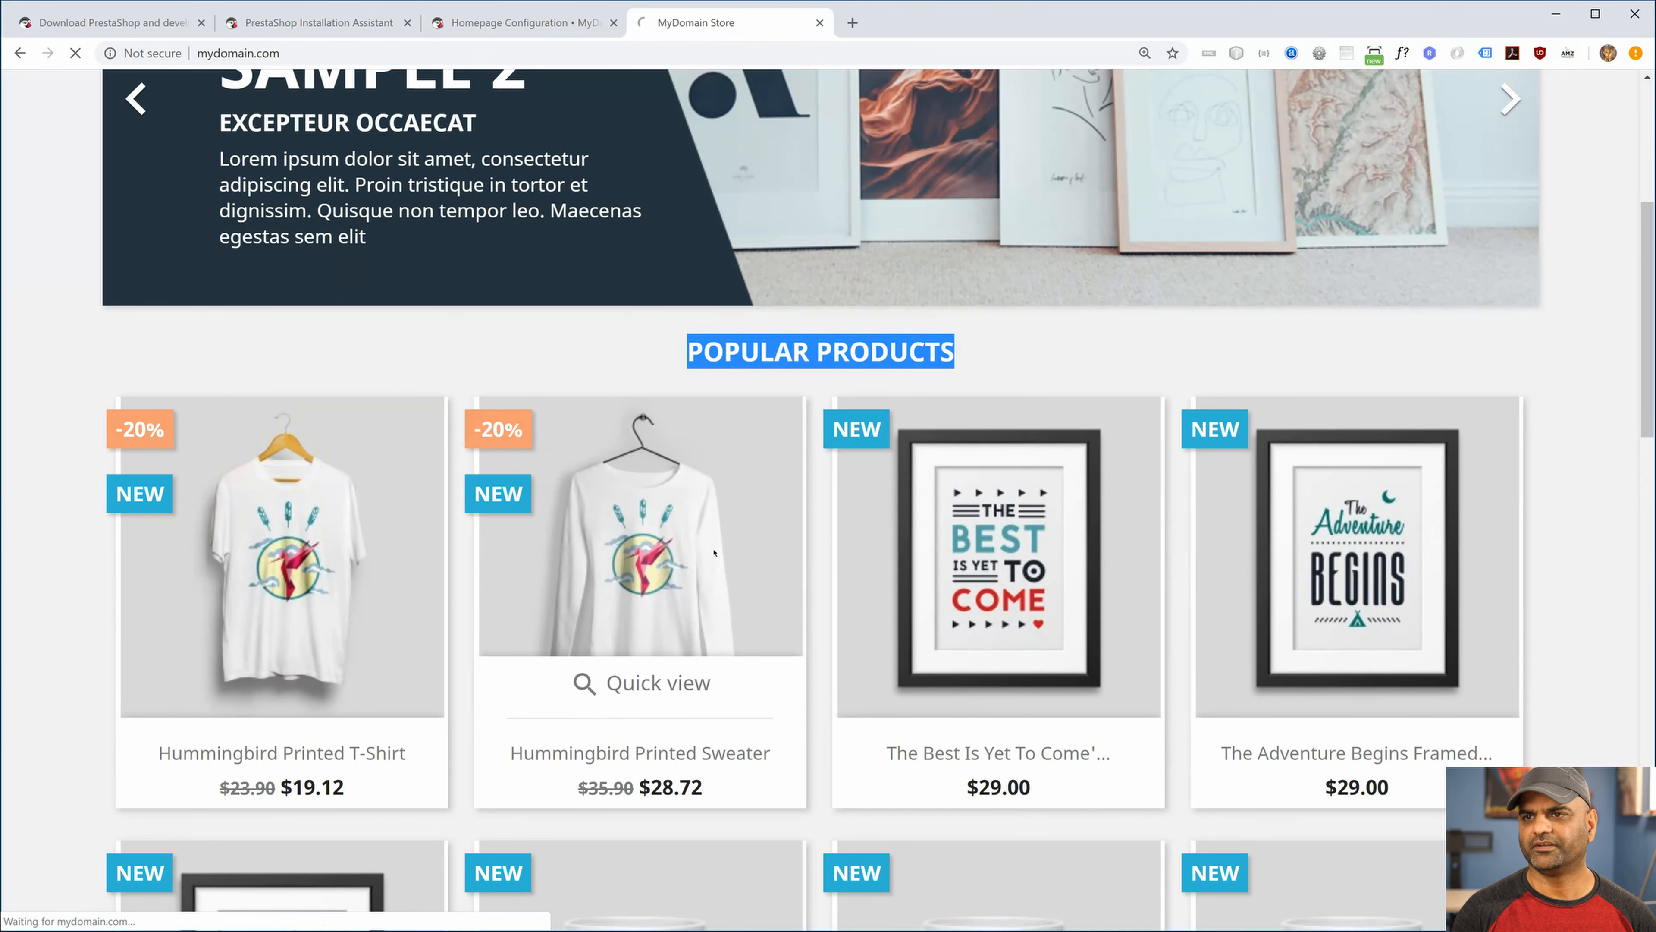
scroll(365, 506, "up", 5)
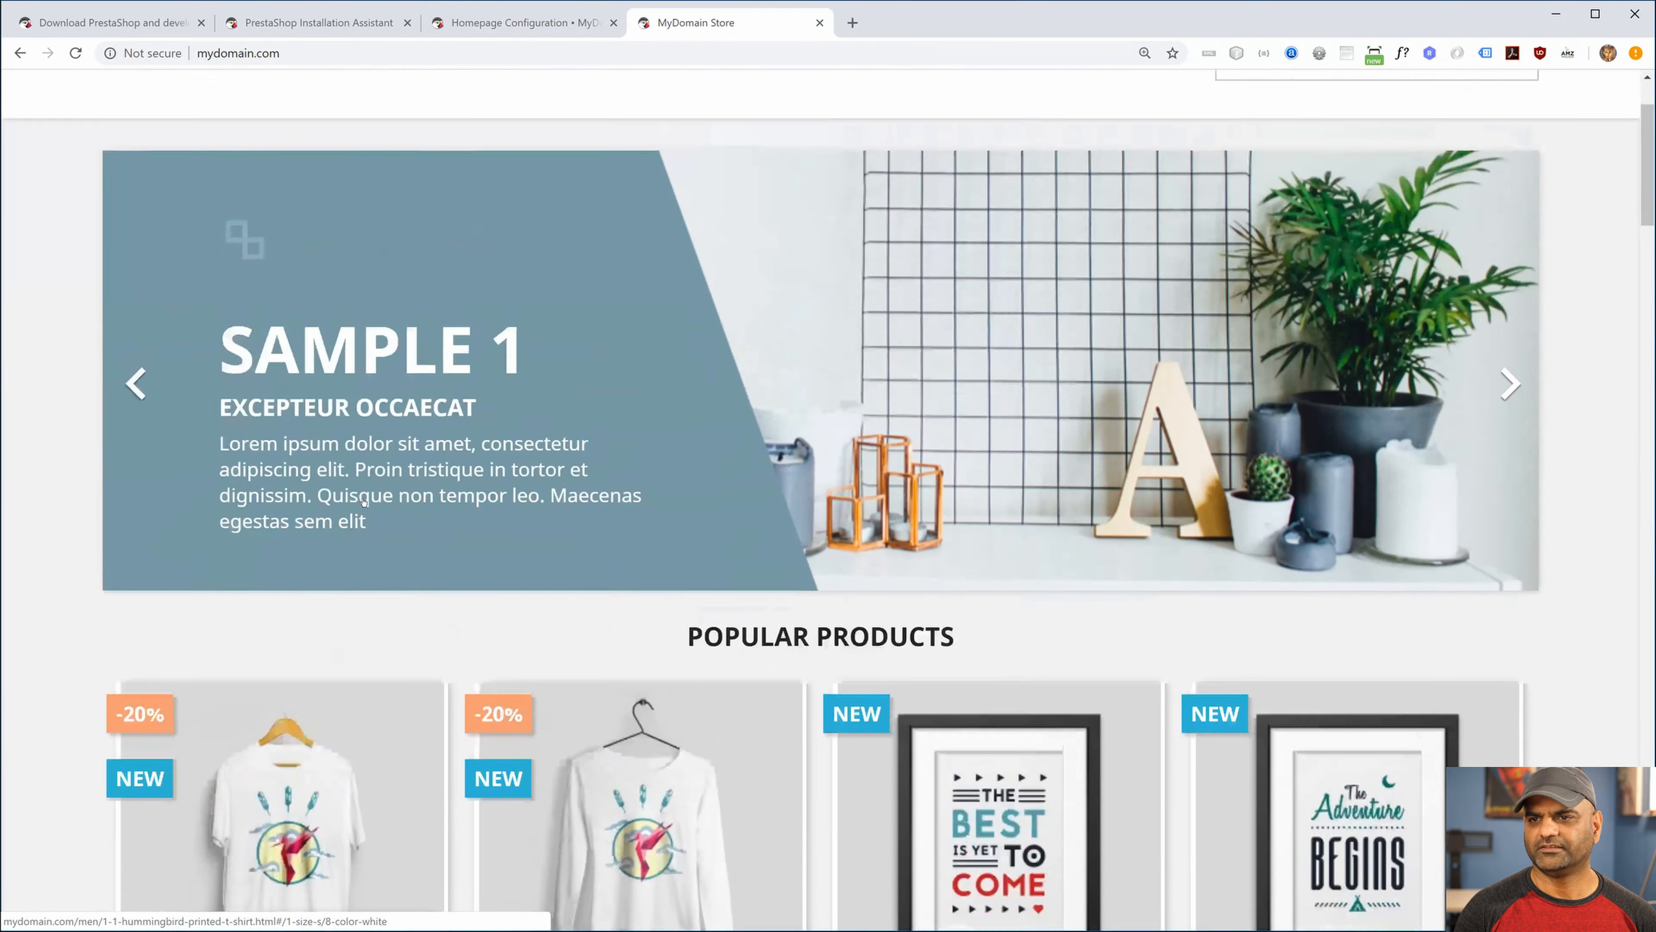
scroll(385, 509, "down", 7)
scroll(402, 513, "down", 15)
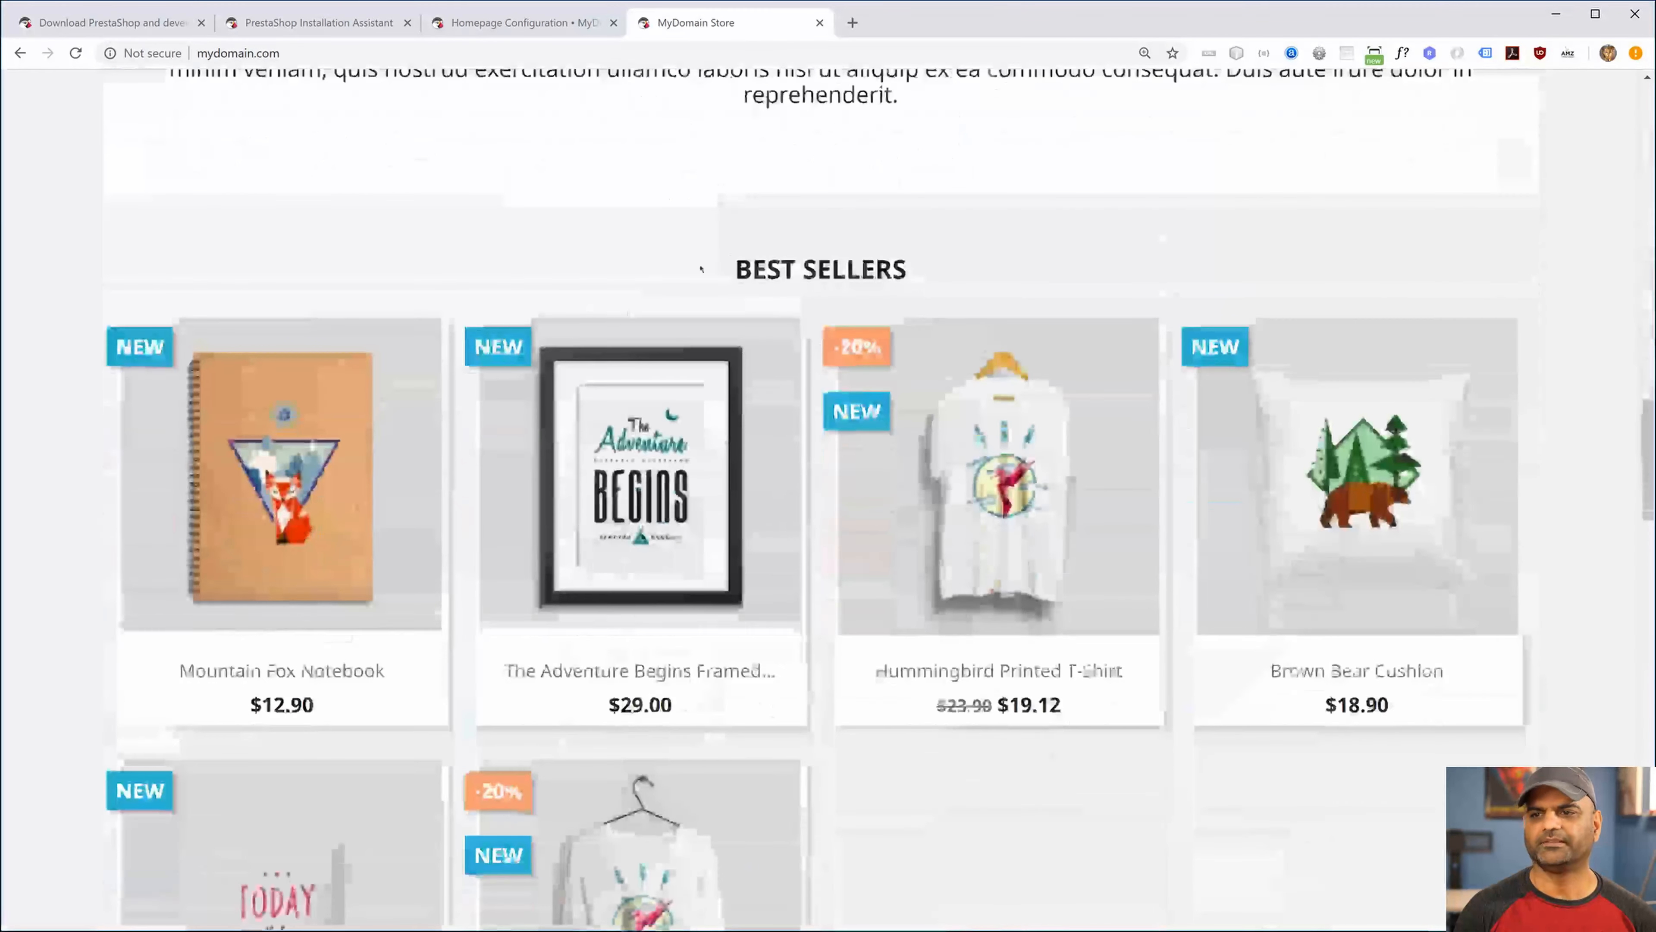
scroll(652, 392, "down", 8)
scroll(675, 455, "down", 15)
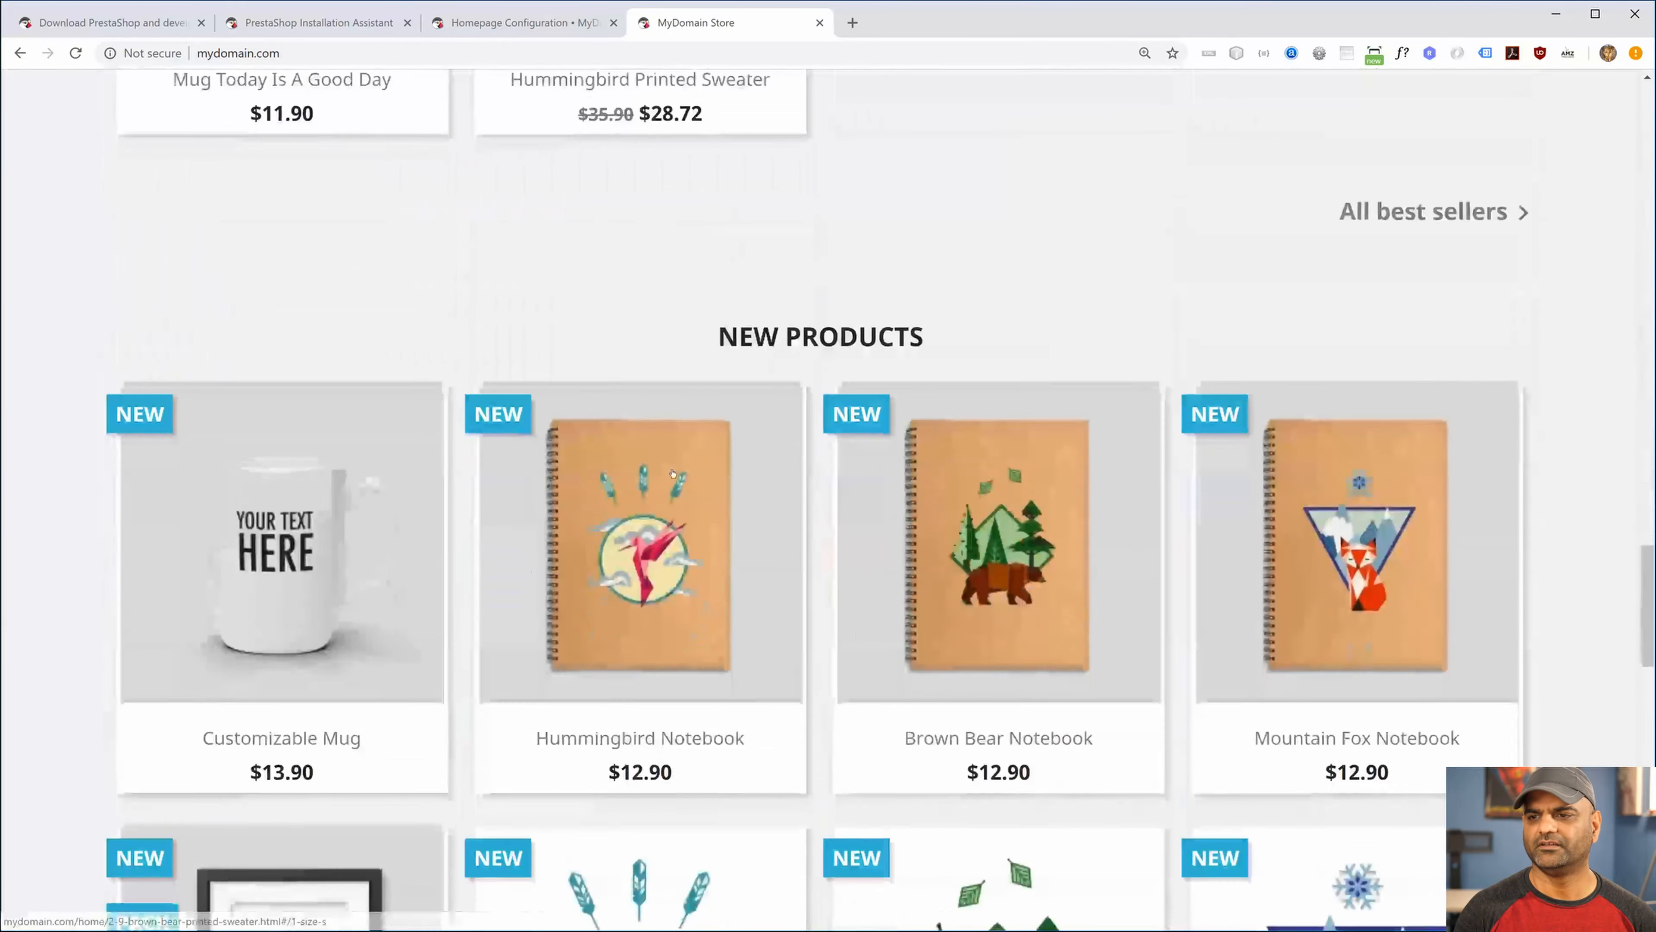
scroll(716, 484, "down", 10)
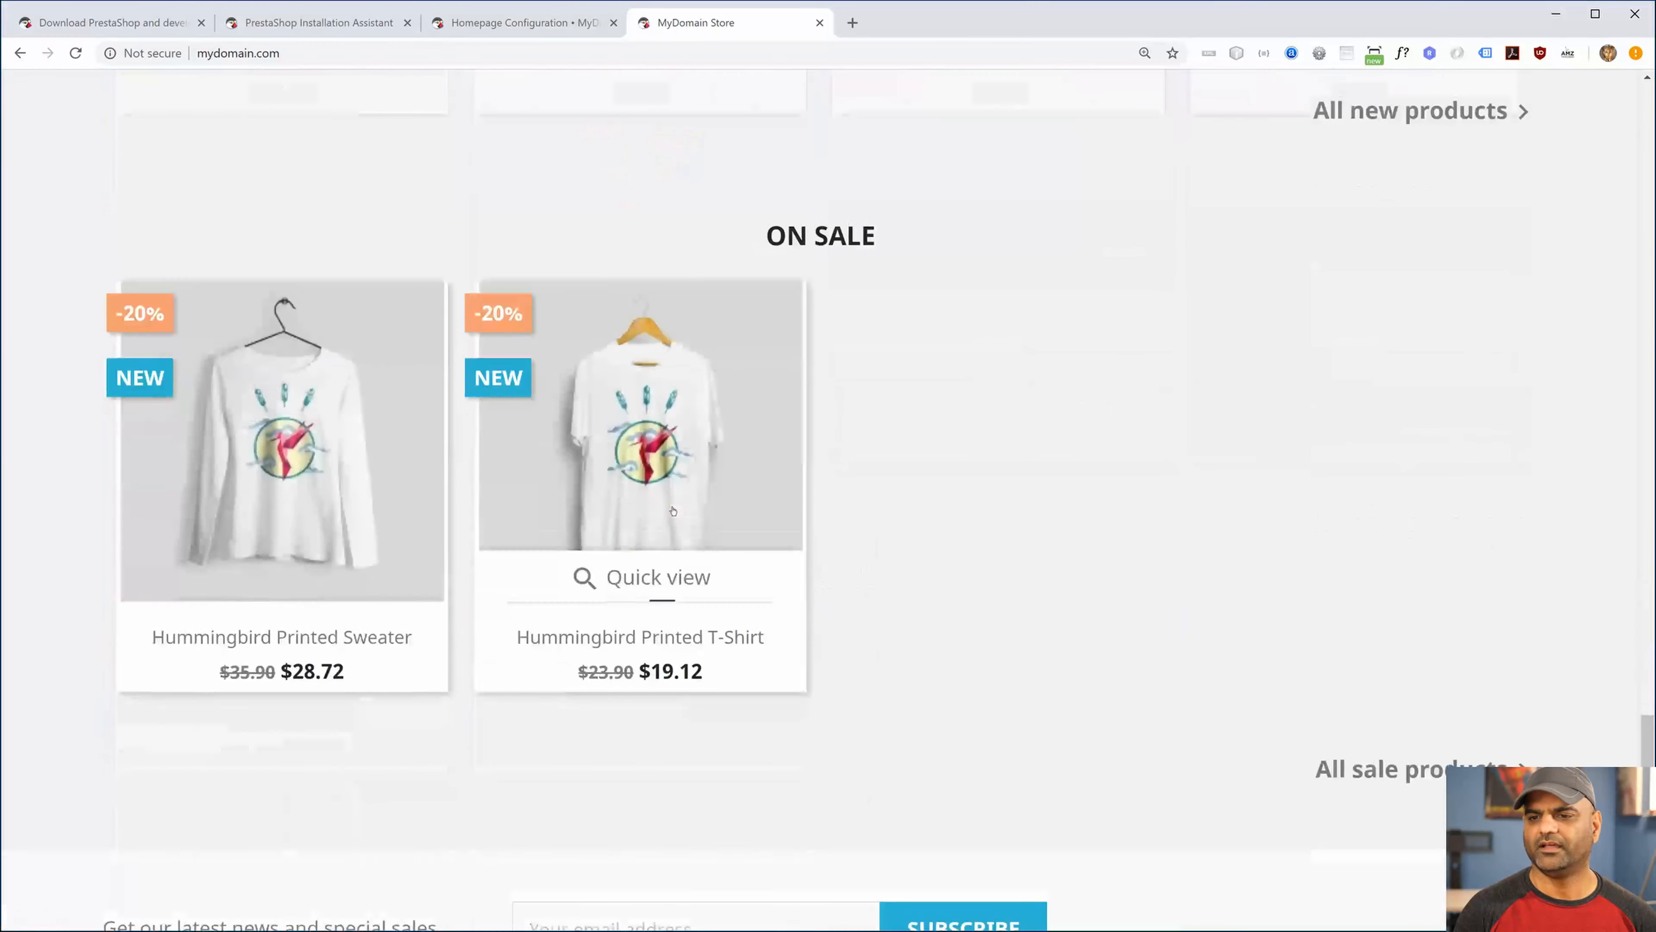
scroll(663, 496, "up", 8)
scroll(663, 496, "up", 15)
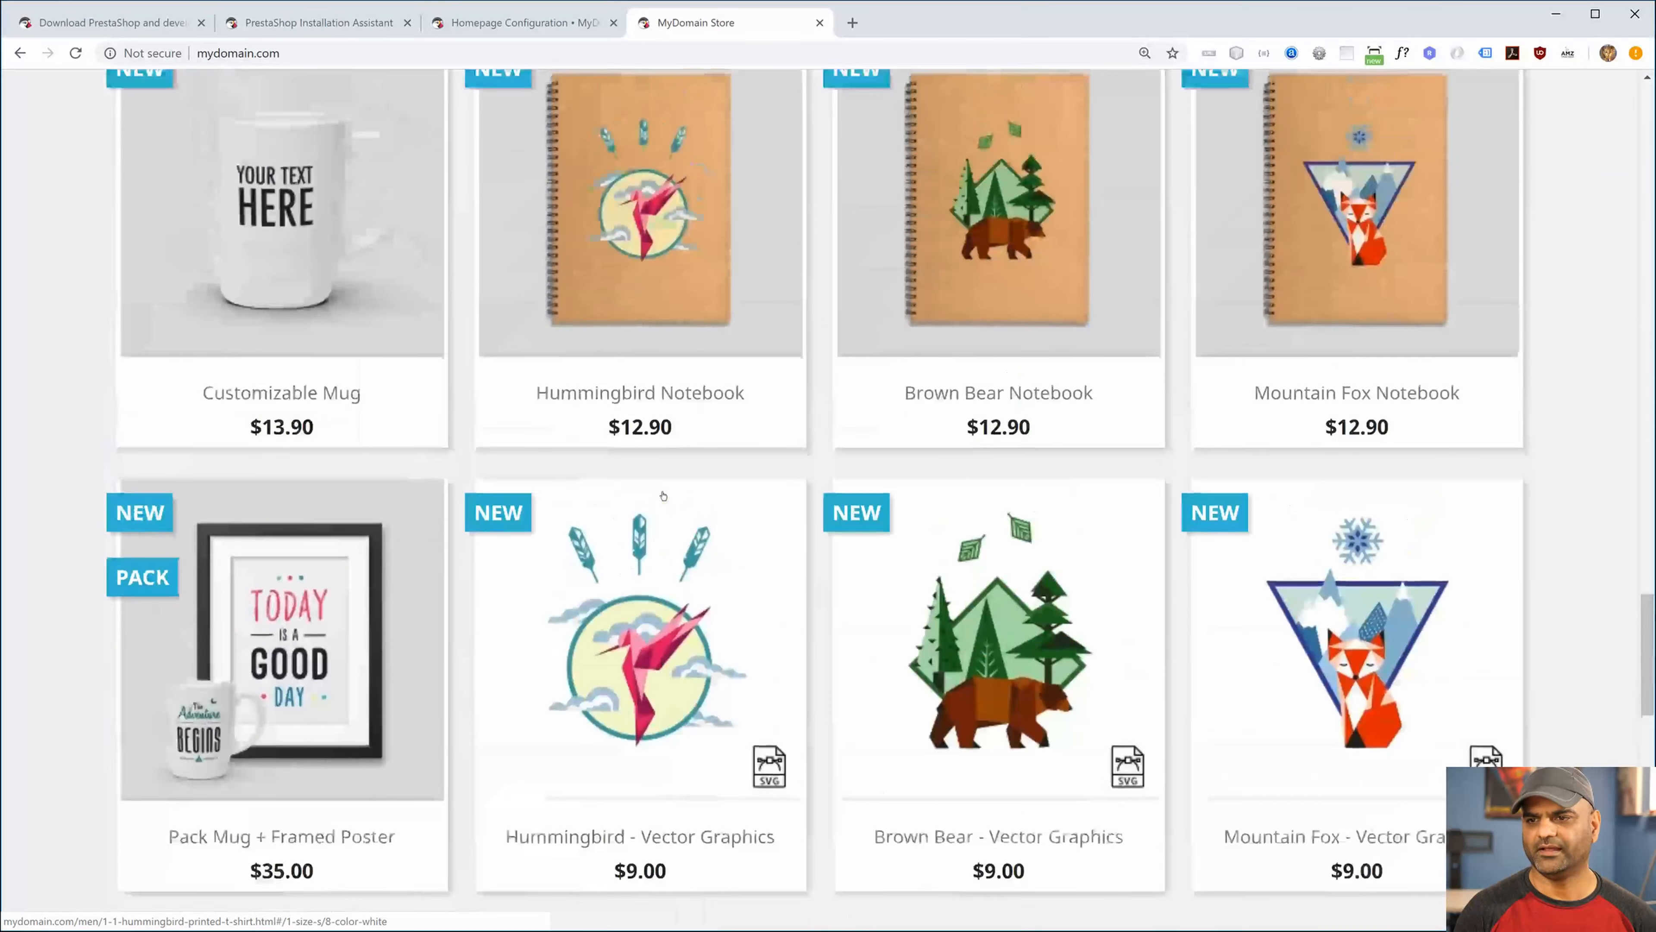
scroll(666, 491, "down", 1)
scroll(666, 491, "down", 7)
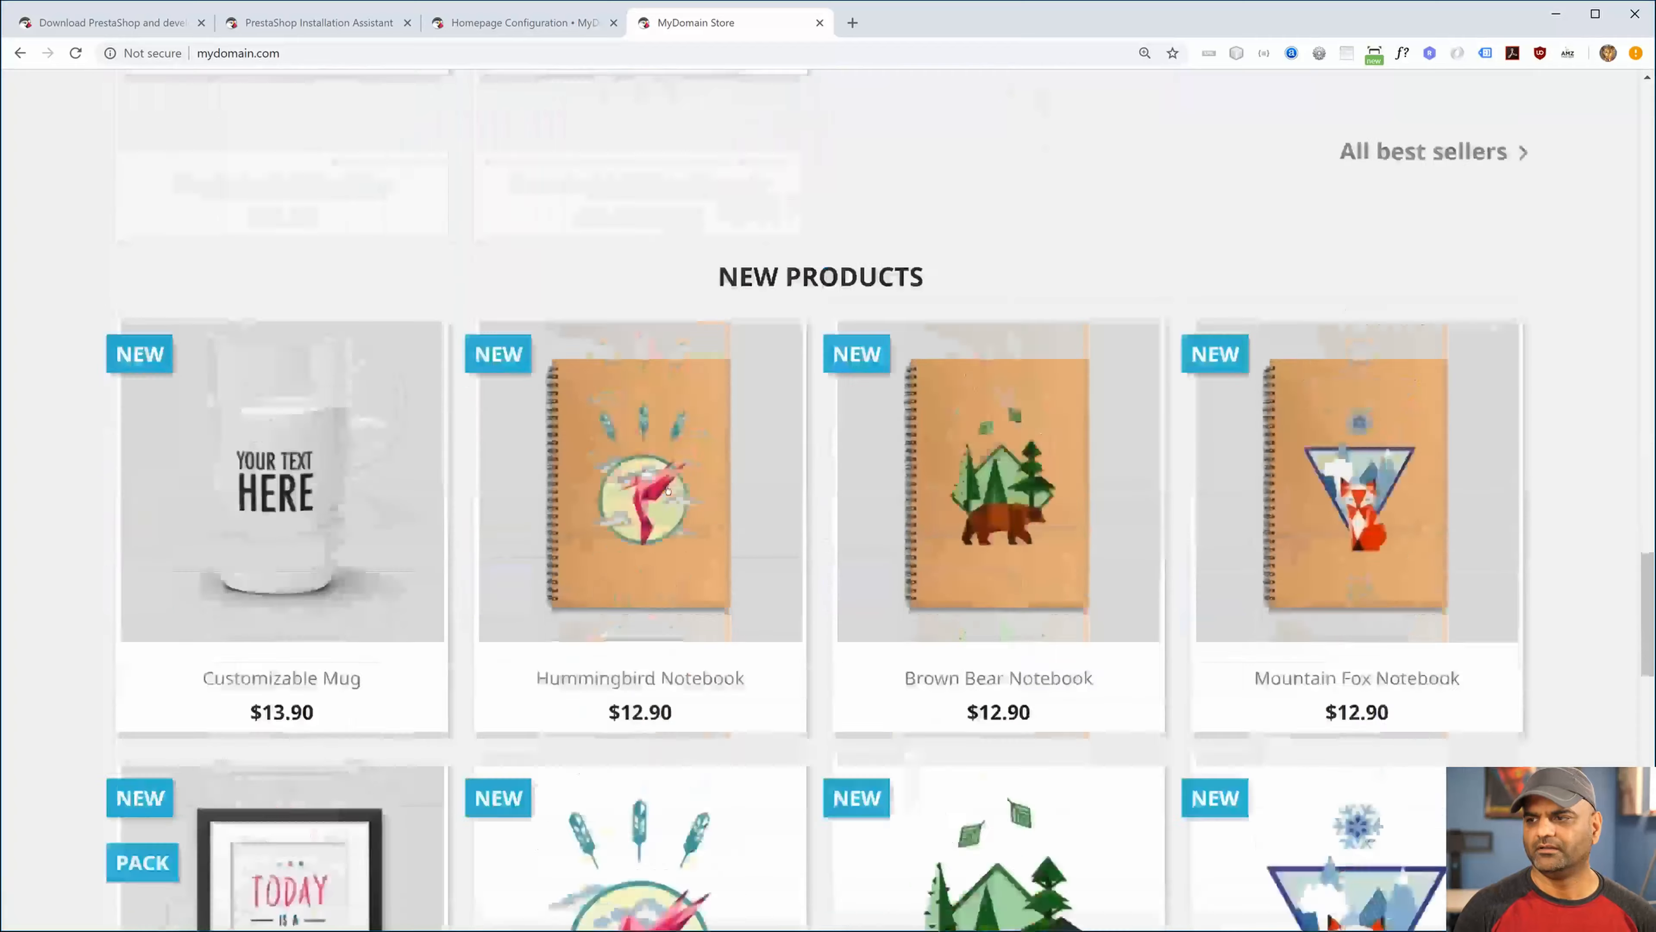
scroll(538, 458, "up", 3)
scroll(538, 458, "down", 6)
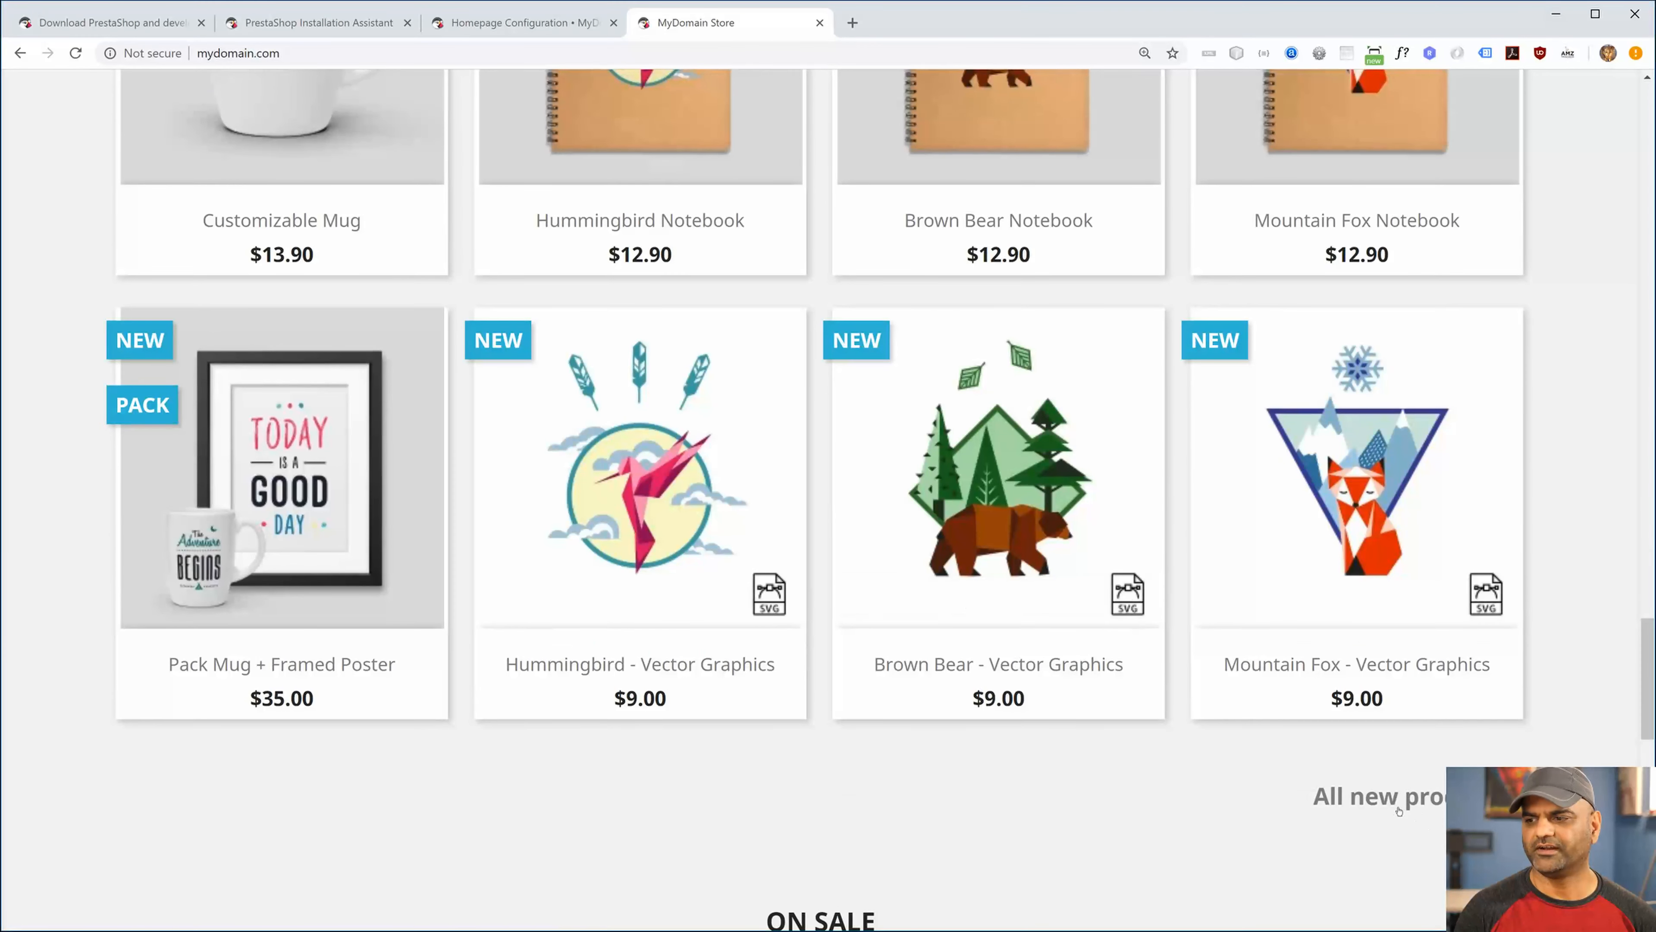
Step: Browse both pages of all new products, then return to the Homepage Configuration admin page
left_click(1377, 796)
scroll(431, 527, "down", 15)
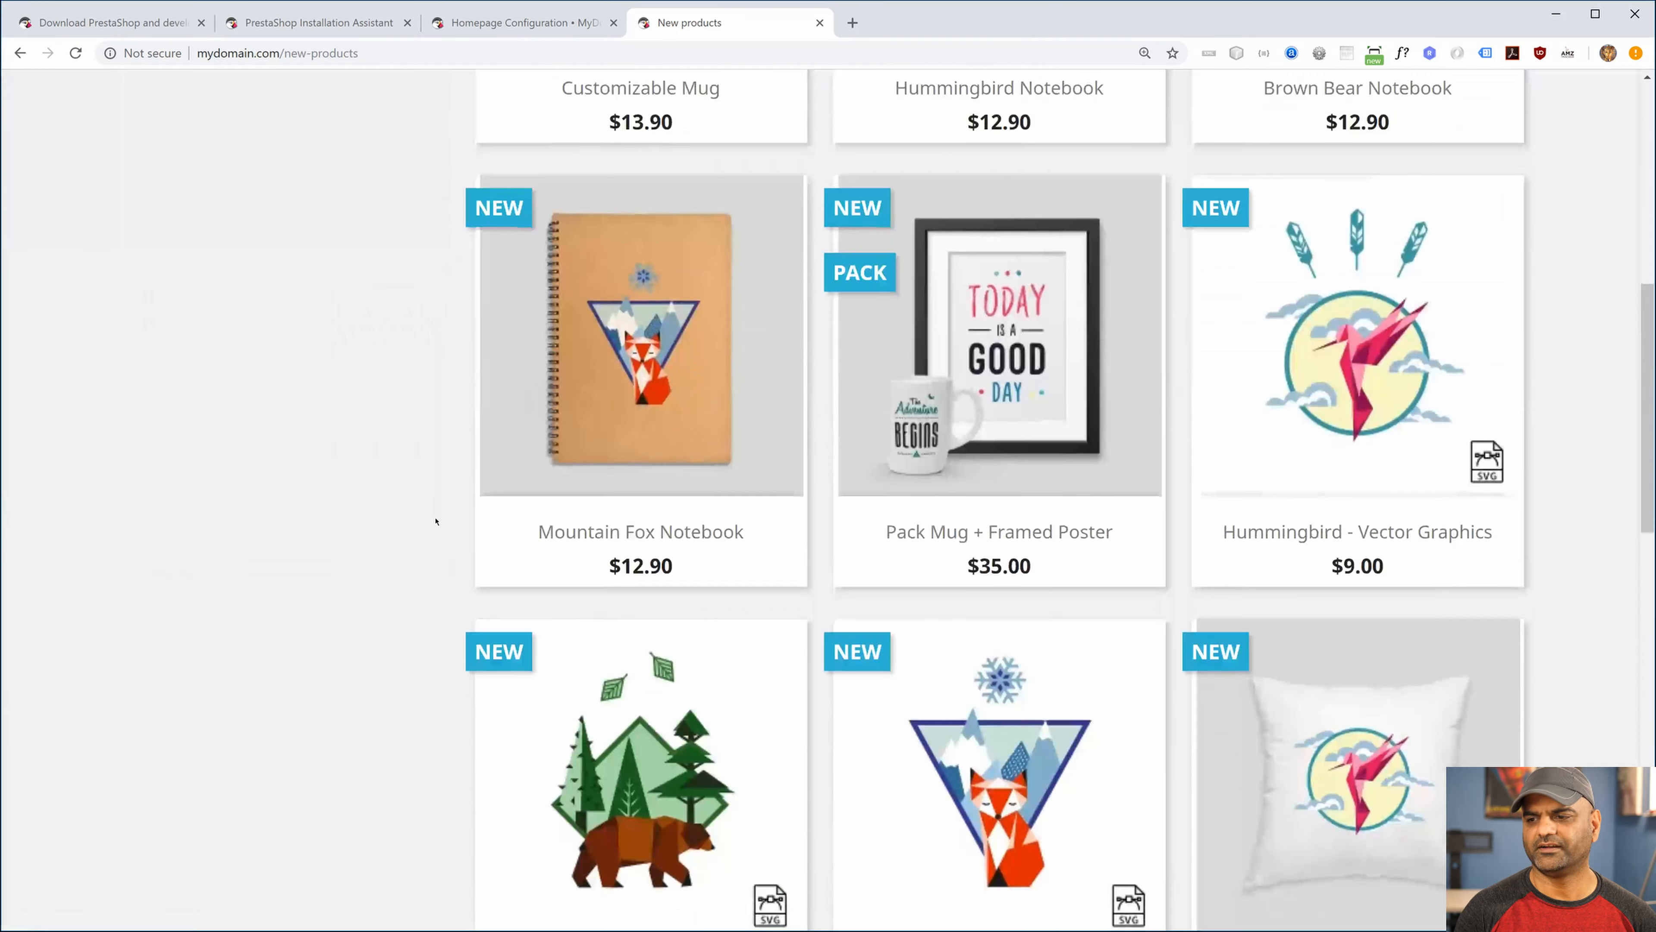
scroll(450, 504, "up", 5)
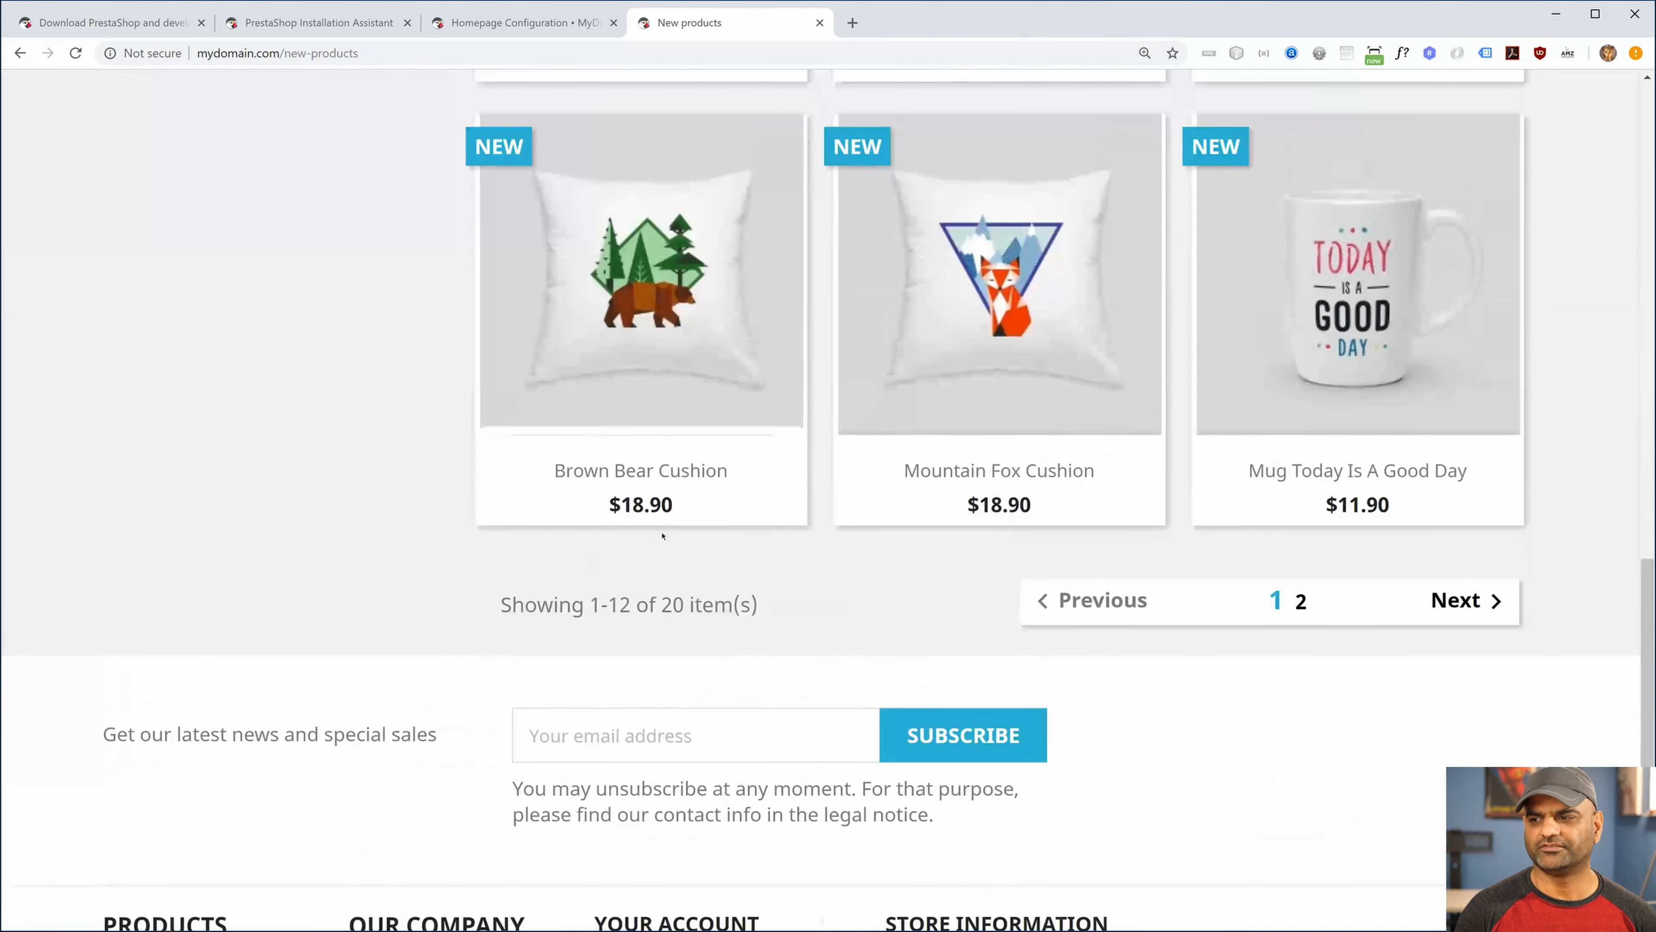
left_click(1457, 602)
scroll(702, 597, "down", 10)
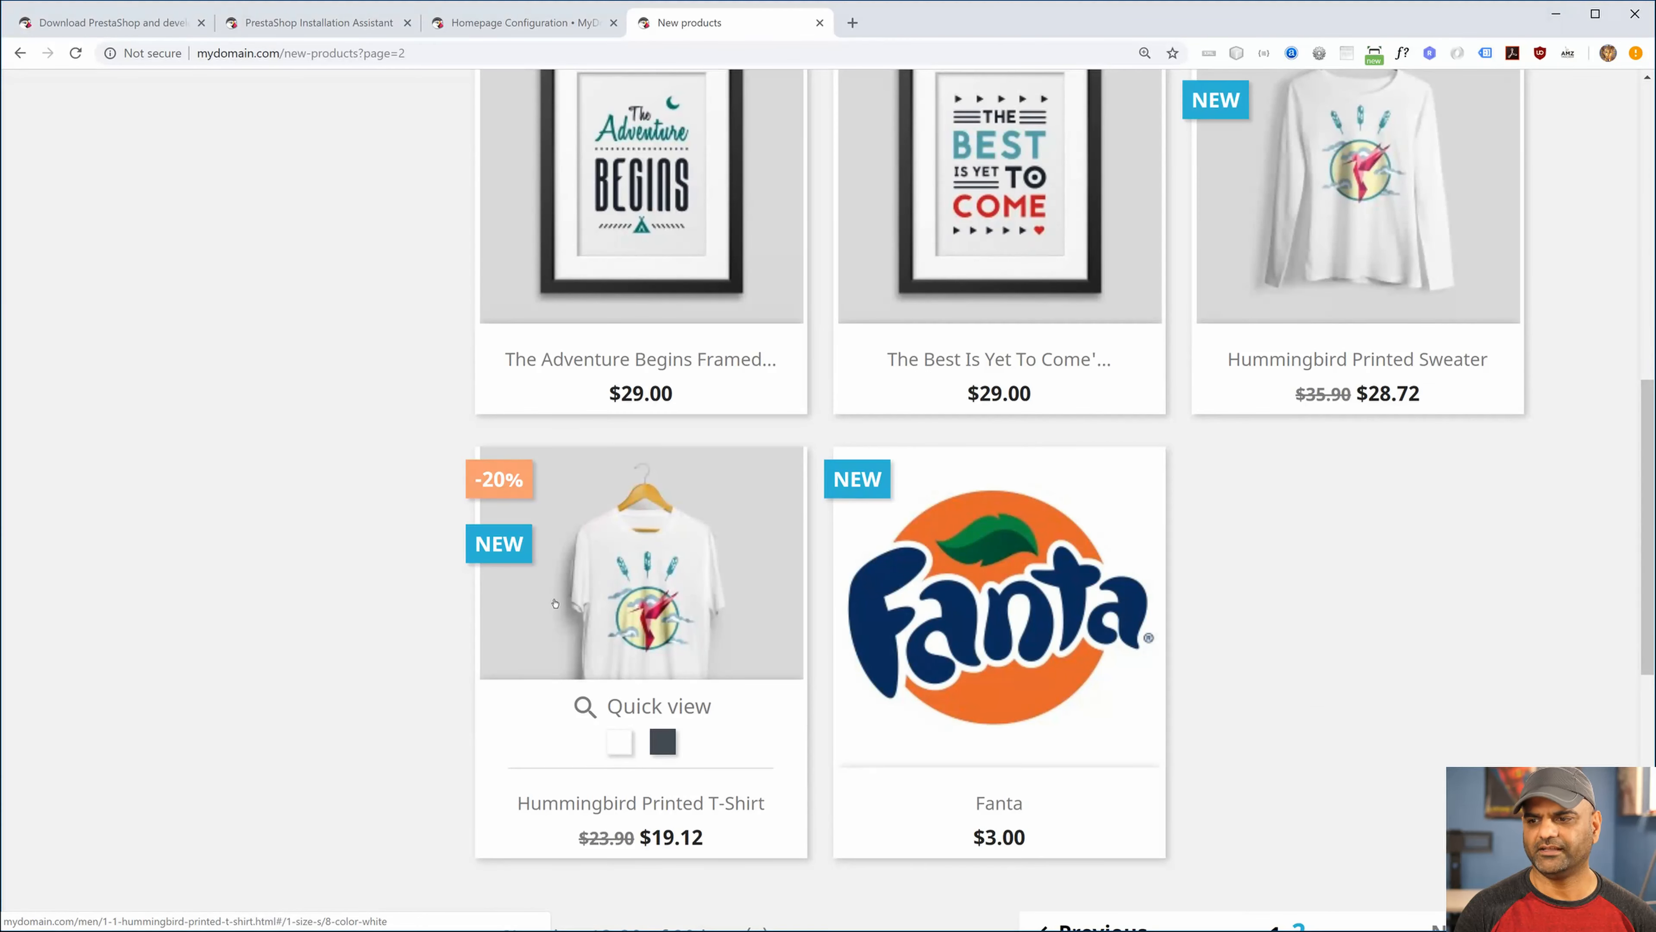
left_click(450, 21)
scroll(129, 550, "down", 3)
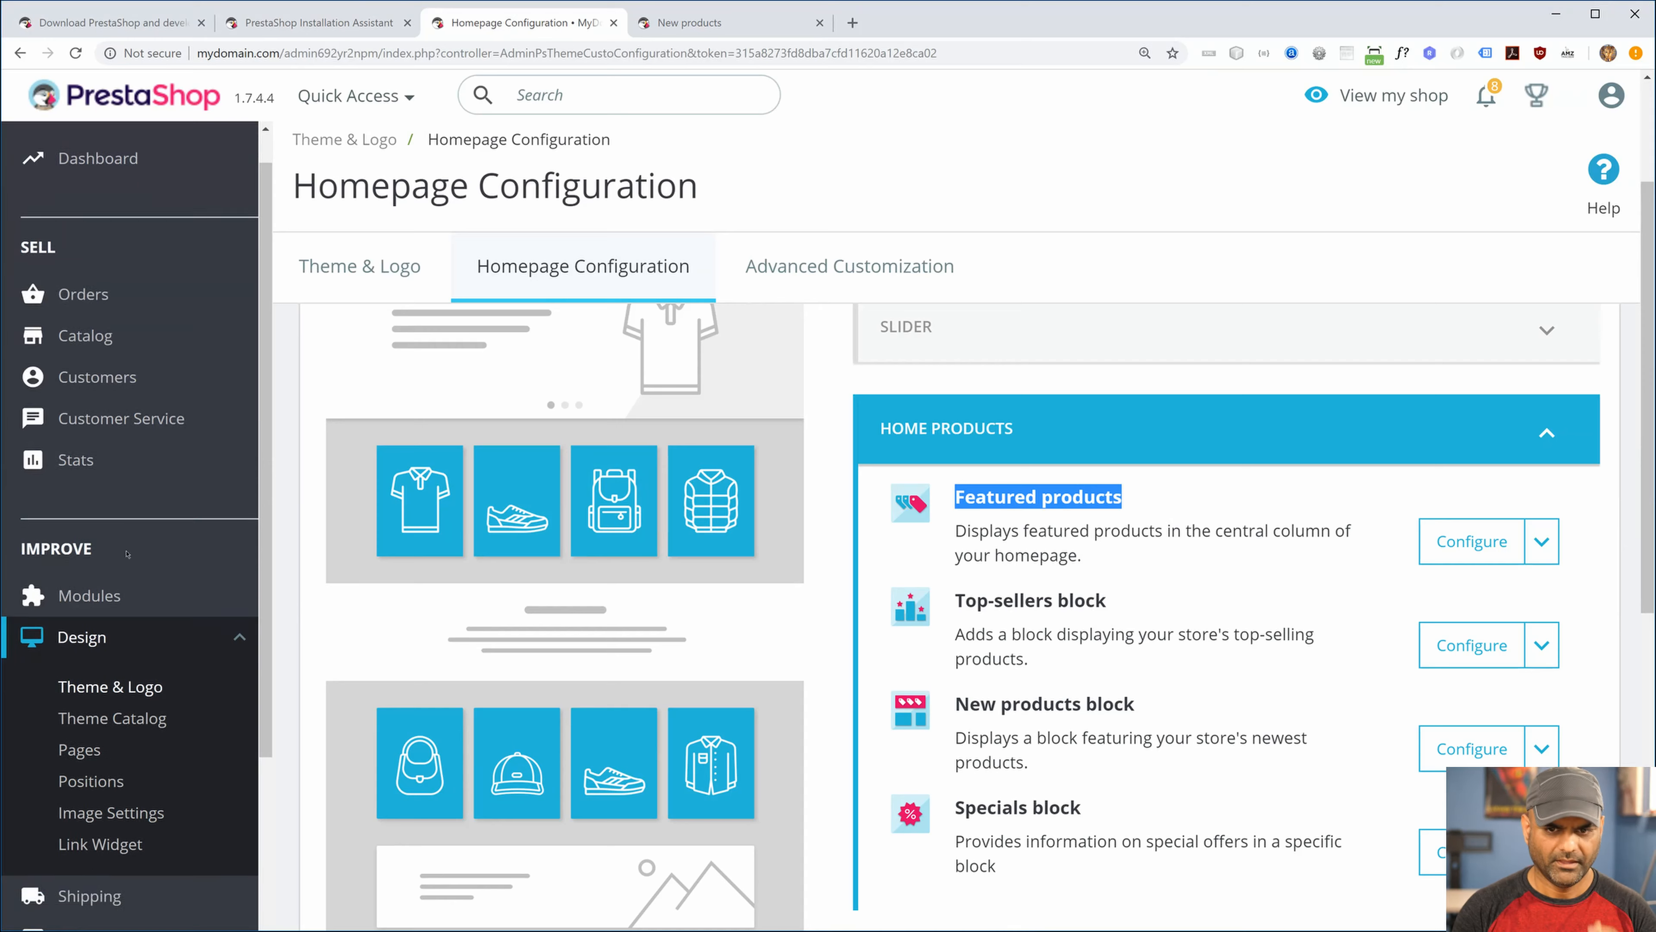
Step: Filter Modules & Services by 'new' and open the New products block's Configure page
mouse_move(88, 463)
left_click(101, 512)
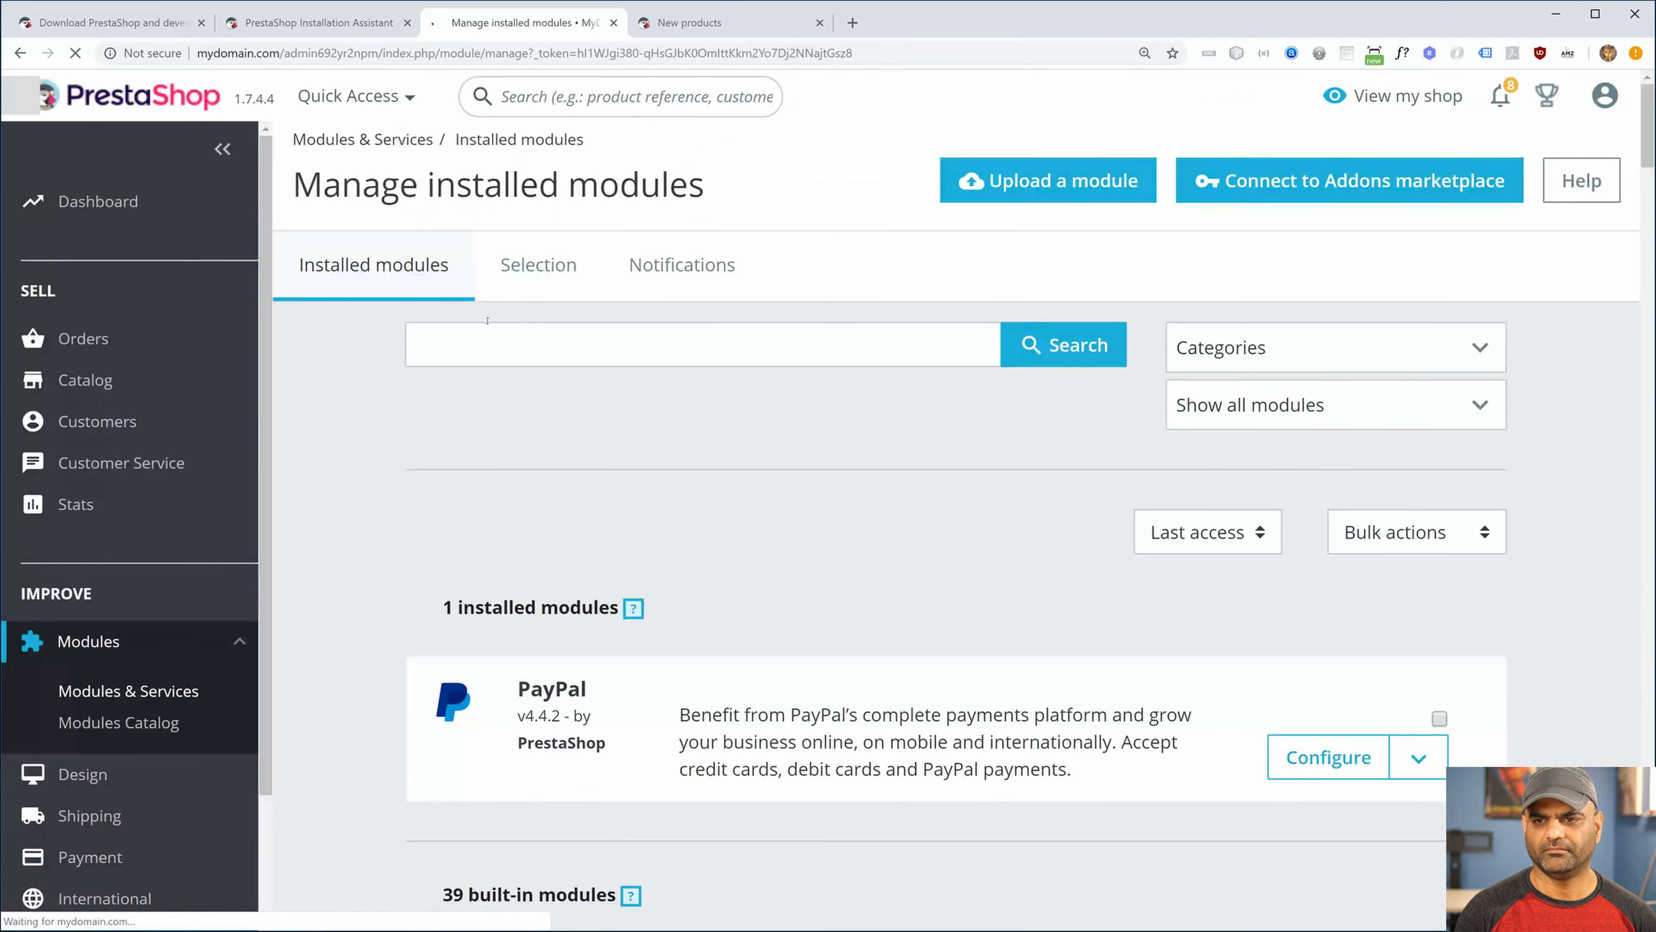
type("new")
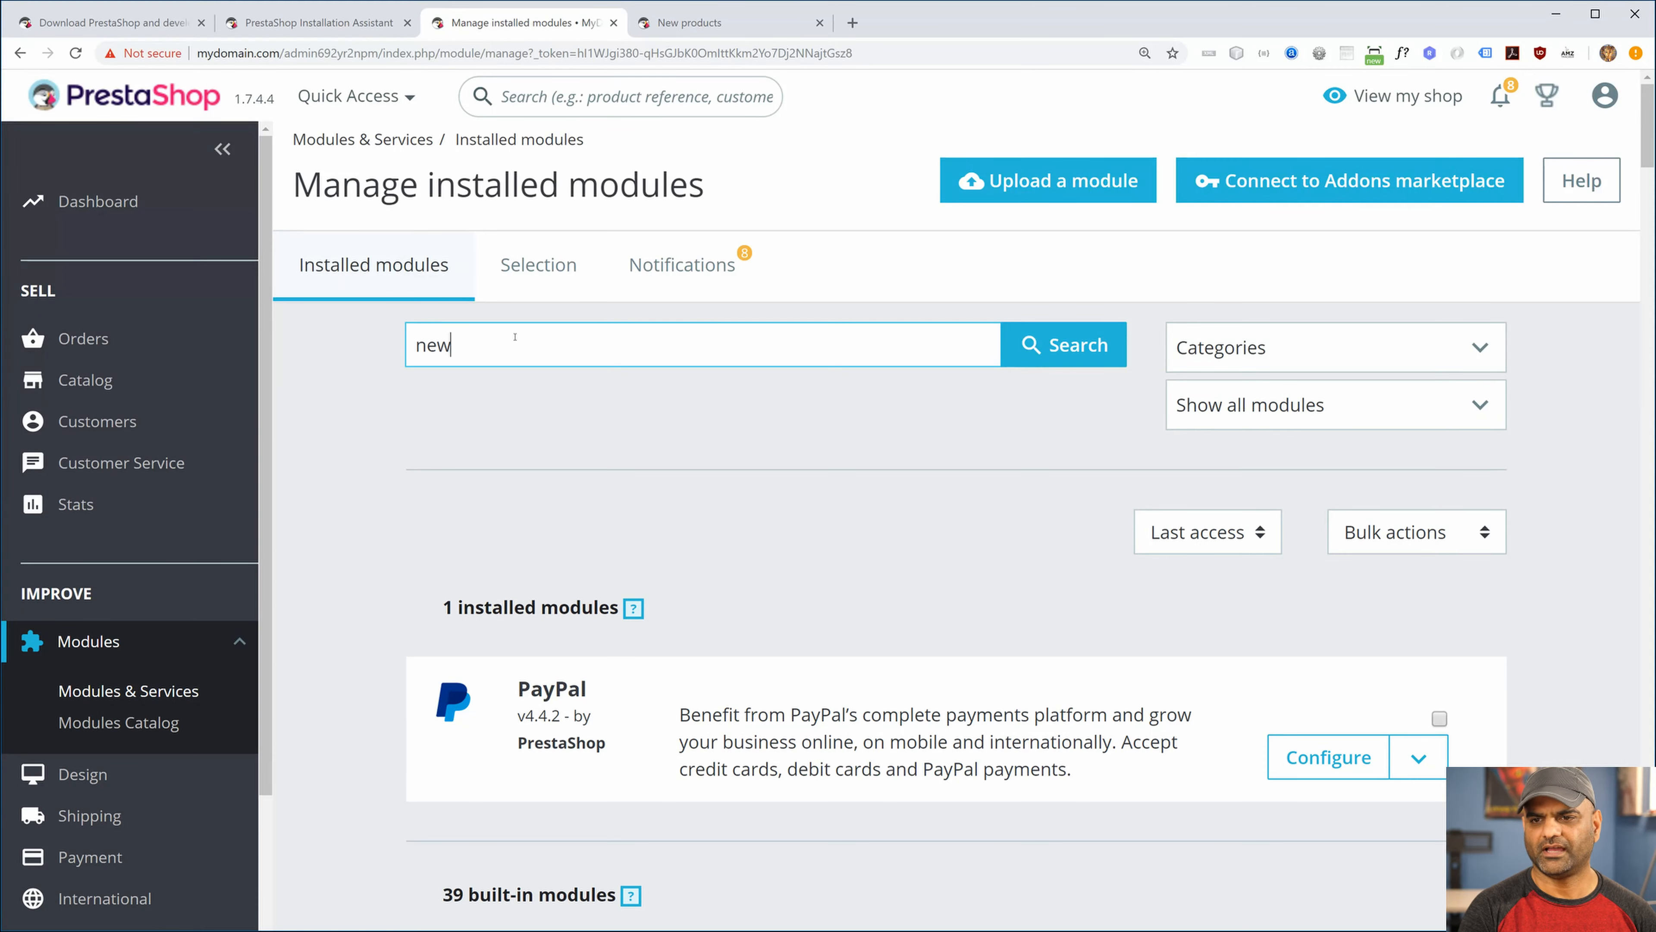
key("Return")
scroll(554, 466, "down", 6)
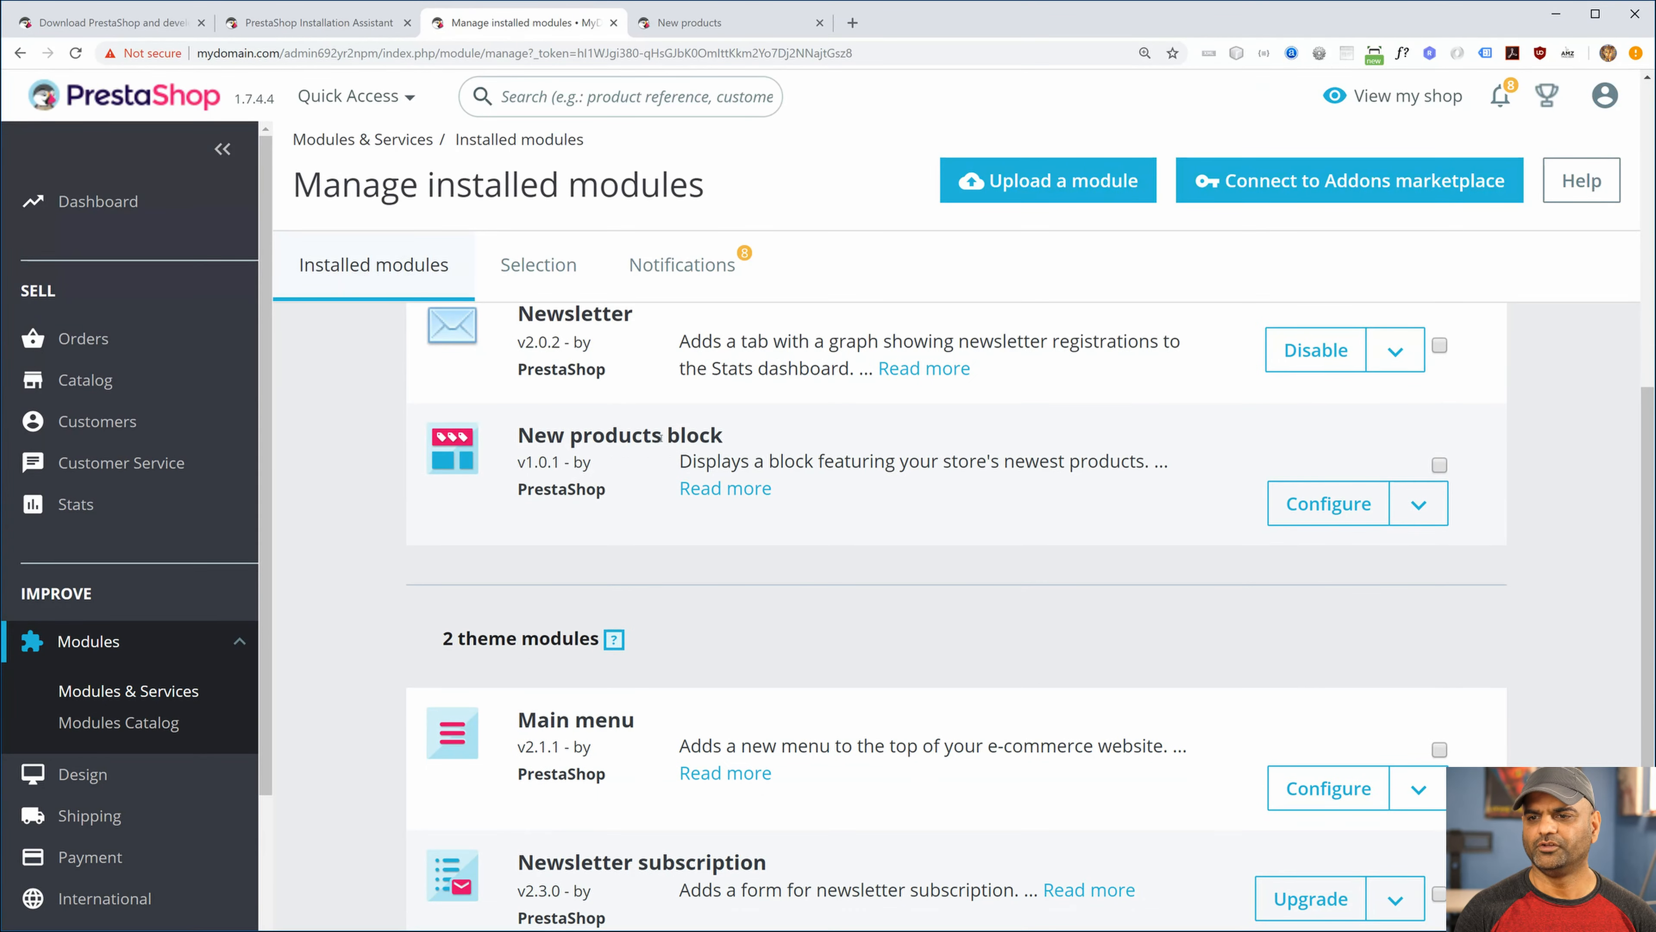
left_click(1329, 503)
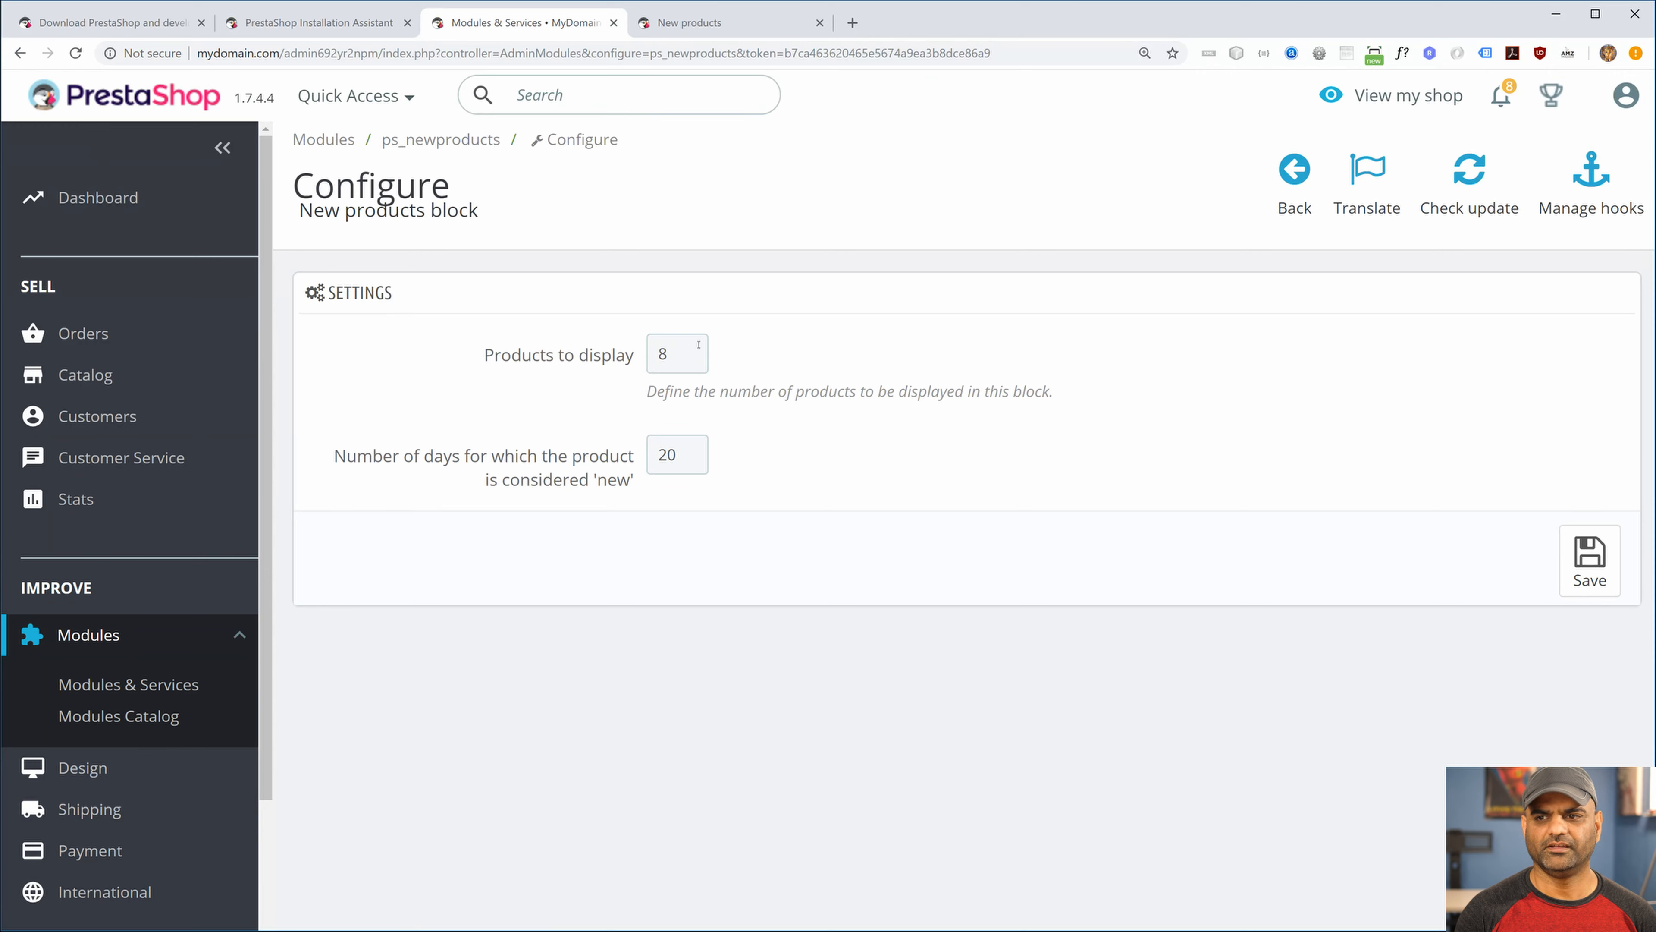
Step: Change the New products block's new-product period from 20 to 10 days, then return to installed modules
double_click(687, 349)
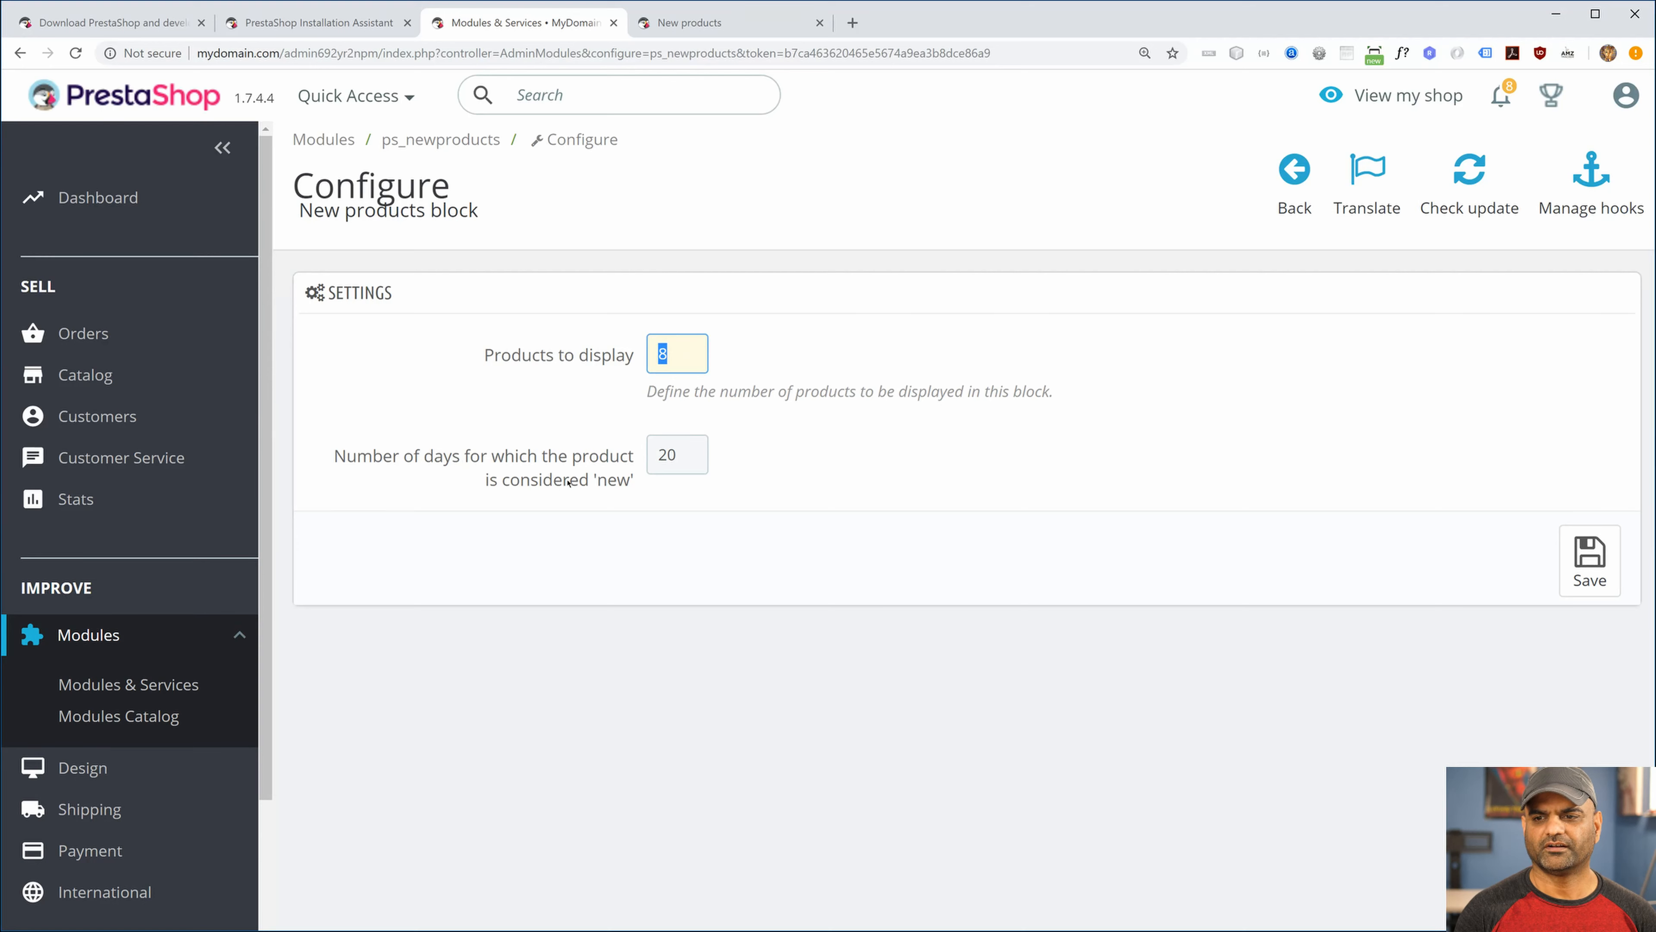
double_click(681, 443)
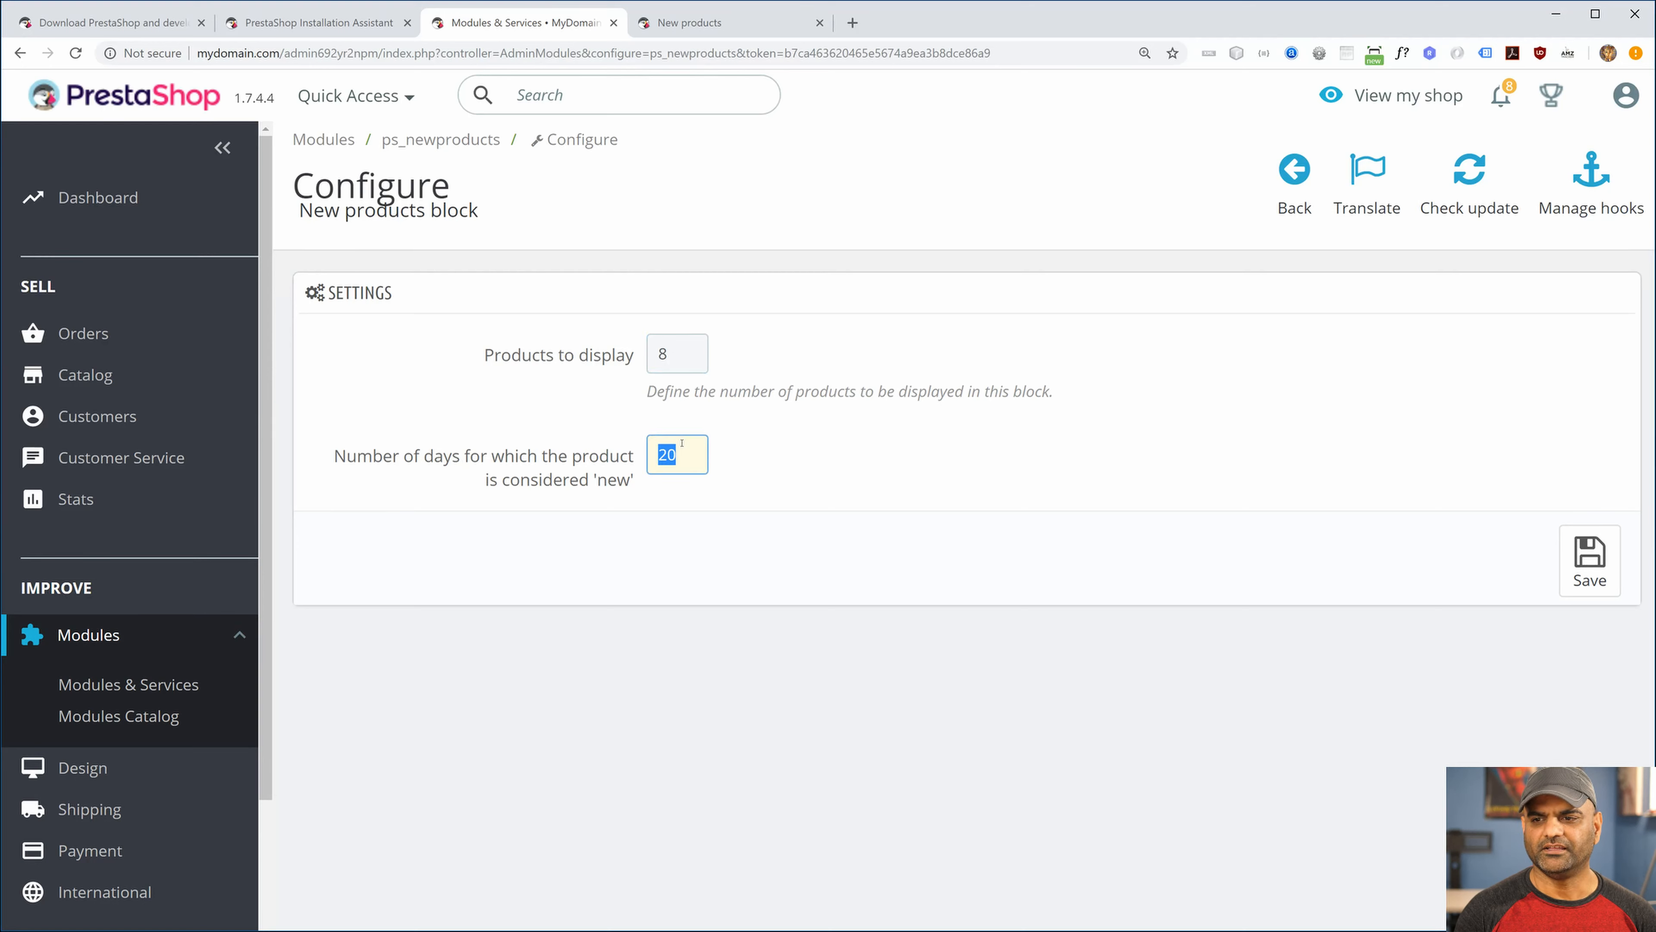
type("10")
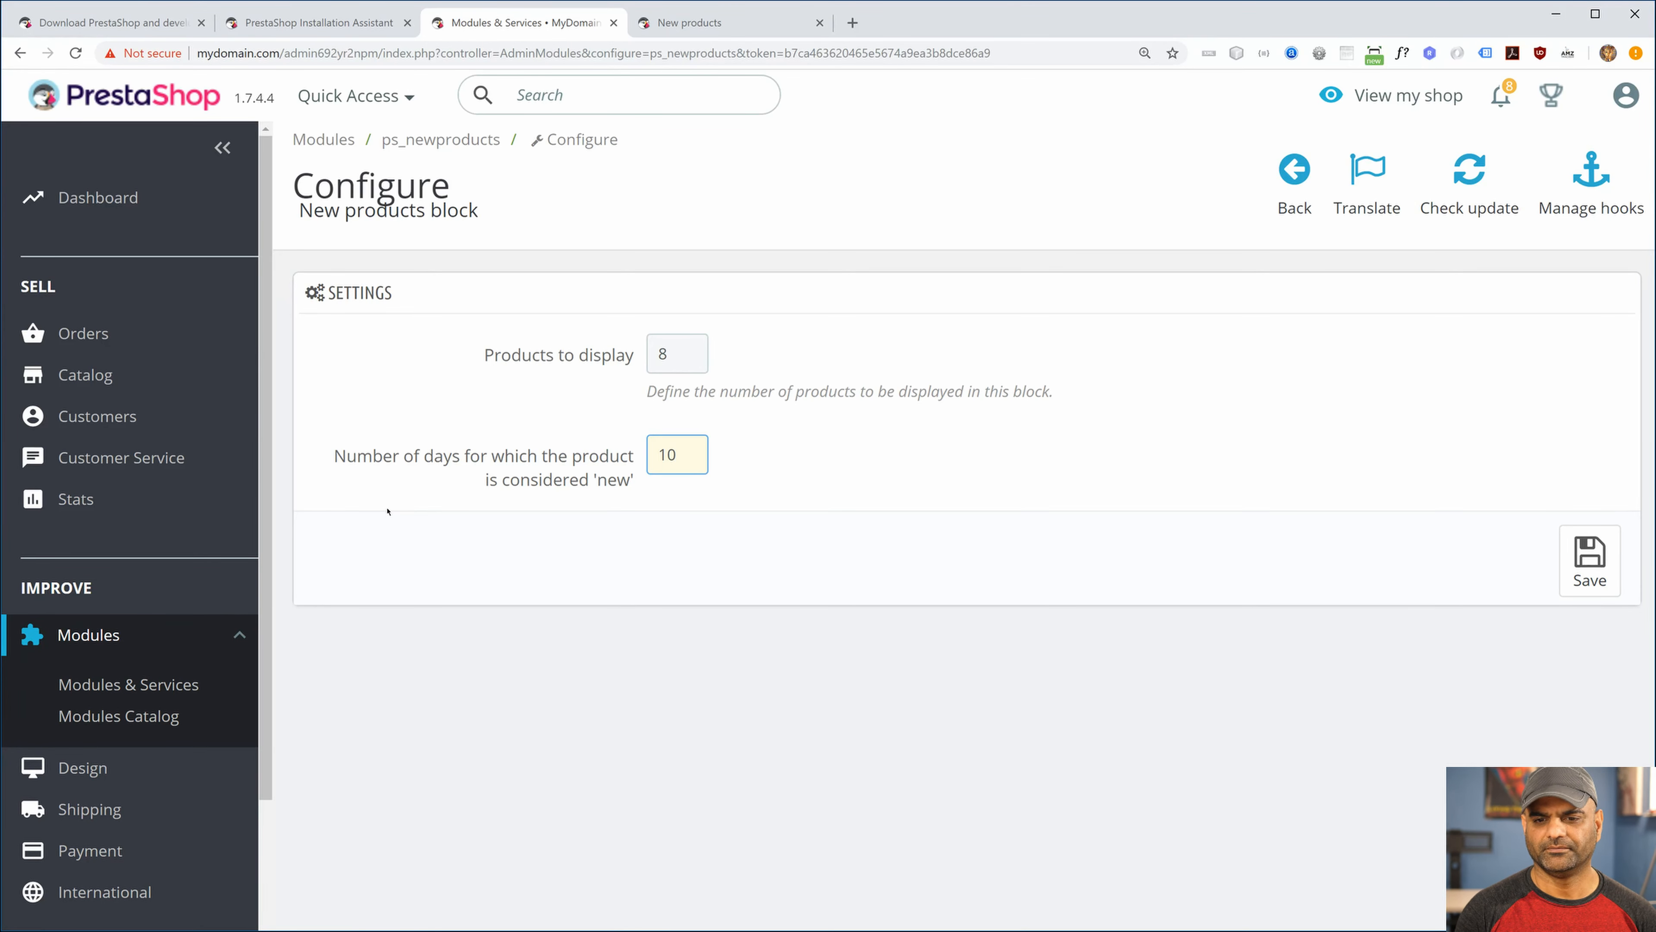
scroll(214, 580, "down", 3)
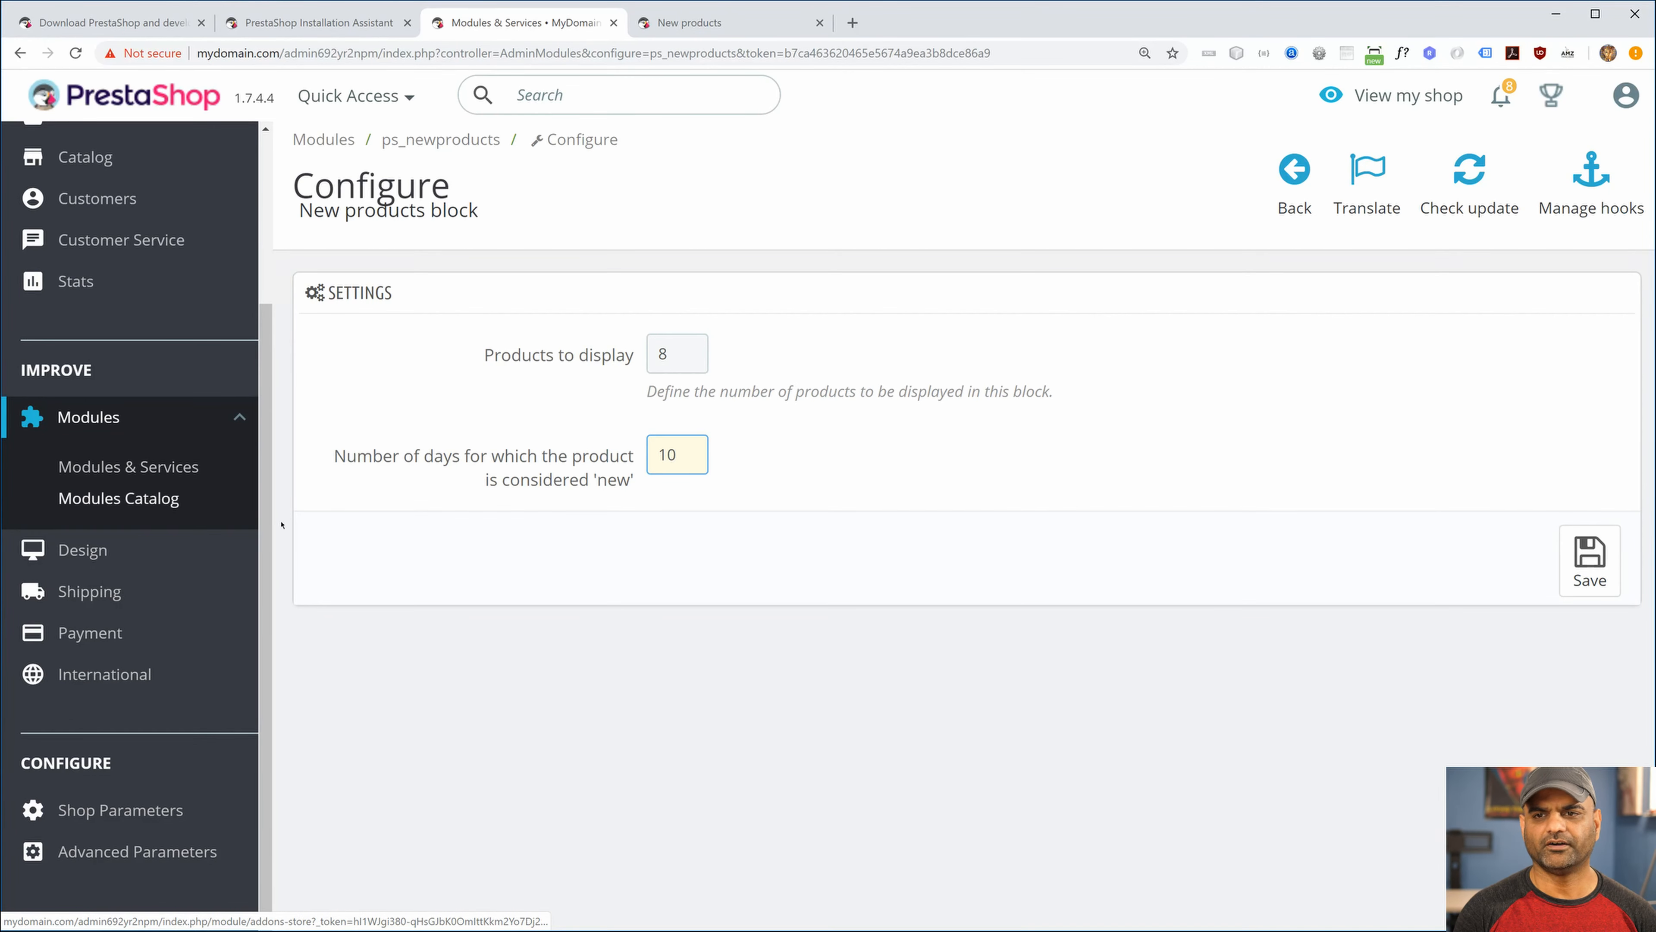
left_click(128, 467)
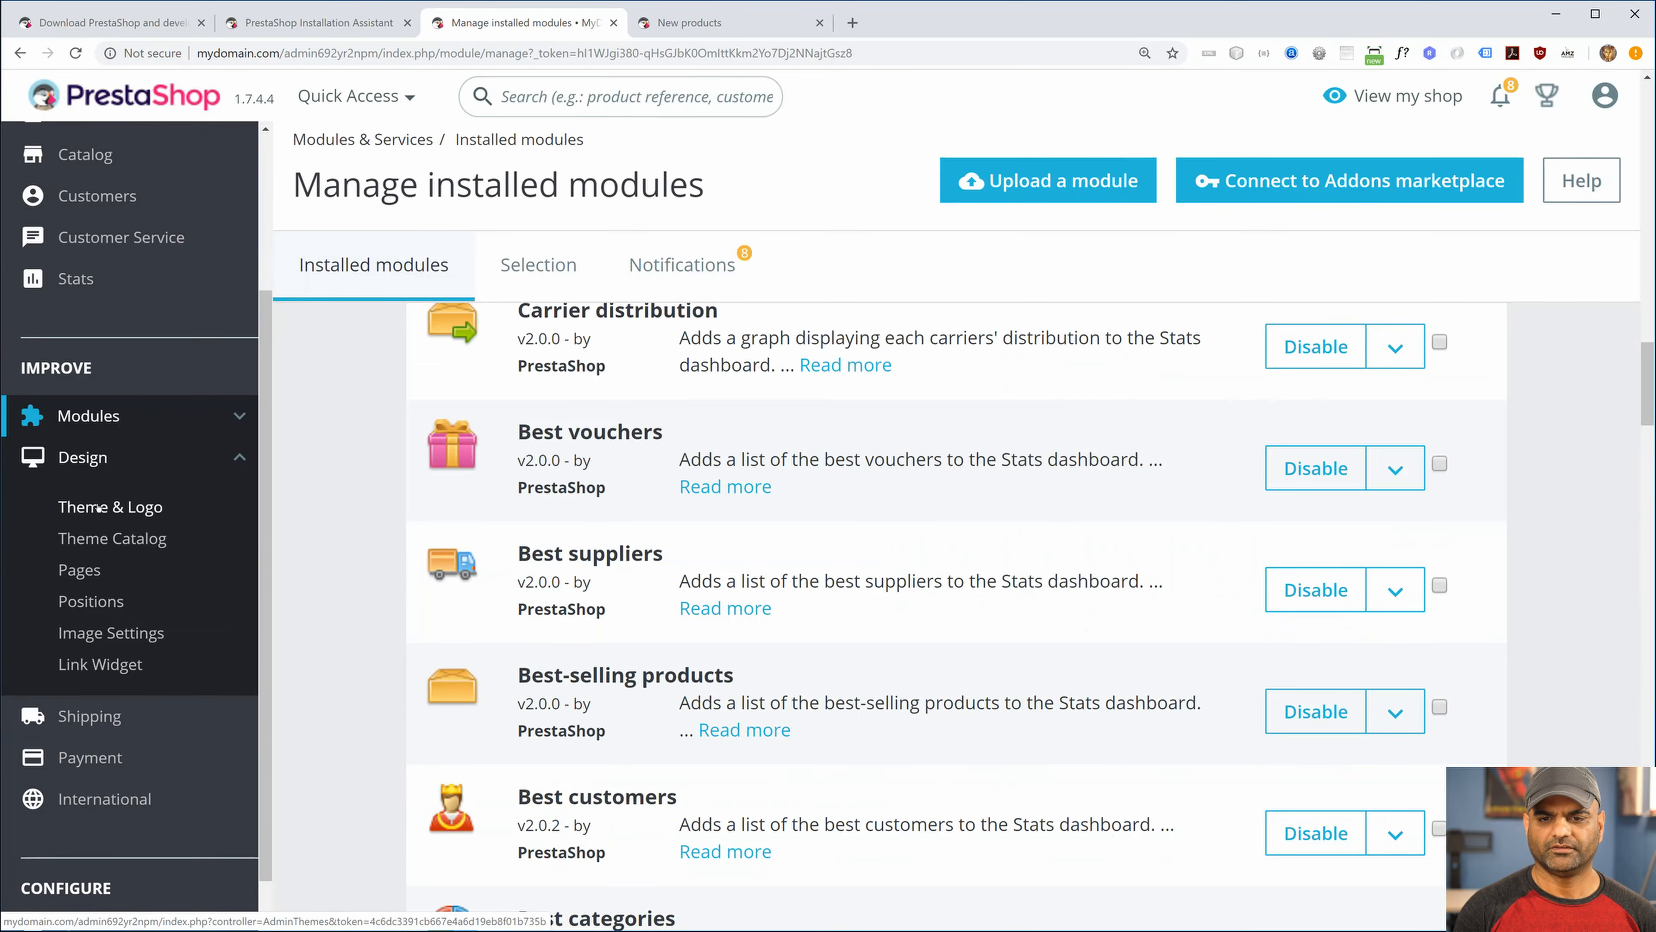
Step: Check the FAVICONS settings under Design > Theme & Logo, then go to the Design > Pages list
left_click(97, 507)
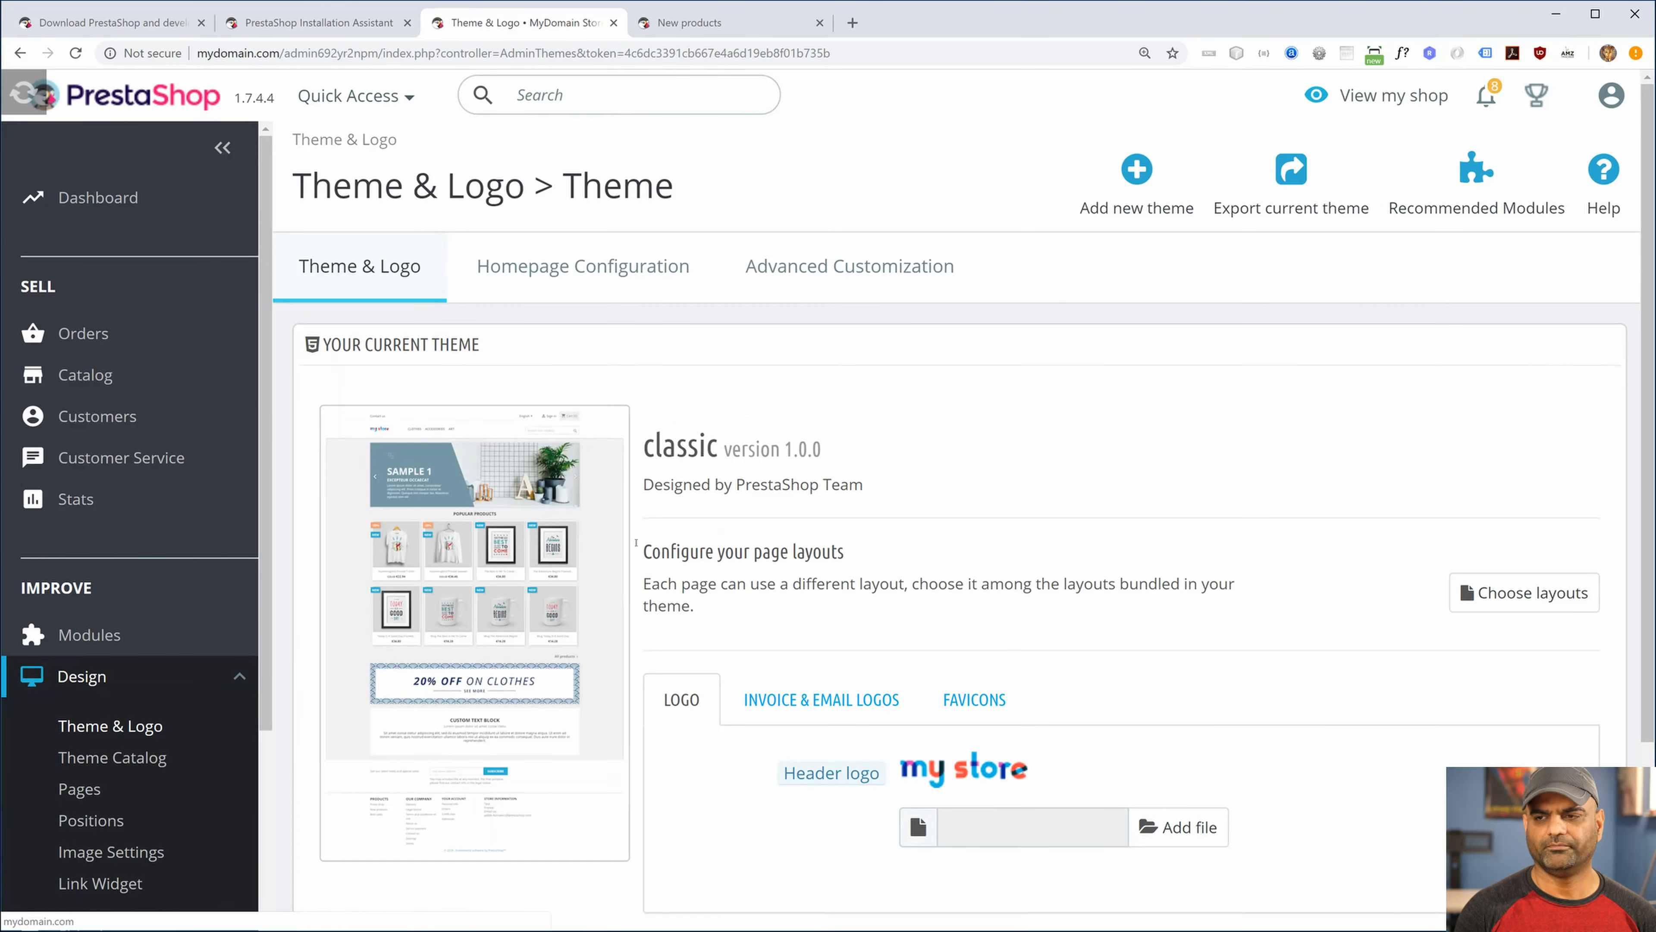
scroll(639, 619, "down", 1)
scroll(639, 619, "down", 3)
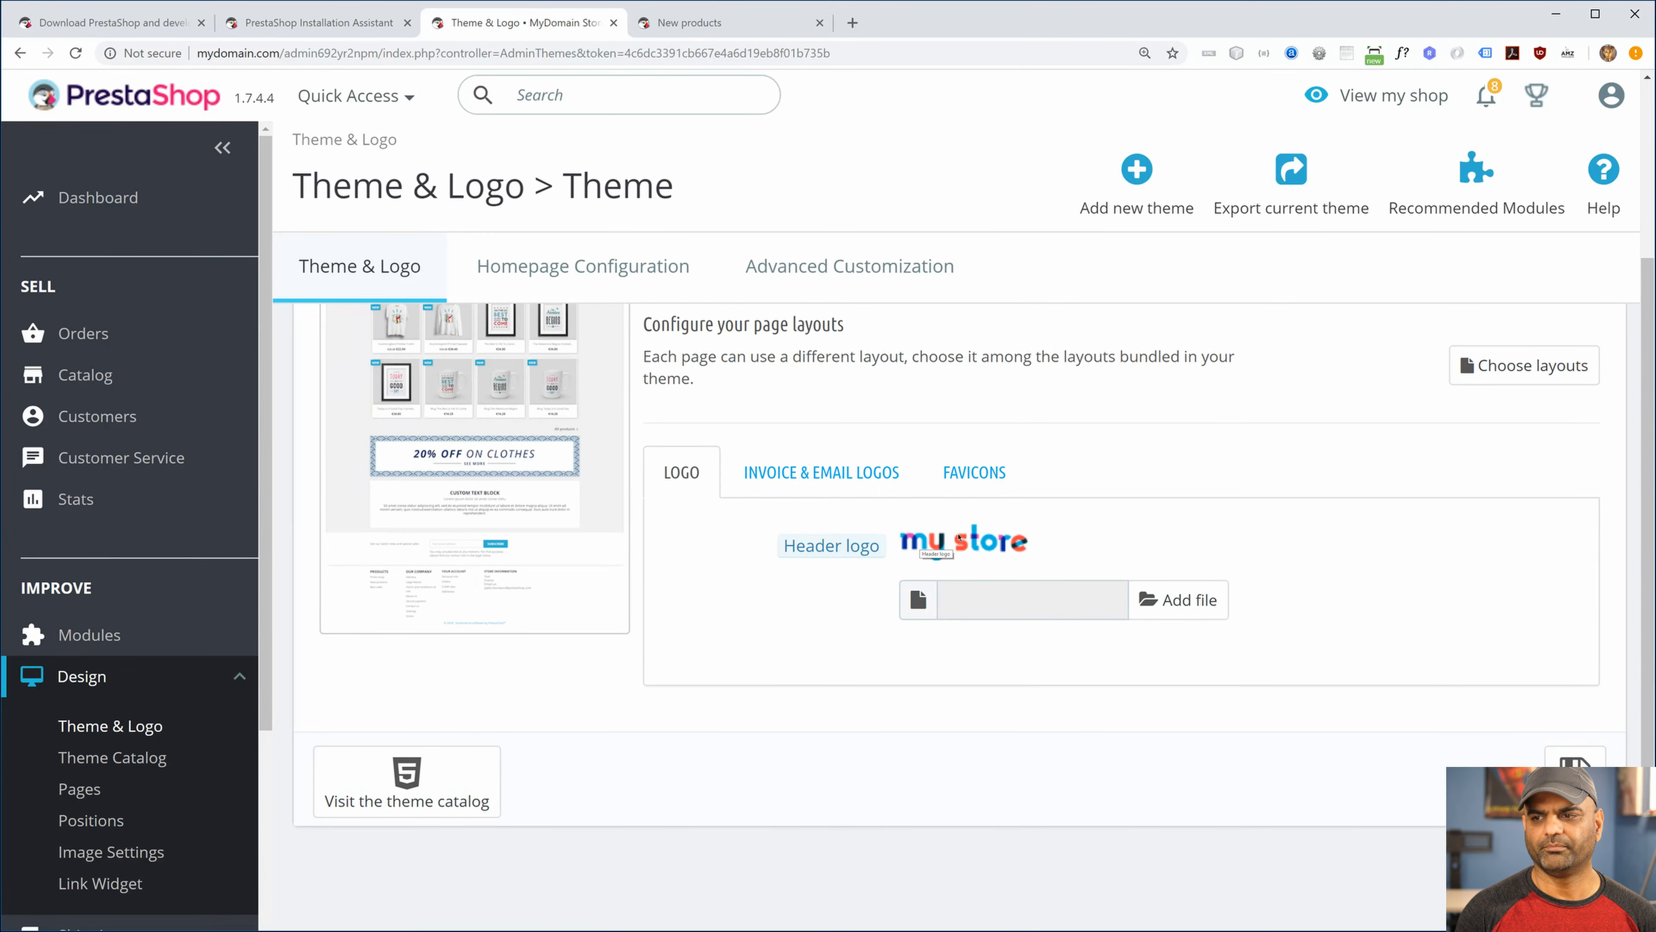
left_click(975, 472)
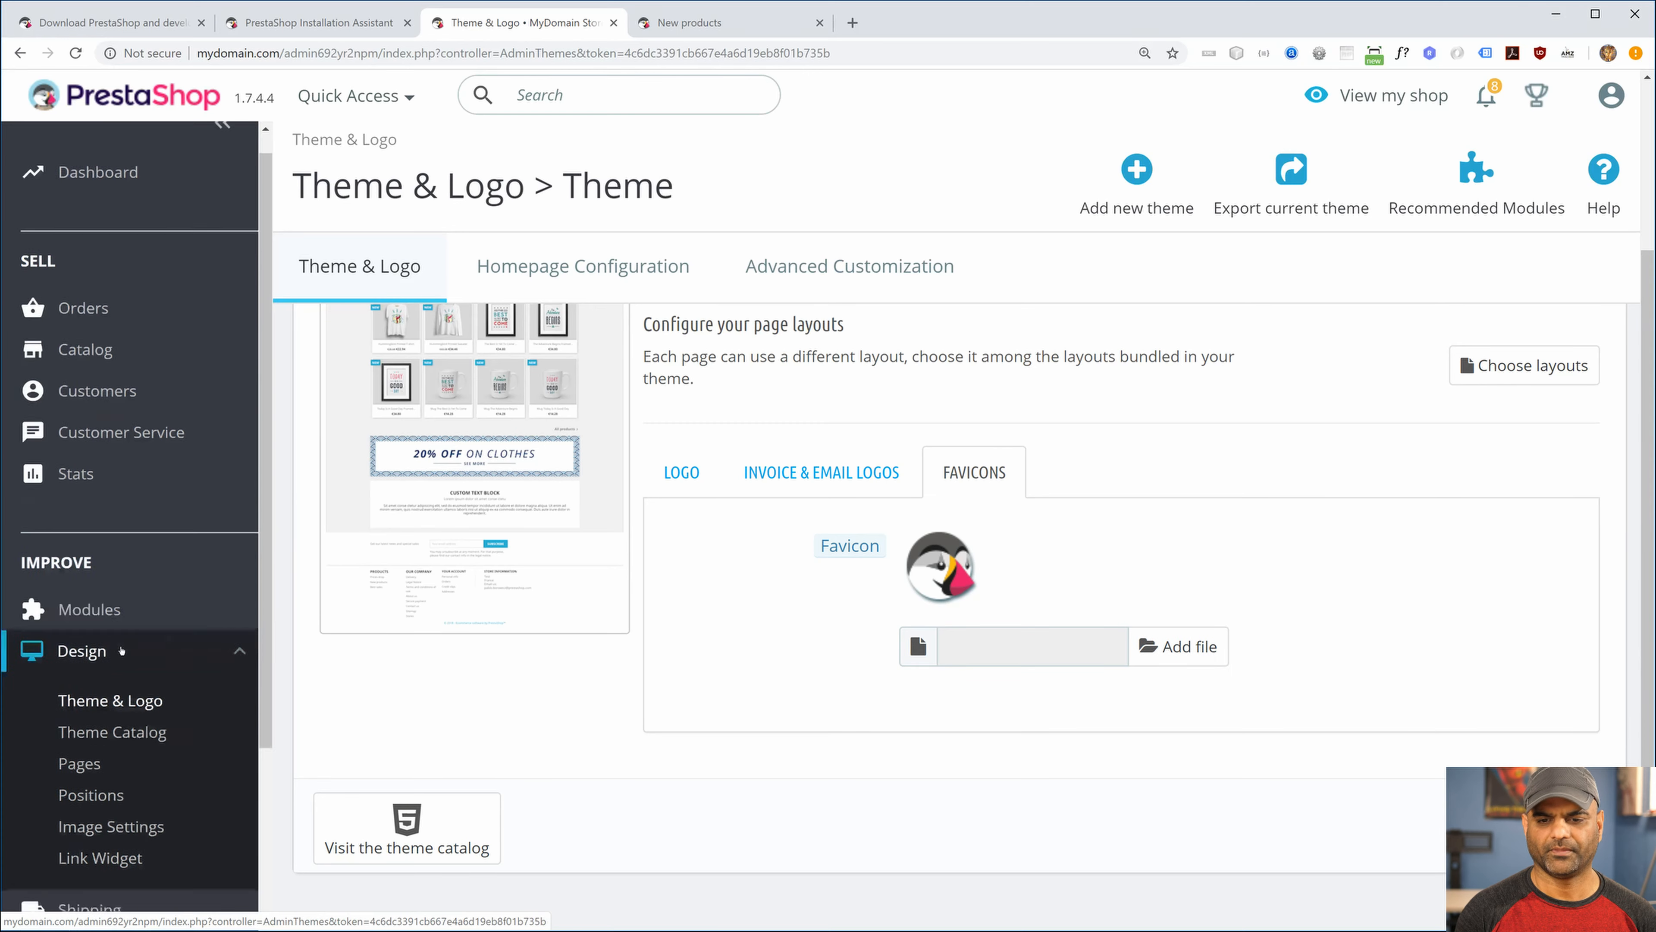
scroll(98, 522, "down", 5)
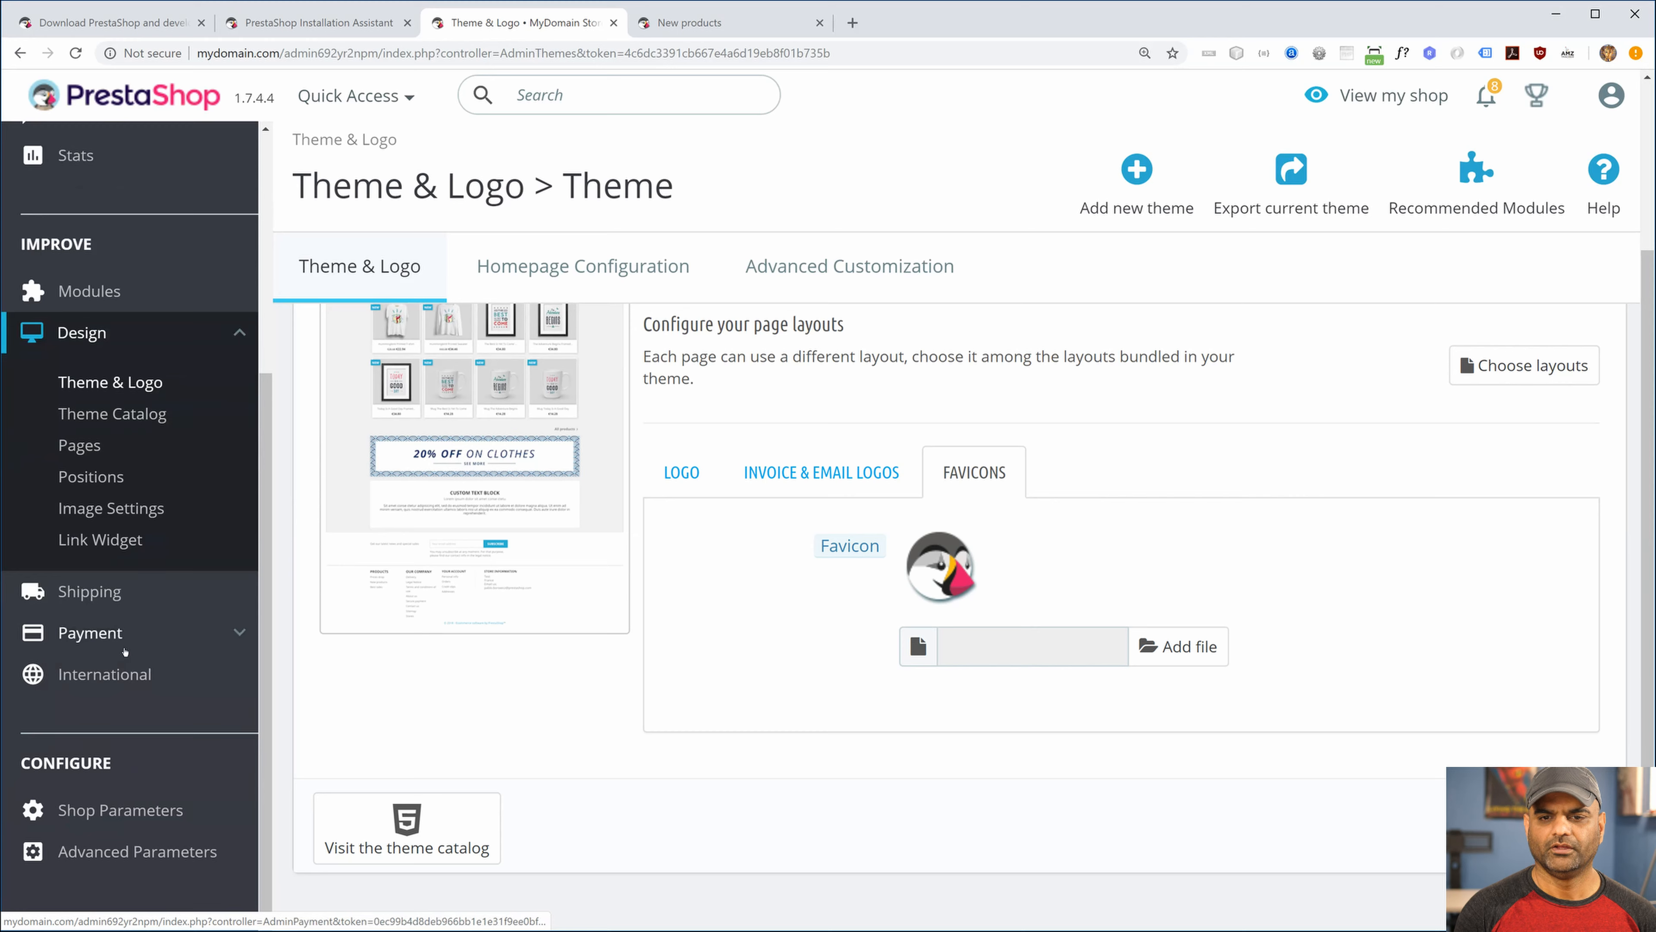
left_click(80, 447)
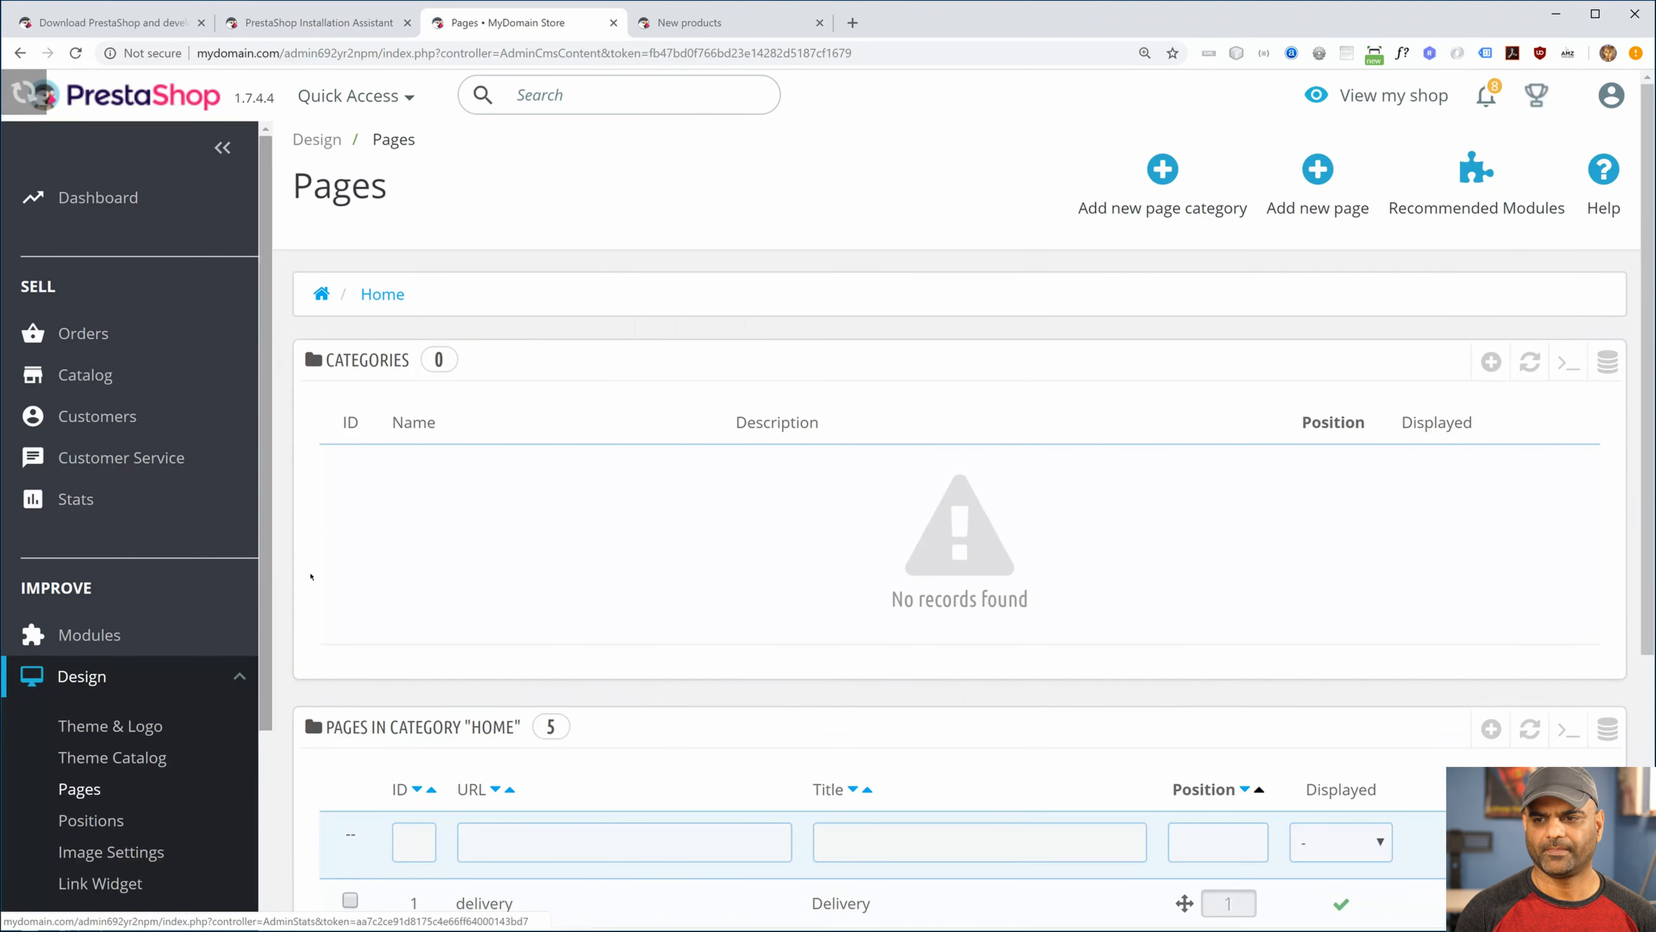
Step: Open the 'Terms and conditions of use' page from the Pages list in the edit form
scroll(479, 517, "down", 5)
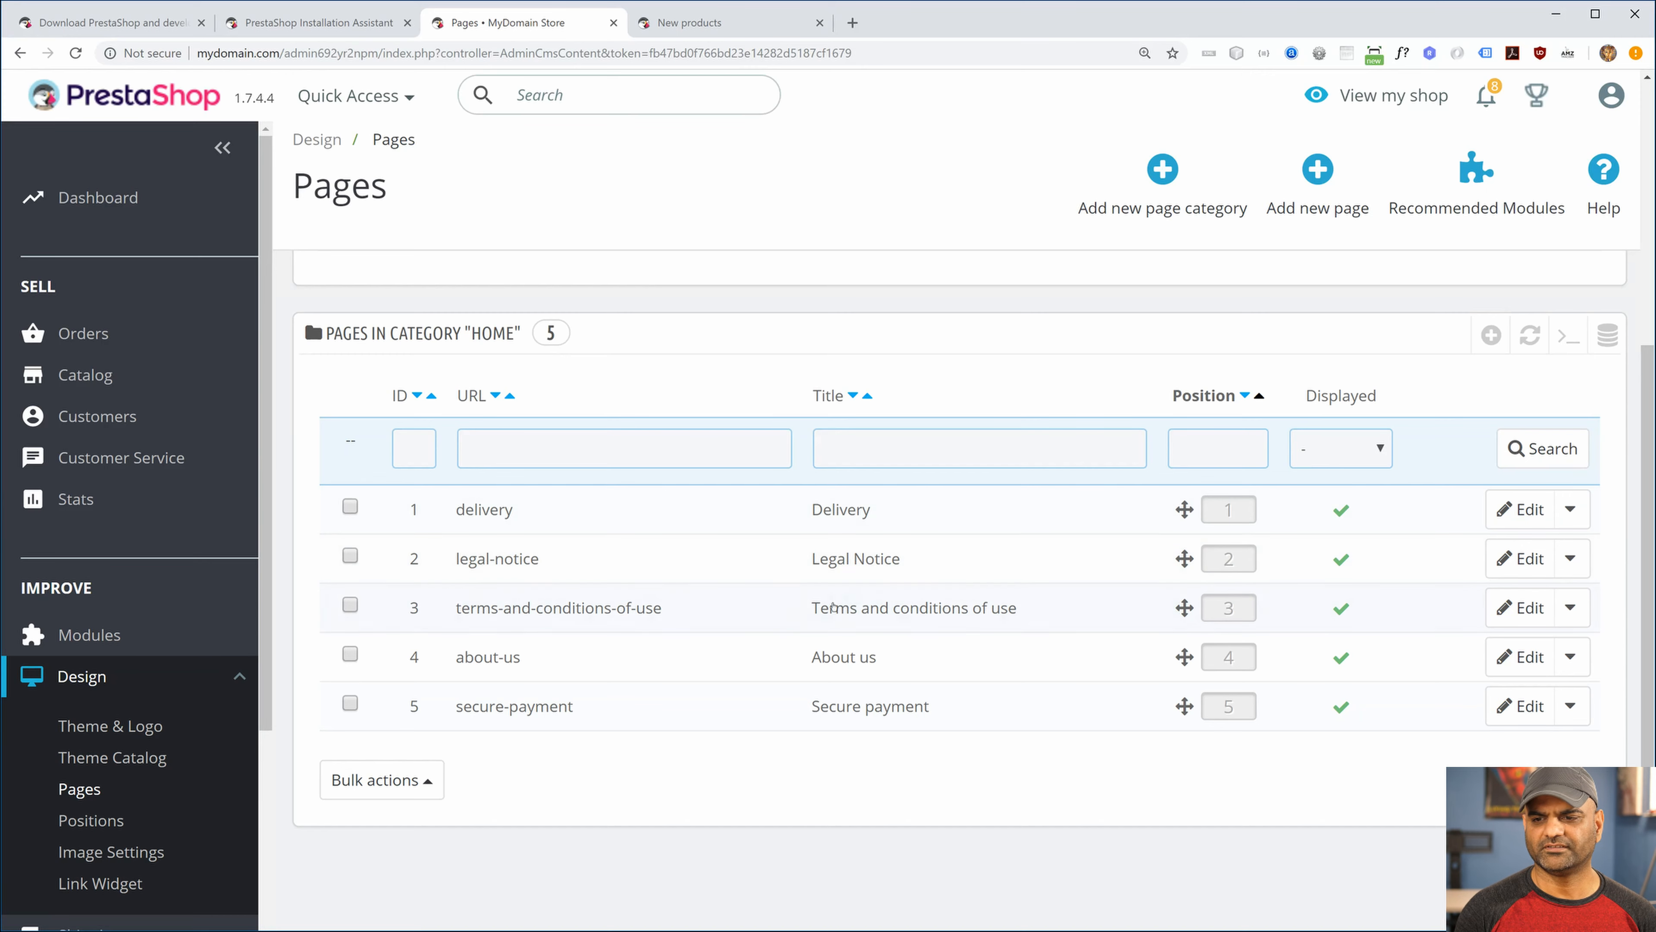
left_click(508, 607)
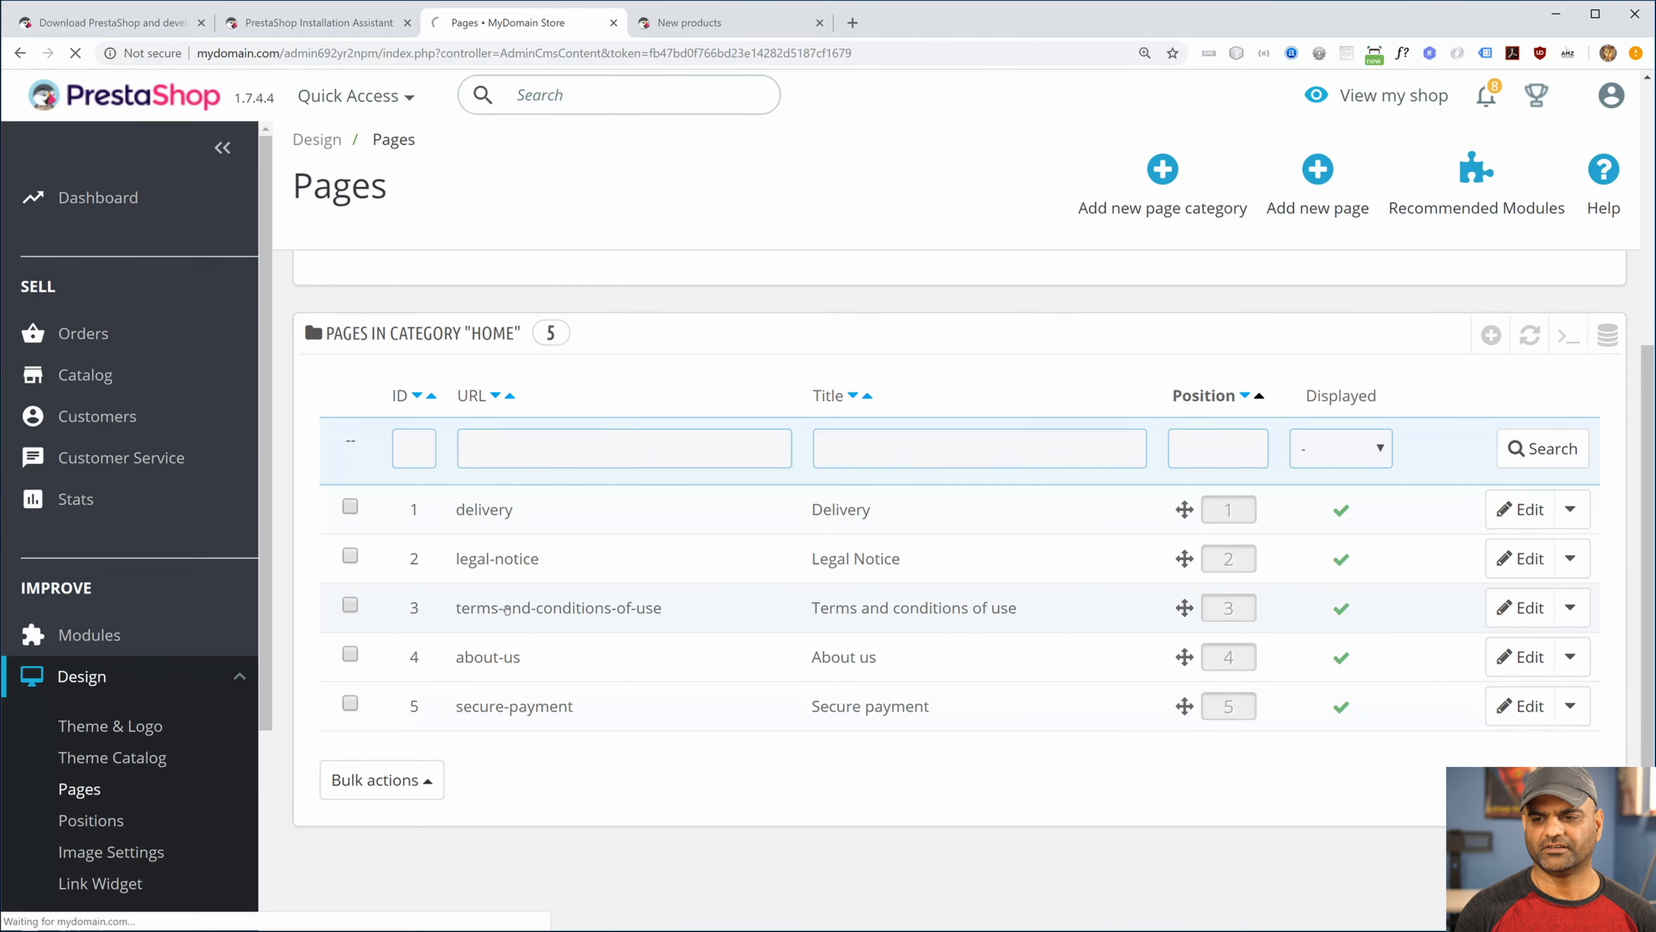
left_click(717, 360)
Step: Select the text in the Meta title and Meta description fields
left_click(684, 415)
left_click_drag(663, 415, 850, 433)
left_click(682, 467)
key("ctrl+a")
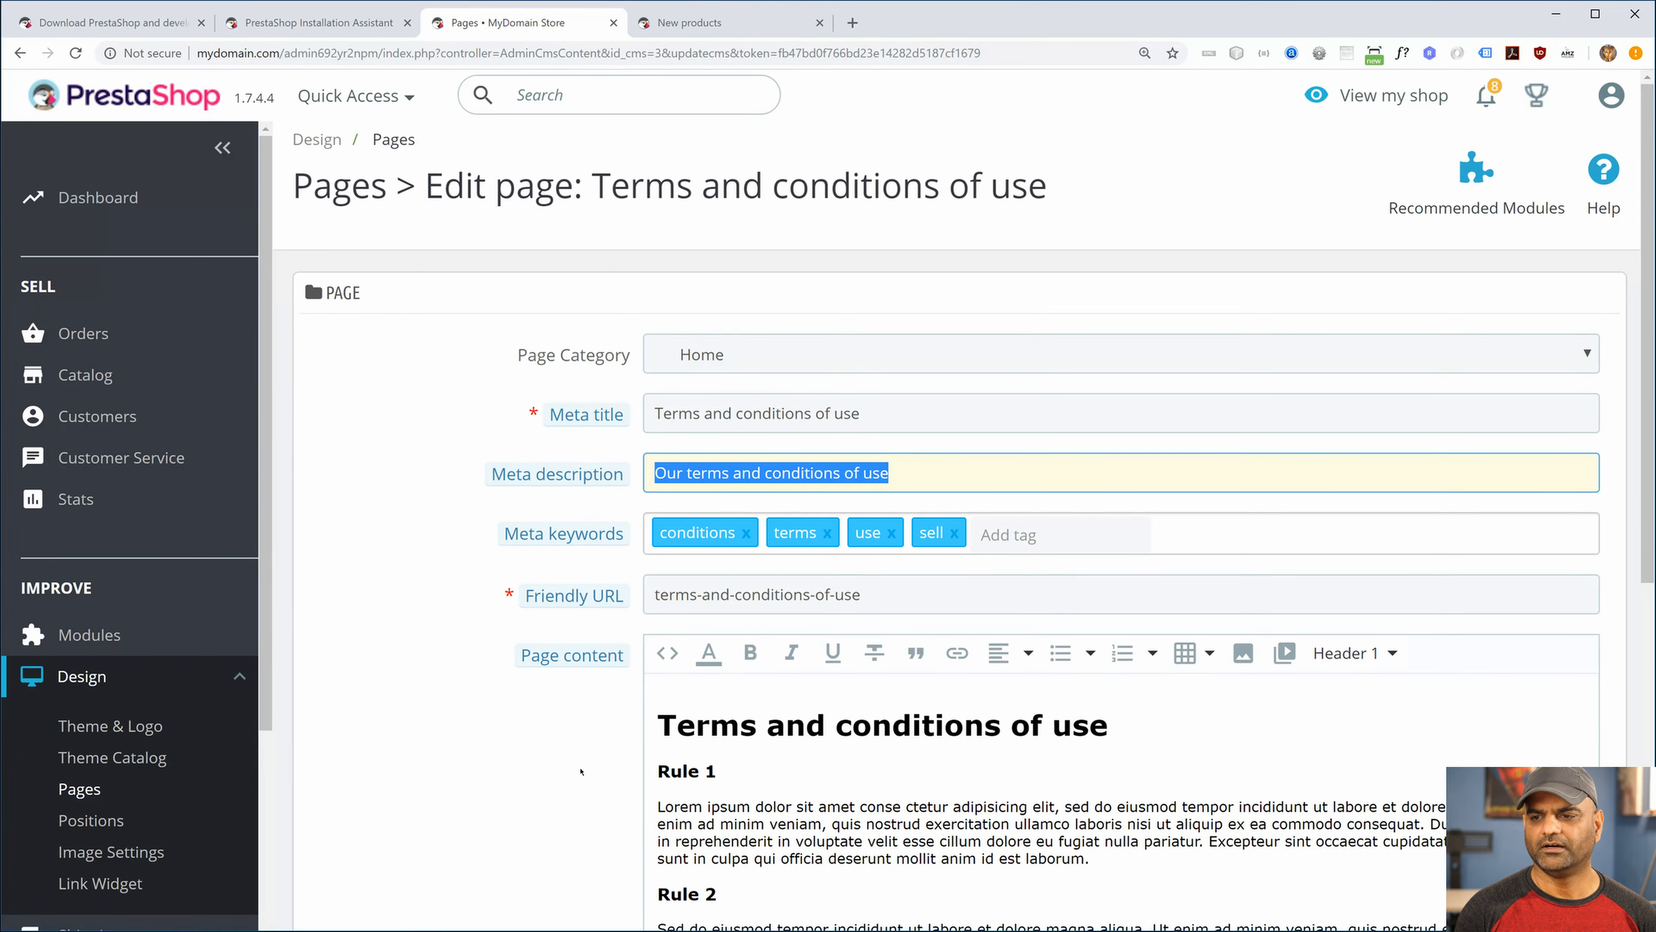
Step: Scroll down to the page content and select its text, then clear the selection
scroll(581, 772, "down", 1)
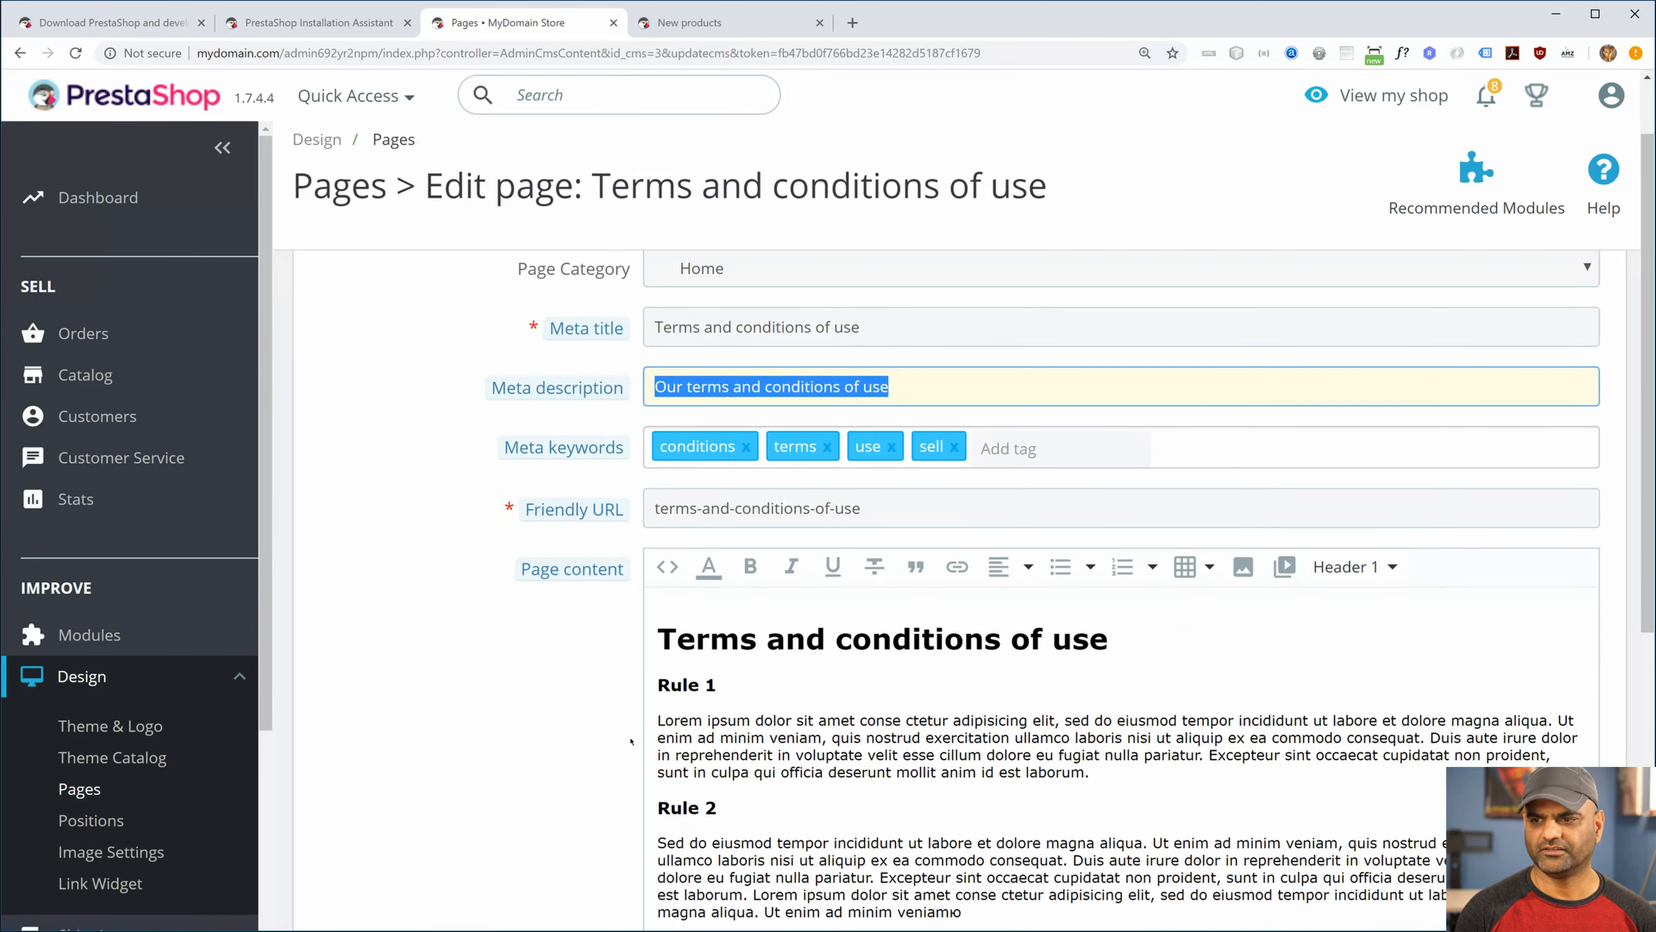
scroll(670, 700, "down", 1)
scroll(706, 615, "down", 2)
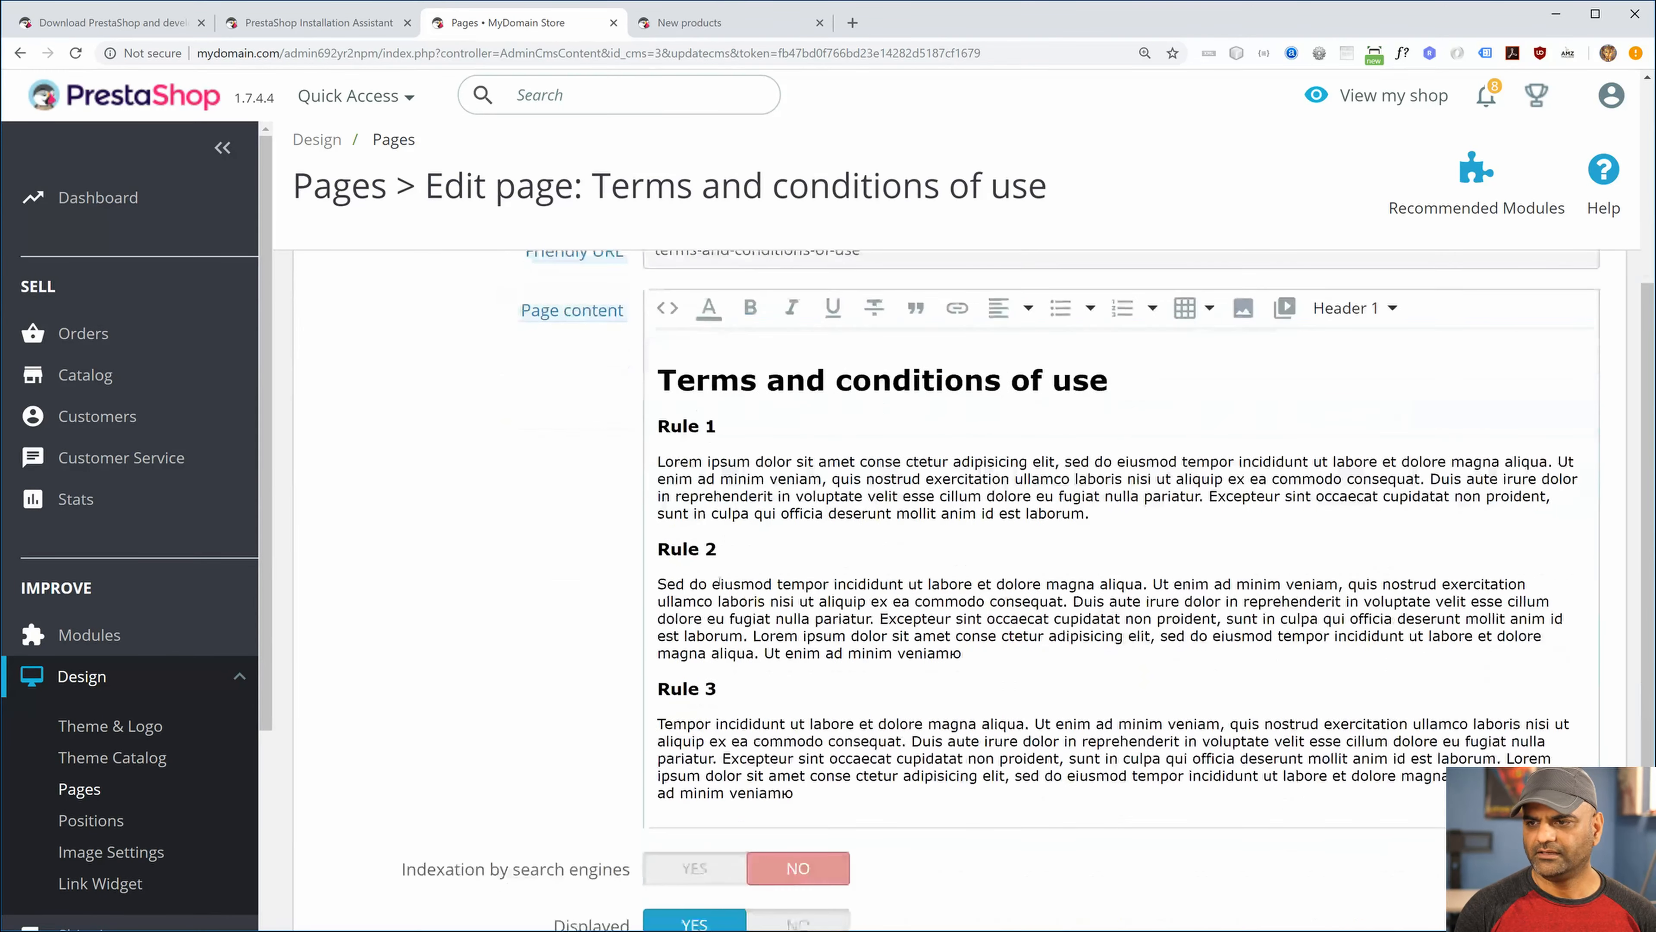
left_click_drag(670, 398, 817, 811)
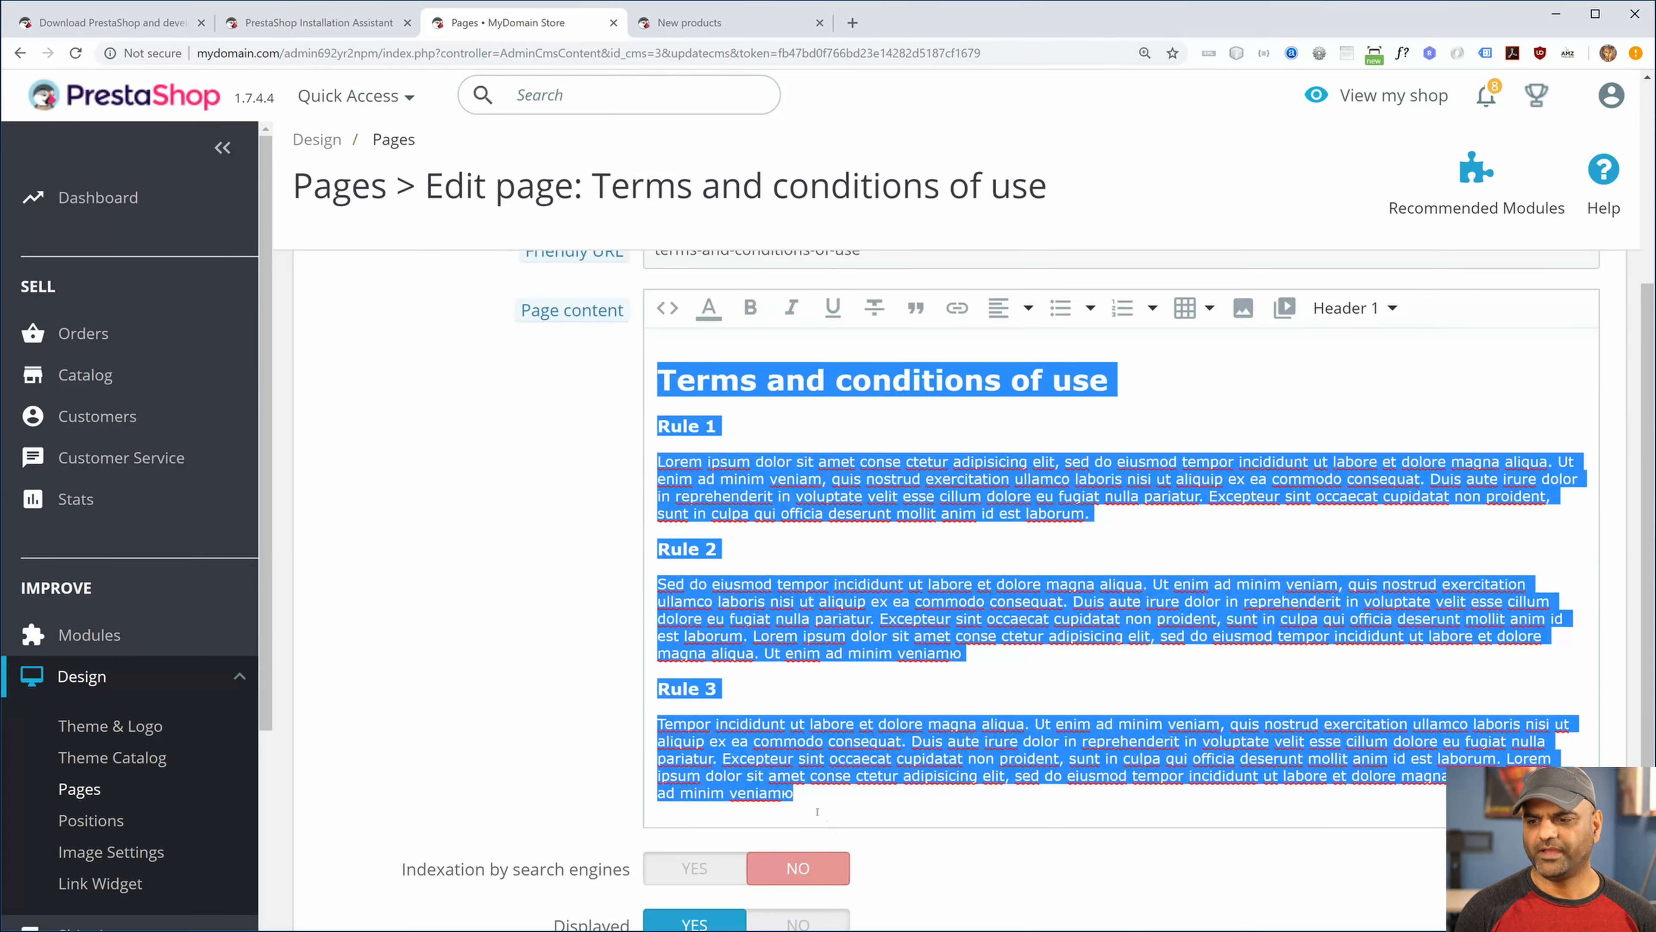
left_click(807, 796)
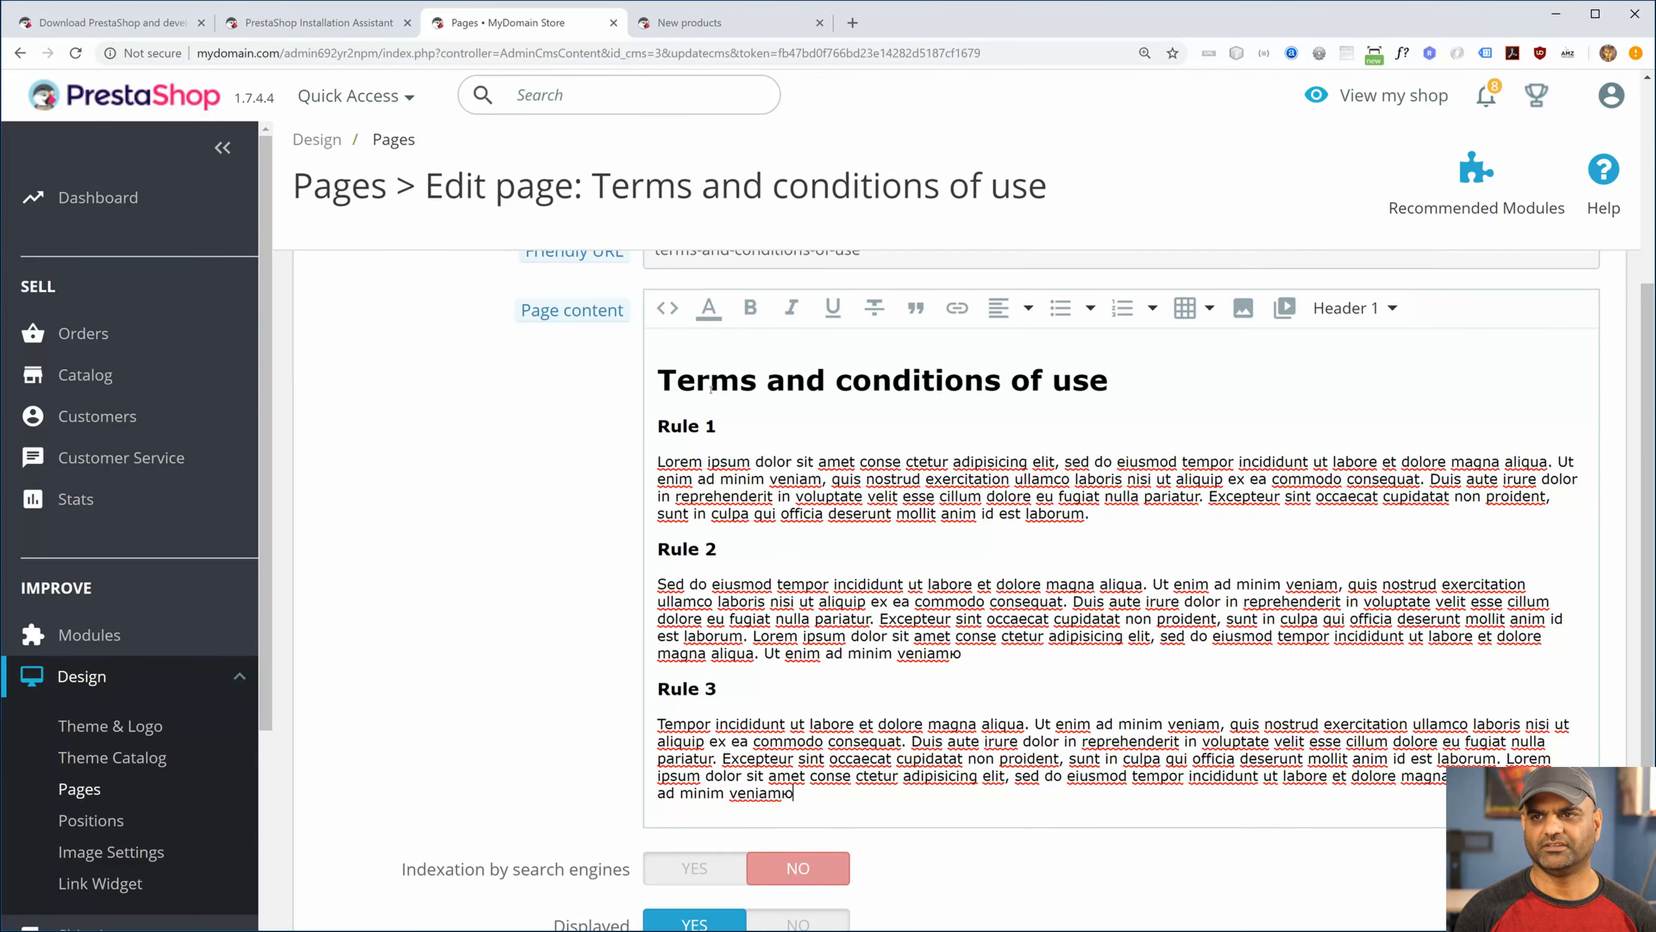
Step: View the live storefront Terms page listing Rules 1, 2 and 3, then return to the admin editor
left_click(689, 22)
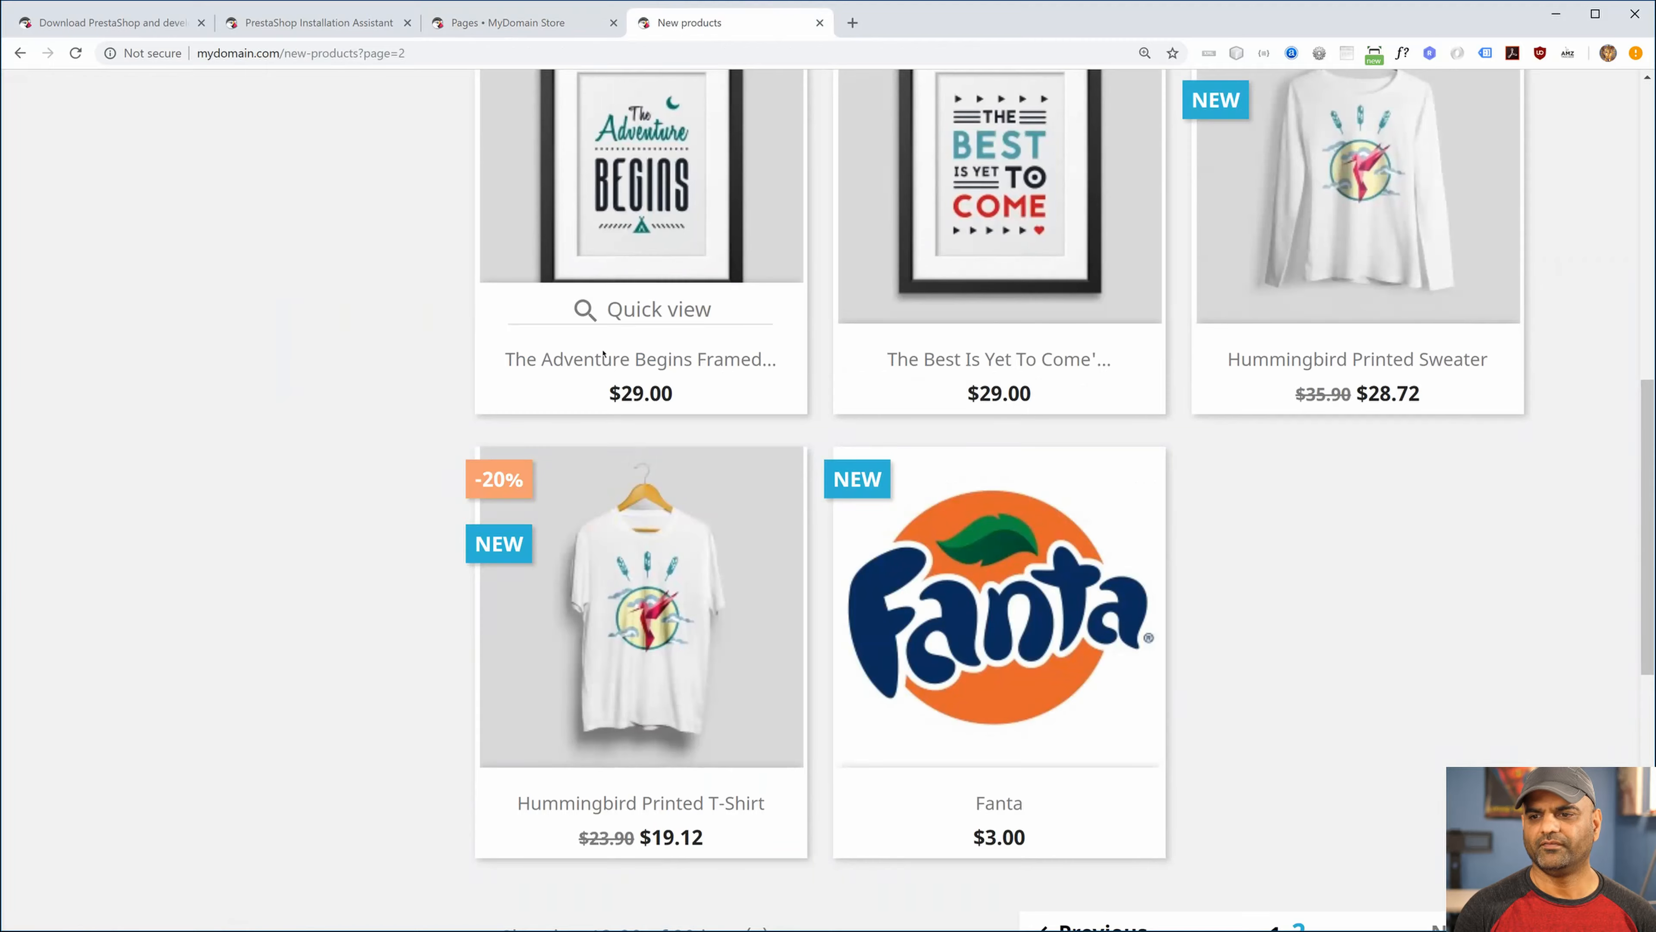
scroll(603, 354, "down", 10)
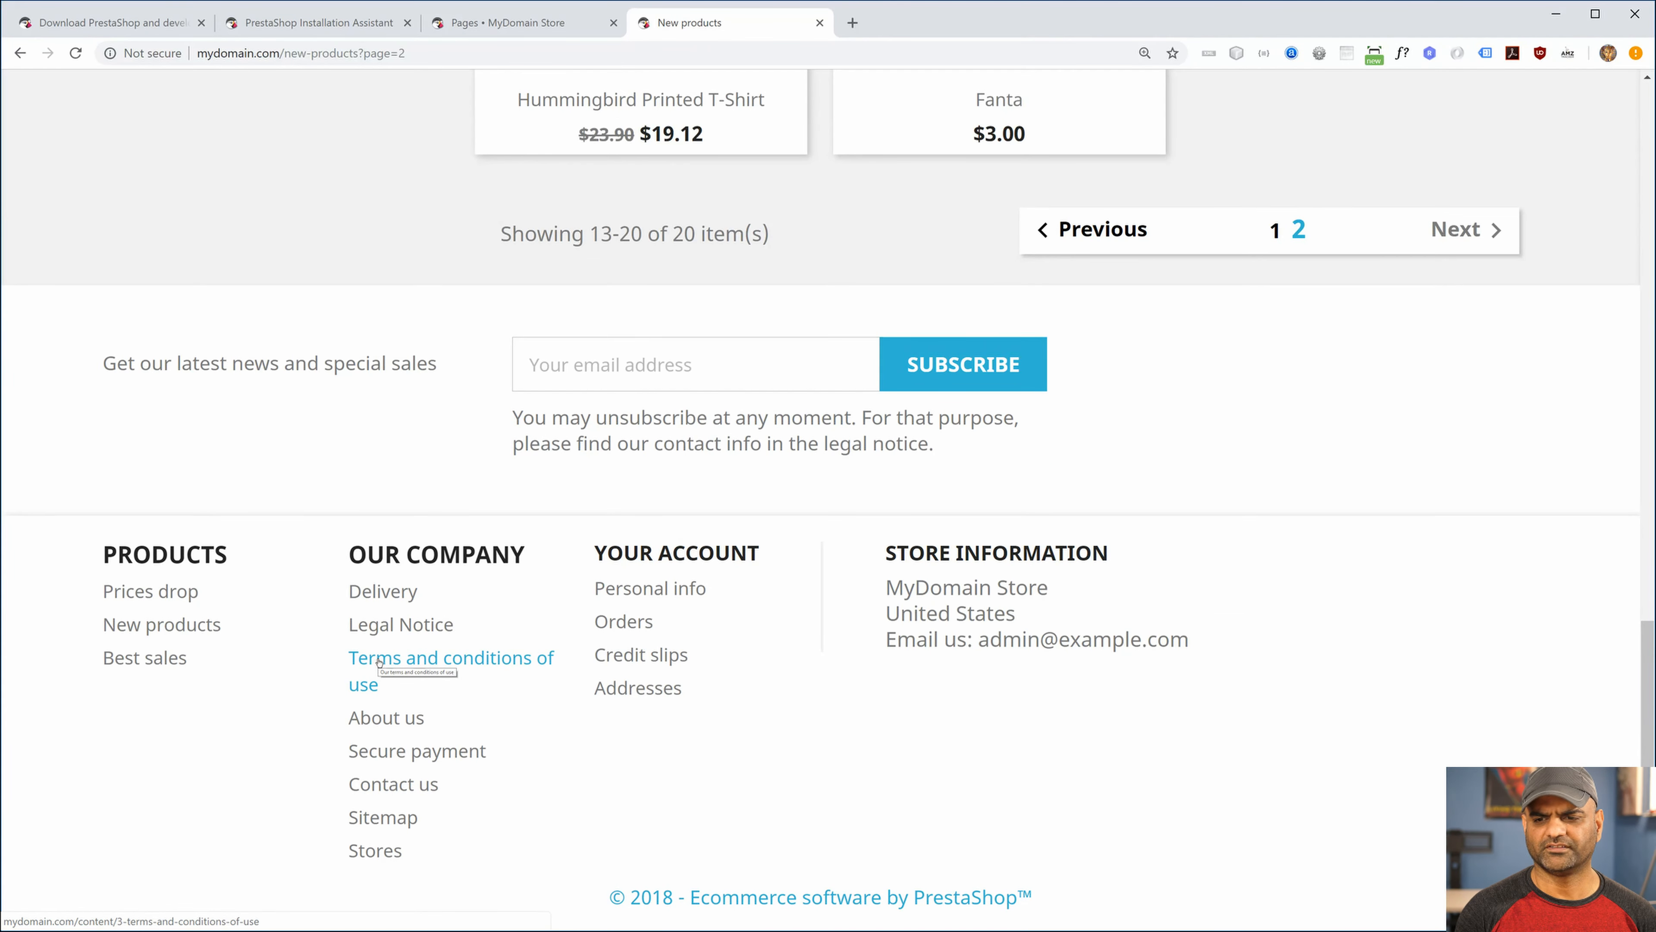
left_click(379, 661)
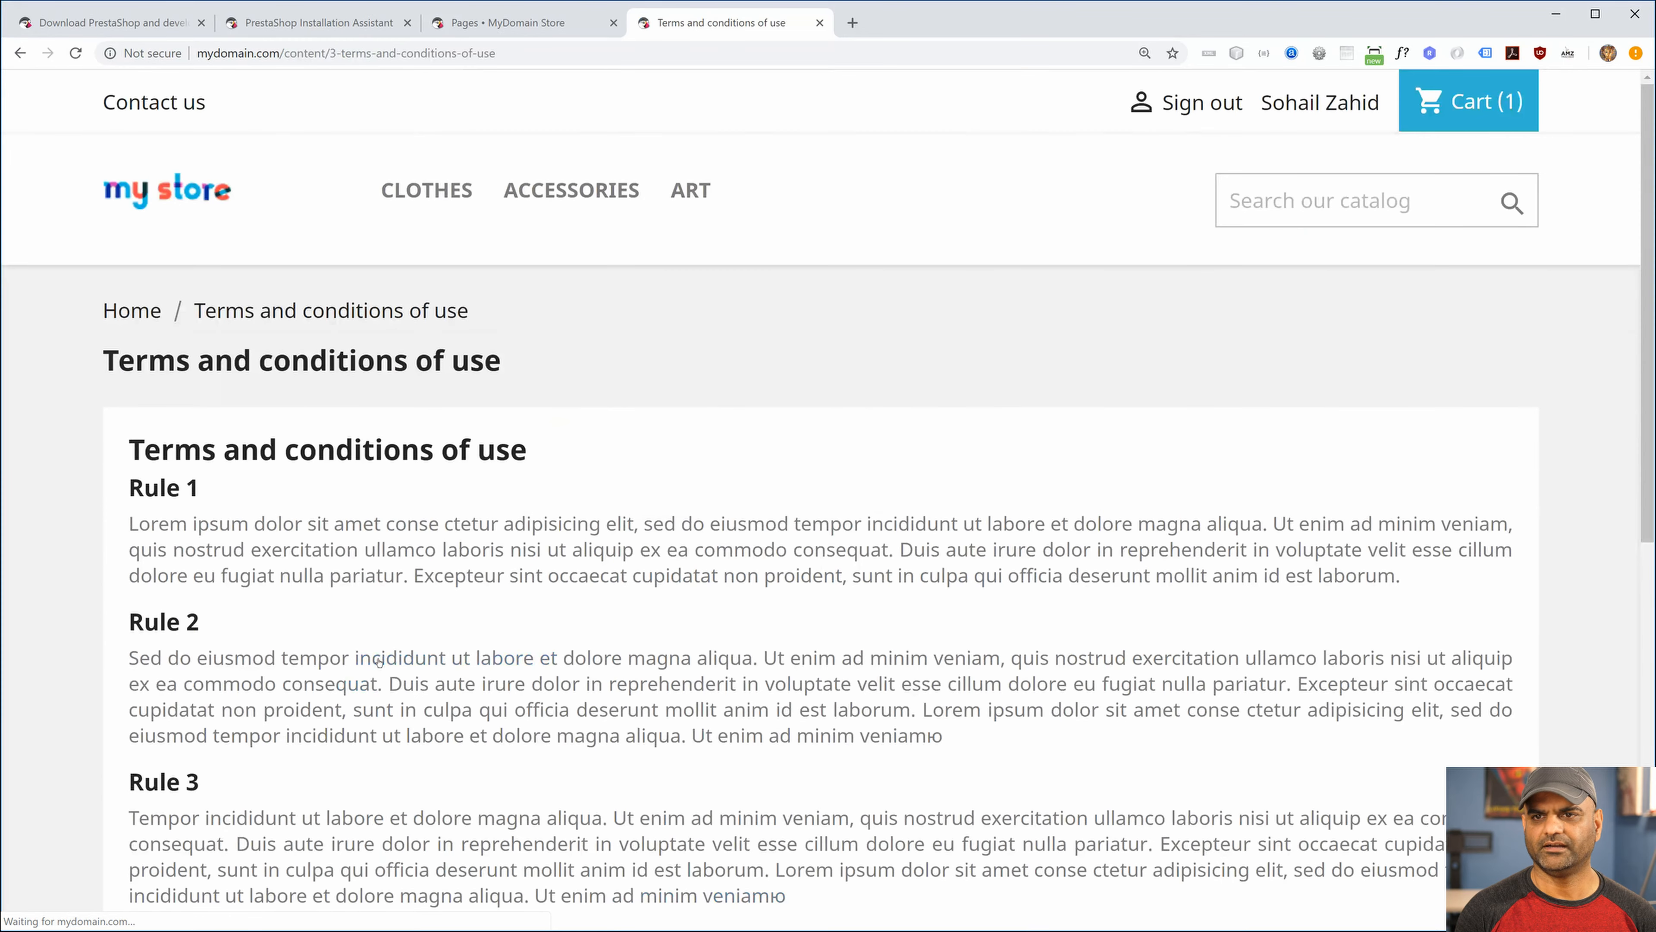
scroll(382, 643, "down", 2)
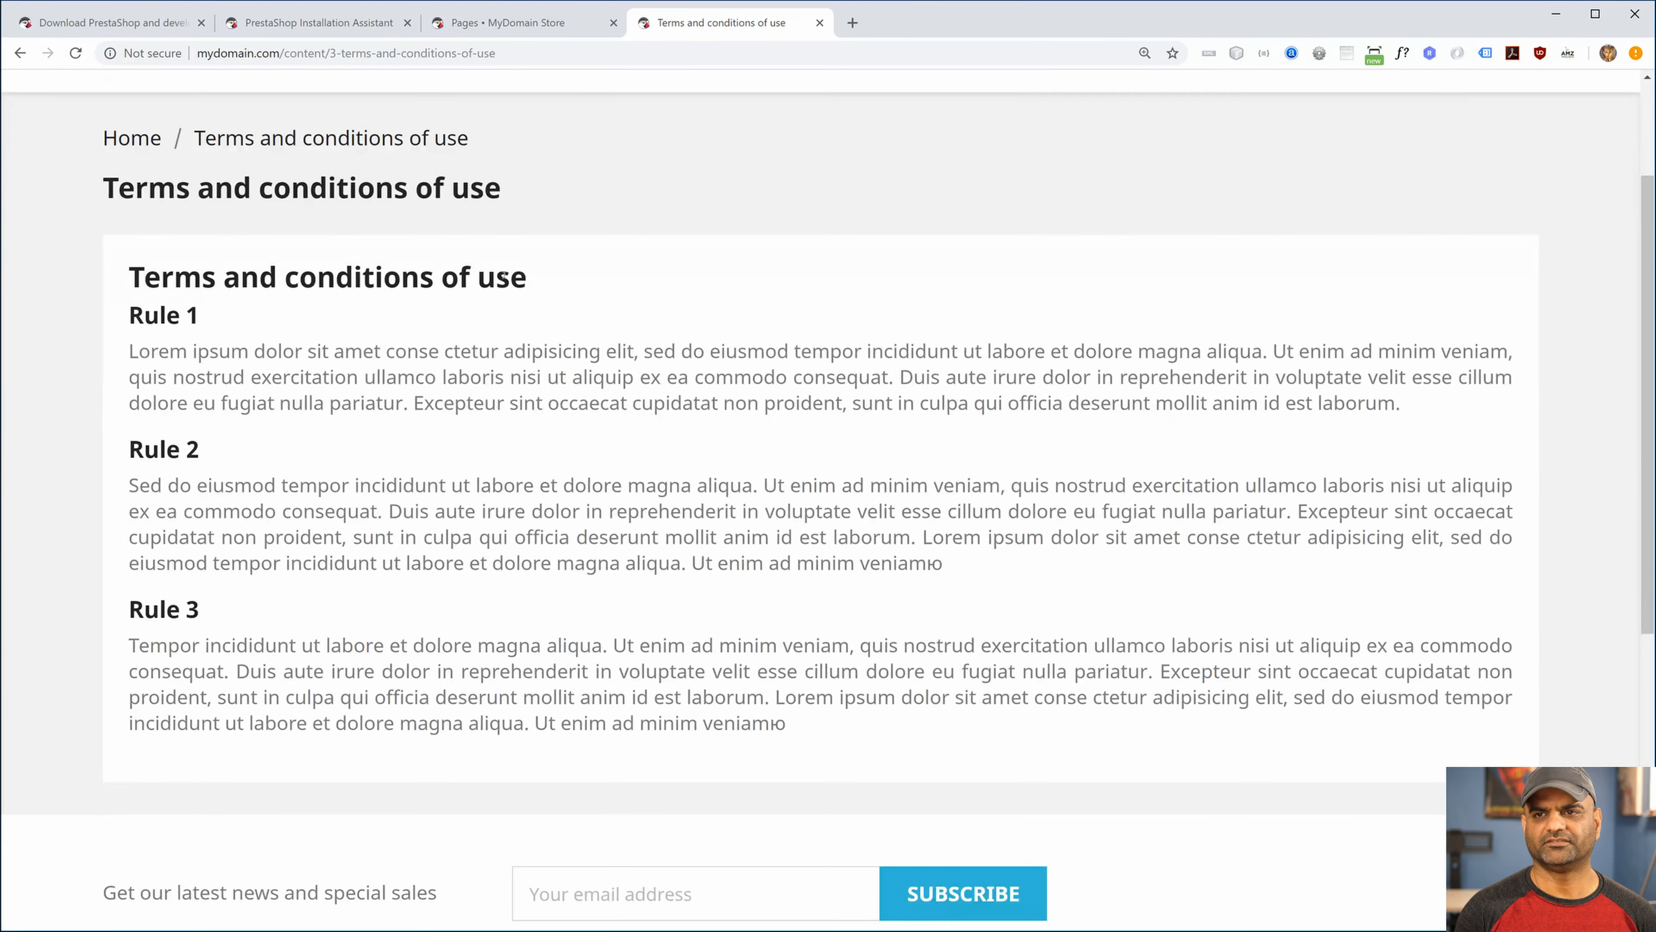
left_click(523, 29)
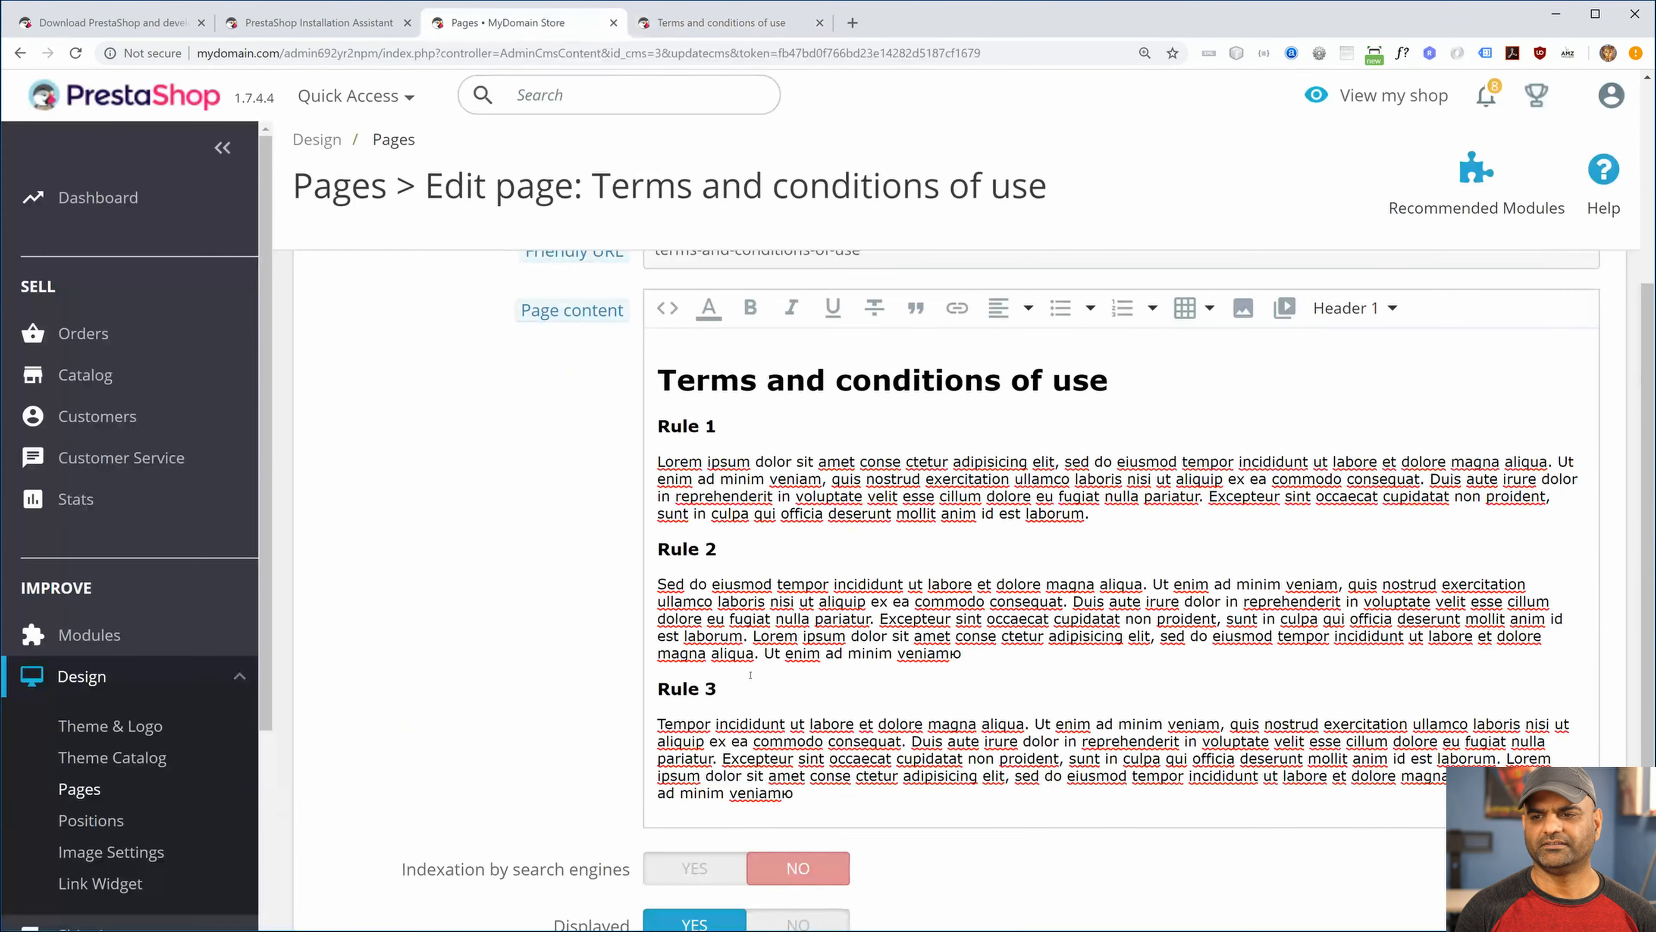
Step: Delete the Rule 3 heading and paragraph from the Terms page content and save
left_click_drag(802, 796, 645, 688)
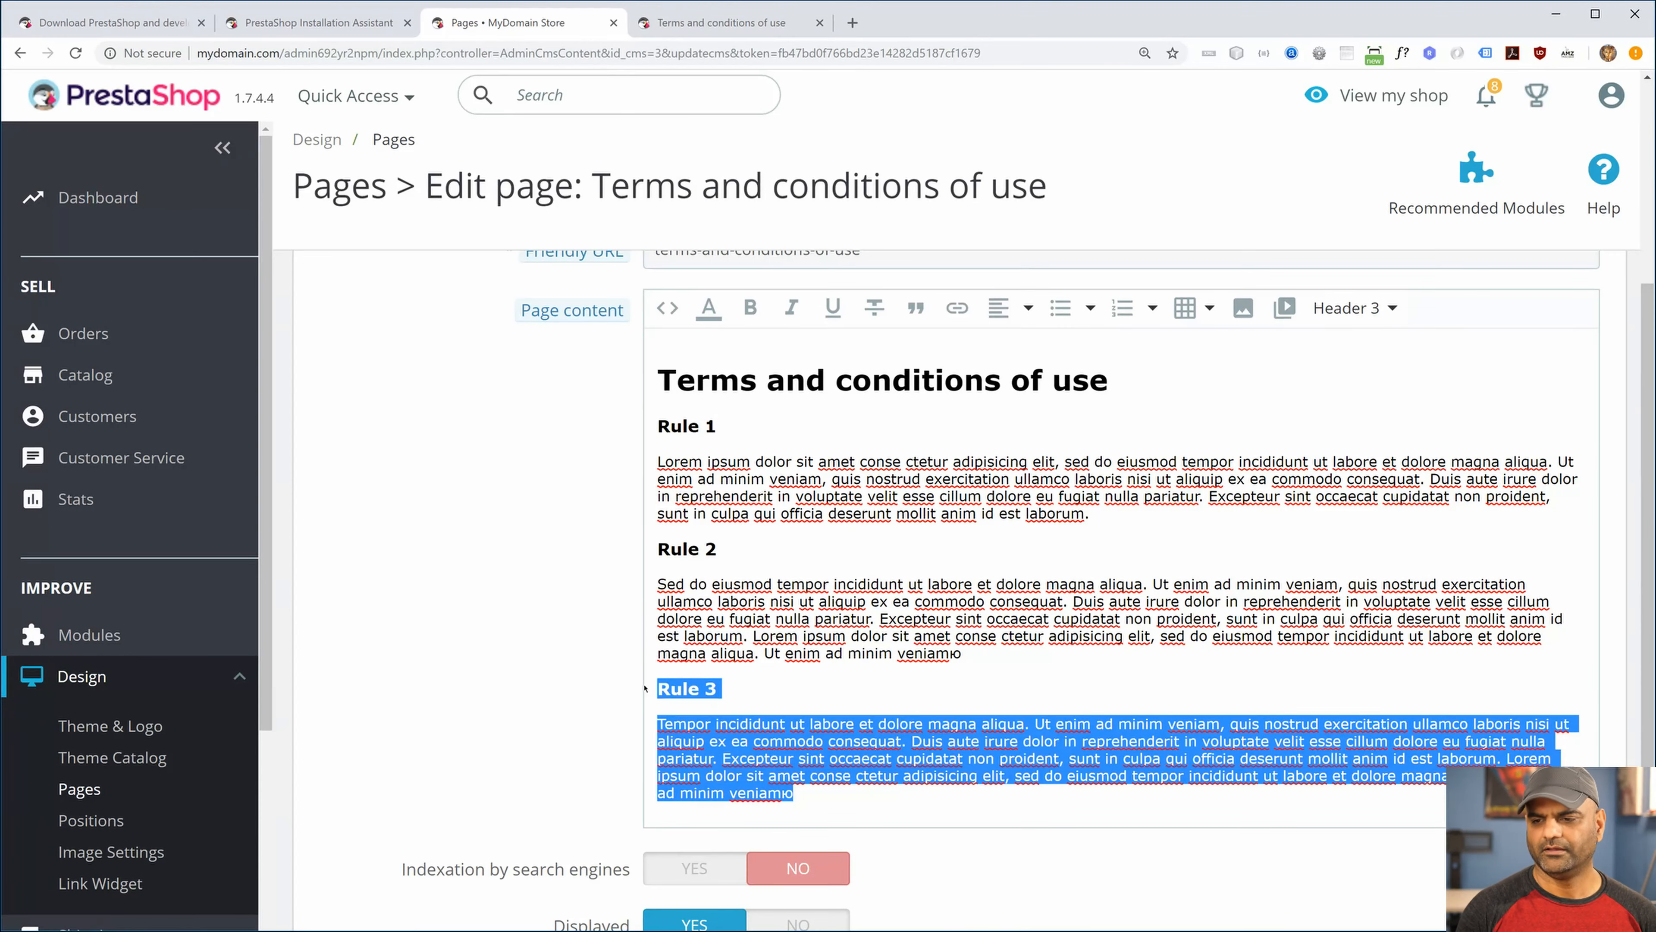
key("BackSpace")
scroll(645, 688, "down", 2)
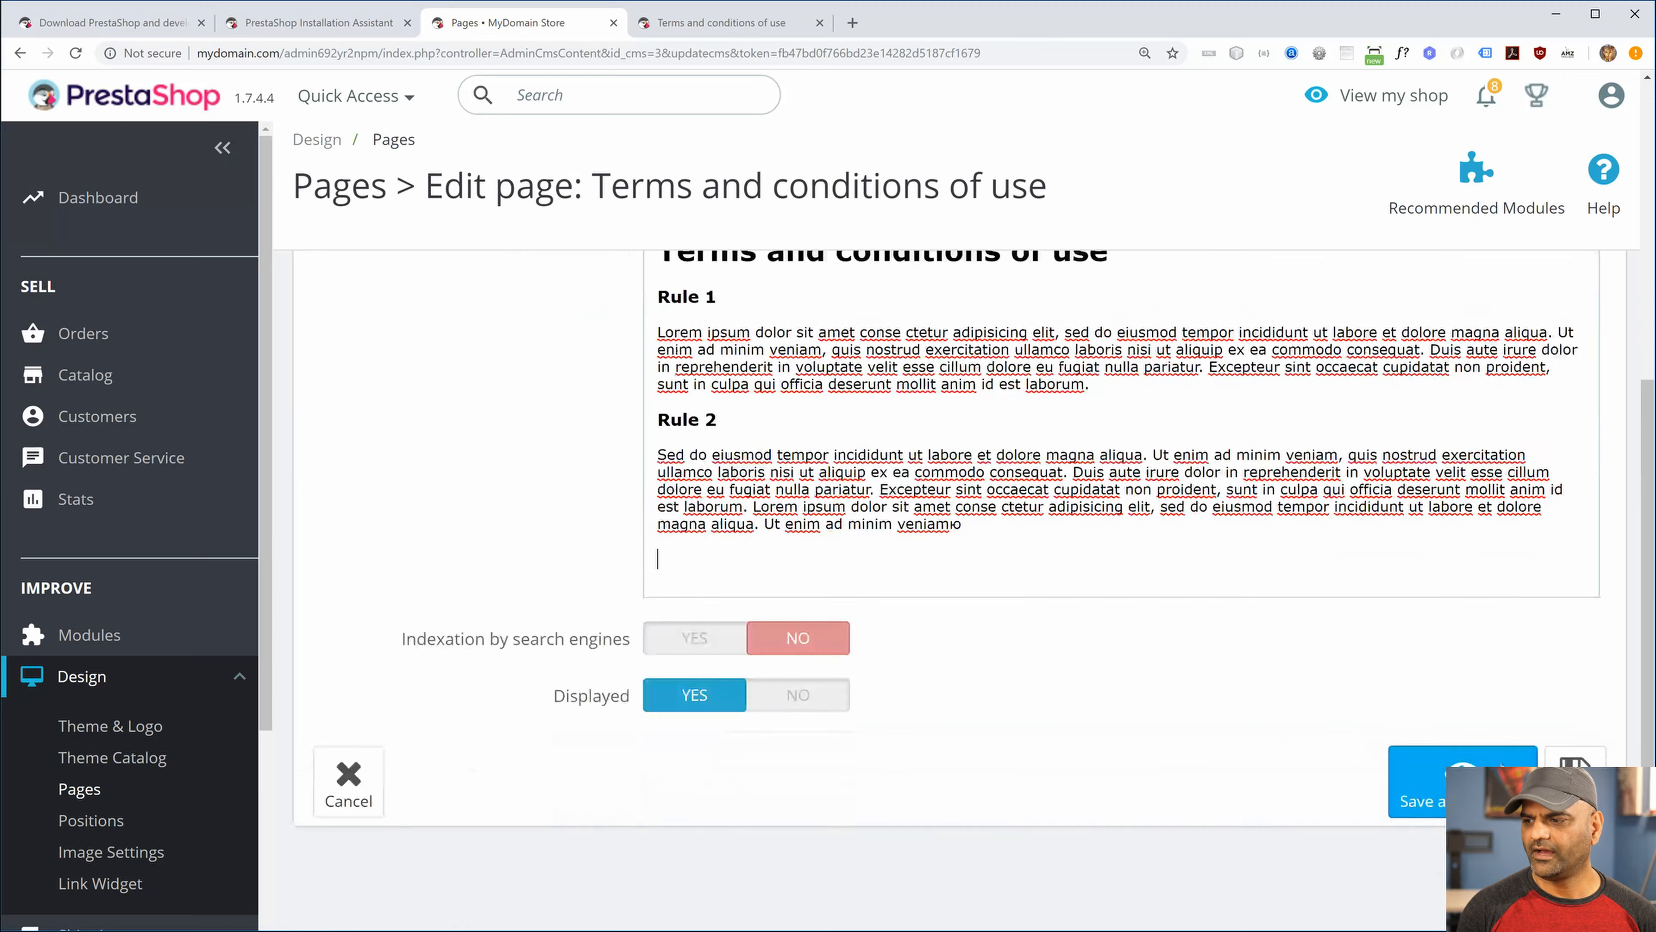
left_click(1418, 783)
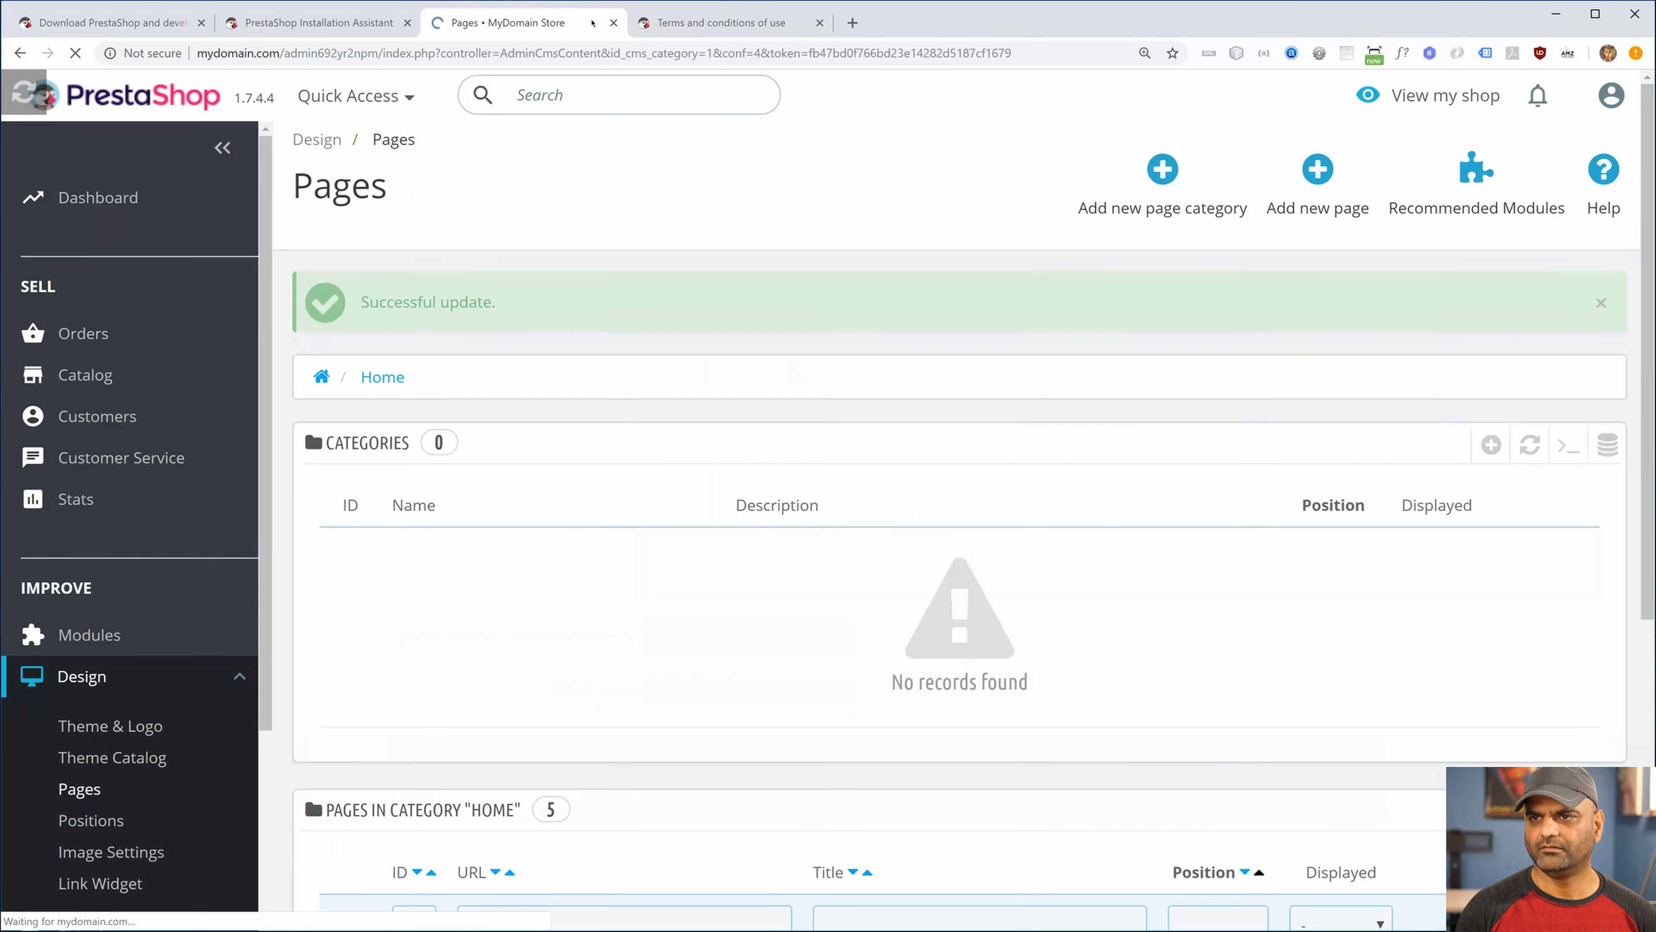
Step: Reload the storefront Terms page to confirm only Rules 1 and 2 remain, then open Theme & Logo
left_click(679, 22)
key("F5")
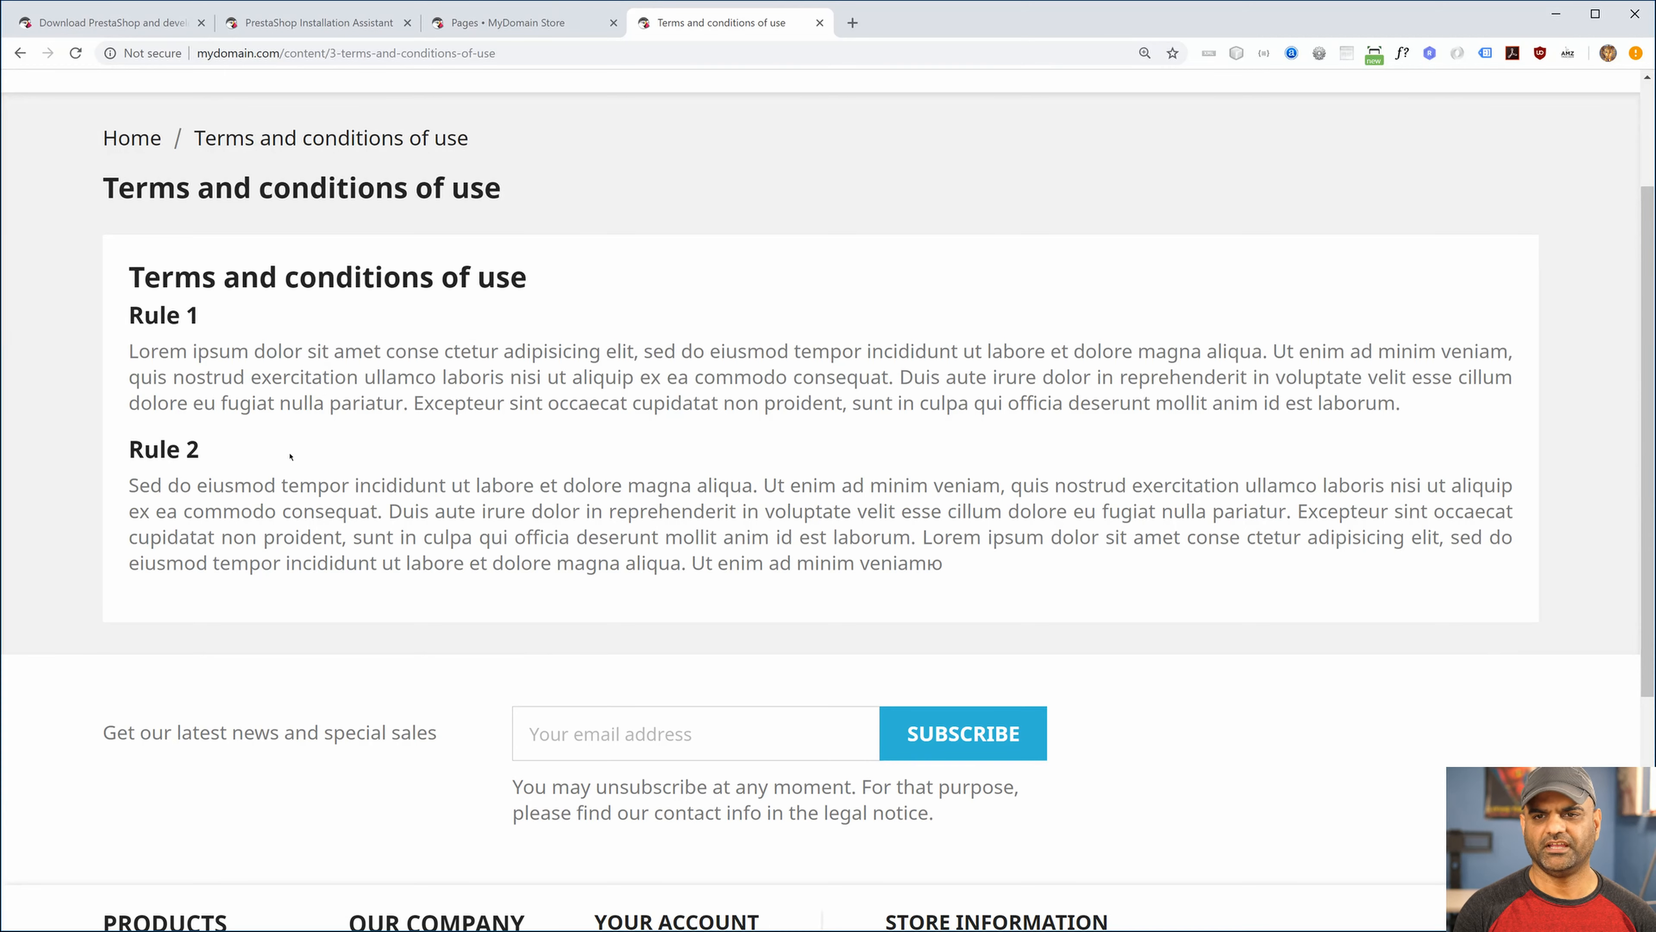
scroll(447, 304, "up", 3)
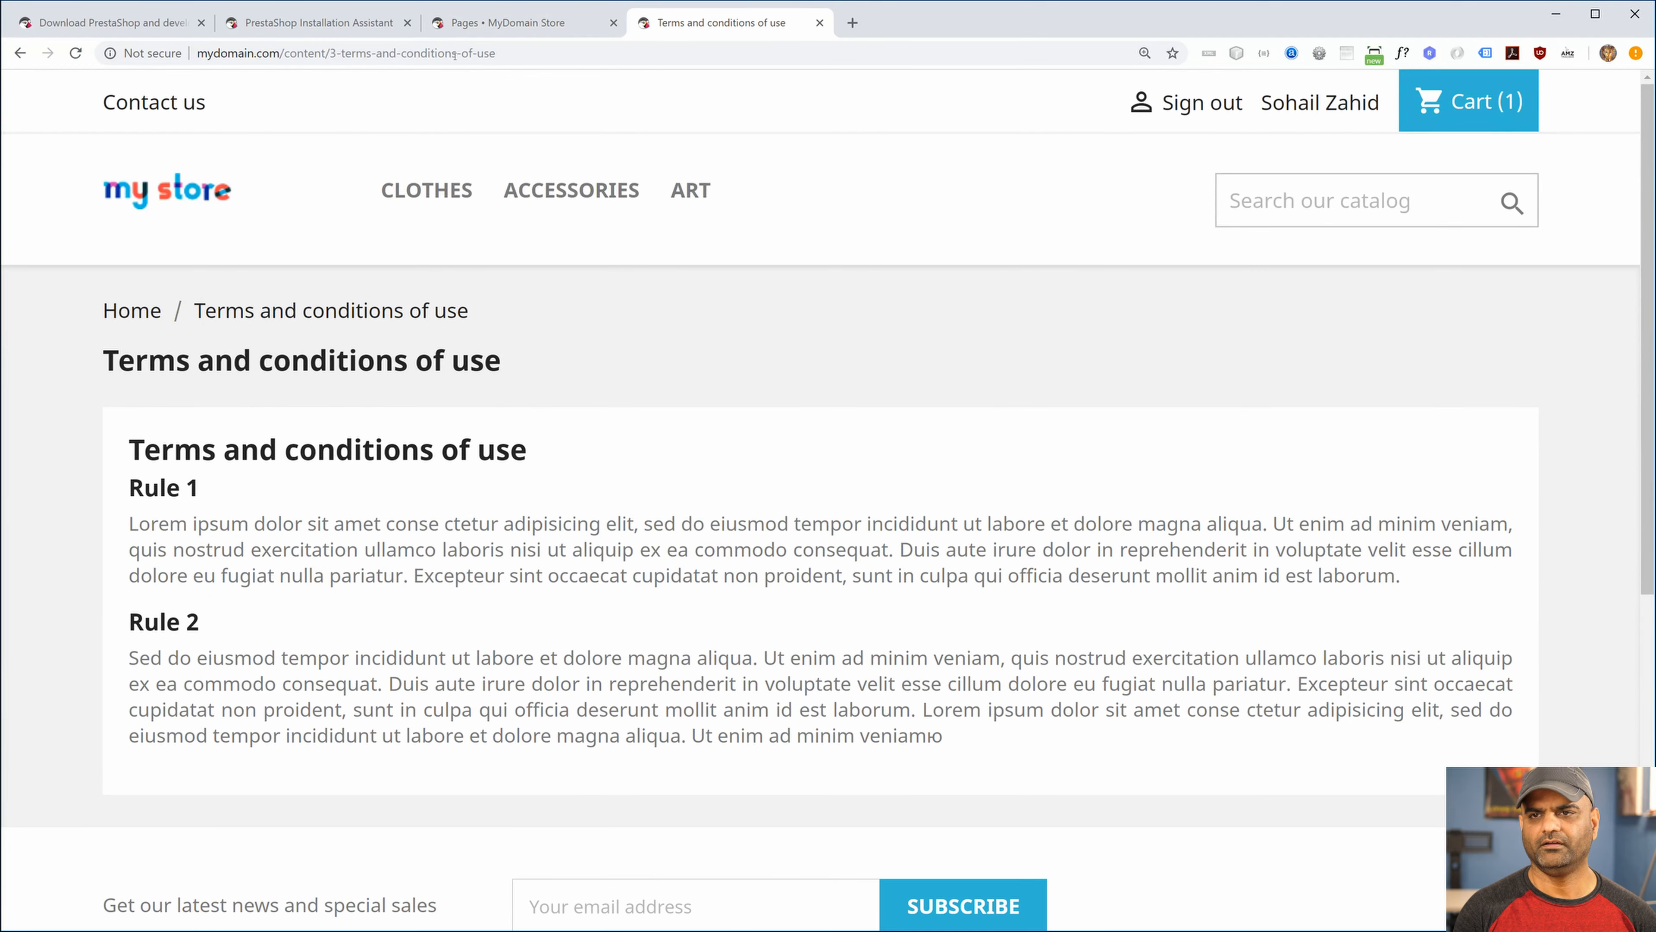
left_click(453, 22)
scroll(339, 414, "down", 4)
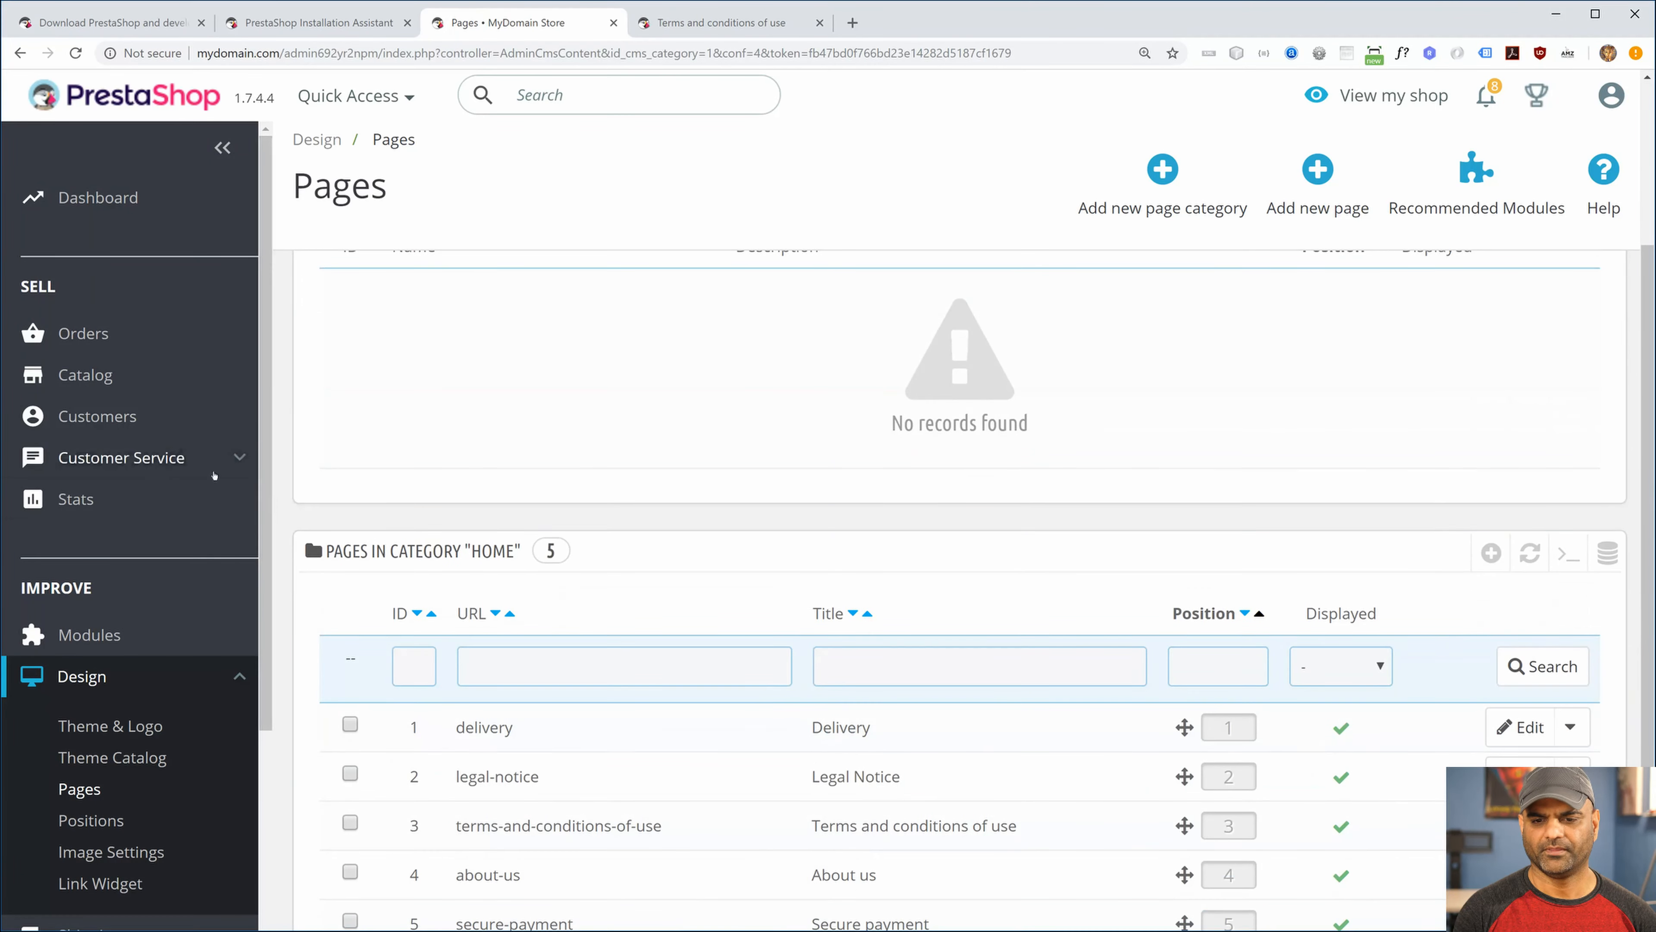
left_click(110, 725)
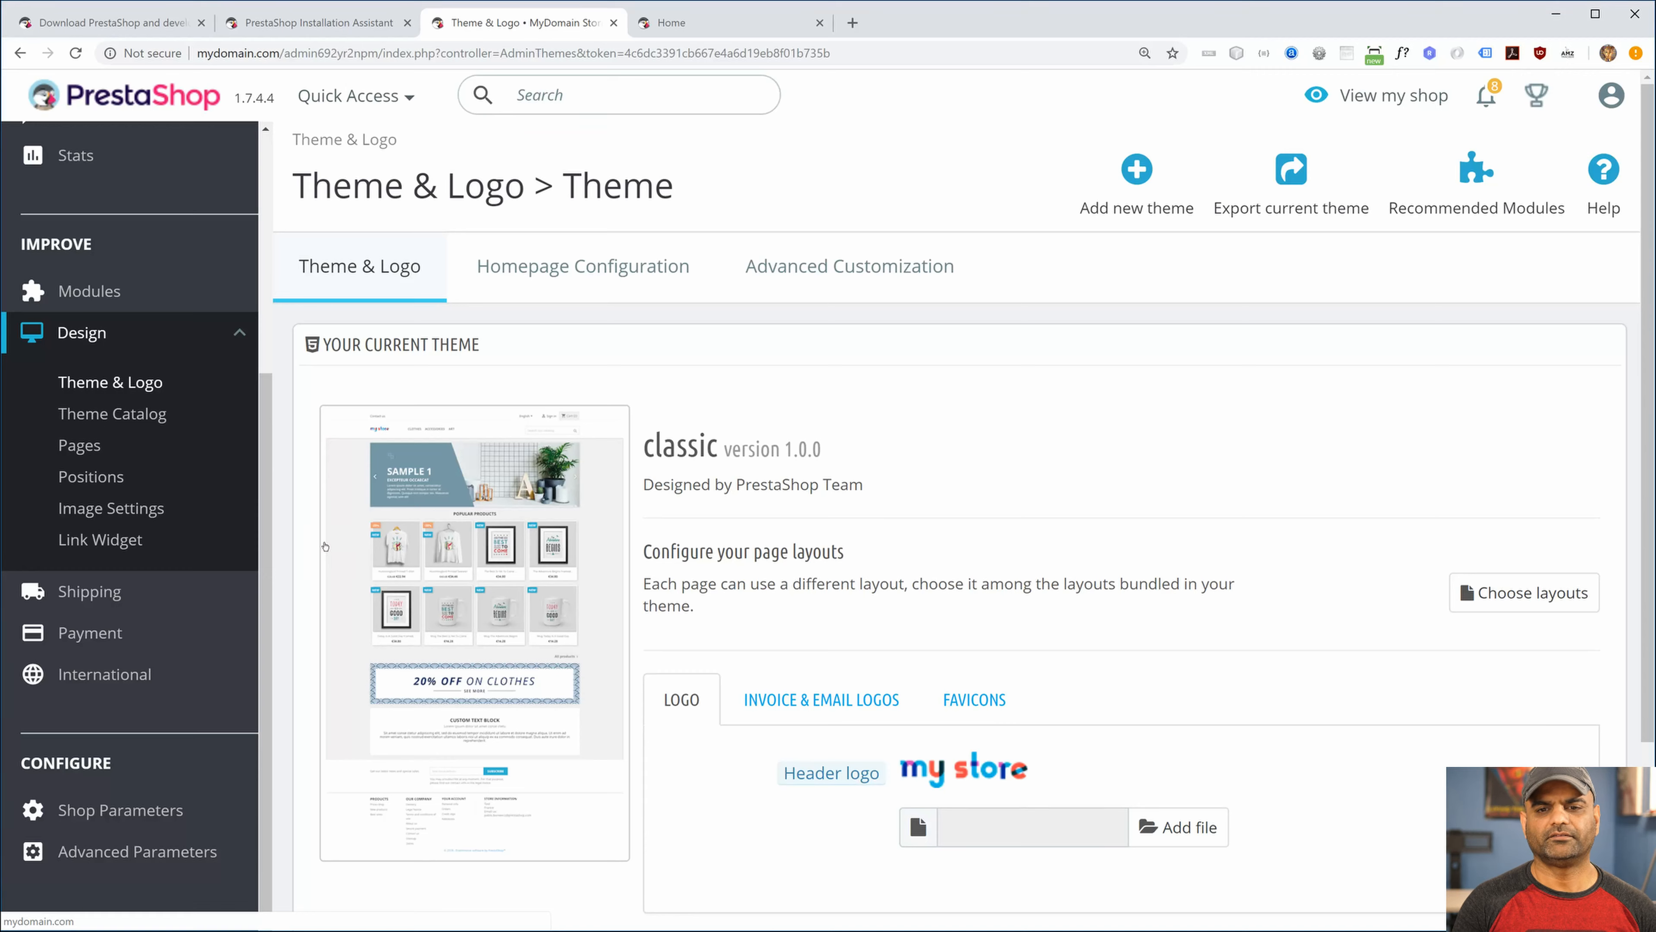
Step: Open the Image Settings page under Design > Theme & Logo
left_click(90, 510)
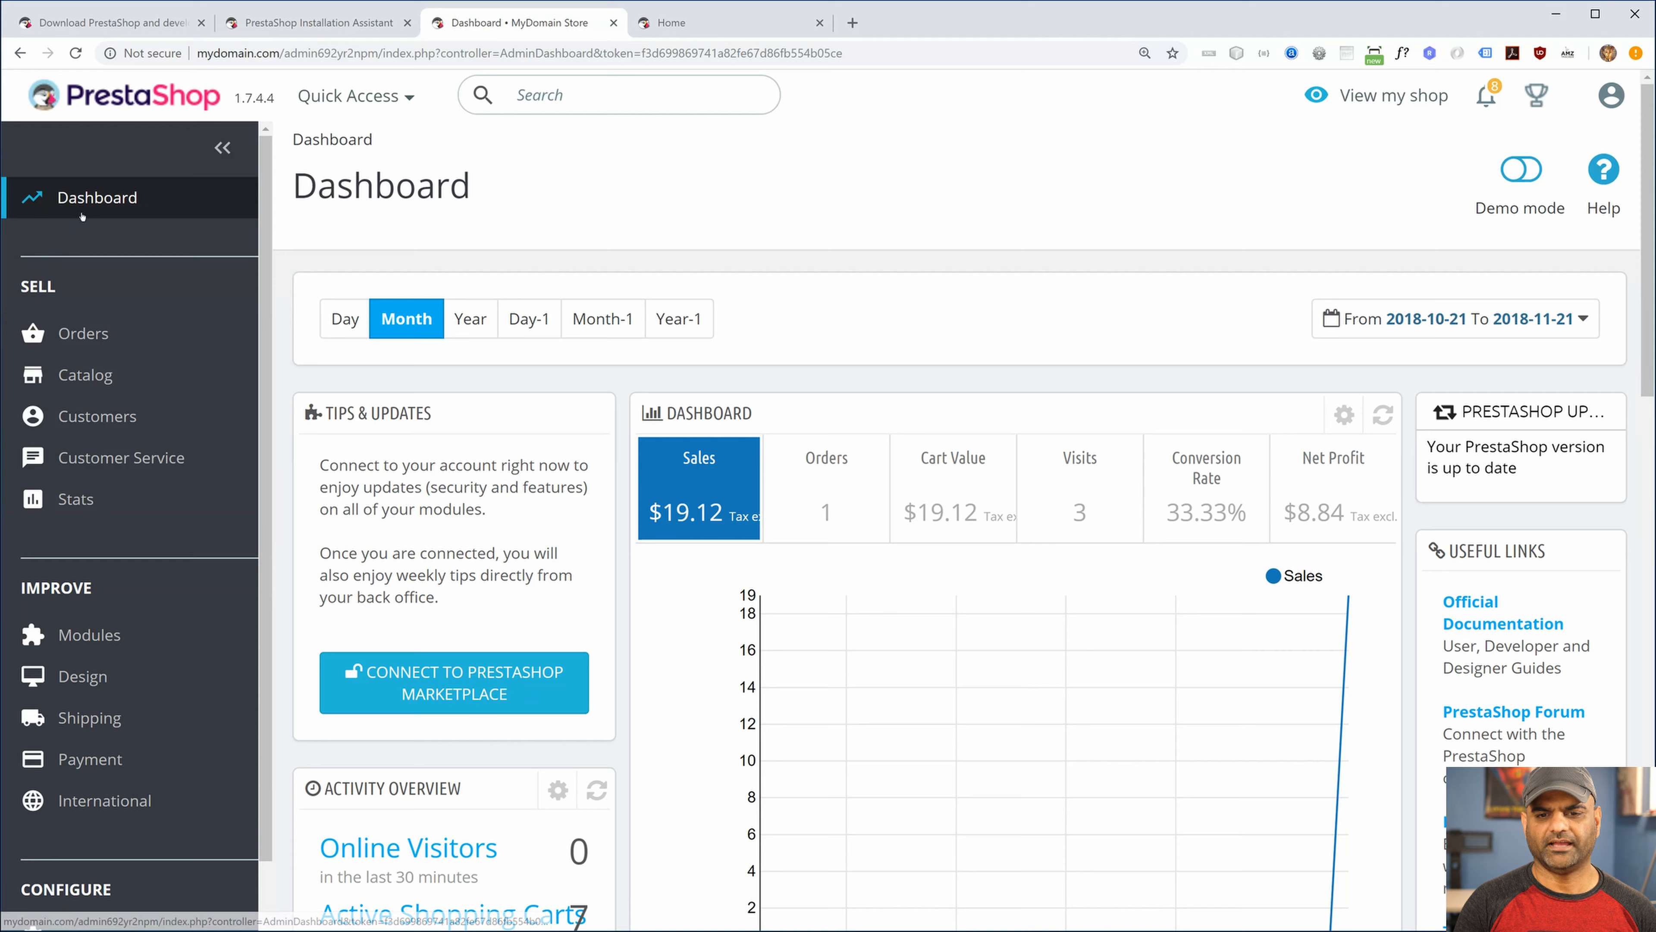
mouse_move(75, 339)
left_click(113, 509)
scroll(461, 595, "down", 1)
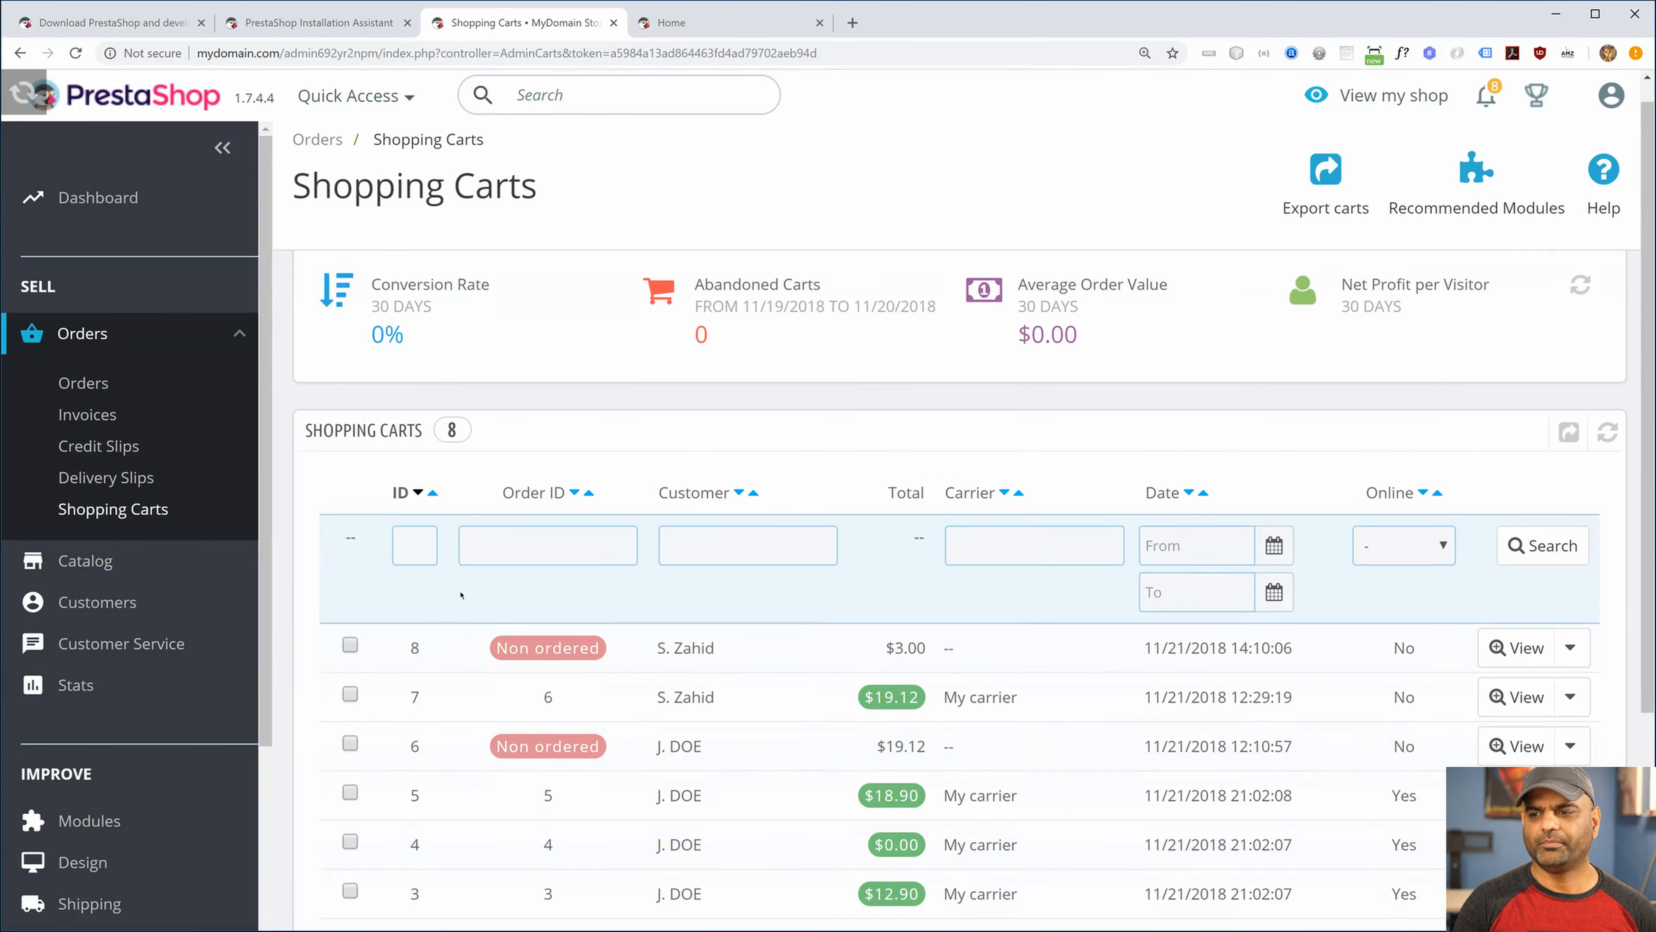
scroll(461, 595, "down", 3)
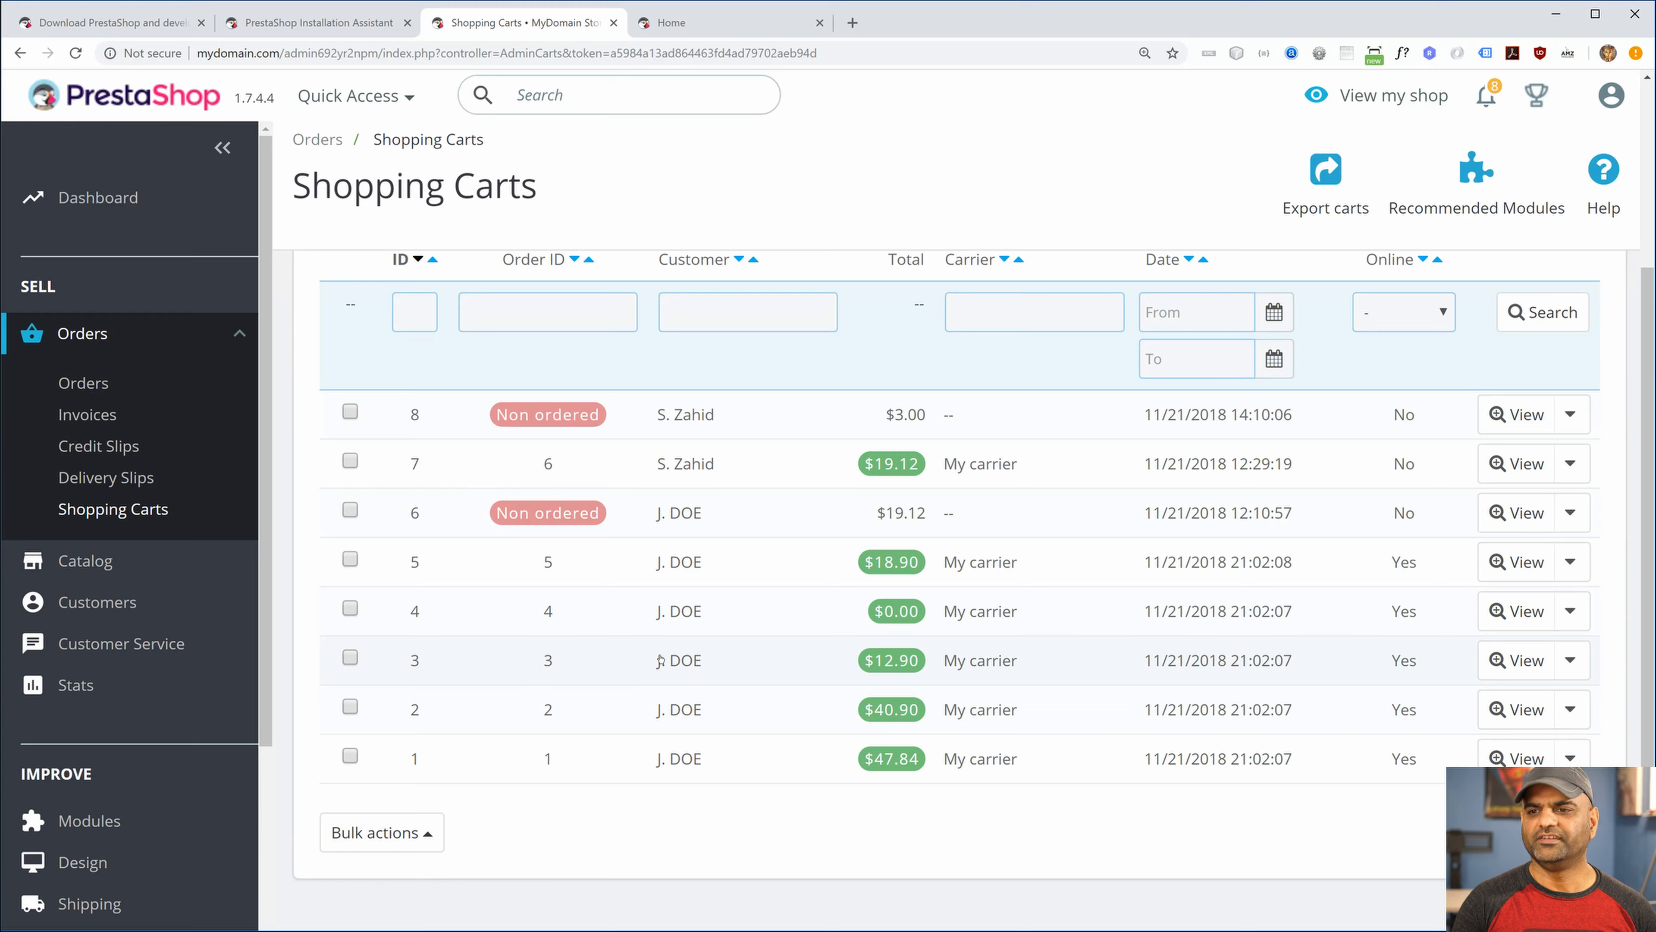
scroll(660, 661, "up", 2)
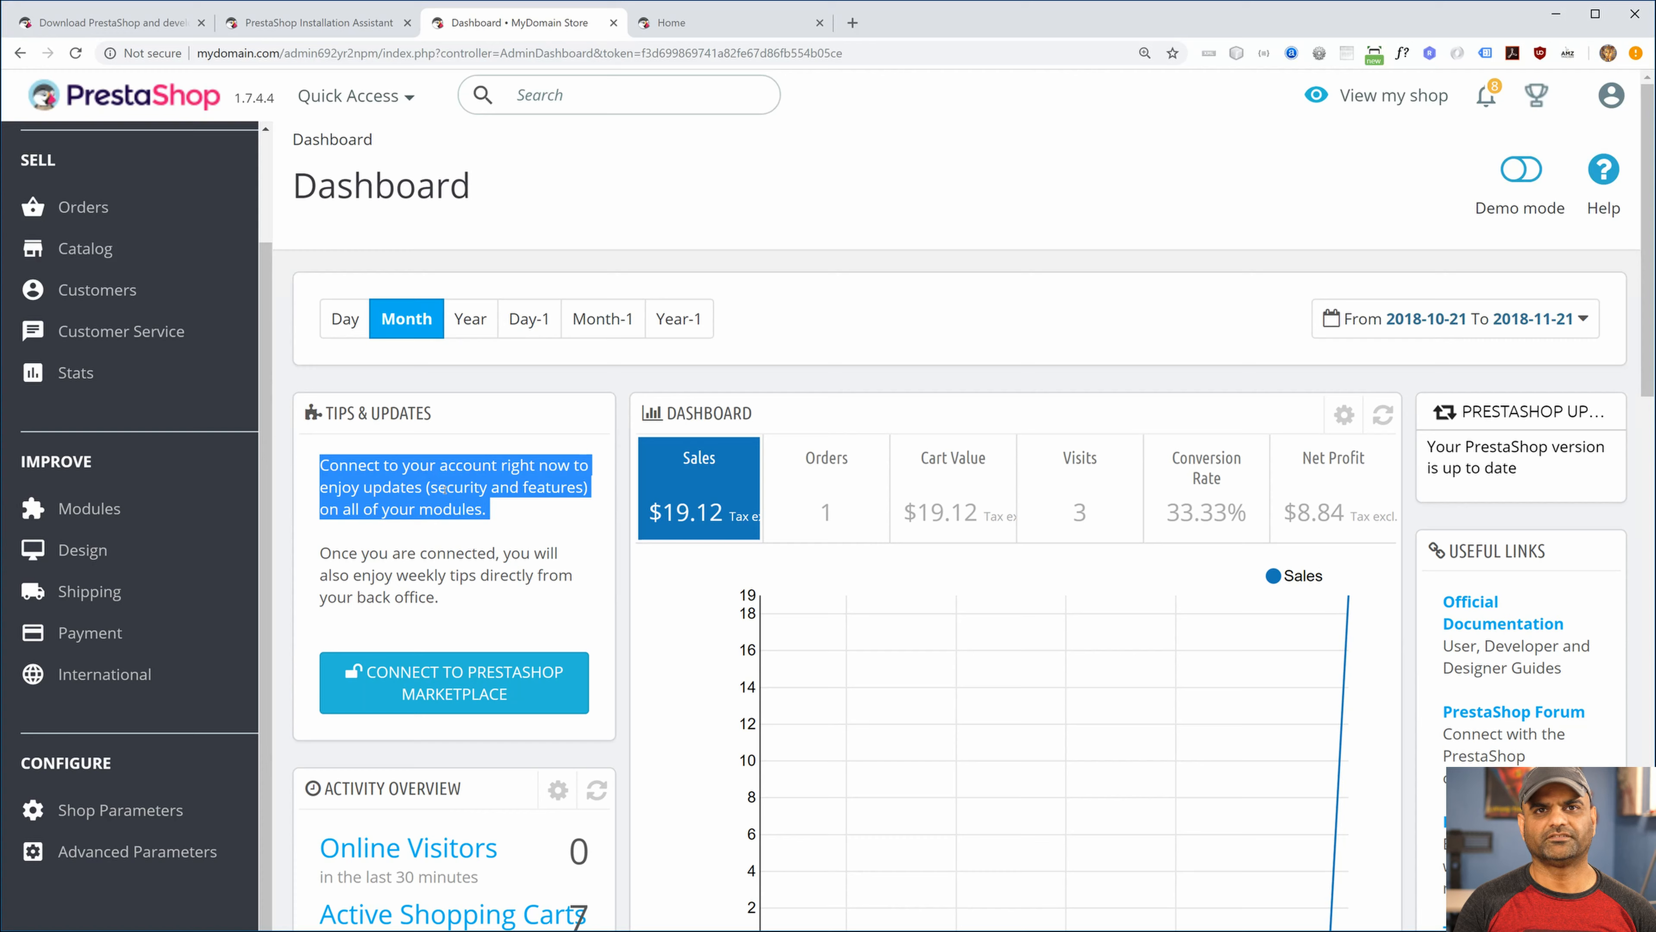
left_click(446, 513)
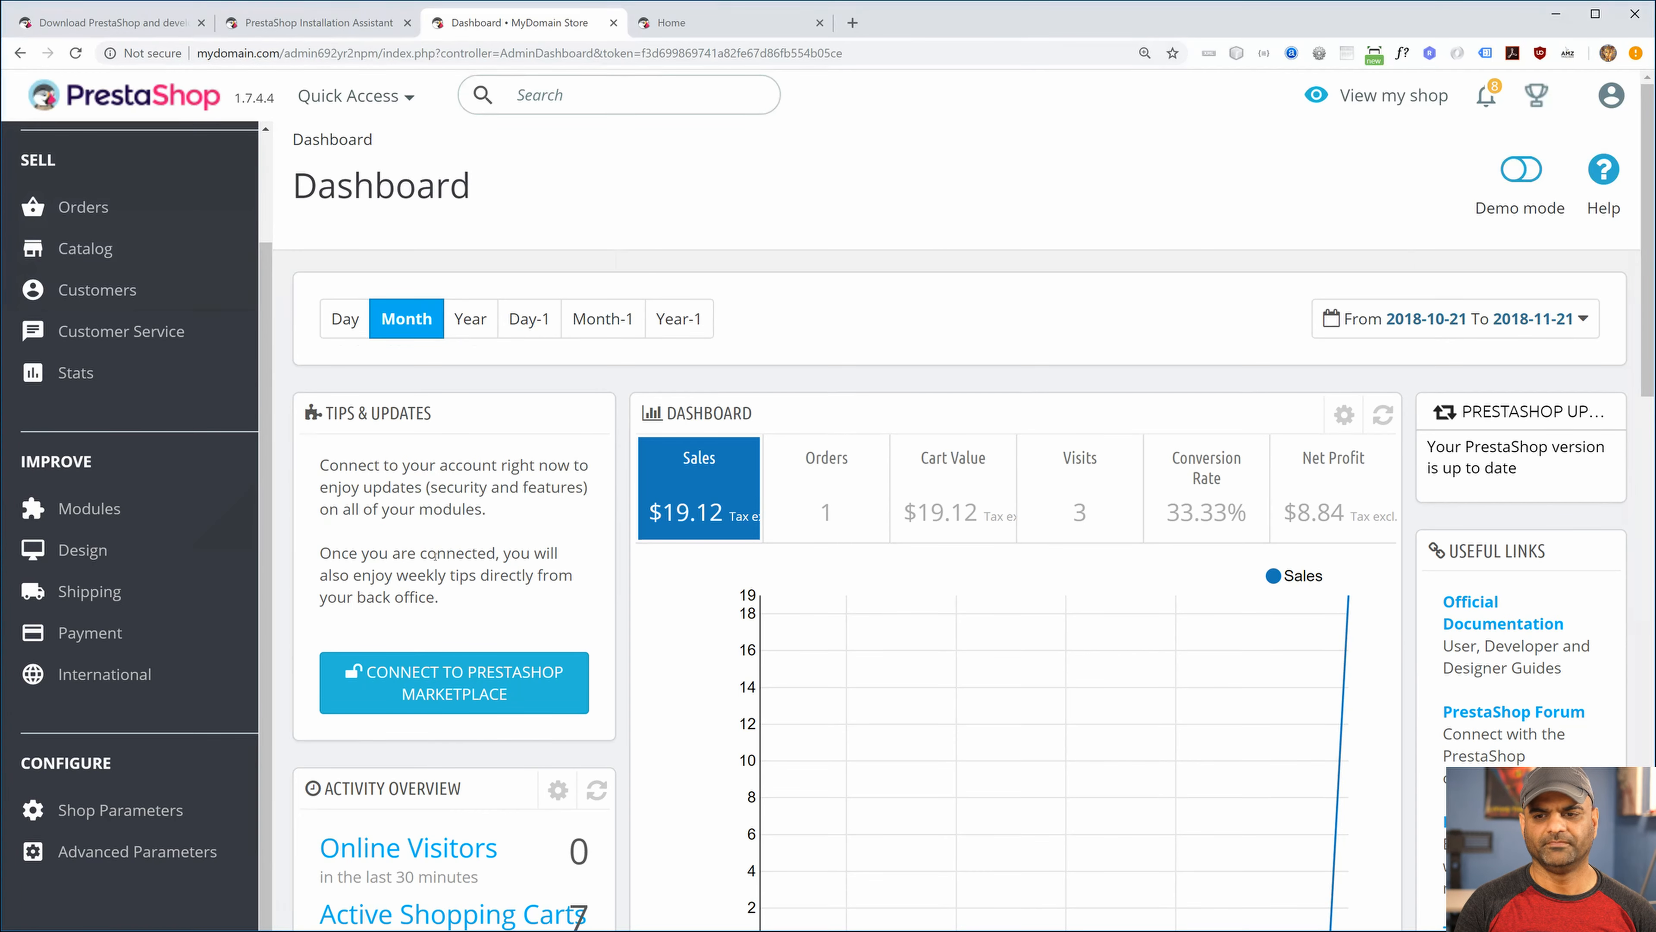
scroll(446, 513, "down", 8)
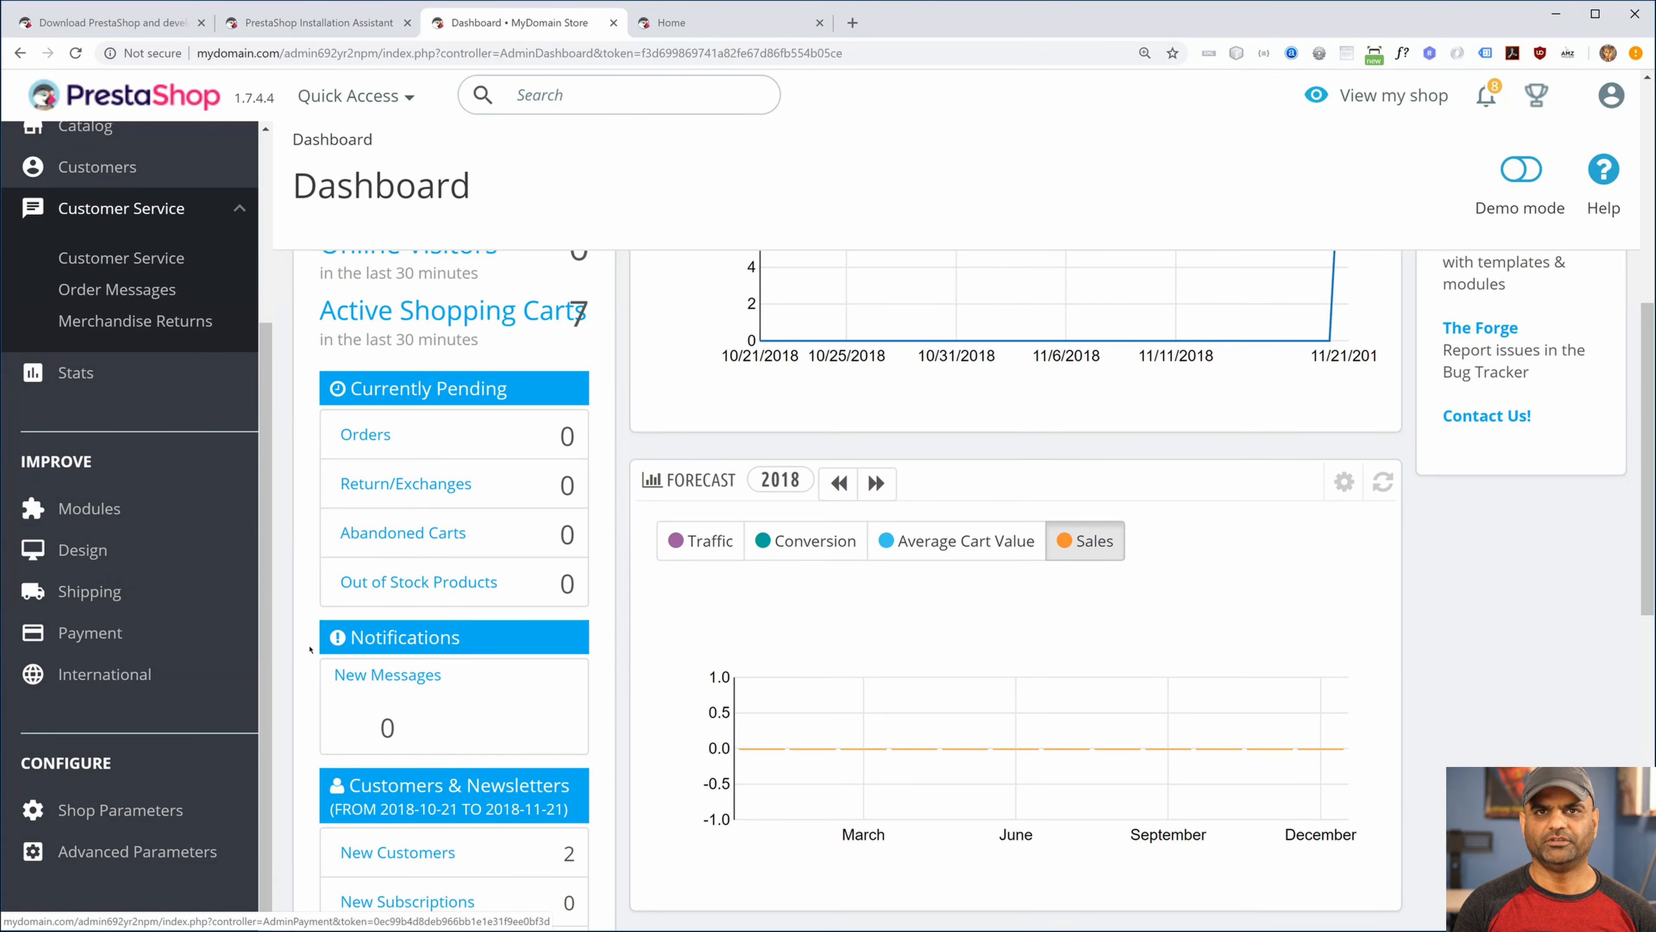